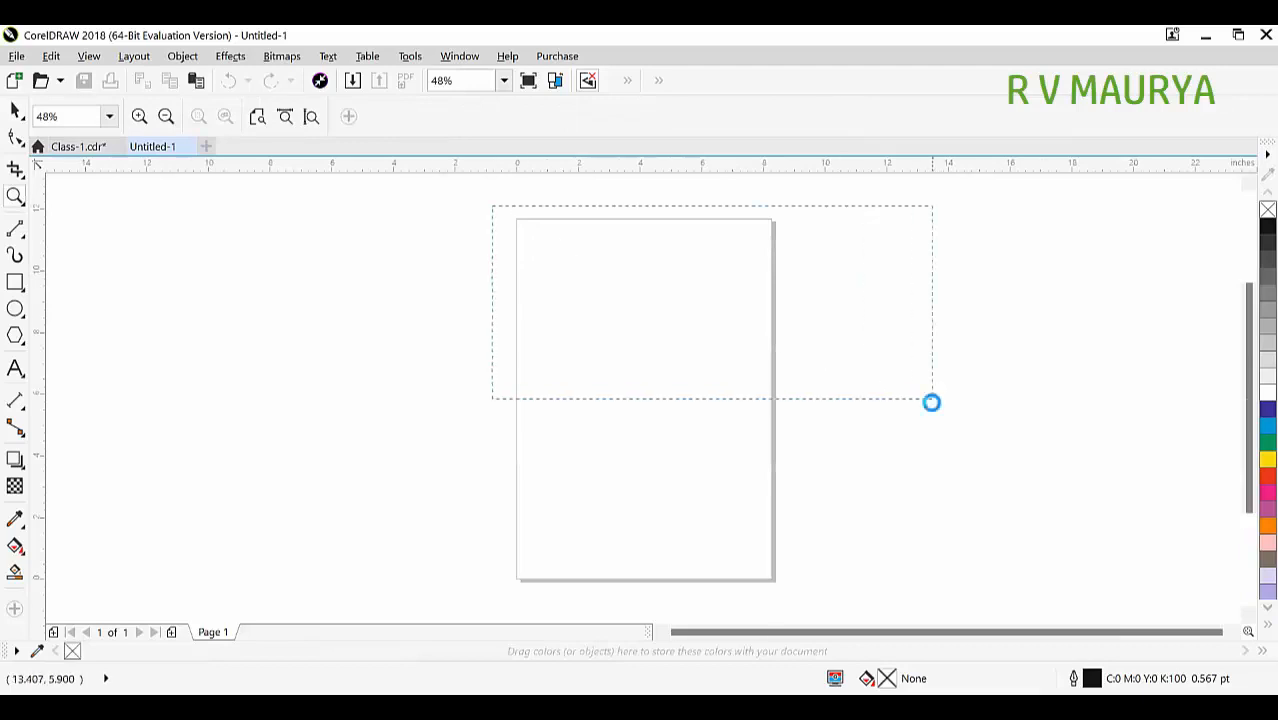
# Draw a rectangle about 5.39 by 1.99 inches in the upper part of the page.
pyautogui.click(15, 283)
pyautogui.moveTo(277, 262)
pyautogui.mouseDown()
pyautogui.moveTo(580, 408)
pyautogui.moveTo(661, 404)
pyautogui.mouseUp()
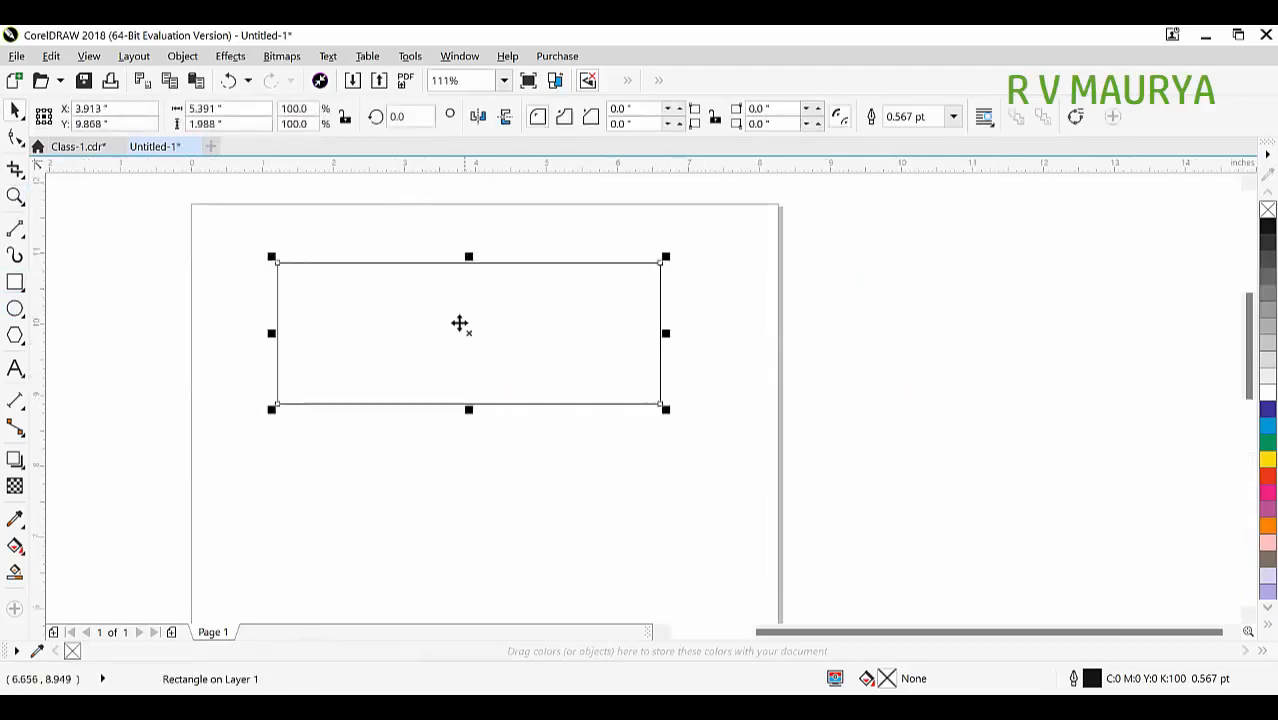
pyautogui.click(15, 196)
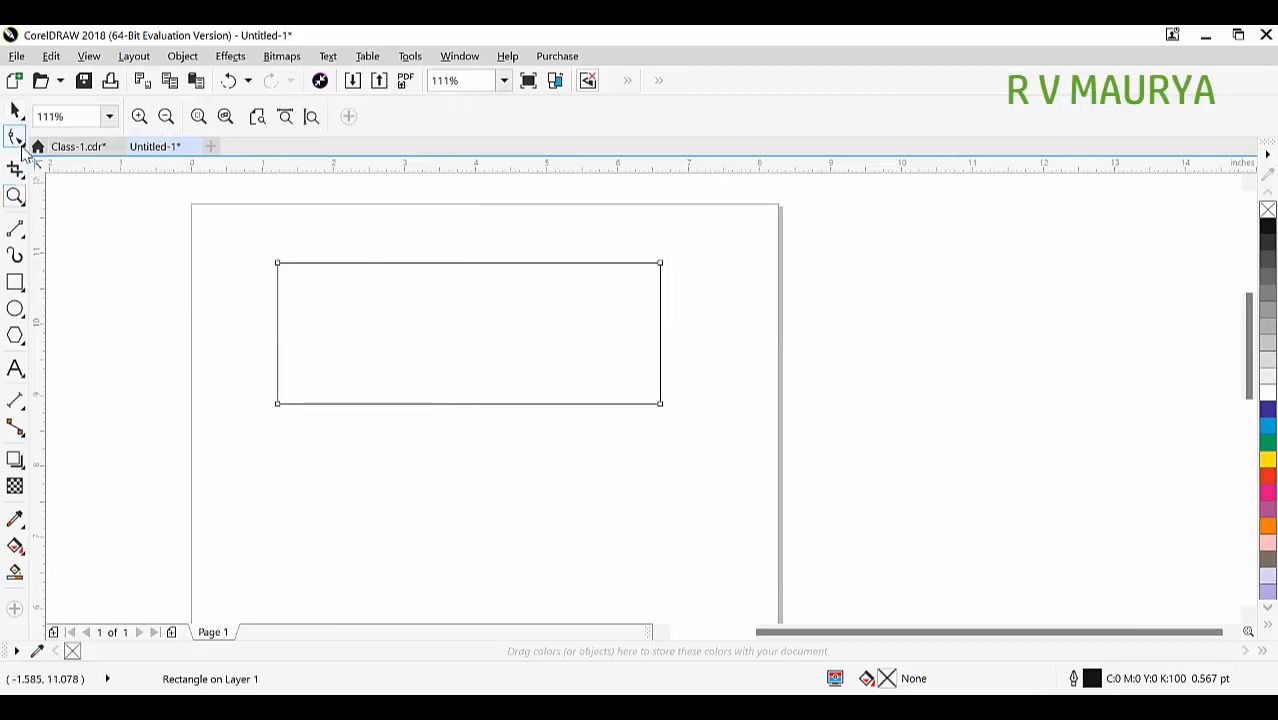
# Convert the rectangle to curves and select its upper-left corner node with the Shape tool.
pyautogui.click(15, 137)
pyautogui.click(71, 134)
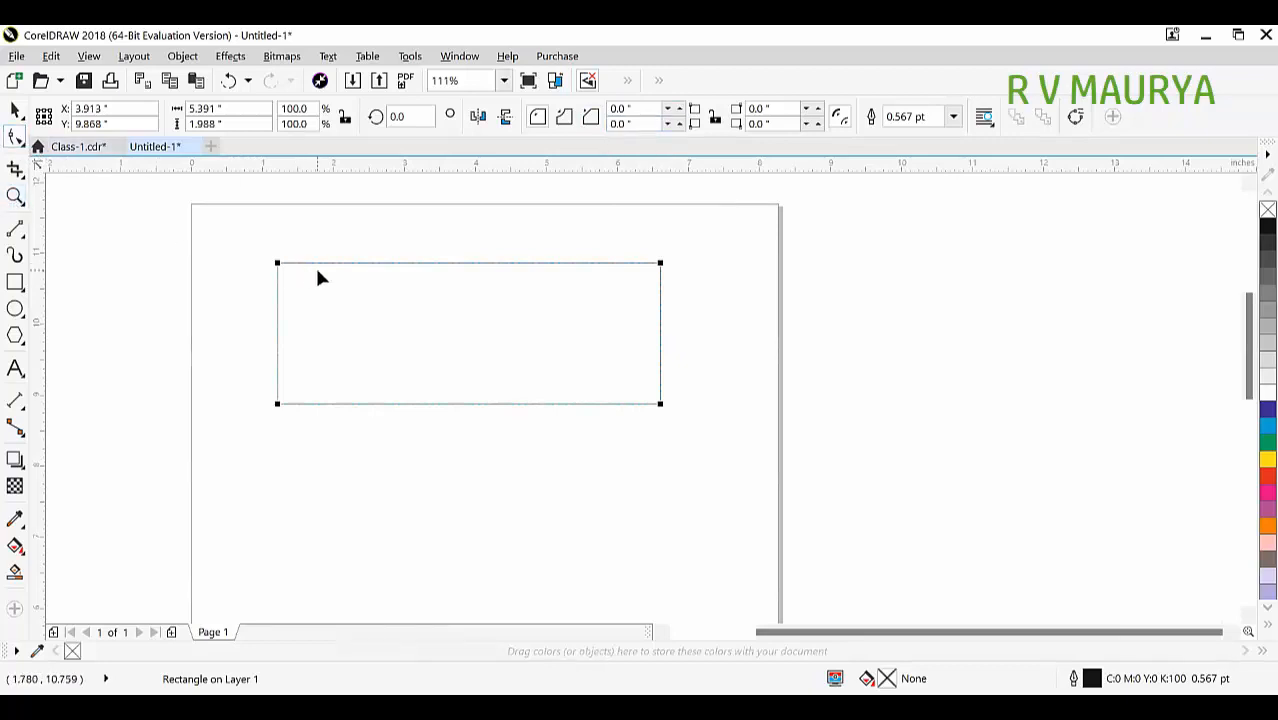
pyautogui.hotkey('ctrl', 'q')
pyautogui.moveTo(242, 237); pyautogui.dragTo(374, 328)
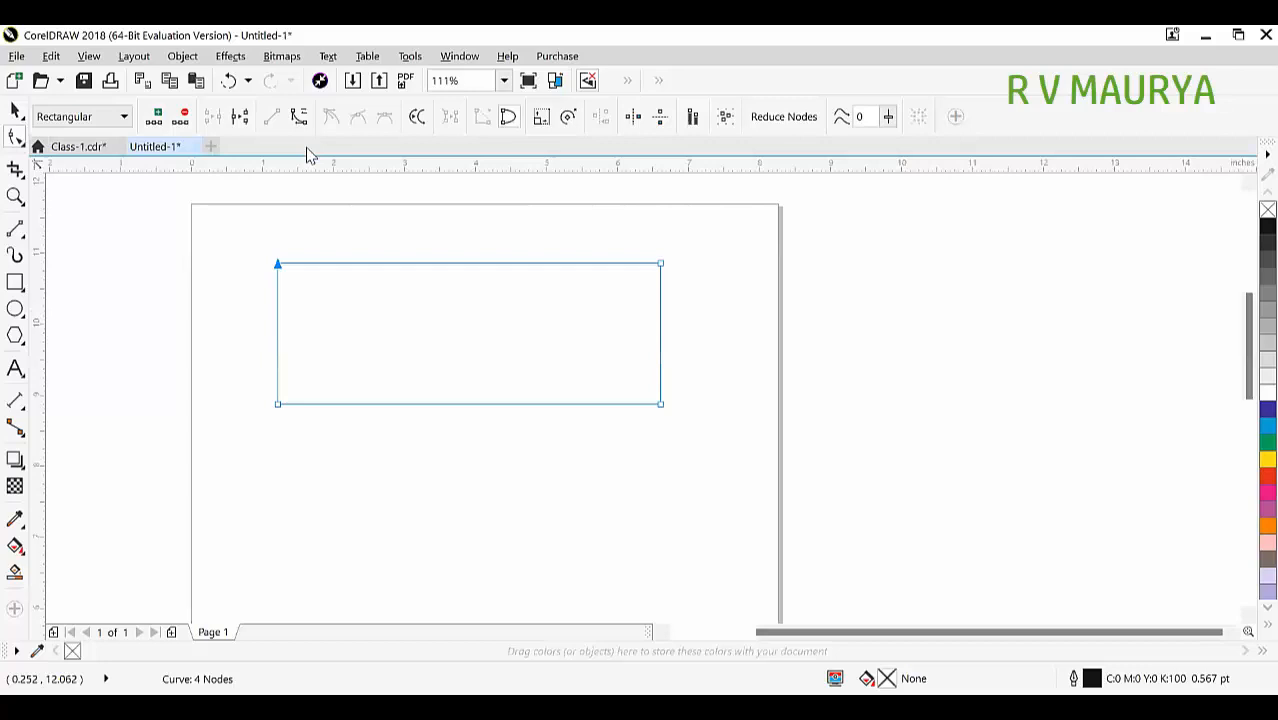
pyautogui.press('space')
pyautogui.press('space')
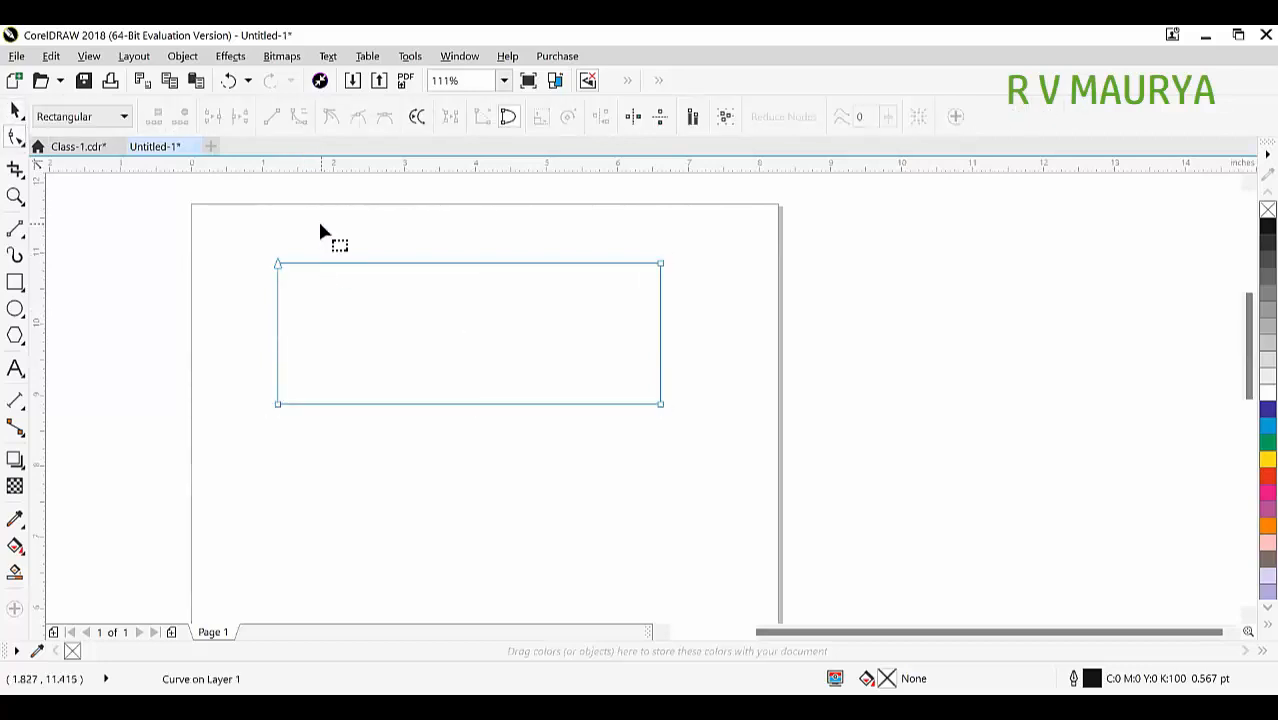
pyautogui.press('space')
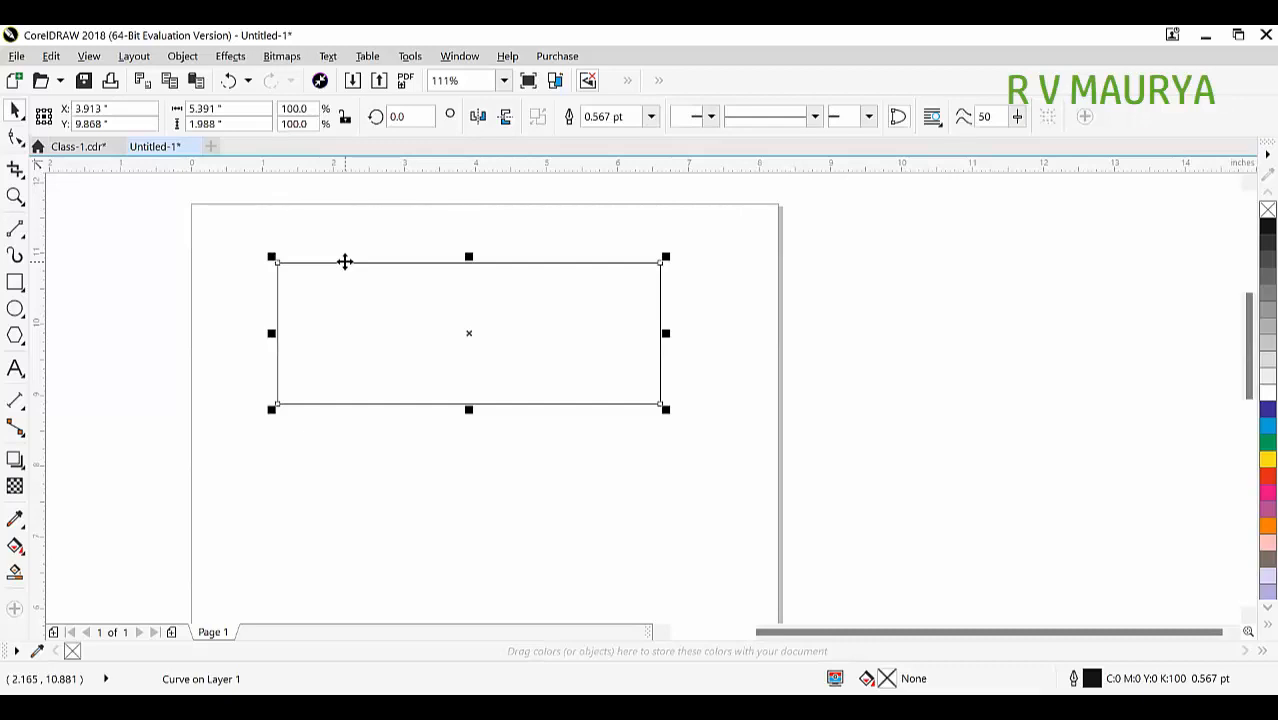
pyautogui.press('space')
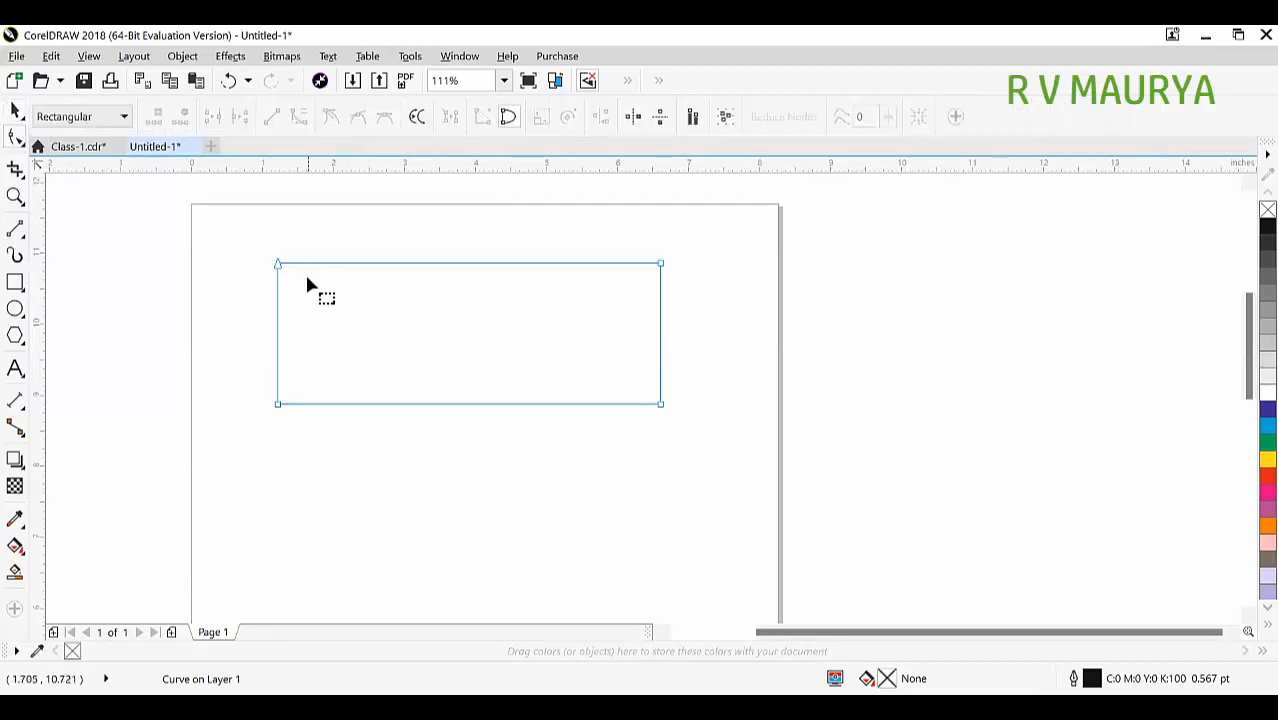
pyautogui.moveTo(278, 264); pyautogui.dragTo(245, 305)
pyautogui.hotkey('ctrl', 'z')
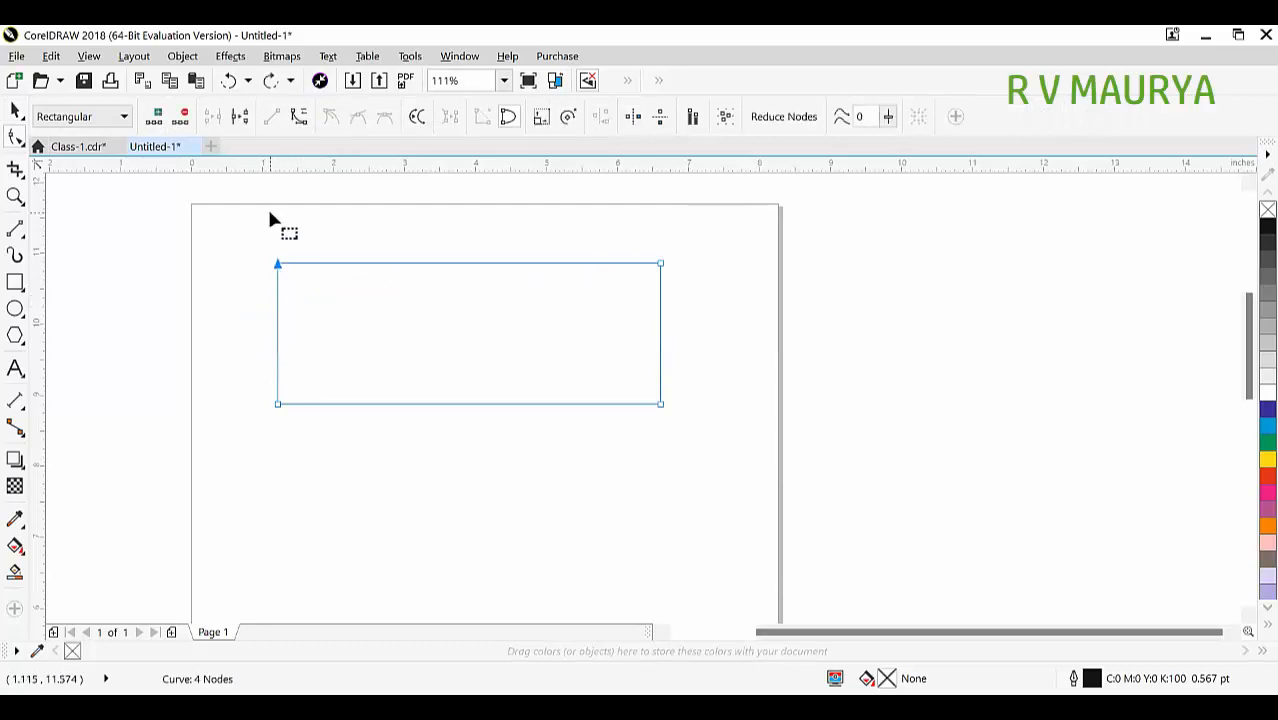
# Add a node at the middle of the shape's top edge and convert the top edge segments to curves.
pyautogui.click(22, 142)
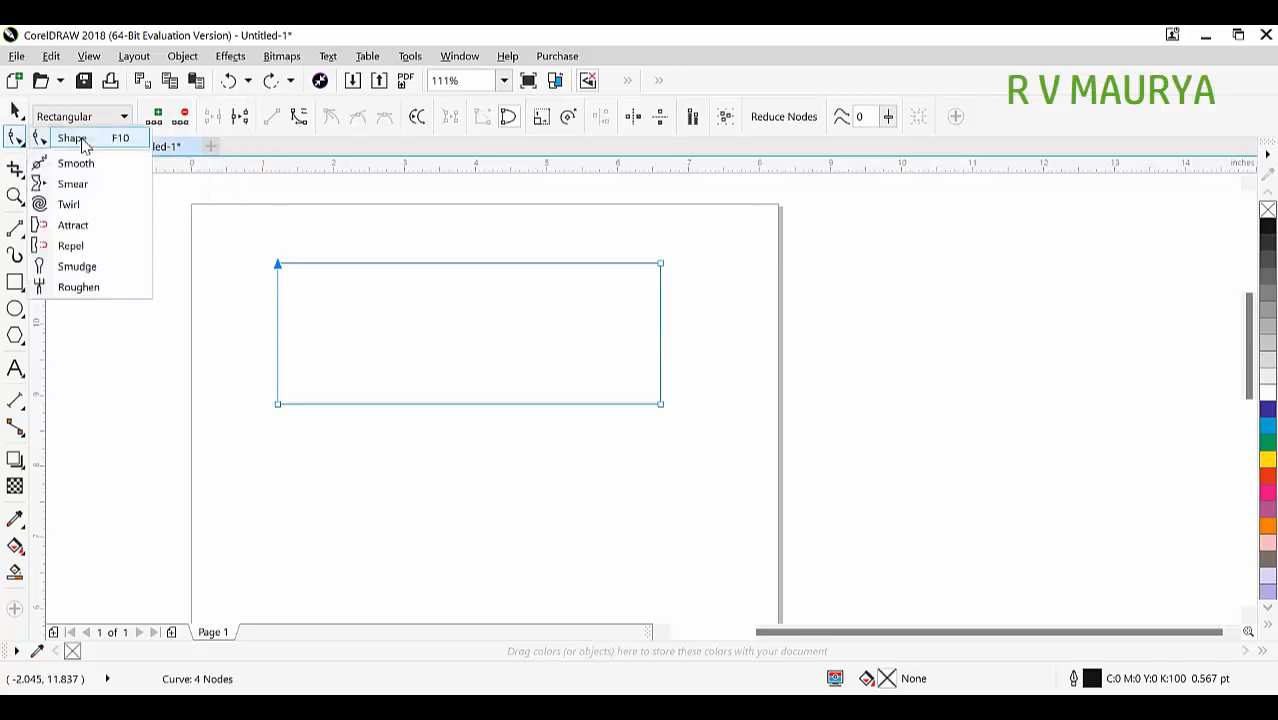
pyautogui.moveTo(239, 231); pyautogui.dragTo(725, 331)
pyautogui.click(716, 333)
pyautogui.moveTo(217, 220); pyautogui.dragTo(720, 334)
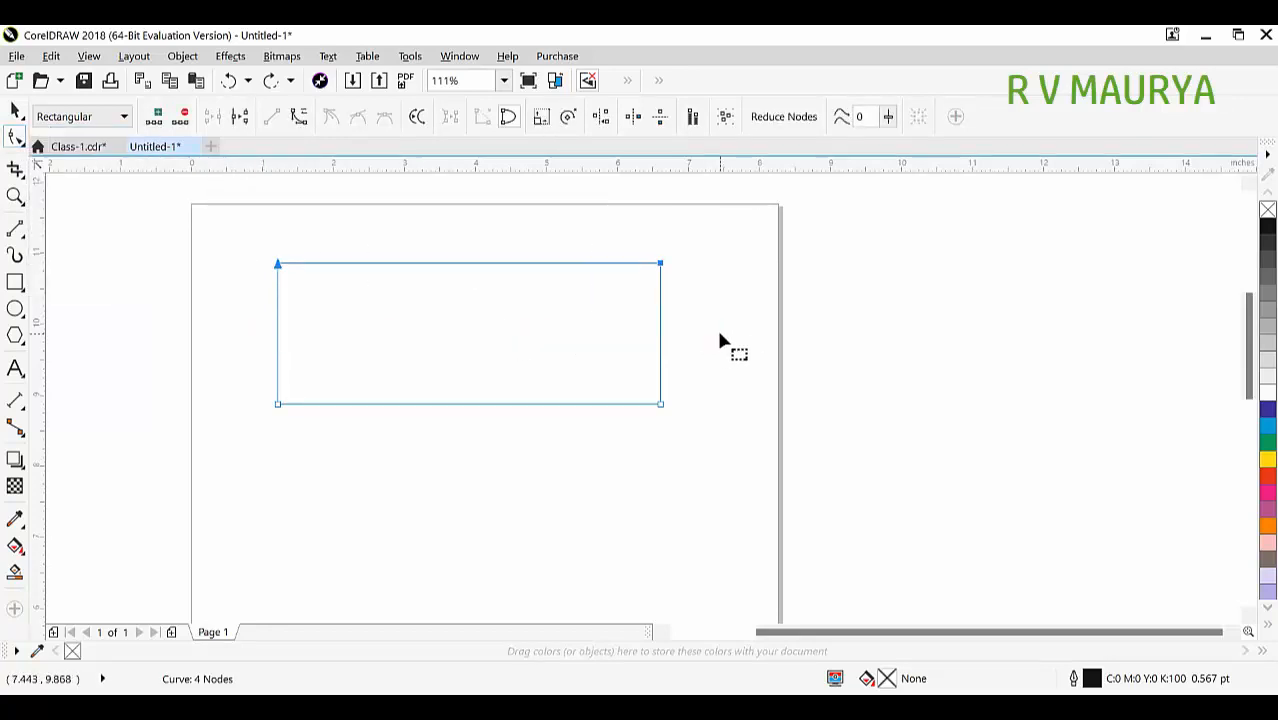
pyautogui.click(465, 264)
pyautogui.press('+')
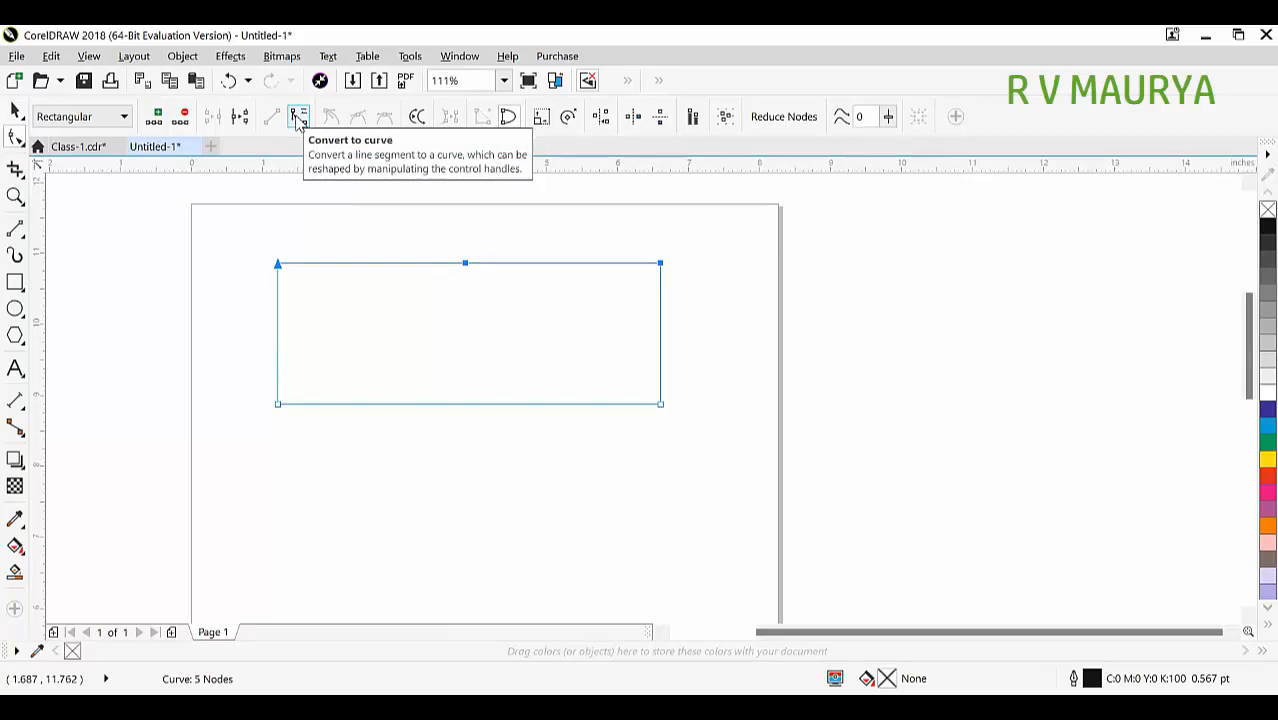
pyautogui.click(298, 118)
pyautogui.click(472, 305)
pyautogui.moveTo(464, 268); pyautogui.dragTo(444, 312)
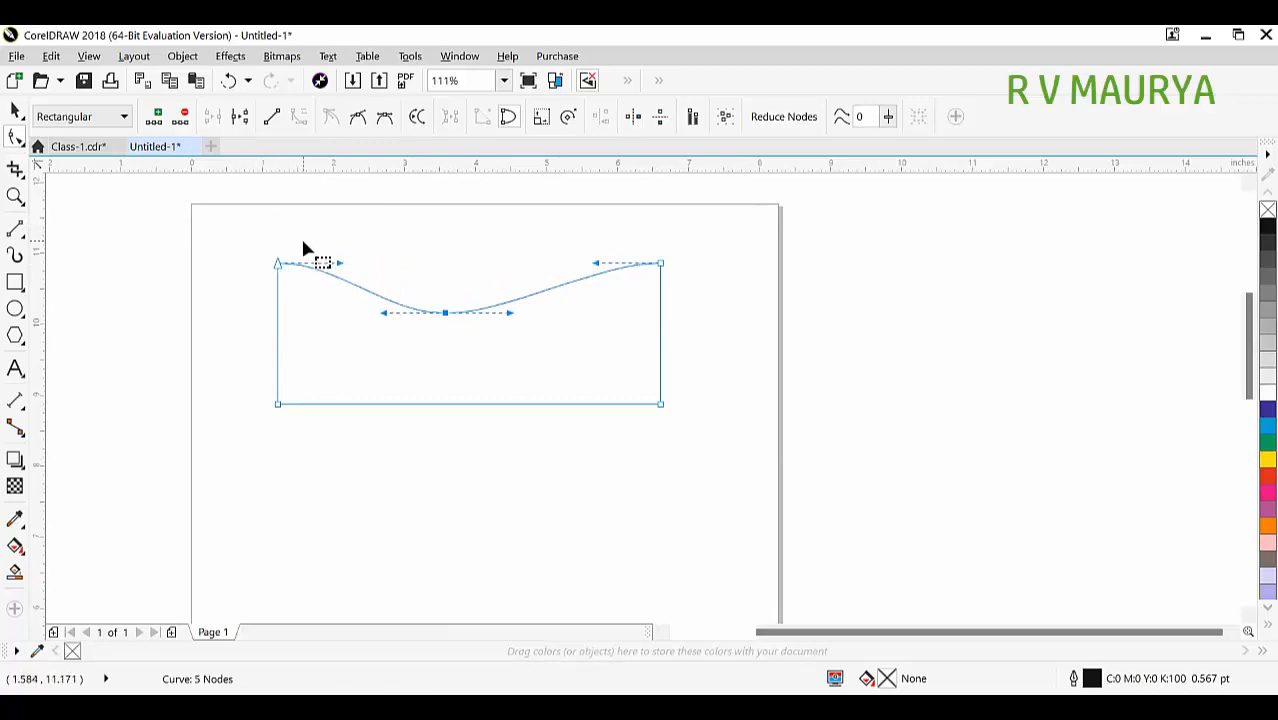
pyautogui.moveTo(258, 227); pyautogui.dragTo(696, 365)
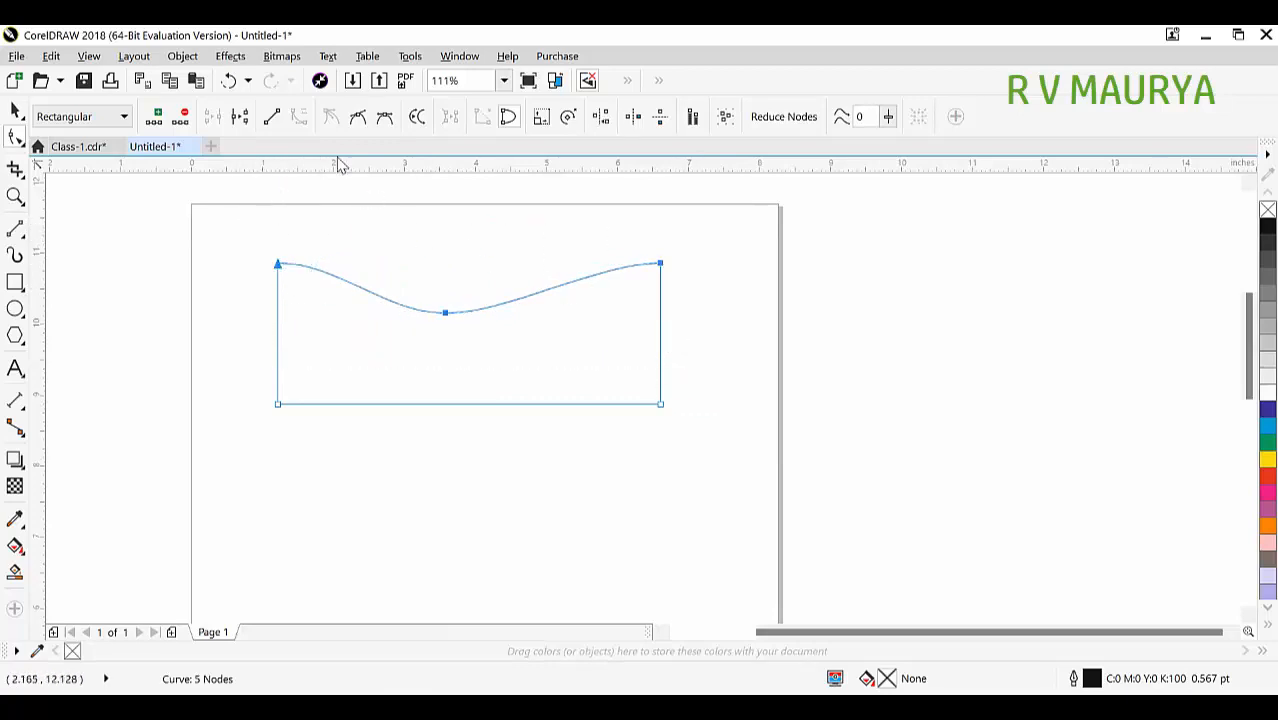
pyautogui.click(272, 119)
pyautogui.hotkey('ctrl', 'z')
pyautogui.click(357, 117)
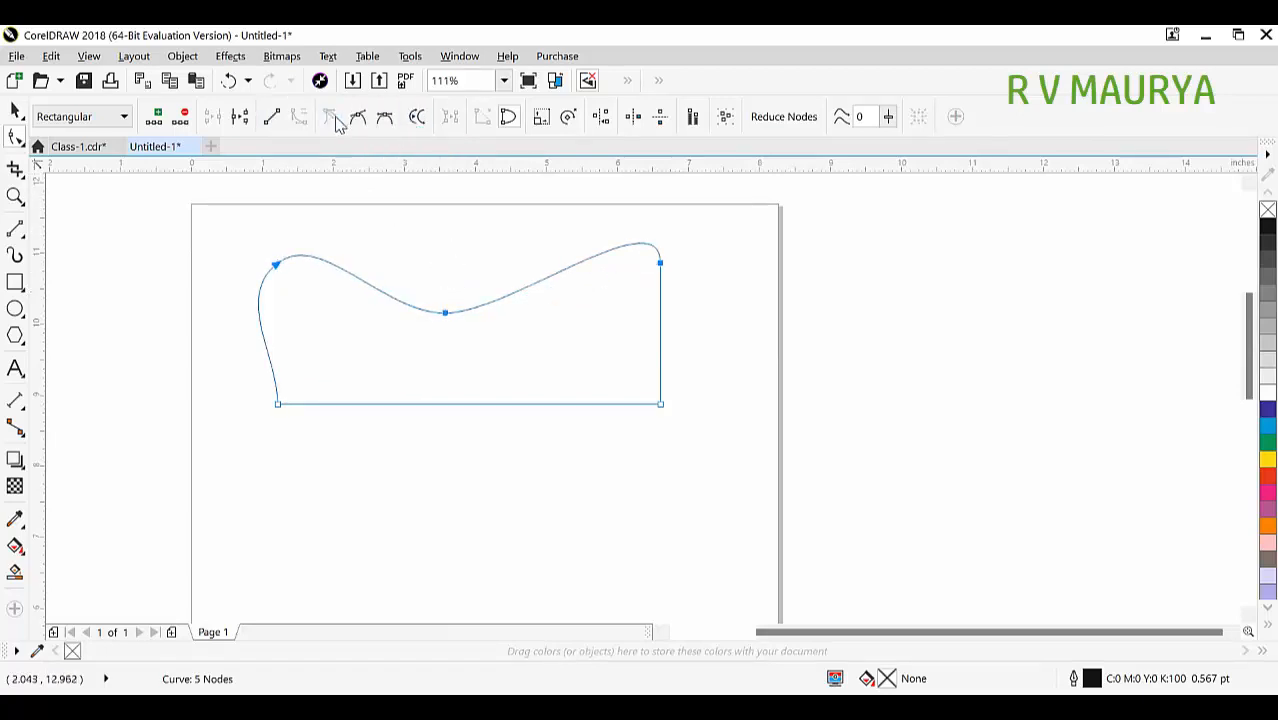
pyautogui.hotkey('ctrl', 'z')
pyautogui.hotkey('ctrl', 'z')
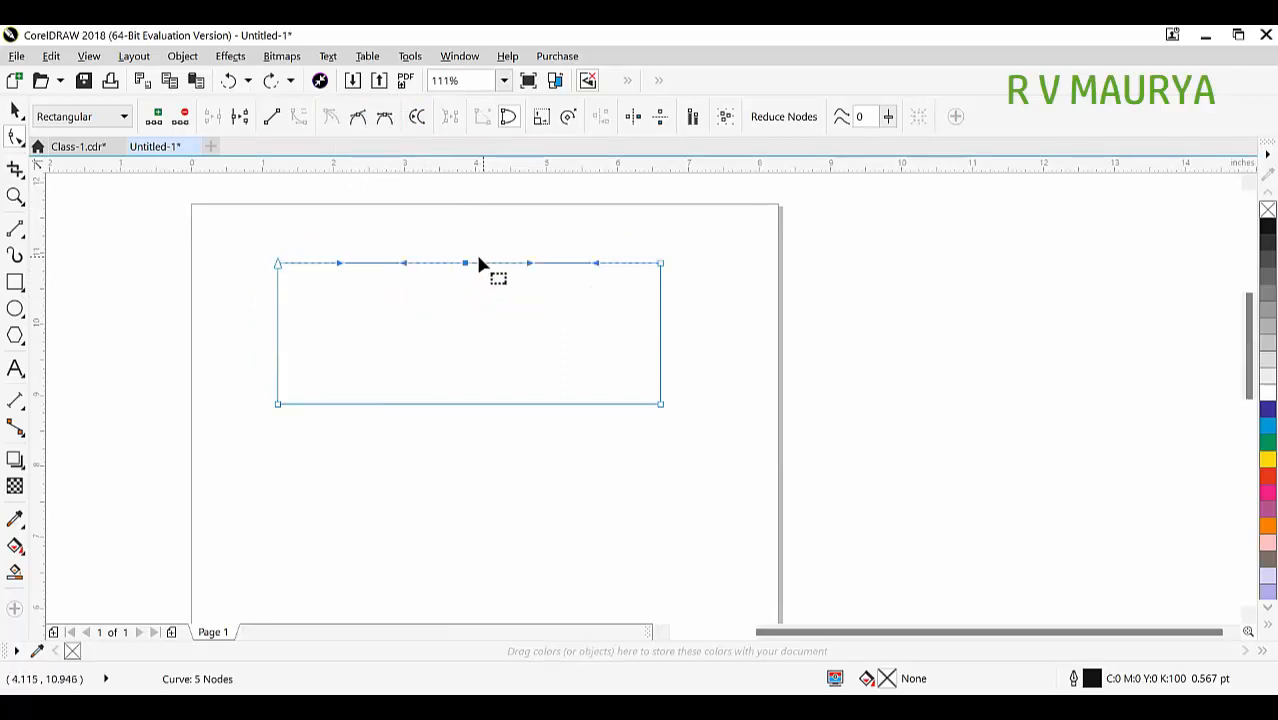
pyautogui.moveTo(446, 292); pyautogui.dragTo(443, 296)
pyautogui.moveTo(531, 263); pyautogui.dragTo(511, 335)
pyautogui.hotkey('ctrl', 'z')
# Make the top edge's middle node smooth and pull its right handle downward to bend the edge into an S-shaped wave.
pyautogui.click(360, 119)
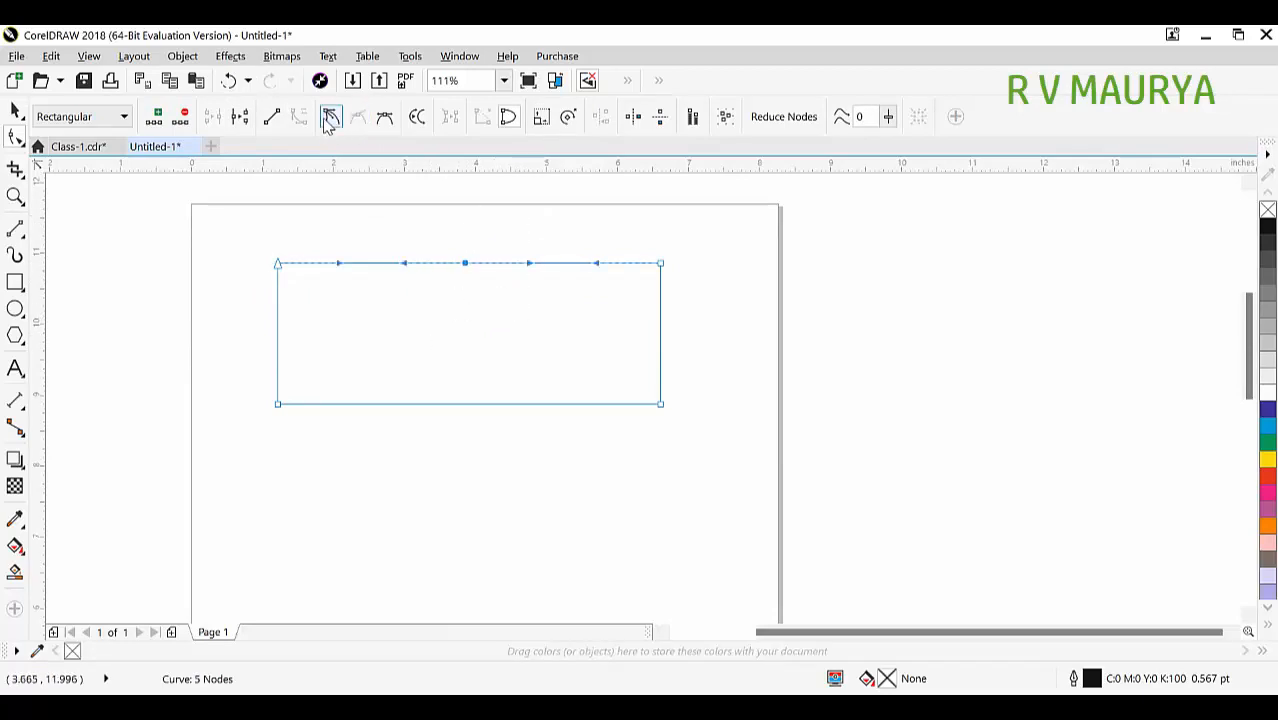
pyautogui.moveTo(527, 264); pyautogui.dragTo(484, 366)
pyautogui.press('space')
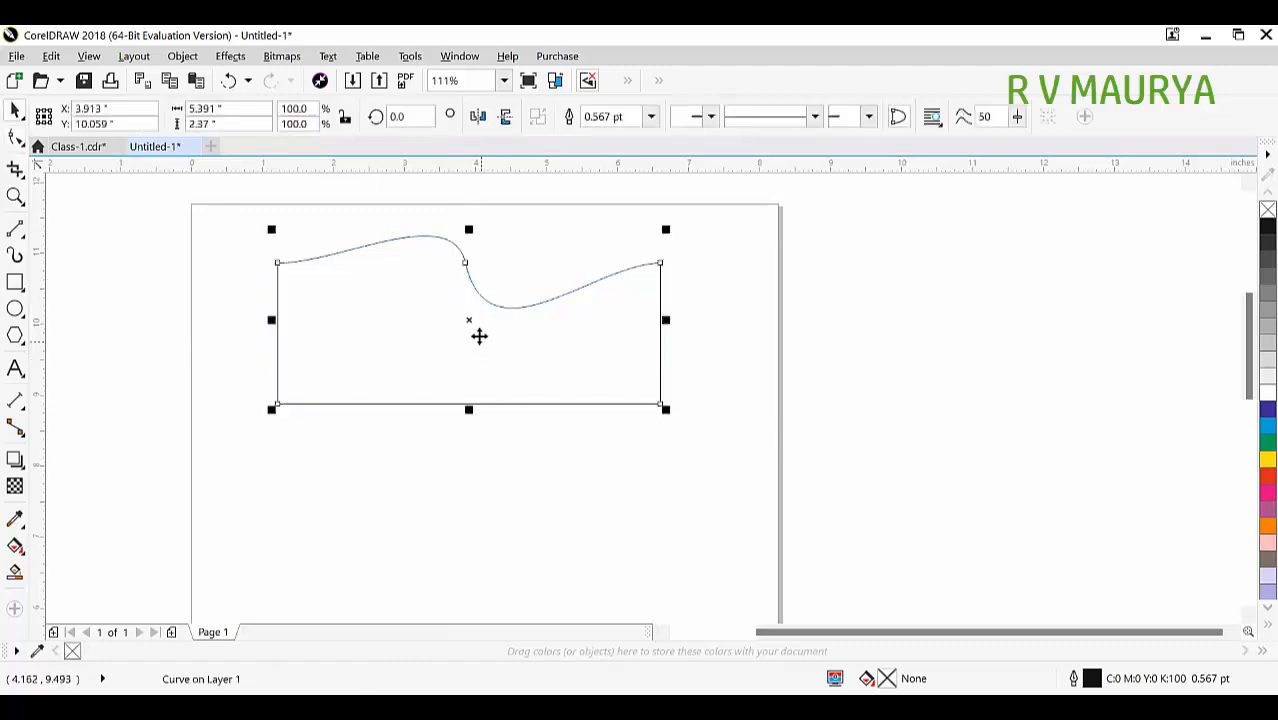
# Duplicate the wavy-topped shape with a small offset down and to the left of the original.
pyautogui.moveTo(474, 283); pyautogui.dragTo(462, 308)
pyautogui.press('z')
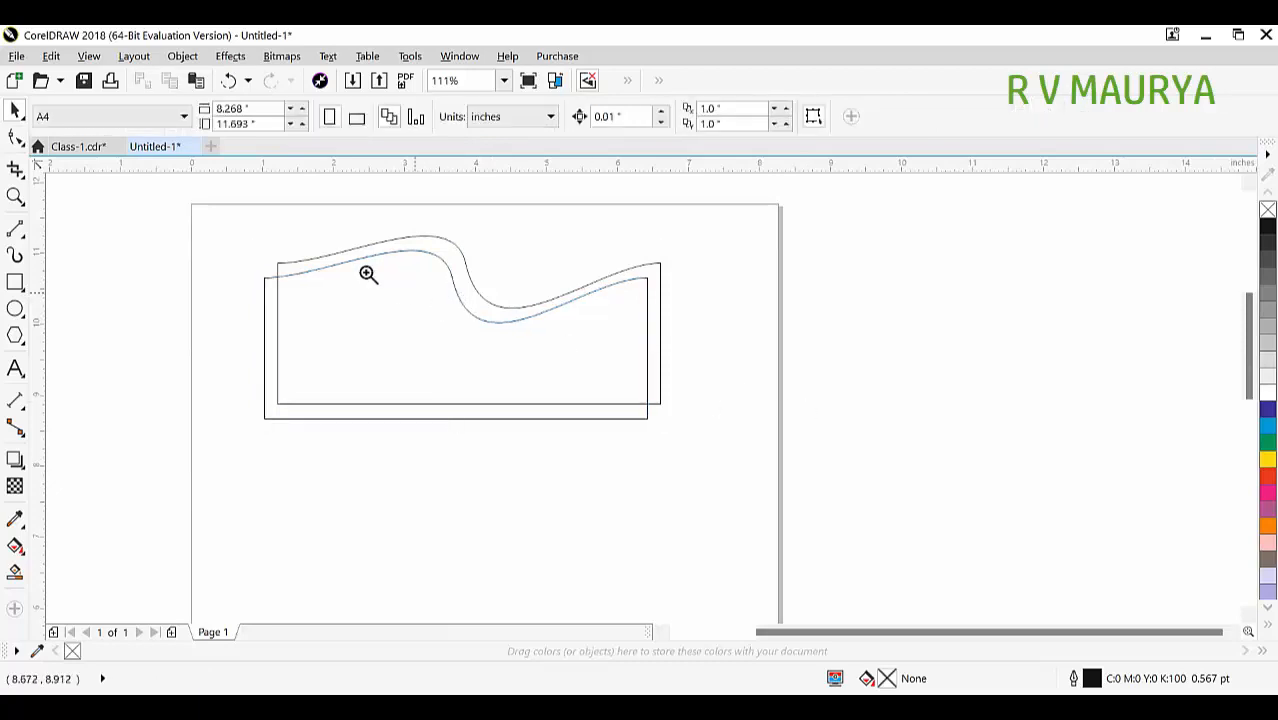
pyautogui.click(785, 396)
# Draw a rectangle about 4.43 by 1.8 inches across both wavy edges and apply Smart Fill in green to the enclosed band.
pyautogui.click(15, 283)
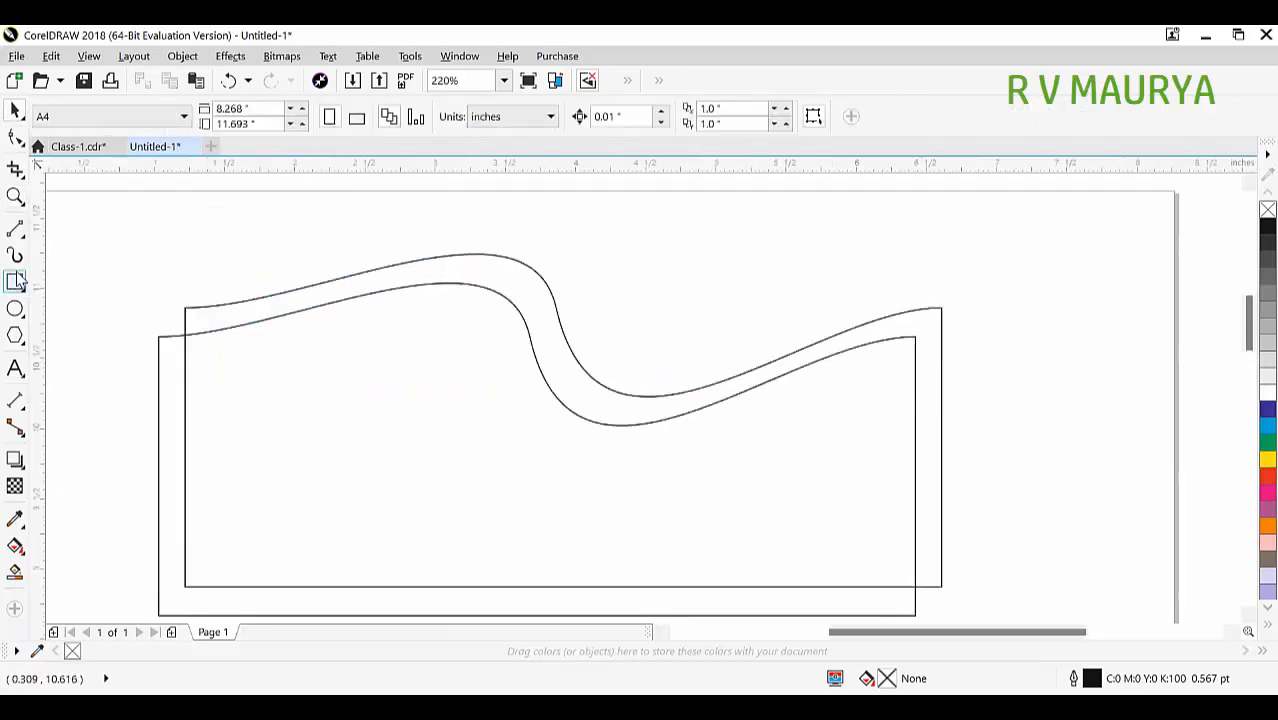
pyautogui.moveTo(234, 220); pyautogui.dragTo(856, 474)
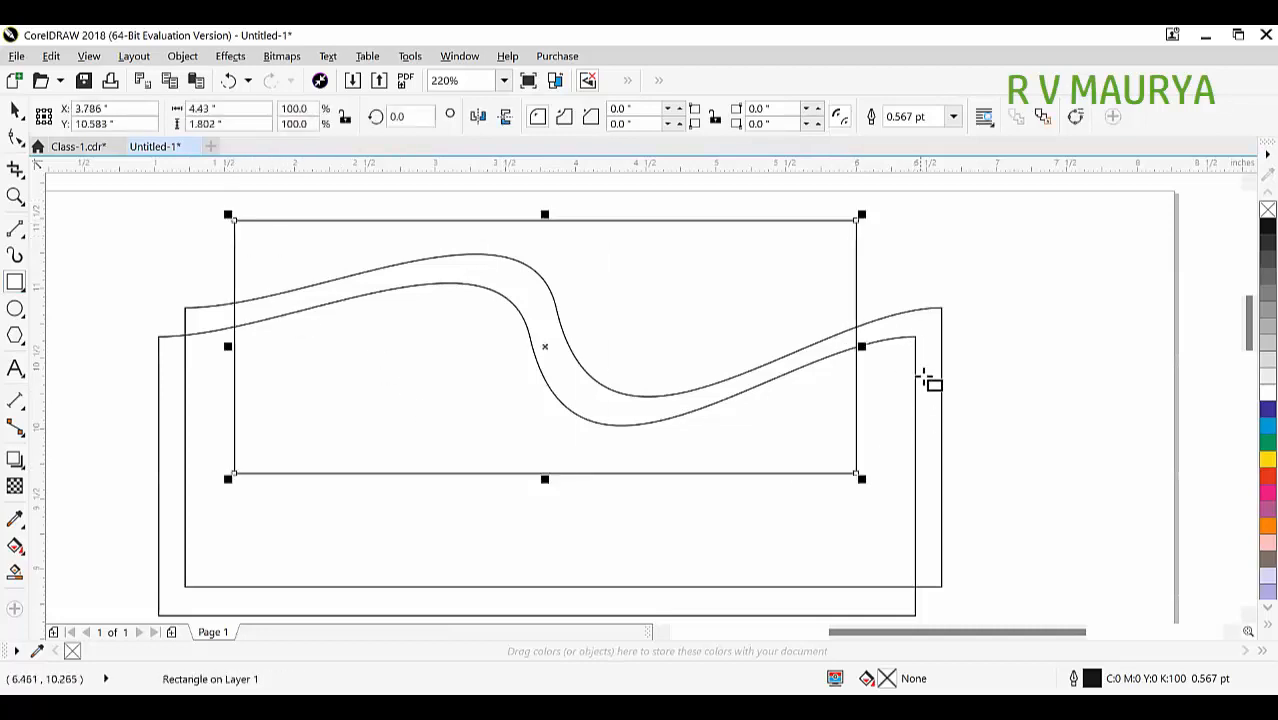
pyautogui.press('space')
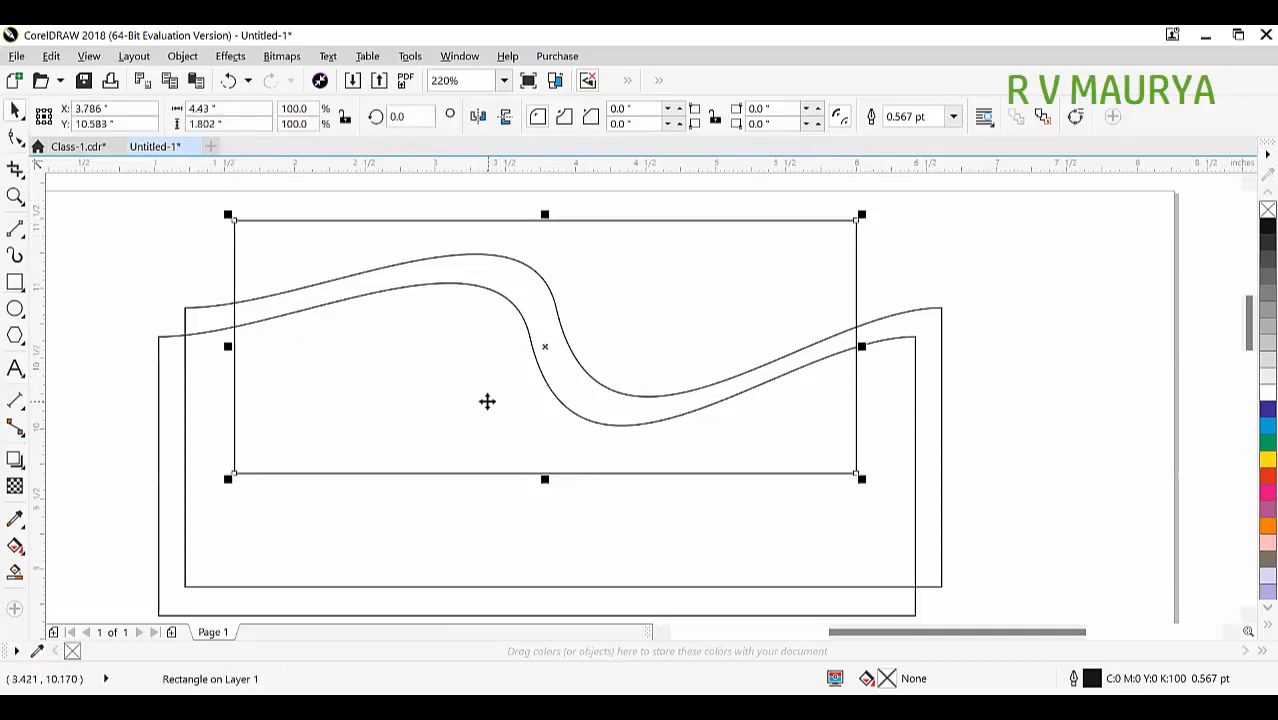
pyautogui.click(15, 573)
pyautogui.click(528, 297)
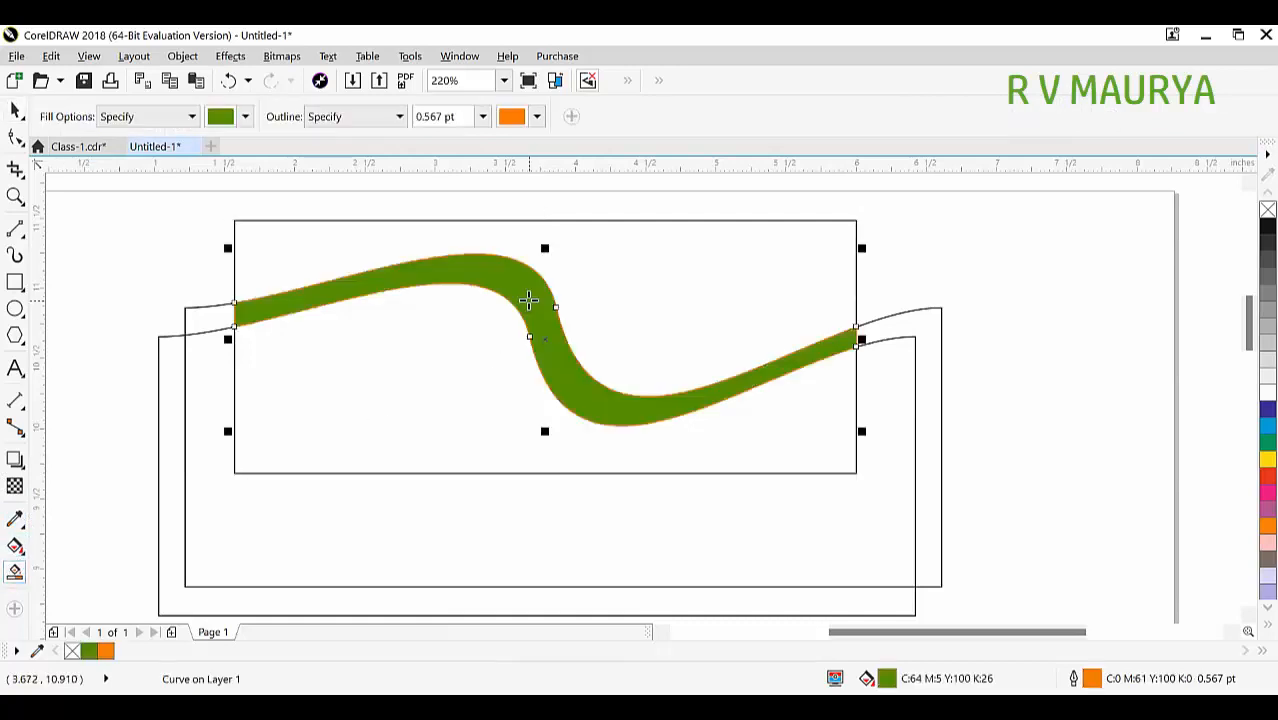
# Delete the rectangle and both wavy-topped construction shapes, leaving only the filled band.
pyautogui.press('space')
pyautogui.press('Delete')
pyautogui.click(765, 479)
pyautogui.press('Delete')
pyautogui.click(865, 433)
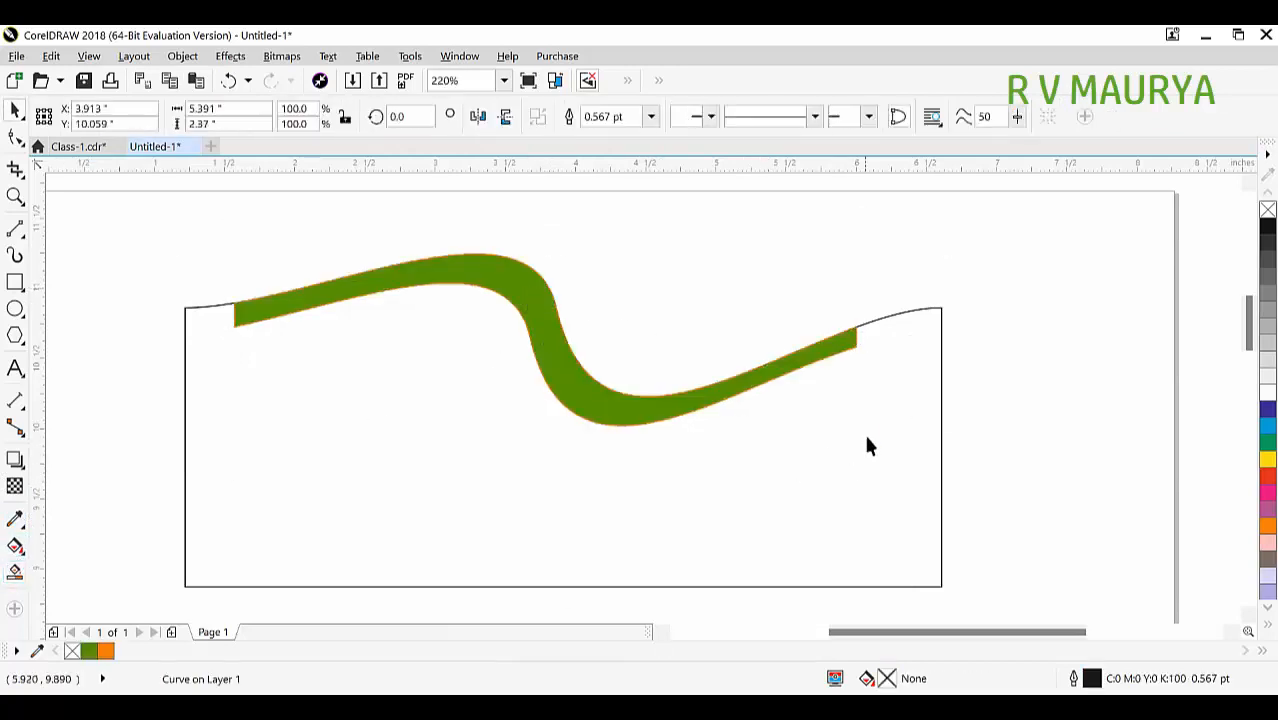
pyautogui.press('Delete')
# Duplicate the wavy band just below and left of the original, filling the upper band orange and the lower one with the palette's bluish green.
pyautogui.moveTo(521, 311); pyautogui.dragTo(471, 386)
pyautogui.rightClick(471, 386)
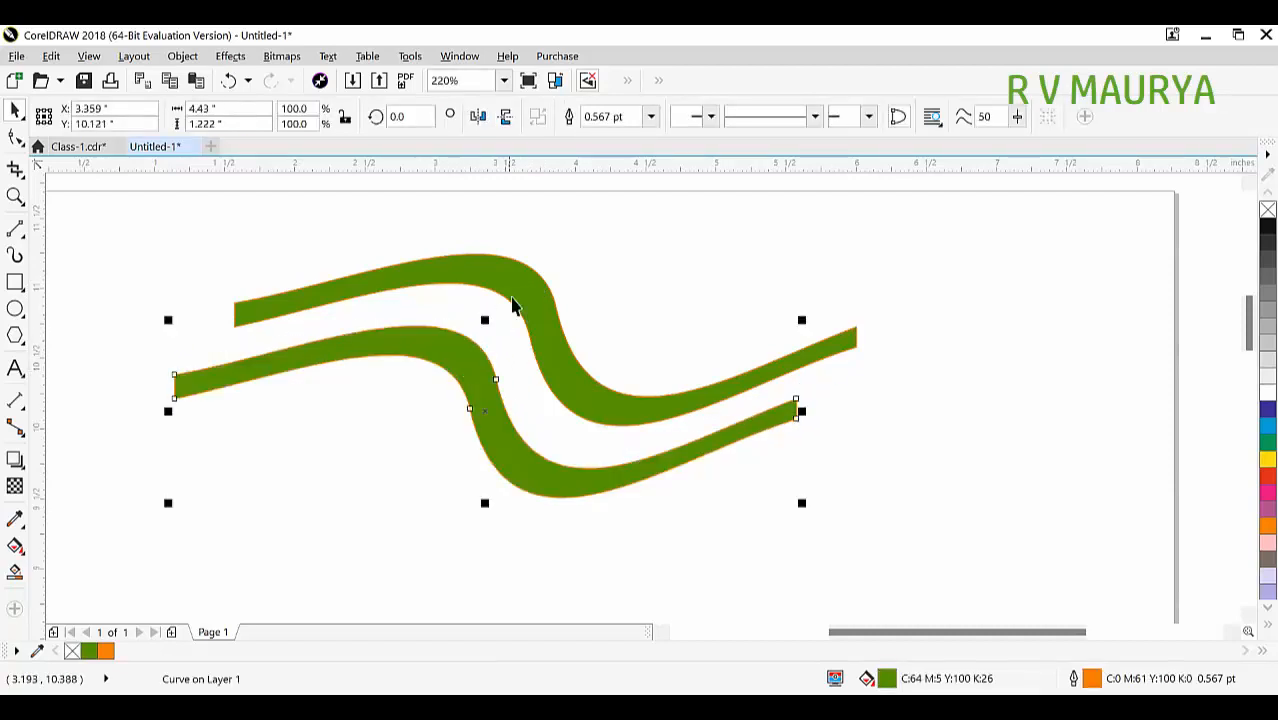
pyautogui.click(540, 290)
pyautogui.click(1264, 526)
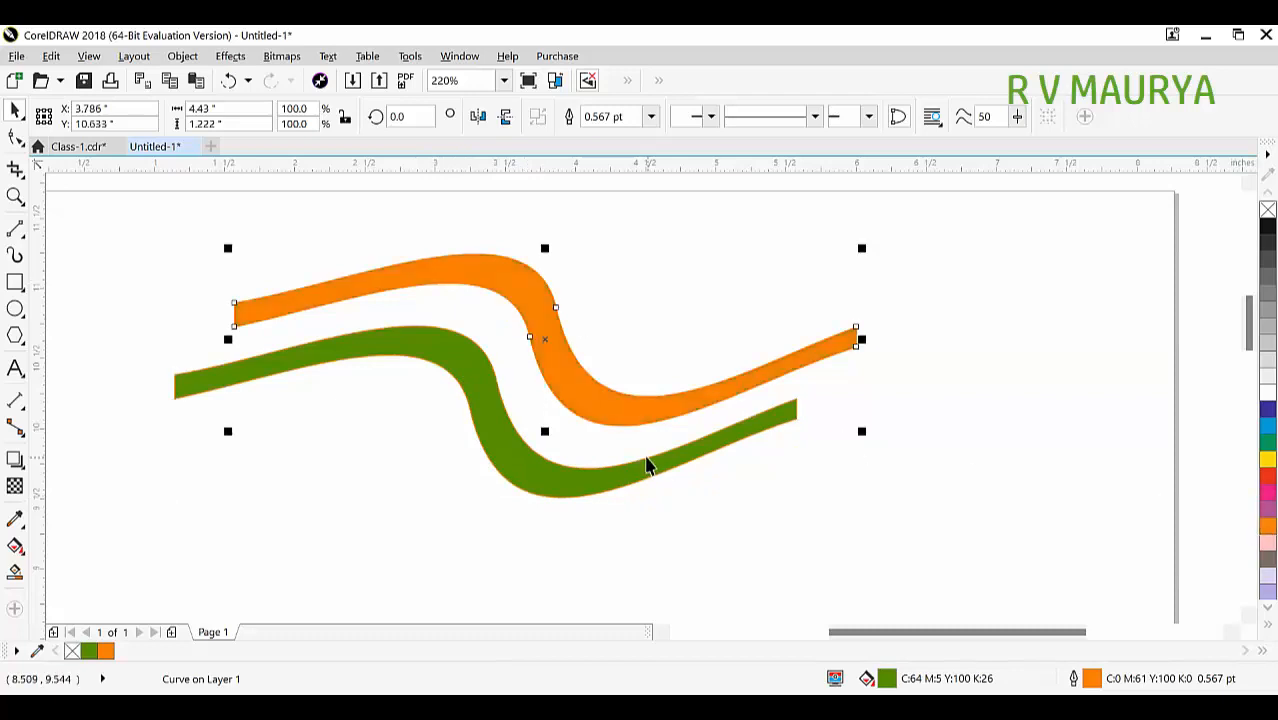
pyautogui.click(648, 474)
pyautogui.click(1262, 442)
# Remove the outlines from both wavy bands and group the two bands together.
pyautogui.keyDown('shift'); pyautogui.click(828, 350); pyautogui.keyUp('shift')
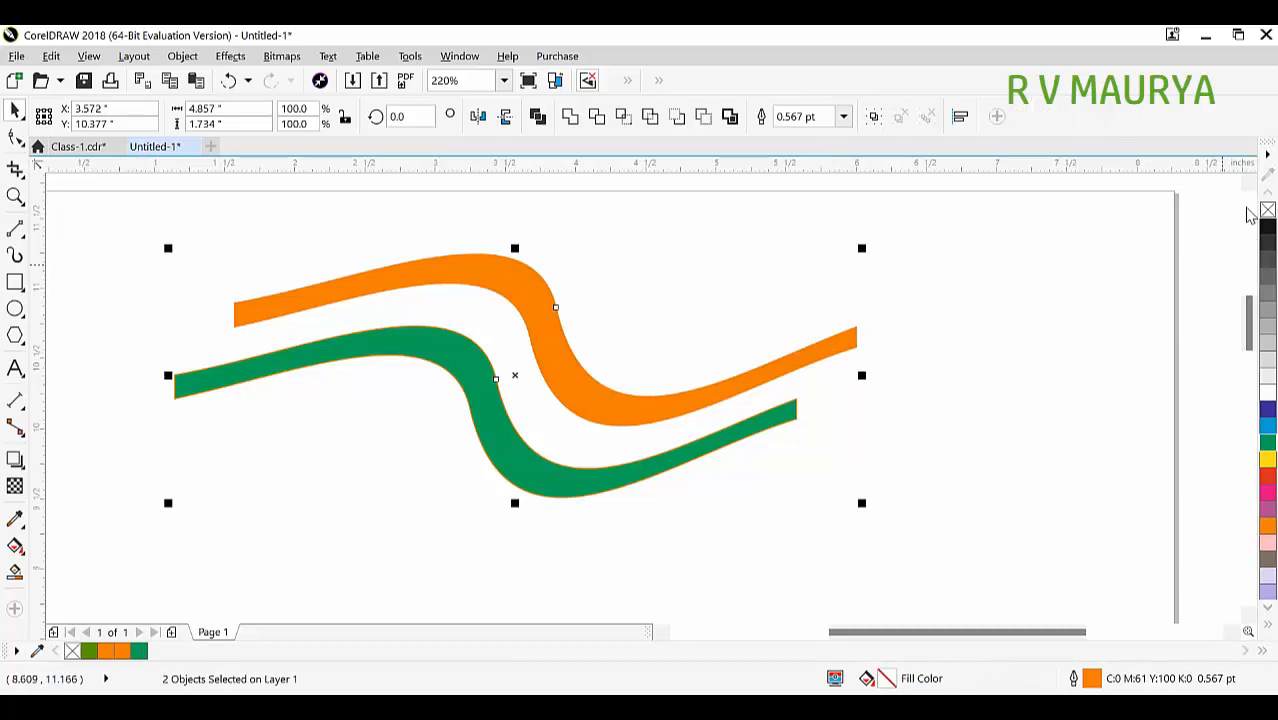
pyautogui.rightClick(1267, 209)
pyautogui.click(1025, 424)
pyautogui.press('F2')
pyautogui.moveTo(238, 217); pyautogui.dragTo(717, 490)
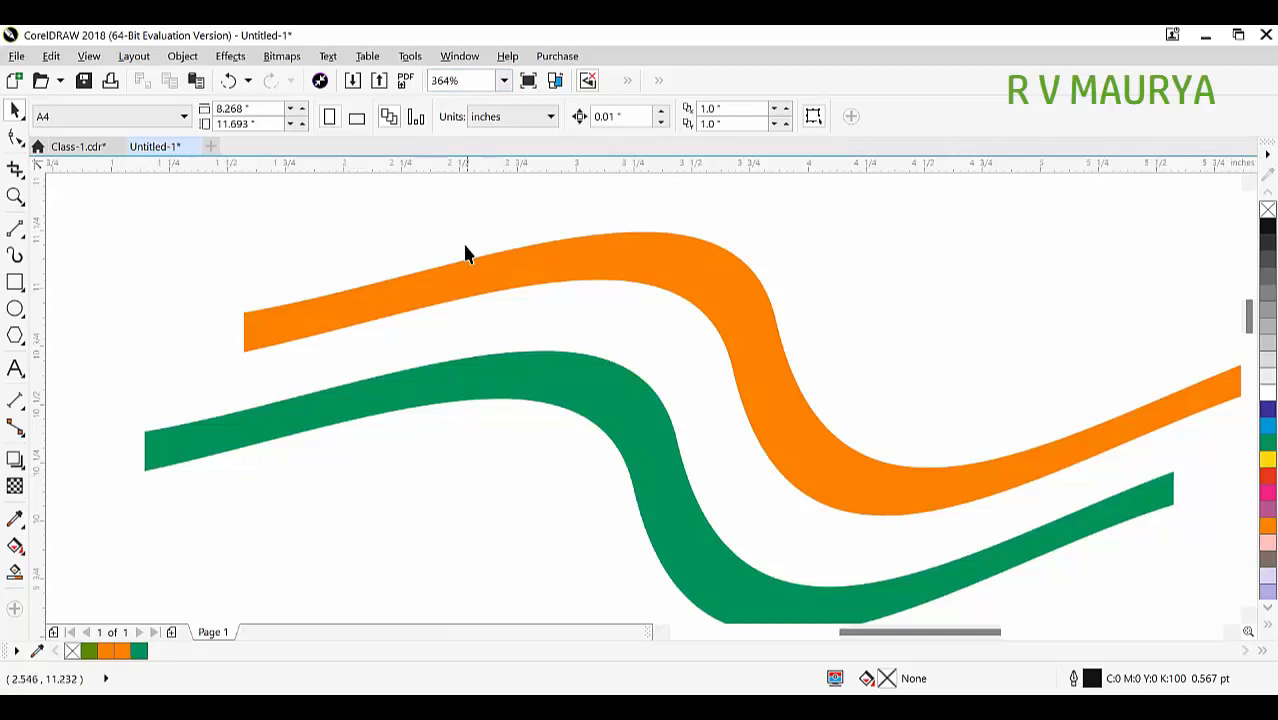
pyautogui.scroll(-2, 466, 249)
pyautogui.moveTo(355, 240); pyautogui.dragTo(776, 434)
pyautogui.hotkey('ctrl', 'g')
# Draw a circle about 1.92 inches in diameter in the empty area below the wavy bands.
pyautogui.press('z')
pyautogui.moveTo(211, 248); pyautogui.dragTo(775, 544)
pyautogui.moveTo(246, 263); pyautogui.dragTo(1177, 573)
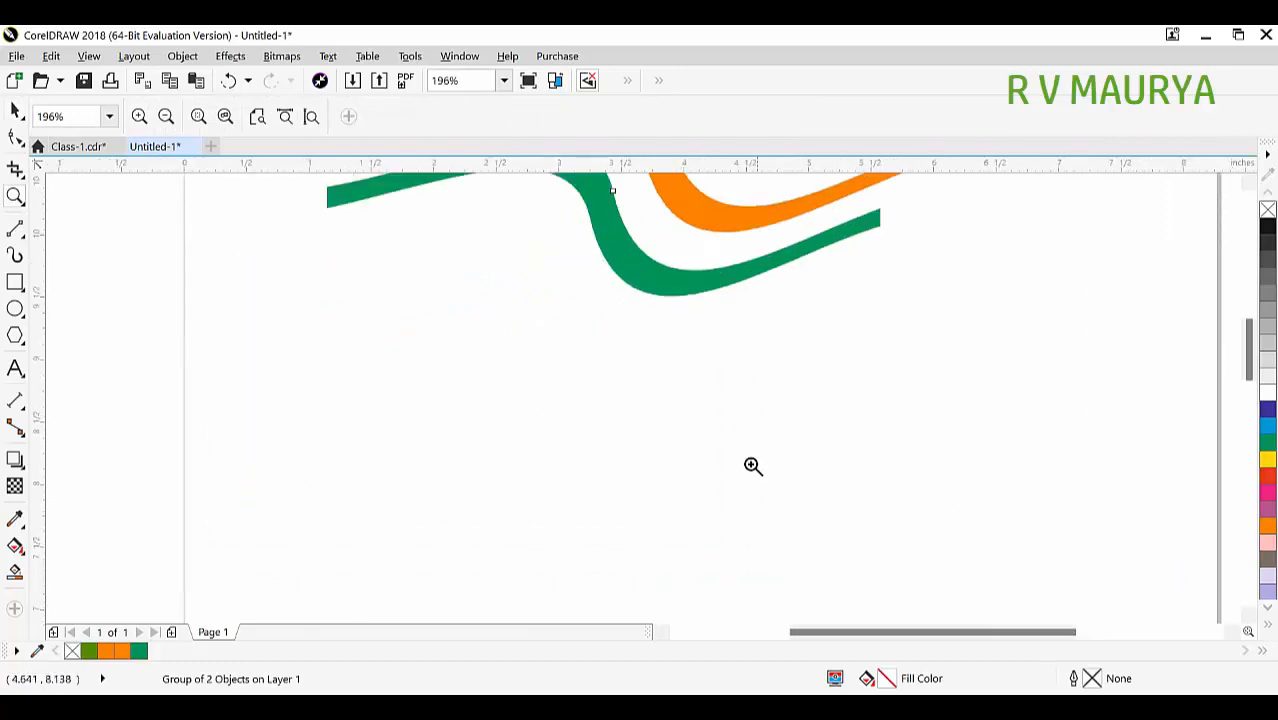
pyautogui.press('space')
pyautogui.click(413, 362)
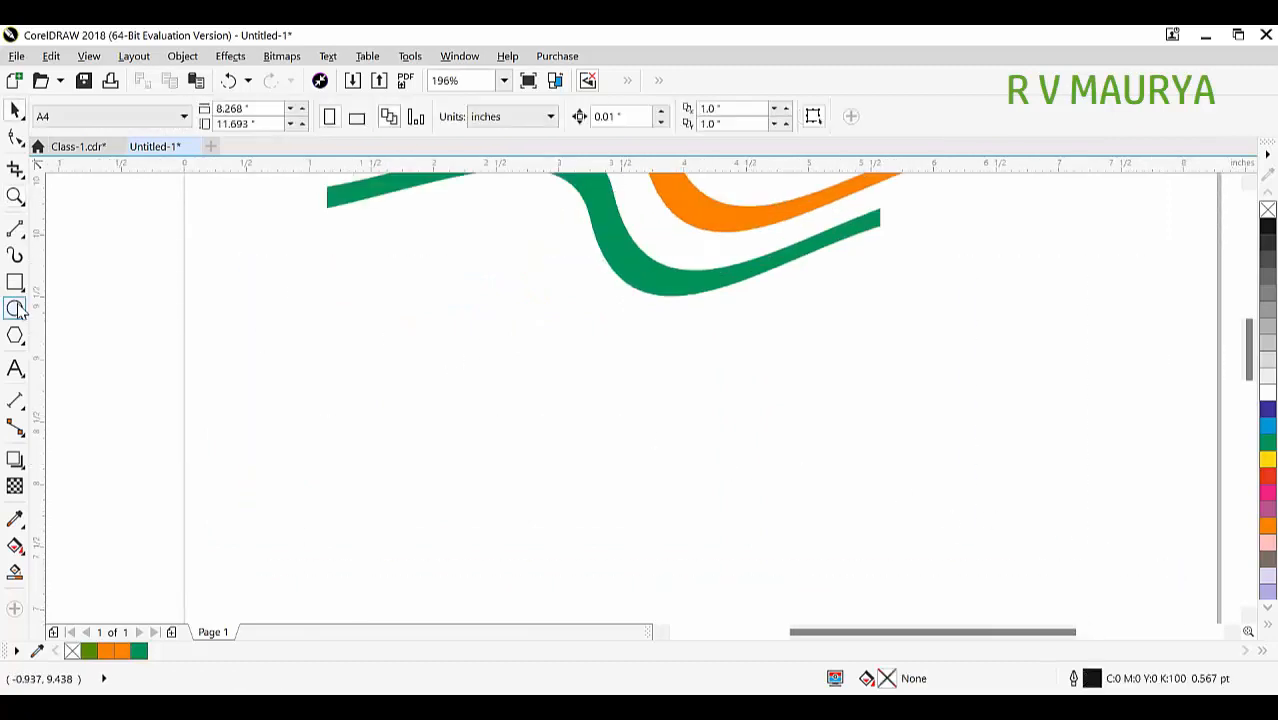
pyautogui.click(15, 308)
pyautogui.moveTo(432, 351); pyautogui.dragTo(676, 583)
pyautogui.moveTo(679, 344); pyautogui.dragTo(660, 384)
pyautogui.hotkey('ctrl', 'z')
pyautogui.hotkey('ctrl', 'z')
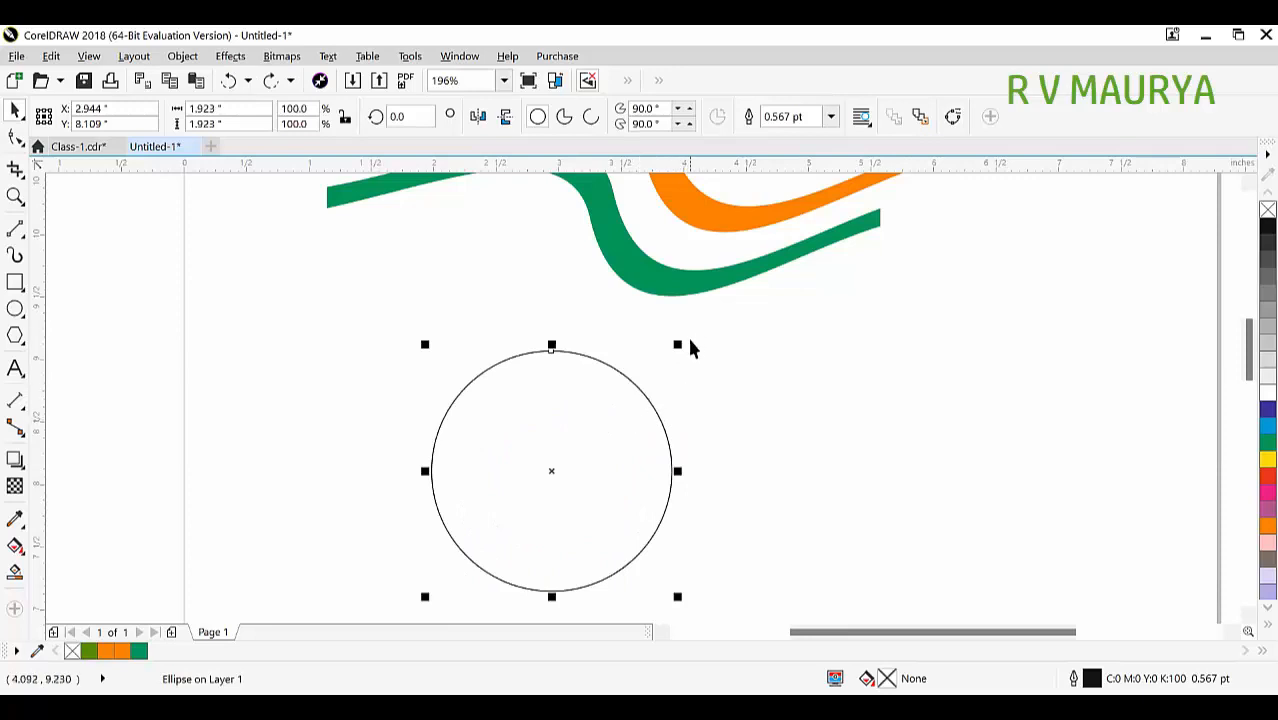
# Create a concentric copy of the circle scaled down to 16.9%, about 0.325 inches in diameter.
pyautogui.moveTo(679, 343); pyautogui.dragTo(650, 450)
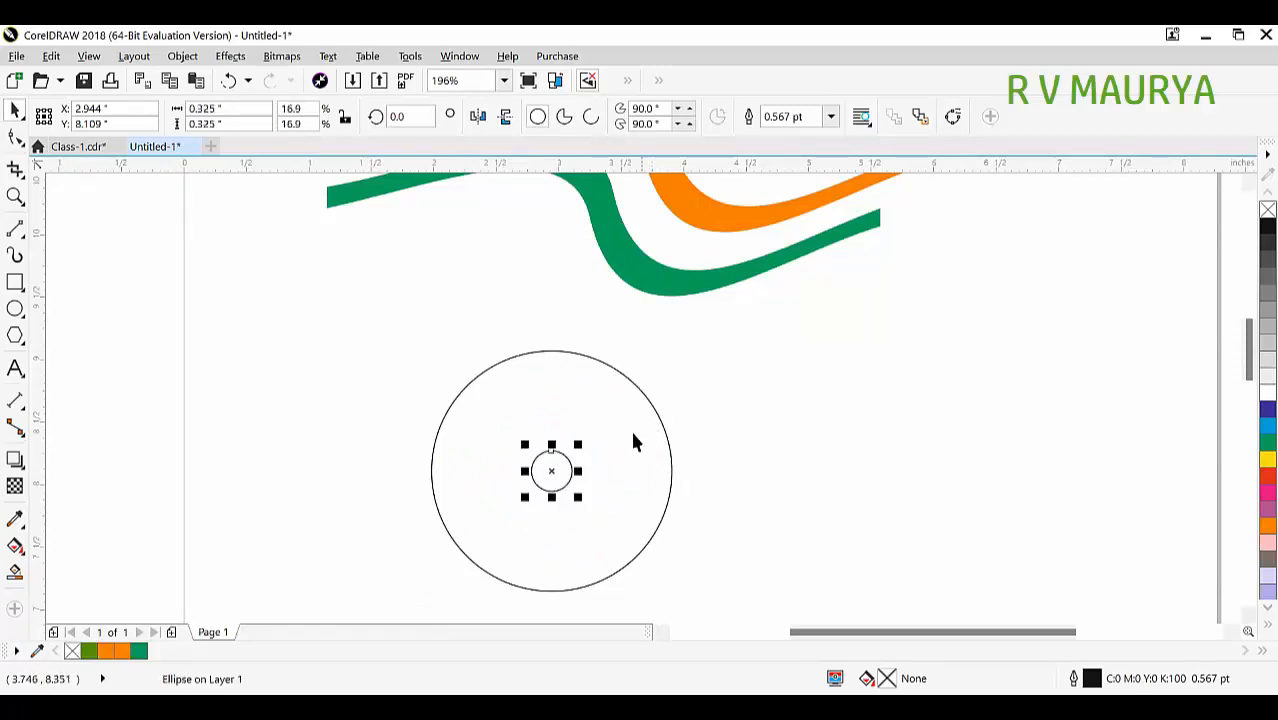
pyautogui.keyDown('shift'); pyautogui.click(629, 430); pyautogui.keyUp('shift')
pyautogui.click(668, 434)
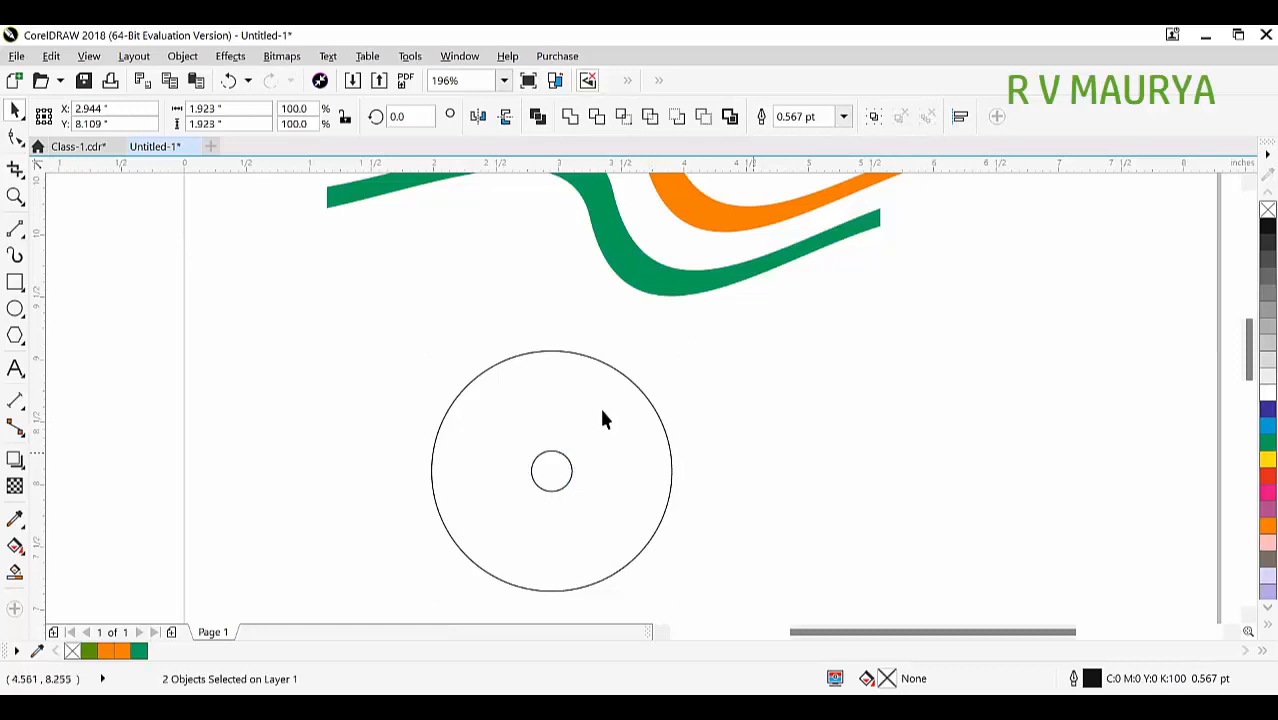
pyautogui.press('z')
pyautogui.moveTo(368, 306); pyautogui.dragTo(757, 622)
pyautogui.press('space')
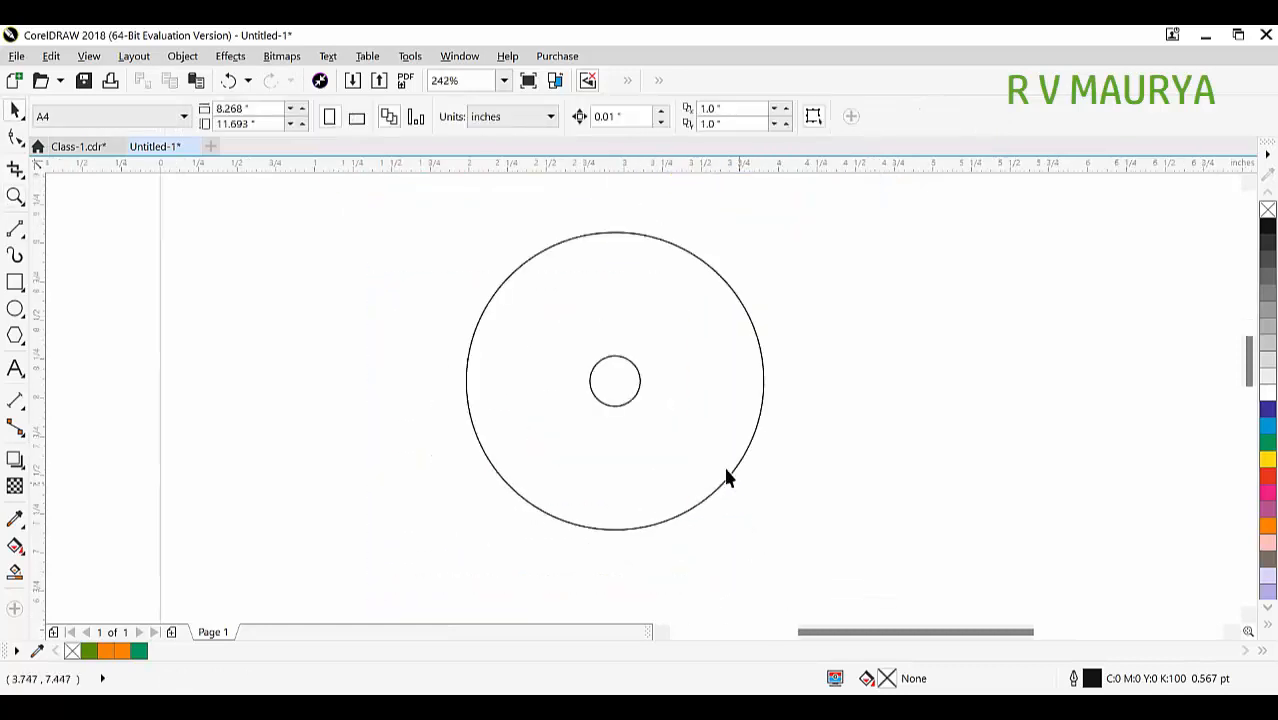
# Draw a small upright rectangle about 0.27 by 0.58 inches across the large circle's bottom edge.
pyautogui.click(633, 379)
pyautogui.click(67, 337)
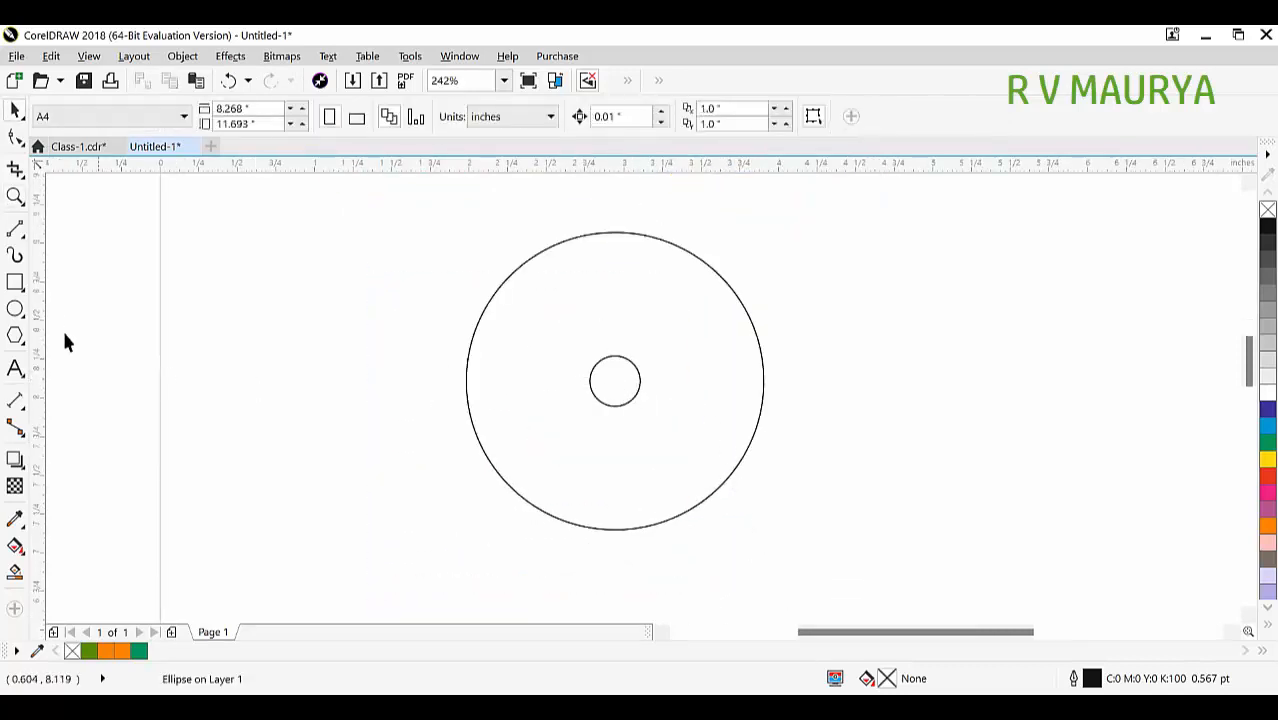
pyautogui.click(20, 284)
pyautogui.moveTo(583, 484); pyautogui.dragTo(626, 574)
pyautogui.press('space')
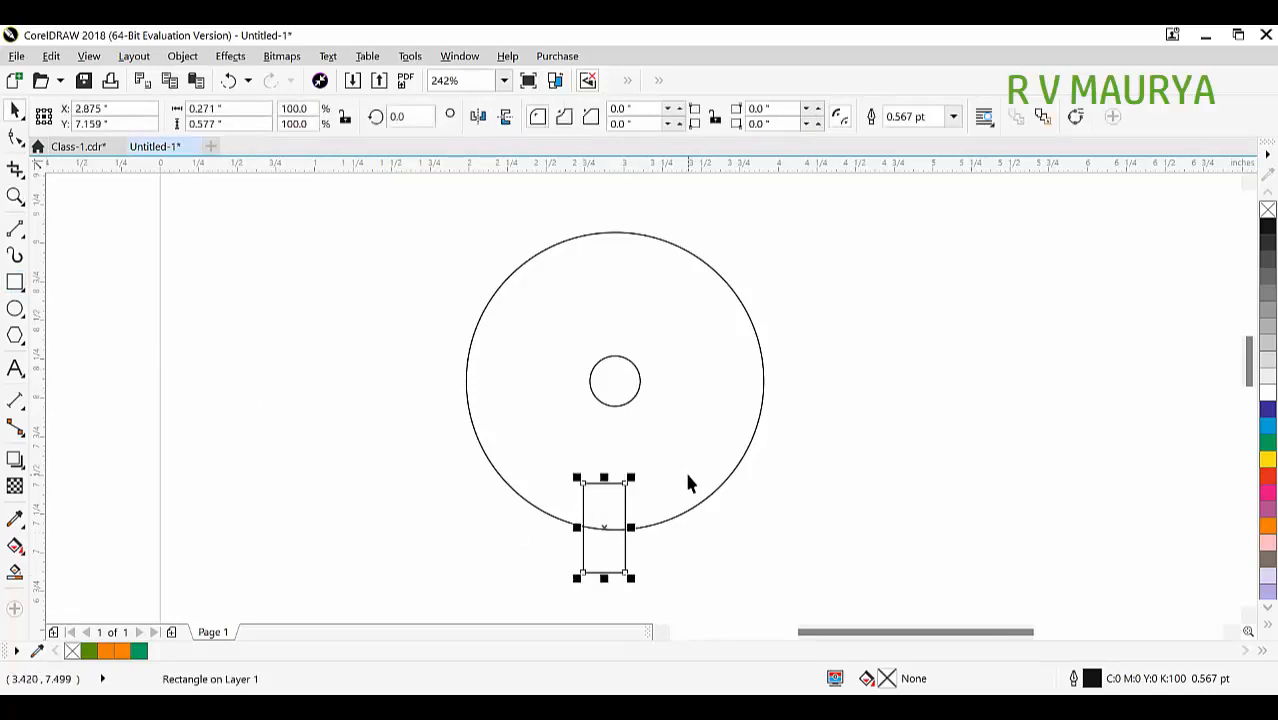
# Scale the small rectangle down proportionally to about 0.215 by 0.456 inches and centre it horizontally on the large circle.
pyautogui.moveTo(638, 481); pyautogui.dragTo(634, 489)
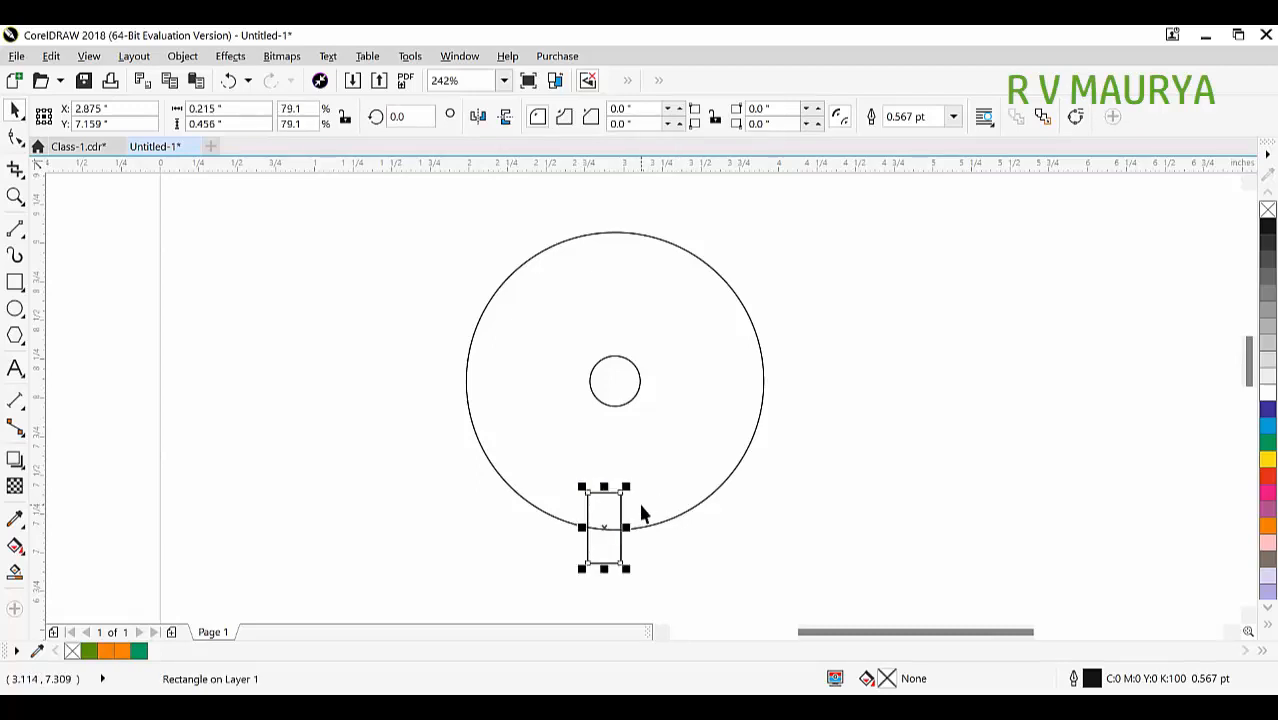
pyautogui.keyDown('shift'); pyautogui.click(649, 495); pyautogui.keyUp('shift')
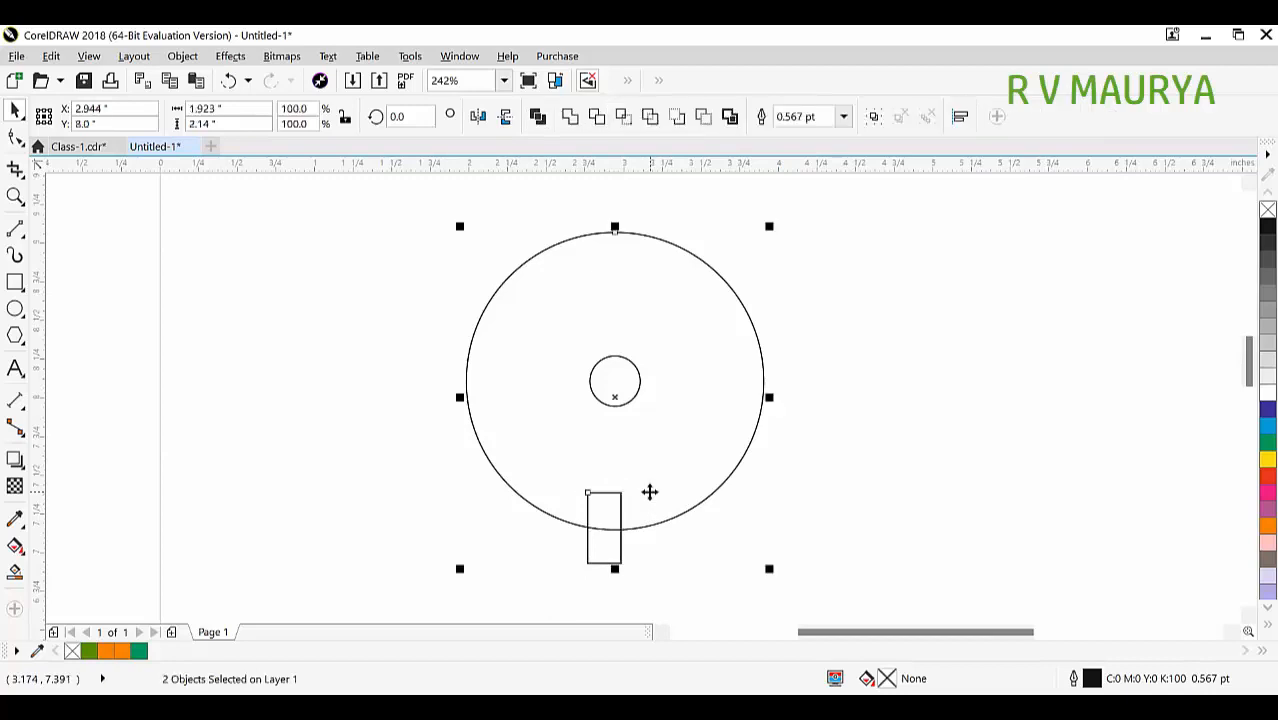
pyautogui.press('c')
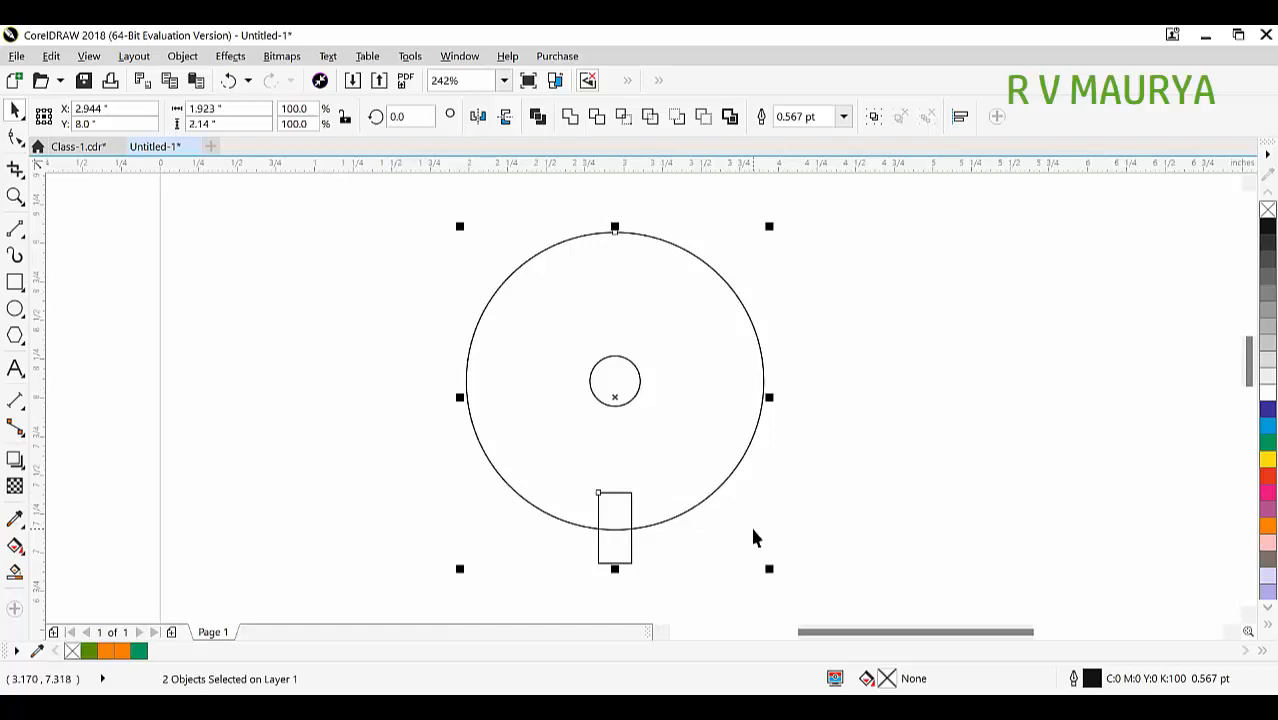
pyautogui.click(613, 517)
pyautogui.scroll(5, 613, 517)
pyautogui.moveTo(641, 490); pyautogui.dragTo(637, 479)
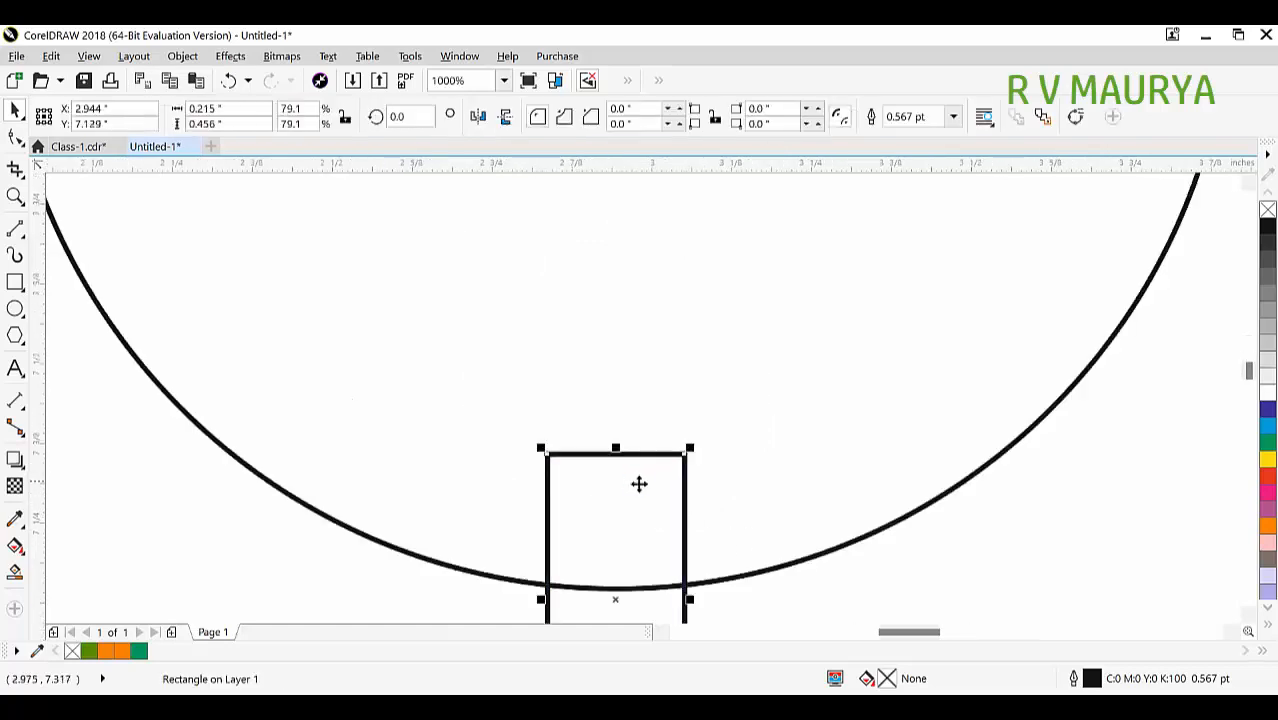
pyautogui.scroll(-7, 686, 532)
pyautogui.scroll(5, 647, 540)
pyautogui.scroll(5, 647, 540)
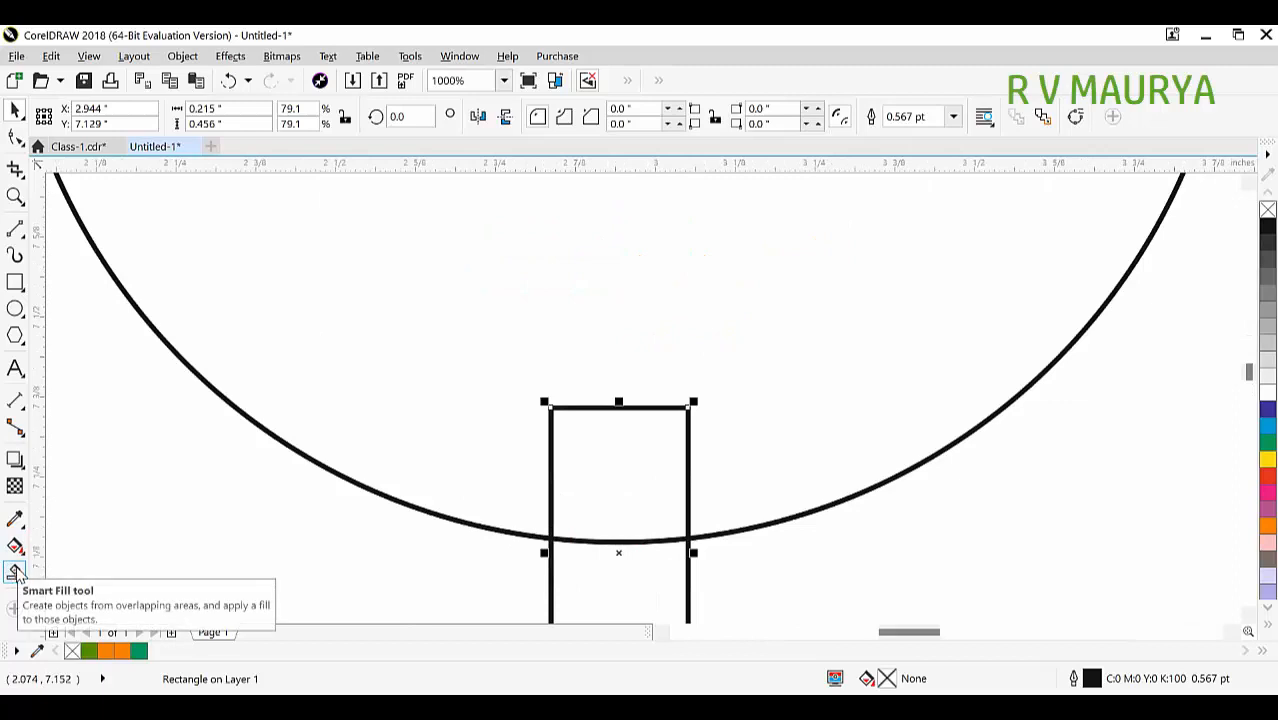
pyautogui.click(15, 572)
pyautogui.click(647, 482)
pyautogui.hotkey('ctrl', 'z')
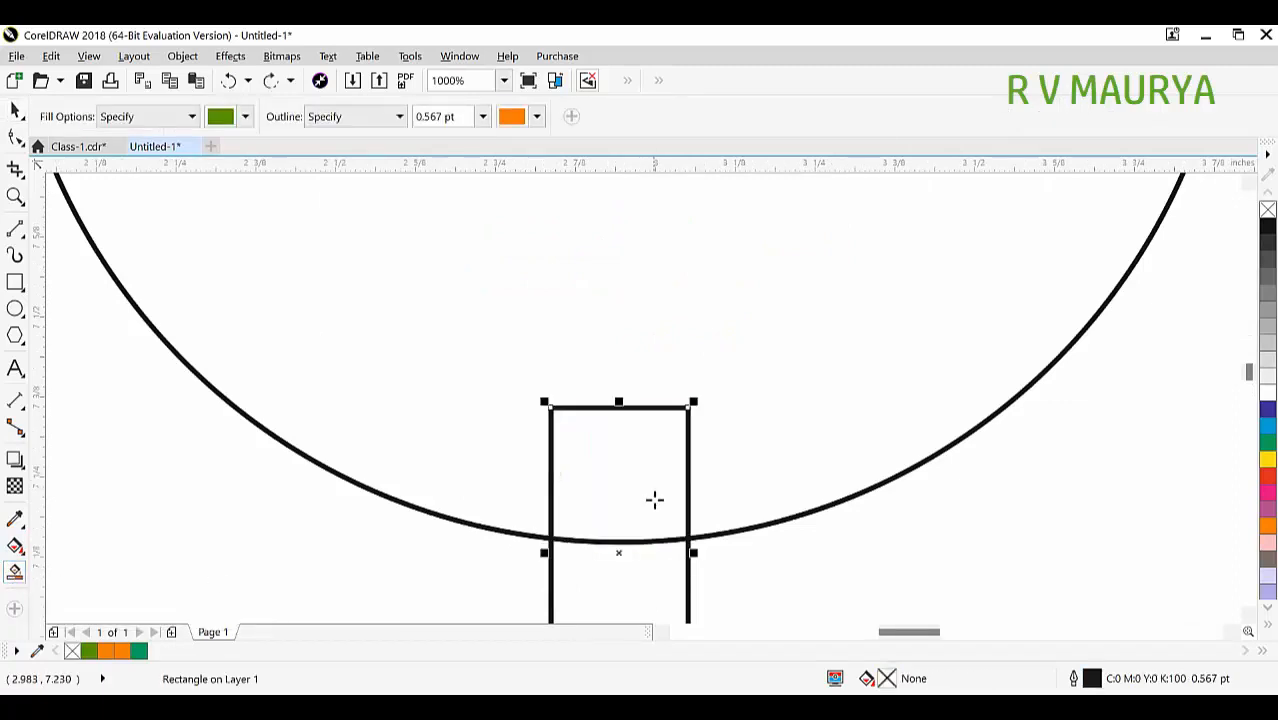
pyautogui.press('space')
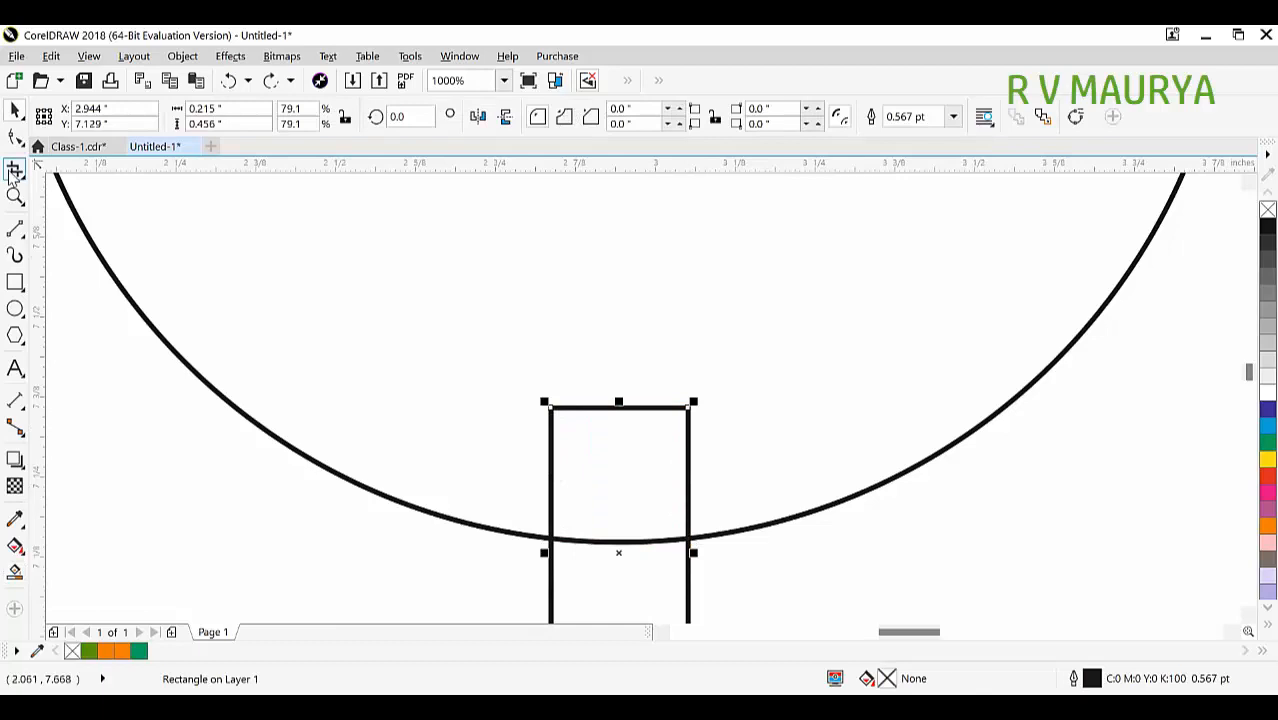
# Fully round all four corners of the small rectangle to a 0.107 inch radius.
pyautogui.click(15, 137)
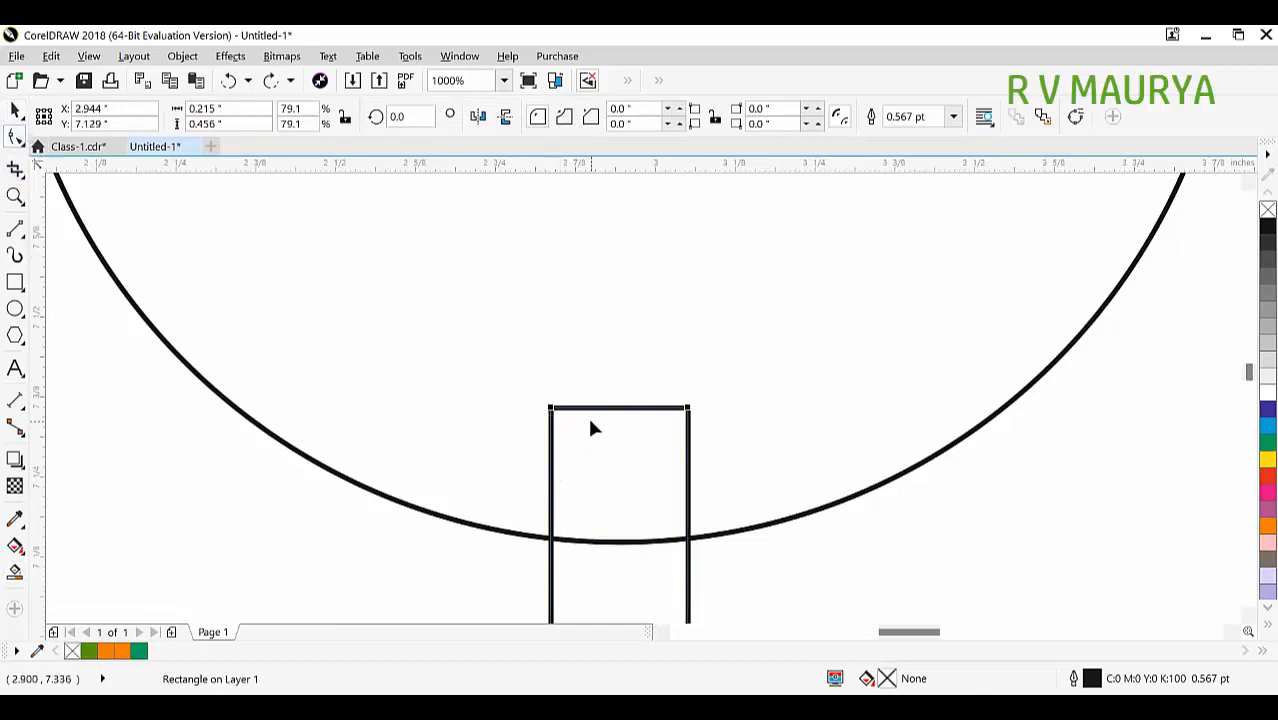
pyautogui.moveTo(557, 415); pyautogui.dragTo(709, 537)
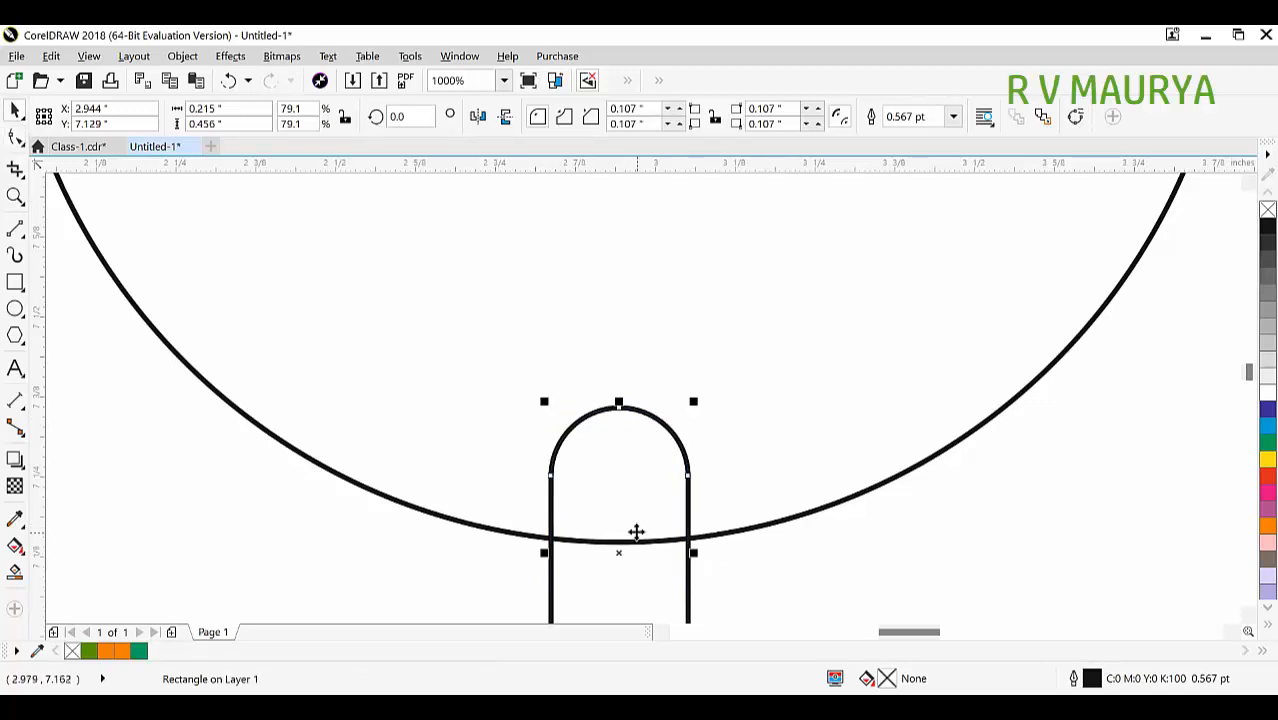
pyautogui.scroll(-2, 814, 540)
pyautogui.press('space')
# Create the intersection of the rounded rectangle and the large circle and fill the resulting shape with red.
pyautogui.keyDown('shift'); pyautogui.click(822, 490); pyautogui.keyUp('shift')
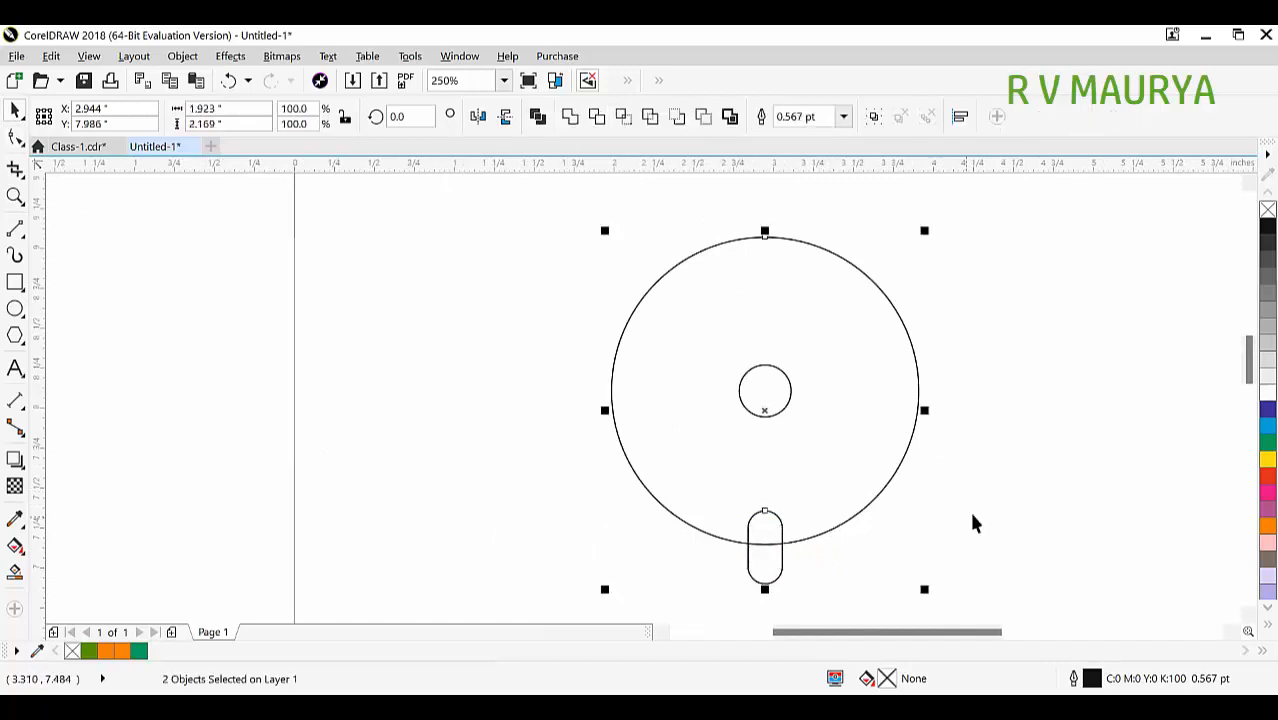
pyautogui.click(623, 117)
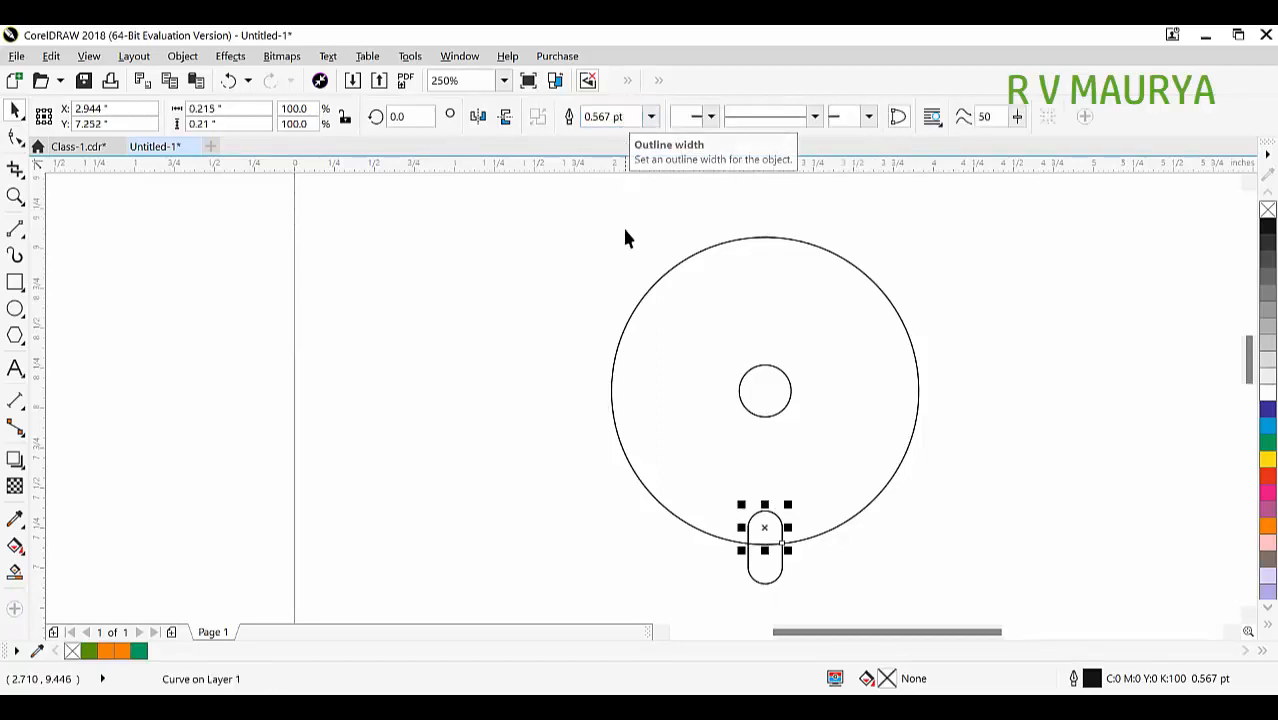
pyautogui.click(1266, 477)
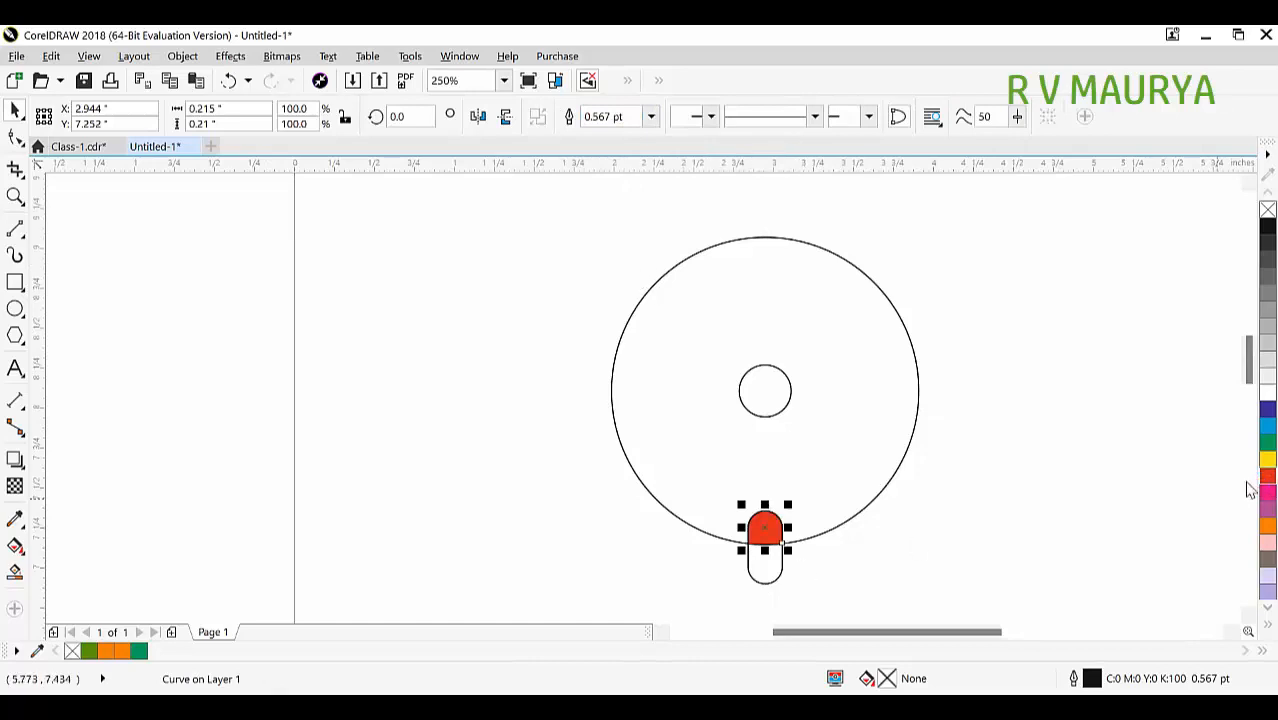
# Move the leftover rounded rectangle out from under the red shape and delete it.
pyautogui.click(765, 566)
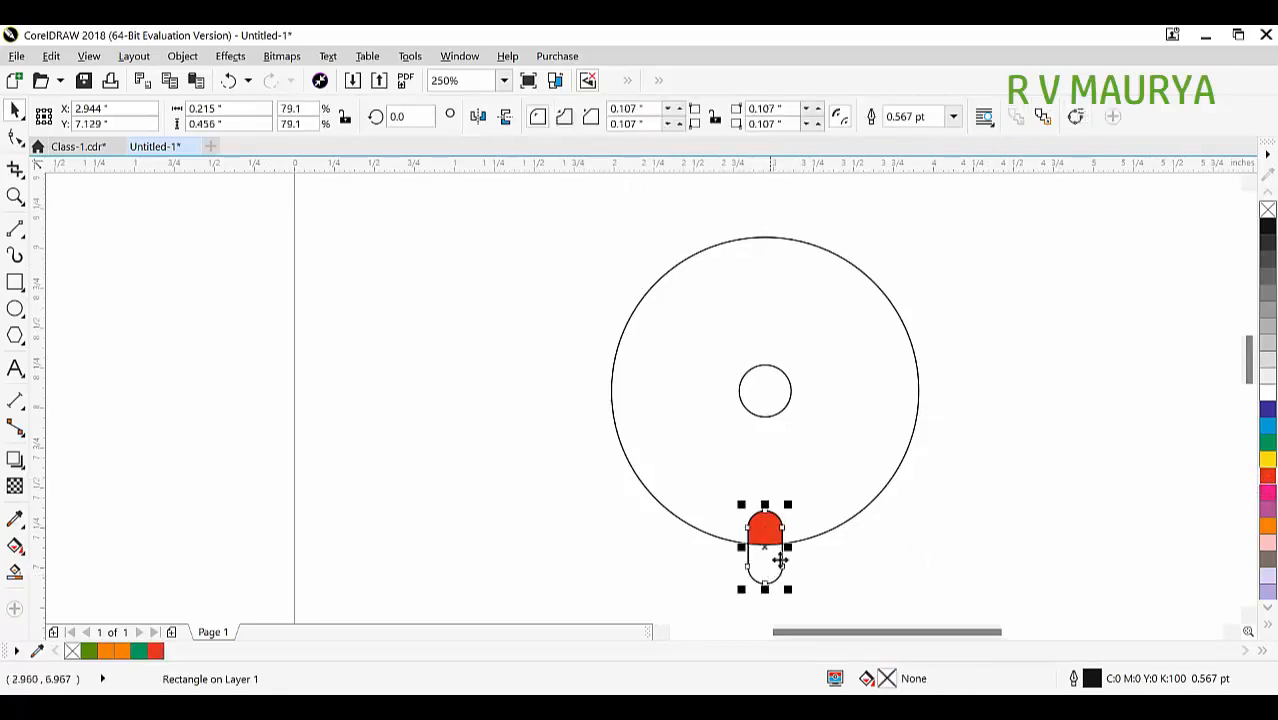
pyautogui.moveTo(765, 566); pyautogui.dragTo(689, 563)
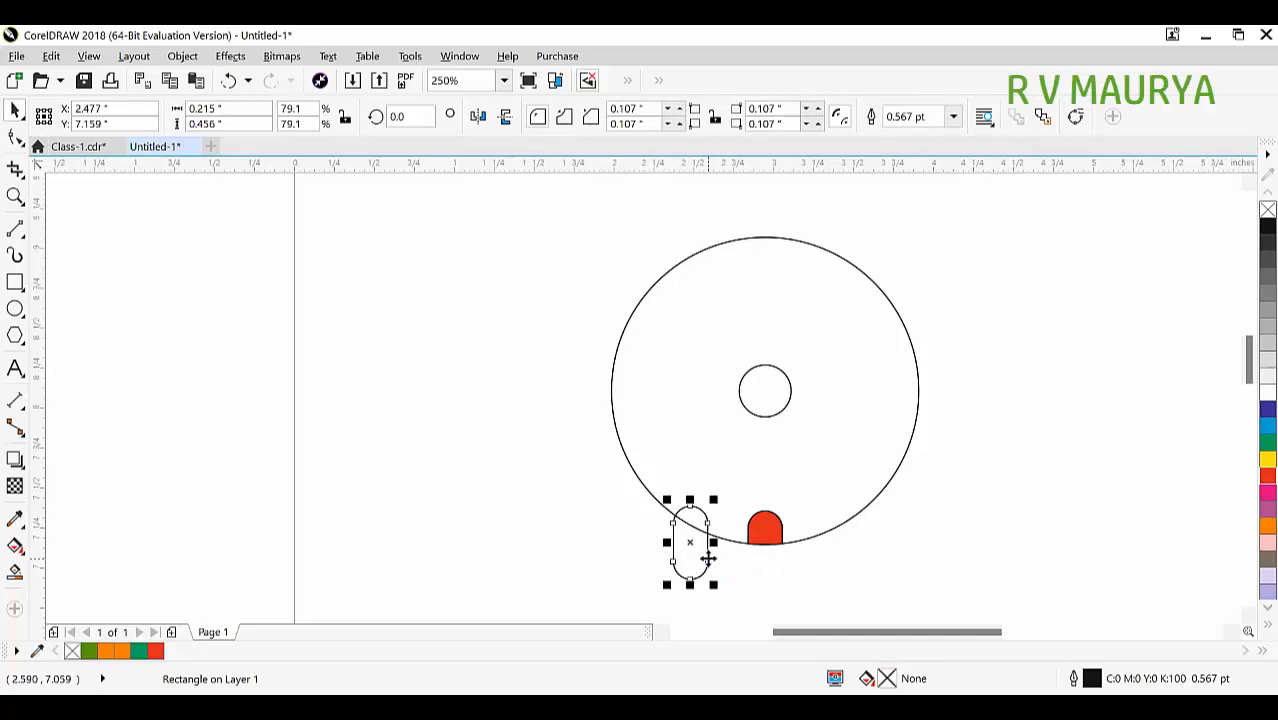
pyautogui.press('Delete')
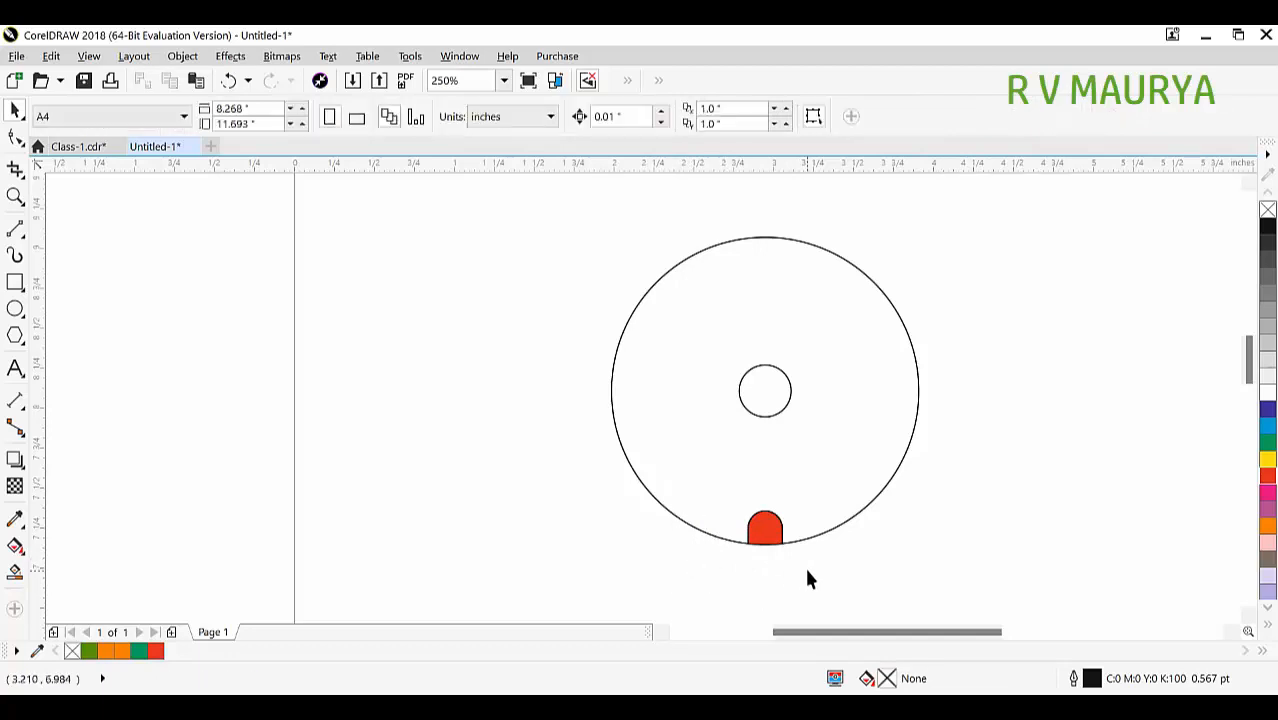
# Move the red shape slightly down so that its base just overlaps the large circle's outline.
pyautogui.click(758, 533)
pyautogui.scroll(2, 763, 533)
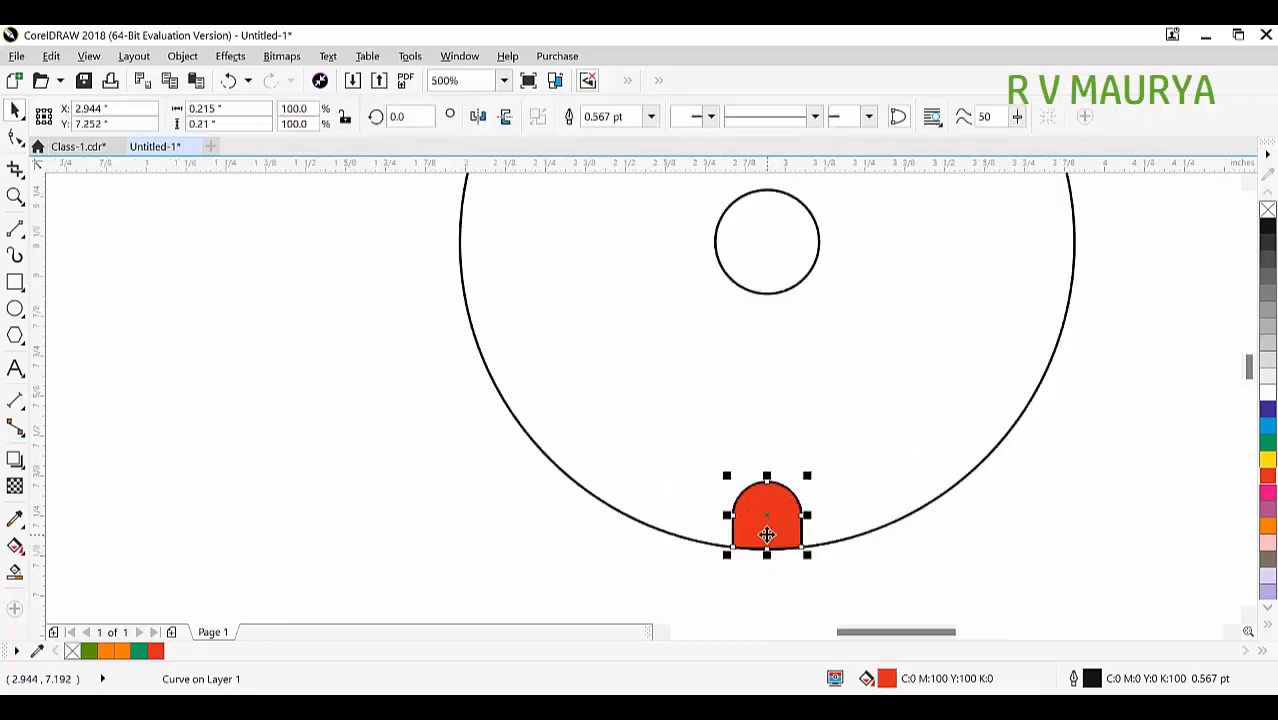
pyautogui.click(861, 566)
pyautogui.scroll(-2, 783, 540)
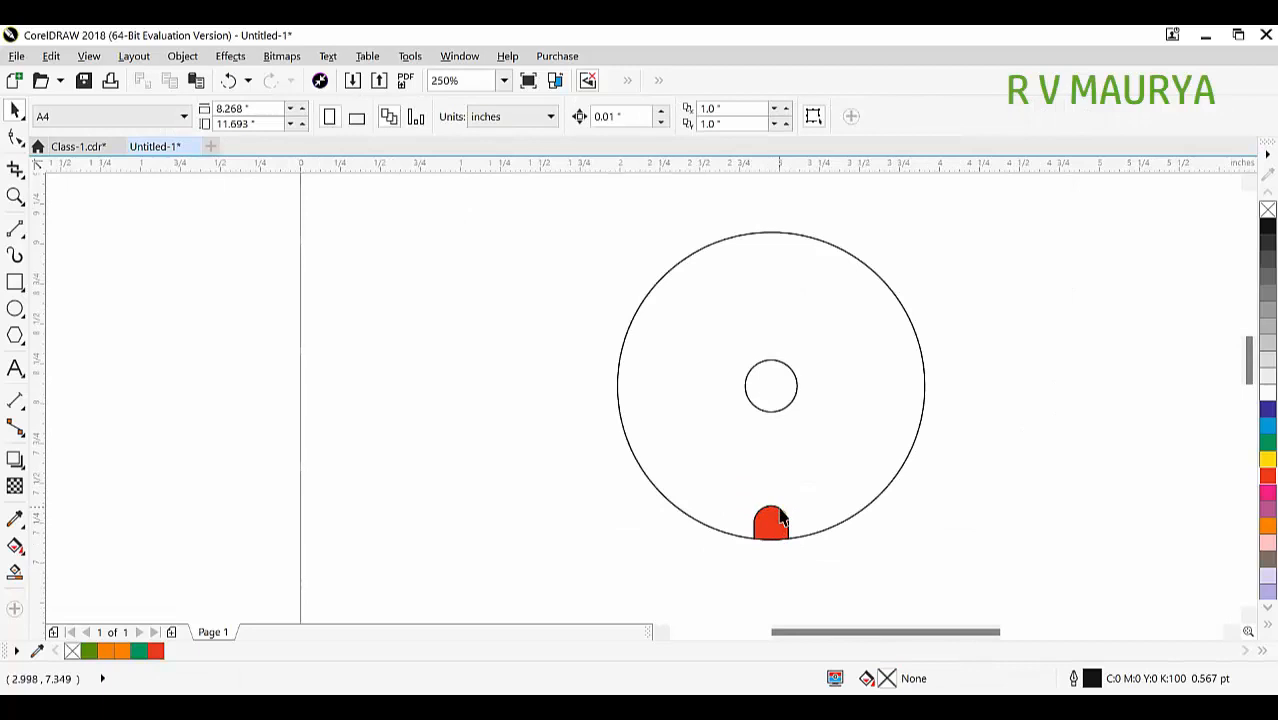
pyautogui.click(784, 522)
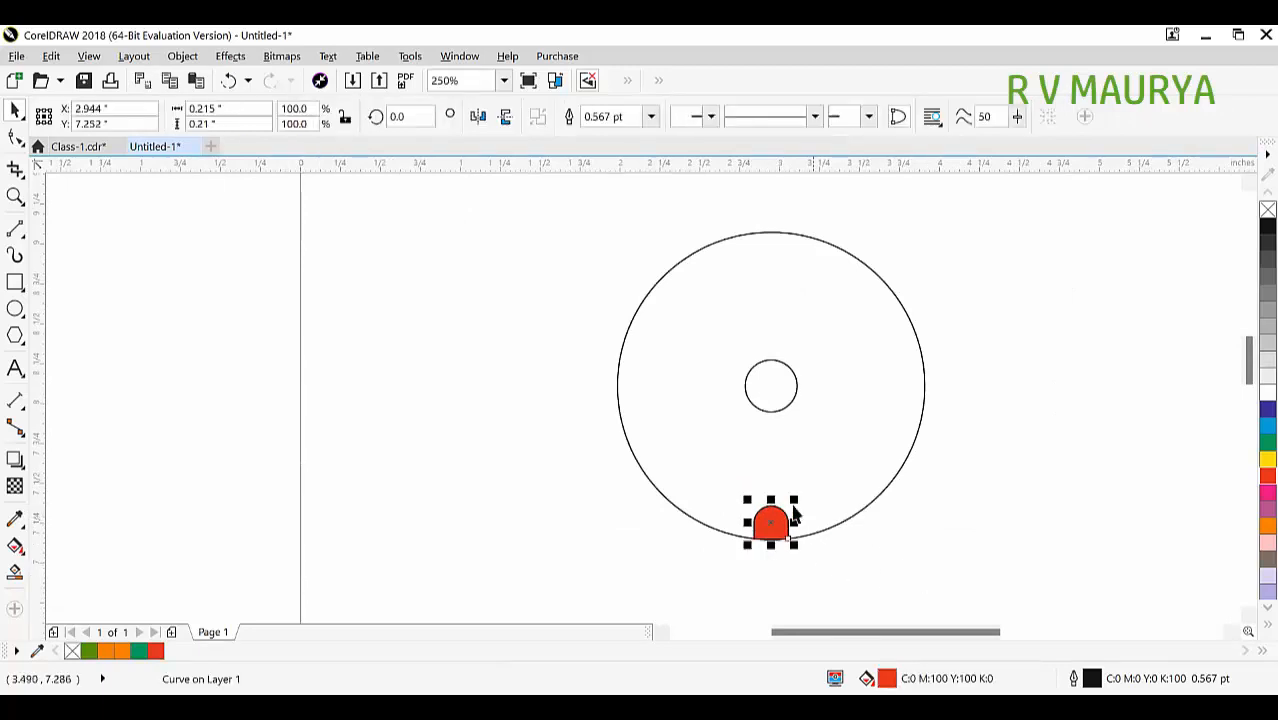
pyautogui.scroll(4, 776, 505)
pyautogui.moveTo(776, 503)
pyautogui.mouseDown()
pyautogui.moveTo(773, 528)
pyautogui.moveTo(781, 513)
pyautogui.mouseUp()
pyautogui.scroll(-5, 781, 513)
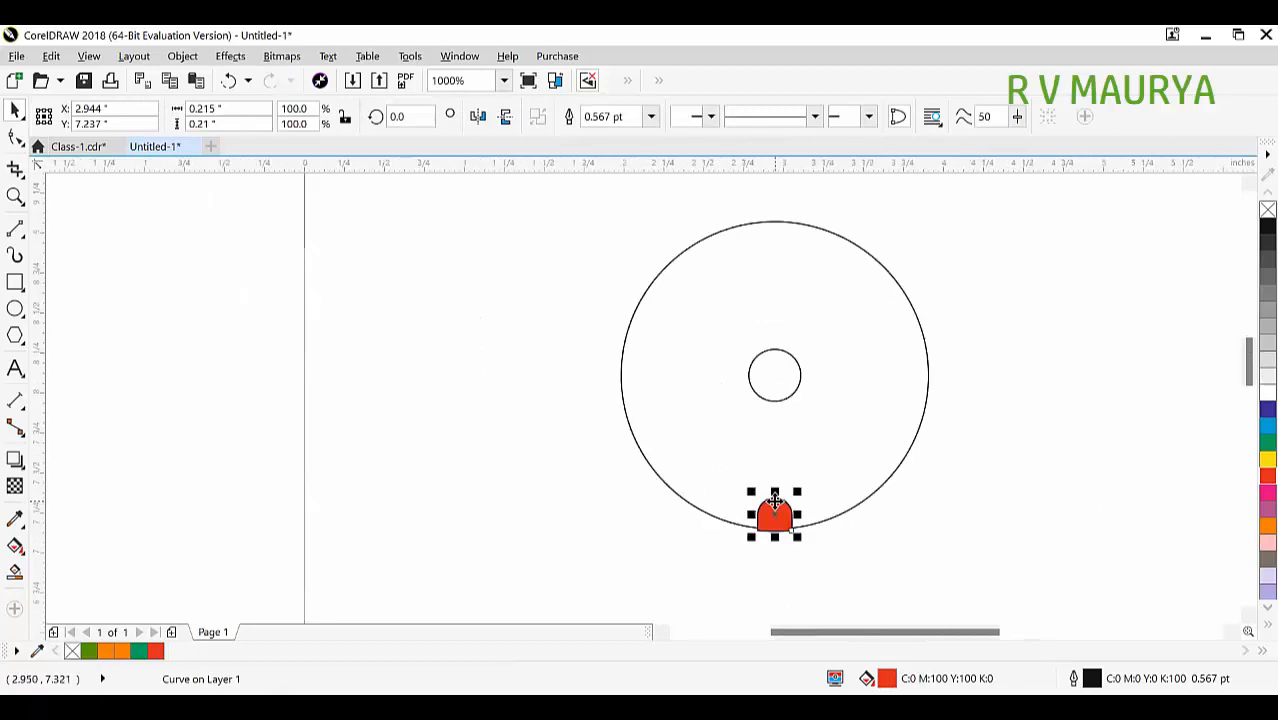
pyautogui.click(950, 571)
# Place the red shape's rotation centre at the centre of the concentric circles.
pyautogui.scroll(3, 782, 518)
pyautogui.click(781, 518)
pyautogui.click(784, 521)
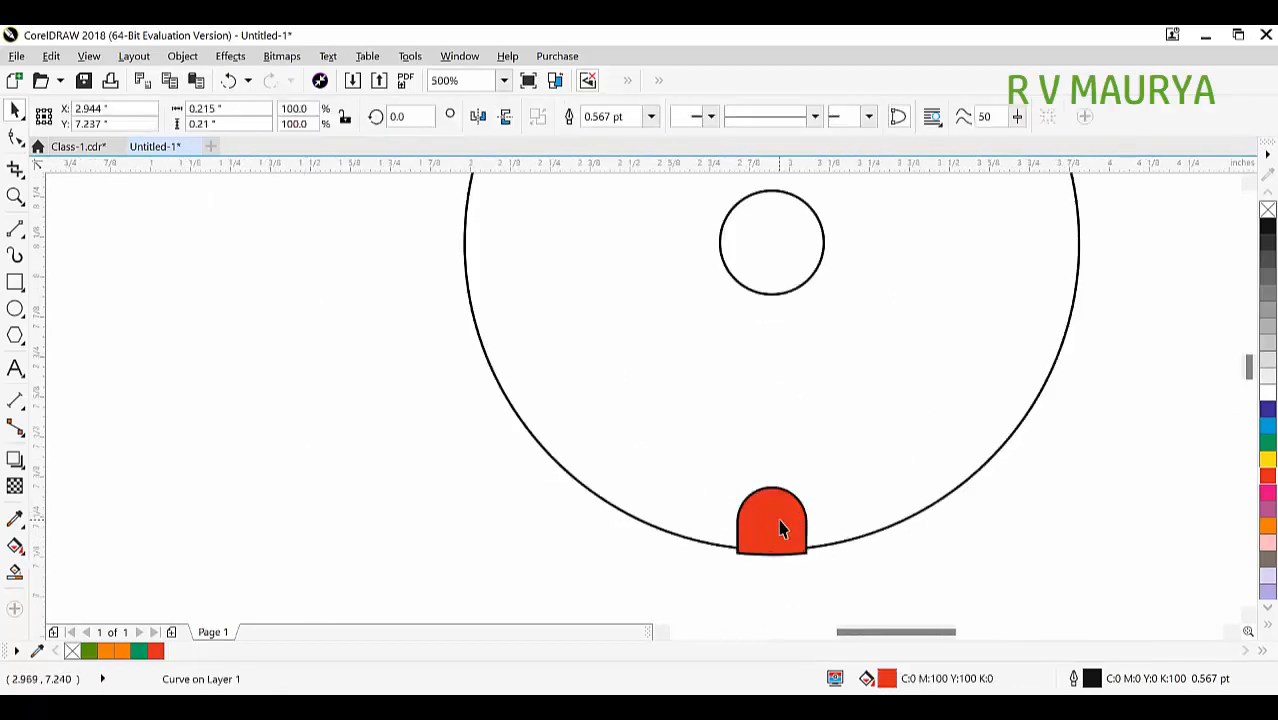
pyautogui.scroll(4, 795, 524)
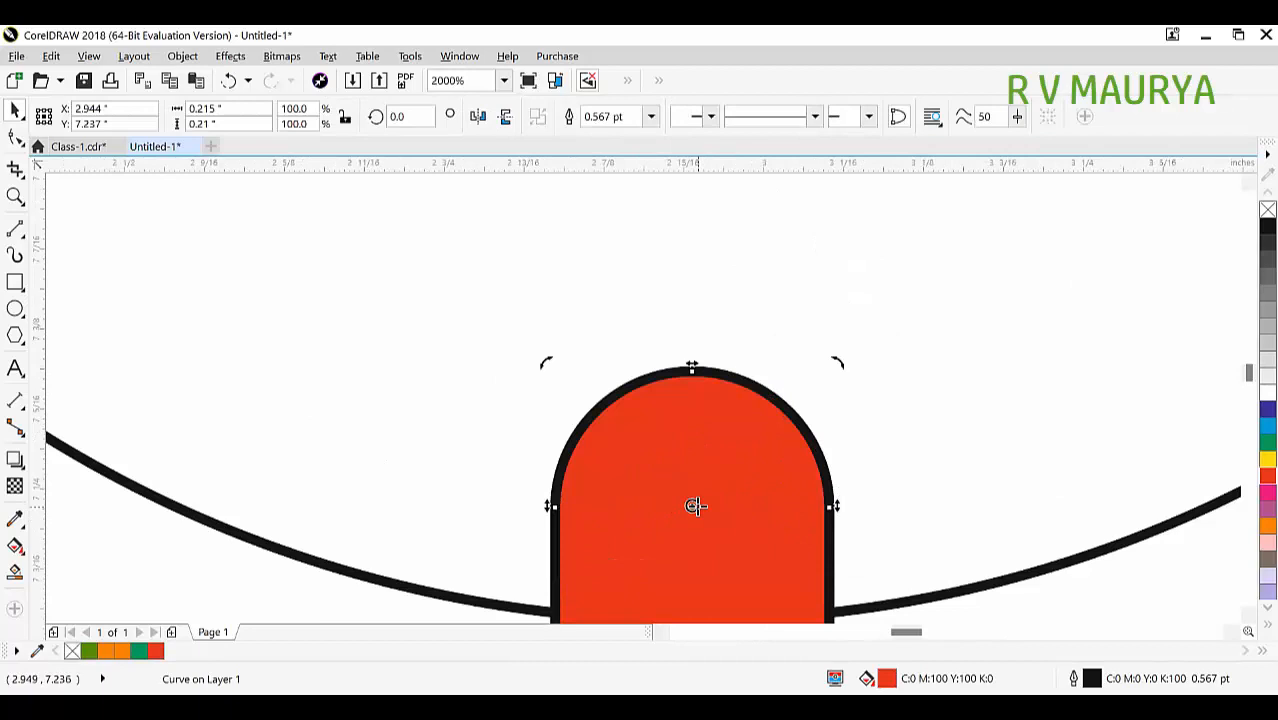
pyautogui.scroll(-4, 736, 533)
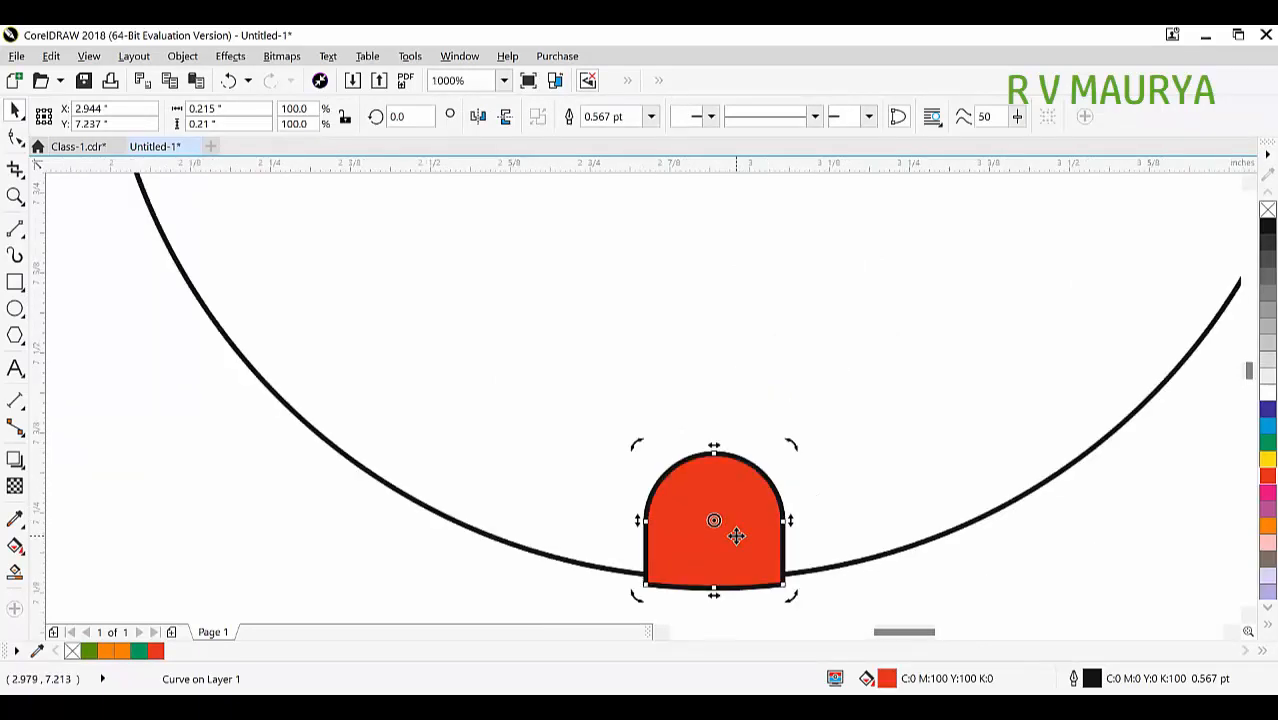
pyautogui.moveTo(725, 528)
pyautogui.mouseDown()
pyautogui.moveTo(753, 270)
pyautogui.moveTo(726, 247)
pyautogui.mouseUp()
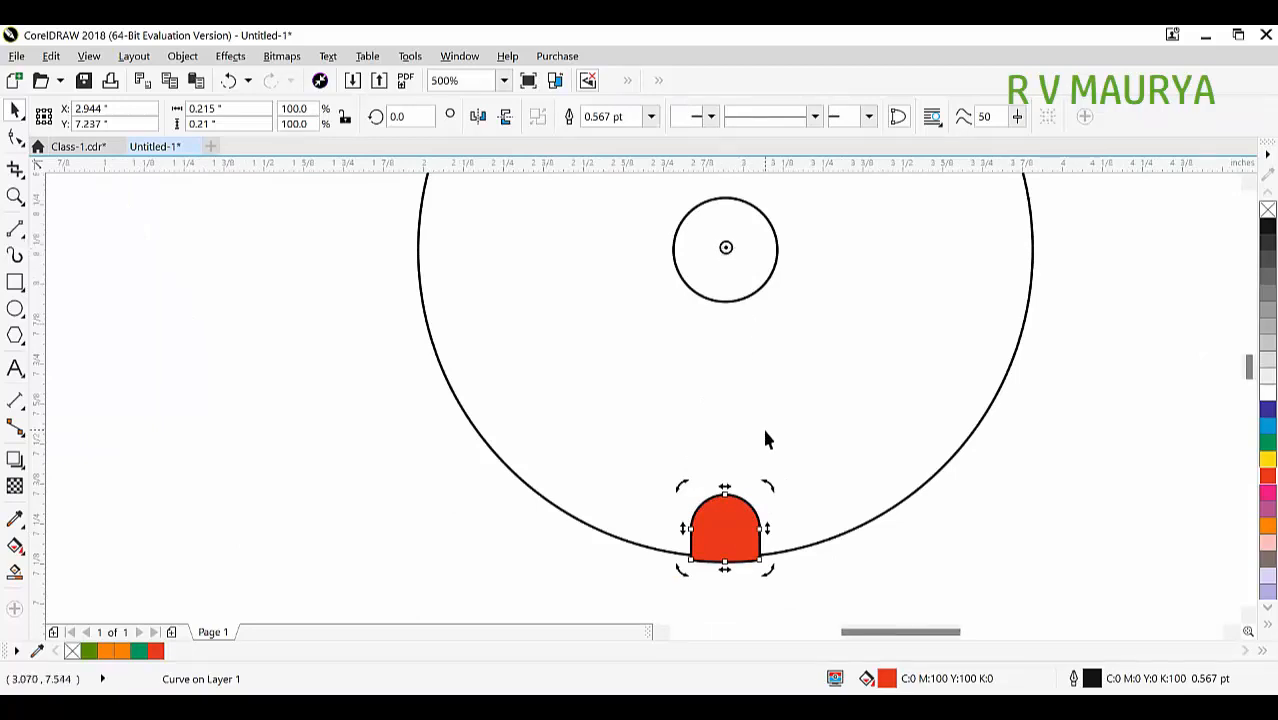
pyautogui.scroll(-2, 751, 484)
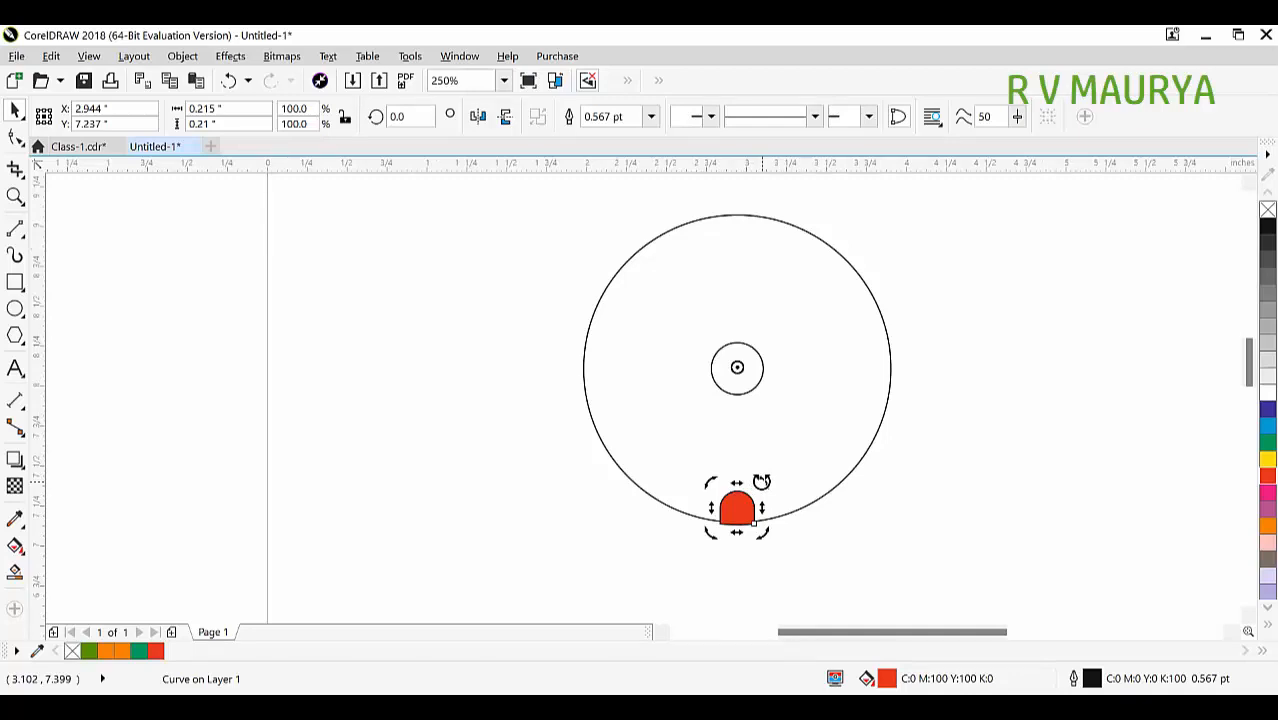
# Make a copy of the red shape rotated 30° about the circles' centre and repeat it ten times around the circle.
pyautogui.moveTo(761, 481); pyautogui.dragTo(826, 490)
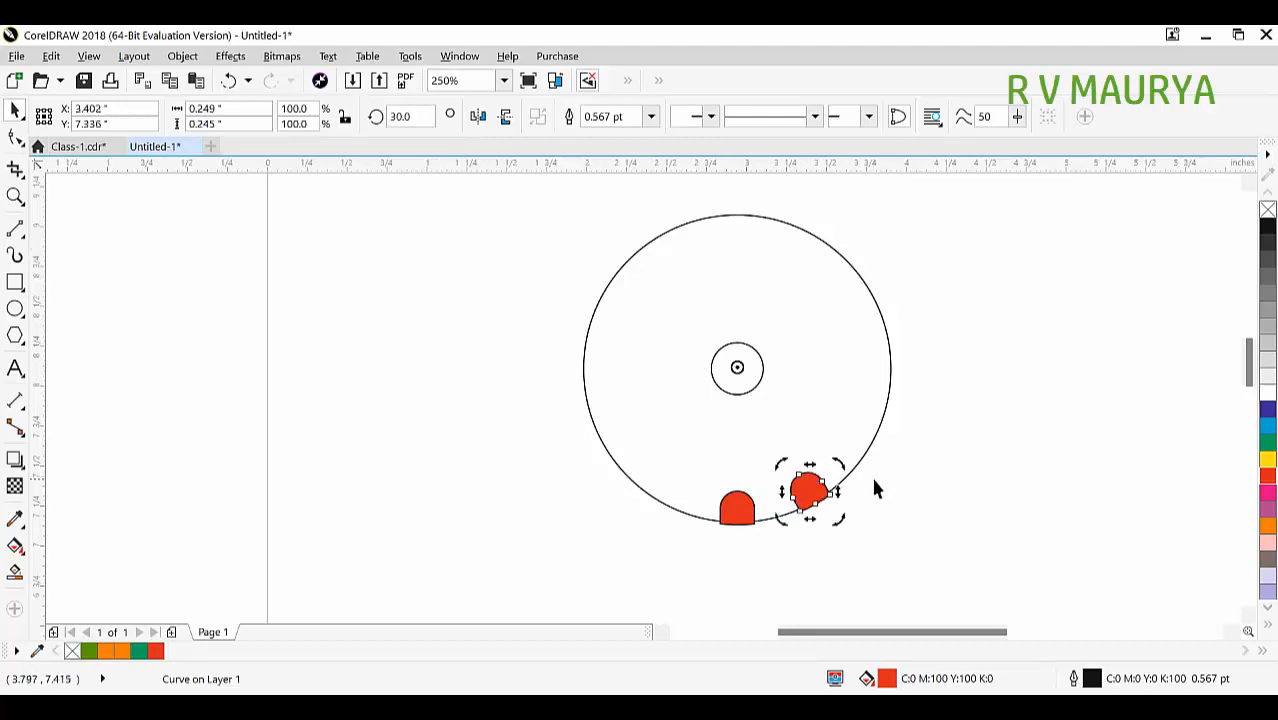
pyautogui.hotkey('ctrl', 'r')
pyautogui.hotkey('ctrl', 'r')
pyautogui.hotkey('ctrl', 'r')
pyautogui.hotkey('ctrl', 'r')
pyautogui.hotkey('ctrl', 'r')
pyautogui.hotkey('ctrl', 'r')
pyautogui.hotkey('ctrl', 'r')
pyautogui.hotkey('ctrl', 'r')
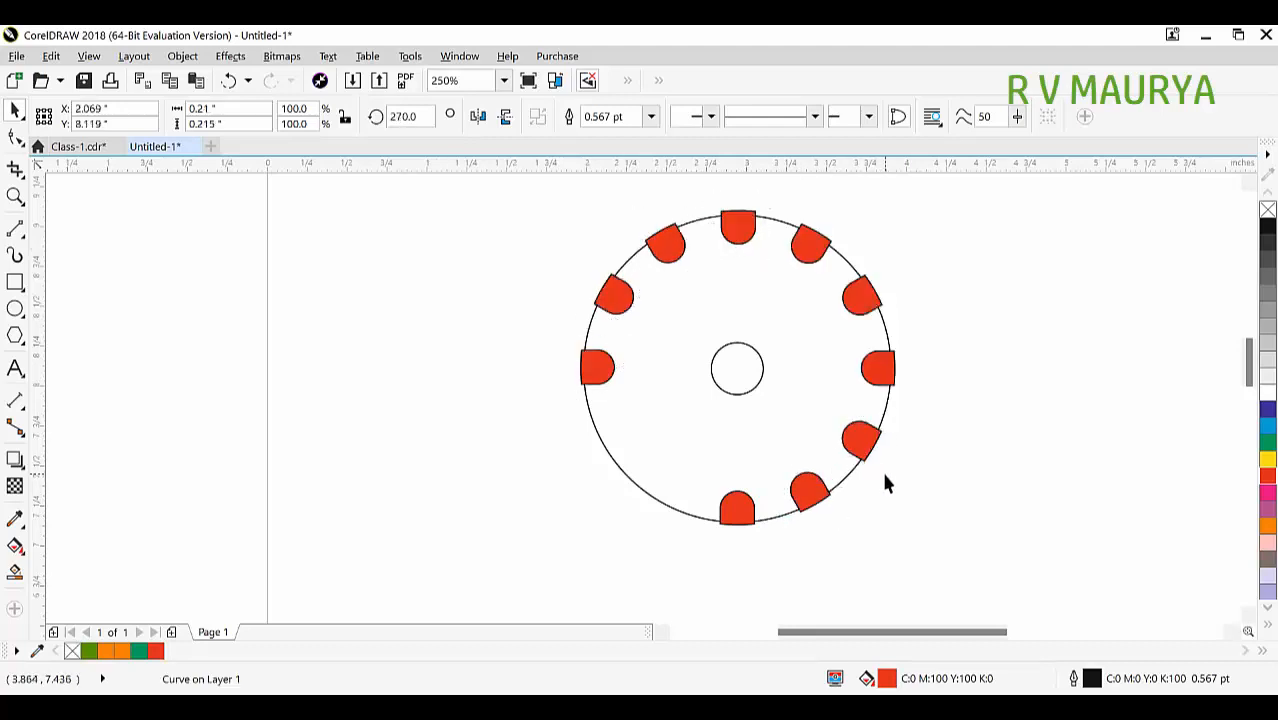
pyautogui.hotkey('ctrl', 'r')
pyautogui.hotkey('ctrl', 'r')
pyautogui.click(948, 477)
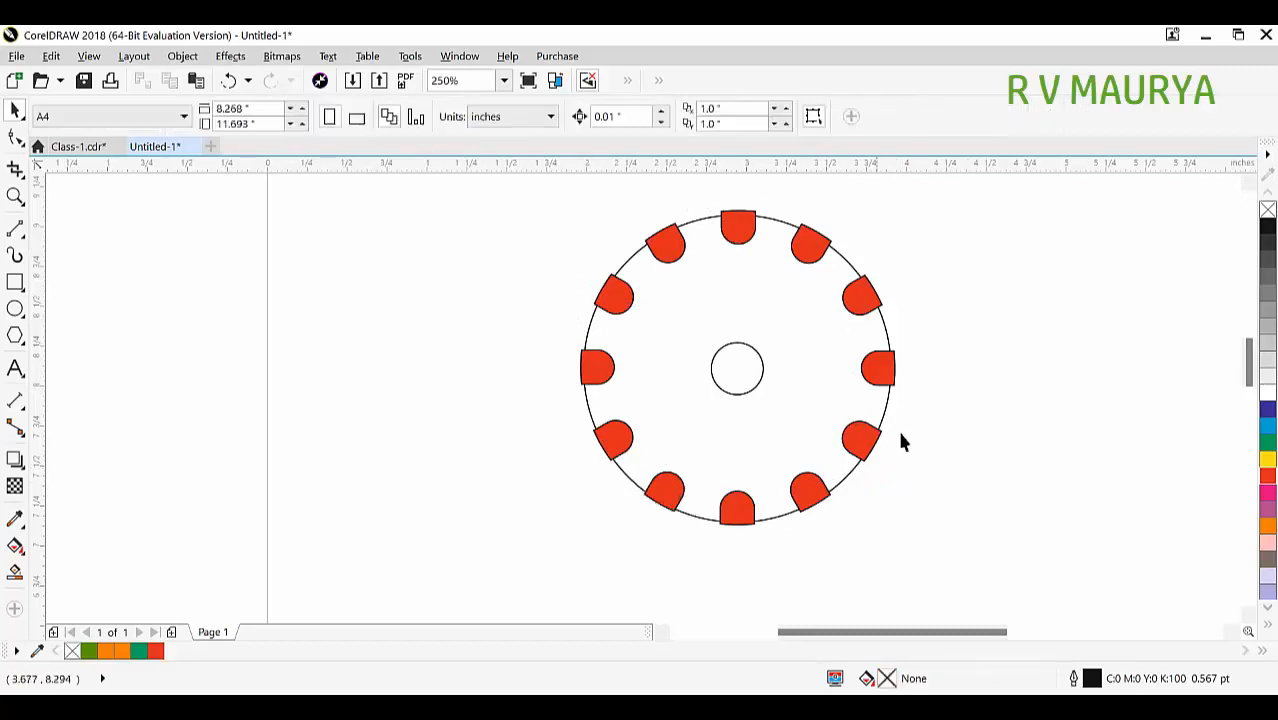
# Delete the small centre circle and the large circle, keeping only the ring of red shapes.
pyautogui.click(764, 369)
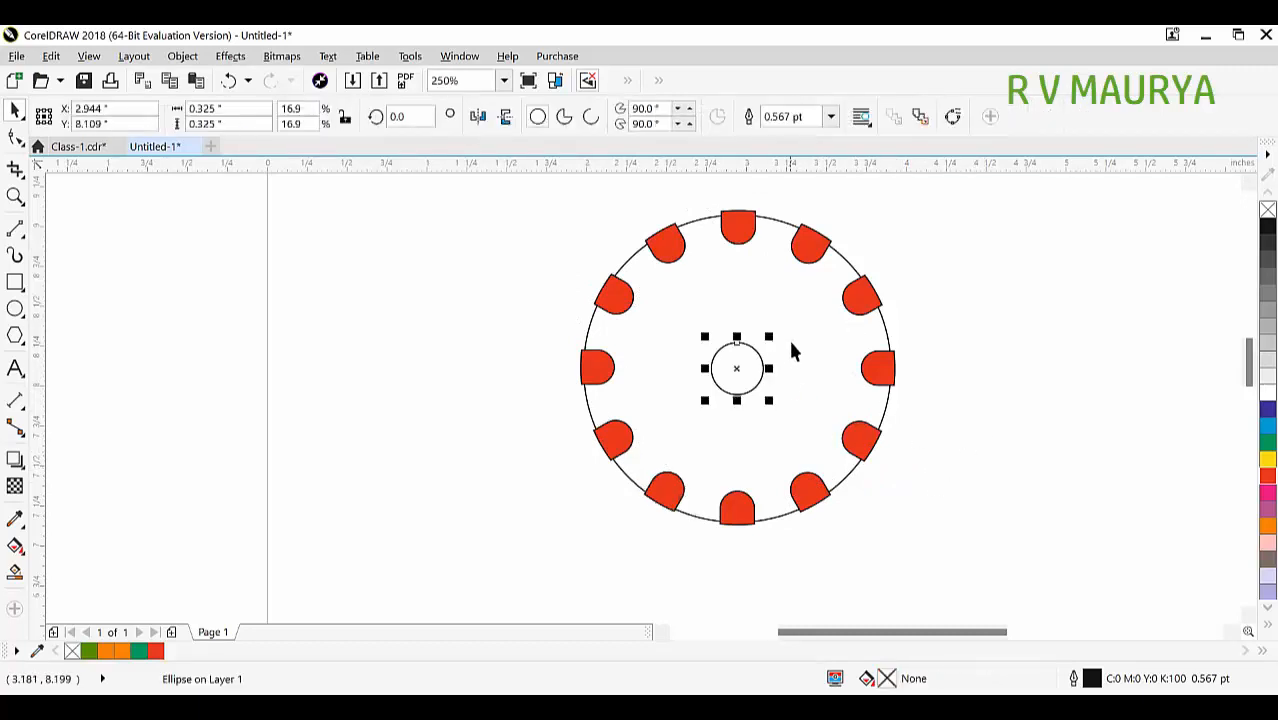
pyautogui.keyDown('shift'); pyautogui.click(792, 340); pyautogui.keyUp('shift')
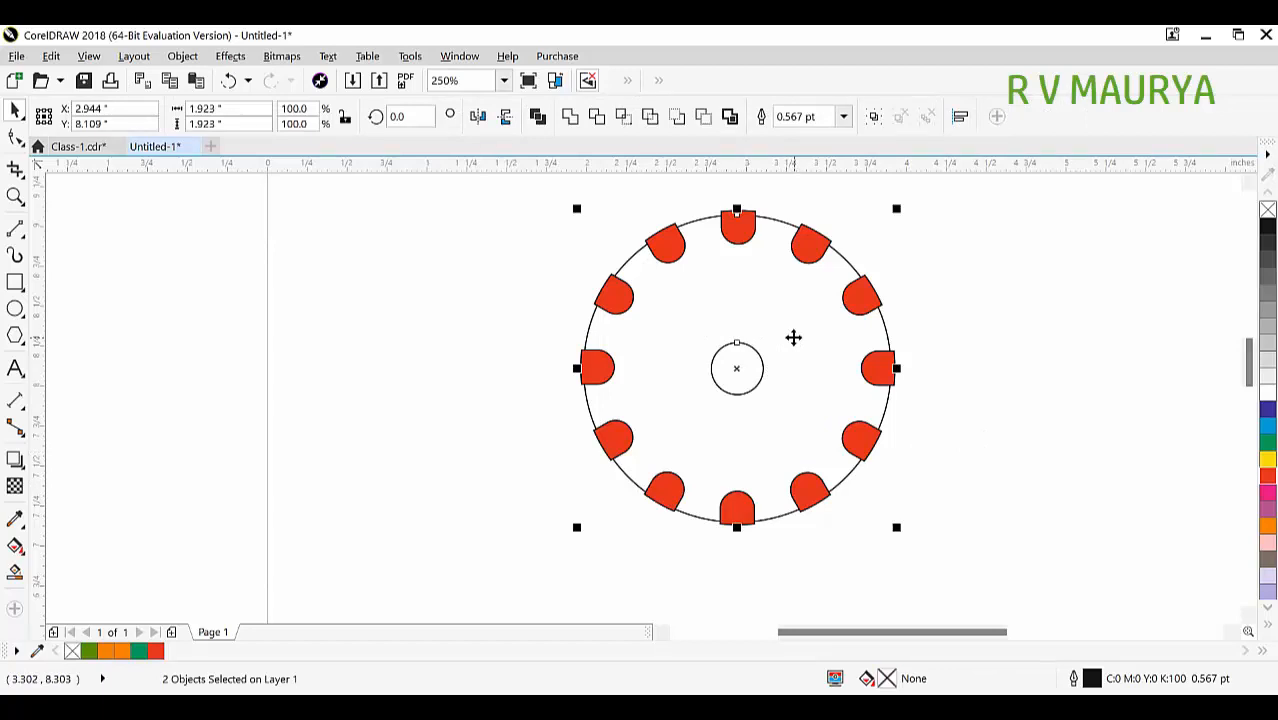
pyautogui.press('Delete')
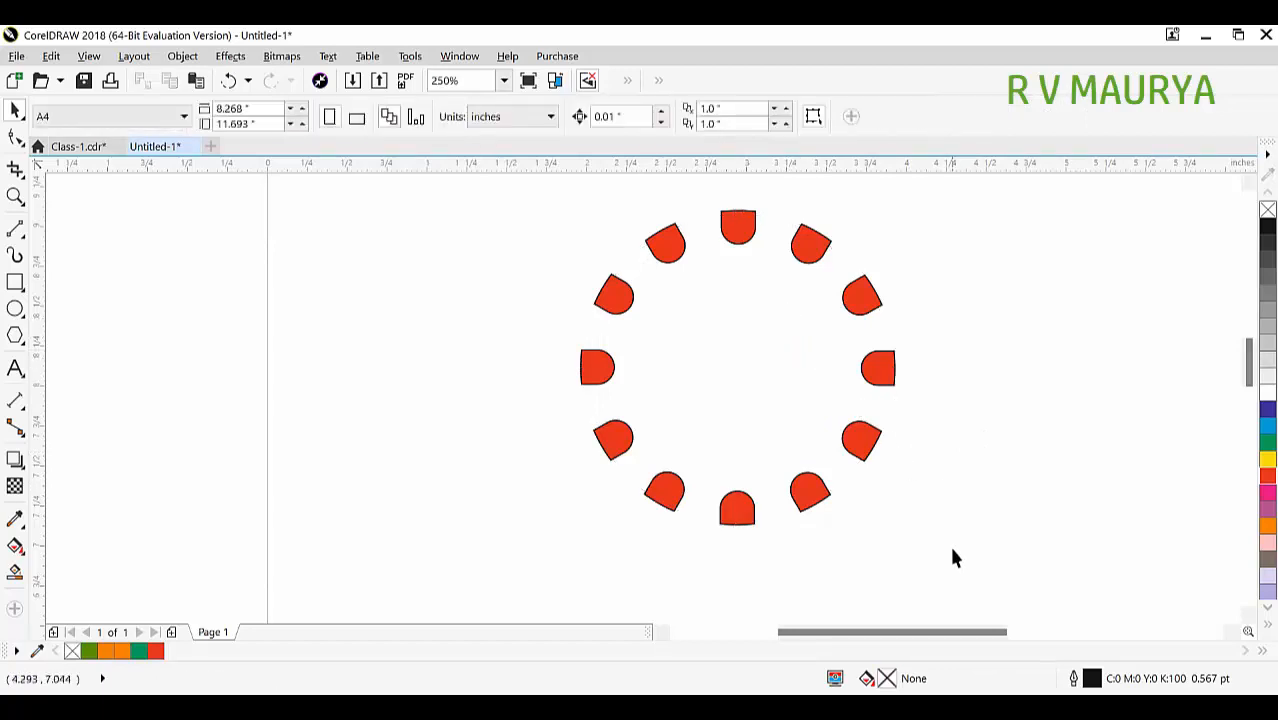
# Select all twelve red shapes and make a rotated copy at about 344.7° to fill the gaps between them.
pyautogui.moveTo(983, 571); pyautogui.dragTo(548, 218)
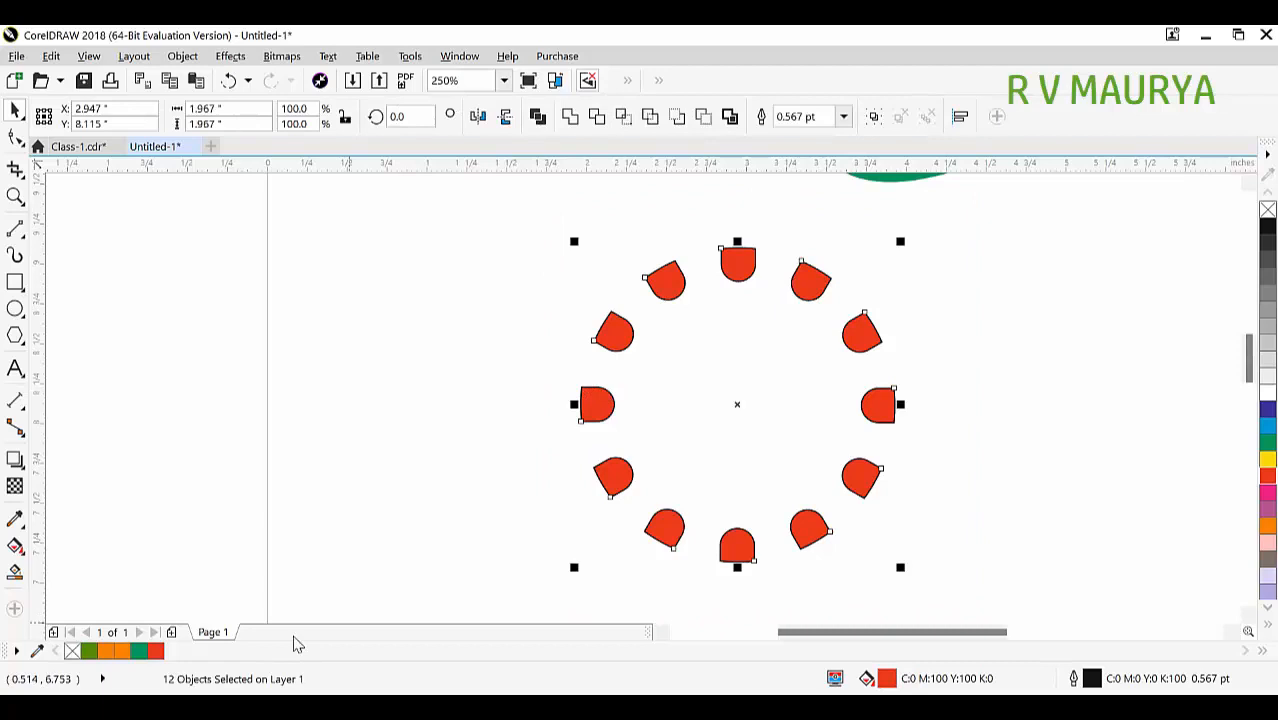
pyautogui.click(738, 266)
pyautogui.moveTo(901, 243); pyautogui.dragTo(875, 309)
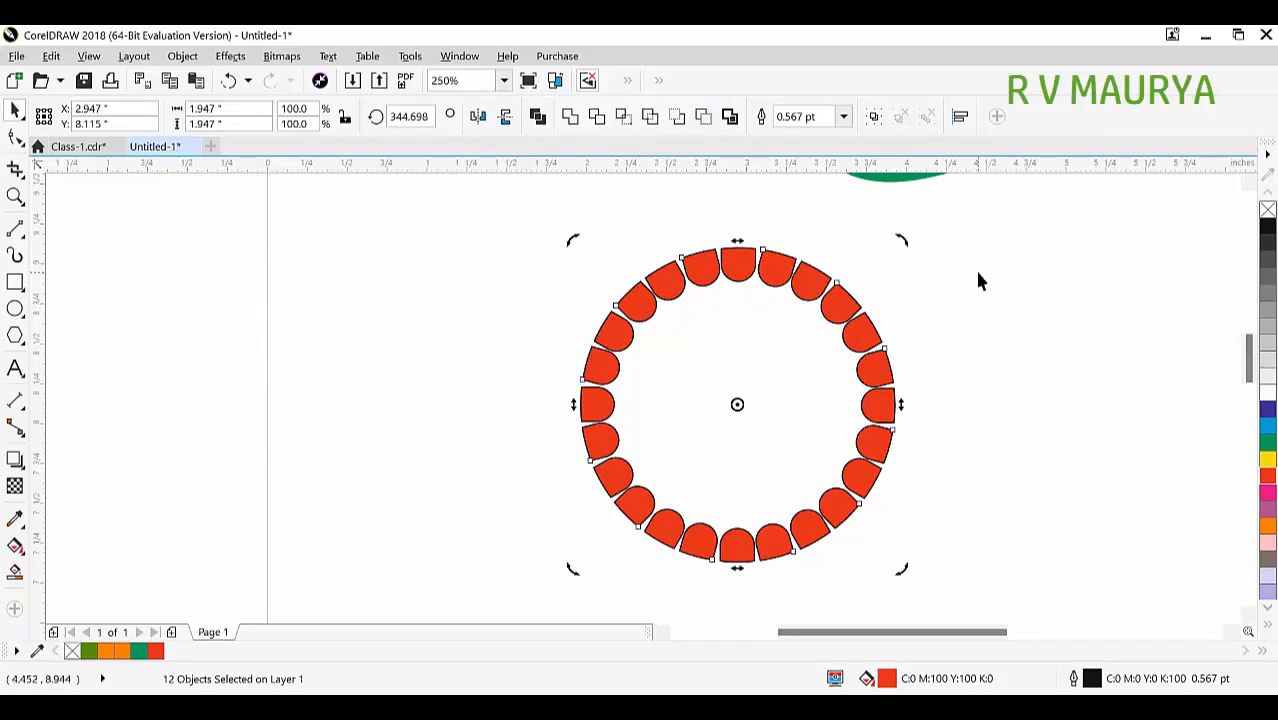
# Undo the rotated copies and the circle deletion, back to the single red shape on the large circle.
pyautogui.hotkey('ctrl', 'z')
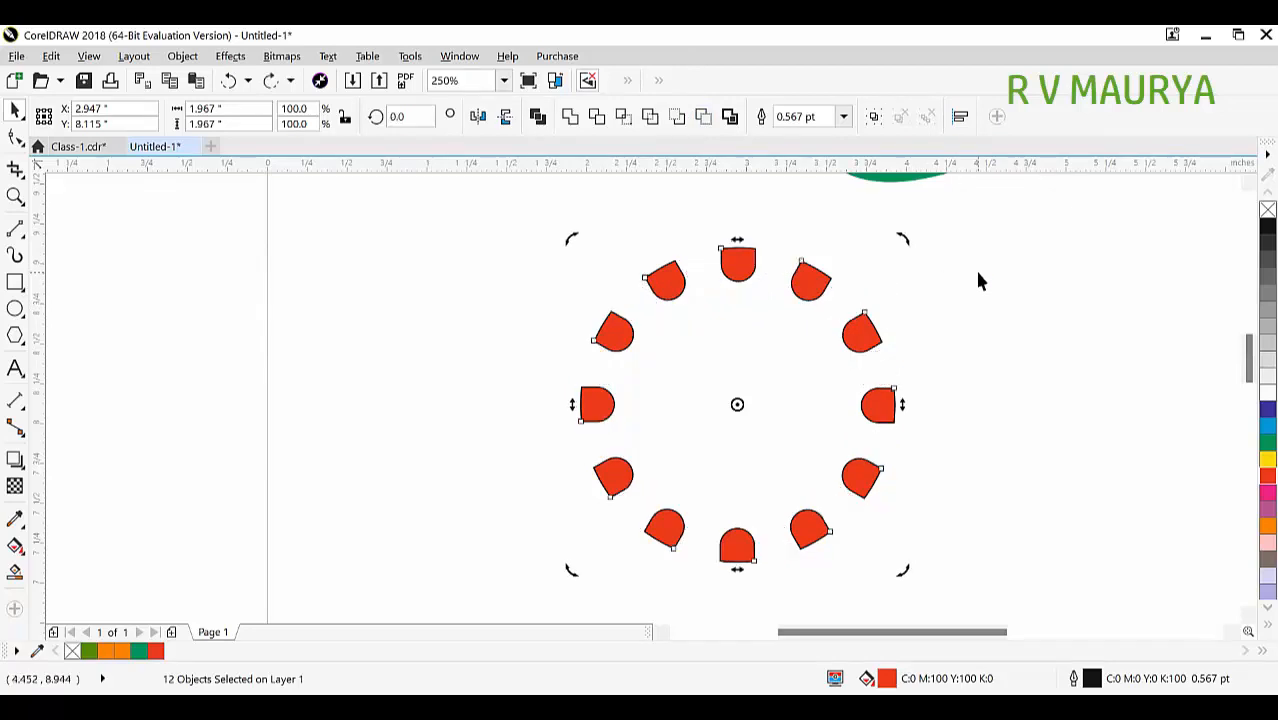
pyautogui.hotkey('ctrl', 'z')
pyautogui.hotkey('ctrl', 'z')
pyautogui.hotkey('ctrl', 'z')
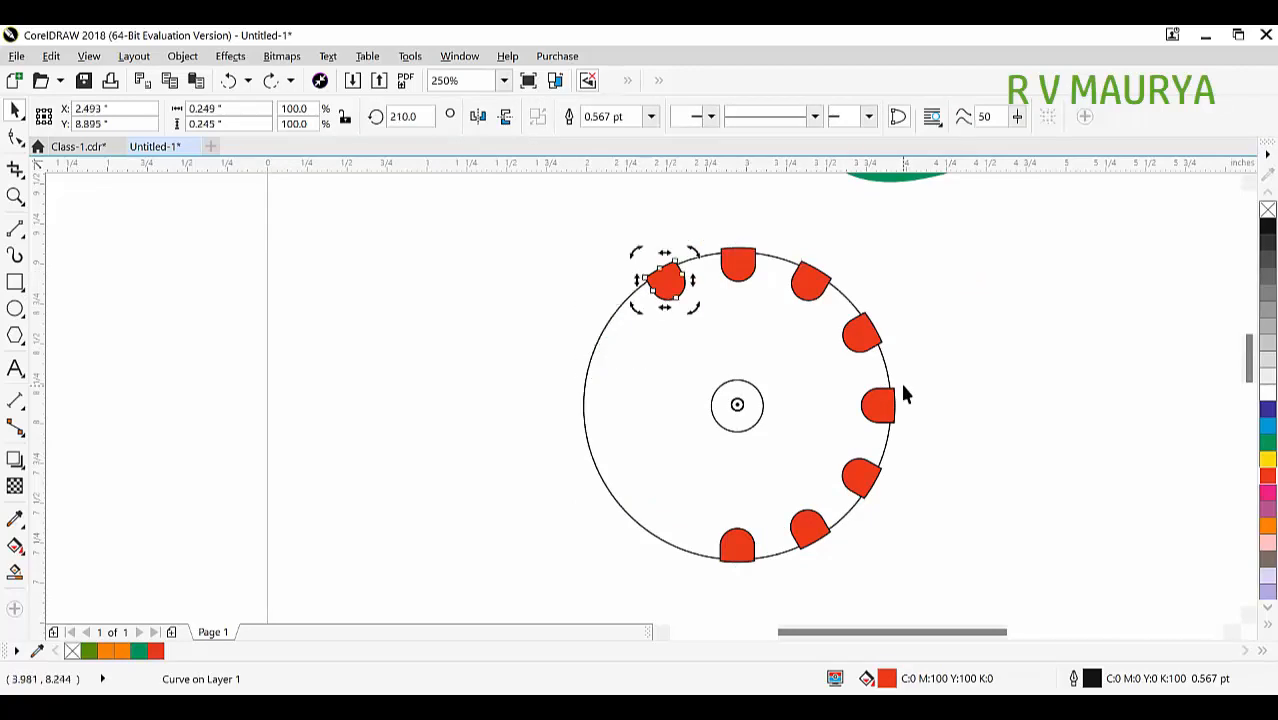
pyautogui.hotkey('ctrl', 'z')
pyautogui.hotkey('ctrl', 'z')
pyautogui.hotkey('ctrl', 'z')
pyautogui.hotkey('ctrl', 'z')
pyautogui.hotkey('ctrl', 'z')
pyautogui.hotkey('ctrl', 'z')
pyautogui.hotkey('ctrl', 'z')
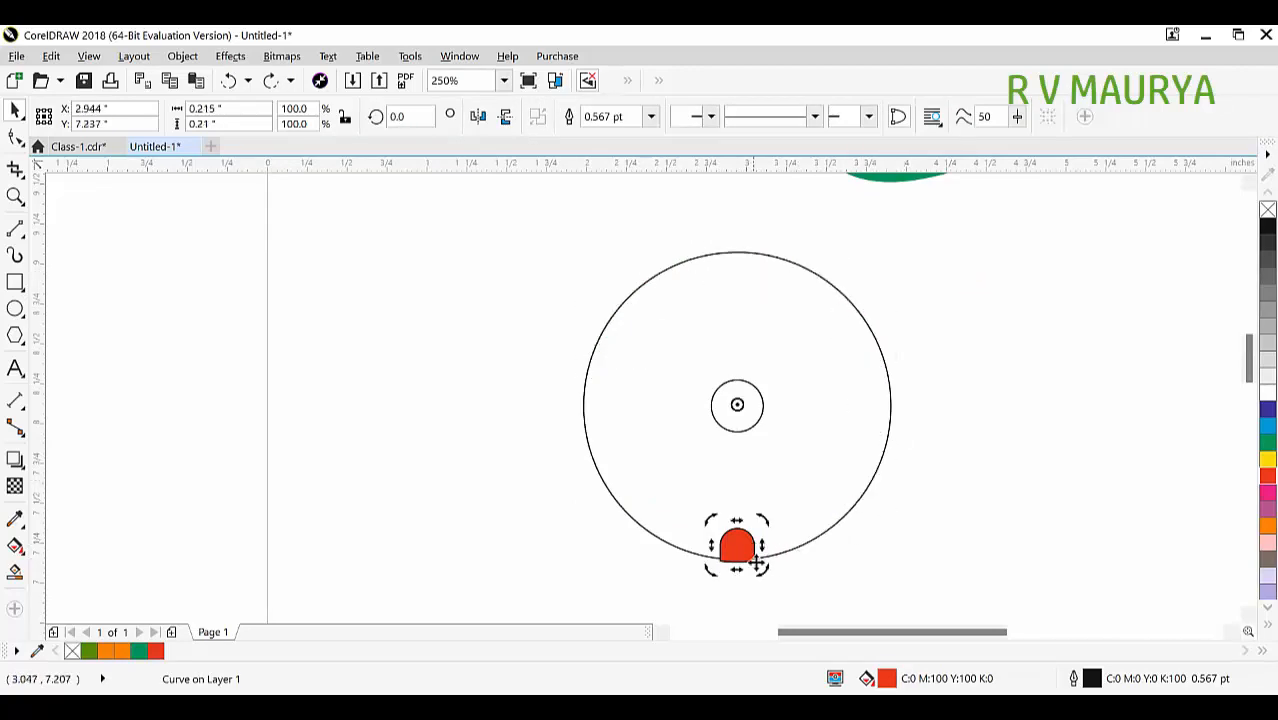
# Scale the red rounded shape proportionally down to about 67.5%, roughly 0.145 by 0.142 inches.
pyautogui.click(791, 582)
pyautogui.scroll(1, 721, 558)
pyautogui.click(802, 555)
pyautogui.click(760, 523)
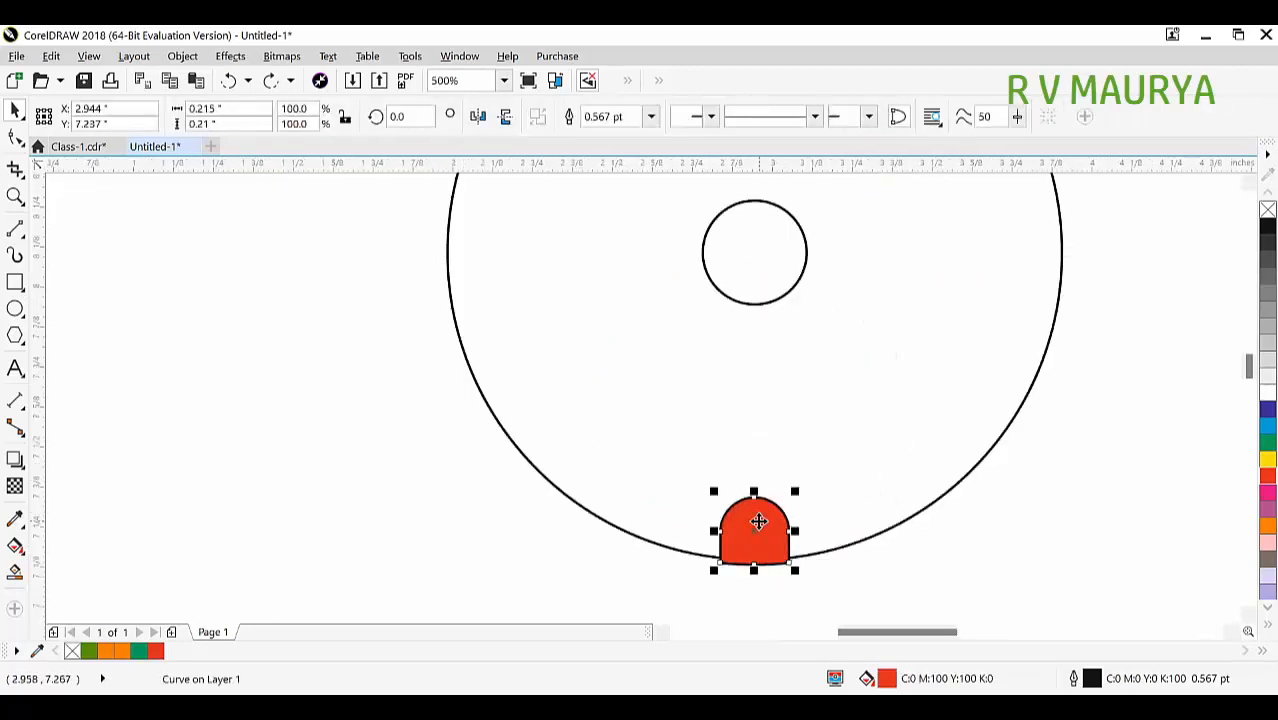
pyautogui.moveTo(794, 491); pyautogui.dragTo(784, 512)
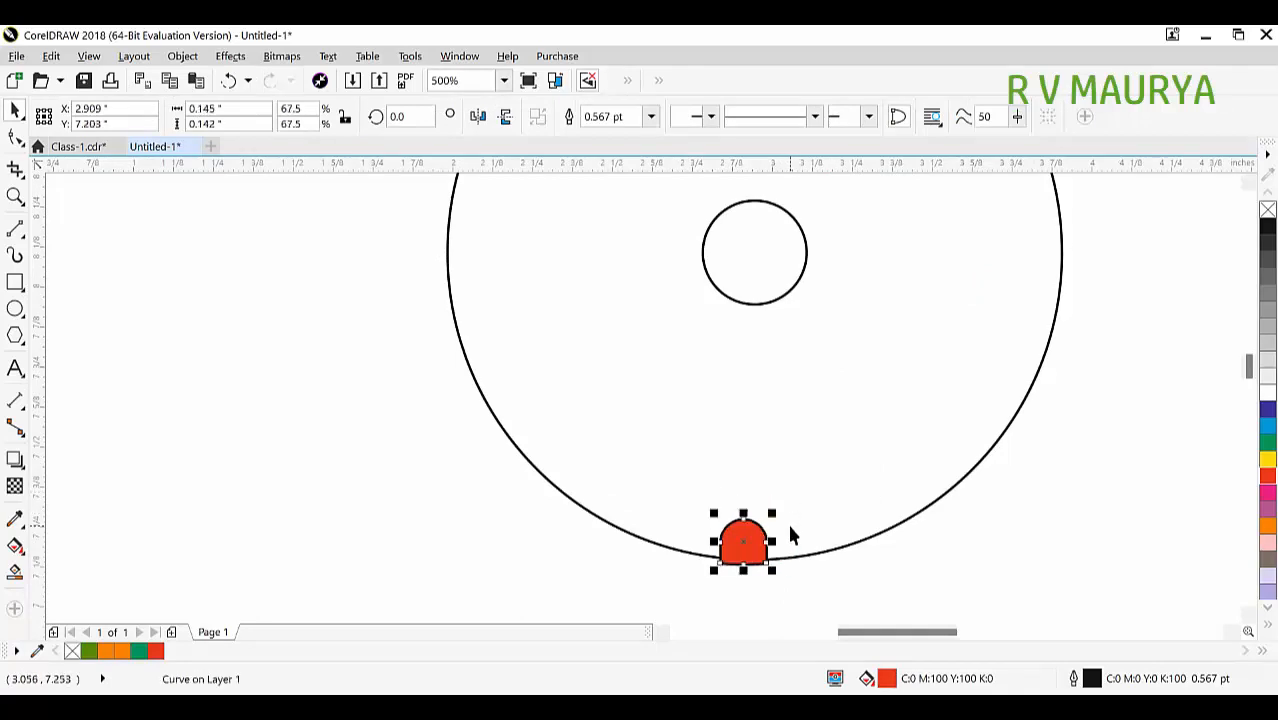
# Centre the red shape horizontally on the large circle and remove its outline.
pyautogui.keyDown('shift'); pyautogui.click(805, 494); pyautogui.keyUp('shift')
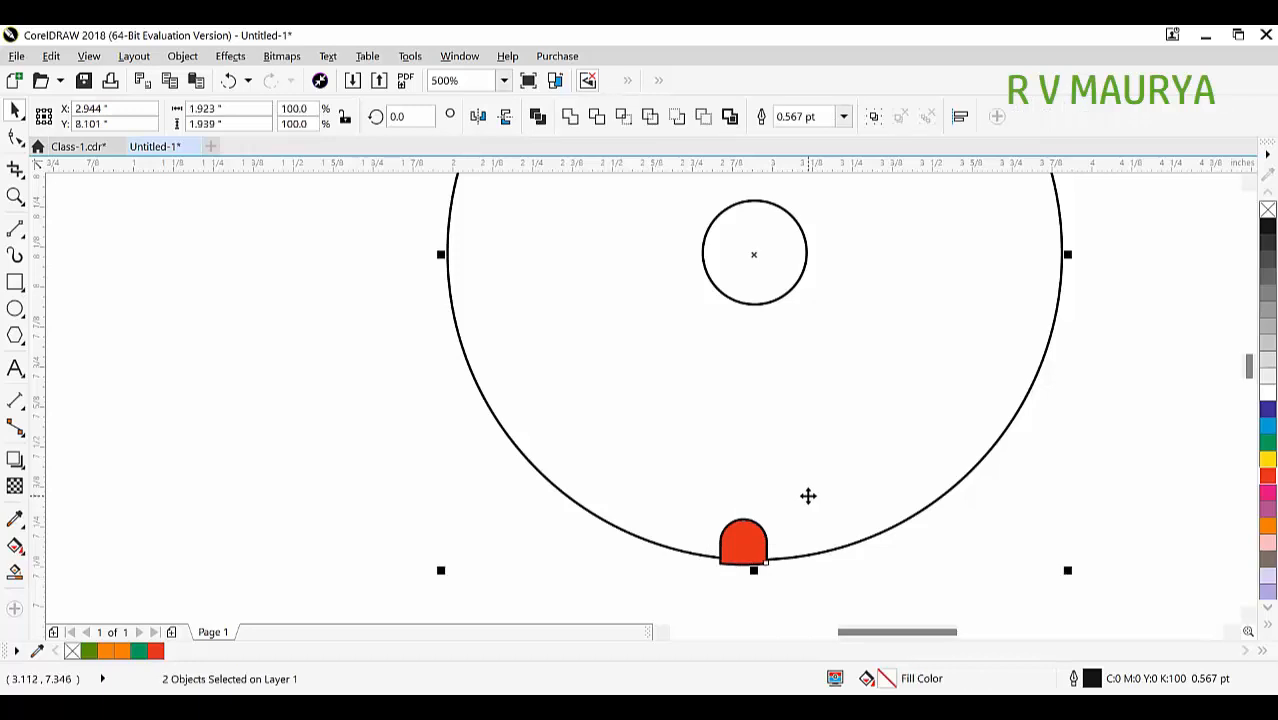
pyautogui.press('c')
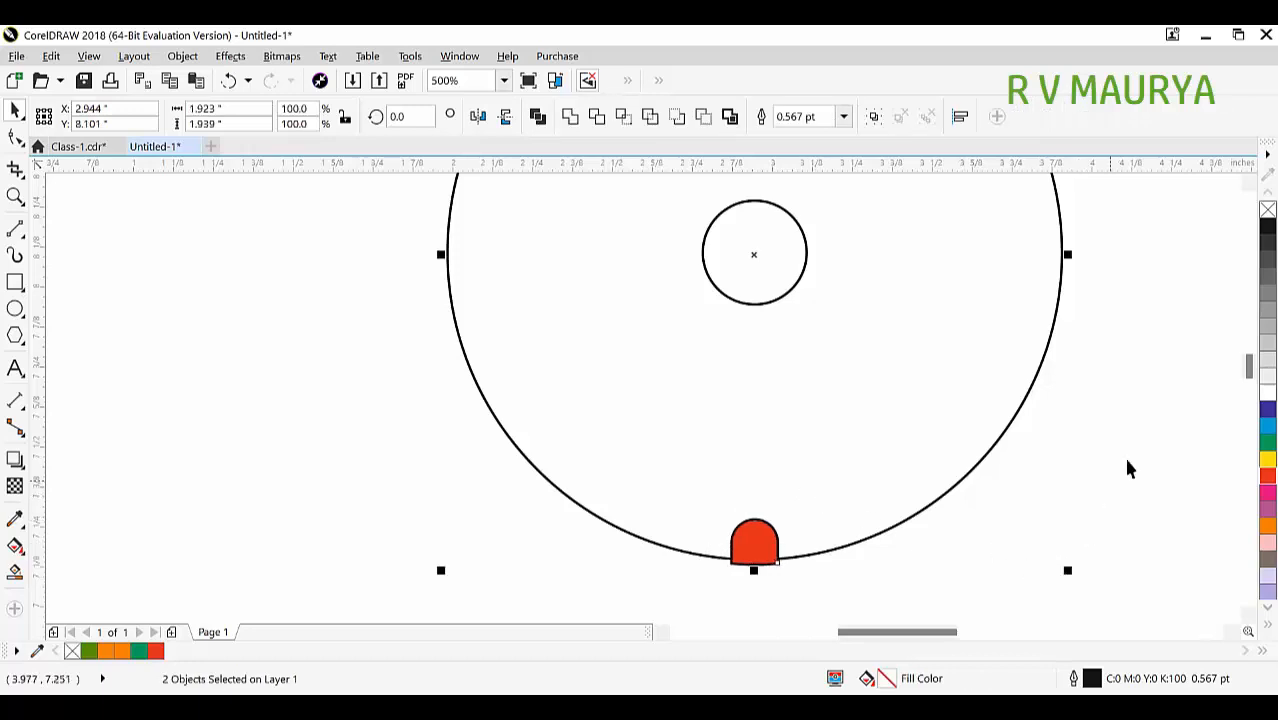
pyautogui.press('Escape')
pyautogui.click(766, 553)
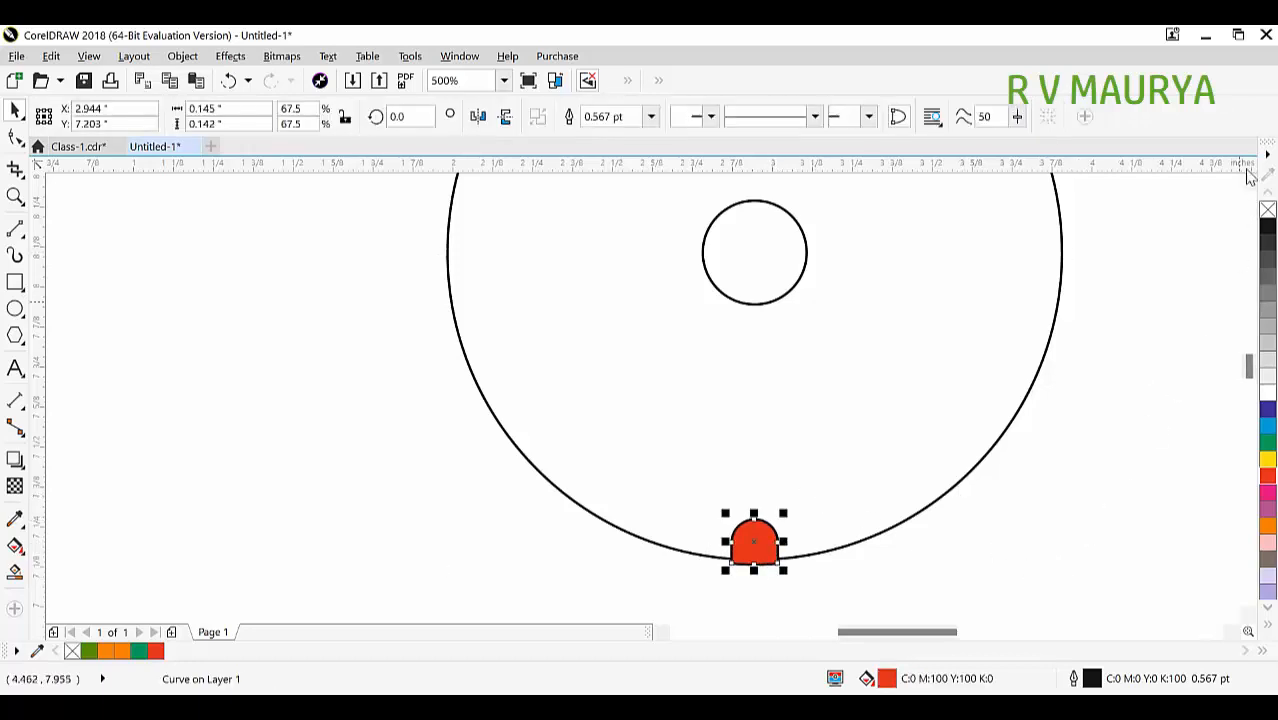
pyautogui.rightClick(1267, 209)
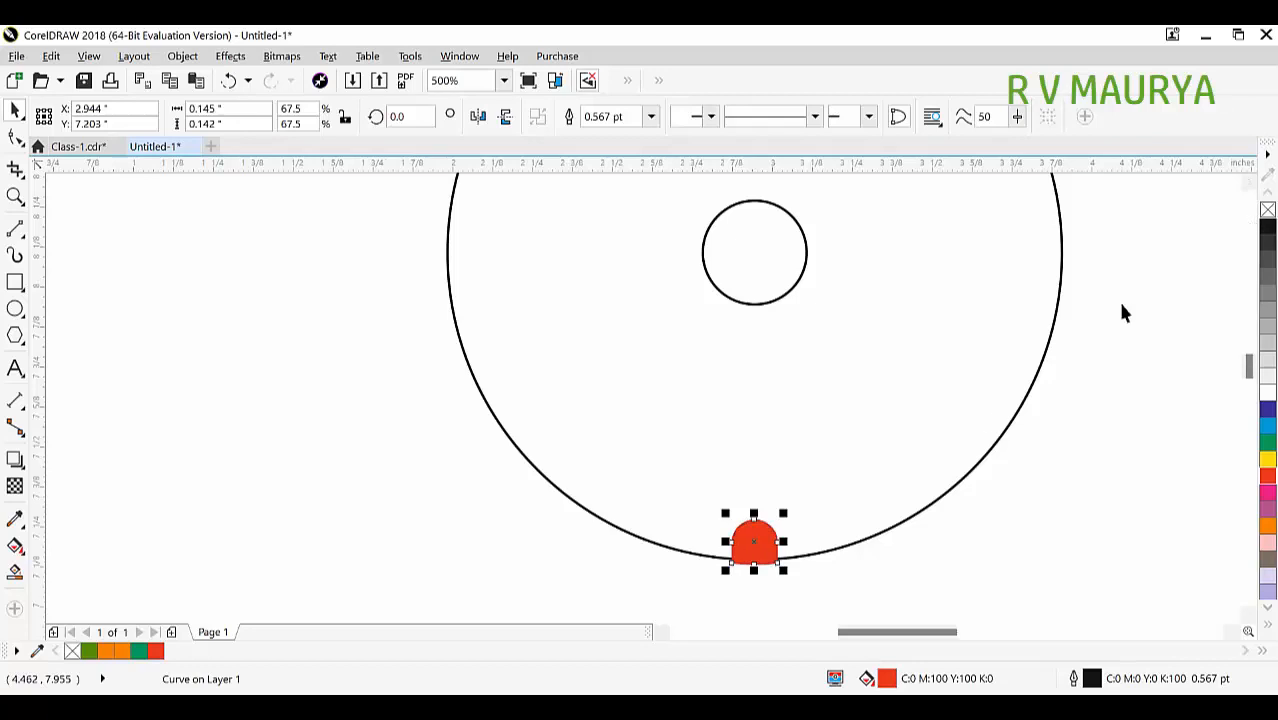
# Move the red shape's rotation centre to the circles' centre and make a copy rotated 15°.
pyautogui.click(762, 543)
pyautogui.moveTo(754, 352); pyautogui.dragTo(752, 251)
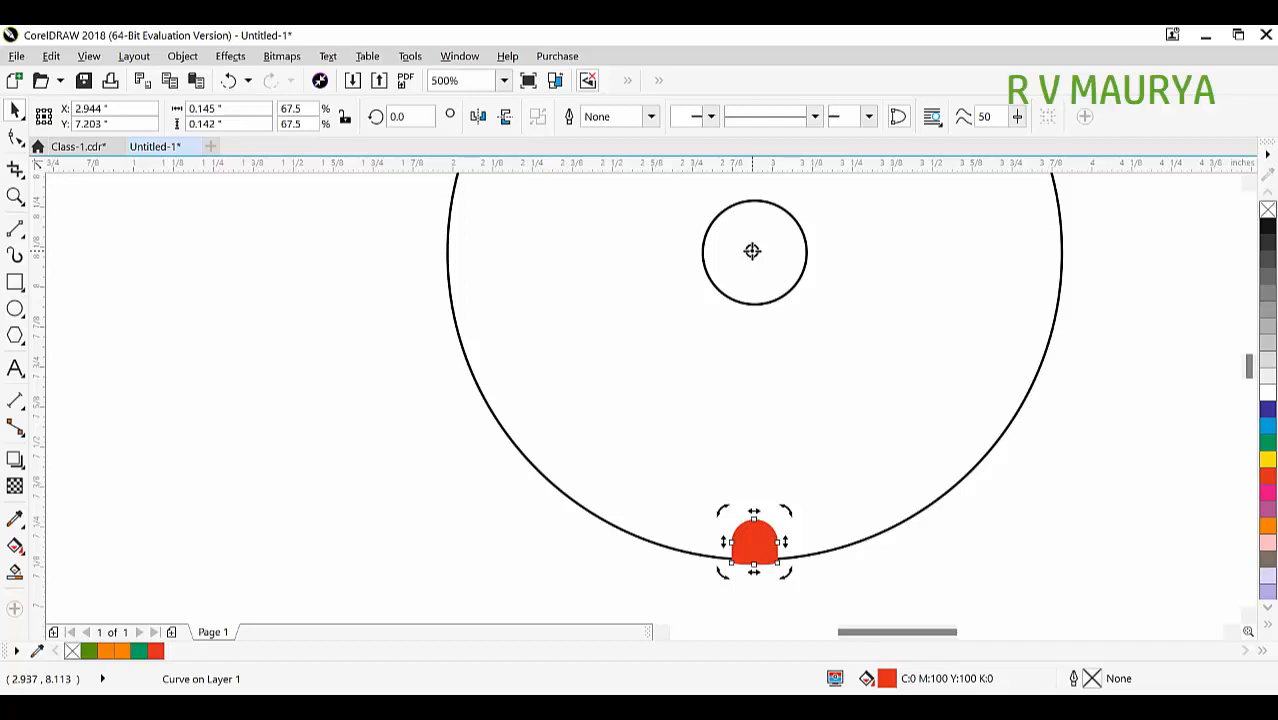
pyautogui.moveTo(784, 572); pyautogui.dragTo(836, 560)
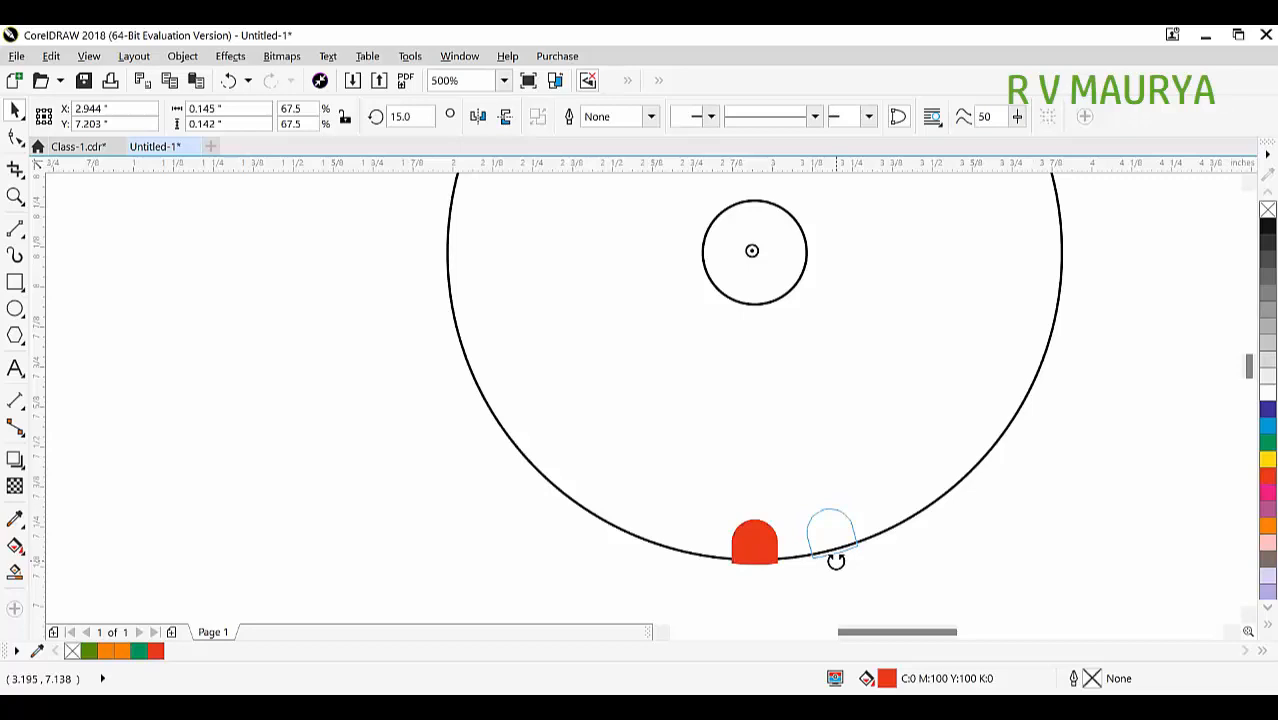
pyautogui.rightClick(836, 571)
pyautogui.moveTo(836, 560); pyautogui.dragTo(840, 570)
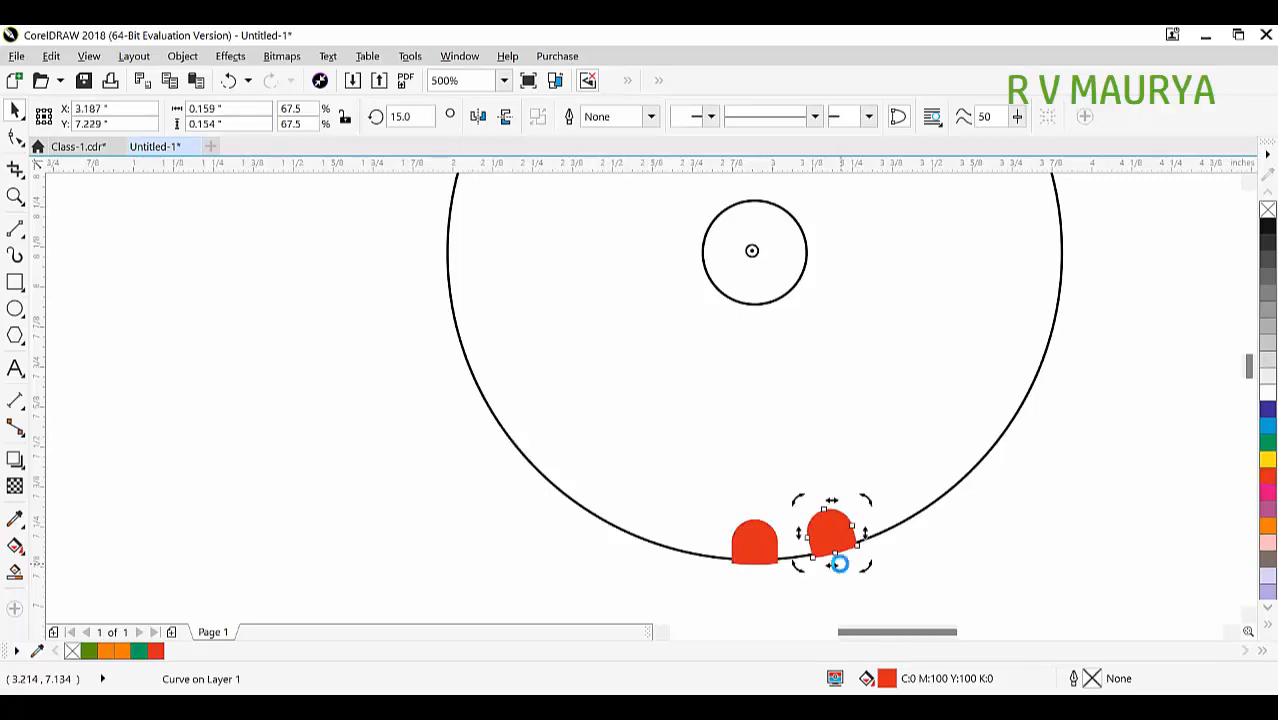
# Repeat the 15° rotated copy 22 times to complete the ring of red shapes around the large circle.
pyautogui.hotkey('ctrl', 'r')
pyautogui.hotkey('ctrl', 'r')
pyautogui.hotkey('ctrl', 'r')
pyautogui.hotkey('ctrl', 'r')
pyautogui.hotkey('ctrl', 'r')
pyautogui.hotkey('ctrl', 'r')
pyautogui.hotkey('ctrl', 'r')
pyautogui.hotkey('ctrl', 'r')
pyautogui.hotkey('ctrl', 'r')
pyautogui.hotkey('ctrl', 'r')
pyautogui.hotkey('ctrl', 'r')
pyautogui.hotkey('ctrl', 'r')
pyautogui.hotkey('ctrl', 'r')
pyautogui.hotkey('ctrl', 'r')
pyautogui.hotkey('ctrl', 'r')
pyautogui.hotkey('ctrl', 'r')
pyautogui.hotkey('ctrl', 'r')
pyautogui.hotkey('ctrl', 'r')
pyautogui.hotkey('ctrl', 'r')
pyautogui.hotkey('ctrl', 'r')
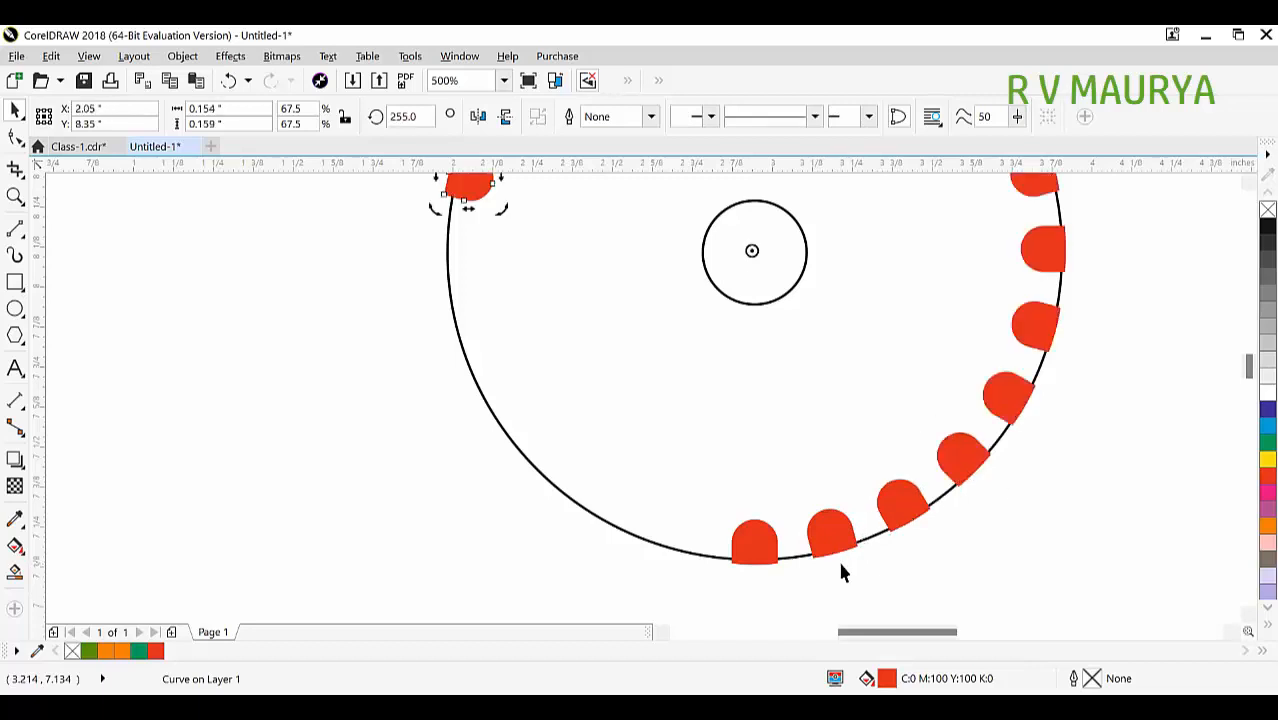
pyautogui.hotkey('ctrl', 'r')
pyautogui.hotkey('ctrl', 'r')
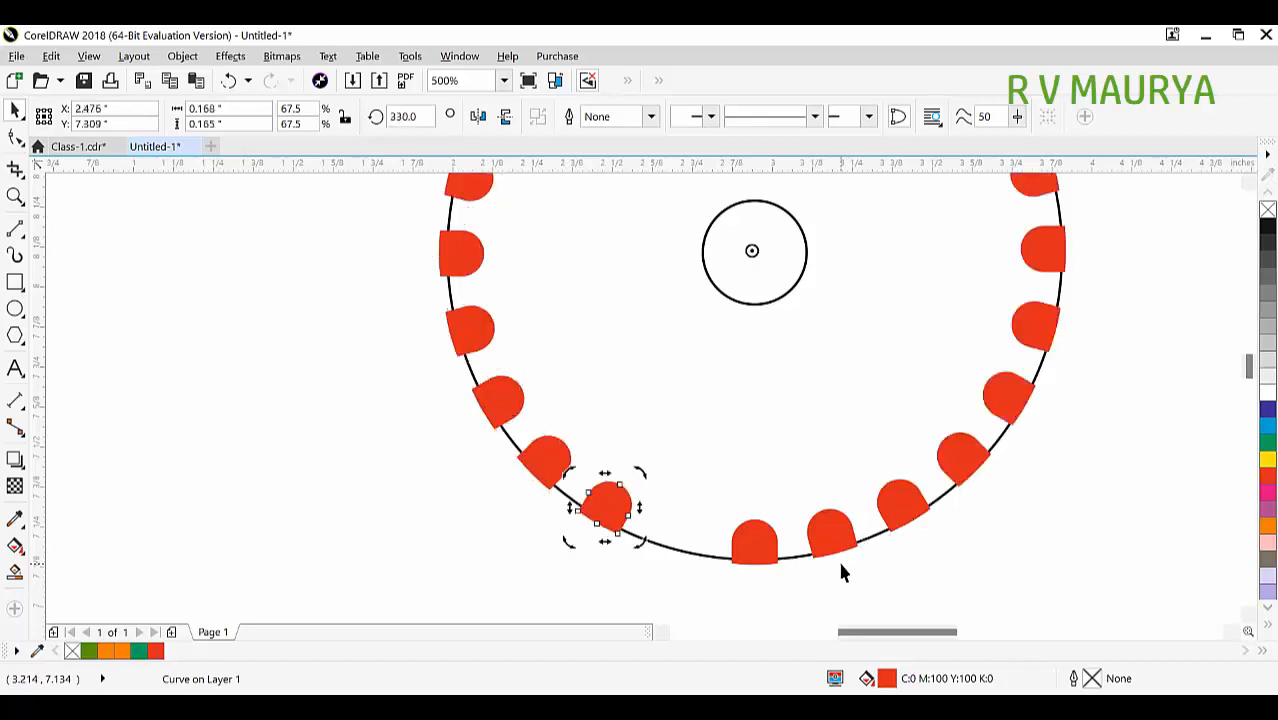
# Draw a square of about 0.778 inches beside the wheel and fill it yellow.
pyautogui.scroll(-2, 813, 552)
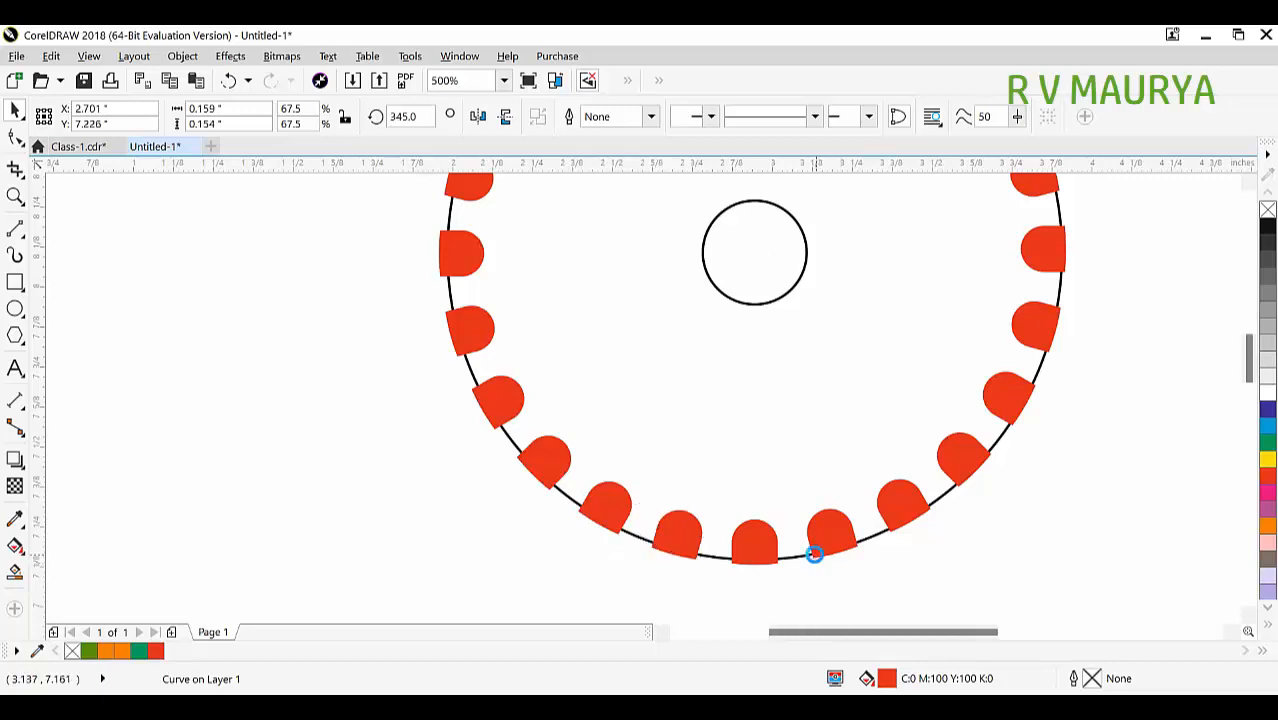
pyautogui.press('z')
pyautogui.scroll(-1, 970, 470)
pyautogui.moveTo(872, 371); pyautogui.dragTo(1122, 552)
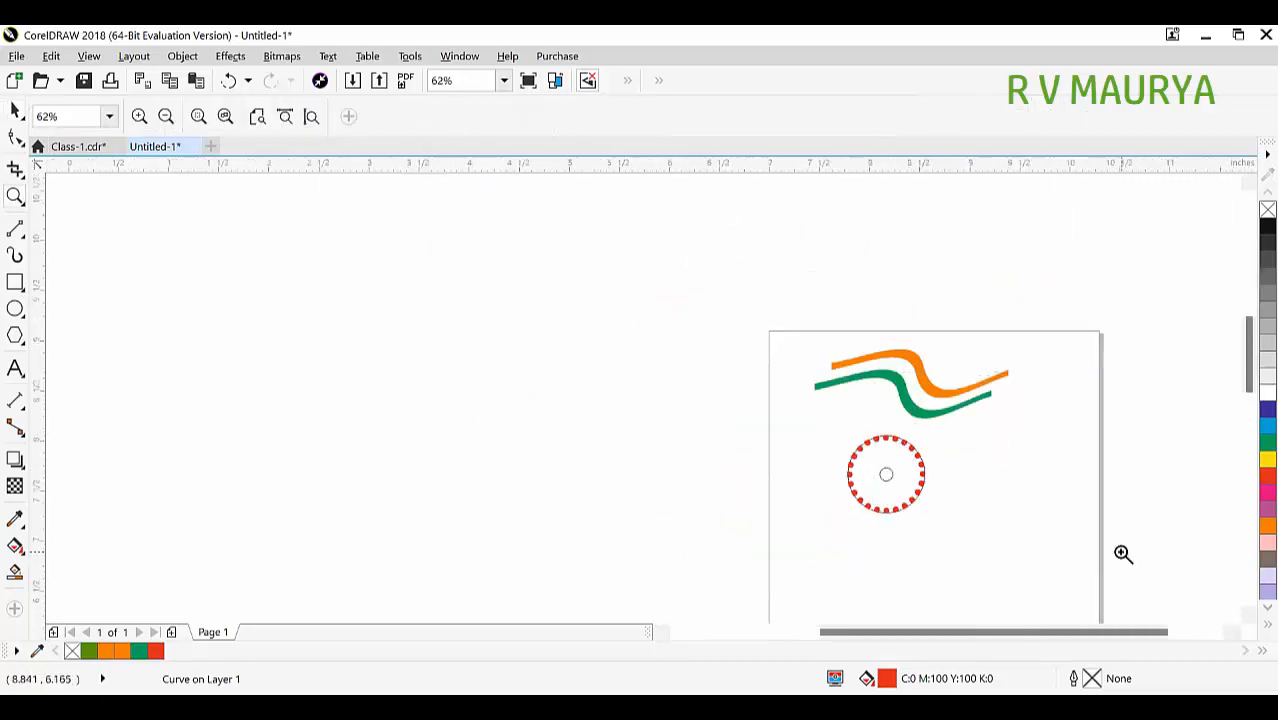
pyautogui.press('space')
pyautogui.click(17, 283)
pyautogui.moveTo(548, 329); pyautogui.dragTo(628, 408)
pyautogui.press('space')
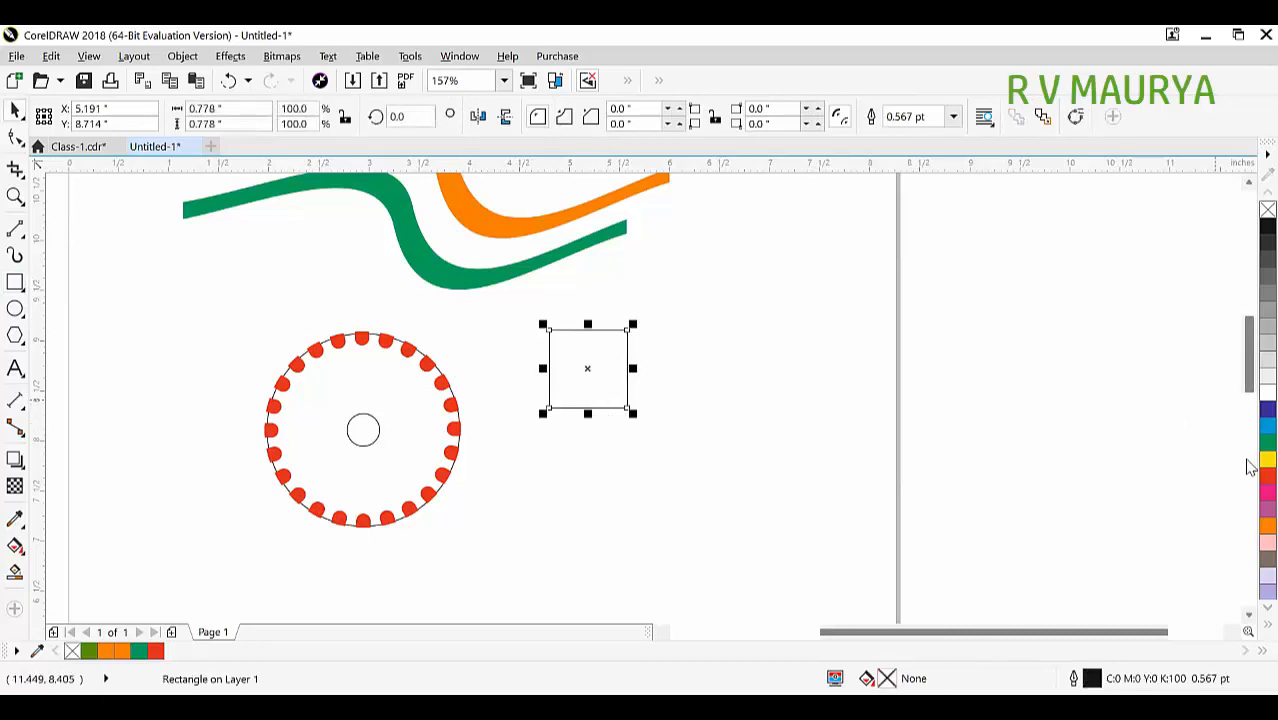
pyautogui.click(1267, 458)
pyautogui.click(802, 408)
# Copy the yellow square about 1.13 inches to the right and repeat the copy six times to form a row.
pyautogui.moveTo(585, 363); pyautogui.dragTo(698, 366)
pyautogui.rightClick(698, 366)
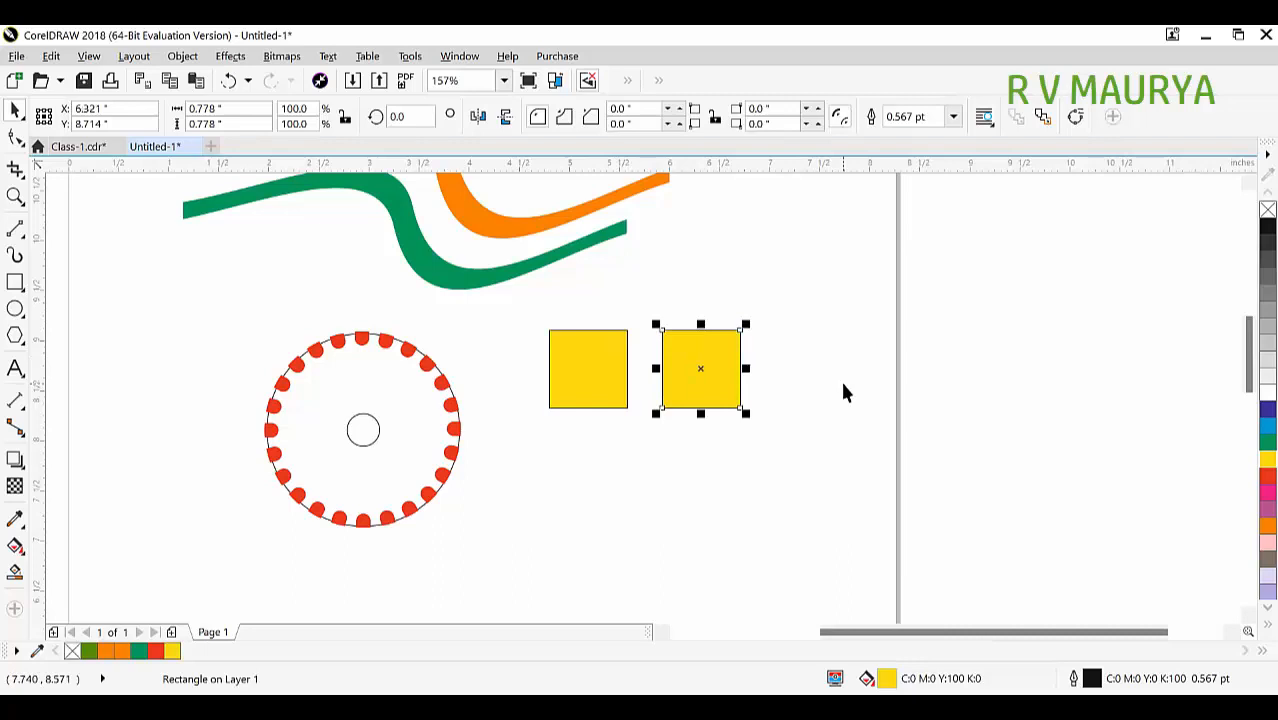
pyautogui.hotkey('ctrl', 'r')
pyautogui.hotkey('ctrl', 'r')
pyautogui.hotkey('ctrl', 'r')
pyautogui.hotkey('ctrl', 'r')
pyautogui.hotkey('ctrl', 'r')
pyautogui.hotkey('ctrl', 'r')
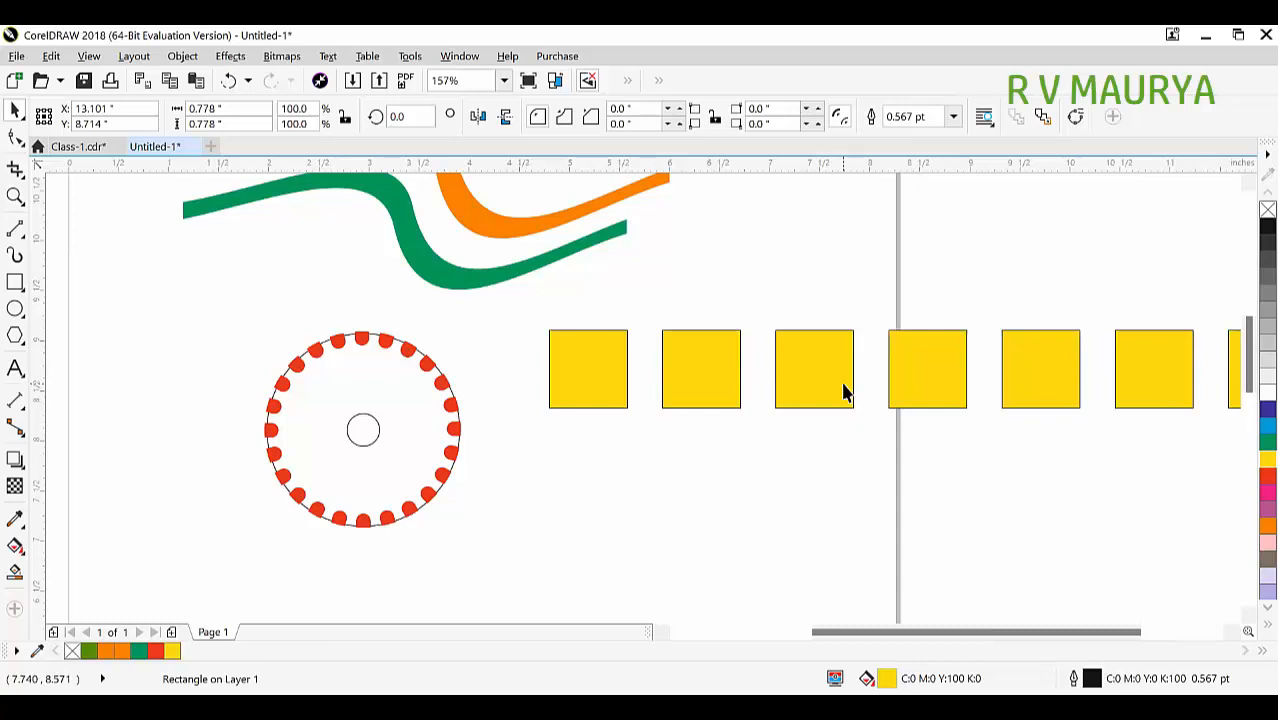
# Draw a flat ellipse about 2.047 by 0.725 inches below the row of yellow squares.
pyautogui.click(706, 310)
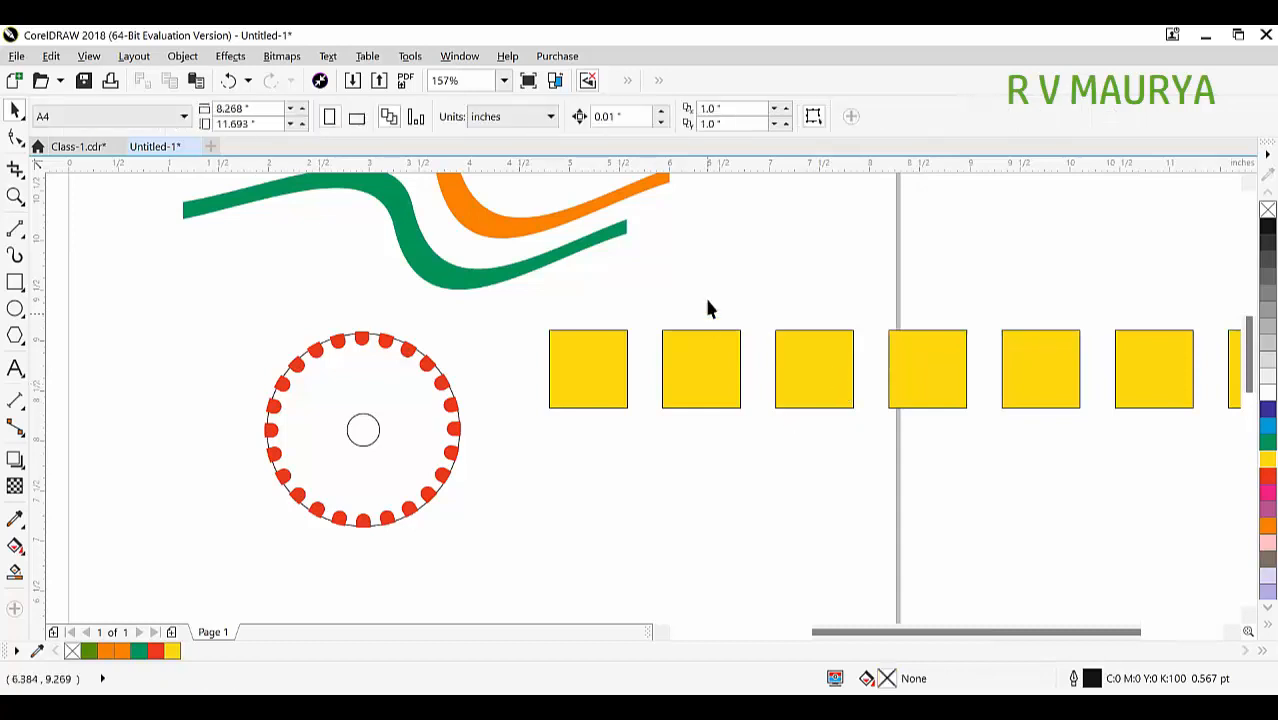
pyautogui.click(15, 308)
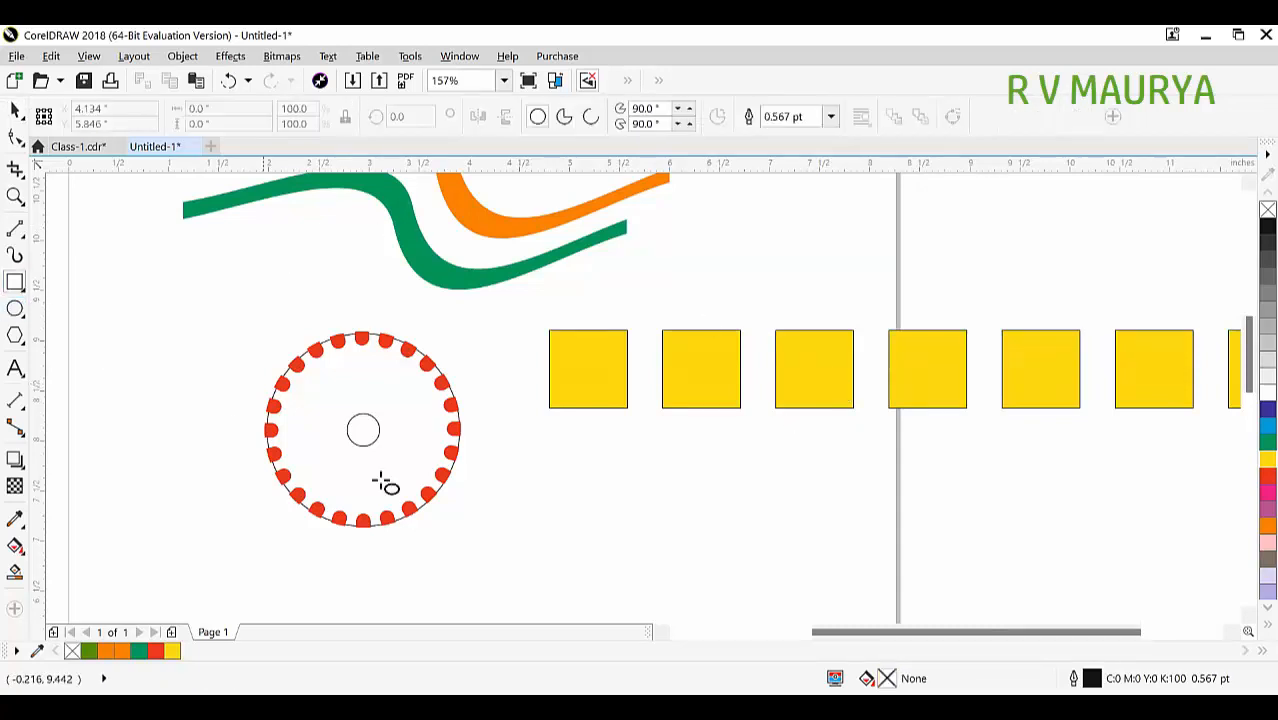
pyautogui.moveTo(541, 474); pyautogui.dragTo(757, 558)
pyautogui.click(805, 495)
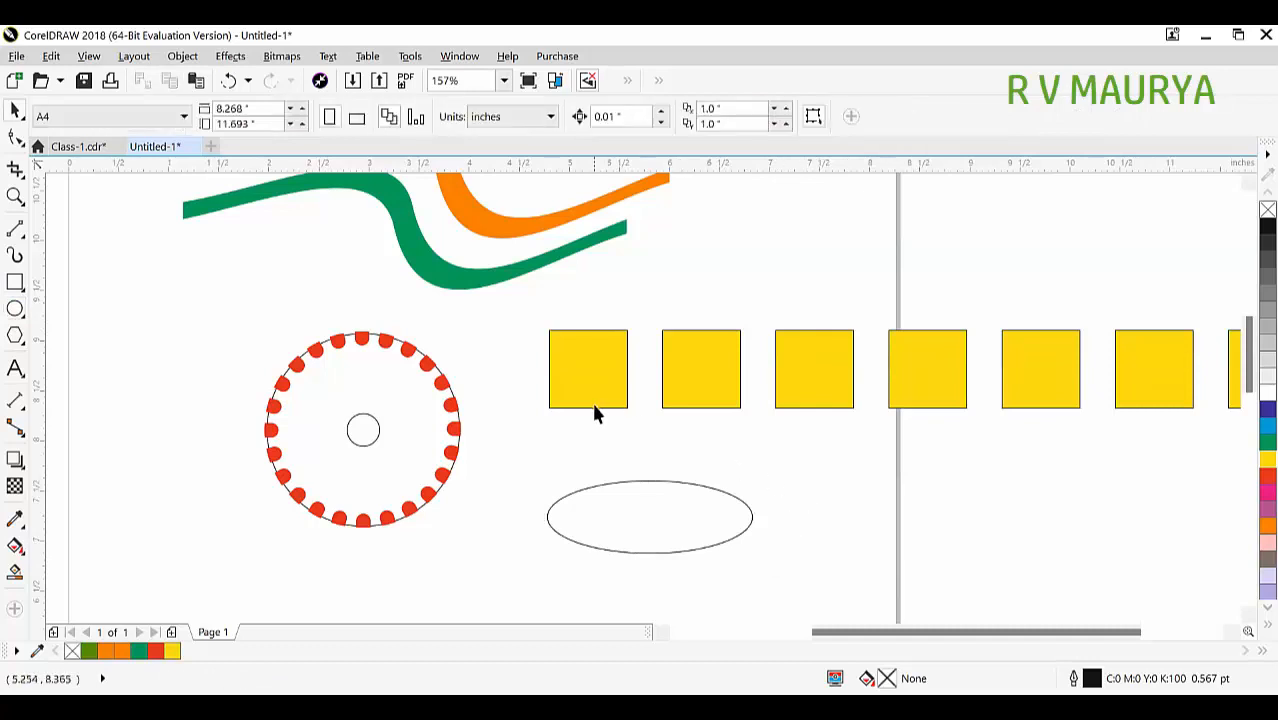
# Copy the ellipse diagonally down to the right and repeat the copy four times.
pyautogui.scroll(-3, 593, 403)
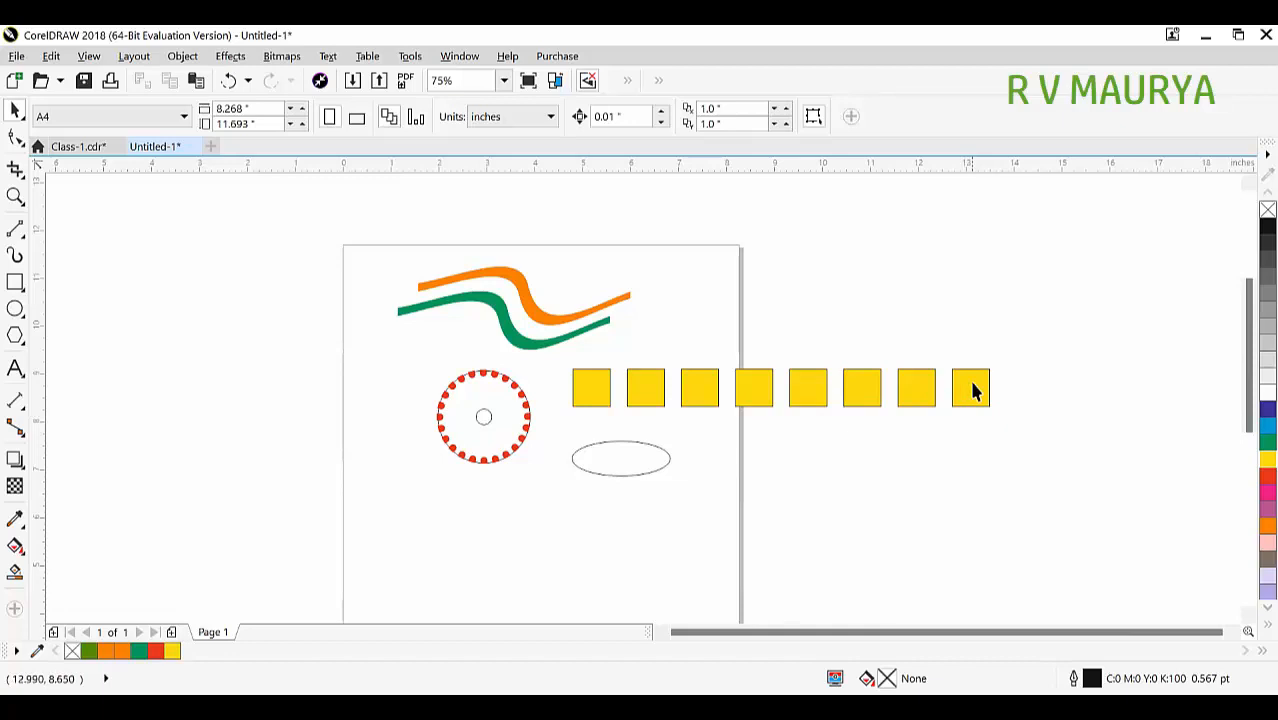
pyautogui.click(652, 466)
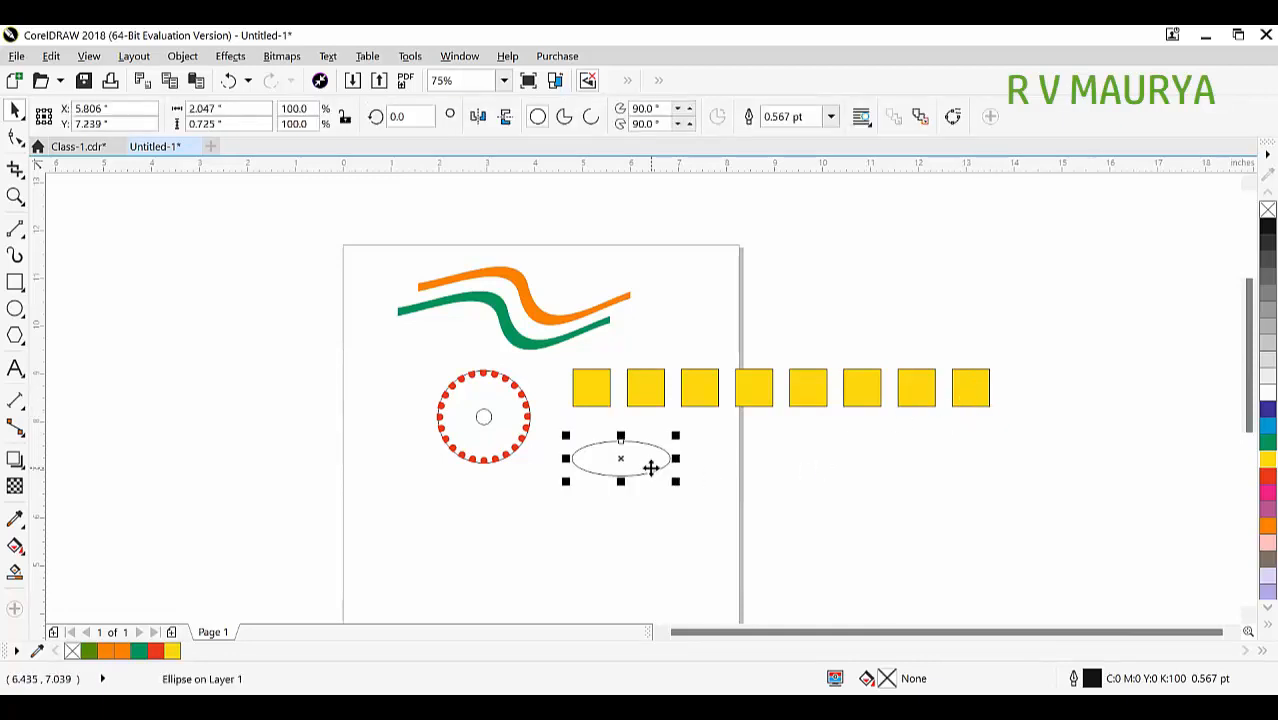
pyautogui.moveTo(612, 476); pyautogui.dragTo(722, 508)
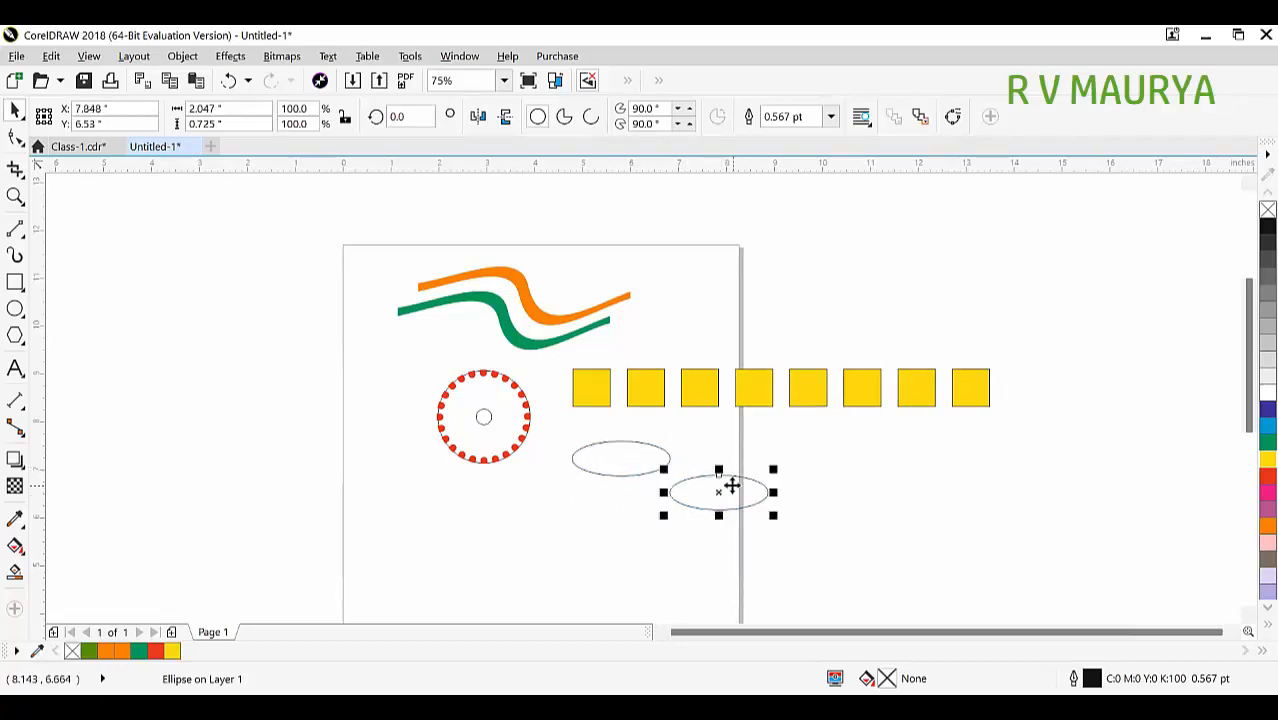
pyautogui.hotkey('ctrl', 'r')
pyautogui.hotkey('ctrl', 'r')
pyautogui.hotkey('ctrl', 'r')
pyautogui.hotkey('ctrl', 'r')
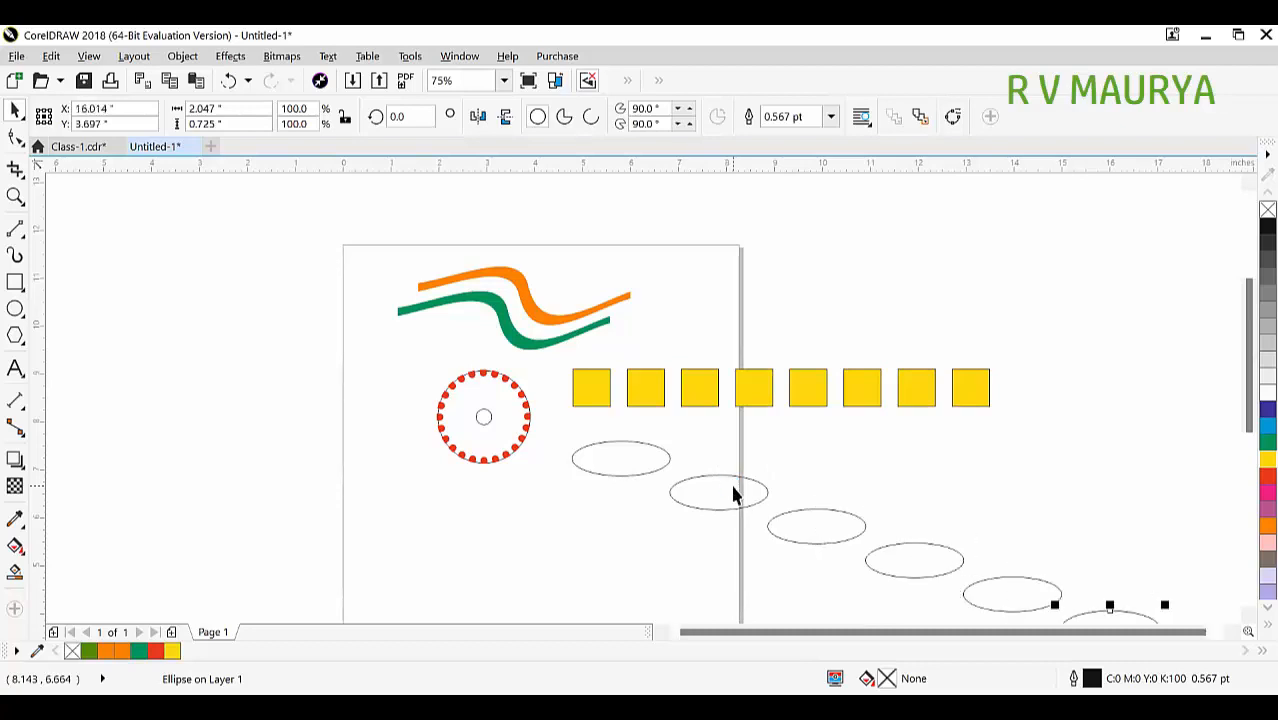
# Undo the ellipse copies and delete the original ellipse.
pyautogui.hotkey('ctrl', 'z')
pyautogui.hotkey('ctrl', 'z')
pyautogui.hotkey('ctrl', 'z')
pyautogui.hotkey('ctrl', 'z')
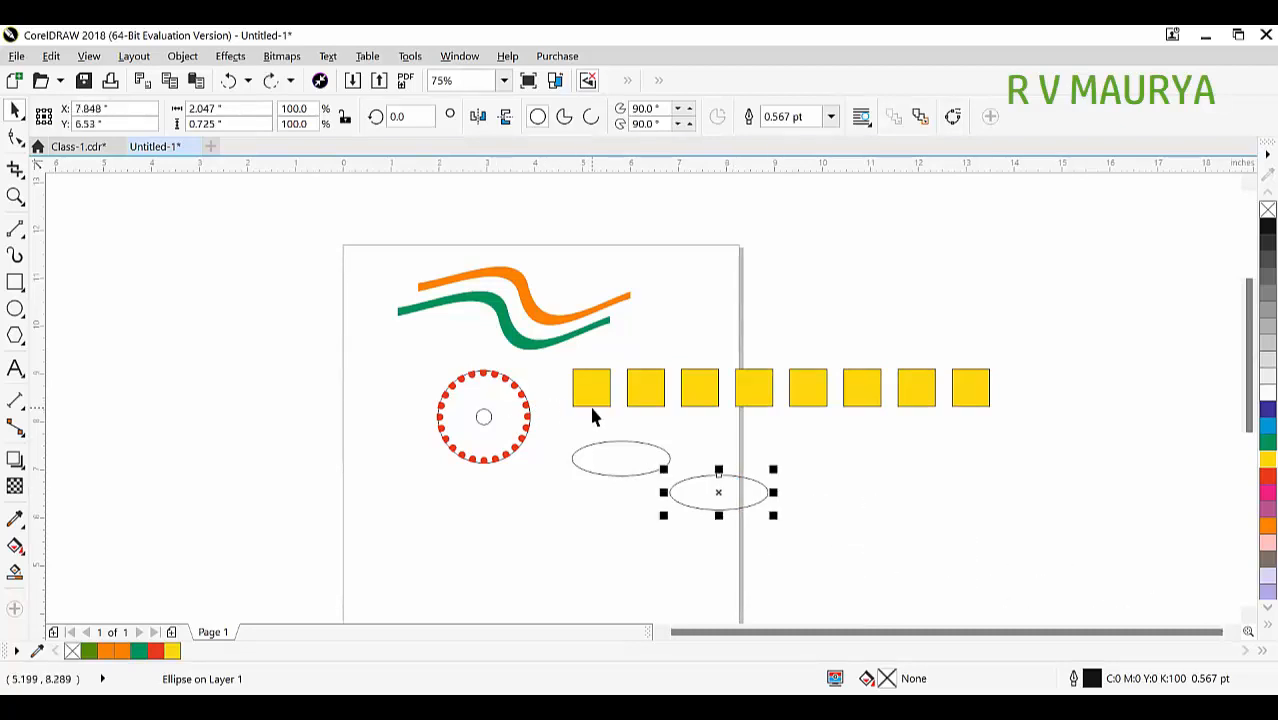
pyautogui.hotkey('ctrl', 'z')
pyautogui.press('Delete')
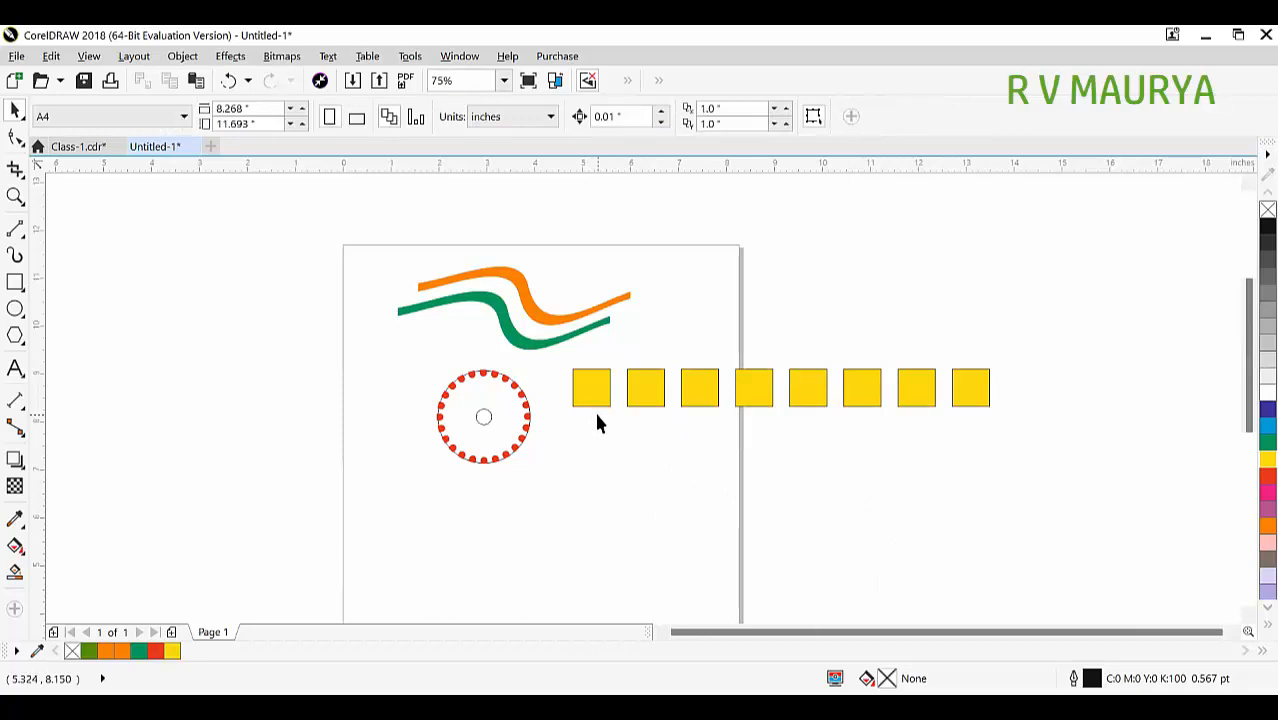
# Delete all the yellow squares beside the wheel.
pyautogui.press('z')
pyautogui.moveTo(354, 327); pyautogui.dragTo(1055, 535)
pyautogui.press('space')
pyautogui.moveTo(1136, 270); pyautogui.dragTo(430, 428)
pyautogui.press('Delete')
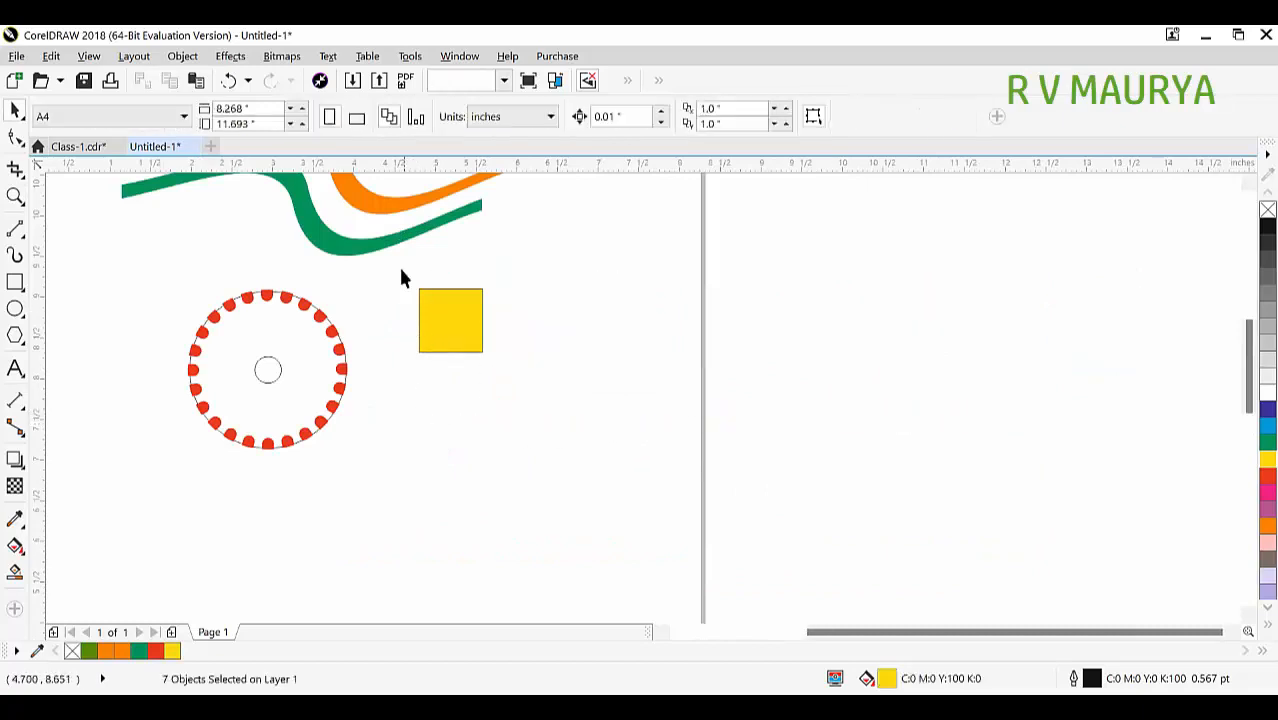
pyautogui.moveTo(402, 272); pyautogui.dragTo(549, 395)
pyautogui.press('Delete')
# Draw a narrow vertical rectangle about 0.091 by 0.756 inches from the topmost red shape down to the small circle.
pyautogui.press('z')
pyautogui.moveTo(131, 262); pyautogui.dragTo(430, 484)
pyautogui.press('space')
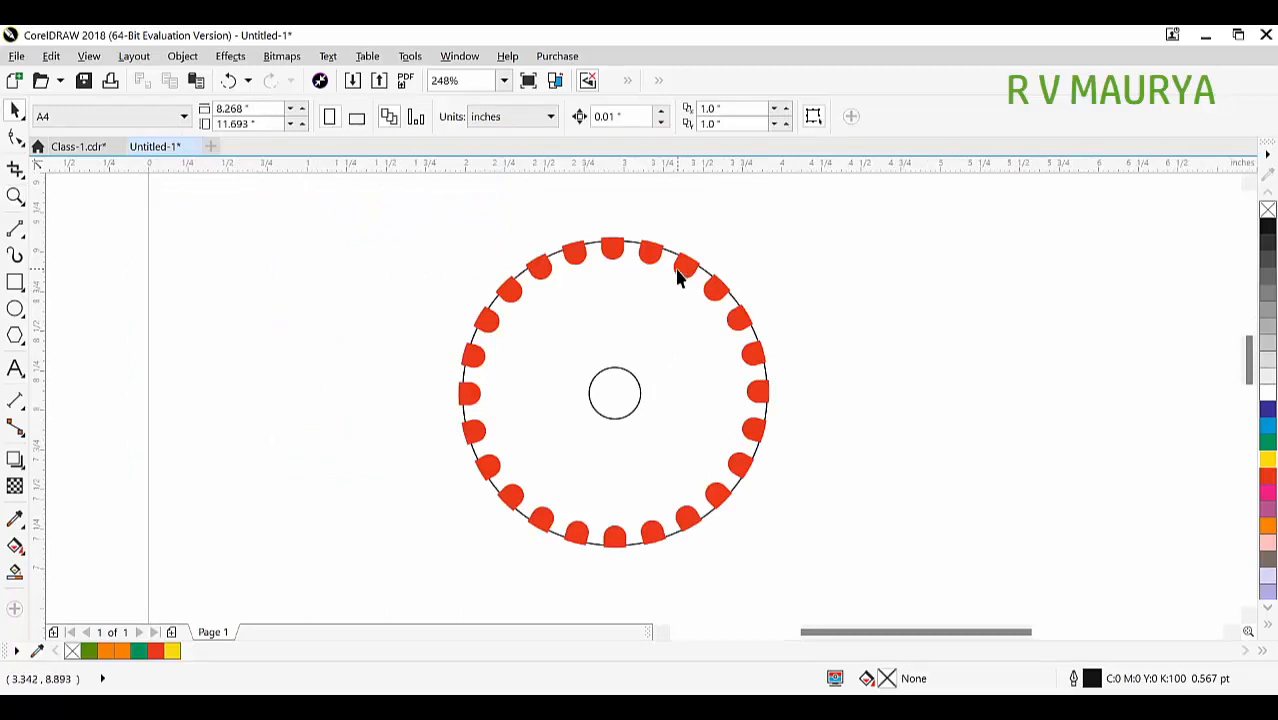
pyautogui.press('z')
pyautogui.moveTo(522, 229); pyautogui.dragTo(793, 433)
pyautogui.press('space')
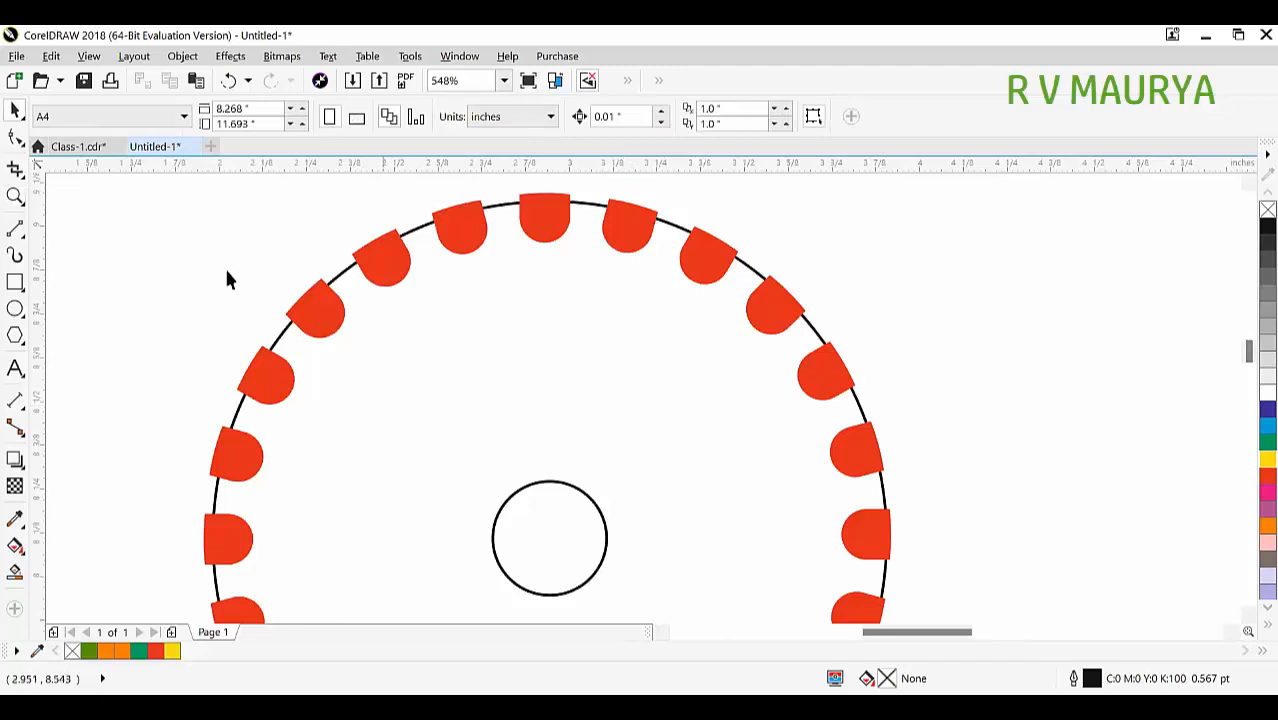
pyautogui.click(15, 282)
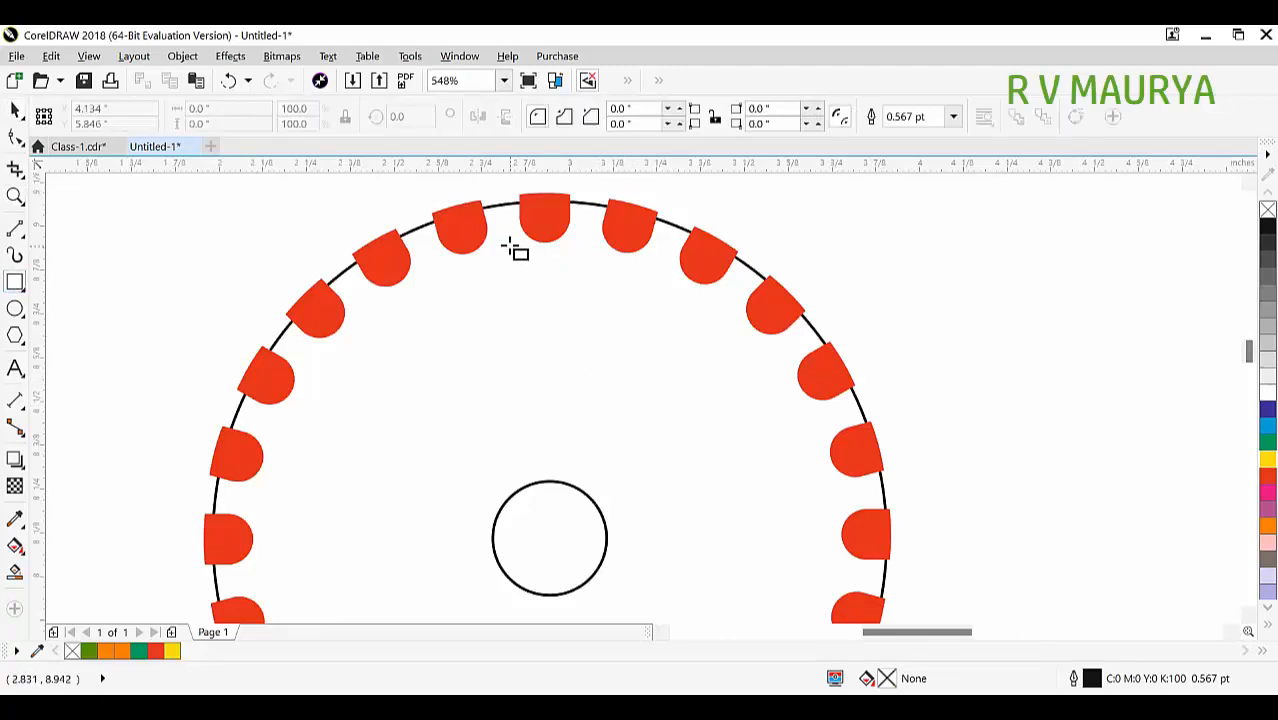
pyautogui.moveTo(535, 232); pyautogui.dragTo(567, 492)
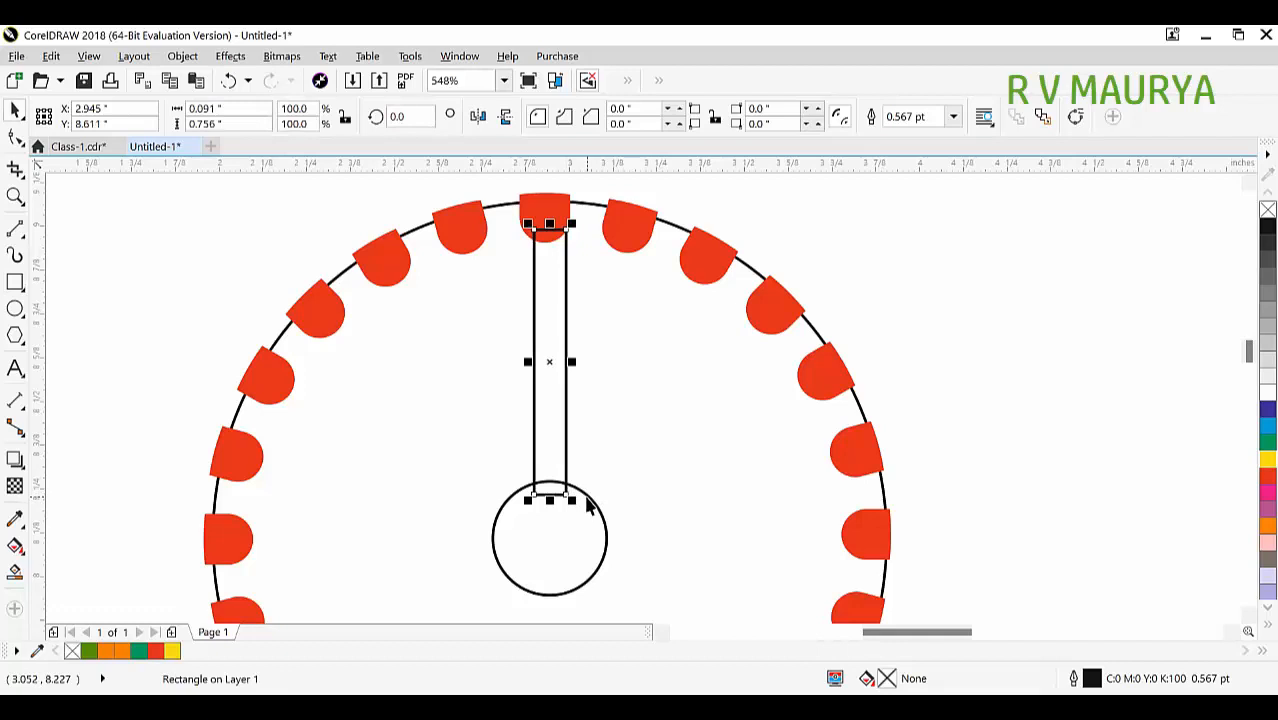
# Centre the narrow rectangle horizontally on the small circle, leaving only the rectangle selected.
pyautogui.keyDown('shift'); pyautogui.click(586, 497); pyautogui.keyUp('shift')
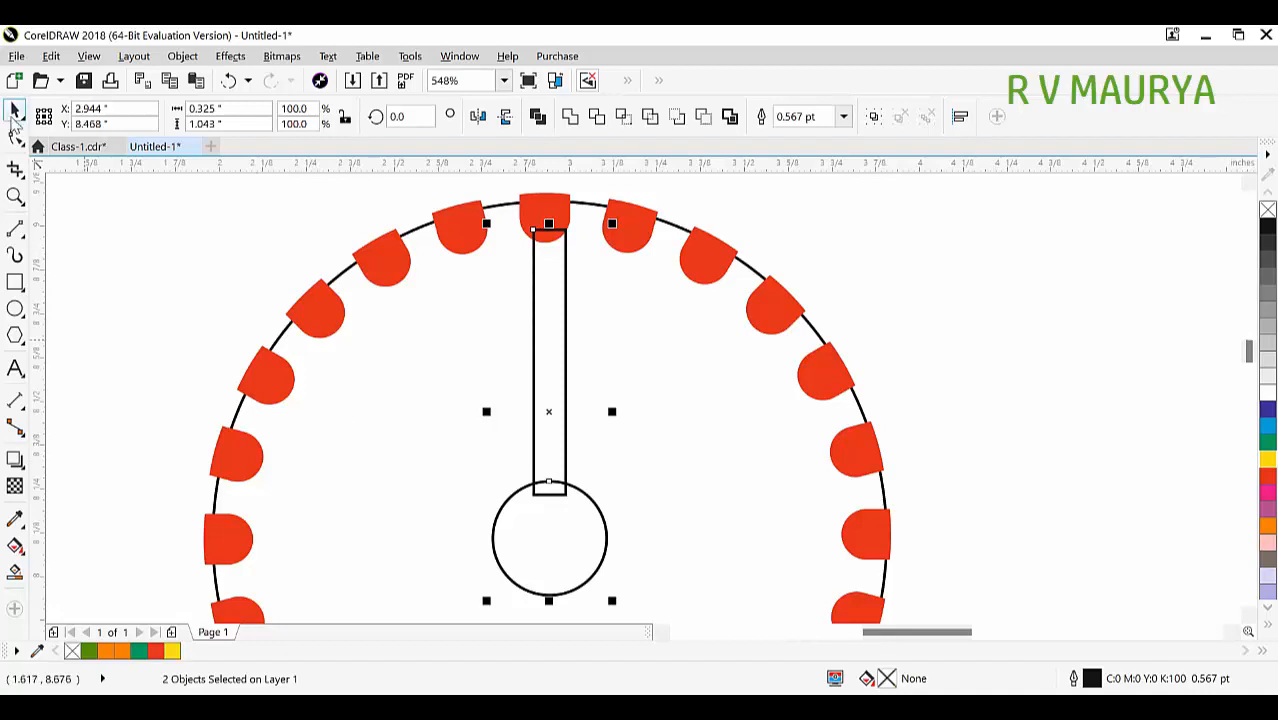
pyautogui.click(502, 300)
pyautogui.click(534, 252)
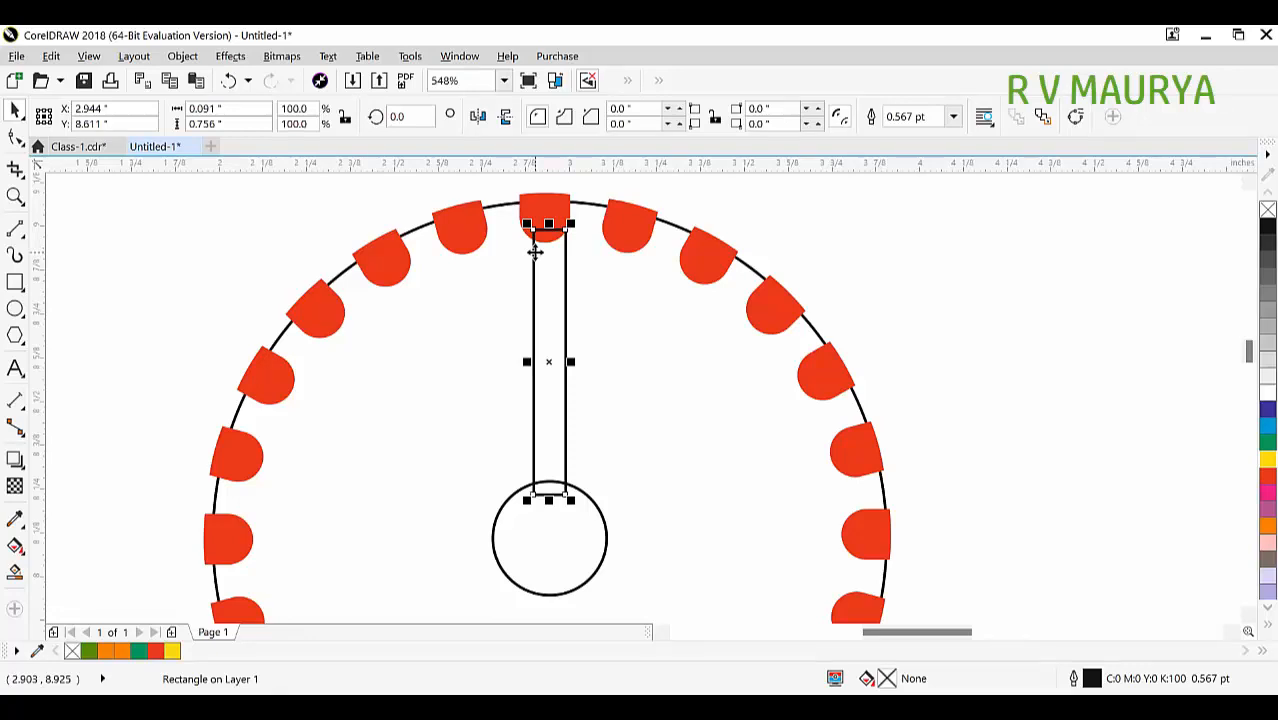
# Convert the narrow rectangle to curves and add a node at about the middle of its top edge.
pyautogui.hotkey('ctrl', 'q')
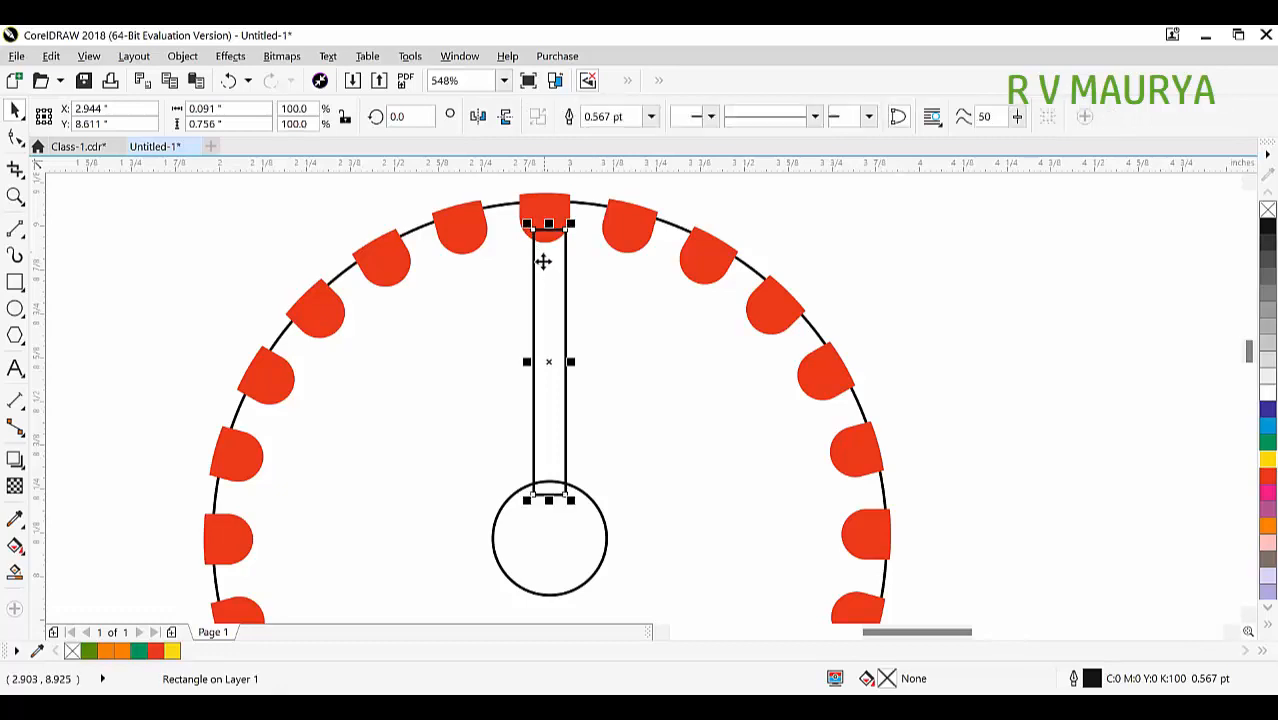
pyautogui.click(15, 137)
pyautogui.scroll(5, 534, 231)
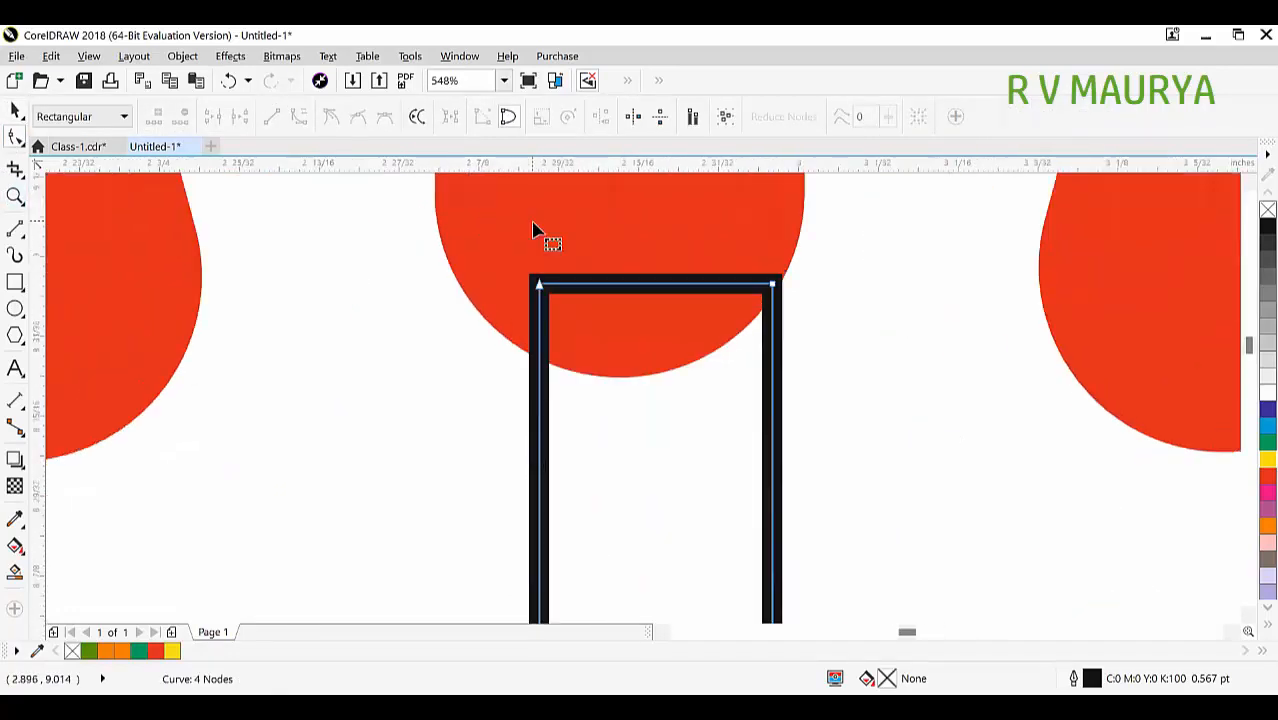
pyautogui.doubleClick(652, 290)
pyautogui.scroll(-5, 642, 408)
pyautogui.scroll(2, 608, 434)
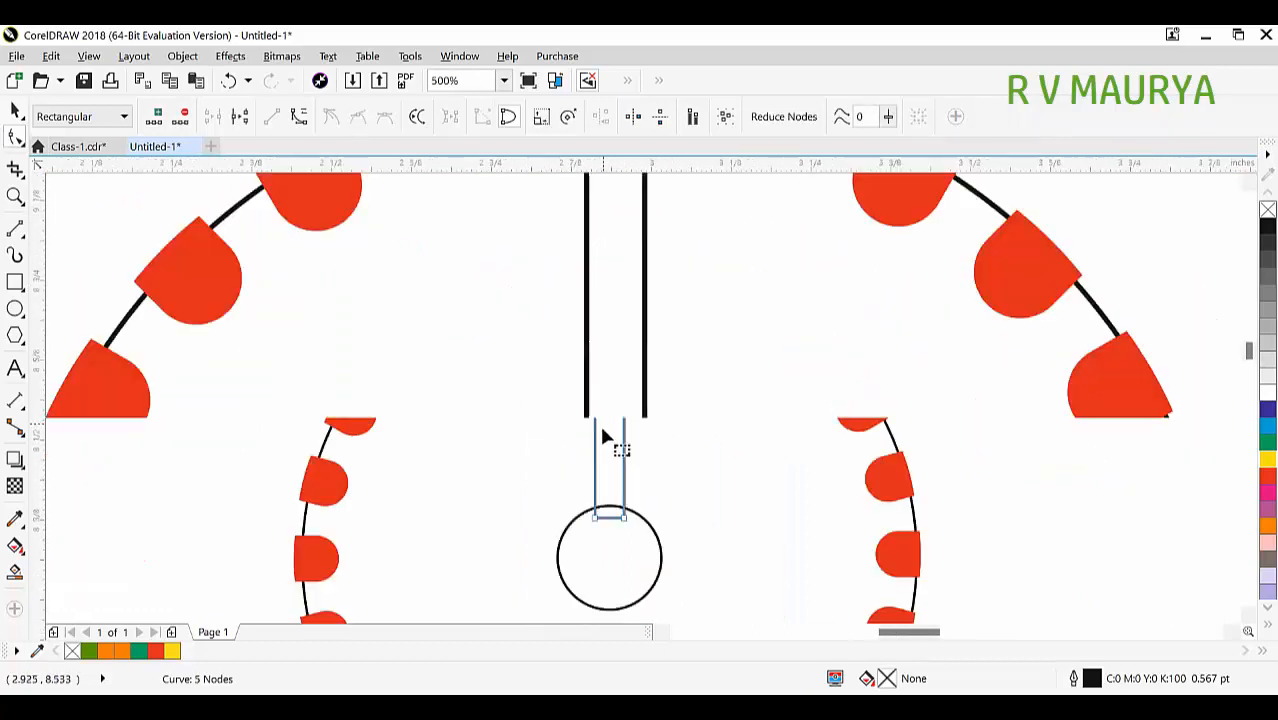
# Add a node on each long side of the narrow rectangle, slightly below mid-height and level with each other.
pyautogui.click(587, 418)
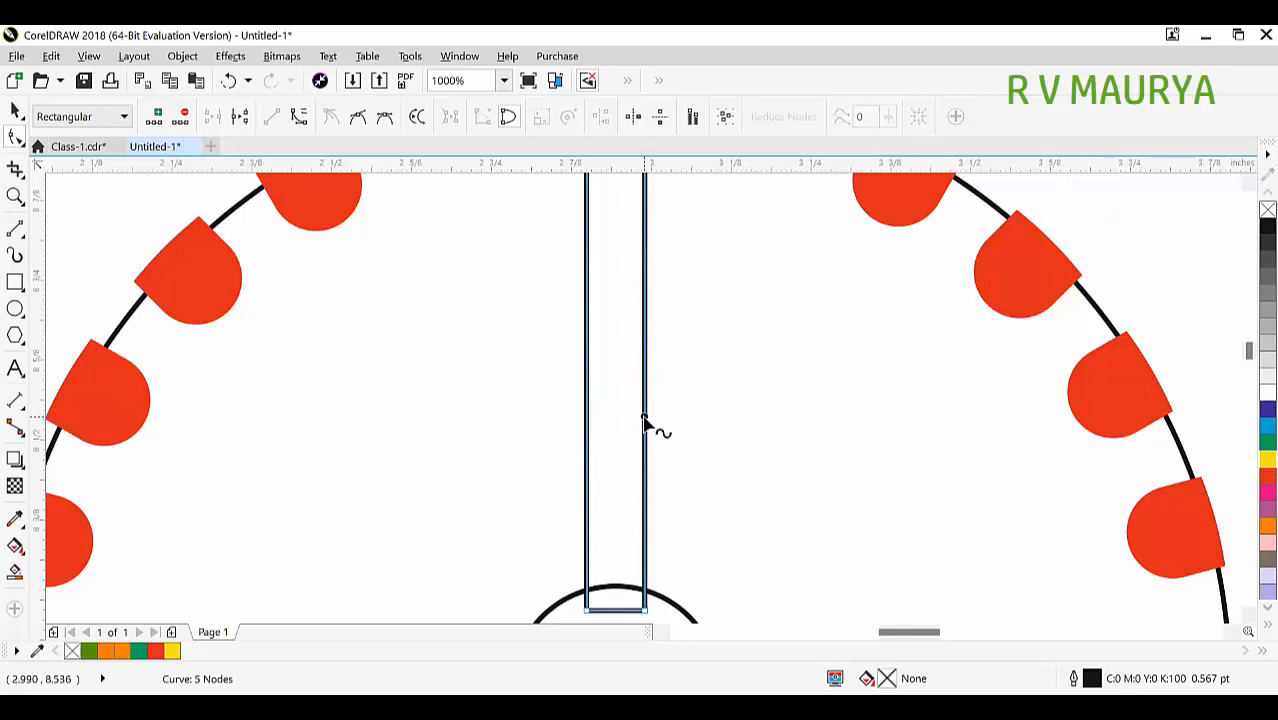
pyautogui.doubleClick(645, 416)
pyautogui.doubleClick(588, 419)
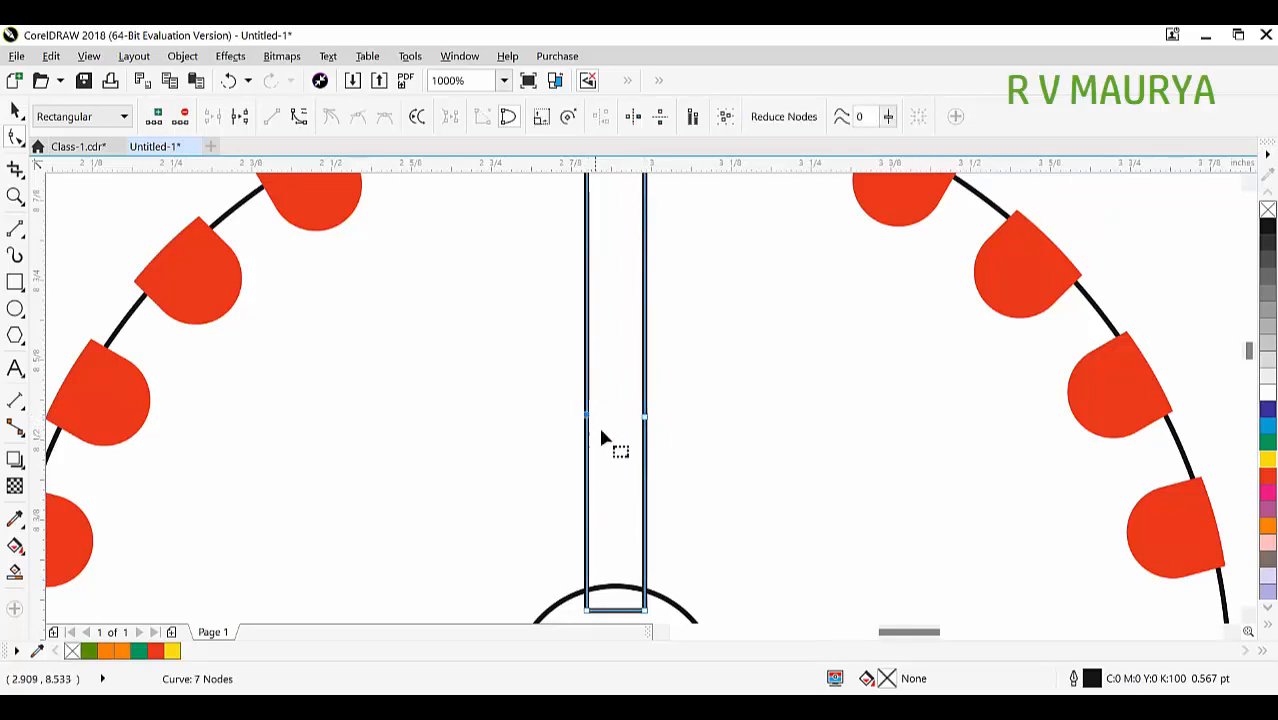
# Delete the two upper corner nodes of the narrow shape so its upper end tapers to the middle node.
pyautogui.scroll(-1, 604, 440)
pyautogui.scroll(1, 626, 290)
pyautogui.doubleClick(643, 296)
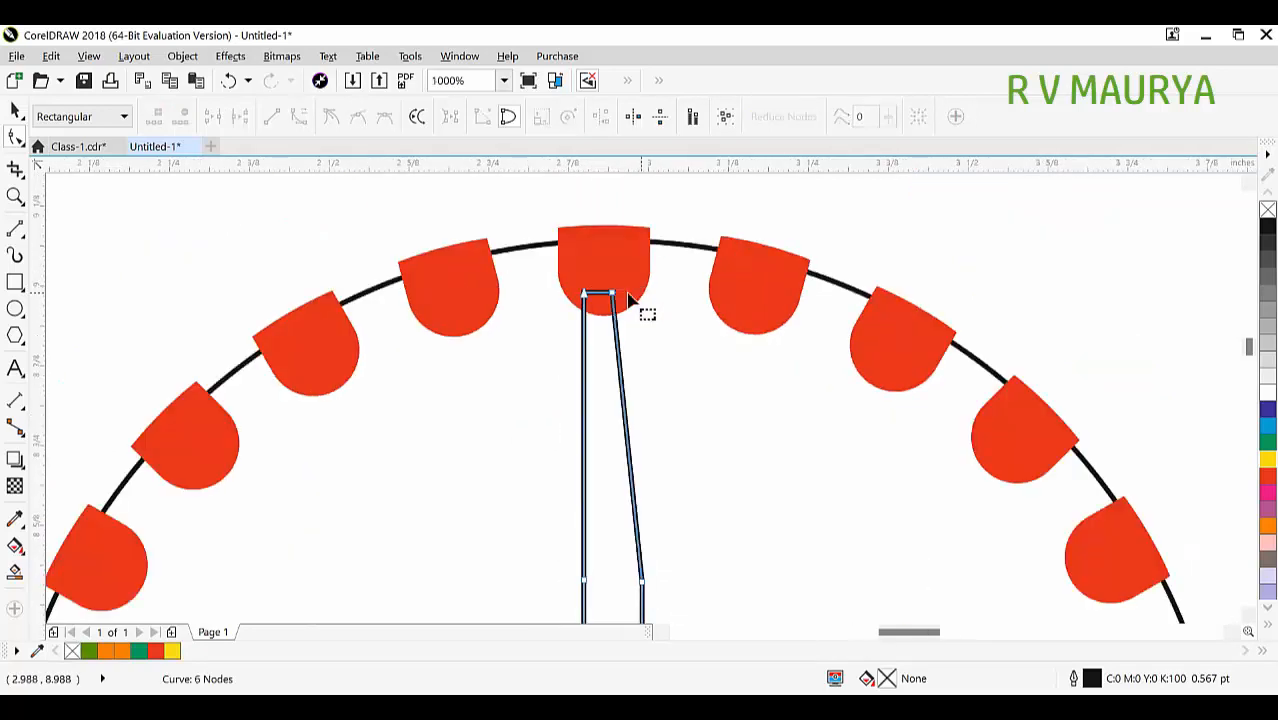
pyautogui.doubleClick(587, 298)
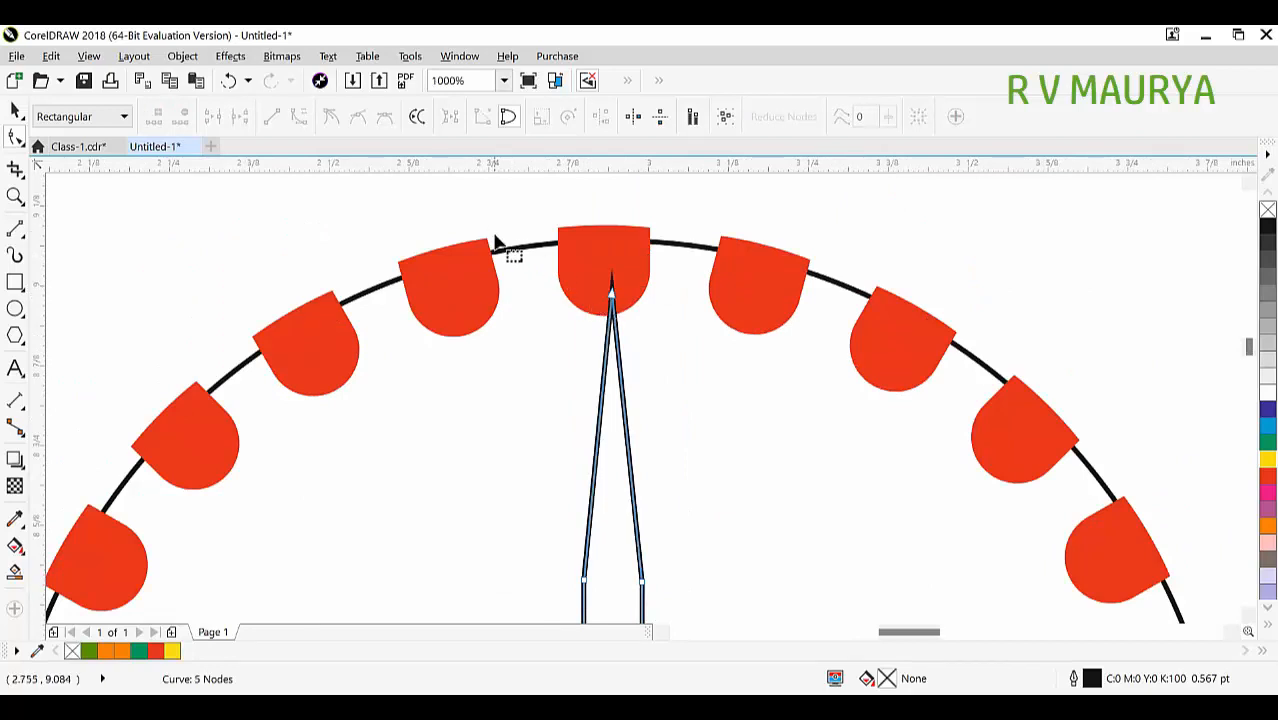
# Add a node at the middle of the shape's lower edge and delete both lower corner nodes to form a point.
pyautogui.scroll(-1, 494, 237)
pyautogui.scroll(1, 566, 511)
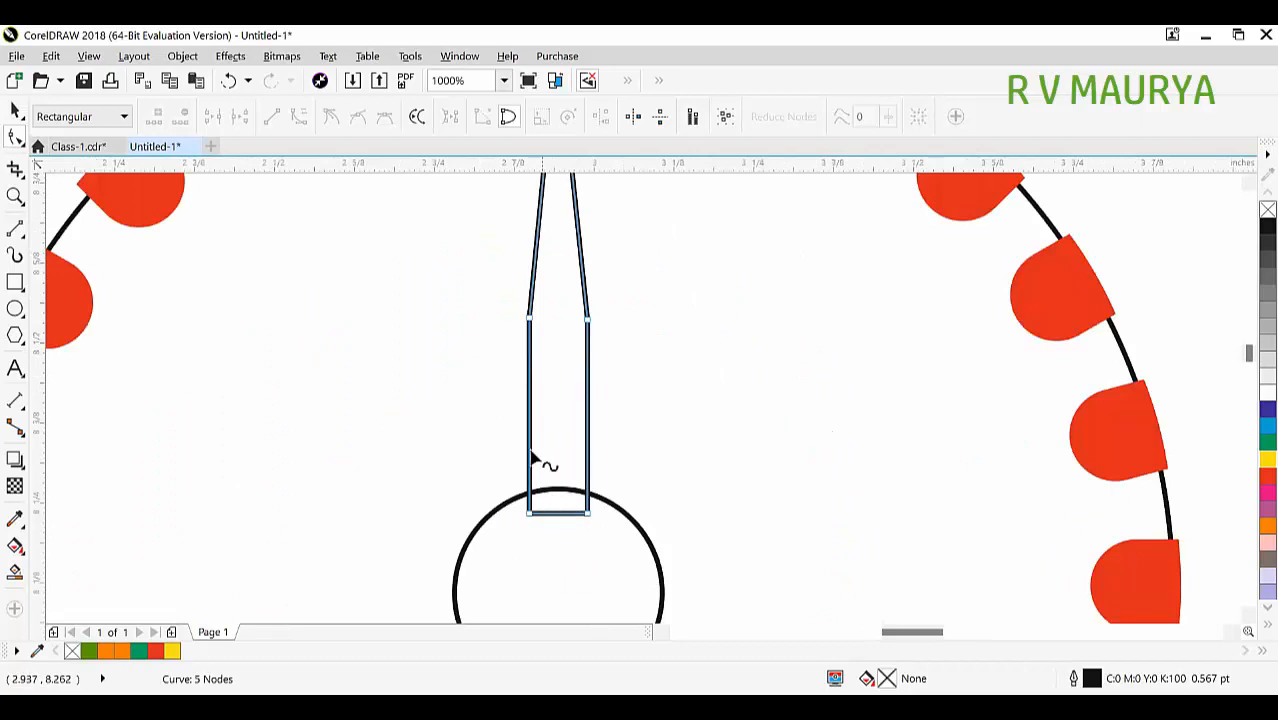
pyautogui.doubleClick(558, 514)
pyautogui.click(530, 514)
pyautogui.click(182, 117)
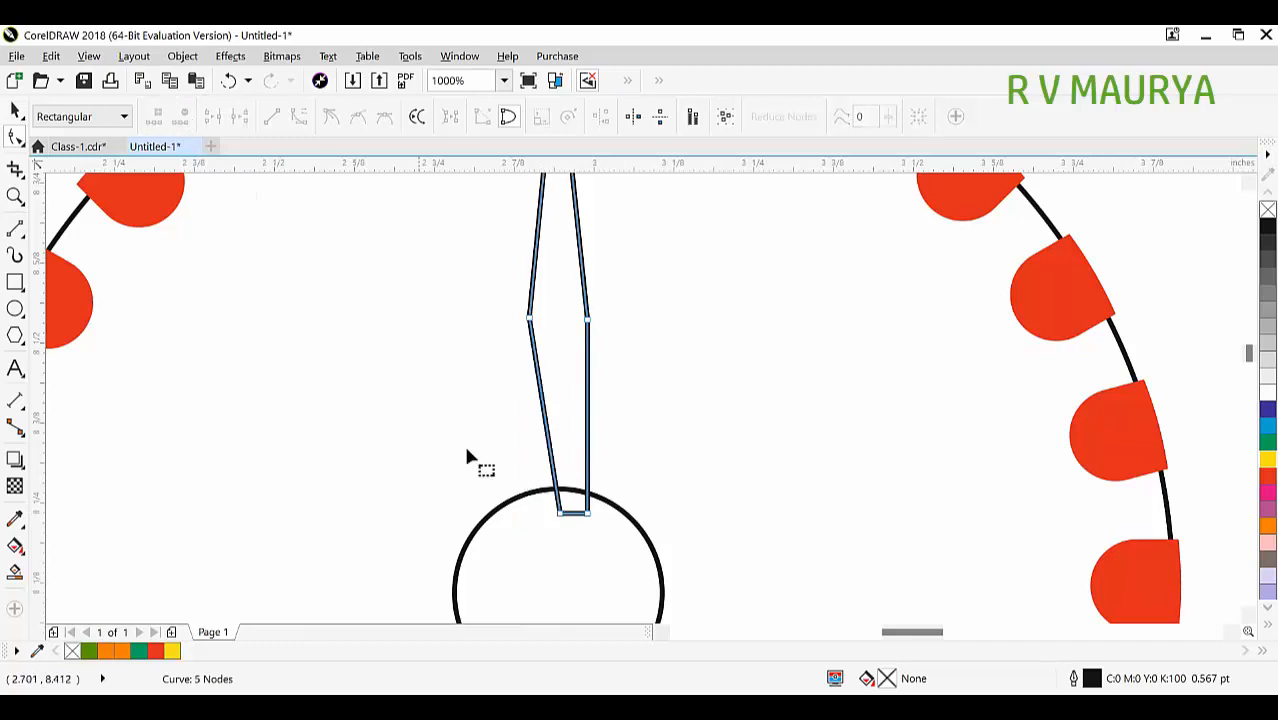
pyautogui.click(566, 514)
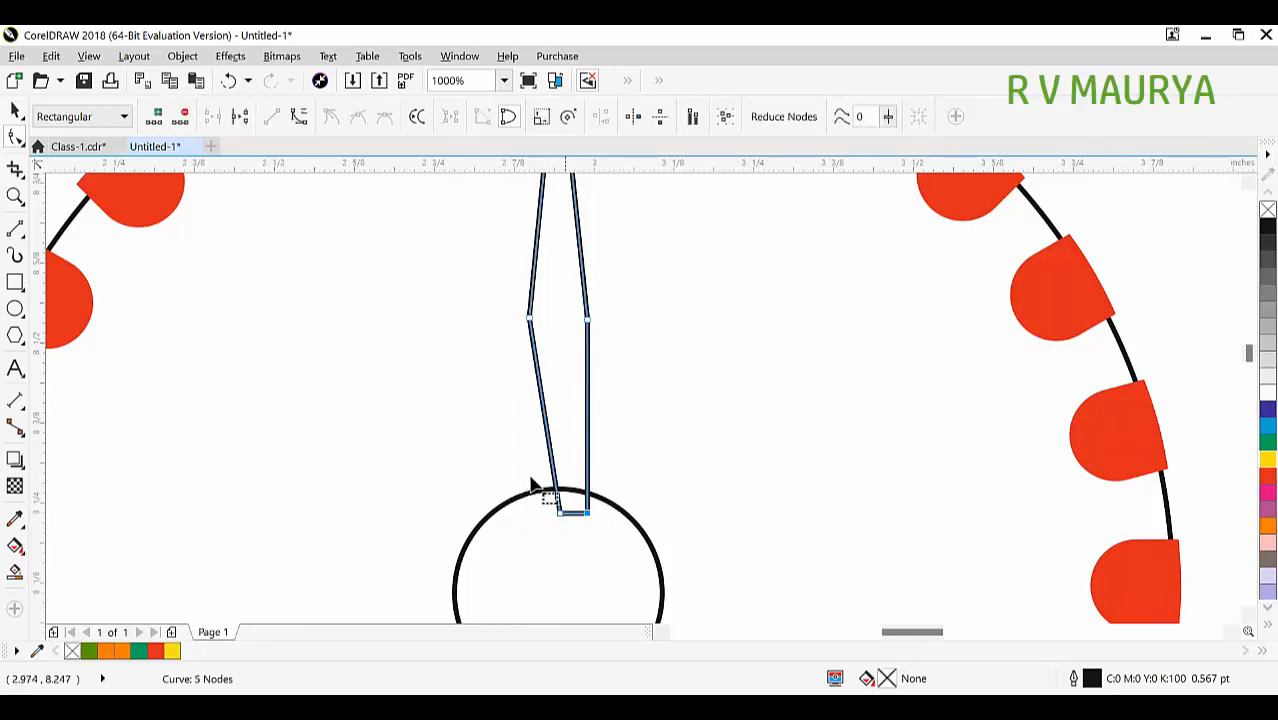
pyautogui.click(185, 120)
pyautogui.press('space')
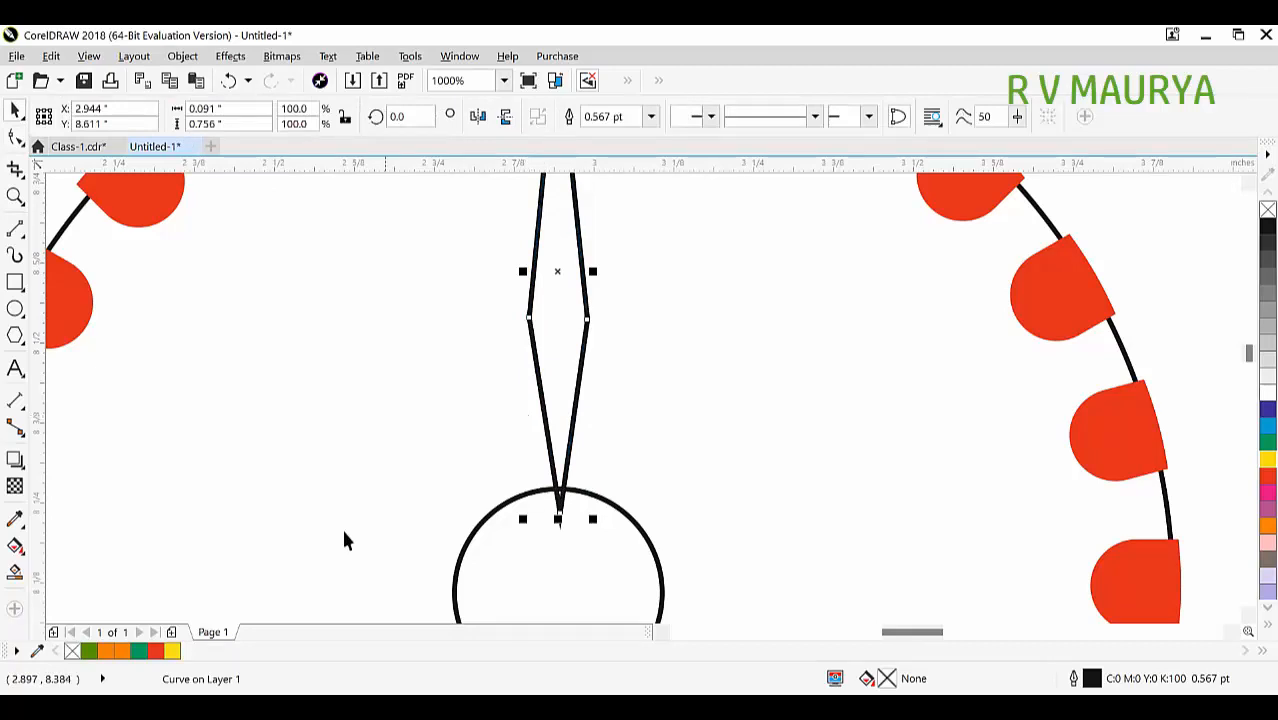
# Narrow the diamond-shaped spoke to about 0.076 inches wide.
pyautogui.scroll(-1, 524, 476)
pyautogui.press('z')
pyautogui.moveTo(452, 259); pyautogui.dragTo(795, 539)
pyautogui.press('space')
pyautogui.moveTo(575, 393); pyautogui.dragTo(575, 414)
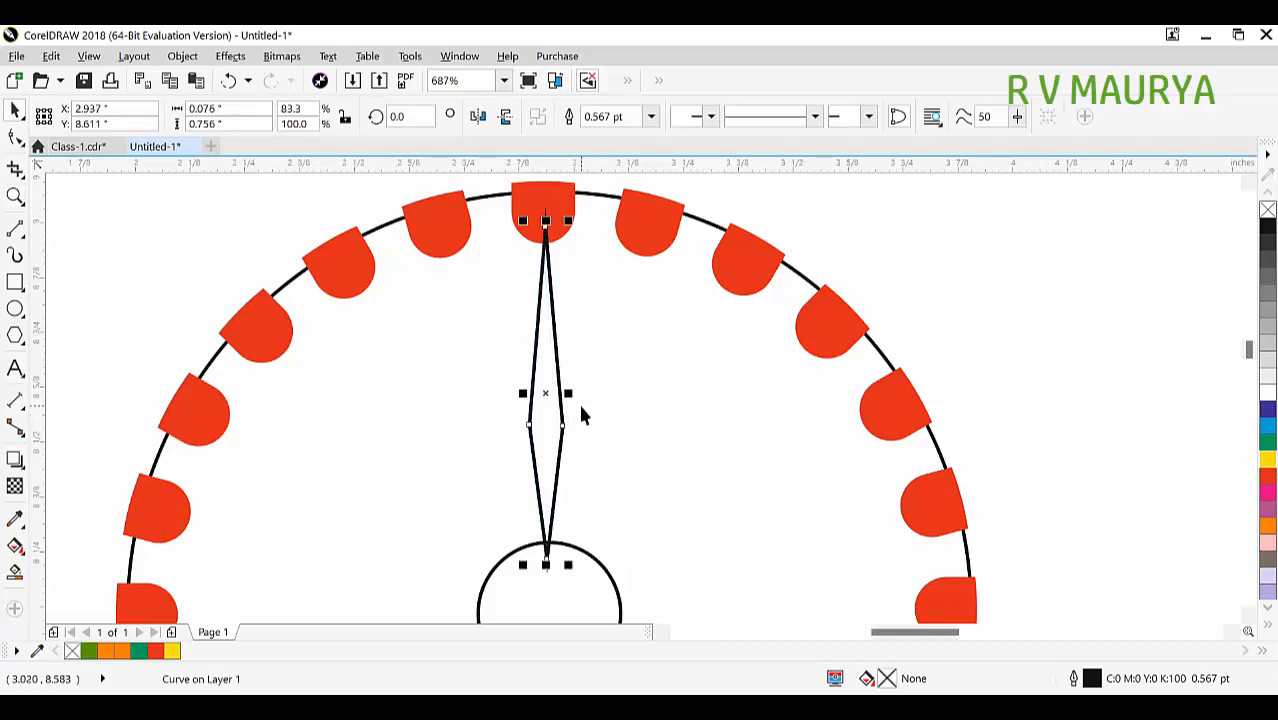
# Fill the spoke dark blue with no outline and shorten it about its centre to about 0.663 inches high.
pyautogui.click(1265, 410)
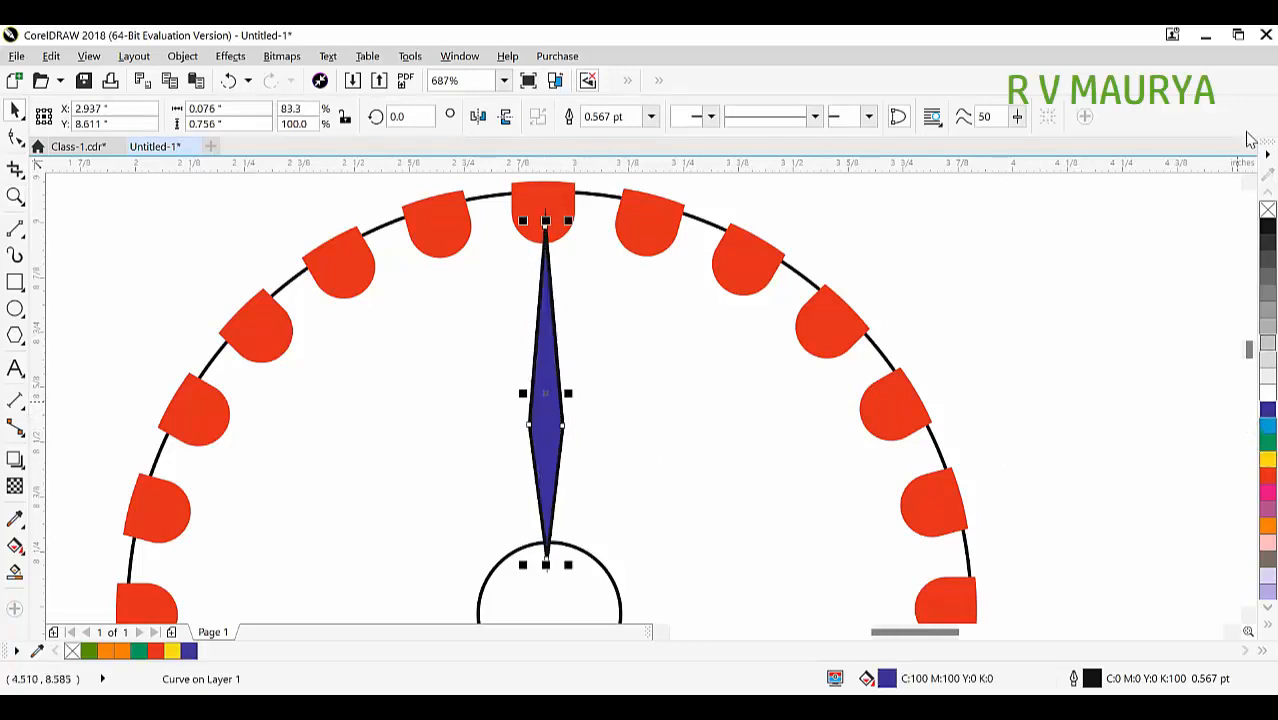
pyautogui.rightClick(1267, 210)
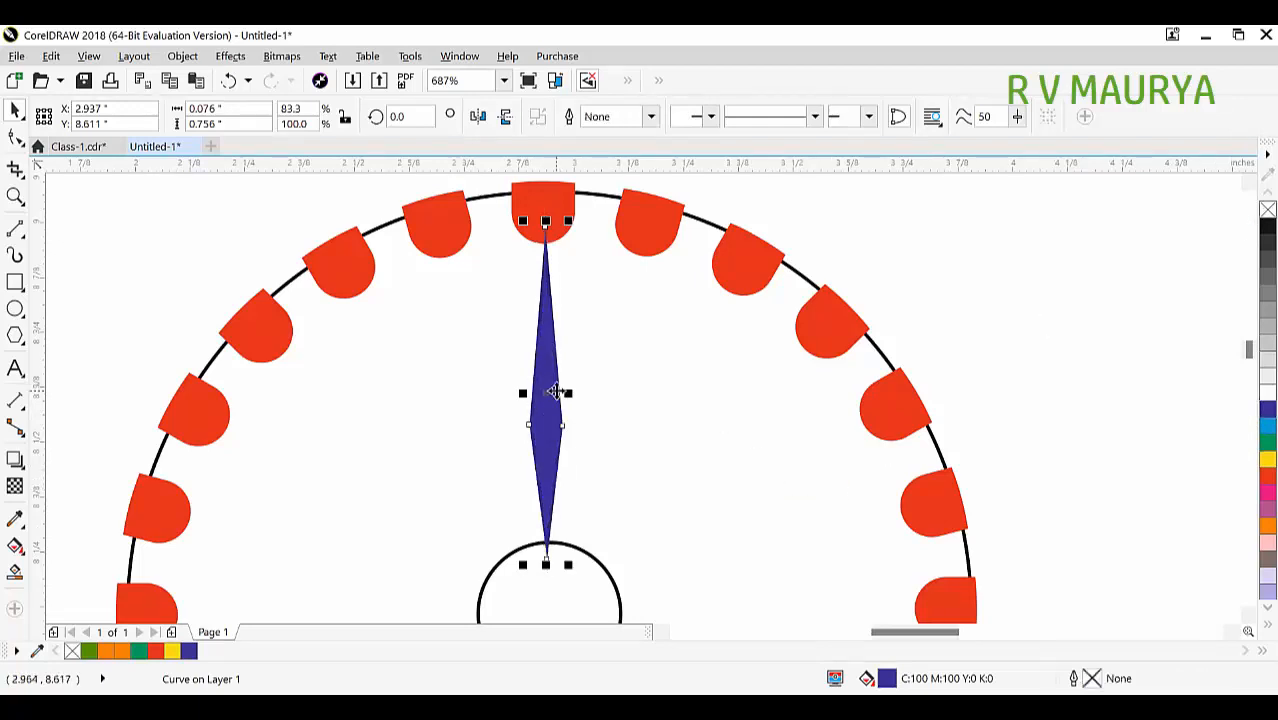
pyautogui.moveTo(552, 569); pyautogui.dragTo(555, 555)
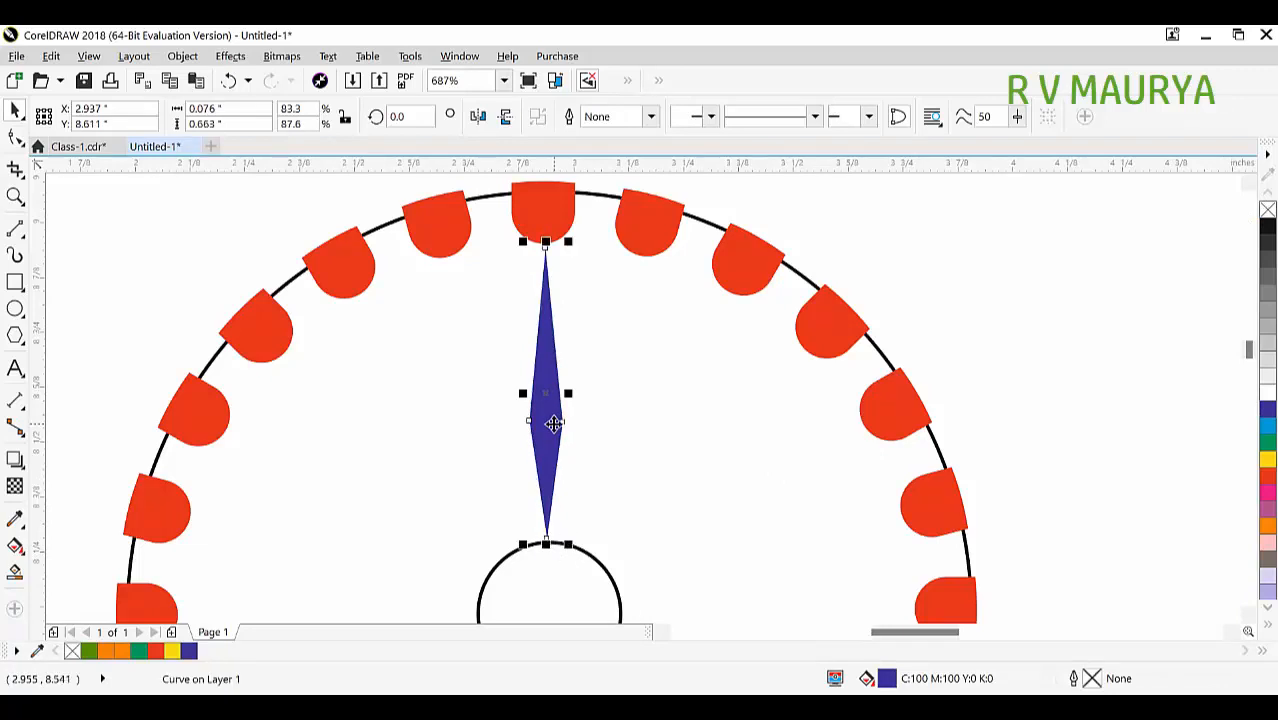
# Move the spoke's rotation centre to the hub circle's centre and rotate the spoke about 7 degrees clockwise.
pyautogui.scroll(-2, 553, 400)
pyautogui.scroll(-2, 561, 364)
pyautogui.scroll(3, 556, 371)
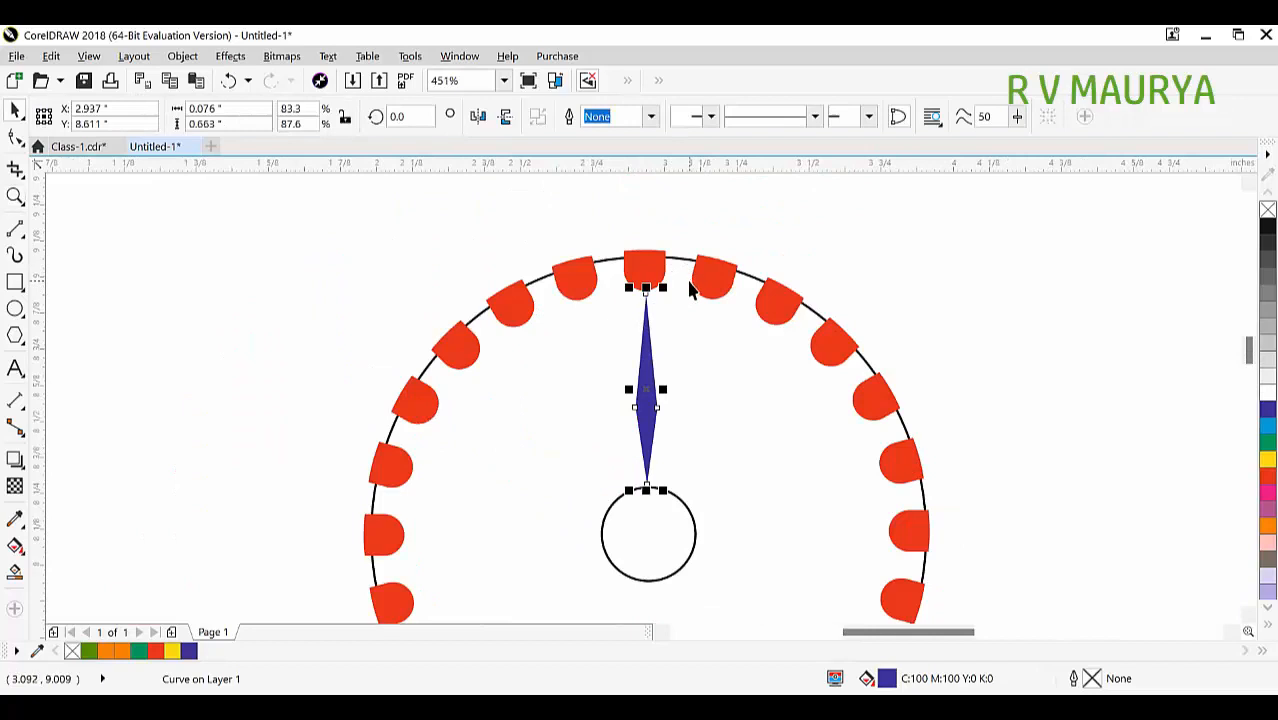
pyautogui.click(646, 395)
pyautogui.moveTo(646, 392)
pyautogui.mouseDown()
pyautogui.moveTo(645, 540)
pyautogui.moveTo(649, 530)
pyautogui.mouseUp()
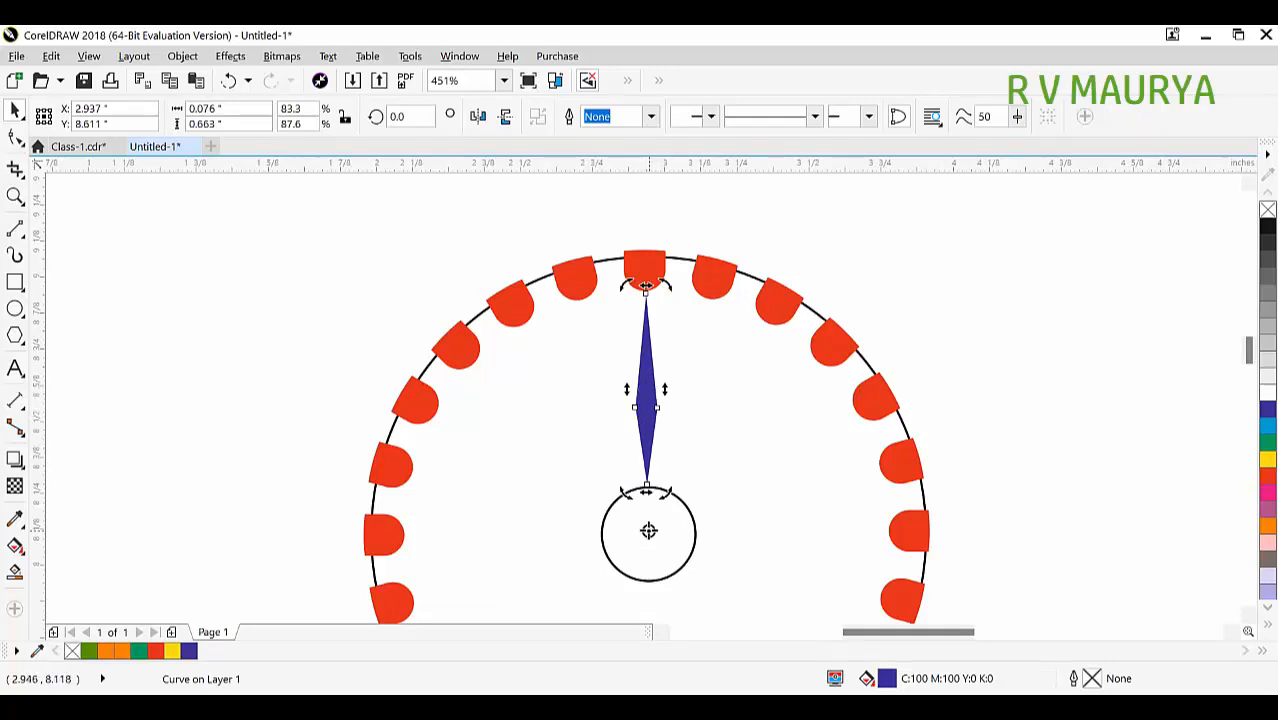
pyautogui.moveTo(668, 287); pyautogui.dragTo(688, 305)
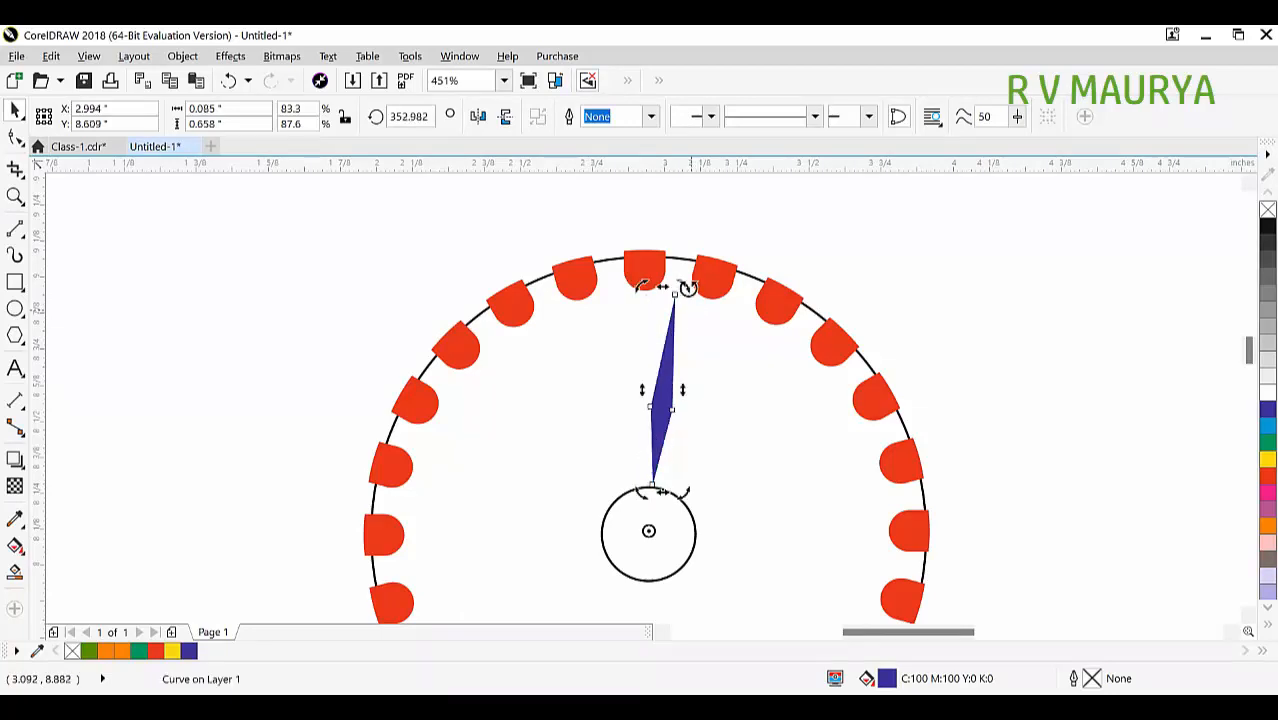
# Extend the spoke's outer tip node outward between the two red shapes, making the spoke about 0.738 inches high.
pyautogui.scroll(4, 676, 305)
pyautogui.press('F10')
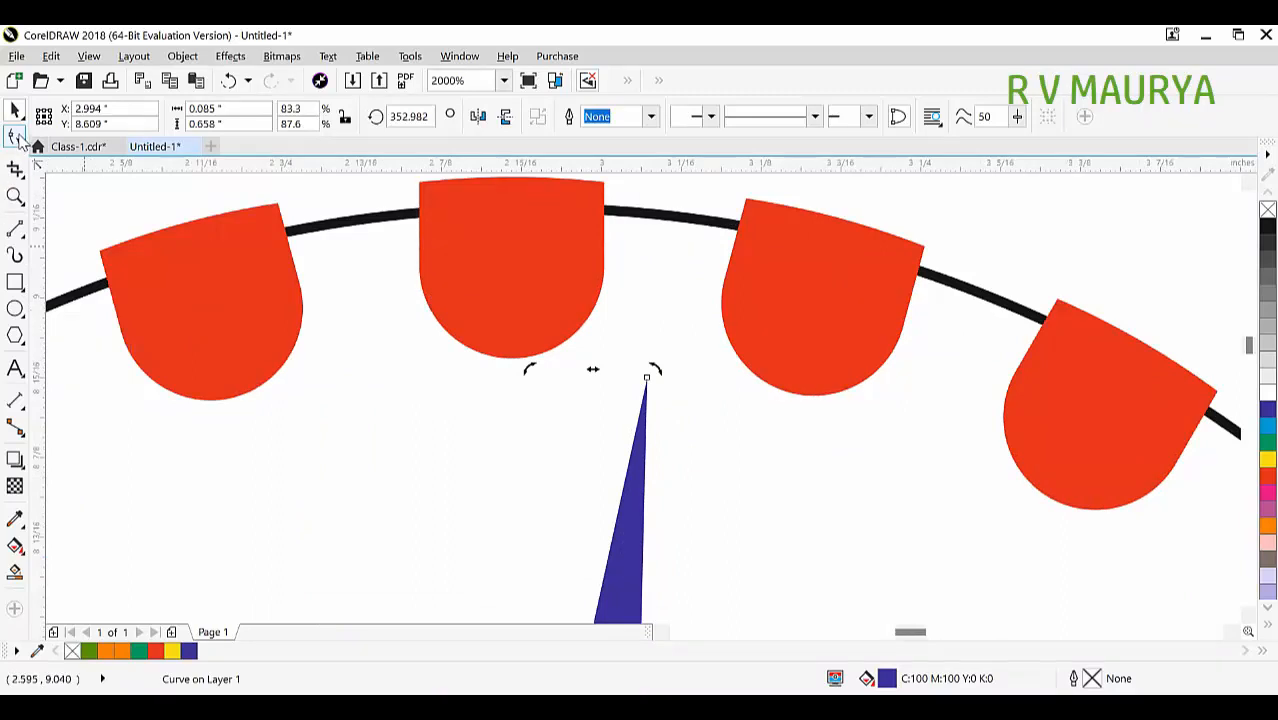
pyautogui.moveTo(672, 404); pyautogui.dragTo(664, 280)
pyautogui.scroll(-5, 665, 284)
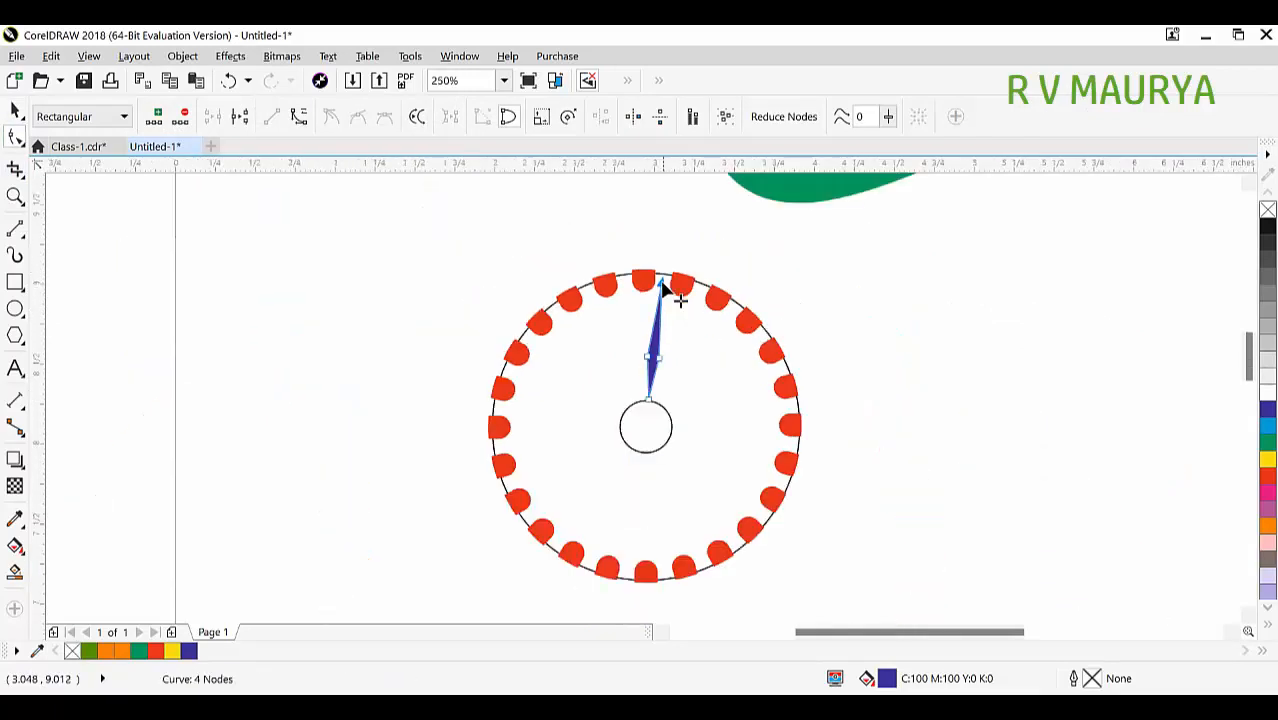
pyautogui.press('space')
pyautogui.press('Escape')
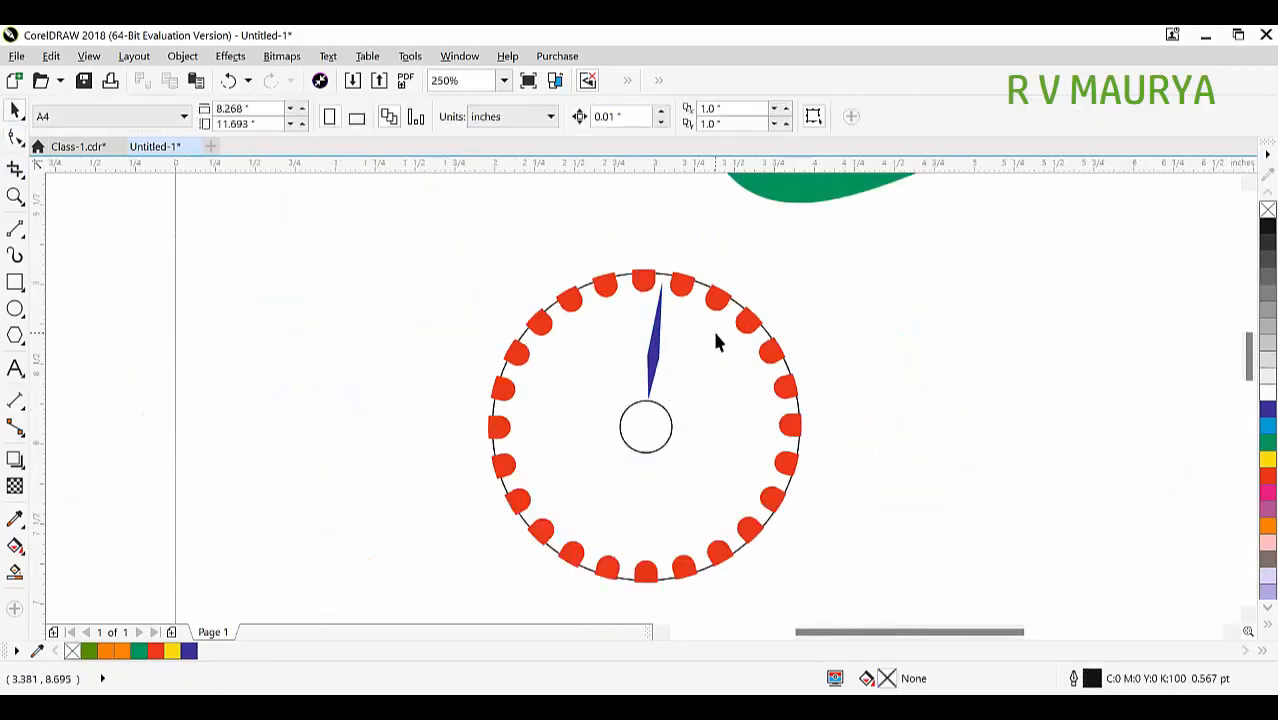
# Rotate a copy of the blue spoke 15 degrees clockwise about the hub's centre.
pyautogui.scroll(2, 715, 341)
pyautogui.click(590, 363)
pyautogui.click(596, 357)
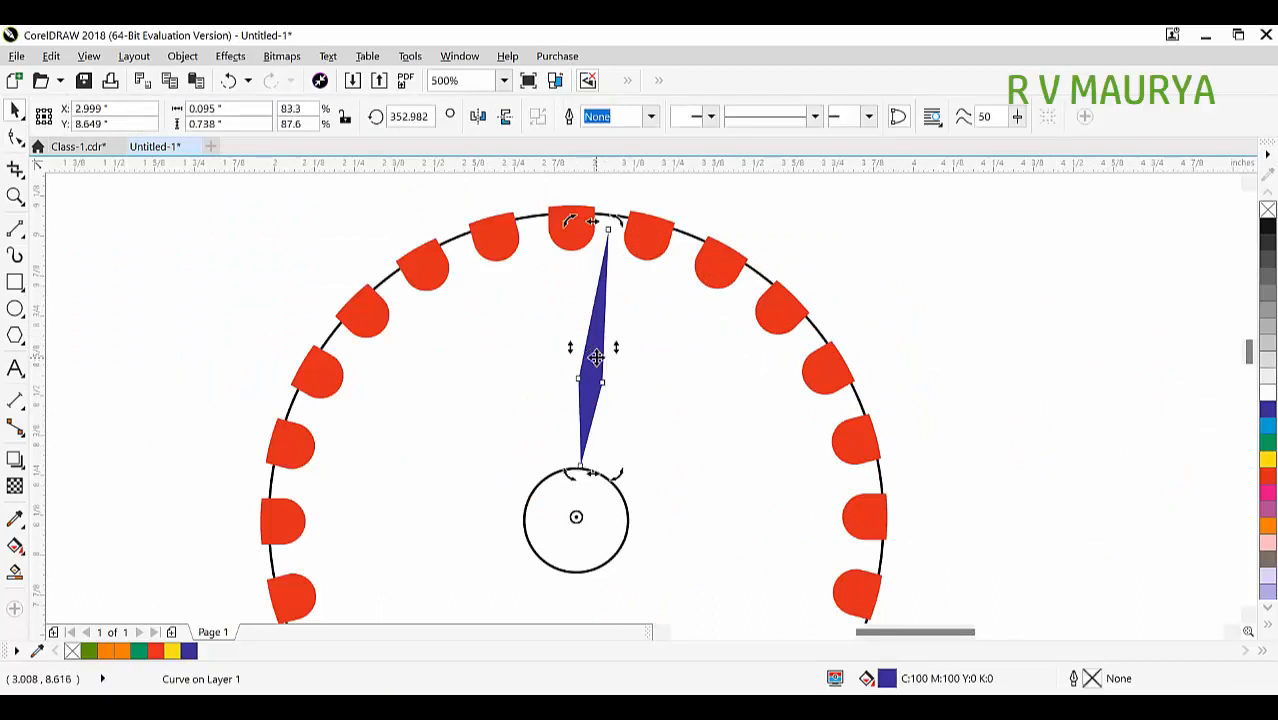
pyautogui.scroll(2, 580, 552)
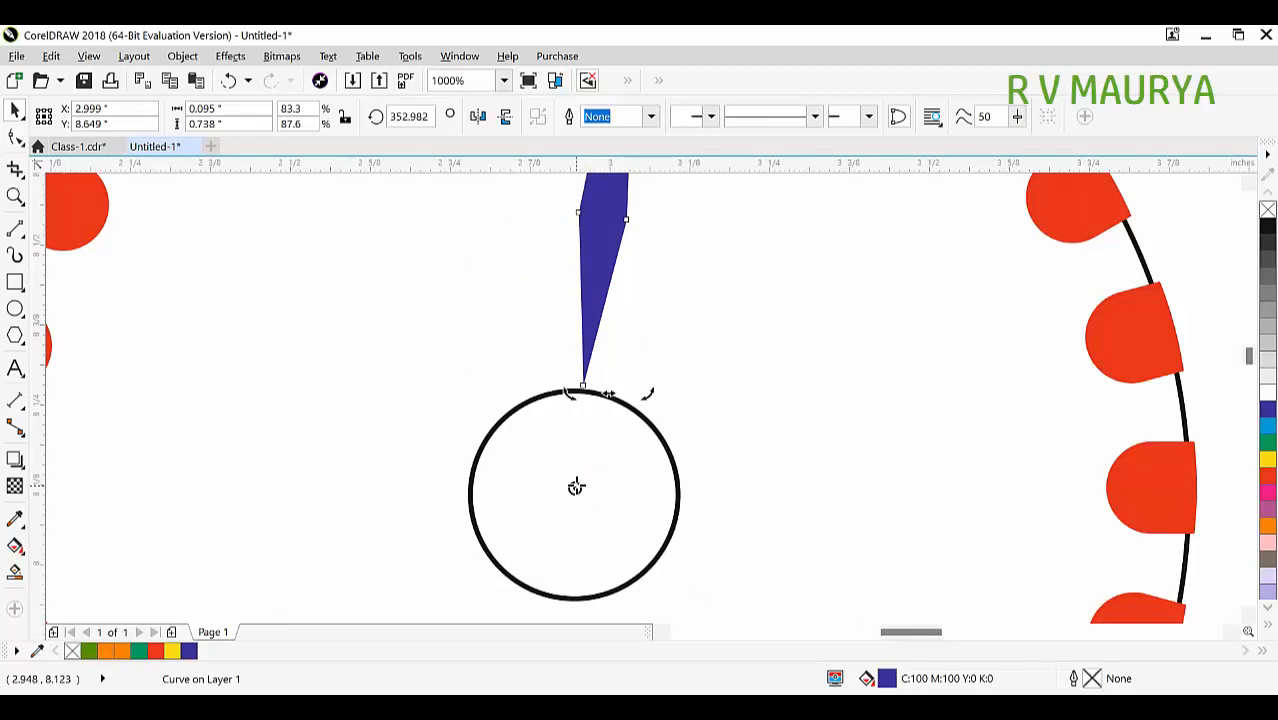
pyautogui.scroll(-2, 576, 487)
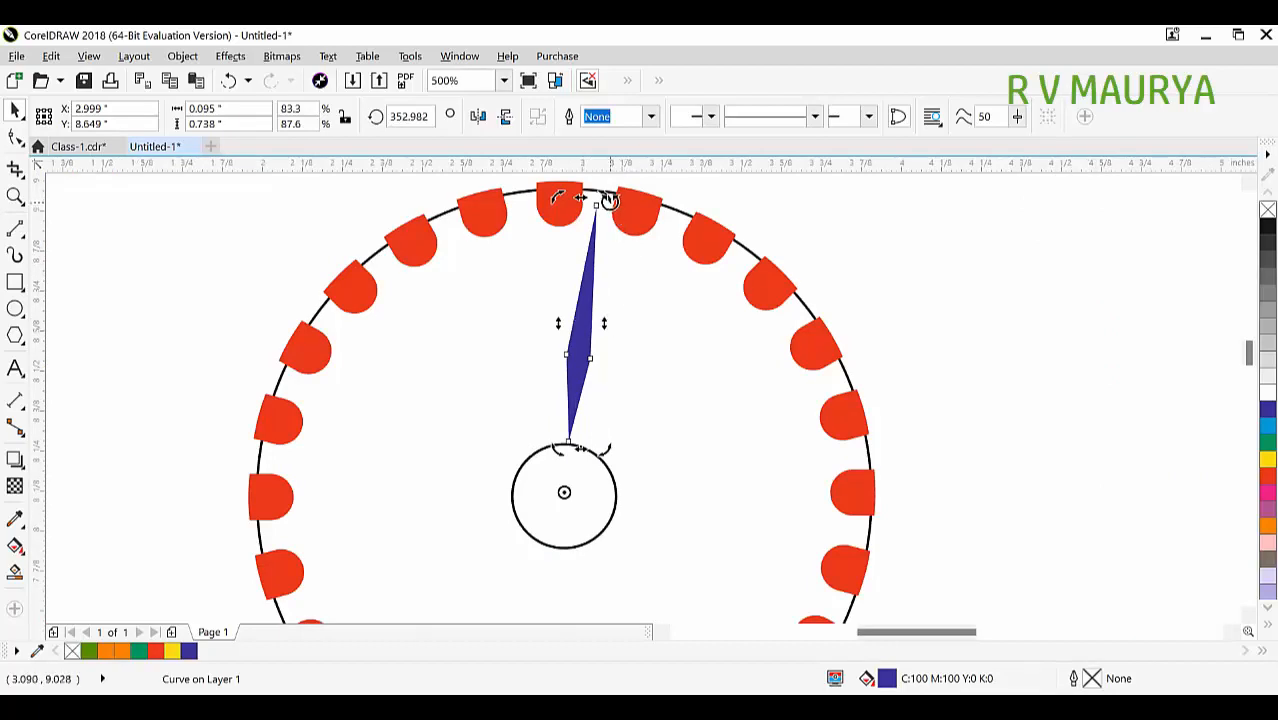
pyautogui.moveTo(605, 194); pyautogui.dragTo(680, 249)
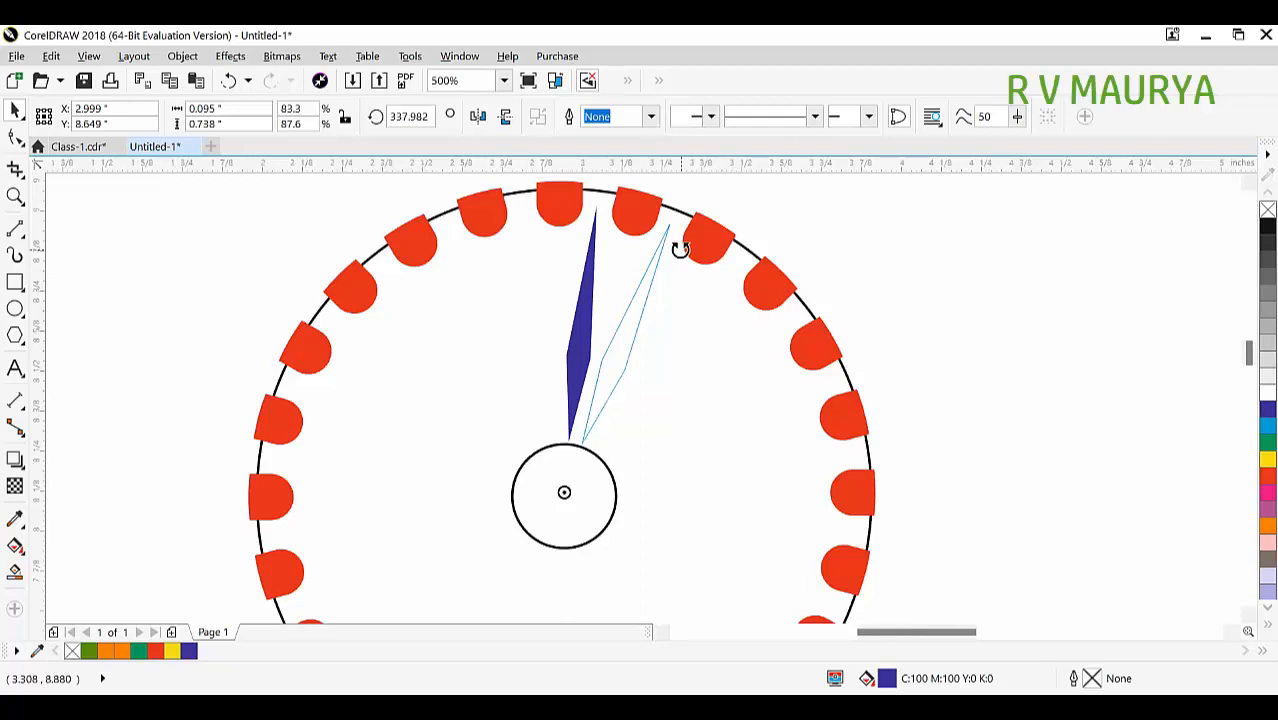
pyautogui.rightClick(680, 249)
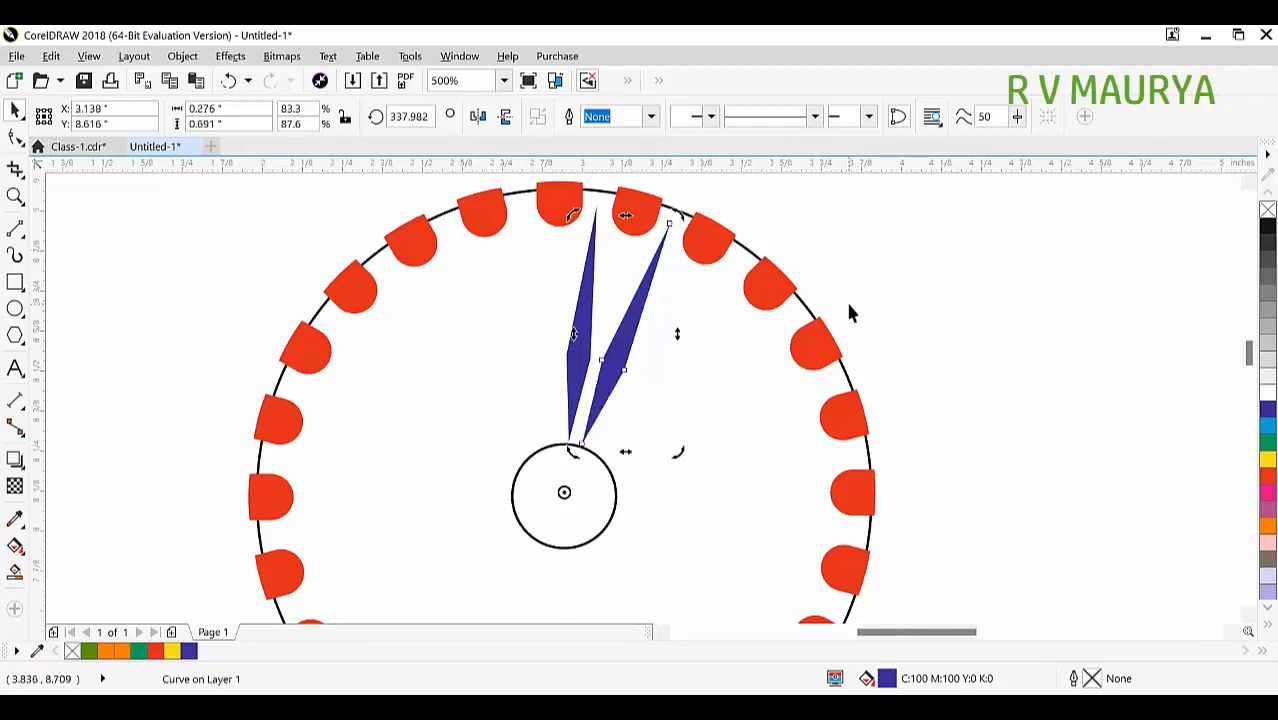
# Repeat the 15-degree rotated copy until 24 blue spokes fill the full circle, and deselect the last one.
pyautogui.hotkey('ctrl', 'r')
pyautogui.hotkey('ctrl', 'r')
pyautogui.hotkey('ctrl', 'r')
pyautogui.hotkey('ctrl', 'r')
pyautogui.hotkey('ctrl', 'r')
pyautogui.hotkey('ctrl', 'r')
pyautogui.hotkey('ctrl', 'r')
pyautogui.hotkey('ctrl', 'r')
pyautogui.hotkey('ctrl', 'r')
pyautogui.hotkey('ctrl', 'r')
pyautogui.hotkey('ctrl', 'r')
pyautogui.hotkey('ctrl', 'r')
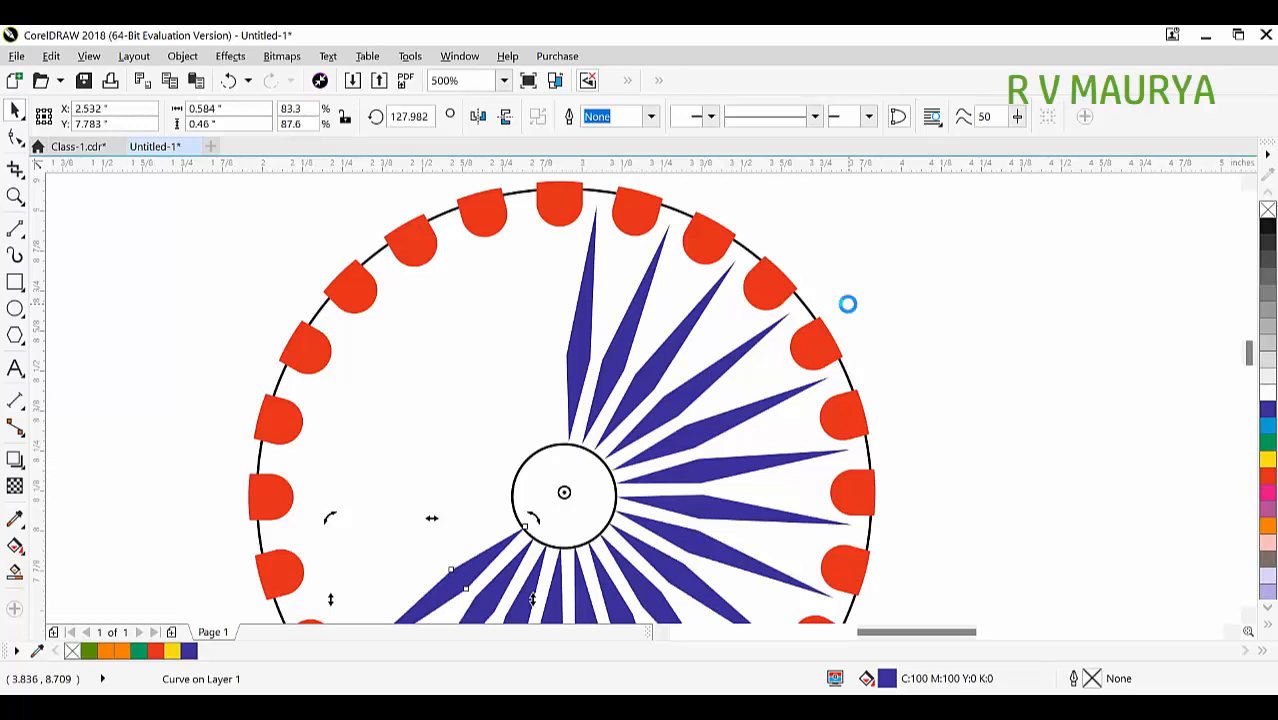
pyautogui.hotkey('ctrl', 'r')
pyautogui.hotkey('ctrl', 'r')
pyautogui.hotkey('ctrl', 'r')
pyautogui.hotkey('ctrl', 'r')
pyautogui.hotkey('ctrl', 'r')
pyautogui.hotkey('ctrl', 'r')
pyautogui.hotkey('ctrl', 'r')
pyautogui.hotkey('ctrl', 'r')
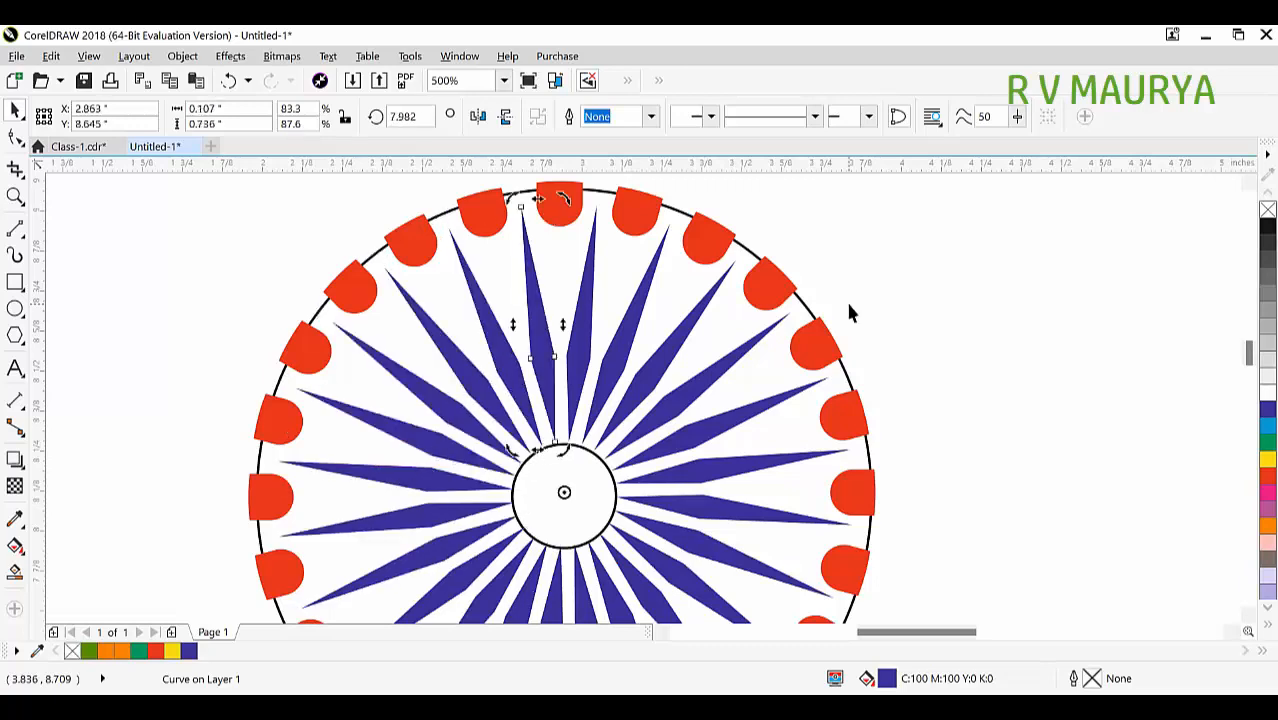
pyautogui.click(933, 368)
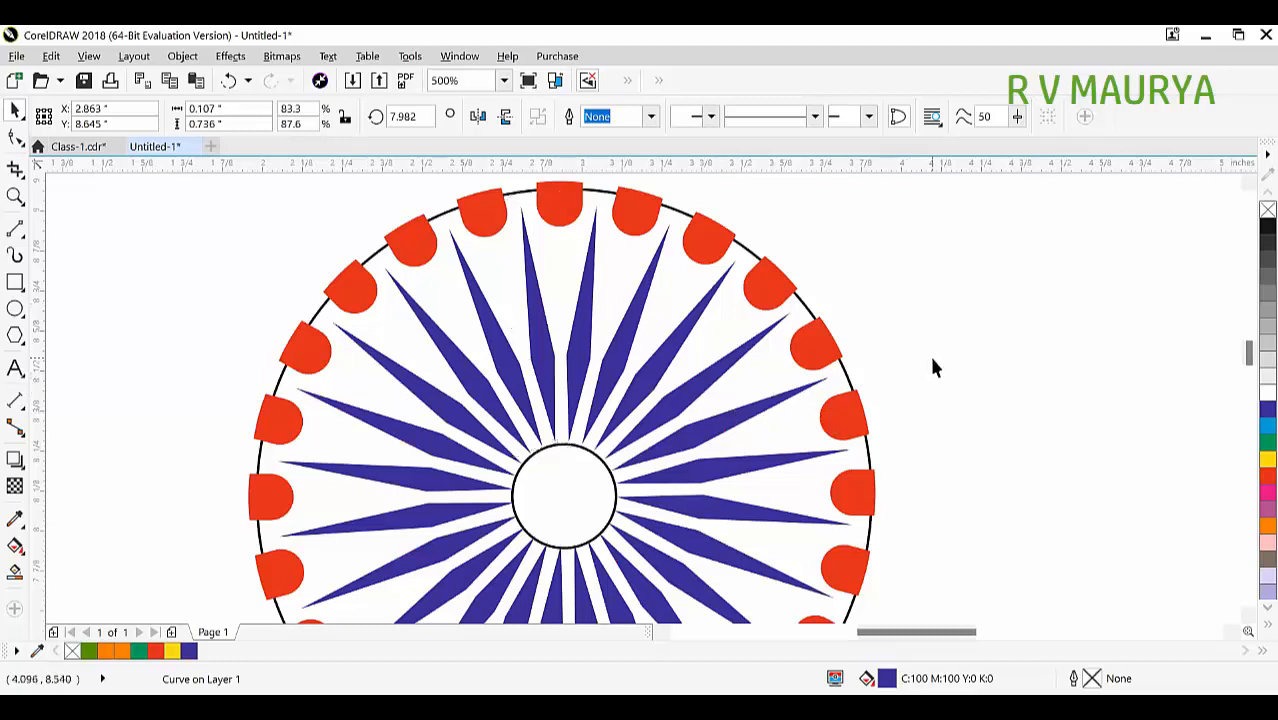
# Fill the small hub circle dark blue and remove its outline.
pyautogui.scroll(-2, 490, 330)
pyautogui.scroll(4, 490, 400)
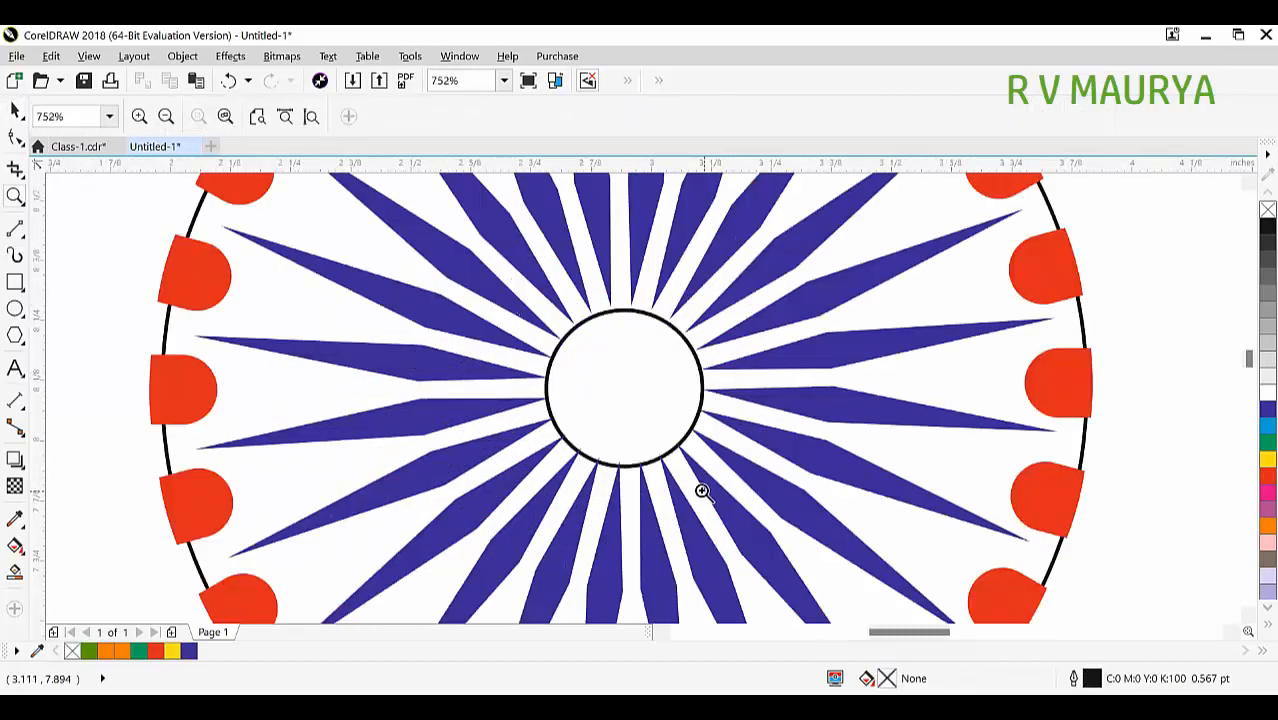
pyautogui.click(618, 395)
pyautogui.moveTo(685, 374); pyautogui.dragTo(774, 364)
pyautogui.hotkey('ctrl', 'z')
pyautogui.click(1268, 409)
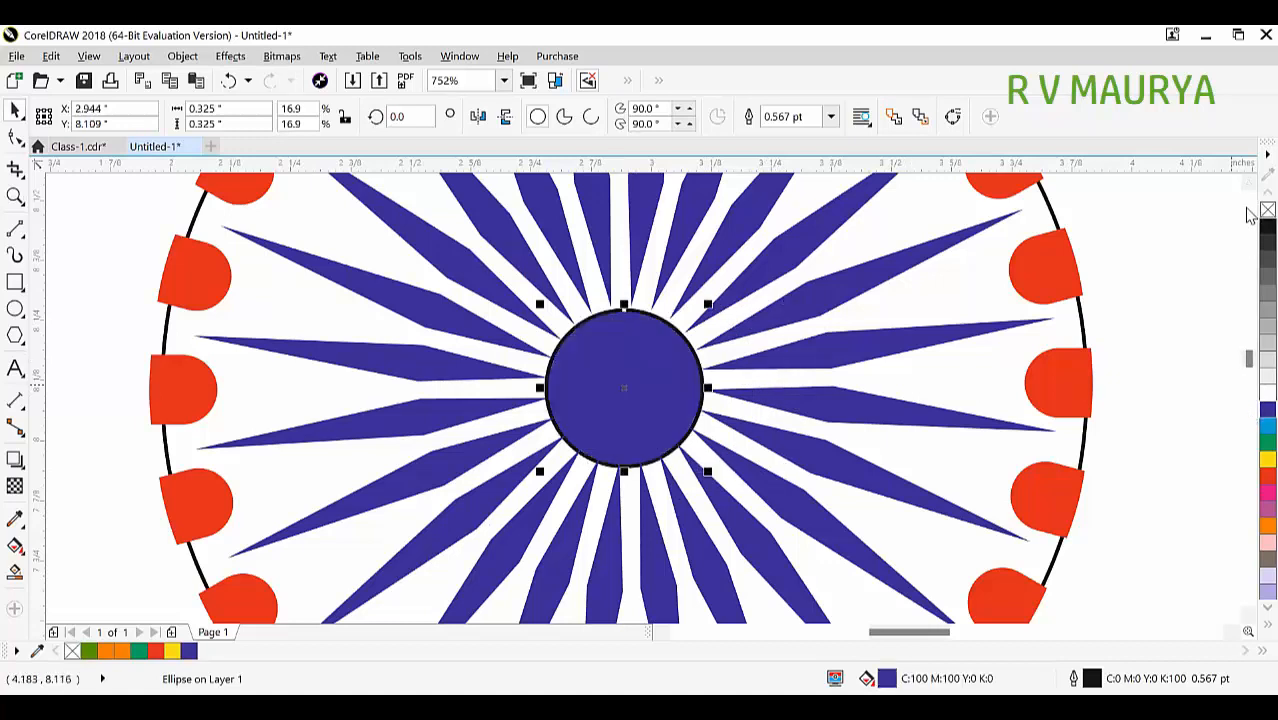
# Cut the large thin outer circle out of the wheel.
pyautogui.scroll(-3, 620, 390)
pyautogui.press('z')
pyautogui.moveTo(522, 209); pyautogui.dragTo(913, 443)
pyautogui.press('space')
pyautogui.click(776, 330)
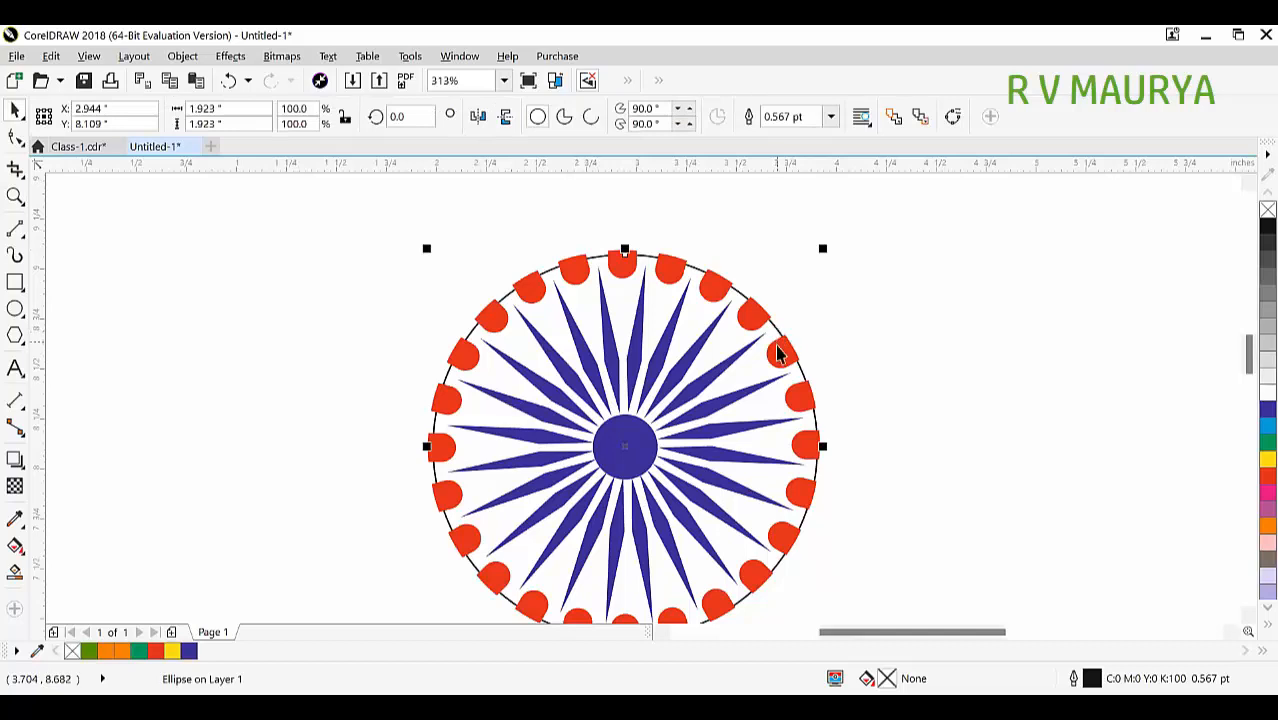
pyautogui.press('Delete')
# Fill all the wheel's pieces, including the red rim shapes, with dark blue.
pyautogui.moveTo(291, 235); pyautogui.dragTo(879, 599)
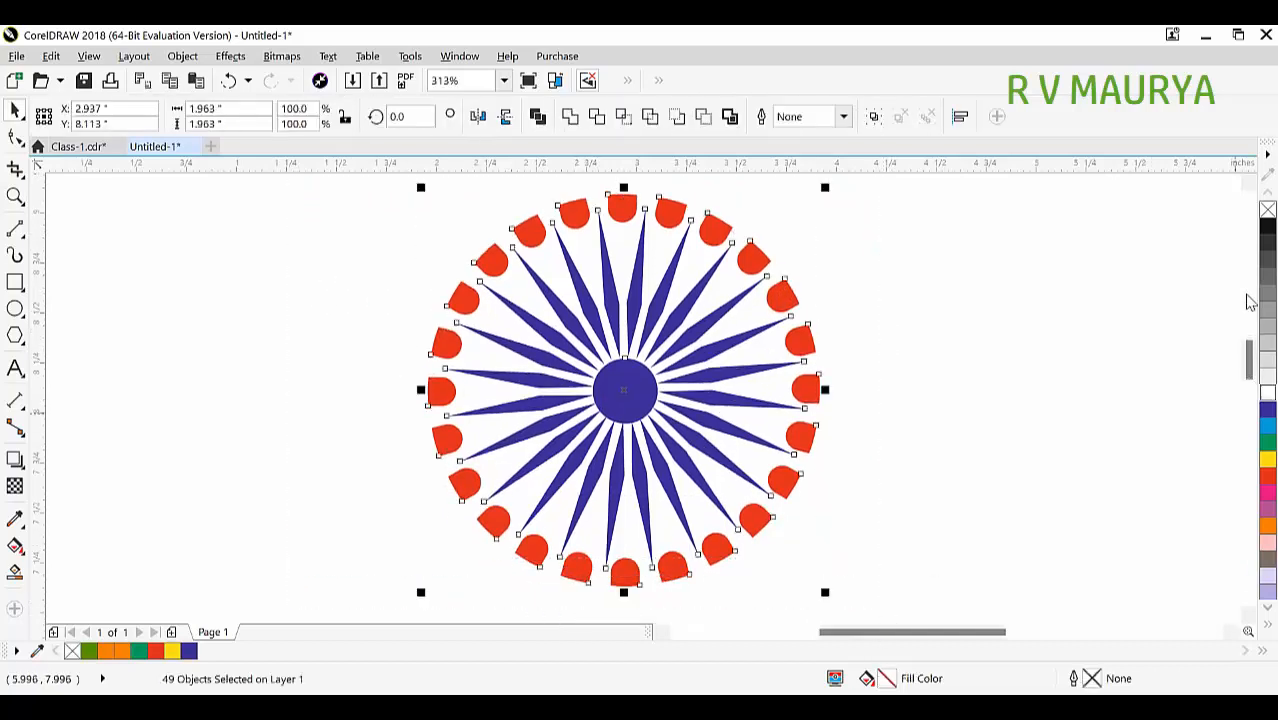
pyautogui.click(1267, 408)
pyautogui.click(1003, 380)
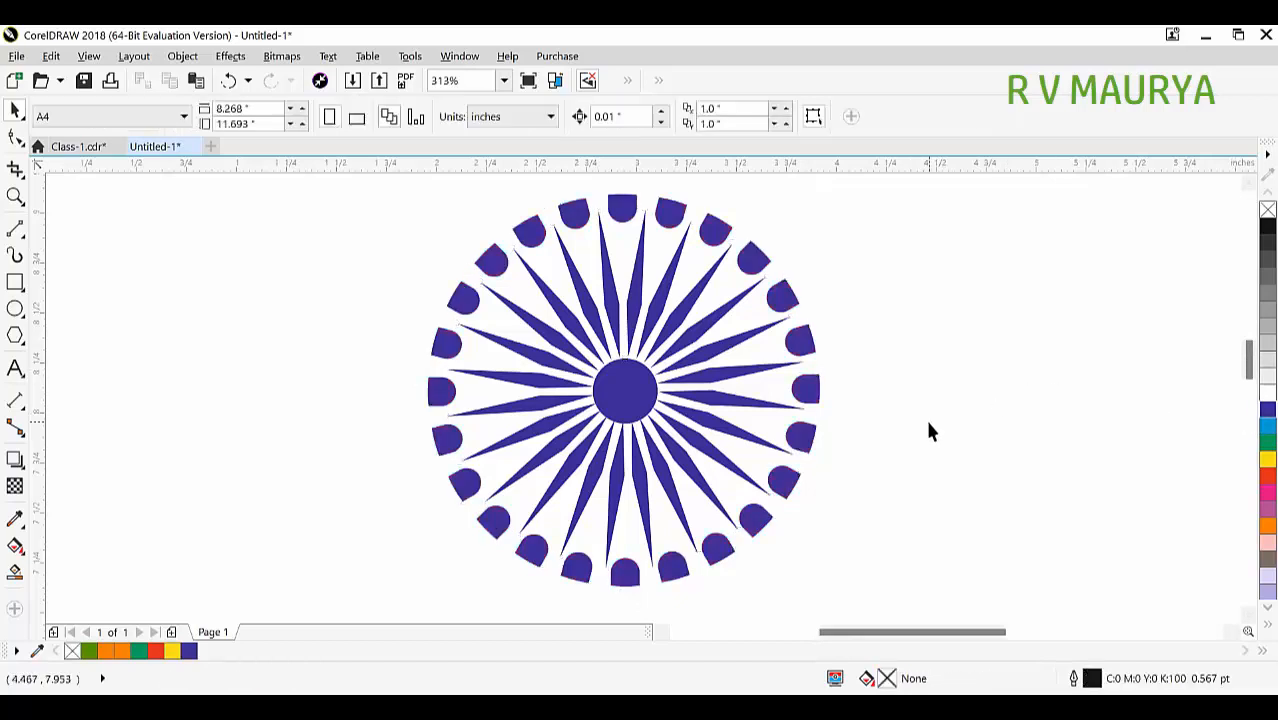
# Weld all the wheel's pieces into one curve, test-move it aside and undo the move.
pyautogui.scroll(-3, 779, 428)
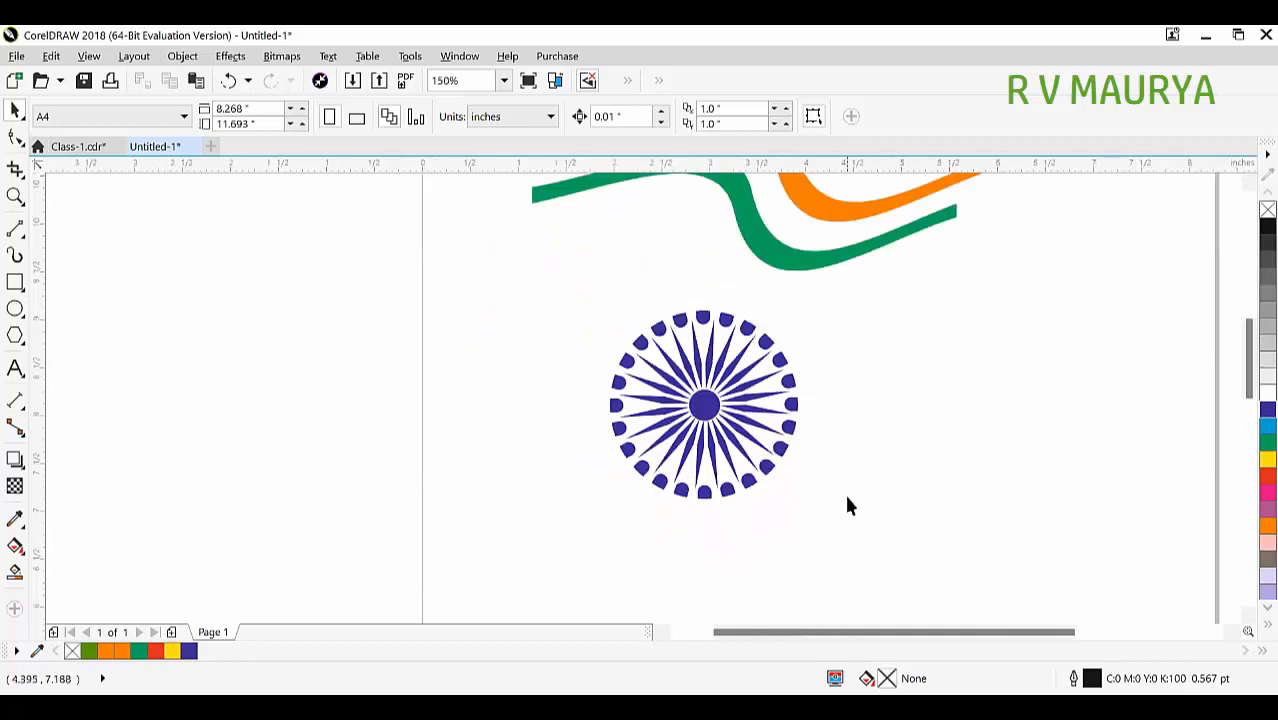
pyautogui.scroll(2, 770, 460)
pyautogui.moveTo(884, 585); pyautogui.dragTo(403, 211)
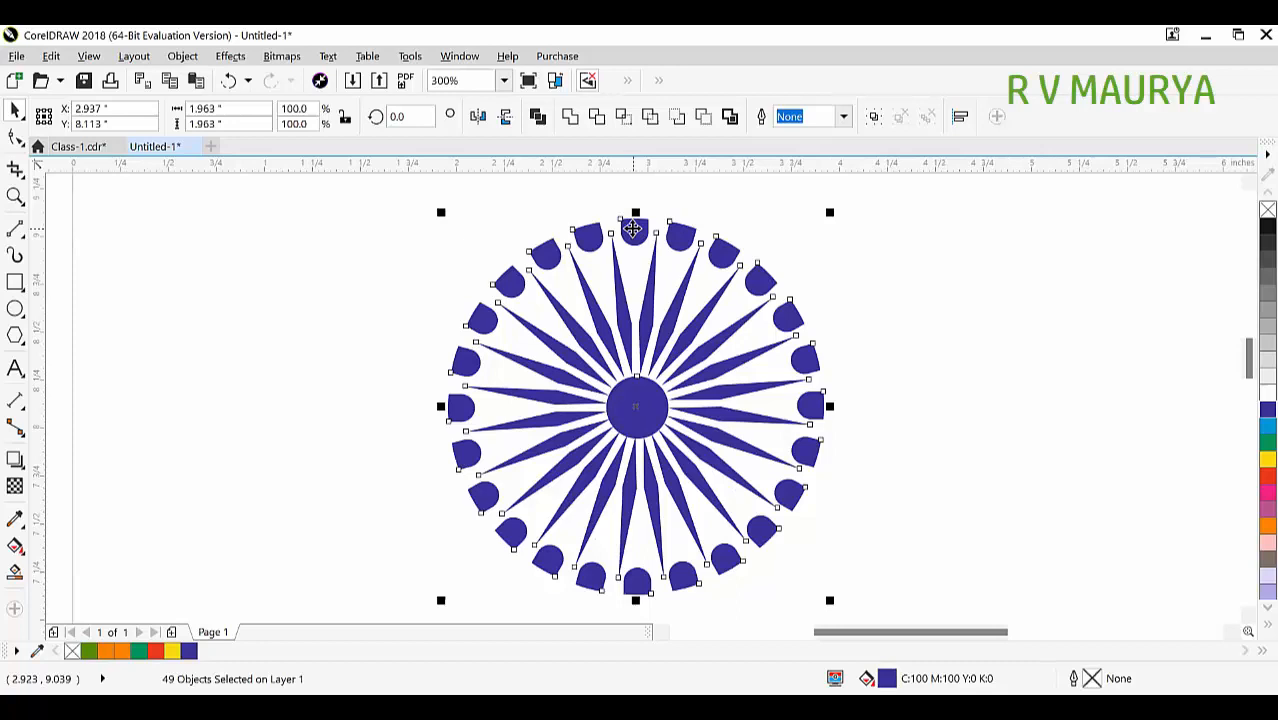
pyautogui.click(569, 117)
pyautogui.moveTo(692, 413); pyautogui.dragTo(924, 430)
pyautogui.hotkey('ctrl', 'z')
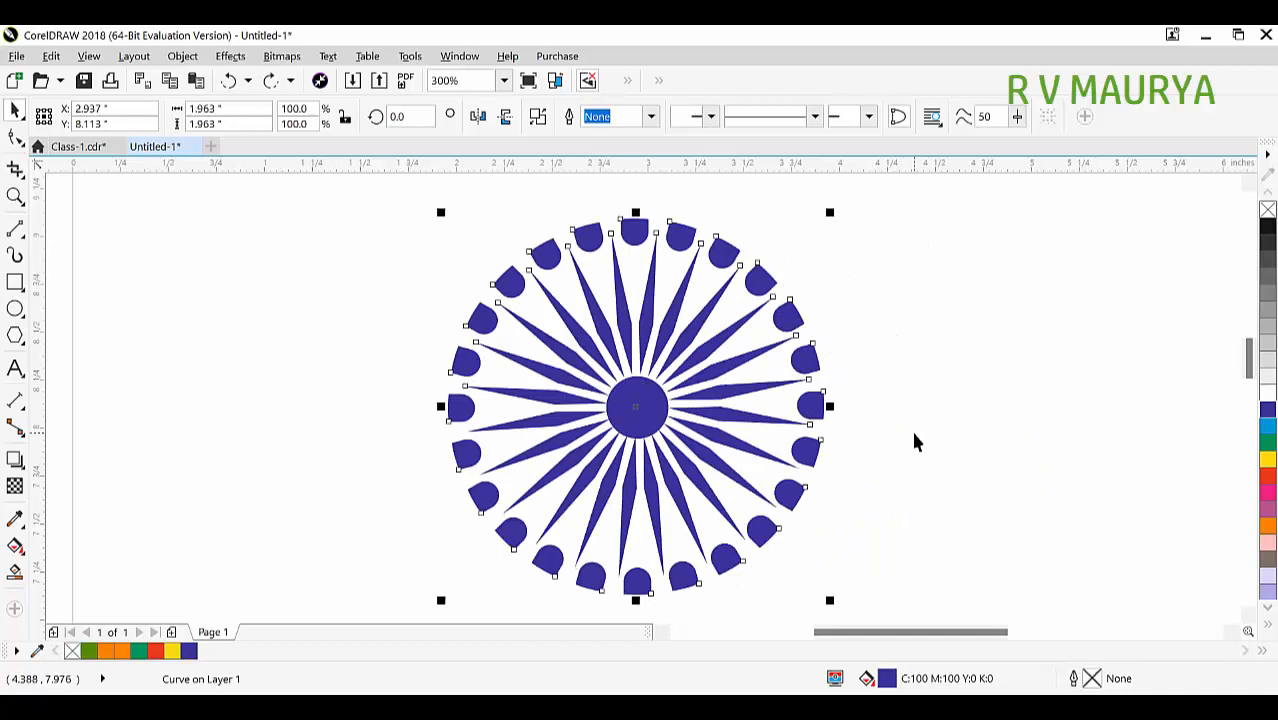
# Paste the thin circle back onto the wheel and add a concentric copy enlarged to 105.4%, about 2.028 in across.
pyautogui.hotkey('ctrl', 'v')
pyautogui.scroll(2, 814, 222)
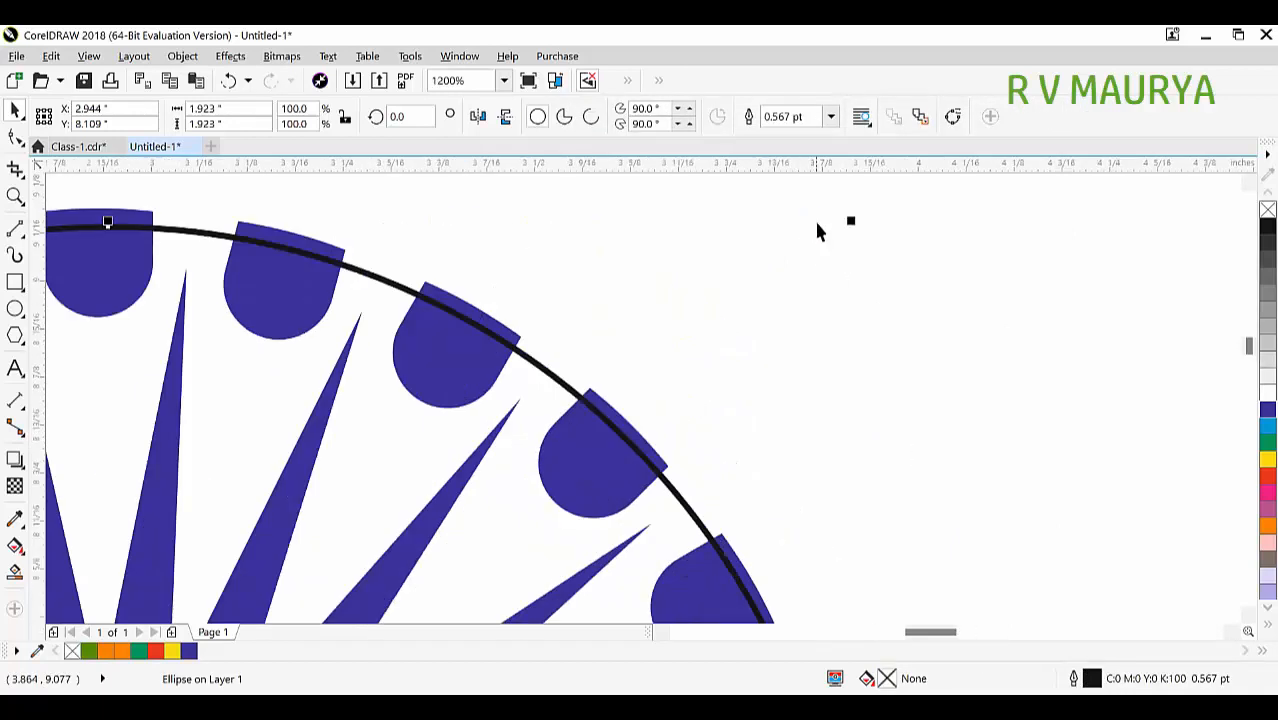
pyautogui.moveTo(849, 221); pyautogui.dragTo(884, 219)
pyautogui.scroll(-1, 822, 265)
pyautogui.scroll(-1, 686, 295)
pyautogui.moveTo(431, 228); pyautogui.dragTo(856, 416)
pyautogui.moveTo(957, 240); pyautogui.dragTo(956, 247)
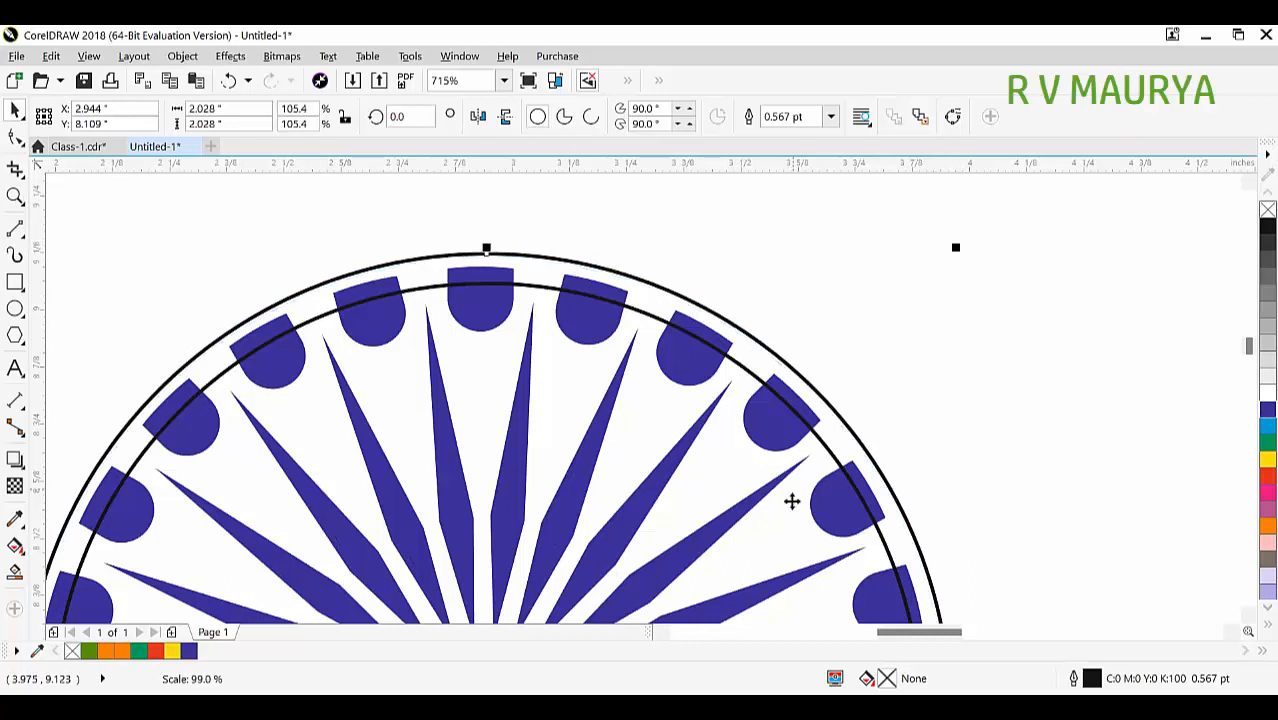
# Combine the two thin circles into a ring, fill it with dark blue and remove its outline.
pyautogui.keyDown('shift'); pyautogui.click(834, 452); pyautogui.keyUp('shift')
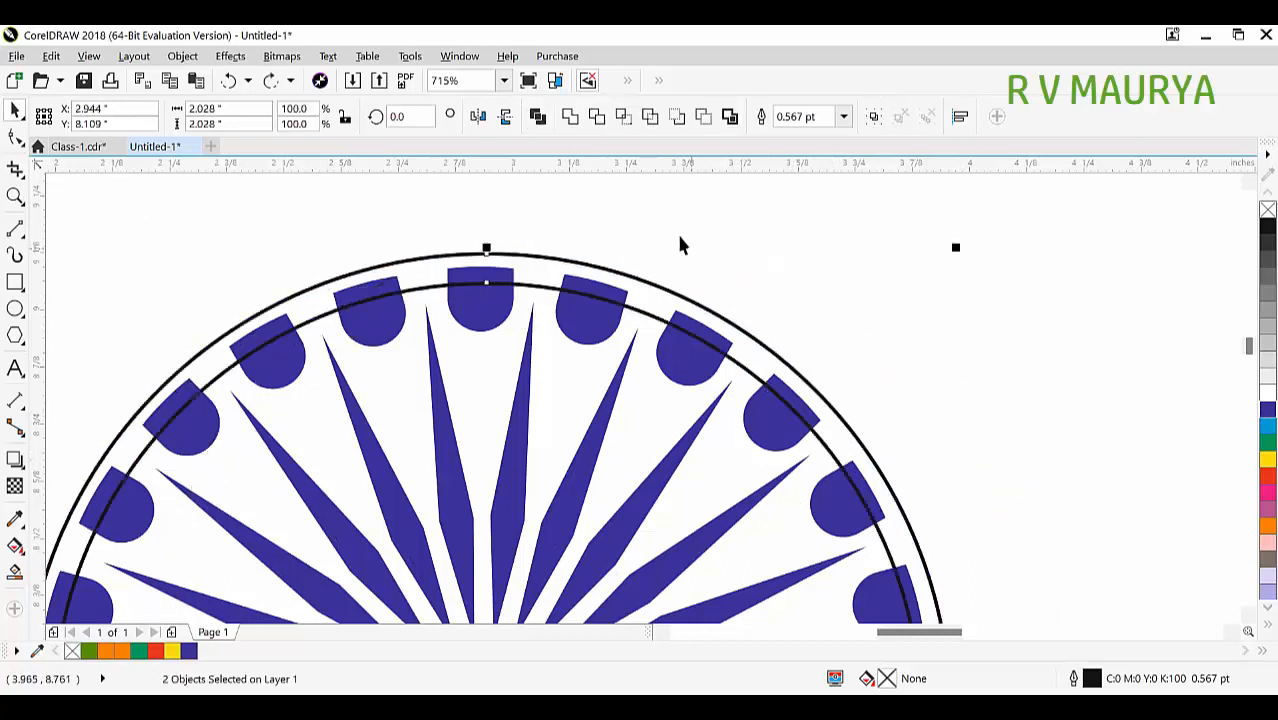
pyautogui.click(570, 117)
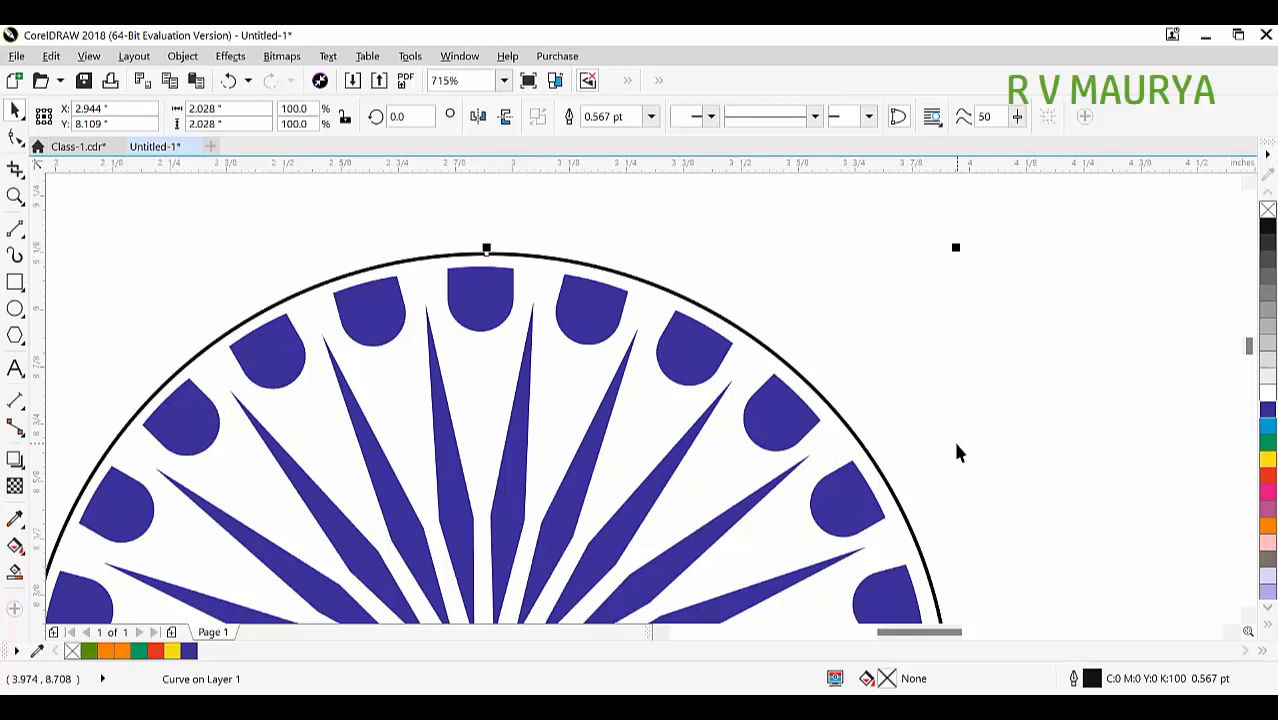
pyautogui.hotkey('ctrl', 'z')
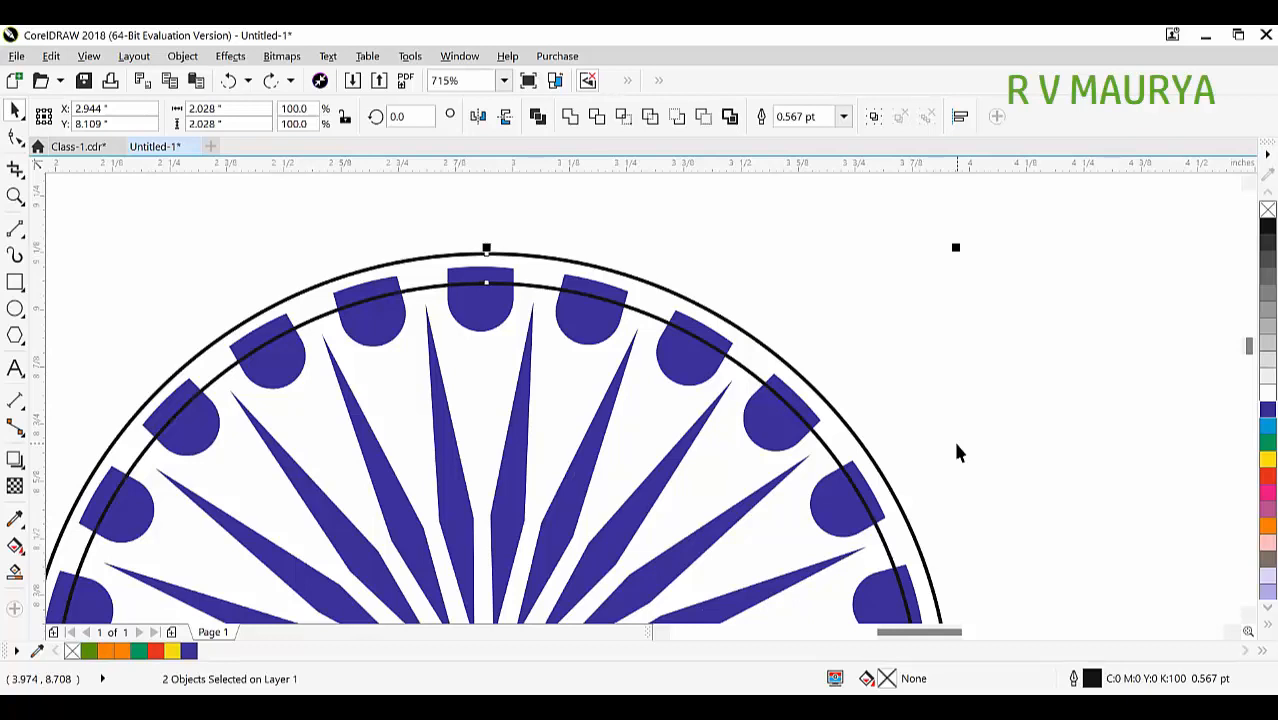
pyautogui.hotkey('ctrl', 'l')
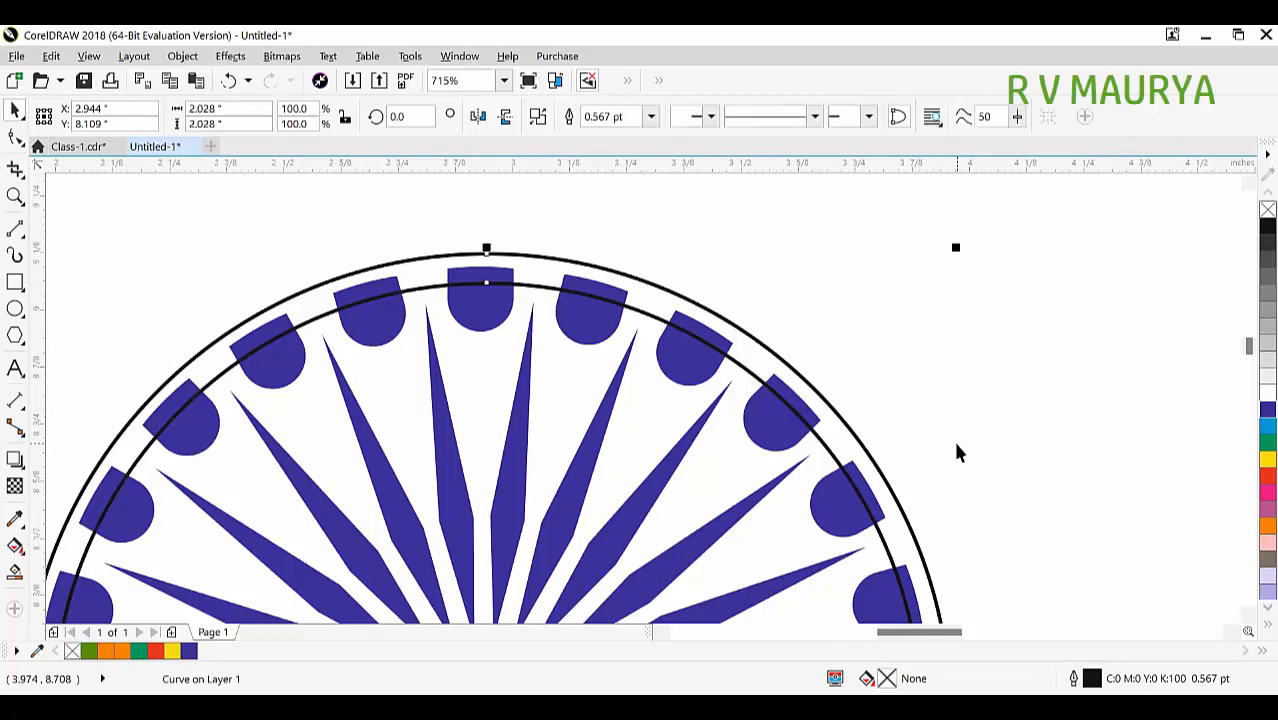
pyautogui.click(1265, 411)
pyautogui.rightClick(1267, 209)
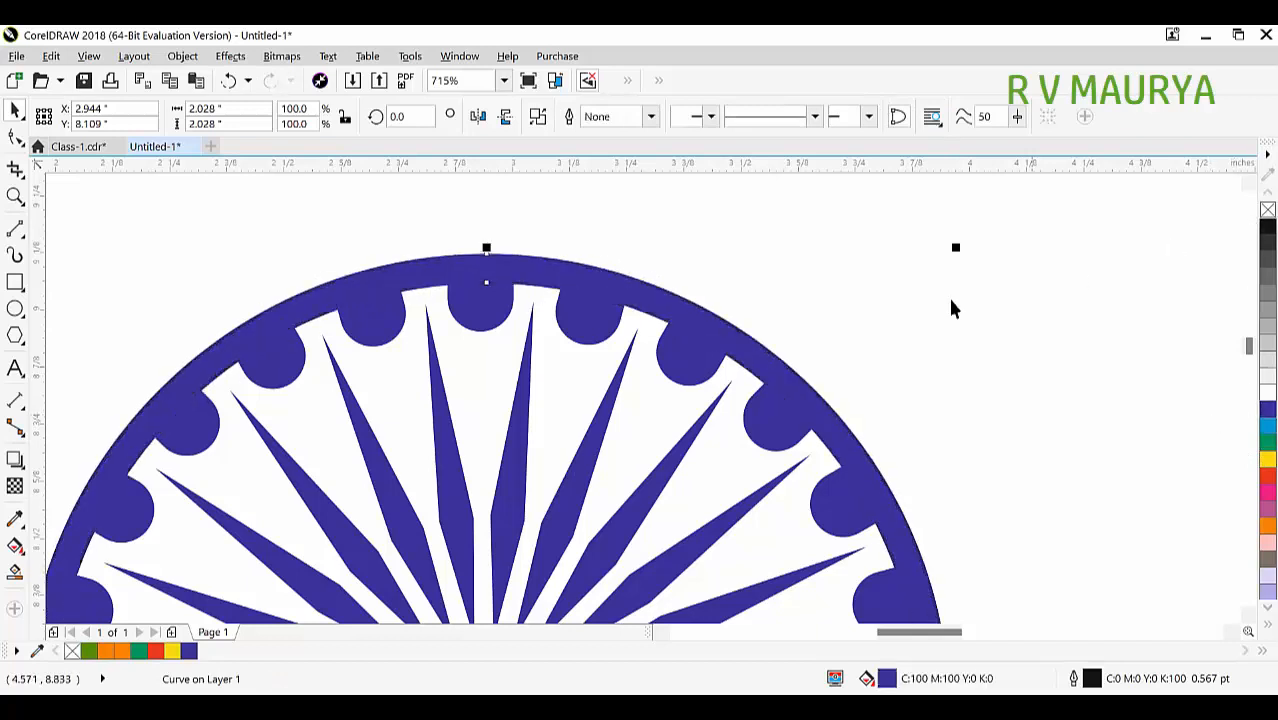
# Weld the outer ring and the wheel into one curve and inspect the finished emblem.
pyautogui.scroll(-2, 644, 245)
pyautogui.hotkey('ctrl', 'z')
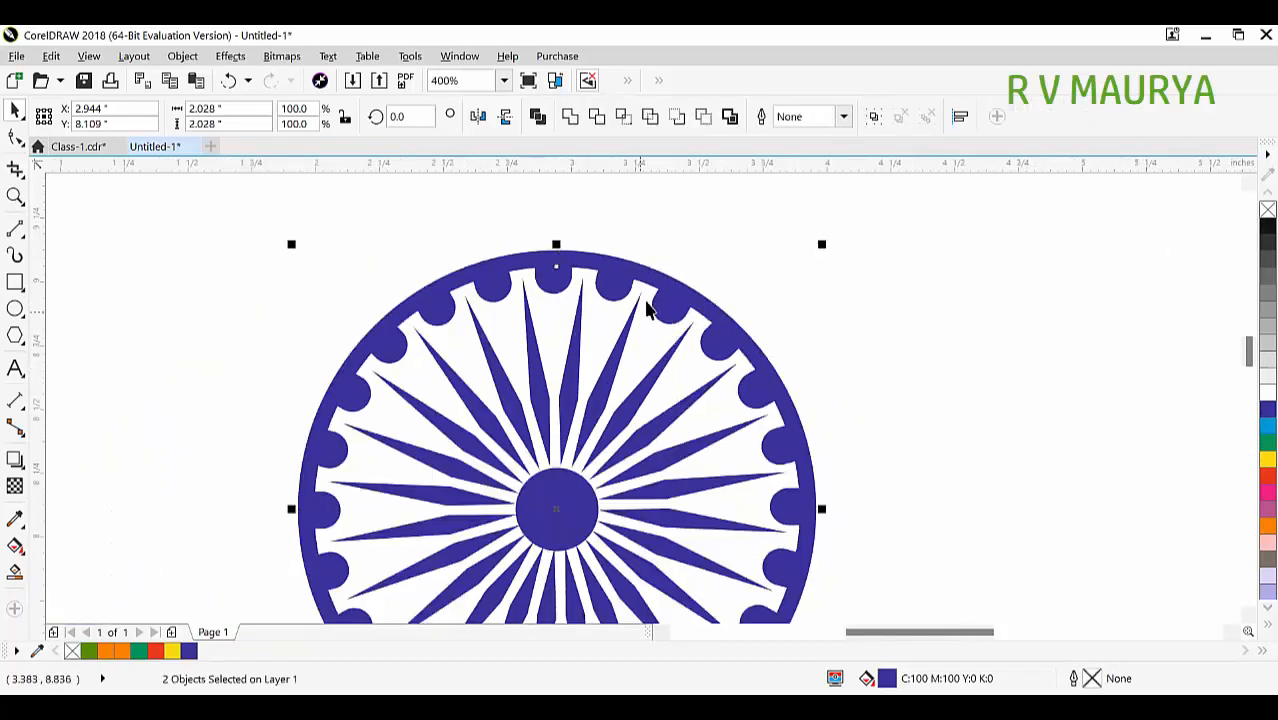
pyautogui.click(570, 116)
pyautogui.scroll(-2, 700, 290)
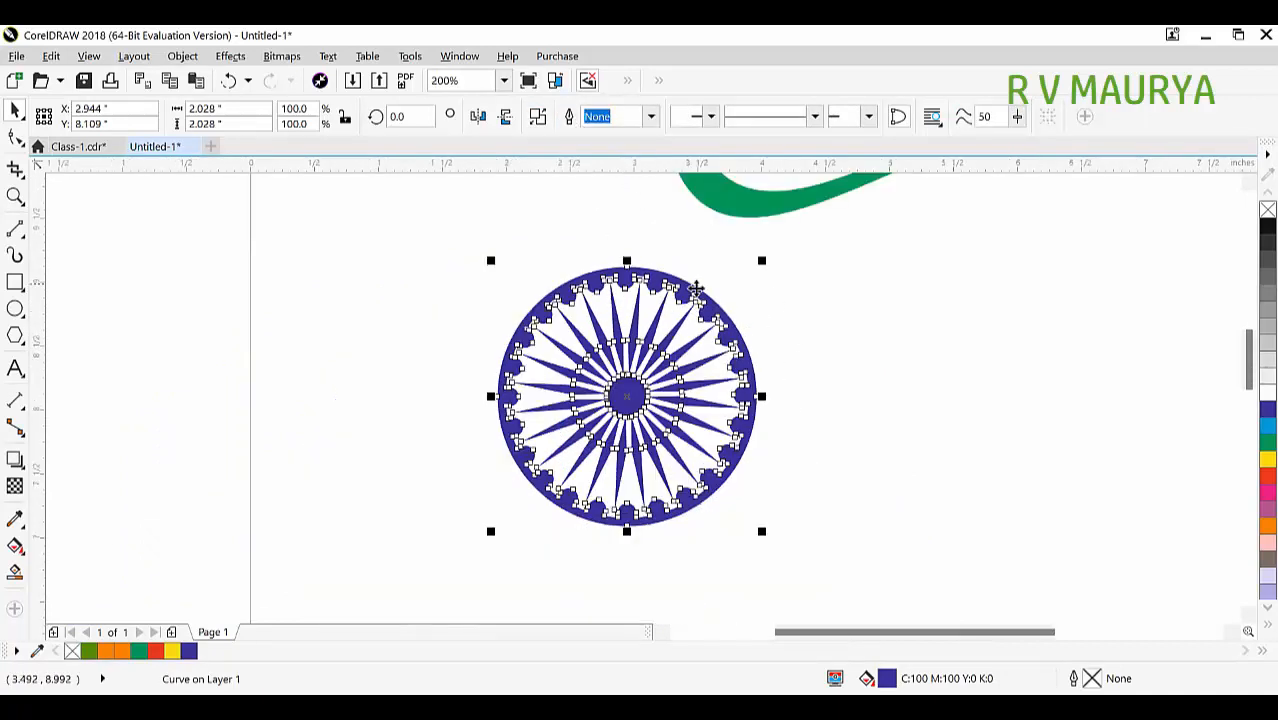
pyautogui.press('z')
pyautogui.moveTo(448, 245); pyautogui.dragTo(808, 556)
pyautogui.press('space')
pyautogui.click(927, 433)
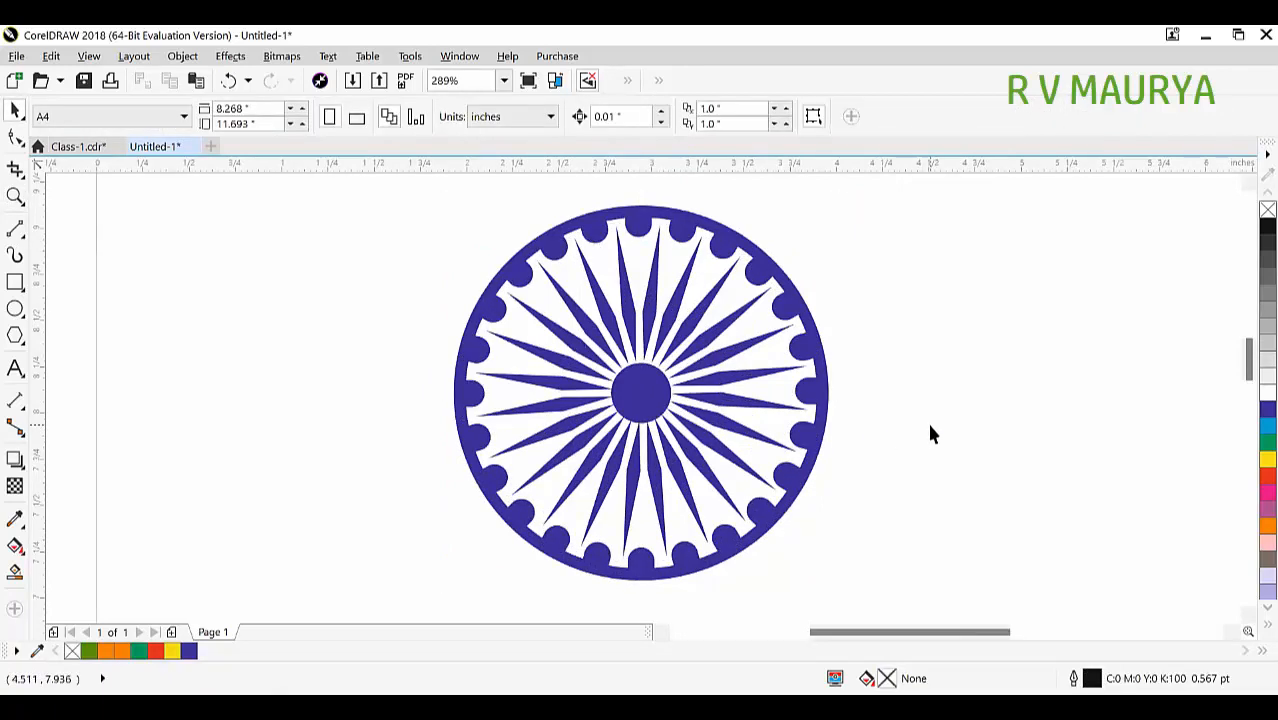
# Scale the wheel emblem down to 17.4% about its centre and move it up between the orange and green bands.
pyautogui.click(776, 290)
pyautogui.moveTo(833, 200); pyautogui.dragTo(765, 354)
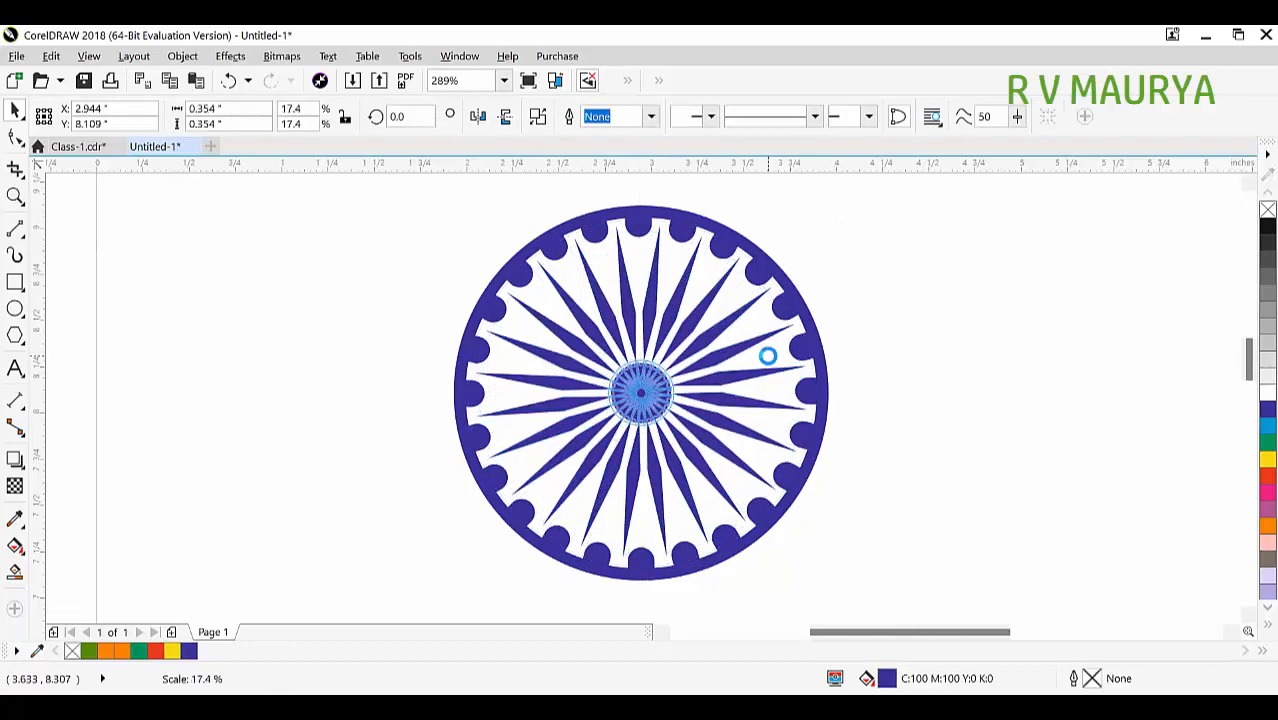
pyautogui.scroll(-4, 765, 354)
pyautogui.press('z')
pyautogui.click(620, 355)
pyautogui.press('space')
pyautogui.moveTo(633, 516); pyautogui.dragTo(691, 314)
# Adjust the small wheel's position in the gap where the orange and green bands curve downward.
pyautogui.press('z')
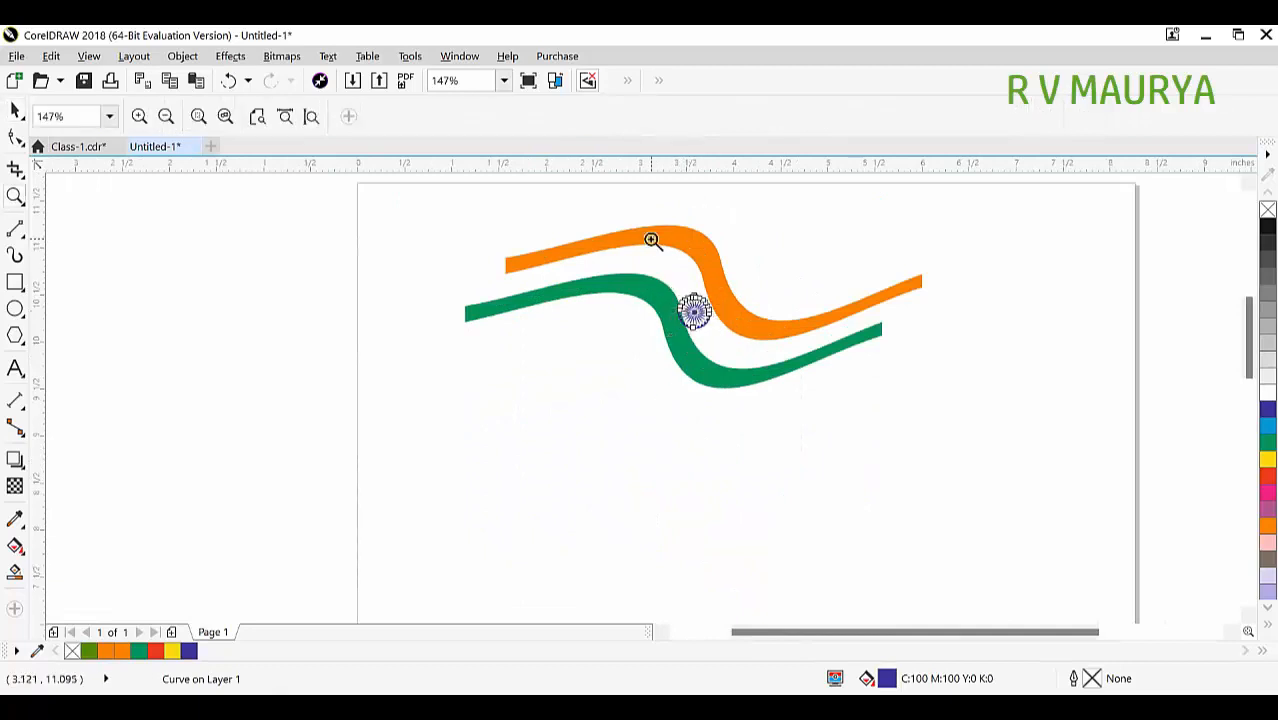
pyautogui.moveTo(656, 240); pyautogui.dragTo(770, 371)
pyautogui.press('space')
pyautogui.moveTo(601, 396); pyautogui.dragTo(697, 510)
pyautogui.hotkey('shift', 'F4')
pyautogui.press('z')
pyautogui.moveTo(509, 342); pyautogui.dragTo(711, 443)
pyautogui.press('space')
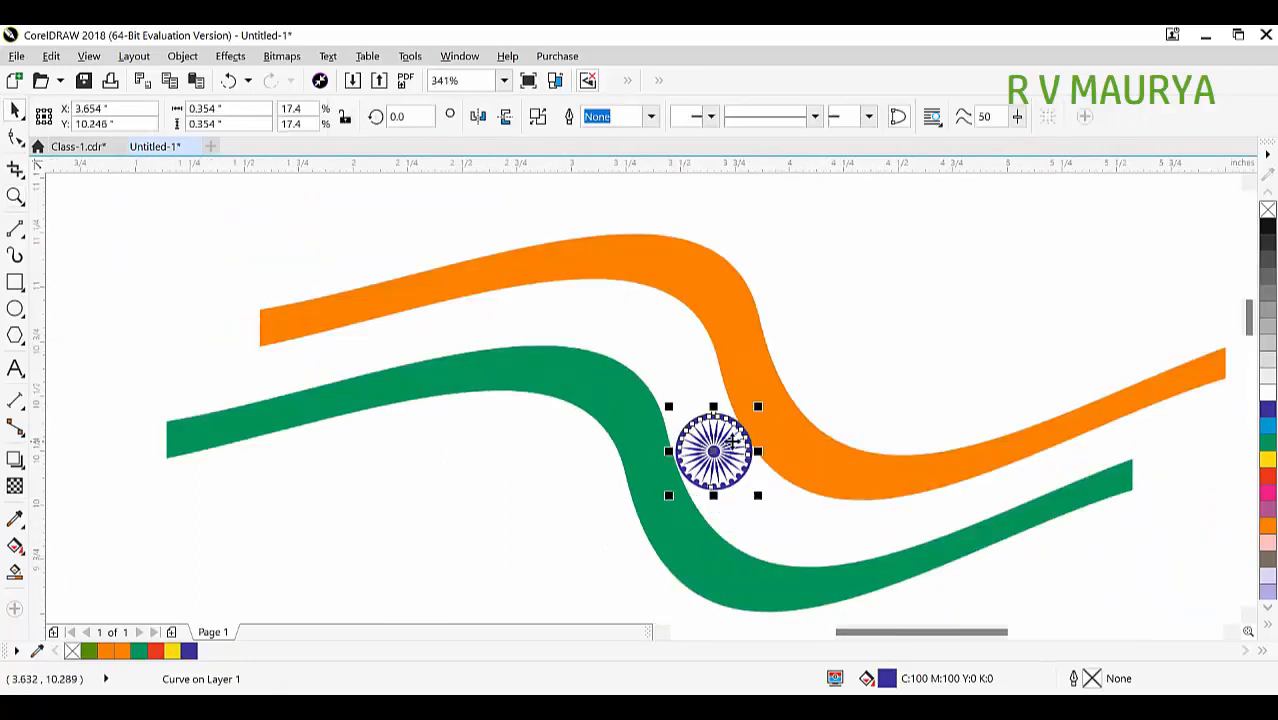
# Shift the orange band slightly away from the green one and recentre the wheel in the gap between them.
pyautogui.click(704, 537)
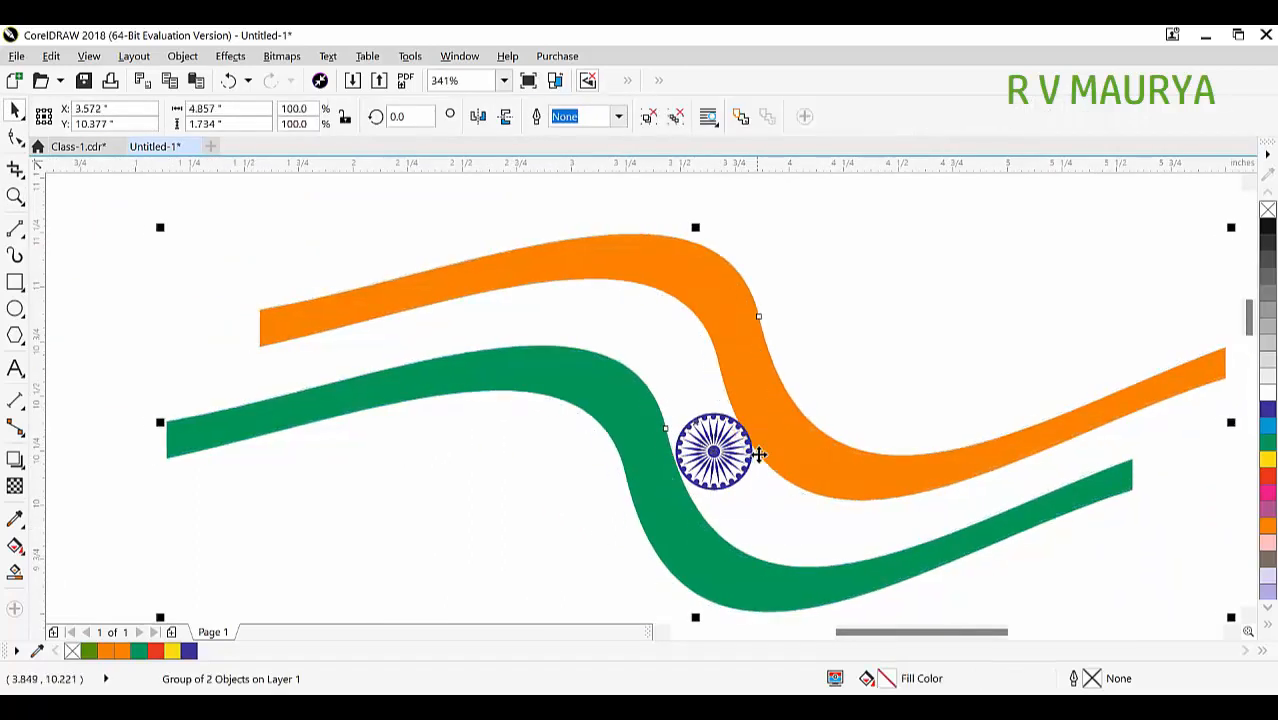
pyautogui.moveTo(826, 455); pyautogui.dragTo(837, 451)
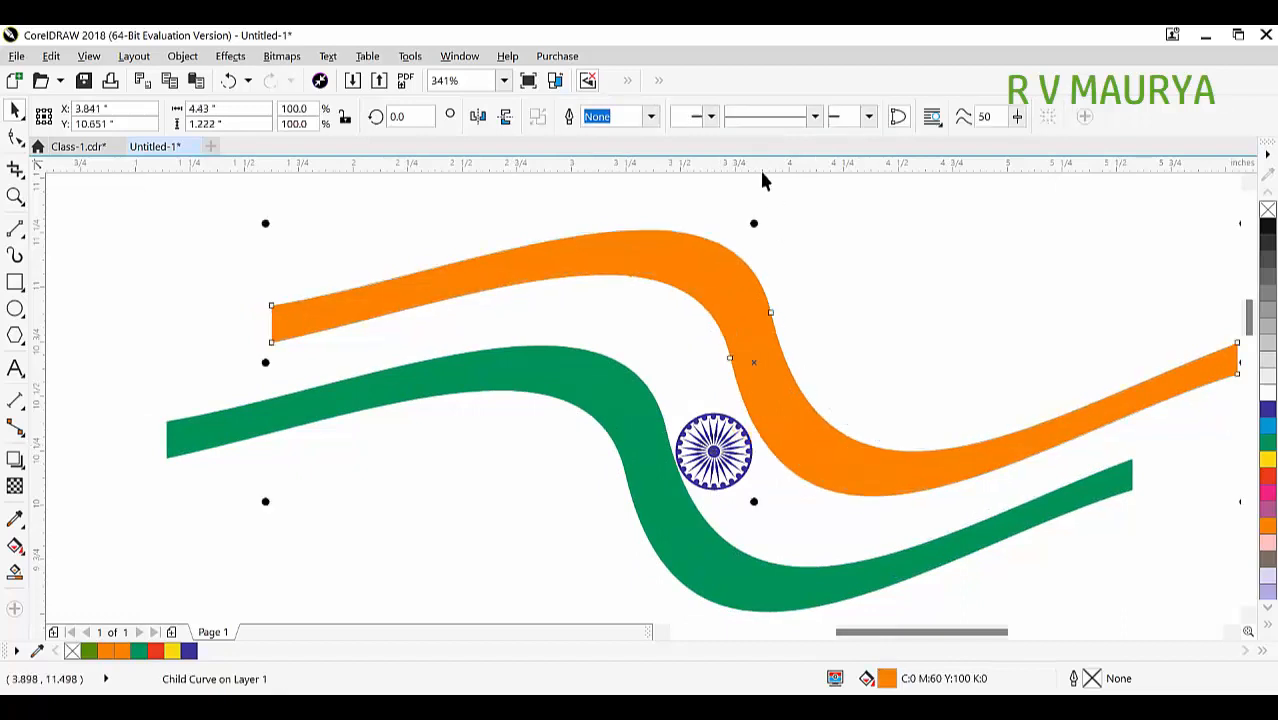
pyautogui.click(713, 450)
pyautogui.scroll(5, 708, 456)
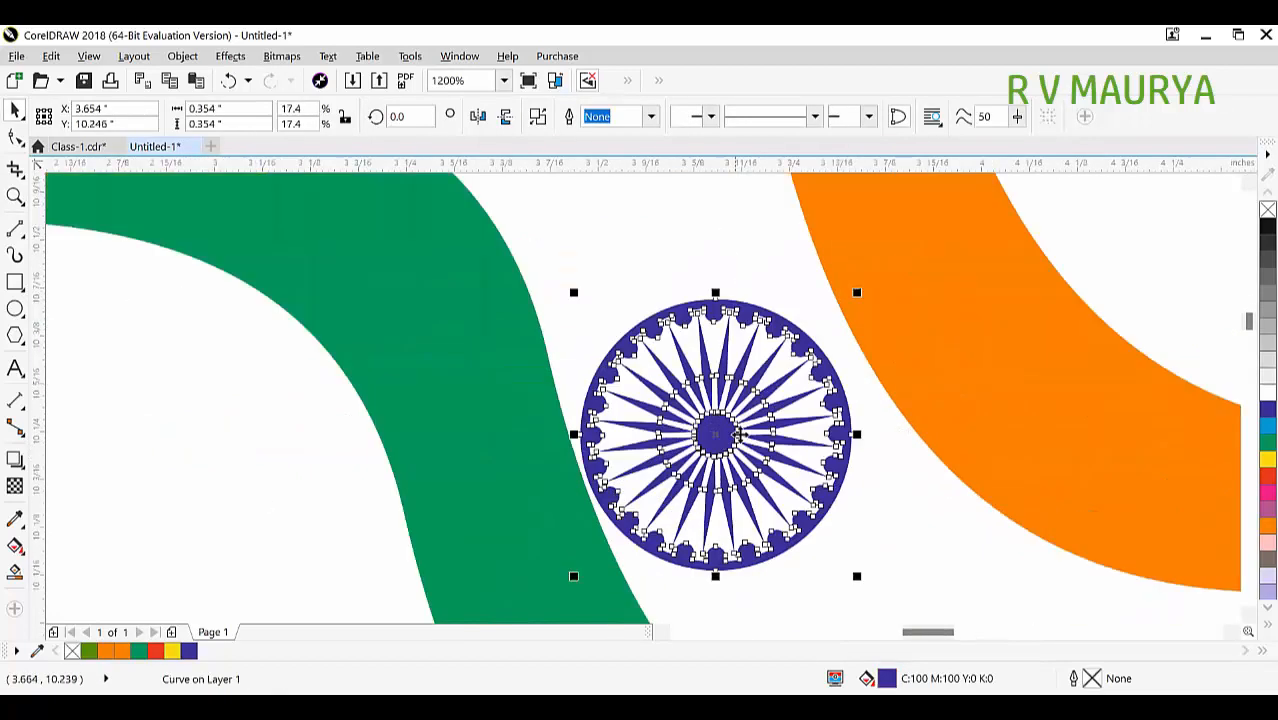
pyautogui.moveTo(768, 440); pyautogui.dragTo(763, 432)
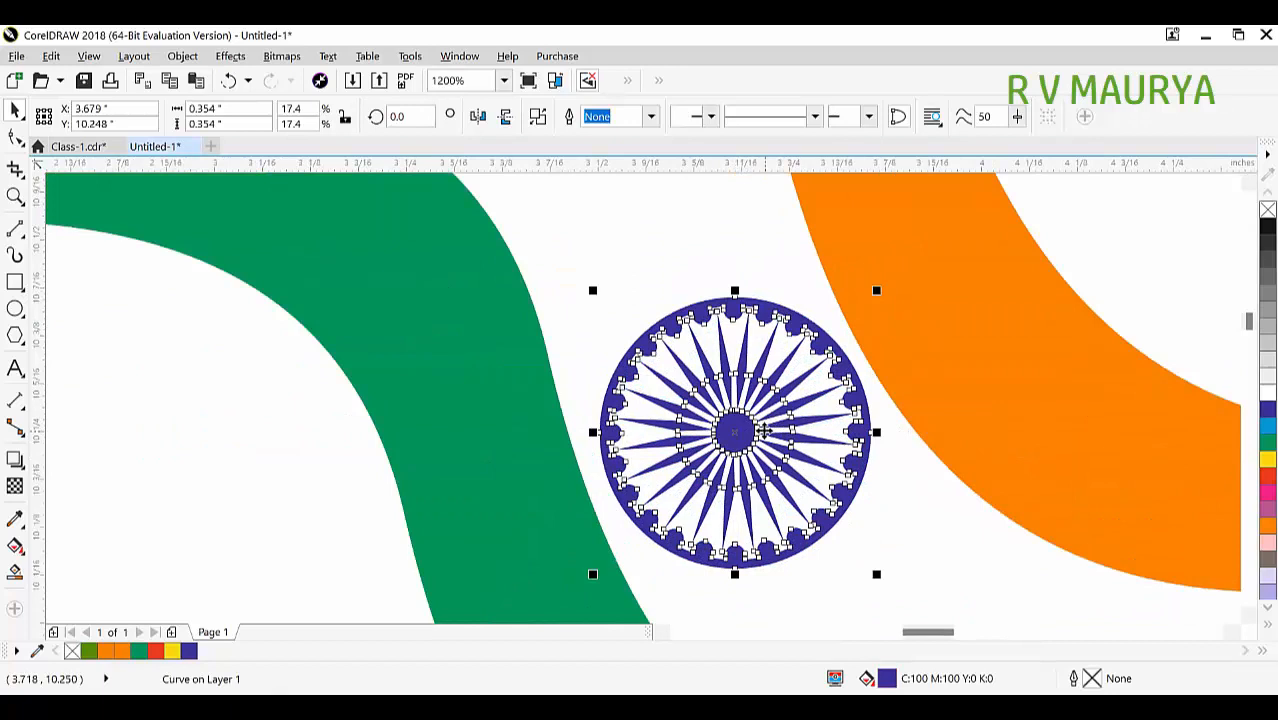
pyautogui.scroll(-9, 655, 428)
pyautogui.scroll(3, 591, 442)
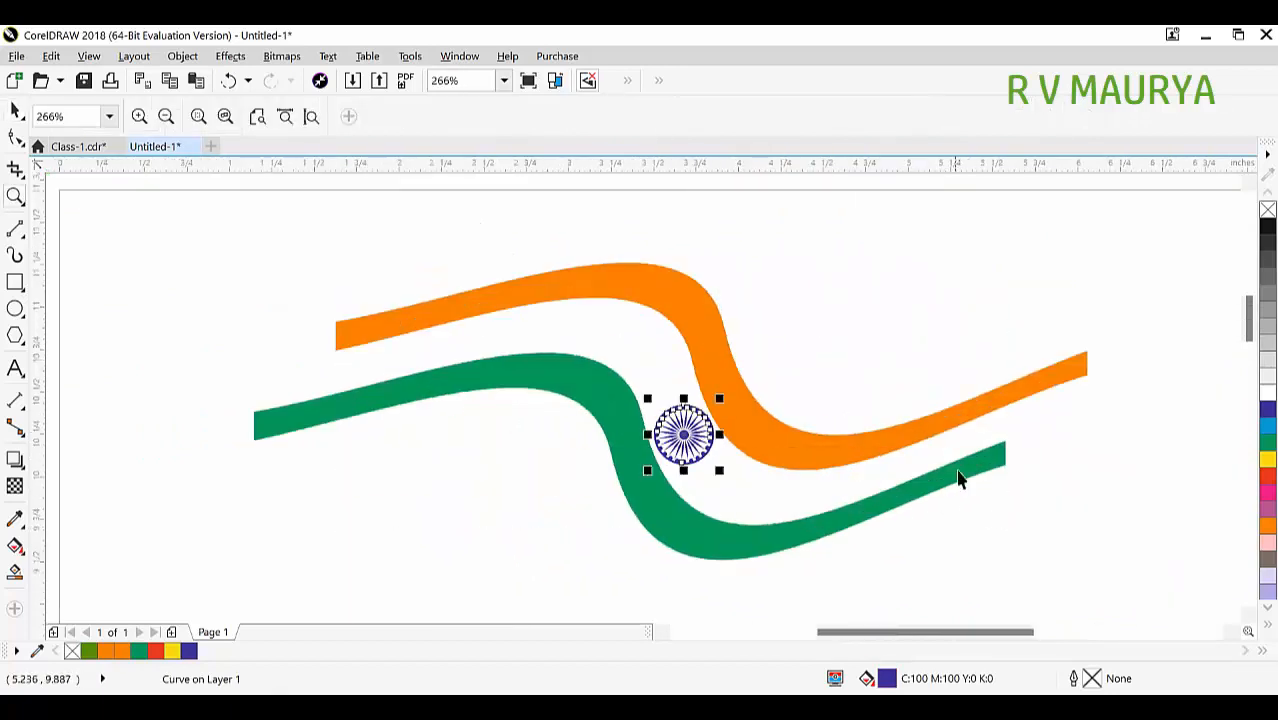
# Ungroup the orange and green bands, select both and group them again.
pyautogui.click(1040, 375)
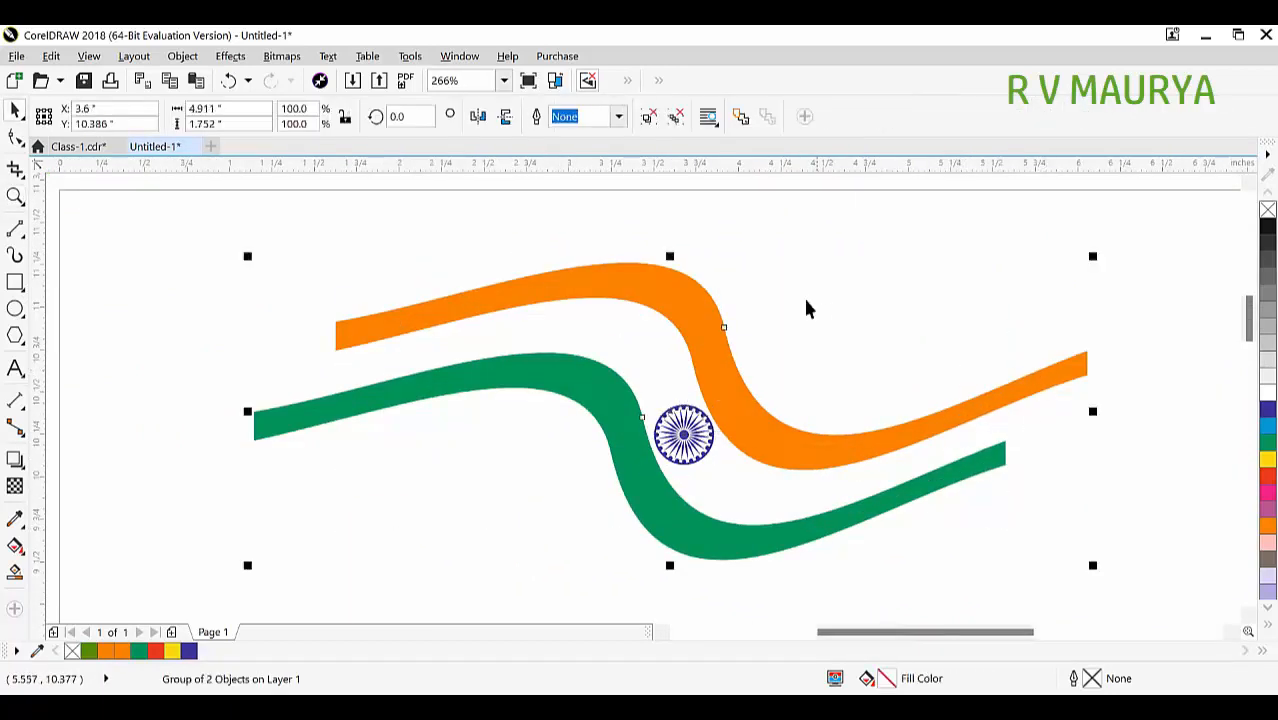
pyautogui.click(673, 118)
pyautogui.click(836, 268)
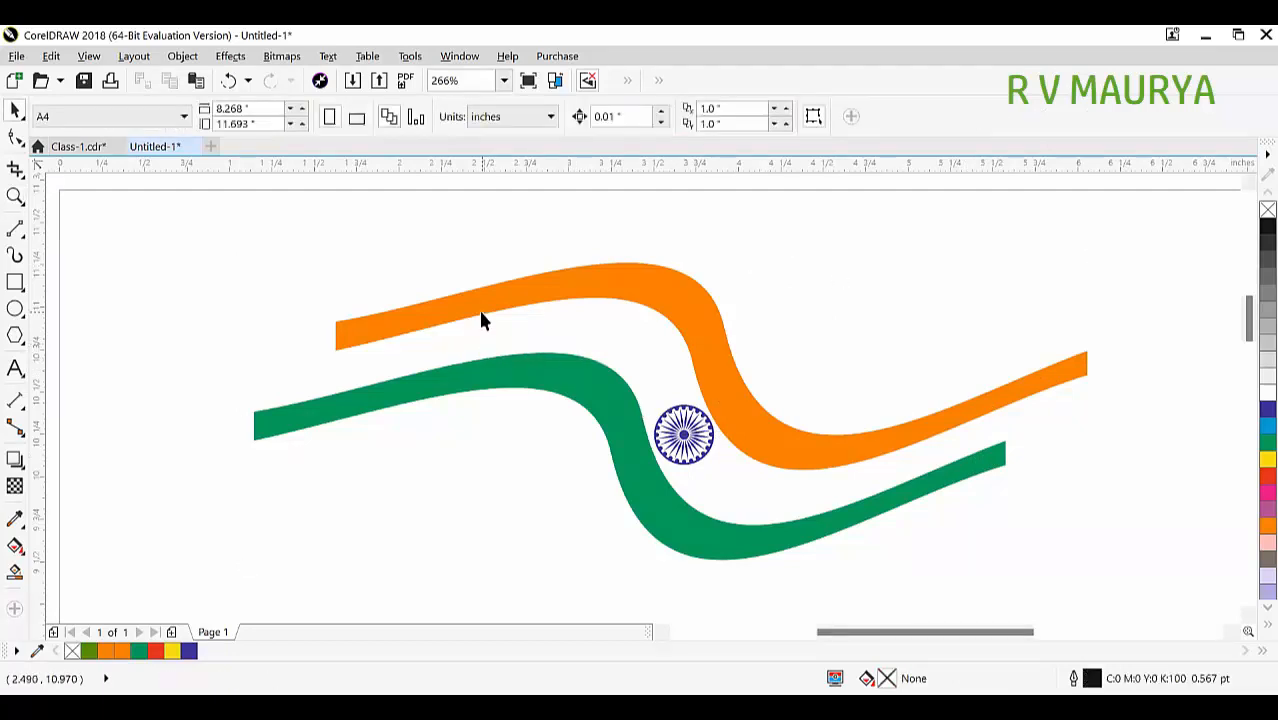
pyautogui.click(481, 320)
pyautogui.keyDown('shift'); pyautogui.click(484, 370); pyautogui.keyUp('shift')
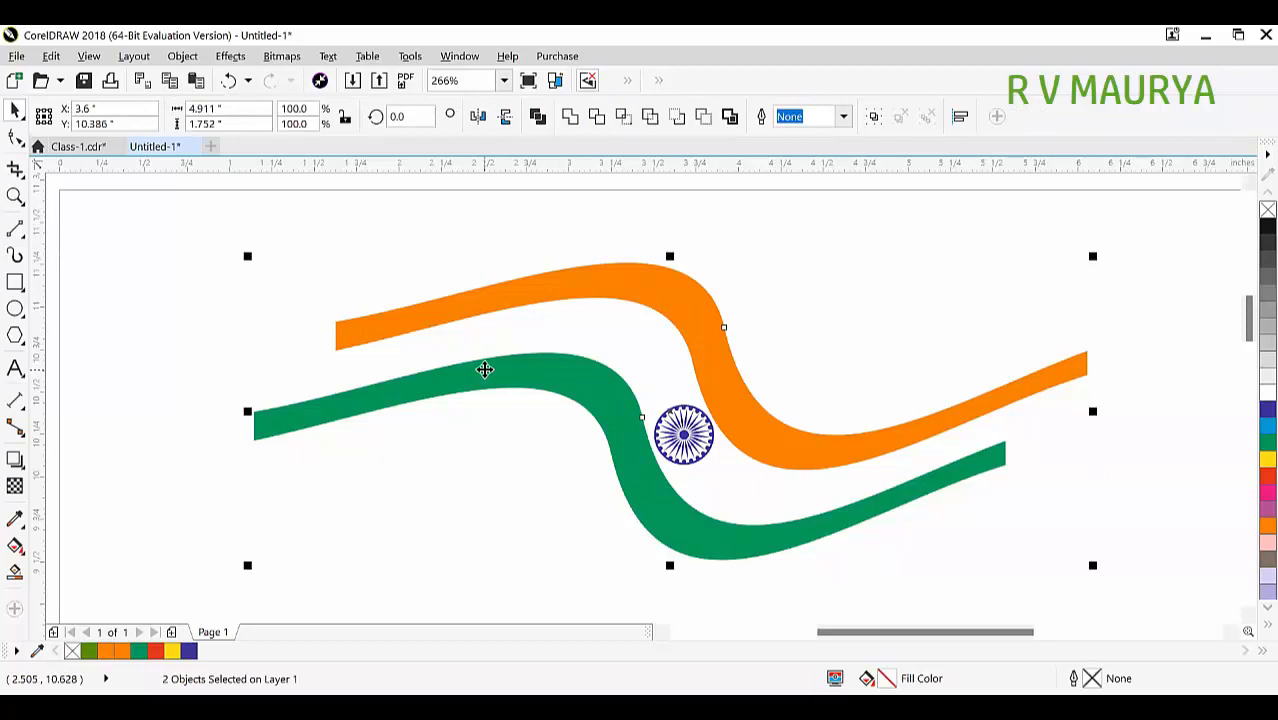
pyautogui.hotkey('ctrl', 'g')
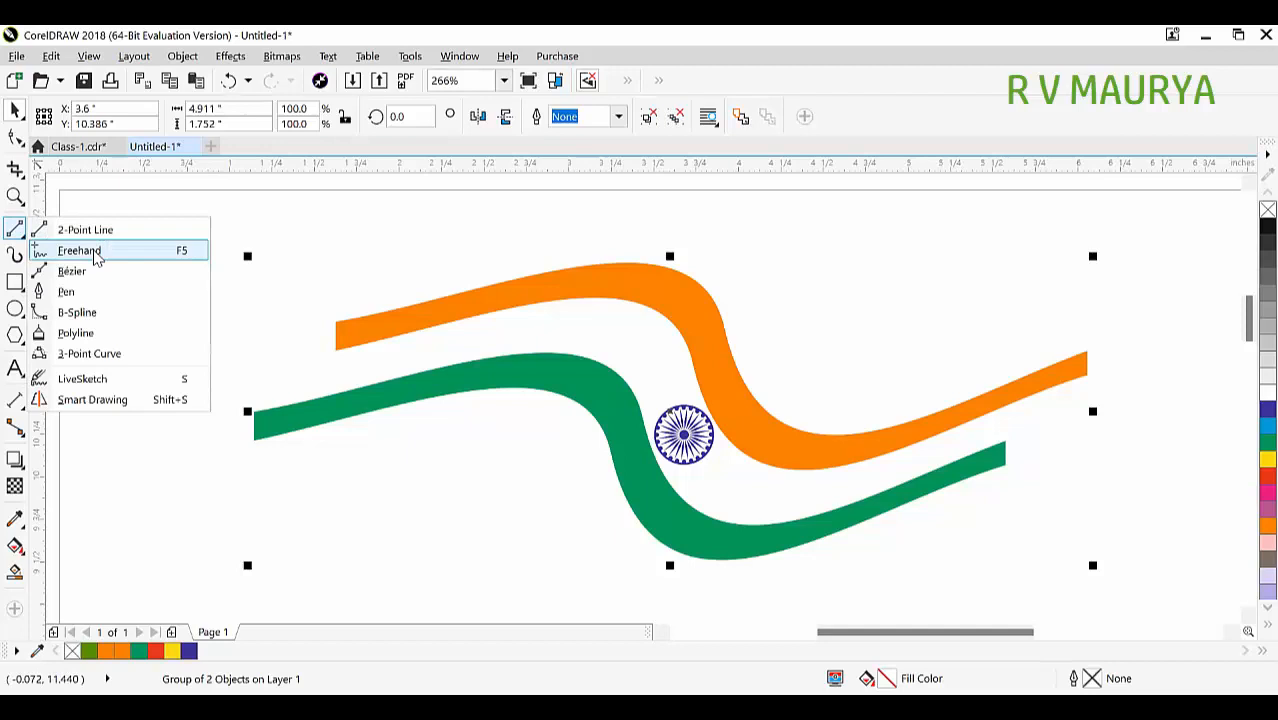
# Draw a closed Freehand triangle about 1.44 by 1.365 in across the left ends of both bands.
pyautogui.click(237, 477)
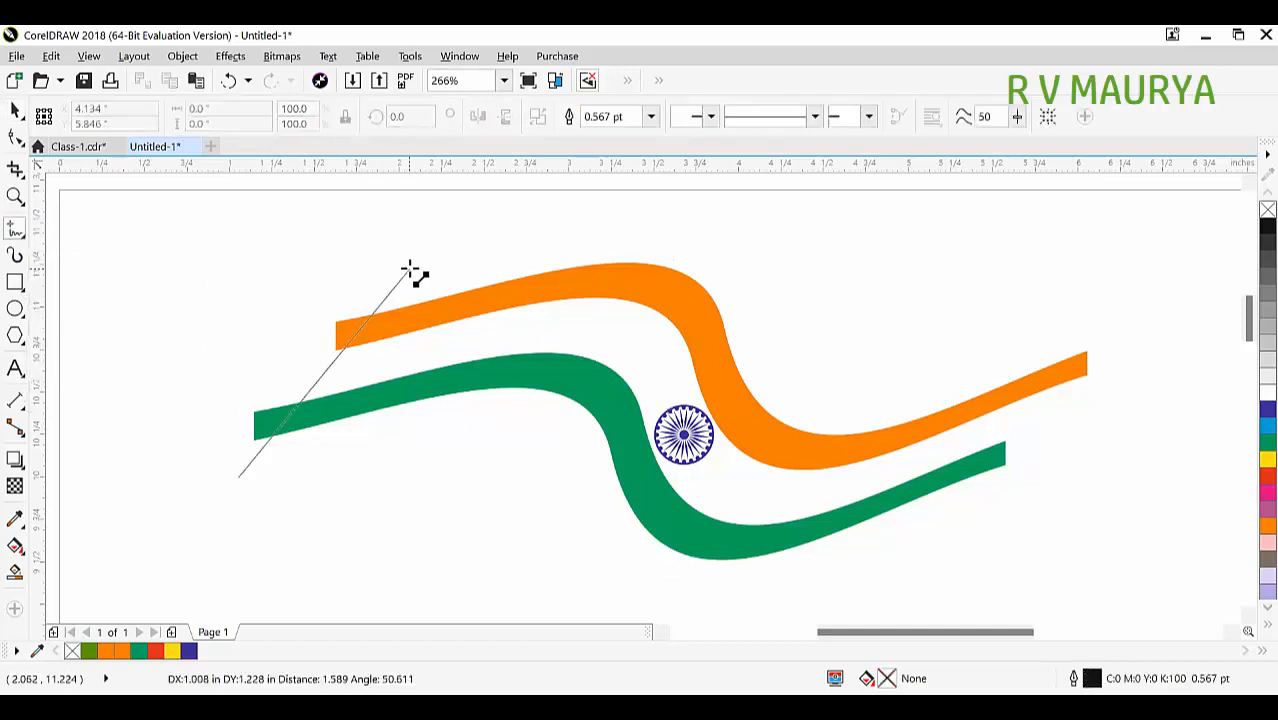
pyautogui.click(456, 242)
pyautogui.click(456, 242)
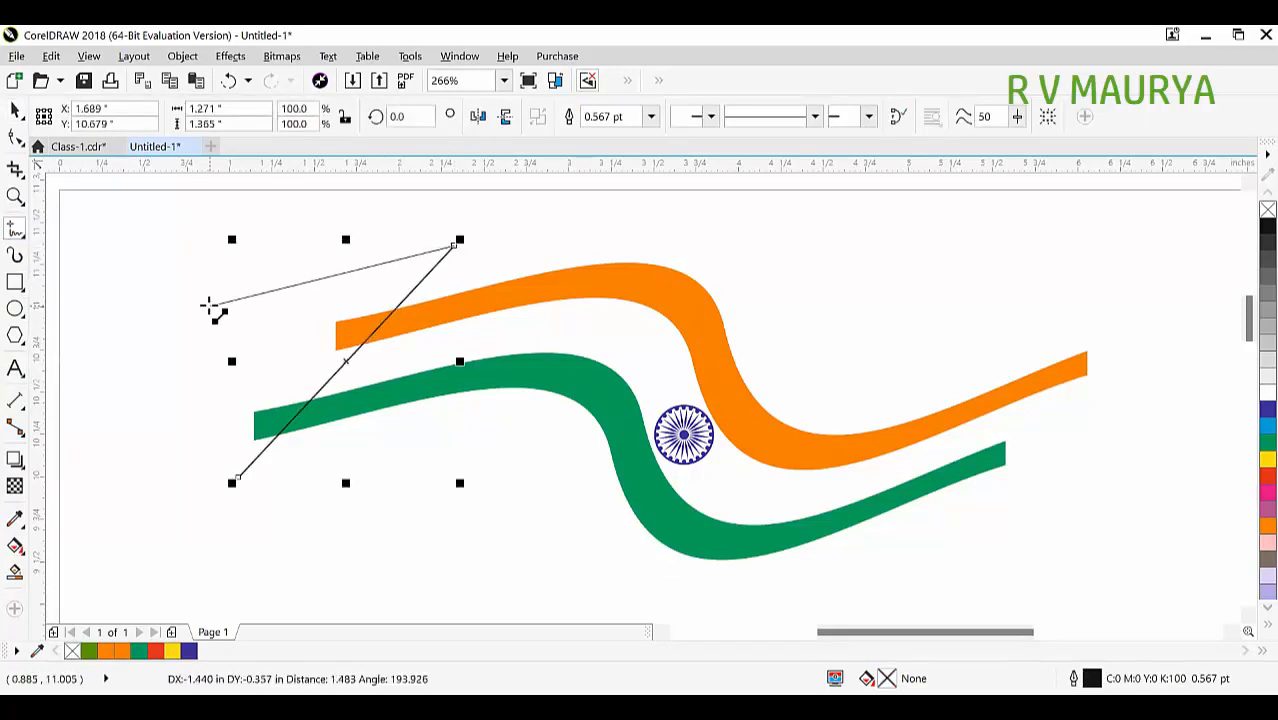
pyautogui.doubleClick(209, 306)
pyautogui.click(238, 480)
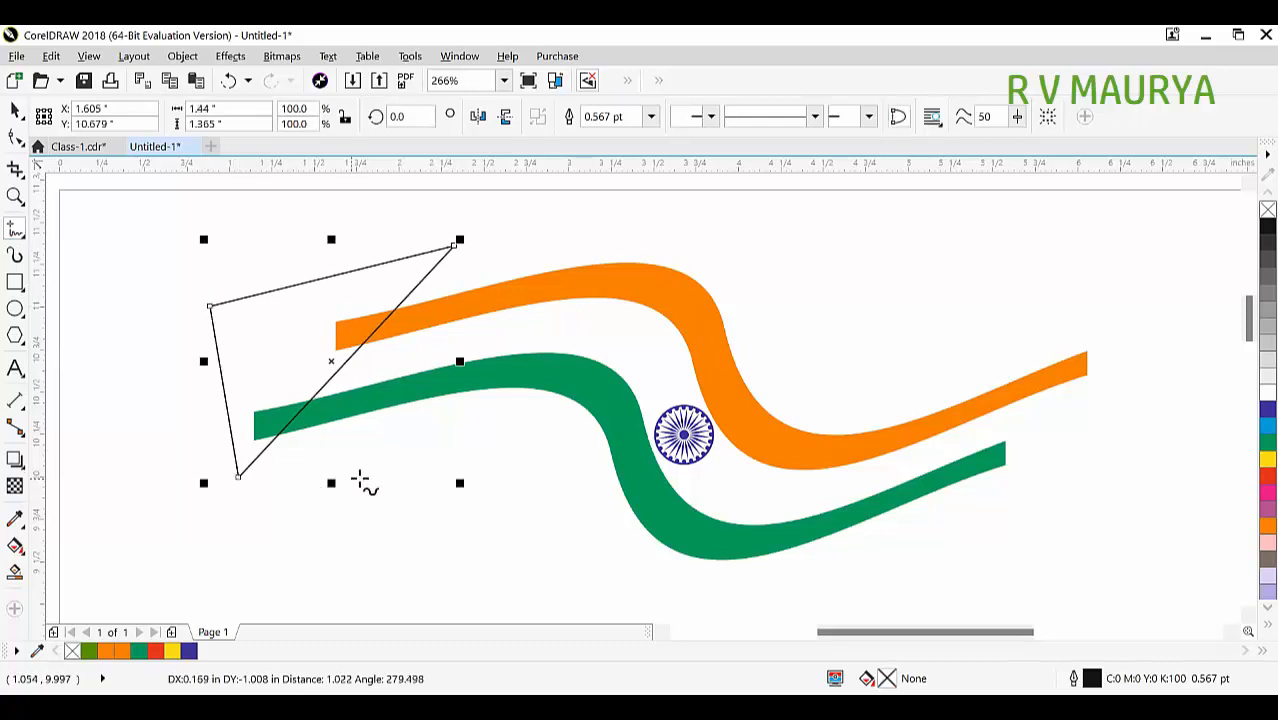
# Copy the triangle over the right ends of the bands and try mirroring the copy vertically.
pyautogui.moveTo(257, 339); pyautogui.dragTo(972, 428)
pyautogui.rightClick(972, 428)
pyautogui.click(504, 116)
pyautogui.click(504, 116)
pyautogui.click(504, 116)
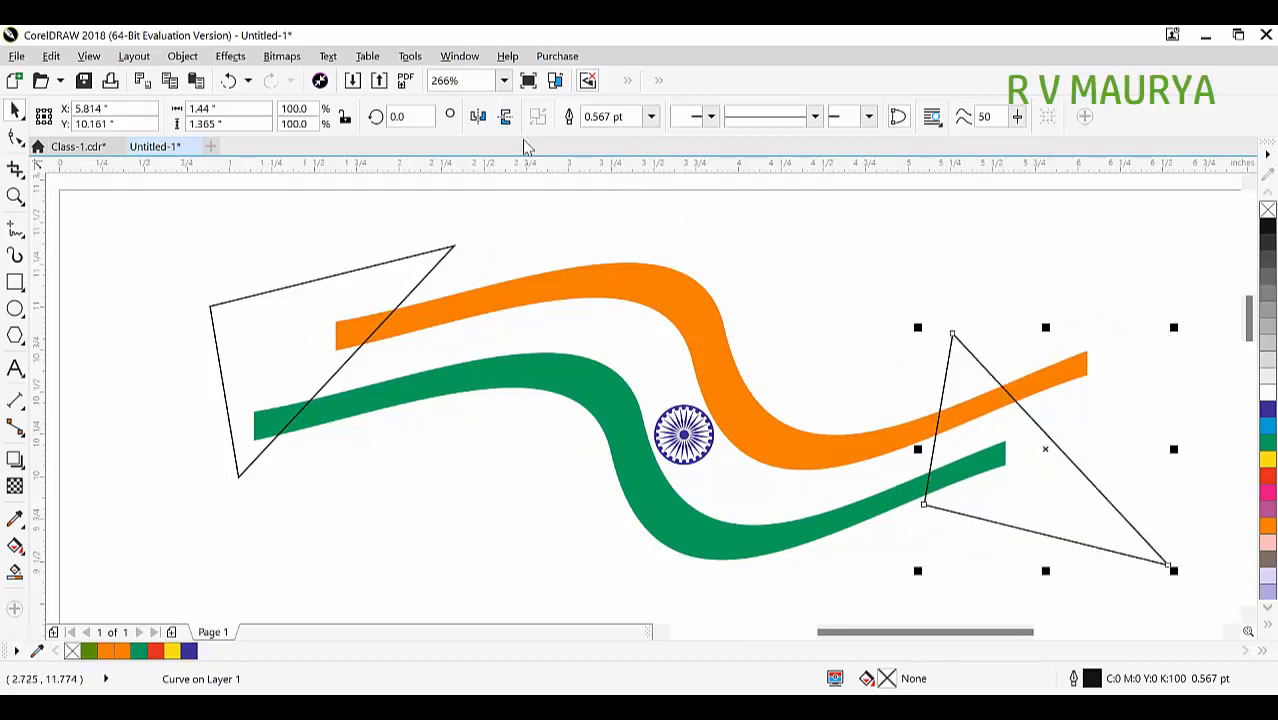
pyautogui.click(505, 117)
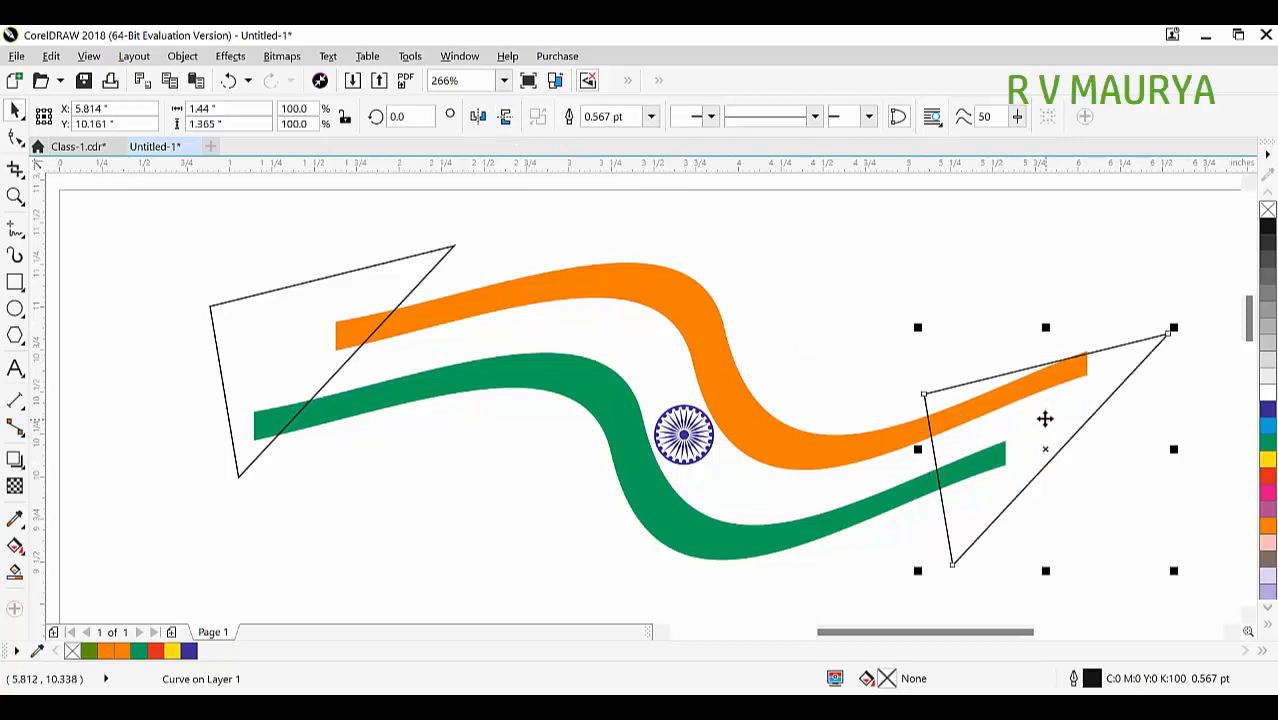
# Rotate the copied triangle to 189.729° and position it so its long edge crosses the right ends of both bands.
pyautogui.click(1045, 418)
pyautogui.moveTo(1180, 327); pyautogui.dragTo(1013, 453)
pyautogui.click(1073, 447)
pyautogui.moveTo(1153, 296); pyautogui.dragTo(1148, 283)
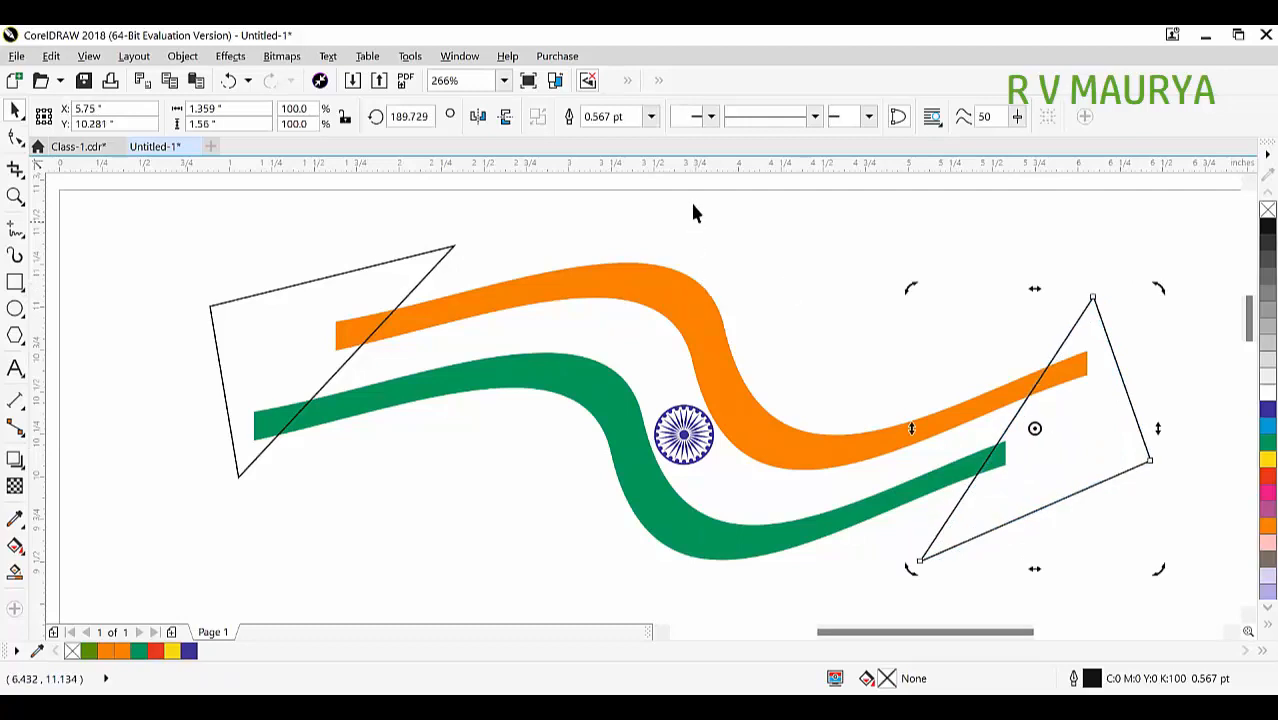
# Group the two triangles, test-move an object and undo the move.
pyautogui.keyDown('shift'); pyautogui.click(367, 295); pyautogui.keyUp('shift')
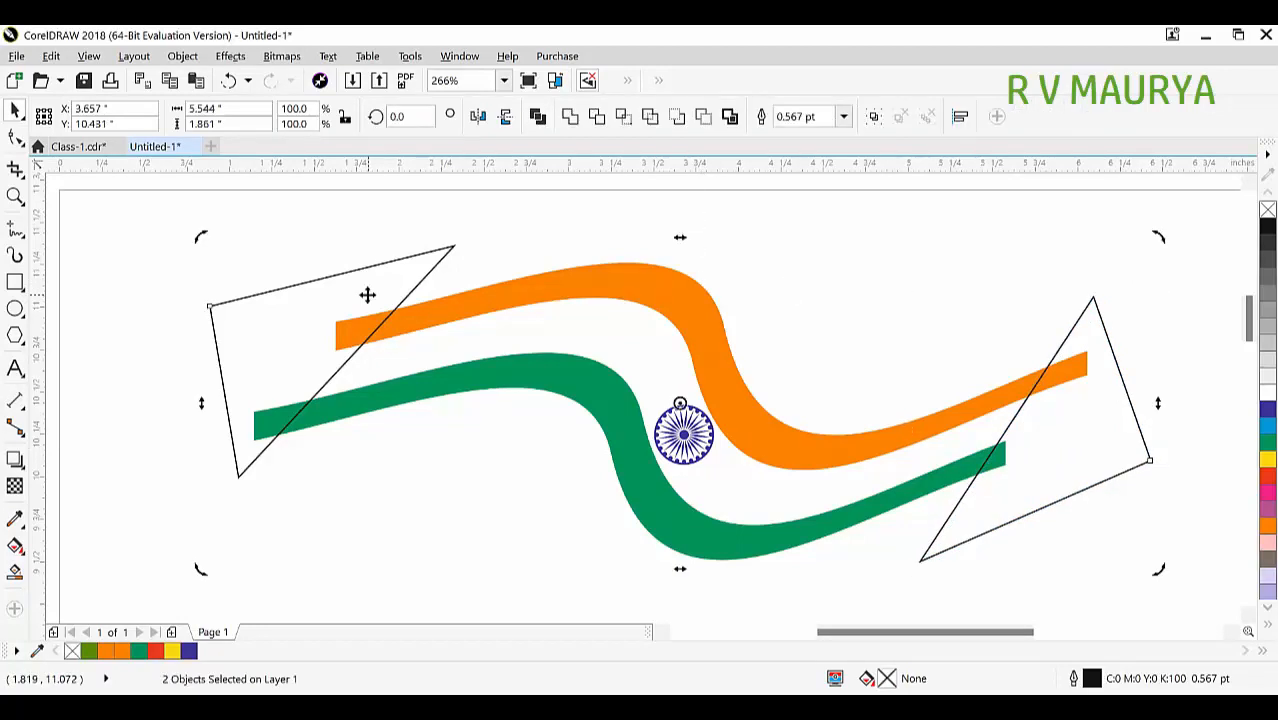
pyautogui.hotkey('ctrl', 'g')
pyautogui.moveTo(508, 295); pyautogui.dragTo(641, 262)
pyautogui.hotkey('ctrl', 'z')
# Select the triangle group together with the band group and align their centres vertically.
pyautogui.click(458, 242)
pyautogui.click(455, 246)
pyautogui.click(394, 262)
pyautogui.keyDown('shift'); pyautogui.click(565, 275); pyautogui.keyUp('shift')
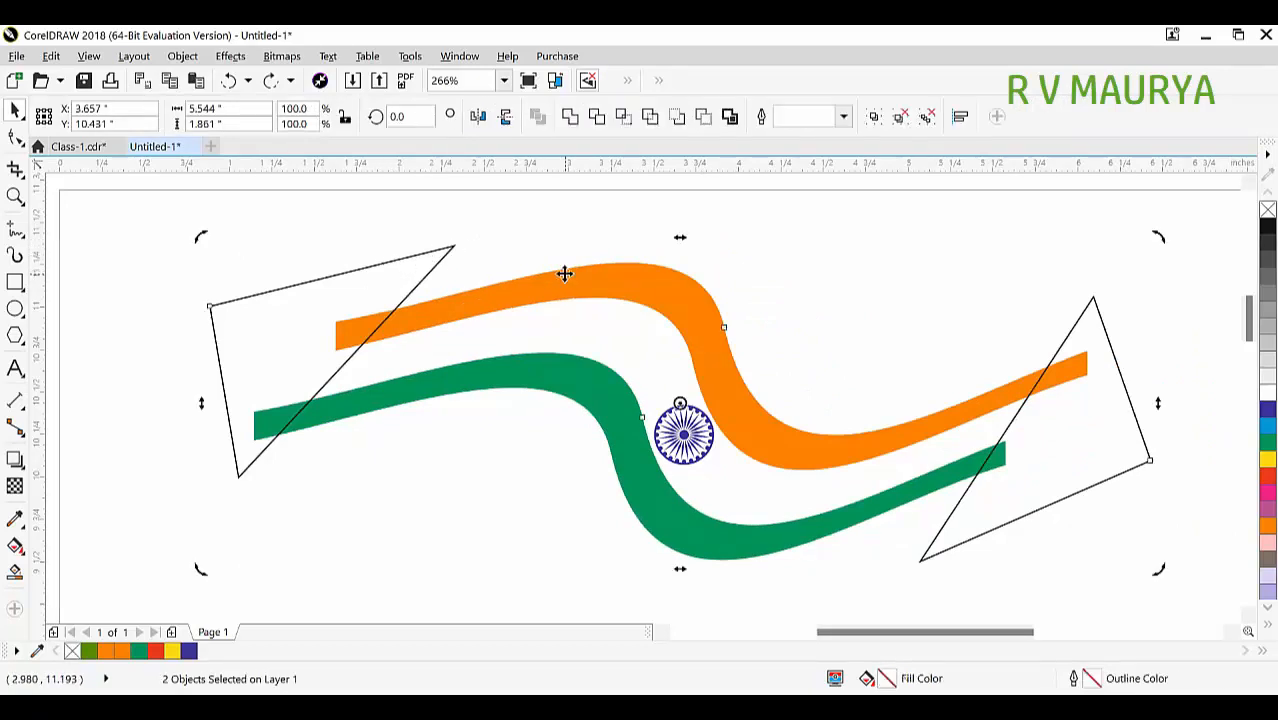
pyautogui.press('c')
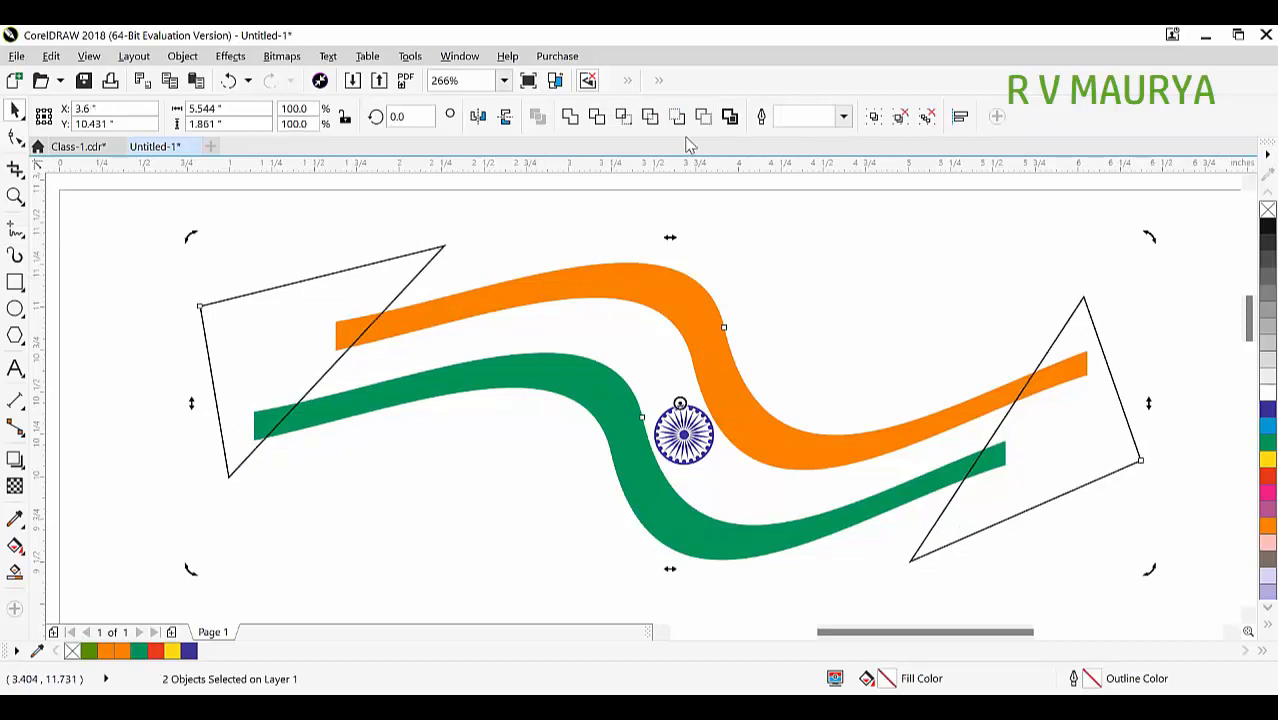
# Try the Intersect operation on the triangles and bands, move the bands aside to check the overlap, and undo it all.
pyautogui.click(623, 118)
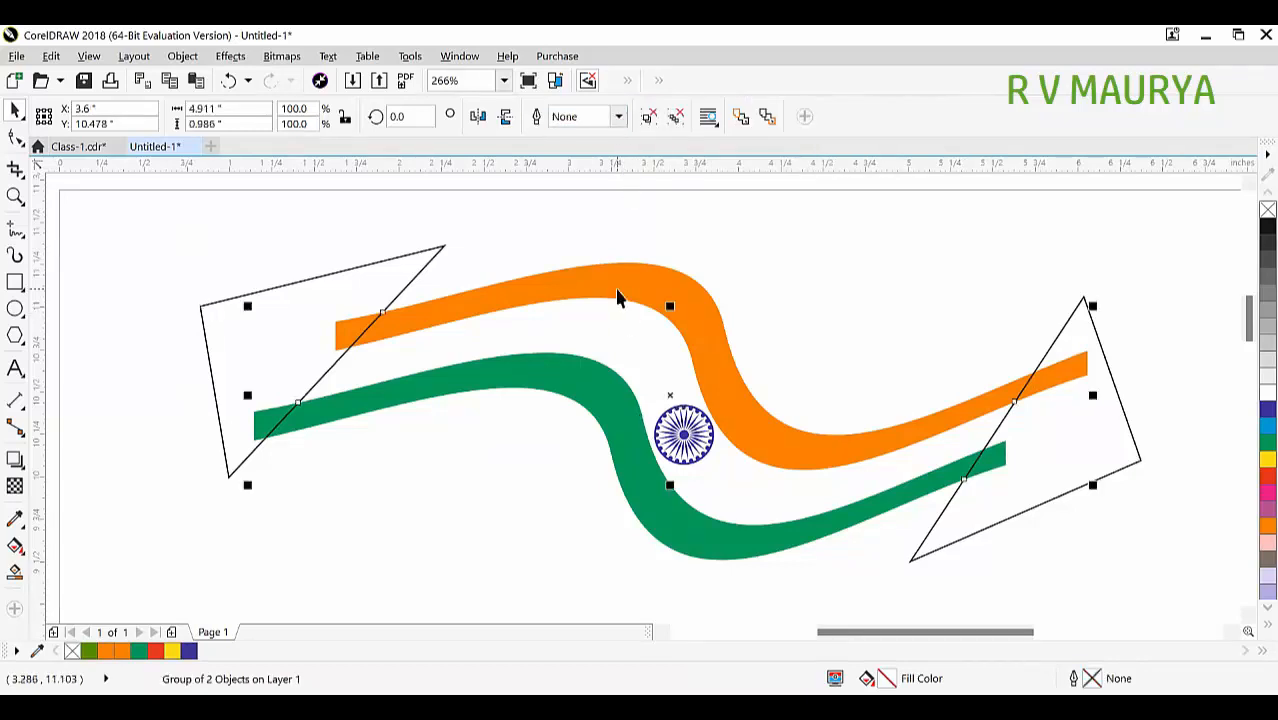
pyautogui.moveTo(619, 294); pyautogui.dragTo(632, 368)
pyautogui.hotkey('ctrl', 'z')
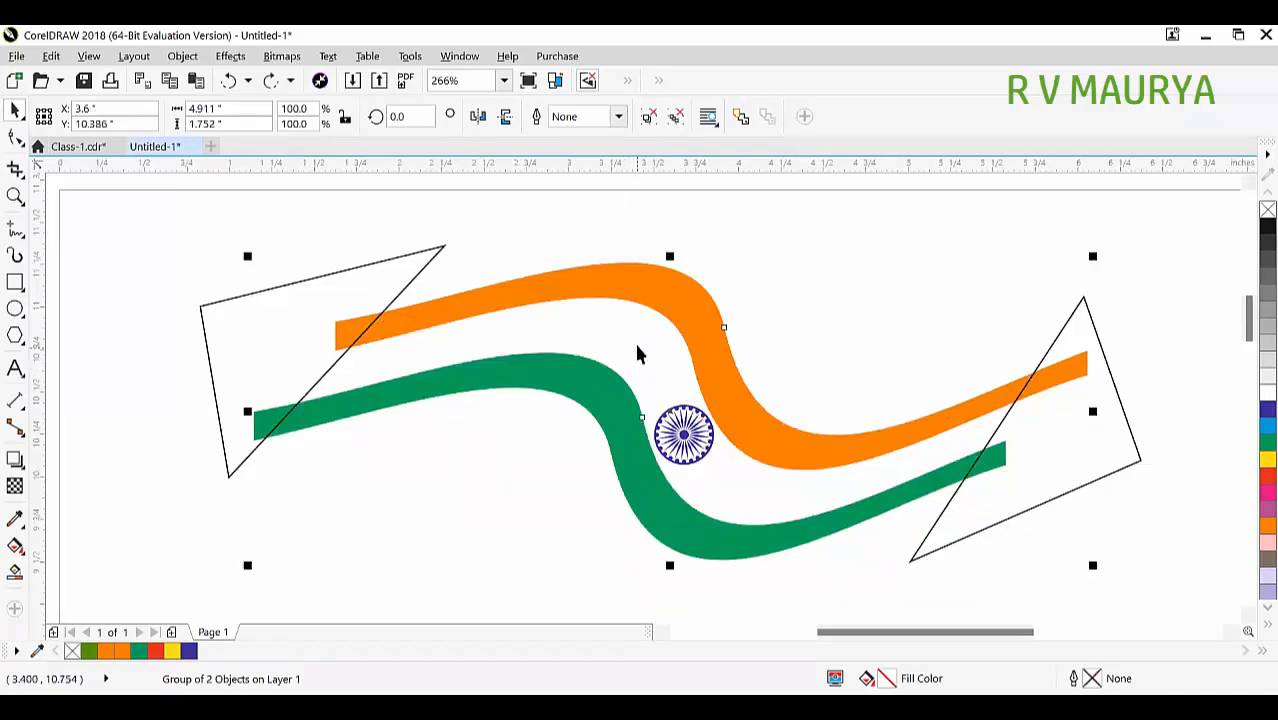
pyautogui.moveTo(656, 289); pyautogui.dragTo(655, 373)
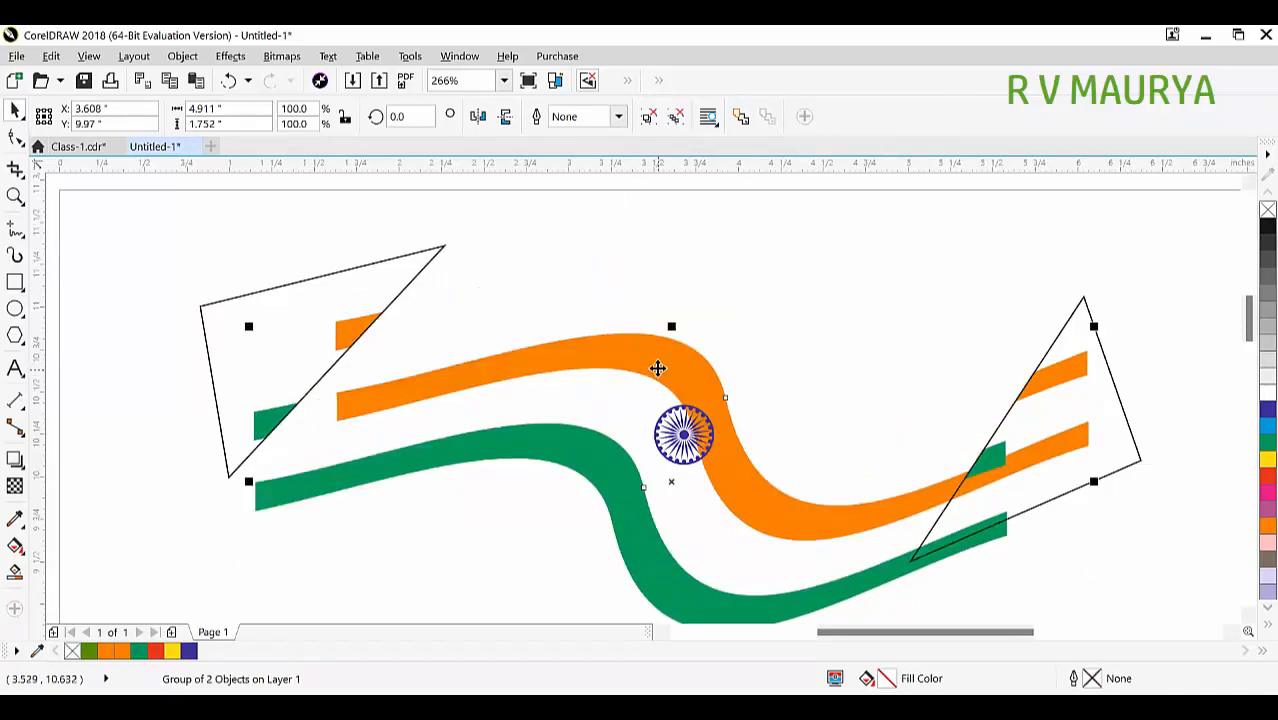
pyautogui.hotkey('ctrl', 'z')
pyautogui.hotkey('ctrl', 'z')
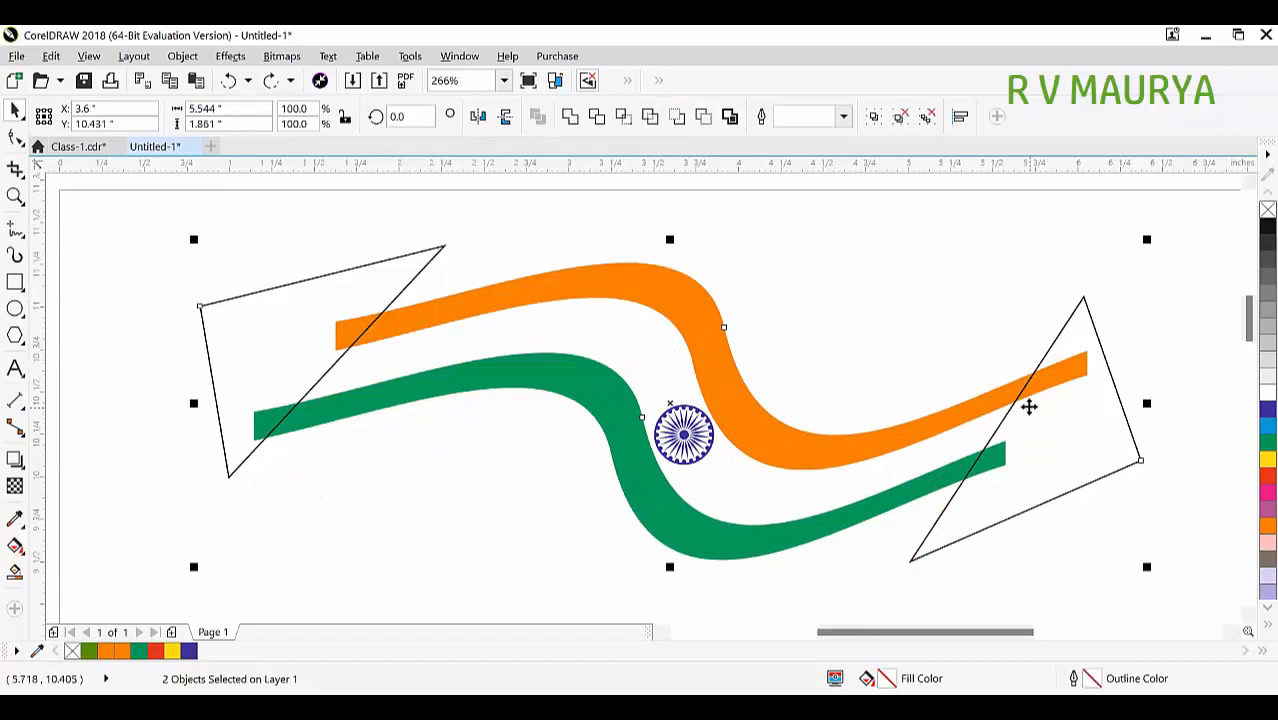
# Group the two triangles, add the band group to the selection and trim the band ends with Back minus front.
pyautogui.hotkey('ctrl', 'g')
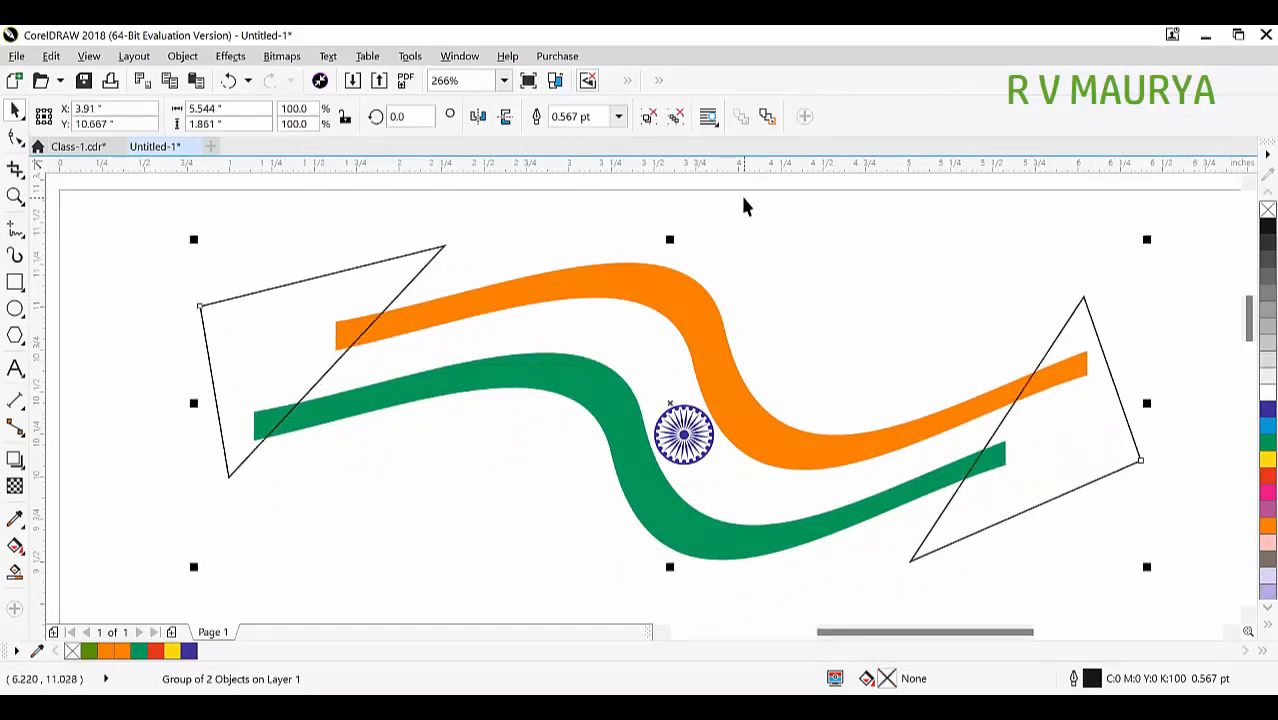
pyautogui.keyDown('shift'); pyautogui.click(661, 284); pyautogui.keyUp('shift')
pyautogui.moveTo(660, 281); pyautogui.dragTo(725, 275)
pyautogui.hotkey('ctrl', 'z')
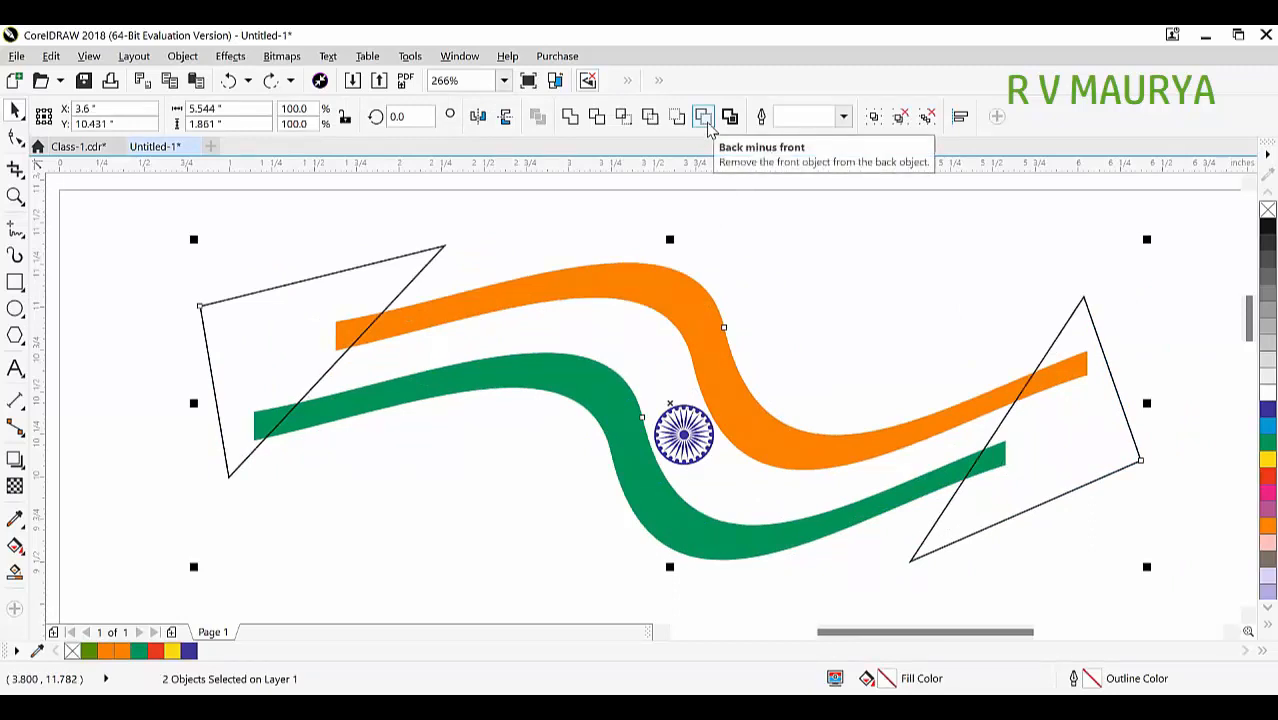
pyautogui.click(703, 117)
pyautogui.click(853, 324)
# Examine the trimmed ends of the orange and green bands and the wheel emblem between them.
pyautogui.press('z')
pyautogui.moveTo(171, 245); pyautogui.dragTo(1150, 640)
pyautogui.press('space')
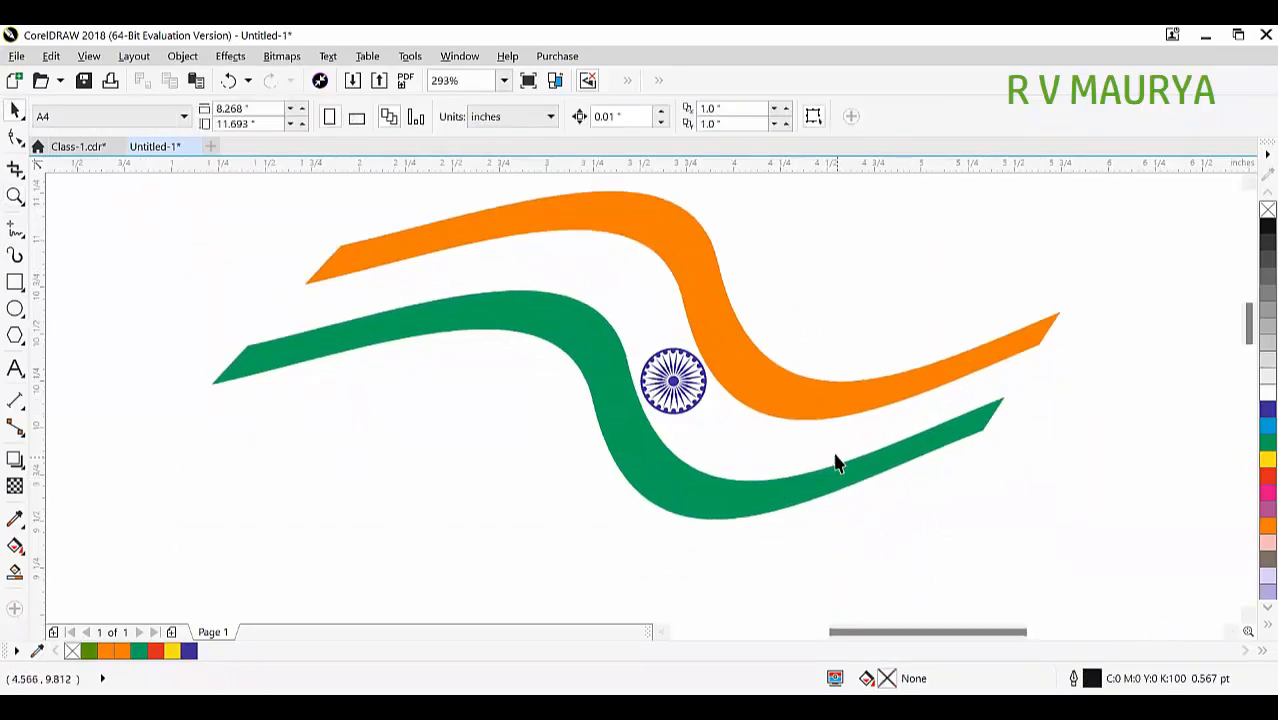
pyautogui.scroll(-1, 834, 455)
pyautogui.press('z')
pyautogui.moveTo(471, 278); pyautogui.dragTo(1031, 541)
pyautogui.moveTo(196, 209); pyautogui.dragTo(1027, 574)
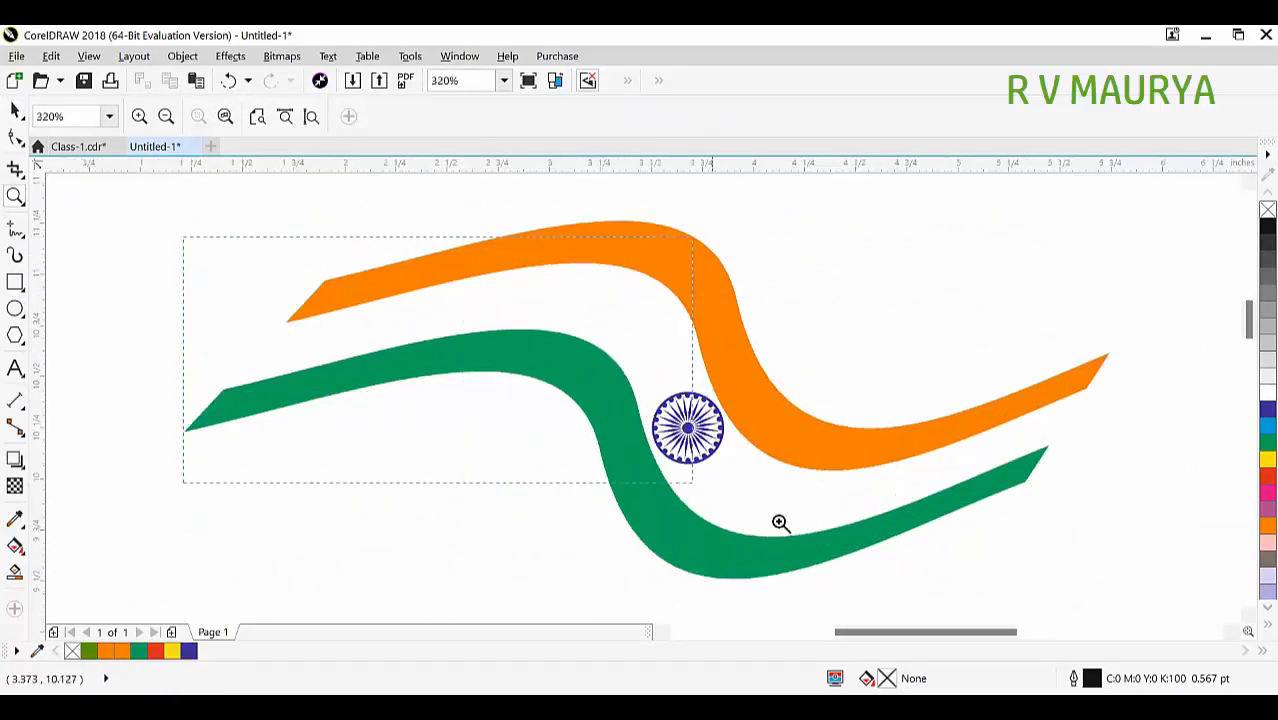
pyautogui.scroll(1, 1155, 588)
pyautogui.press('space')
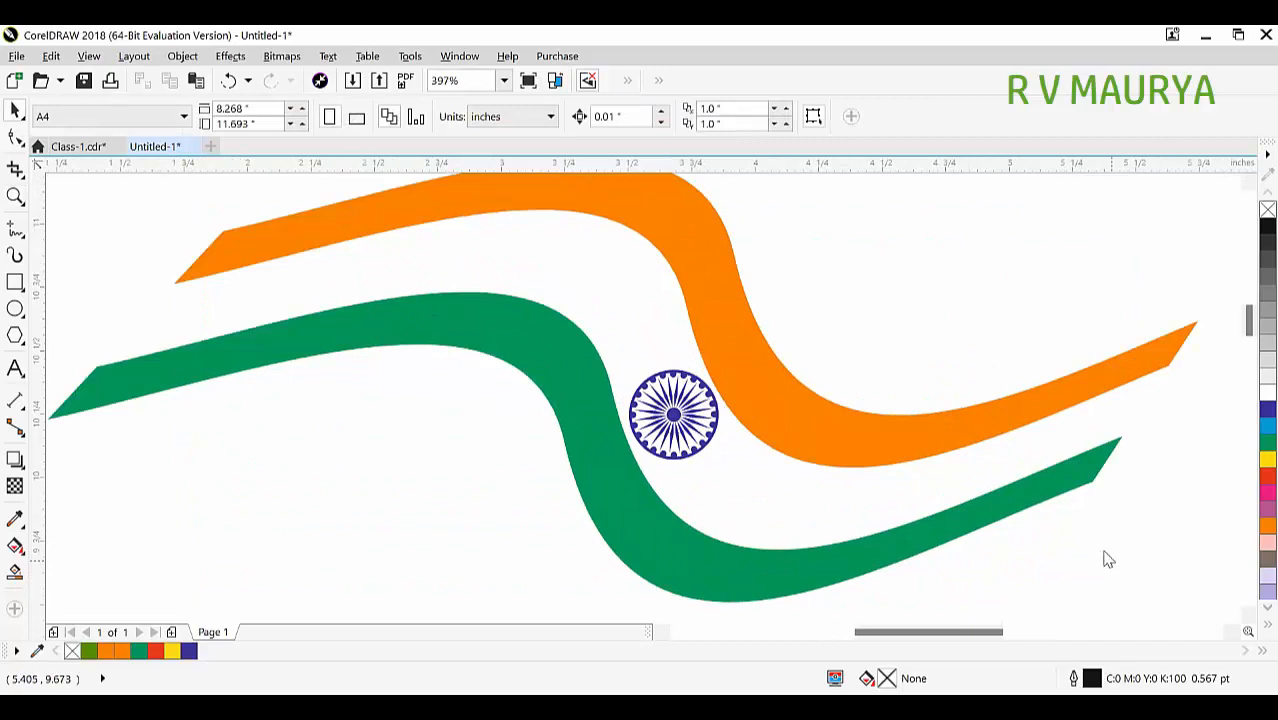
# Save the drawing as Class in the 4 Batch folder, in CDR format.
pyautogui.hotkey('ctrl', 's')
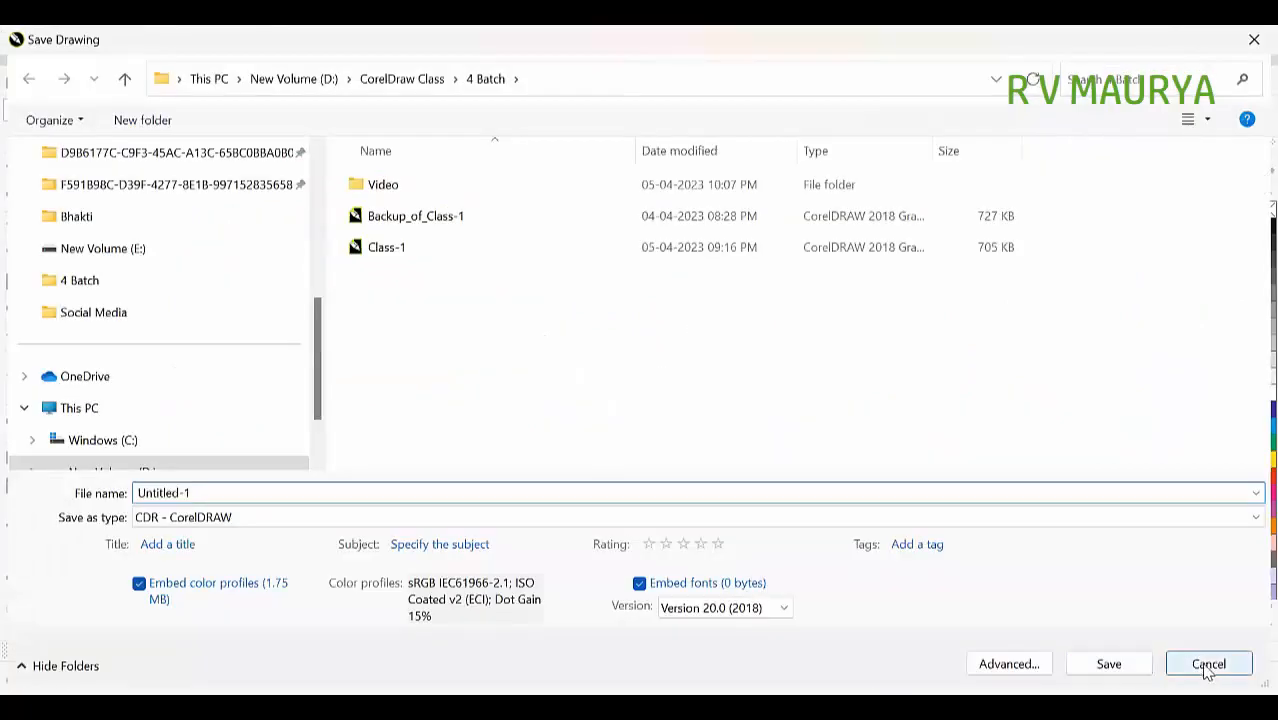
pyautogui.press('Escape')
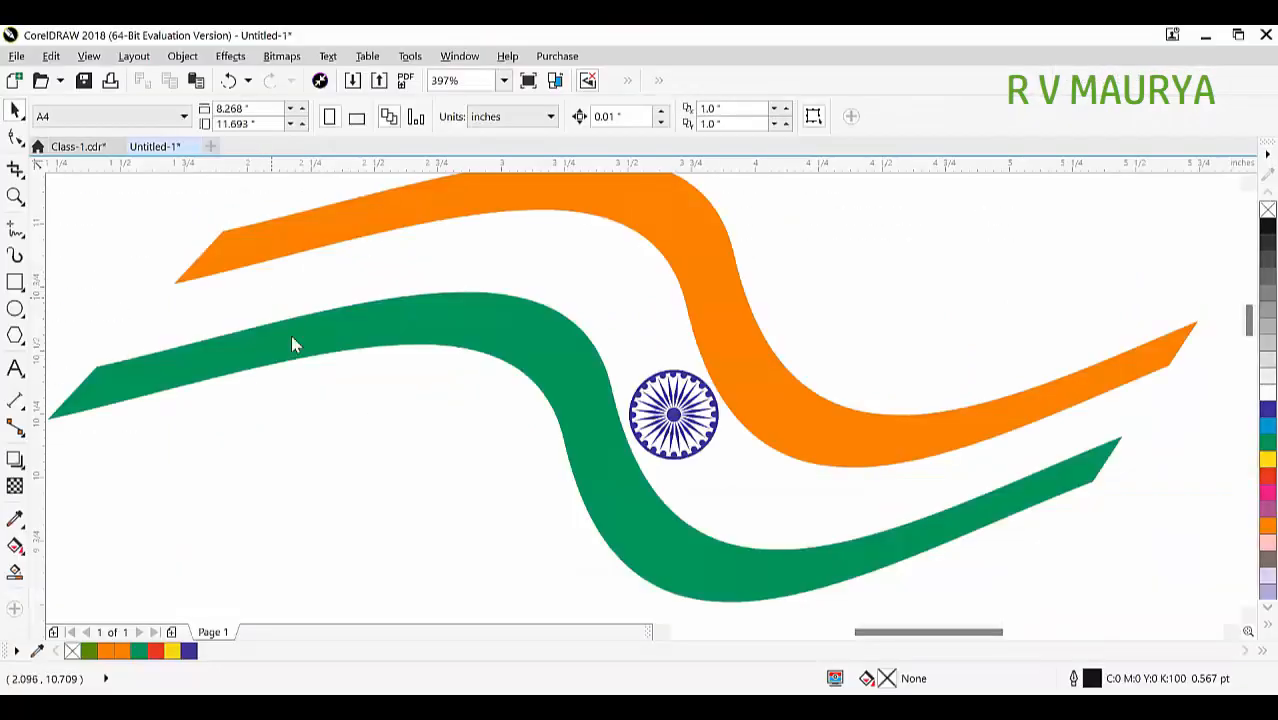
pyautogui.hotkey('ctrl', 's')
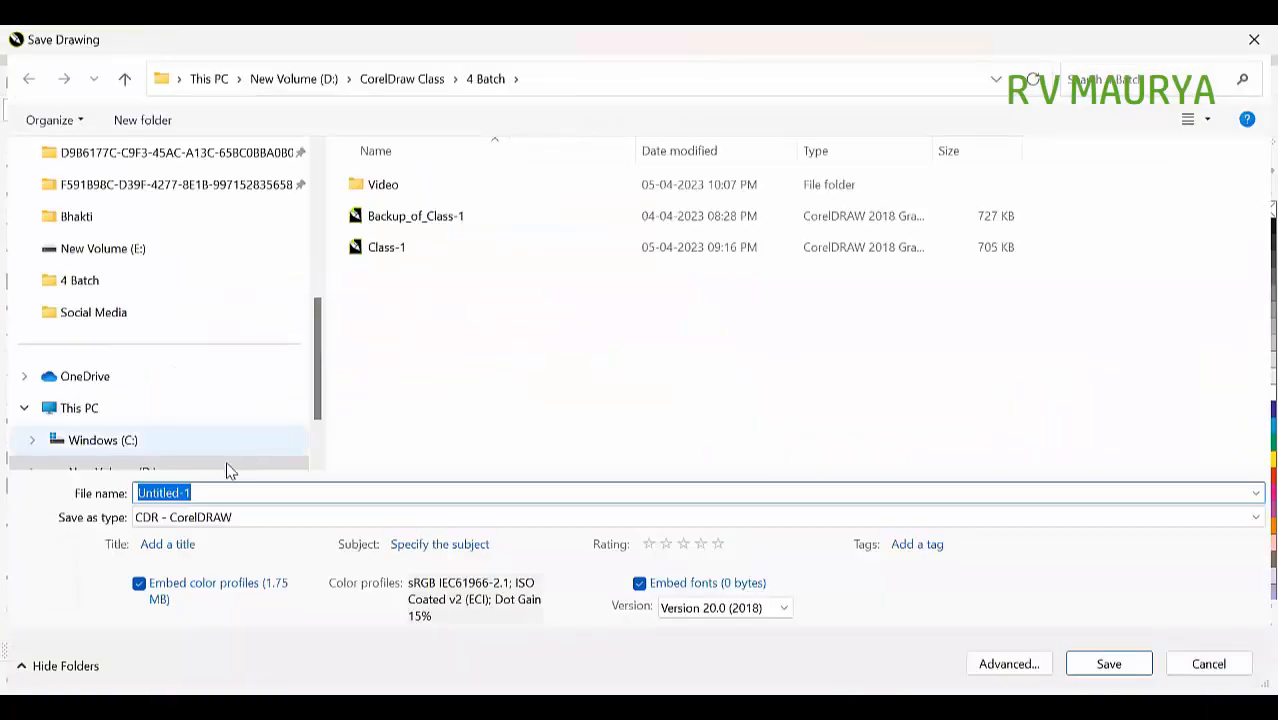
pyautogui.click(200, 492)
pyautogui.hotkey('ctrl', 'a')
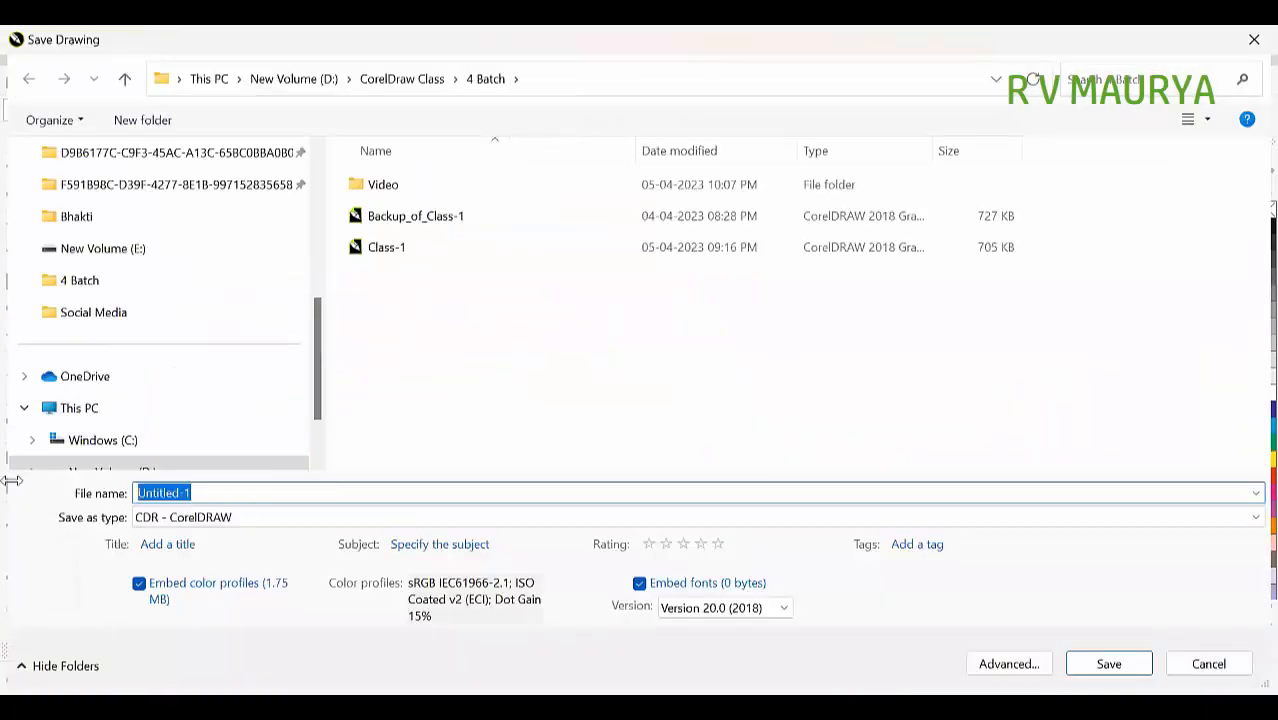
pyautogui.write('Class')
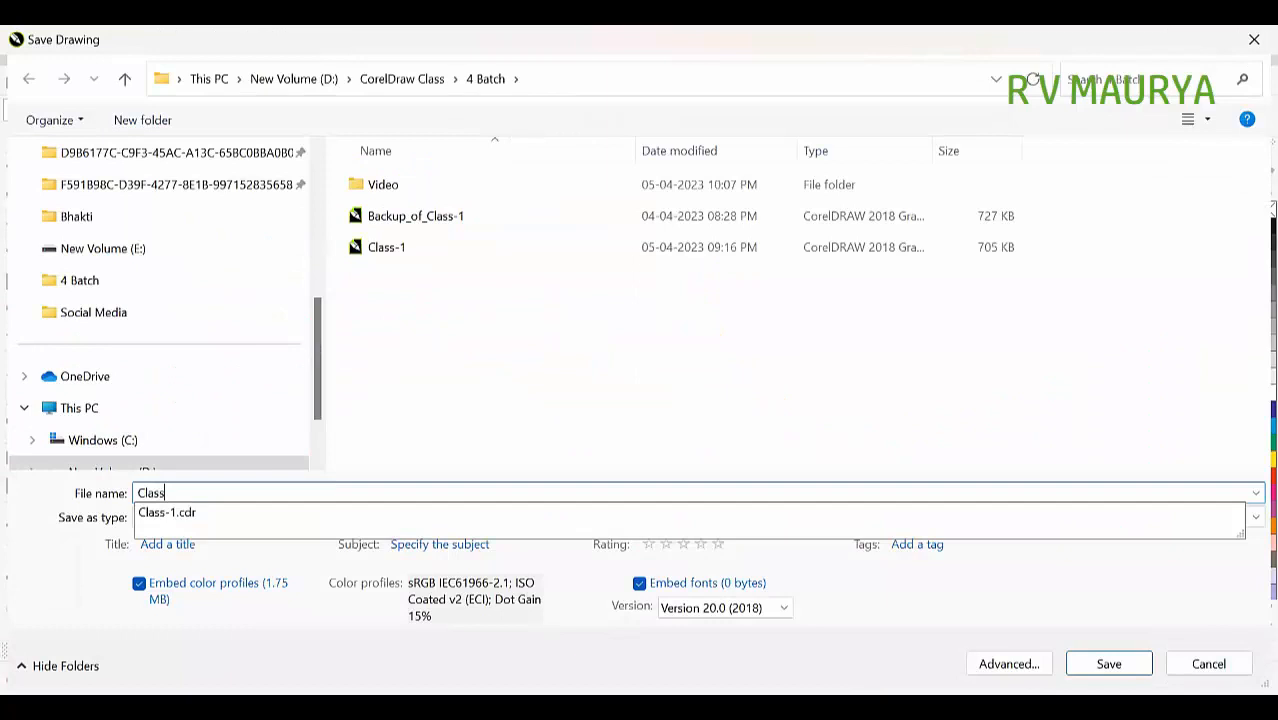
pyautogui.press('Return')
pyautogui.scroll(-3, 445, 405)
pyautogui.press('z')
pyautogui.moveTo(265, 371); pyautogui.dragTo(613, 548)
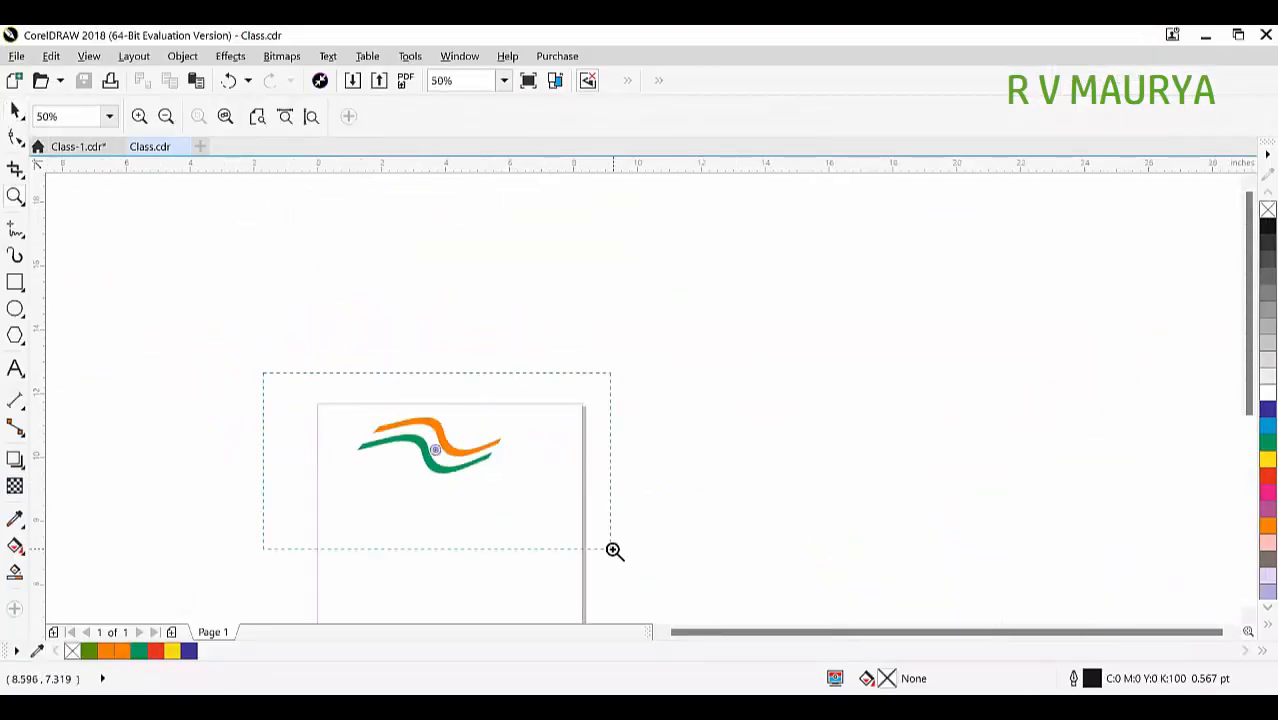
pyautogui.moveTo(490, 291); pyautogui.dragTo(778, 460)
pyautogui.press('space')
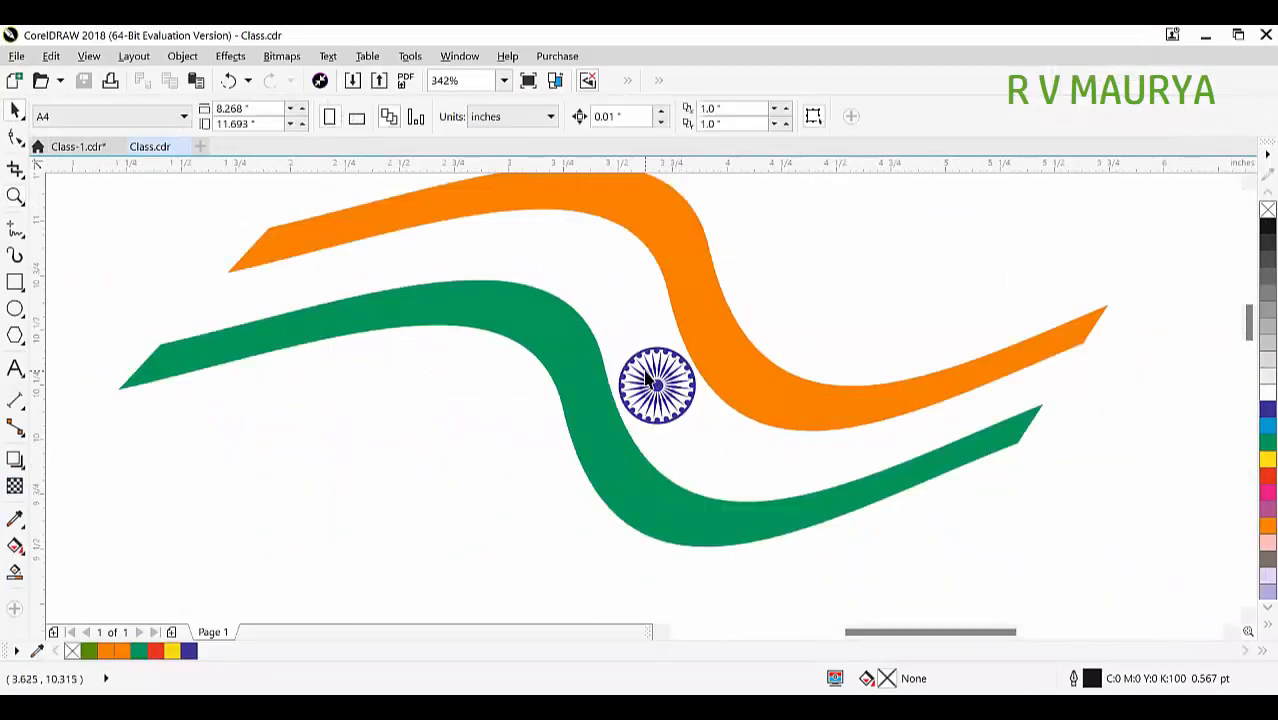
pyautogui.click(650, 380)
# Draw a circle about 0.825 inch in diameter in the empty area below the green band.
pyautogui.scroll(-3, 686, 407)
pyautogui.press('z')
pyautogui.moveTo(471, 385); pyautogui.dragTo(899, 602)
pyautogui.moveTo(285, 277)
pyautogui.mouseDown()
pyautogui.moveTo(947, 499)
pyautogui.moveTo(958, 480)
pyautogui.mouseUp()
pyautogui.moveTo(122, 176); pyautogui.dragTo(950, 512)
pyautogui.press('space')
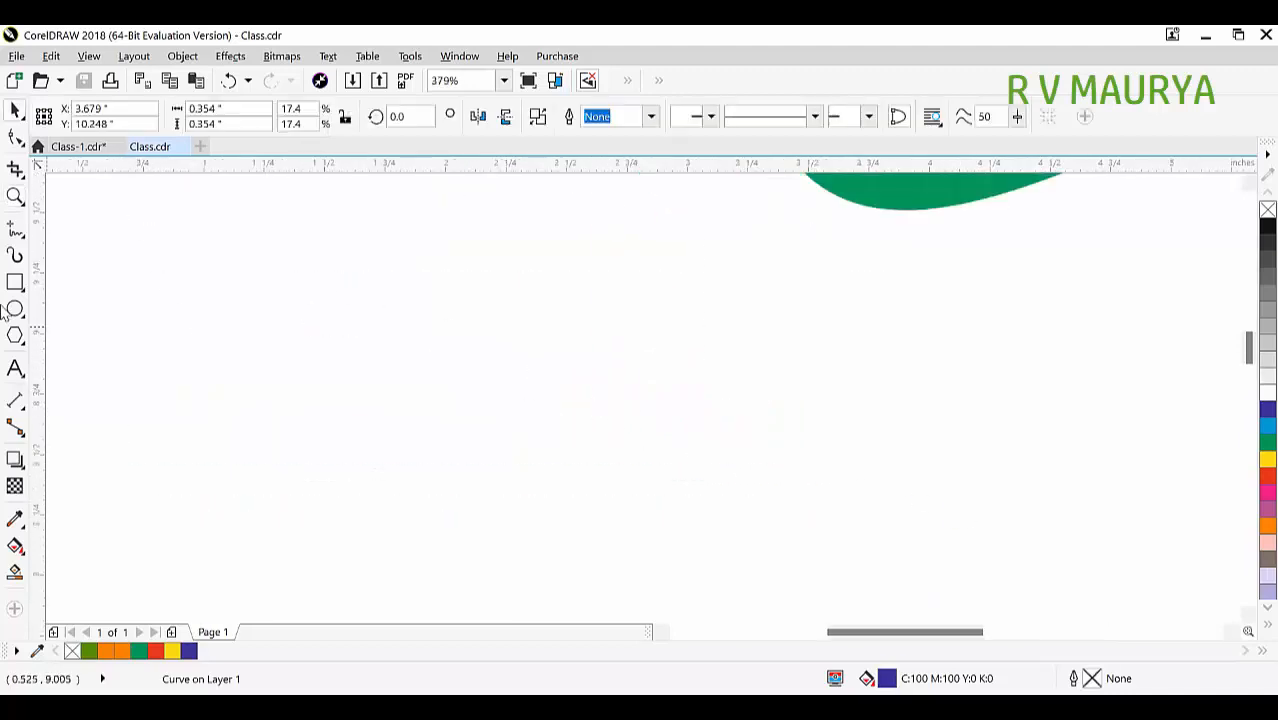
pyautogui.click(15, 309)
pyautogui.moveTo(571, 331); pyautogui.dragTo(771, 531)
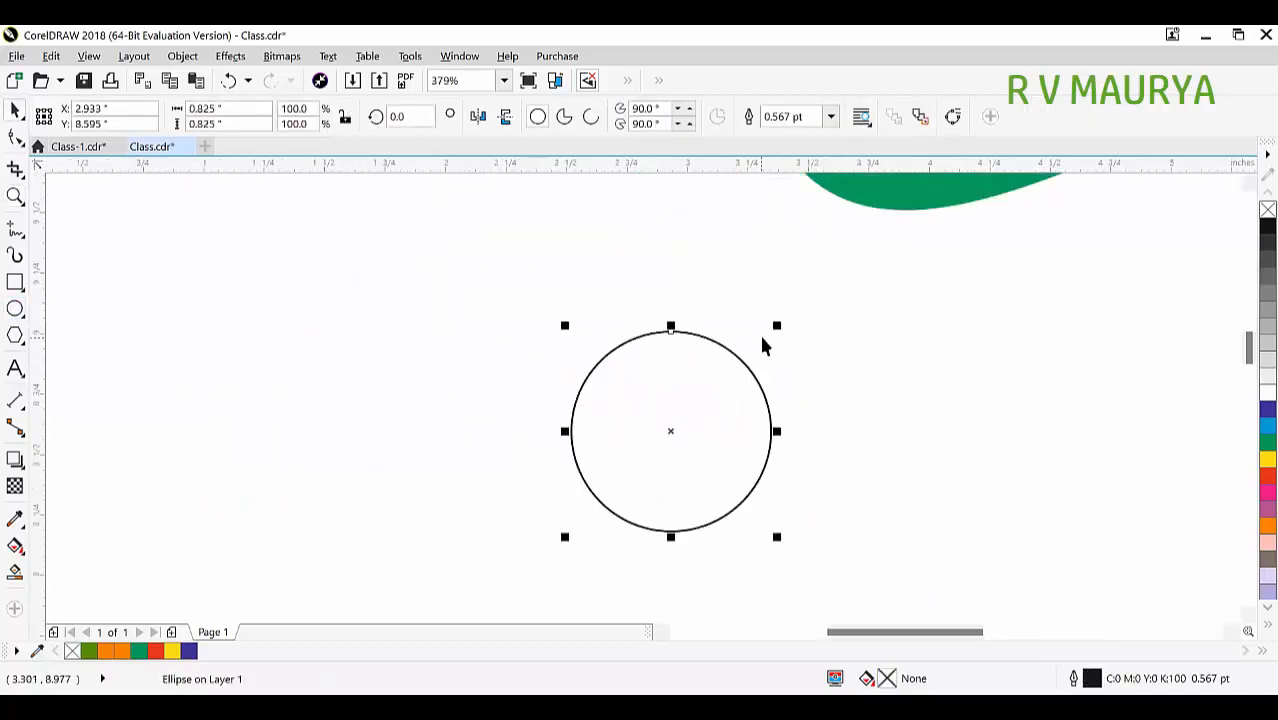
# Enlarge the circle to about 1.634 inches and add a concentric copy about 0.314 inch in diameter.
pyautogui.moveTo(812, 300)
pyautogui.mouseDown()
pyautogui.moveTo(779, 320)
pyautogui.moveTo(803, 272)
pyautogui.moveTo(873, 225)
pyautogui.mouseUp()
pyautogui.moveTo(677, 350); pyautogui.dragTo(620, 323)
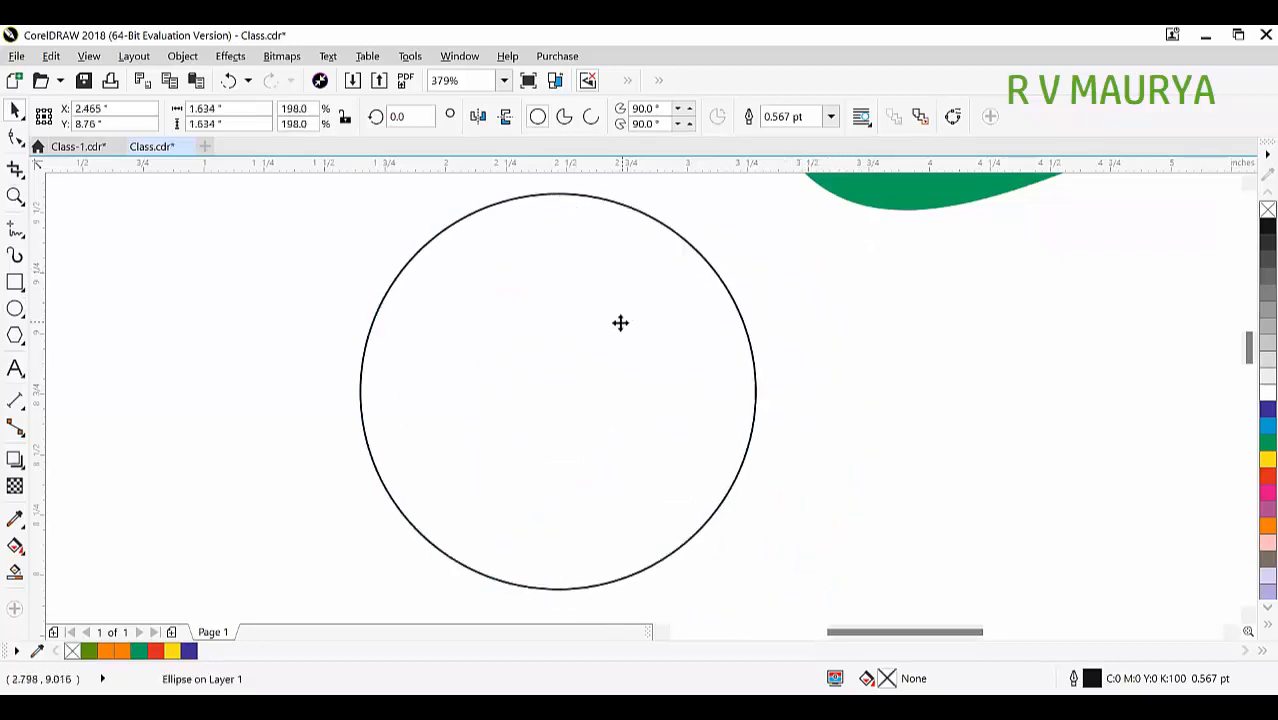
pyautogui.moveTo(759, 189); pyautogui.dragTo(679, 350)
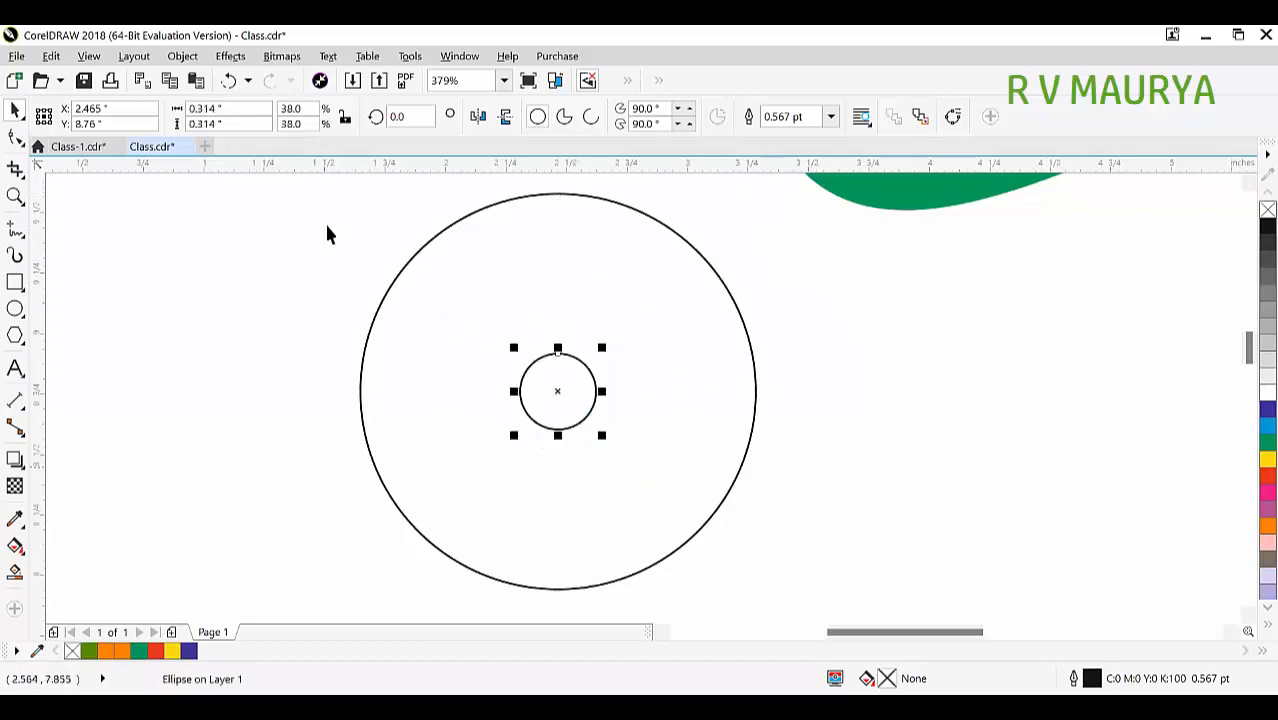
# Draw a rectangle about 0.135 by 0.267 inch across the large circle's lower edge and centre it horizontally on the circle.
pyautogui.click(15, 282)
pyautogui.moveTo(522, 553); pyautogui.dragTo(555, 608)
pyautogui.press('space')
pyautogui.keyDown('shift'); pyautogui.click(655, 555); pyautogui.keyUp('shift')
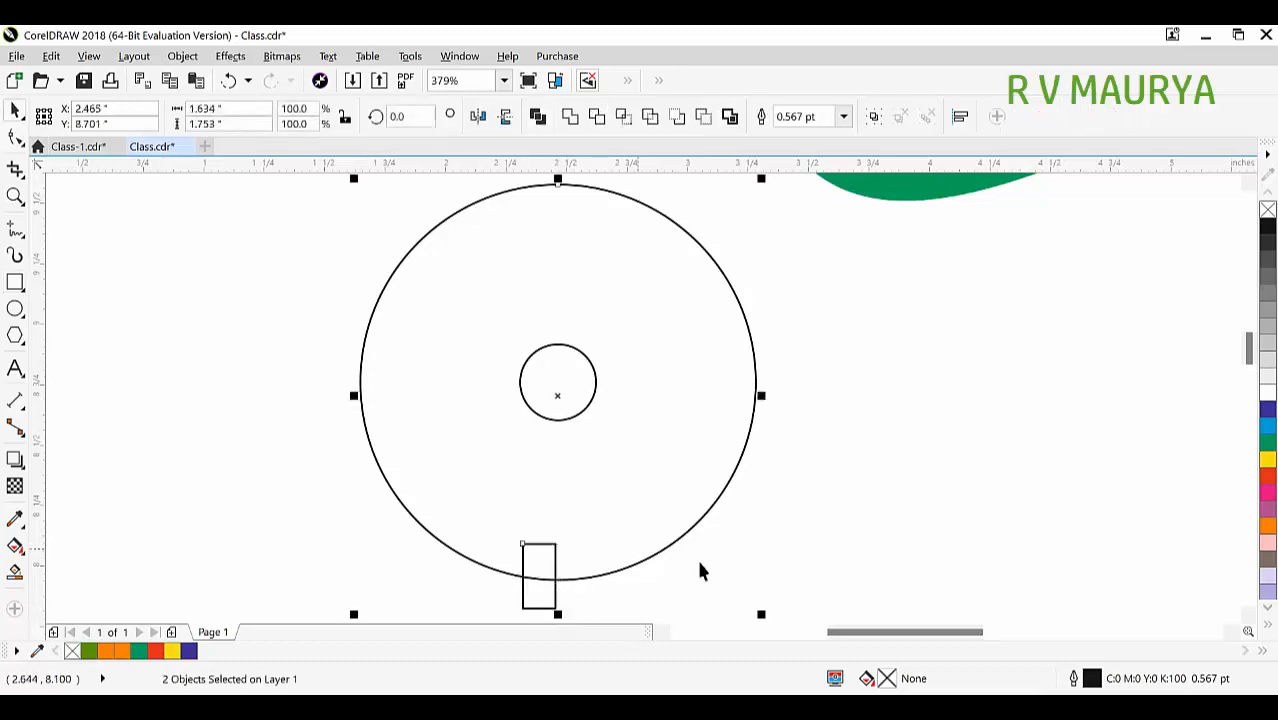
pyautogui.press('c')
pyautogui.click(697, 557)
# Round the rectangle's corners to a 0.067 inch radius and shift it down slightly to straddle the large circle's lower edge.
pyautogui.click(574, 562)
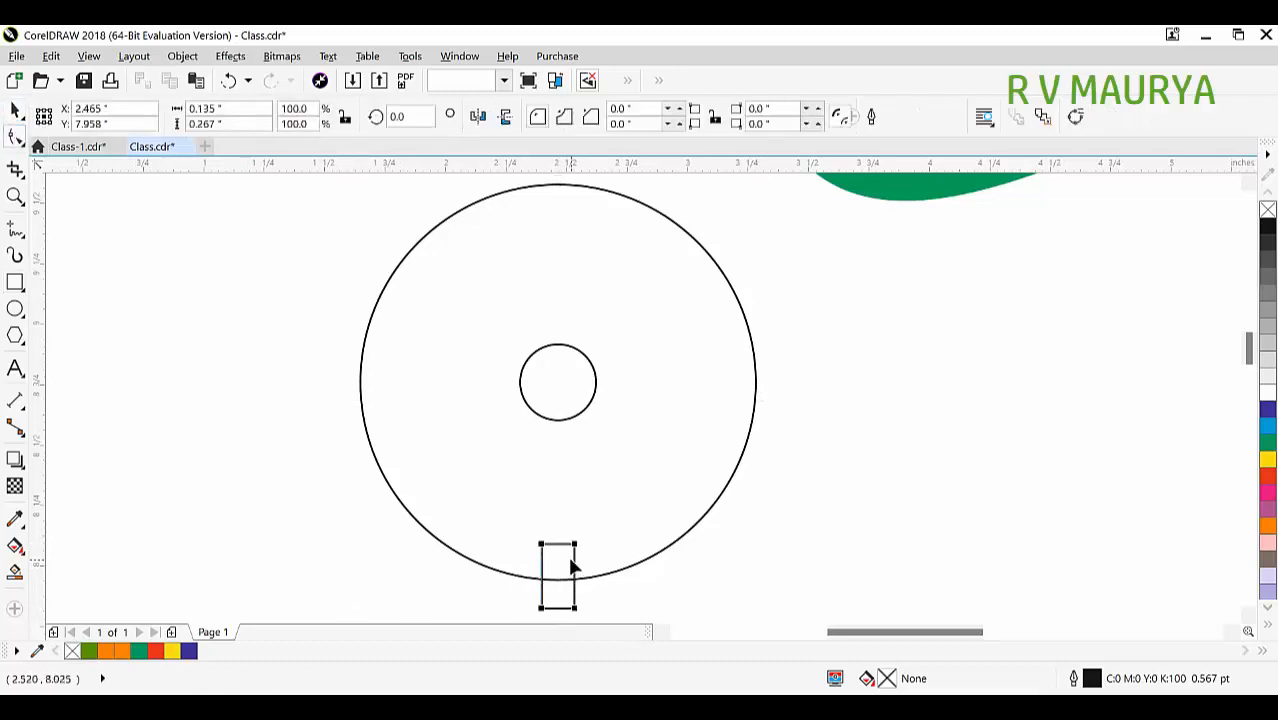
pyautogui.moveTo(542, 545); pyautogui.dragTo(556, 588)
pyautogui.press('space')
pyautogui.scroll(2, 559, 566)
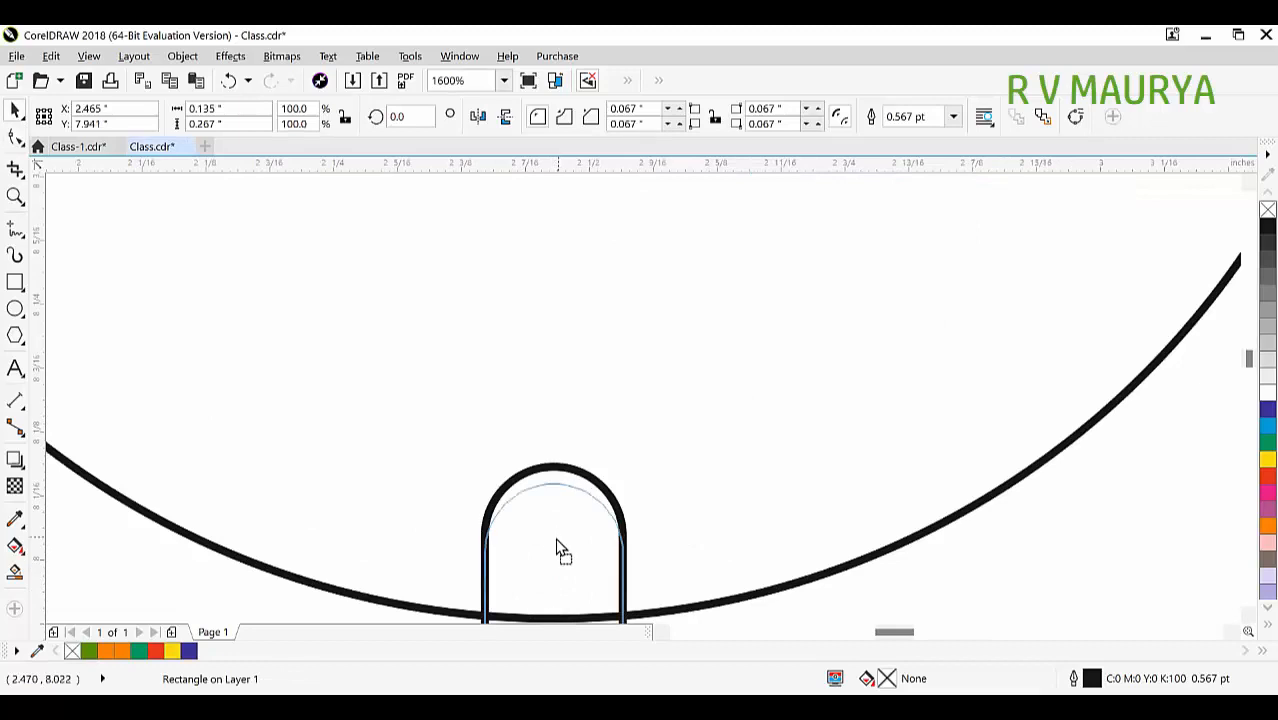
pyautogui.scroll(-2, 559, 551)
pyautogui.scroll(1, 500, 527)
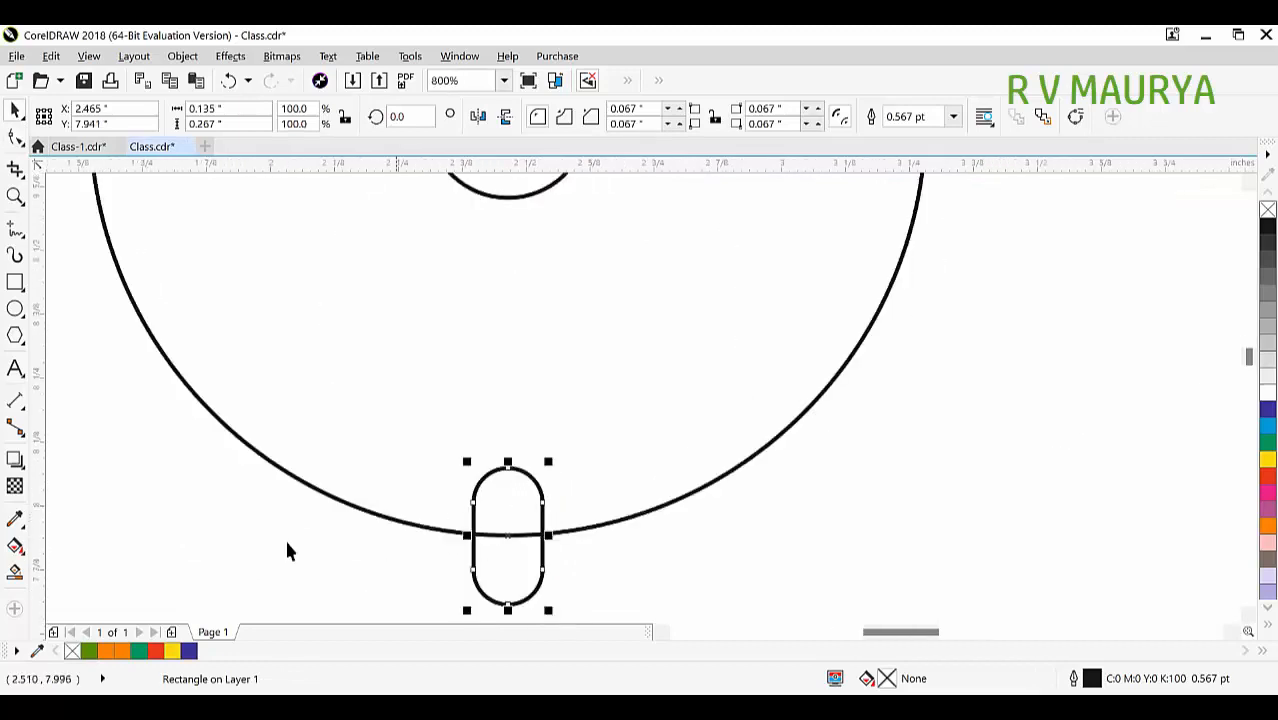
# Smart-fill the half of the rounded rectangle inside the circle in green with an orange outline, and delete the rectangle.
pyautogui.click(15, 573)
pyautogui.click(498, 497)
pyautogui.press('space')
pyautogui.click(511, 572)
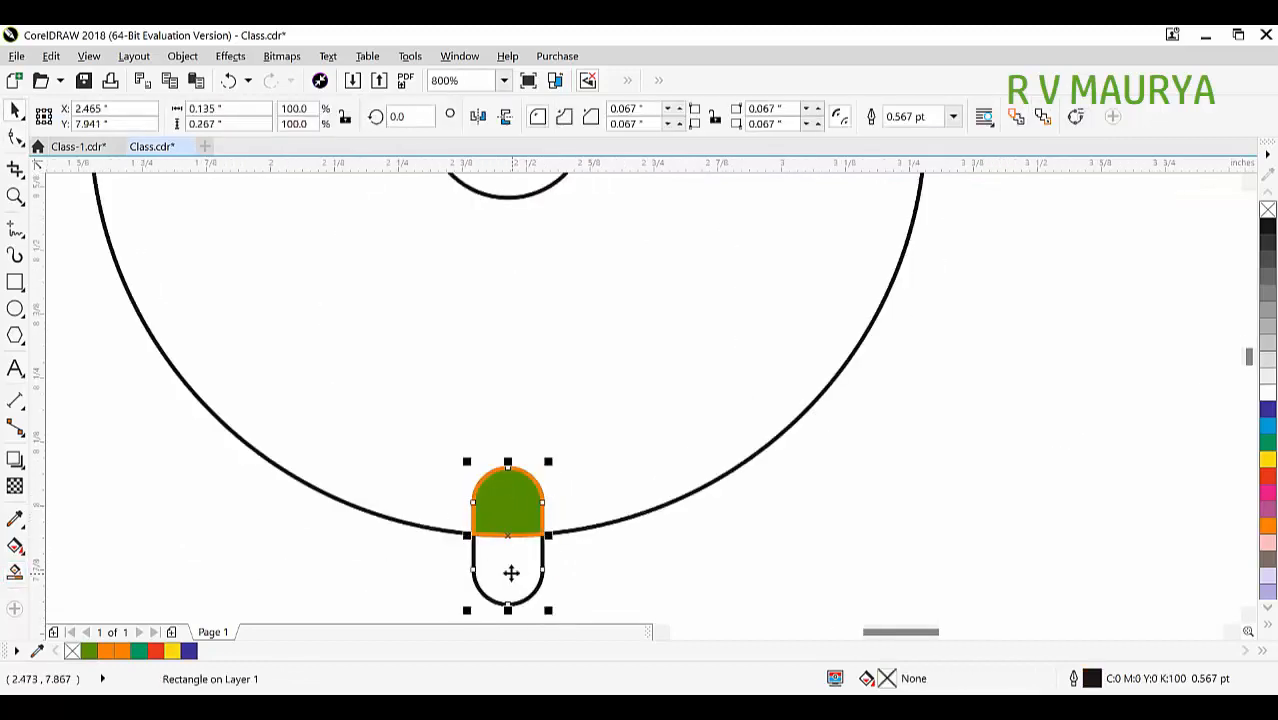
pyautogui.press('Delete')
# Select the green tooth shape and move its rotation centre to the centre of the circles.
pyautogui.click(496, 519)
pyautogui.scroll(-1, 514, 551)
pyautogui.press('z')
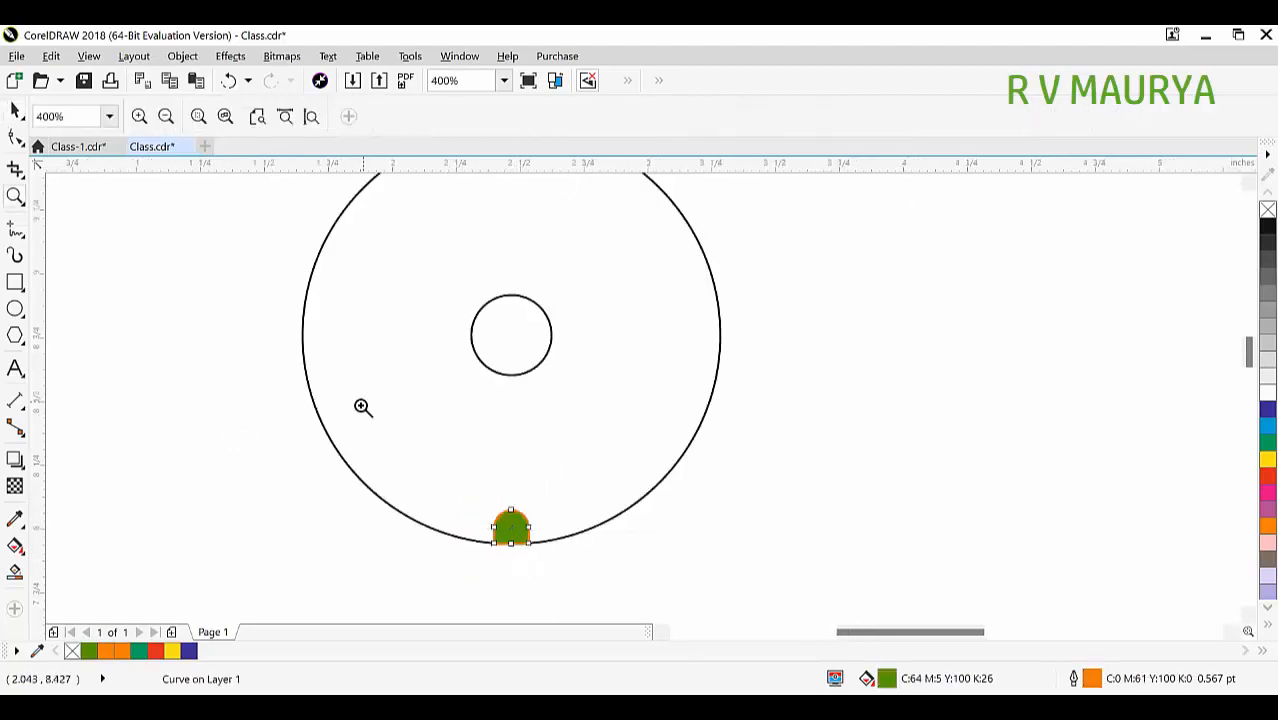
pyautogui.moveTo(362, 407); pyautogui.dragTo(610, 568)
pyautogui.press('space')
pyautogui.click(716, 525)
pyautogui.scroll(-1, 711, 560)
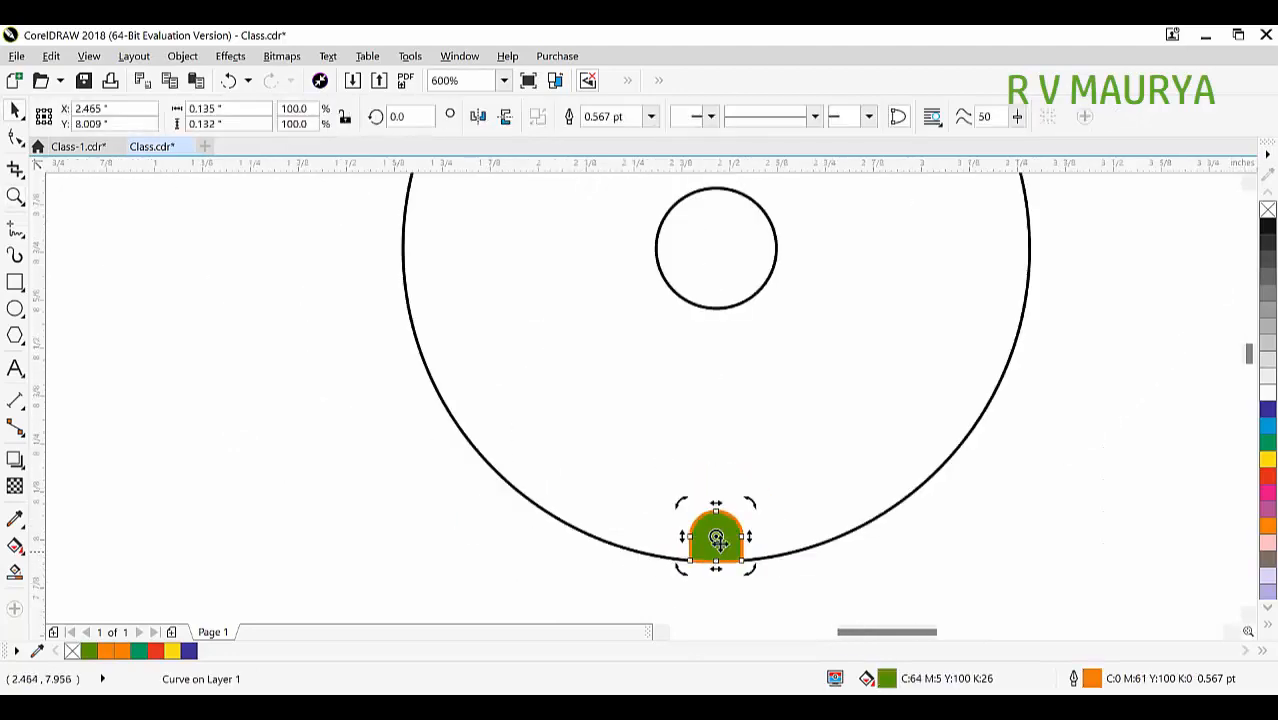
pyautogui.click(722, 539)
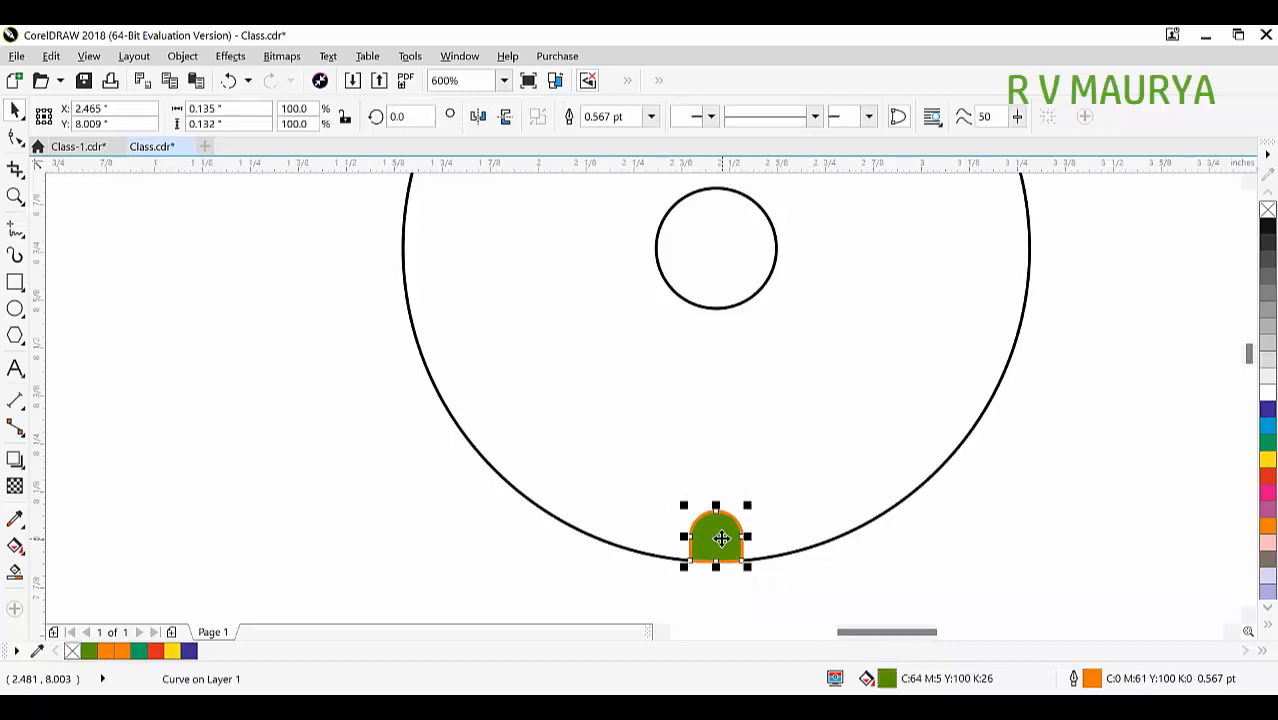
pyautogui.click(762, 576)
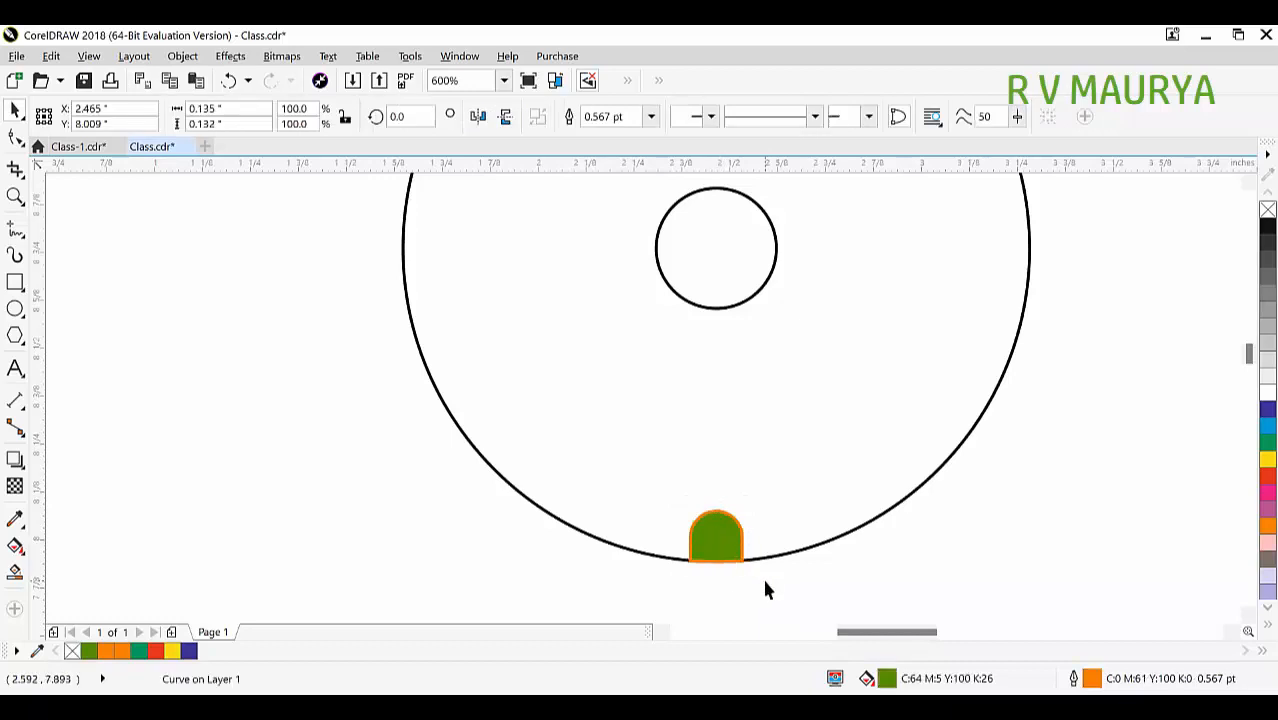
pyautogui.click(725, 543)
pyautogui.click(720, 535)
pyautogui.moveTo(716, 537)
pyautogui.mouseDown()
pyautogui.moveTo(702, 288)
pyautogui.moveTo(714, 248)
pyautogui.mouseUp()
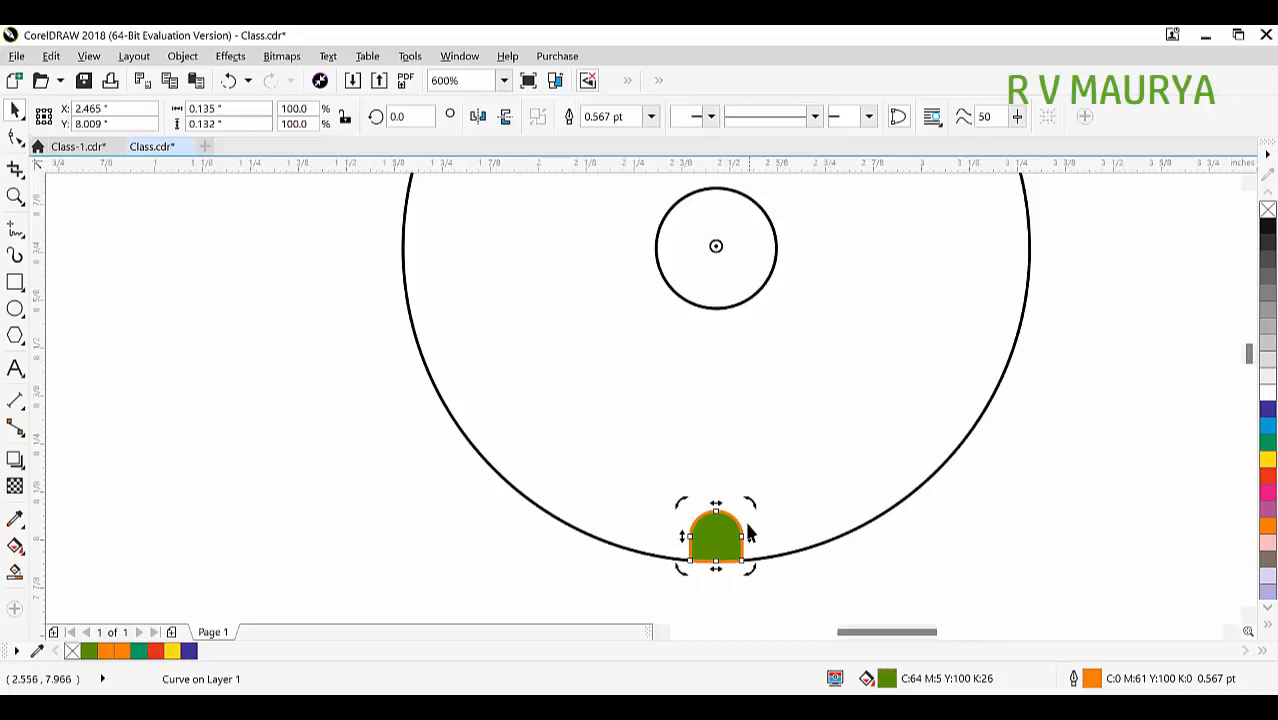
# Create a copy of the tooth rotated 15° about the circles' centre and repeat it until teeth fill the whole rim.
pyautogui.moveTo(748, 505); pyautogui.dragTo(841, 484)
pyautogui.rightClick(845, 490)
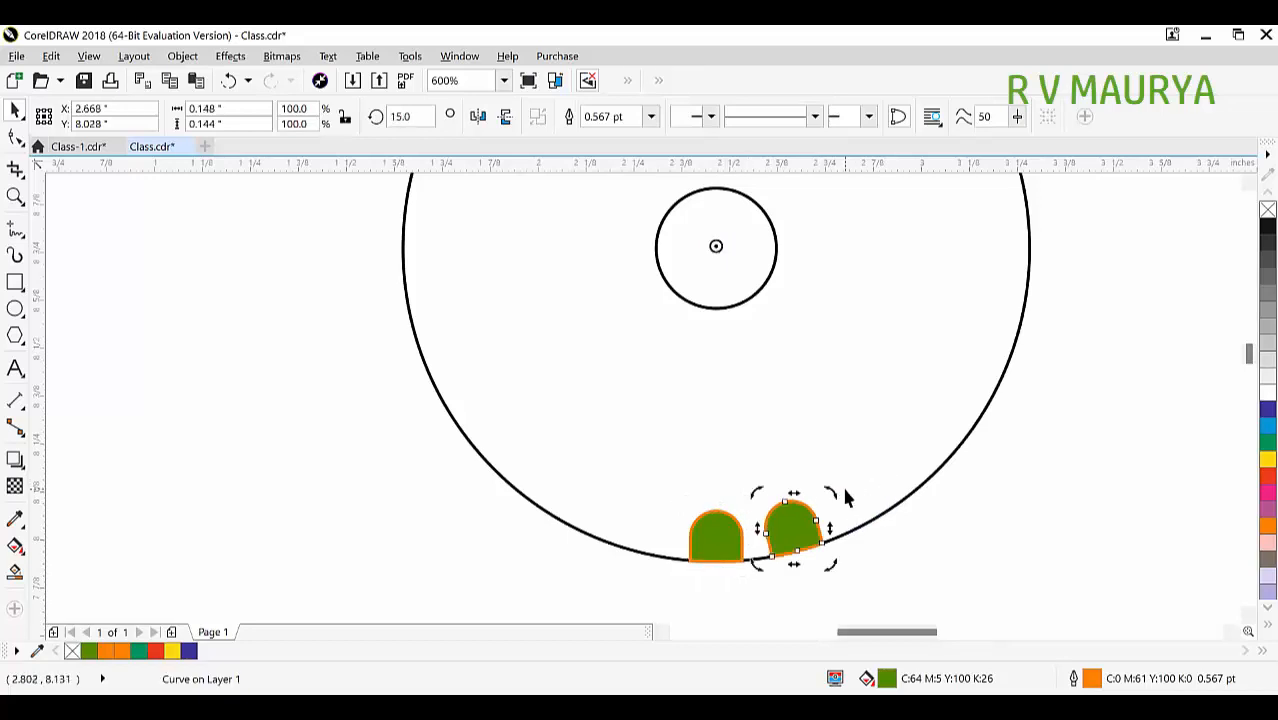
pyautogui.hotkey('ctrl', 'r')
pyautogui.hotkey('ctrl', 'r')
pyautogui.hotkey('ctrl', 'r')
pyautogui.hotkey('ctrl', 'r')
pyautogui.hotkey('ctrl', 'r')
pyautogui.hotkey('ctrl', 'r')
pyautogui.hotkey('ctrl', 'r')
pyautogui.hotkey('ctrl', 'r')
pyautogui.hotkey('ctrl', 'r')
pyautogui.hotkey('ctrl', 'r')
pyautogui.hotkey('ctrl', 'r')
pyautogui.hotkey('ctrl', 'r')
pyautogui.hotkey('ctrl', 'r')
pyautogui.hotkey('ctrl', 'r')
pyautogui.hotkey('ctrl', 'r')
pyautogui.hotkey('ctrl', 'r')
pyautogui.hotkey('ctrl', 'r')
pyautogui.hotkey('ctrl', 'r')
pyautogui.hotkey('ctrl', 'r')
pyautogui.hotkey('ctrl', 'r')
pyautogui.hotkey('ctrl', 'r')
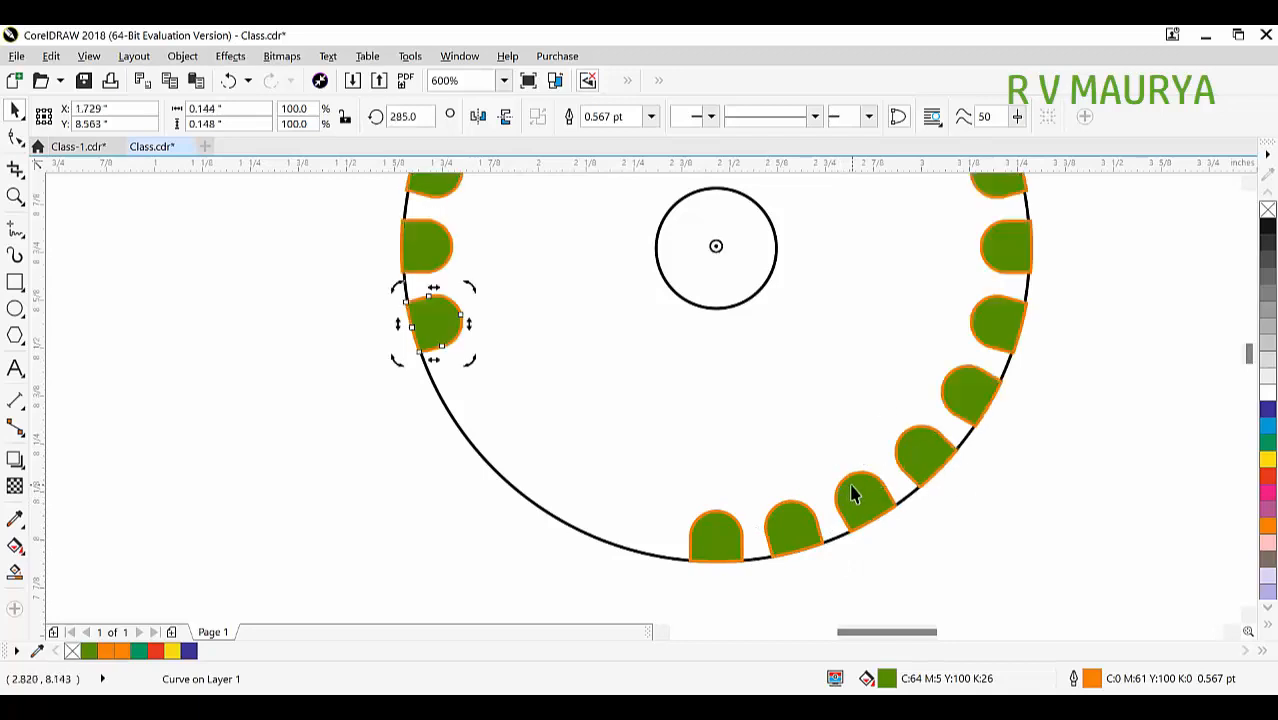
pyautogui.click(696, 587)
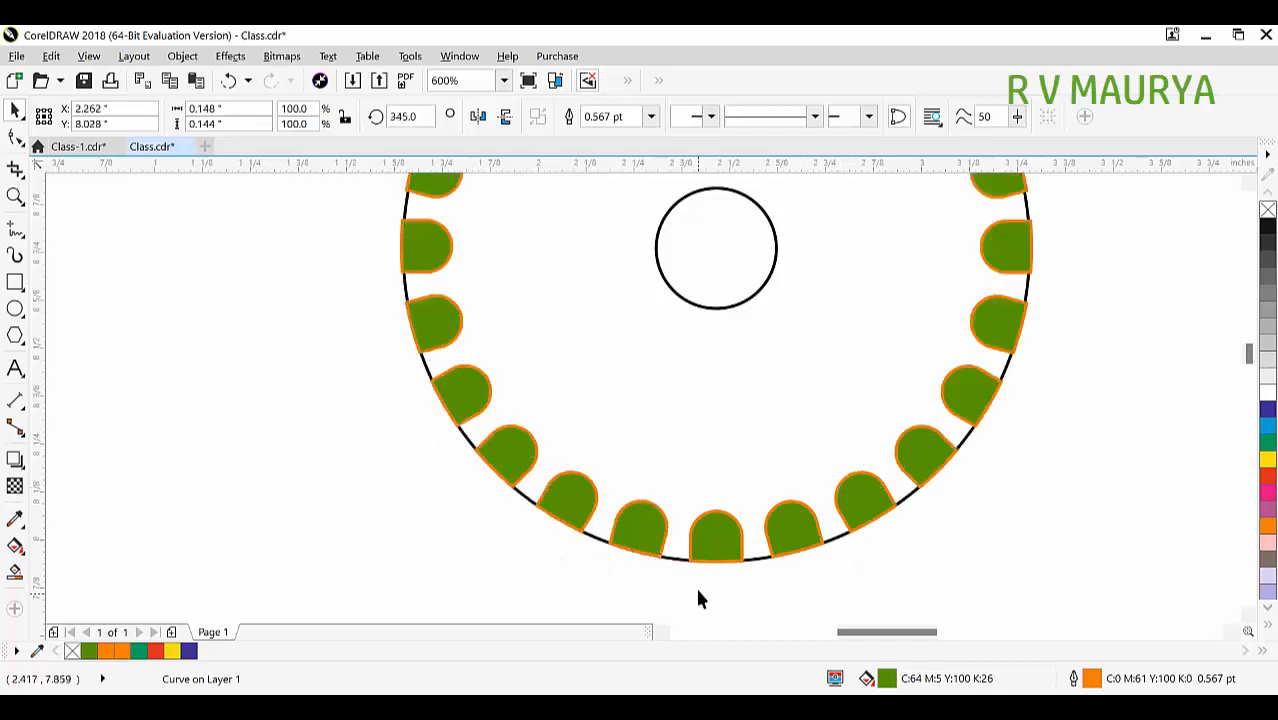
# Delete both circles temporarily, select all the teeth to check their number, and undo the deletion.
pyautogui.scroll(-1, 694, 514)
pyautogui.click(697, 407)
pyautogui.click(698, 414)
pyautogui.keyDown('shift'); pyautogui.click(766, 401); pyautogui.keyUp('shift')
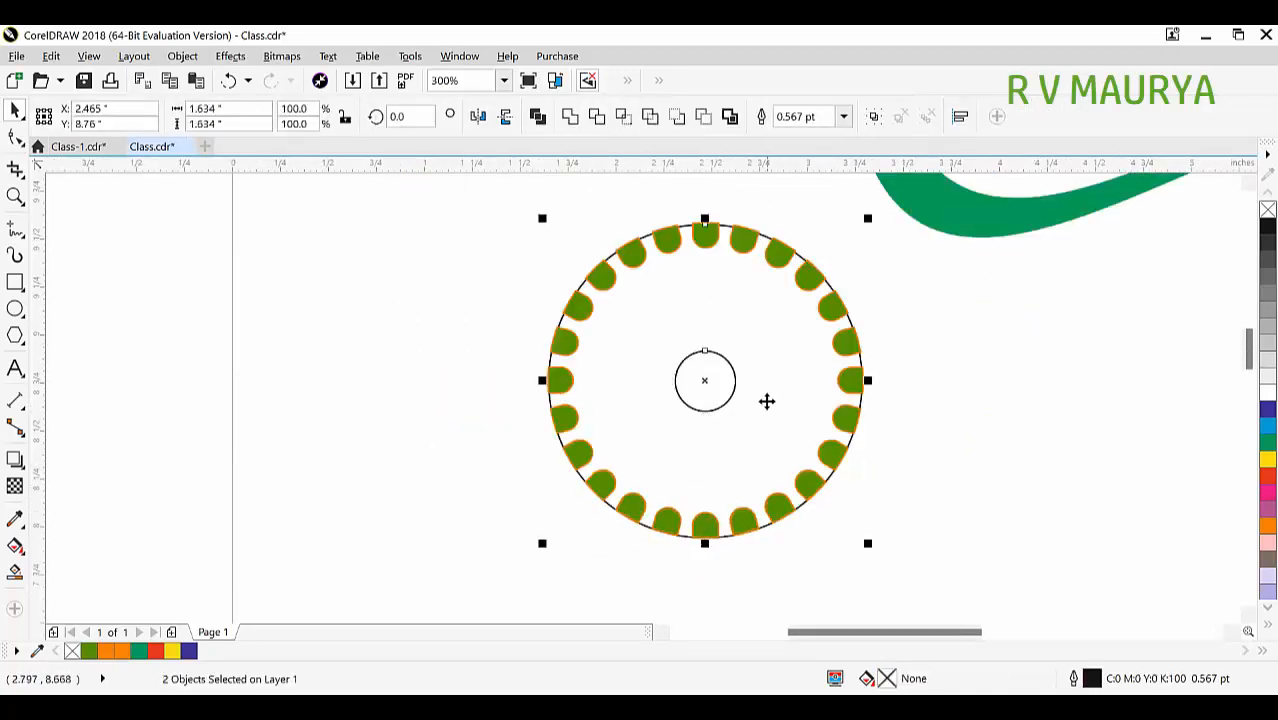
pyautogui.press('Delete')
pyautogui.moveTo(910, 600); pyautogui.dragTo(464, 217)
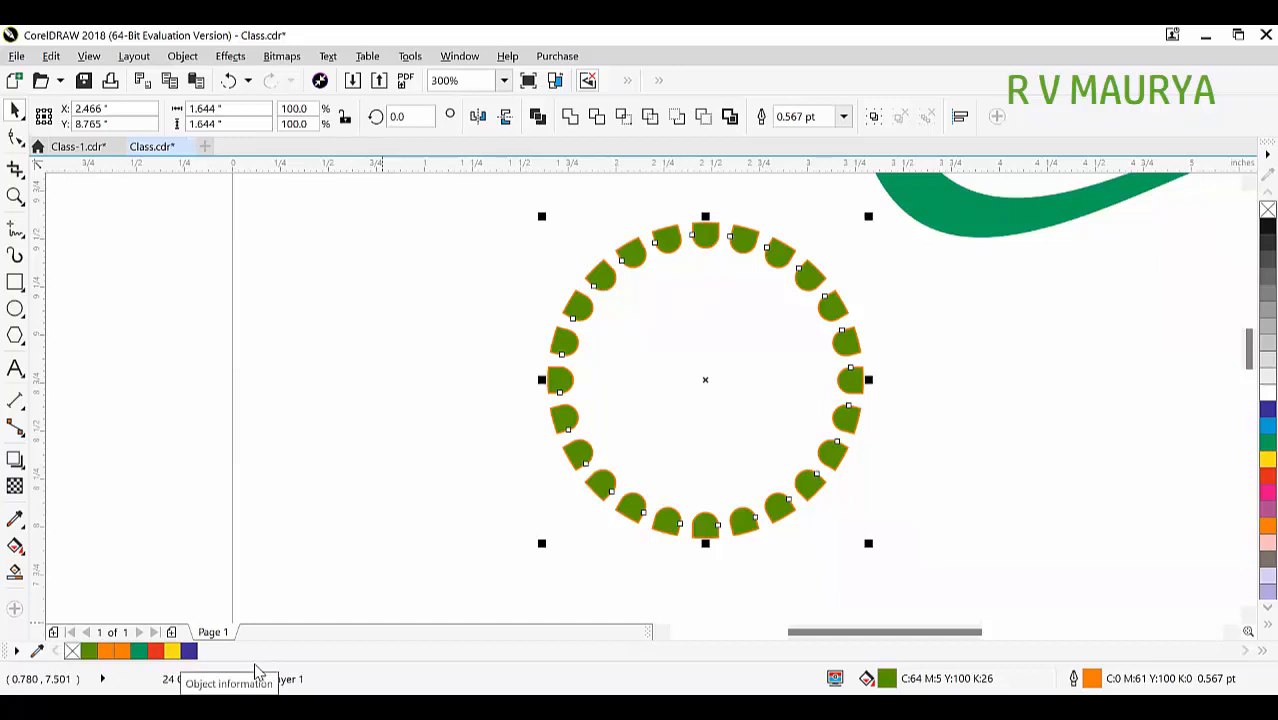
pyautogui.hotkey('ctrl', 'z')
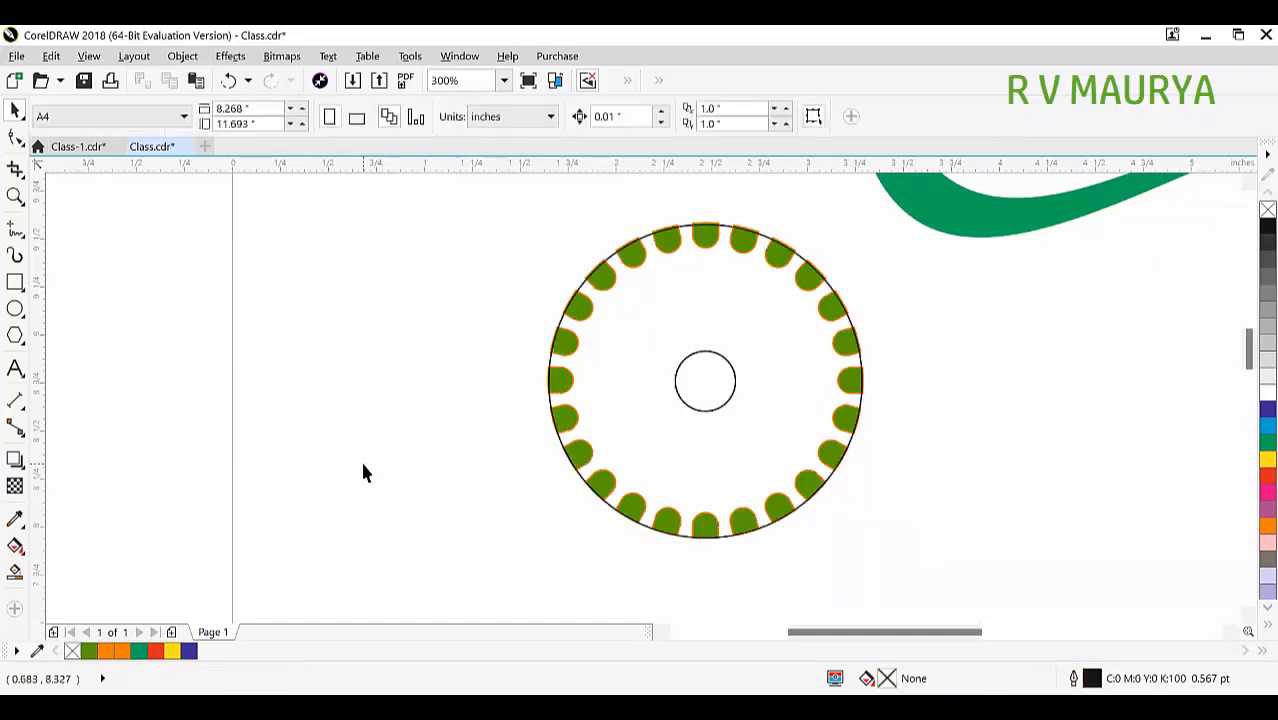
# Draw a narrow upright rectangle from the topmost tooth to the inner circle and centre it horizontally on that circle.
pyautogui.press('z')
pyautogui.moveTo(492, 201); pyautogui.dragTo(999, 463)
pyautogui.press('space')
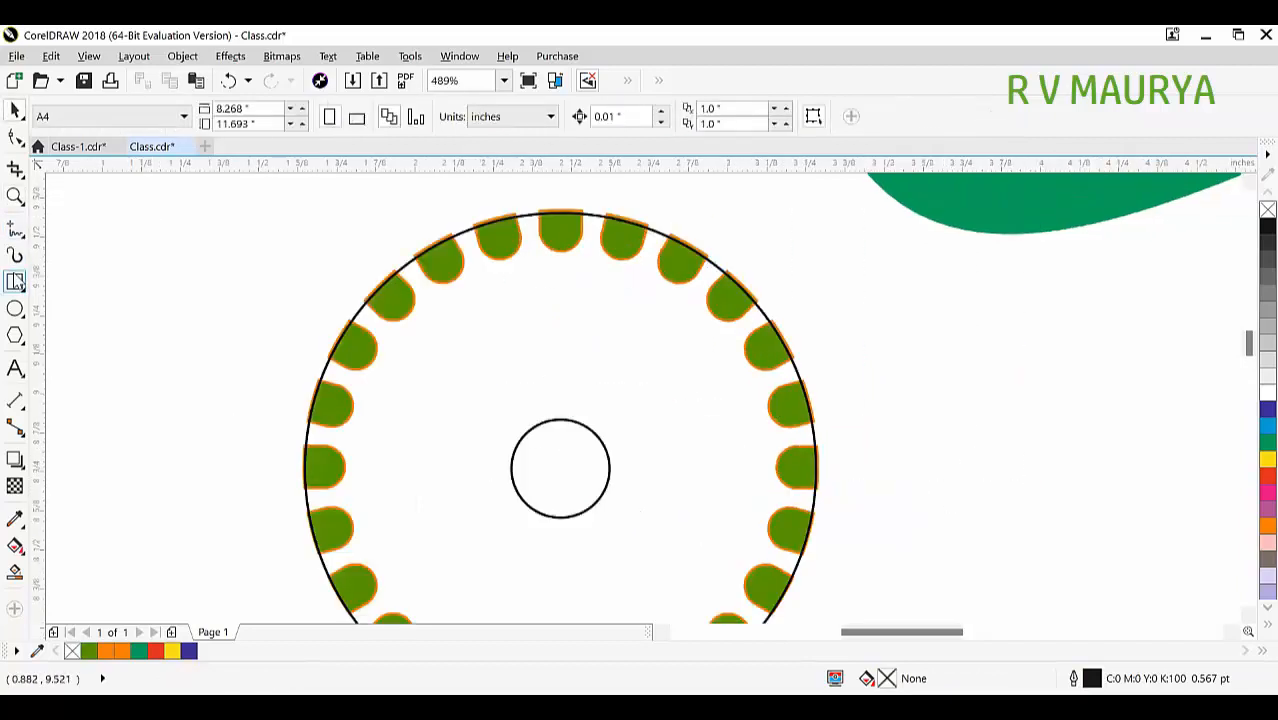
pyautogui.click(15, 283)
pyautogui.moveTo(550, 250)
pyautogui.mouseDown()
pyautogui.moveTo(566, 432)
pyautogui.moveTo(588, 432)
pyautogui.moveTo(570, 433)
pyautogui.mouseUp()
pyautogui.press('space')
pyautogui.keyDown('shift'); pyautogui.click(574, 455); pyautogui.keyUp('shift')
pyautogui.press('c')
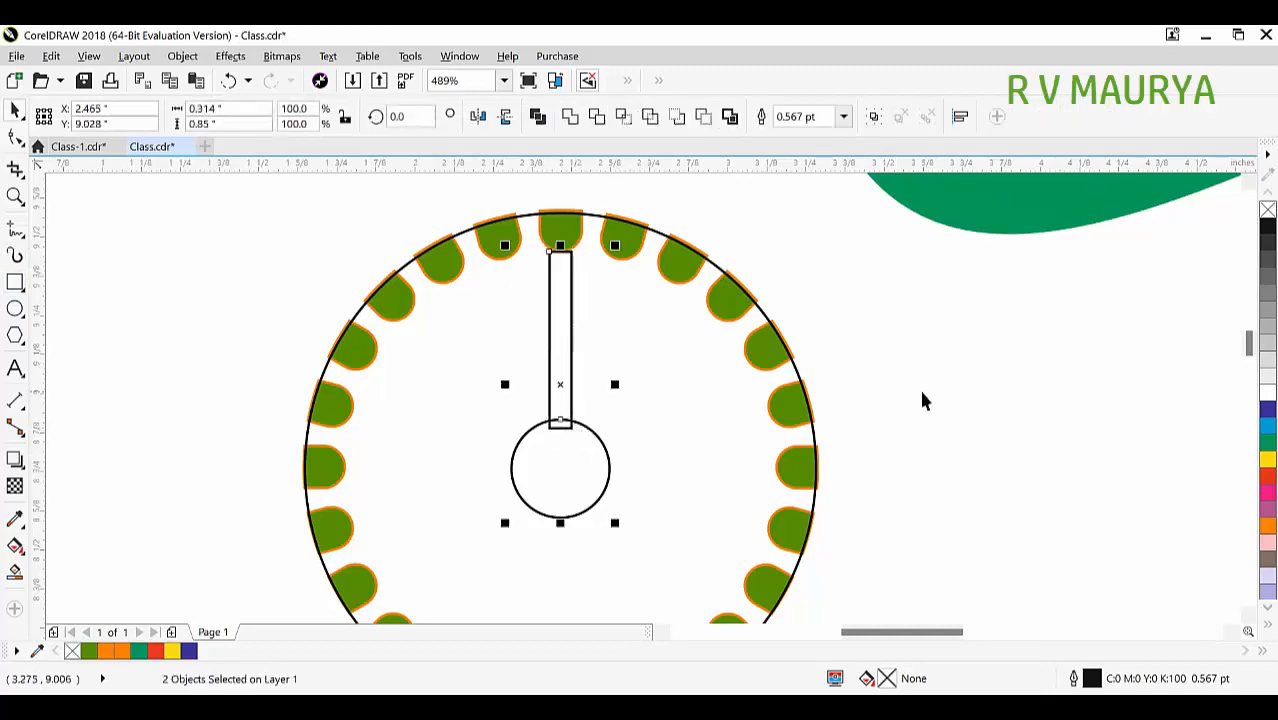
pyautogui.click(921, 399)
# Convert the narrow spoke rectangle to curves and add a node at the middle of its top edge.
pyautogui.click(15, 137)
pyautogui.click(559, 305)
pyautogui.hotkey('ctrl', 'q')
pyautogui.scroll(3, 560, 280)
pyautogui.doubleClick(483, 204)
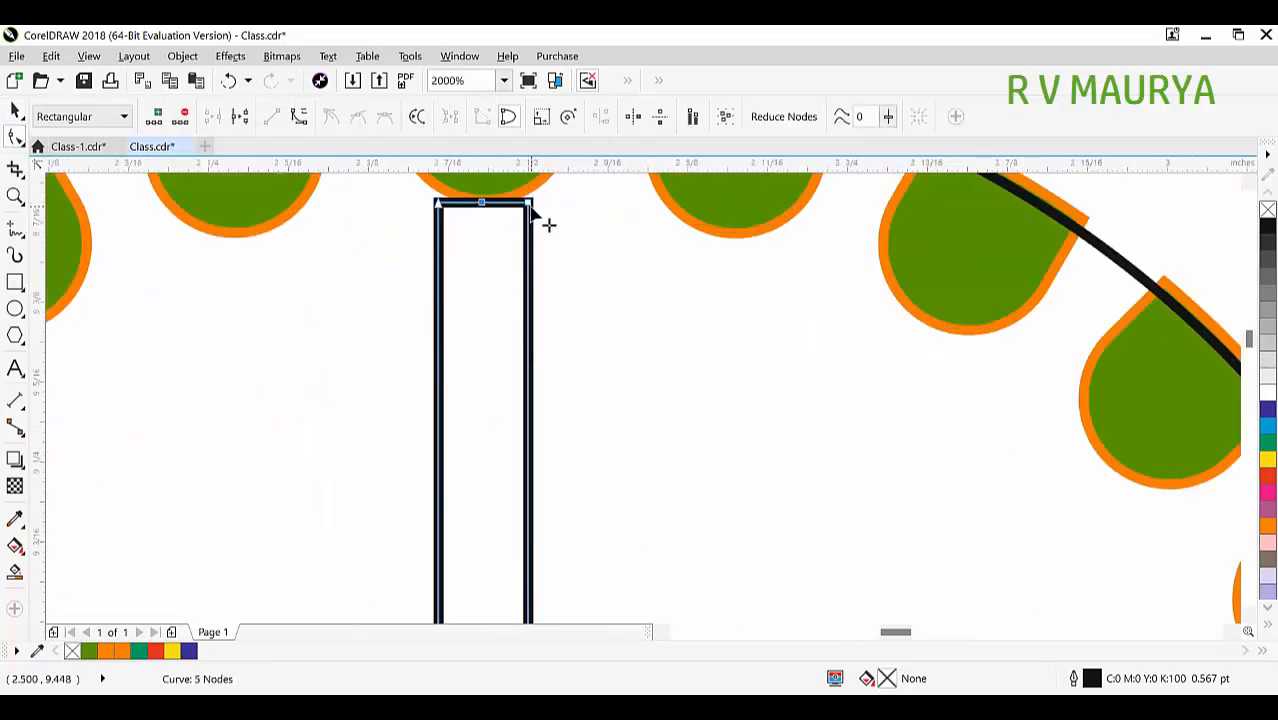
# Add a node midway along each long side of the spoke and delete both top corner nodes so it tapers upward.
pyautogui.scroll(-1, 545, 218)
pyautogui.doubleClick(523, 428)
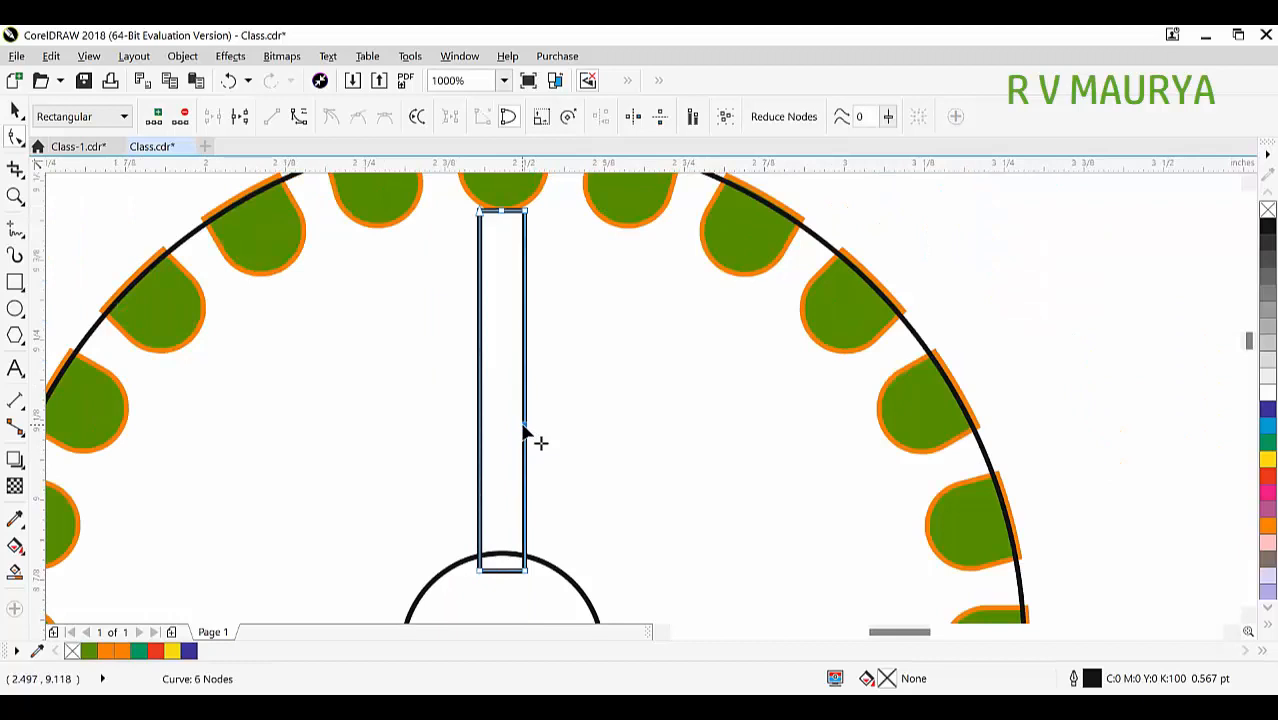
pyautogui.doubleClick(480, 426)
pyautogui.doubleClick(480, 212)
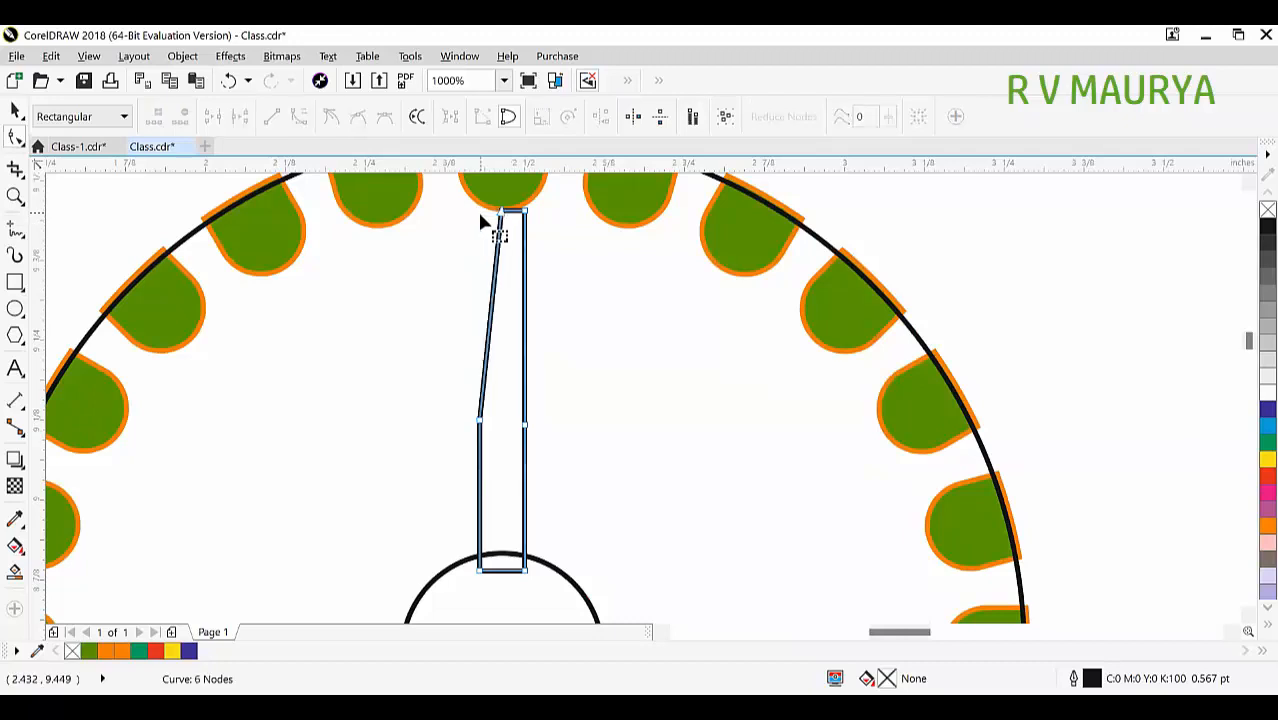
pyautogui.doubleClick(524, 213)
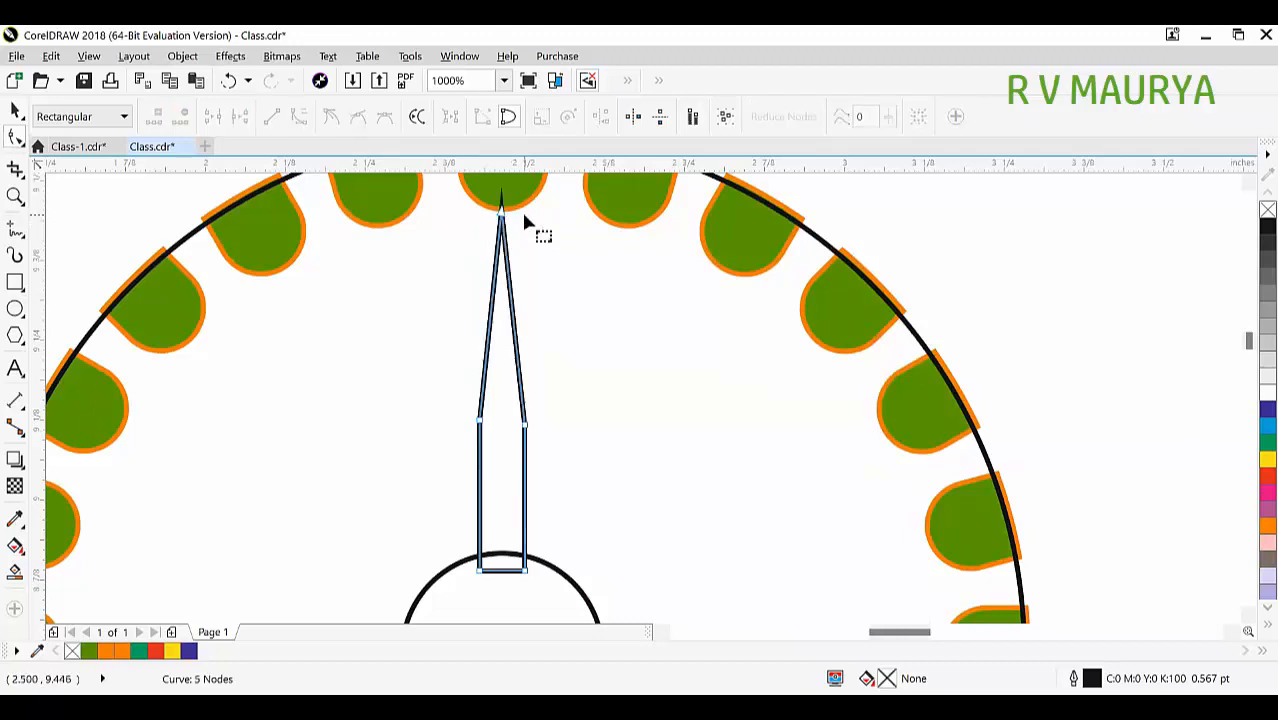
# Delete one bottom corner node of the spoke and move the other to its centre line to form a pointed lower end.
pyautogui.doubleClick(524, 570)
pyautogui.moveTo(478, 572); pyautogui.dragTo(499, 574)
pyautogui.hotkey('ctrl', 'z')
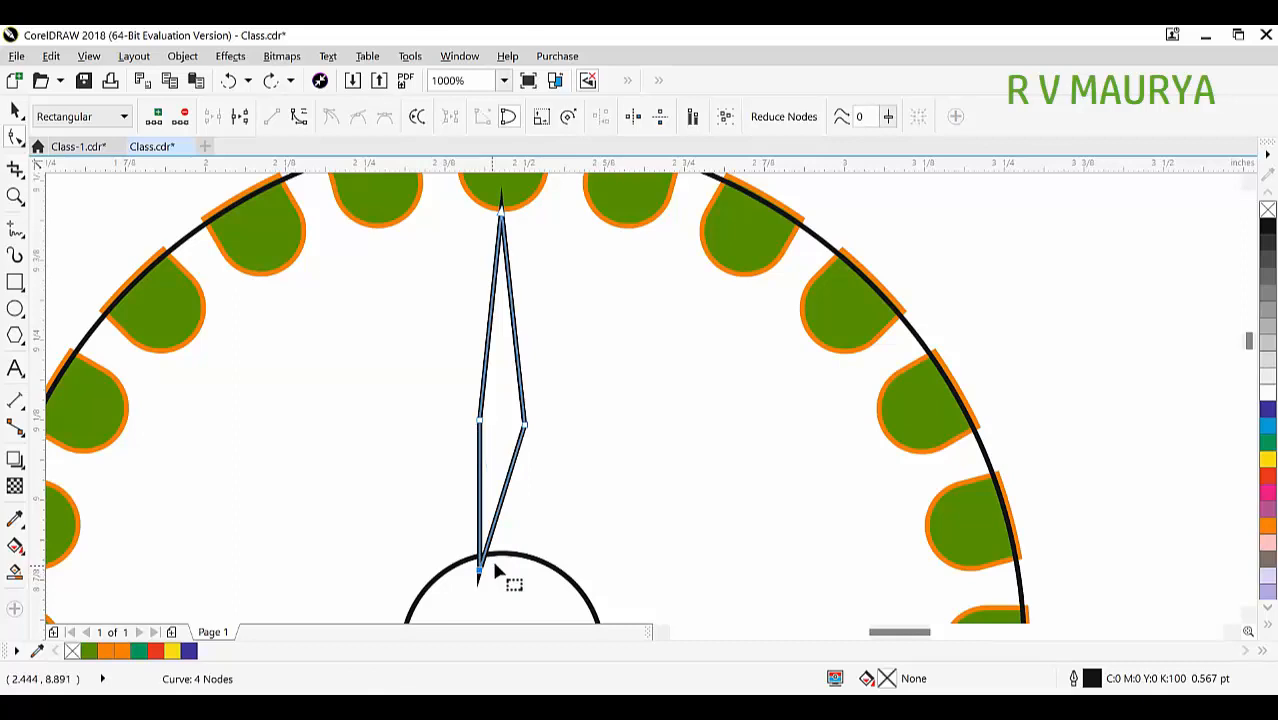
pyautogui.moveTo(485, 573); pyautogui.dragTo(497, 568)
pyautogui.press('space')
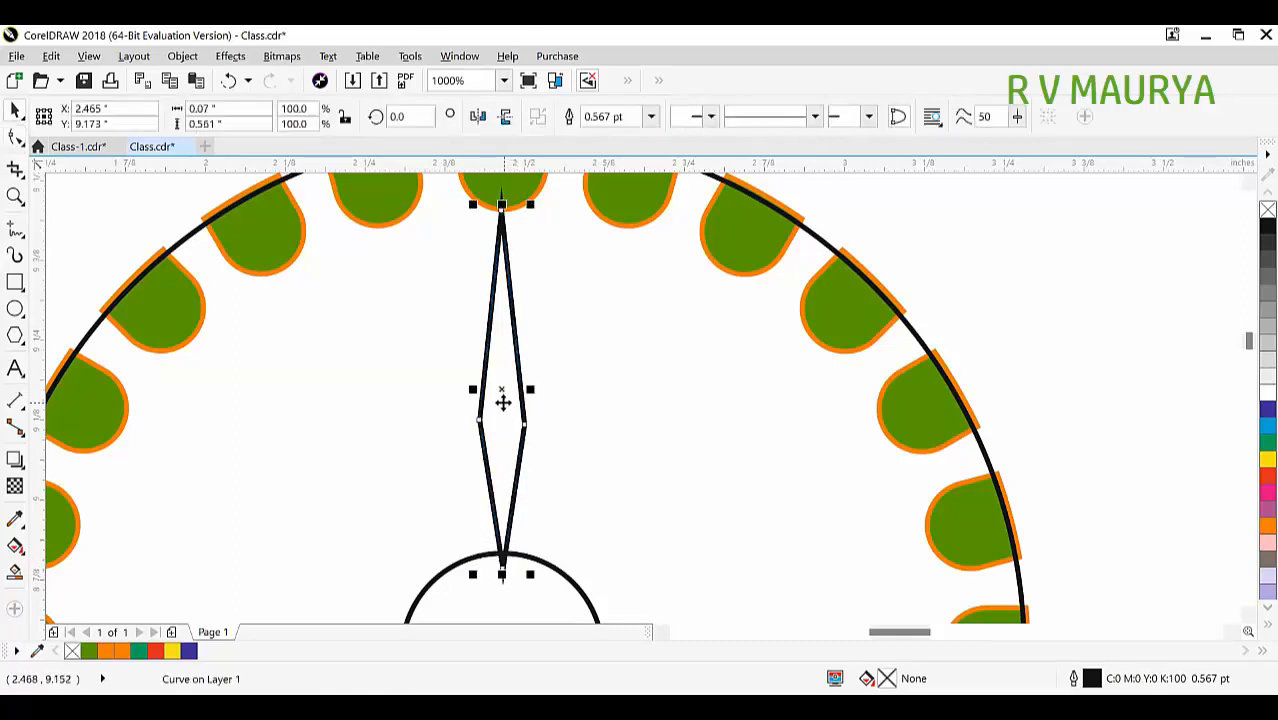
# Fill the spoke with blue and rotate it about the circles' centre so it points between the topmost tooth and its right-hand neighbour.
pyautogui.click(1267, 409)
pyautogui.click(513, 408)
pyautogui.scroll(-1, 529, 357)
pyautogui.moveTo(513, 368); pyautogui.dragTo(507, 496)
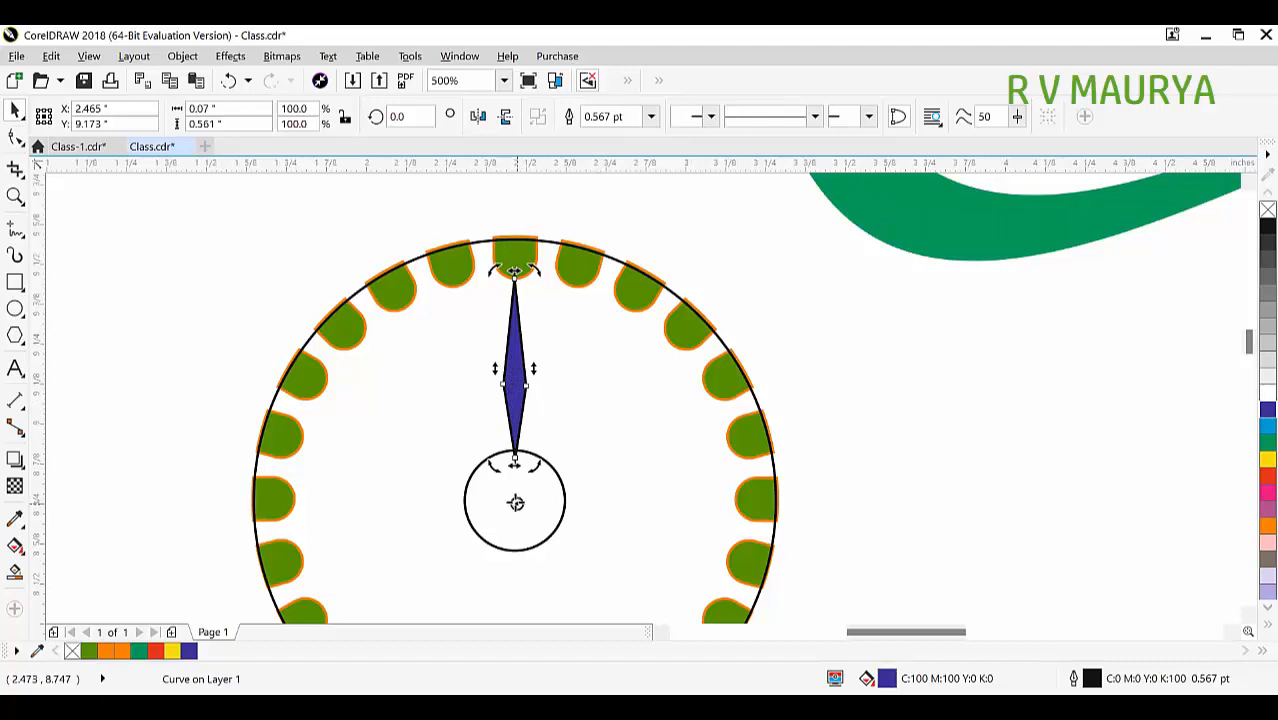
pyautogui.moveTo(537, 288)
pyautogui.mouseDown()
pyautogui.moveTo(545, 277)
pyautogui.moveTo(556, 288)
pyautogui.mouseUp()
# Extend the spoke's tip node into the gap between the two teeth and remove the spoke's outline.
pyautogui.click(15, 137)
pyautogui.scroll(1, 549, 265)
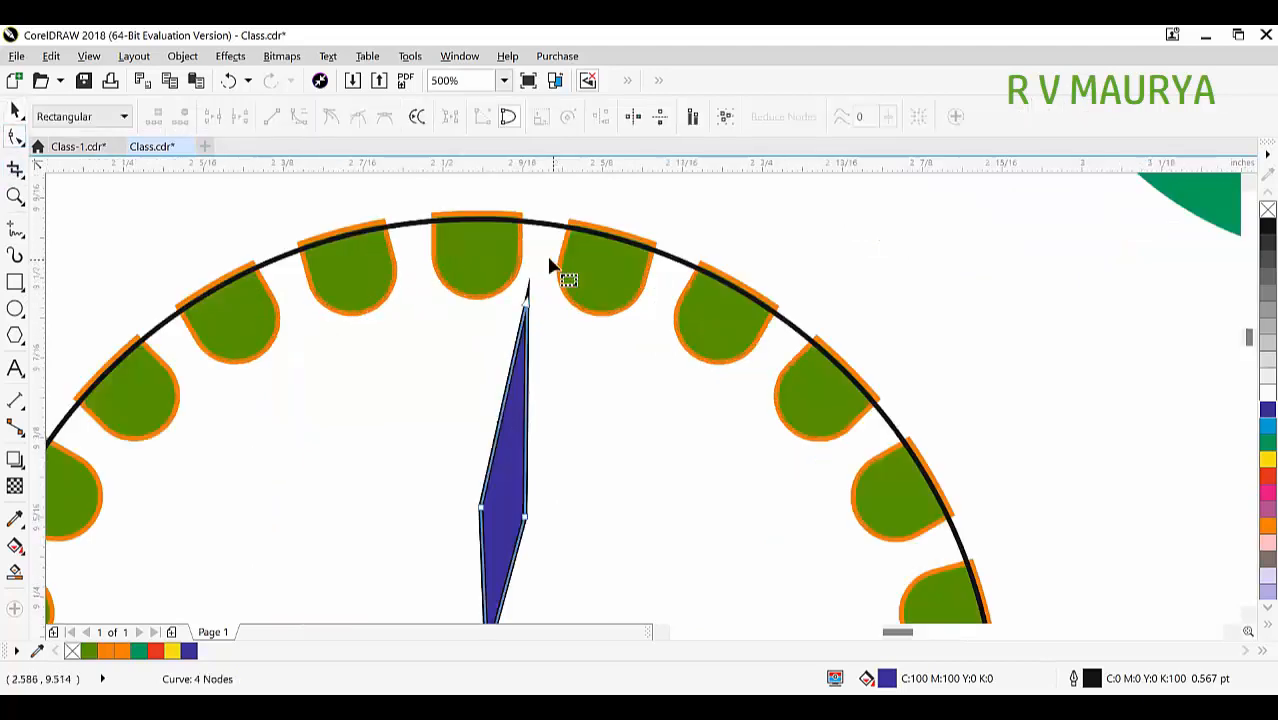
pyautogui.scroll(2, 549, 265)
pyautogui.moveTo(500, 348); pyautogui.dragTo(532, 222)
pyautogui.press('space')
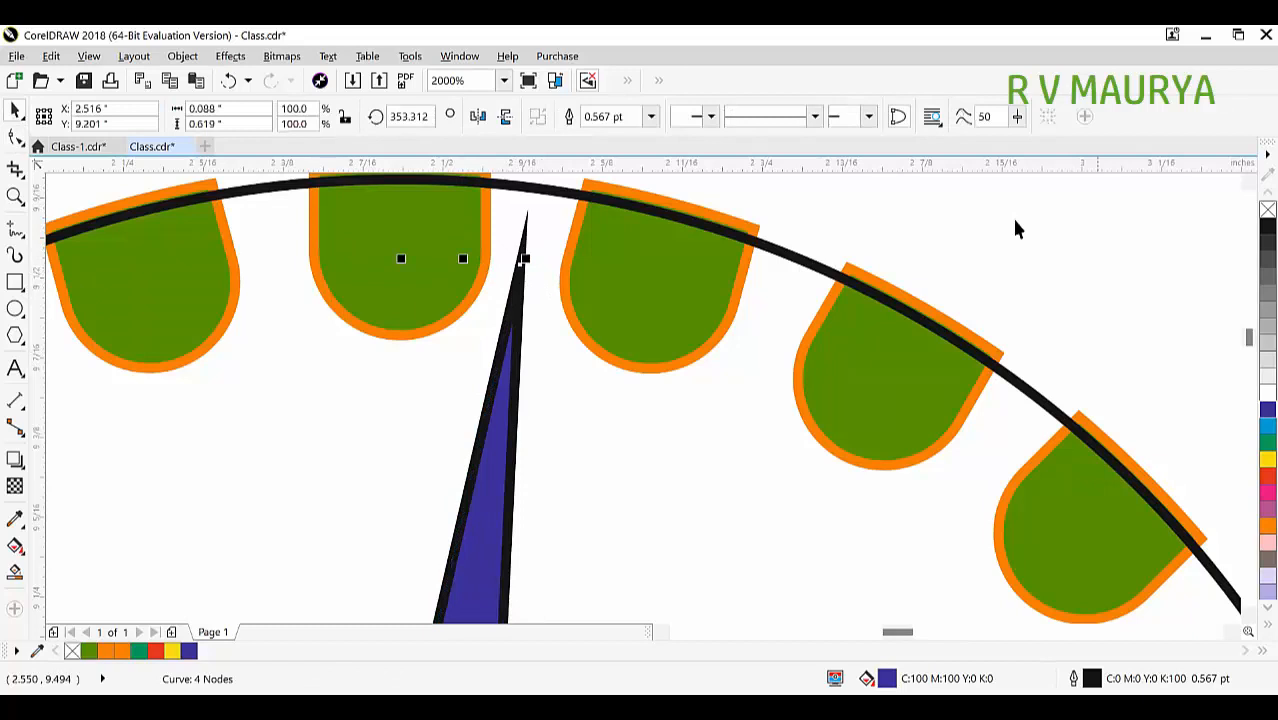
pyautogui.rightClick(1264, 210)
# Create a copy of the spoke rotated 15° about the circles' centre and repeat it until spokes fill the whole wheel.
pyautogui.scroll(-5, 480, 320)
pyautogui.scroll(1, 500, 330)
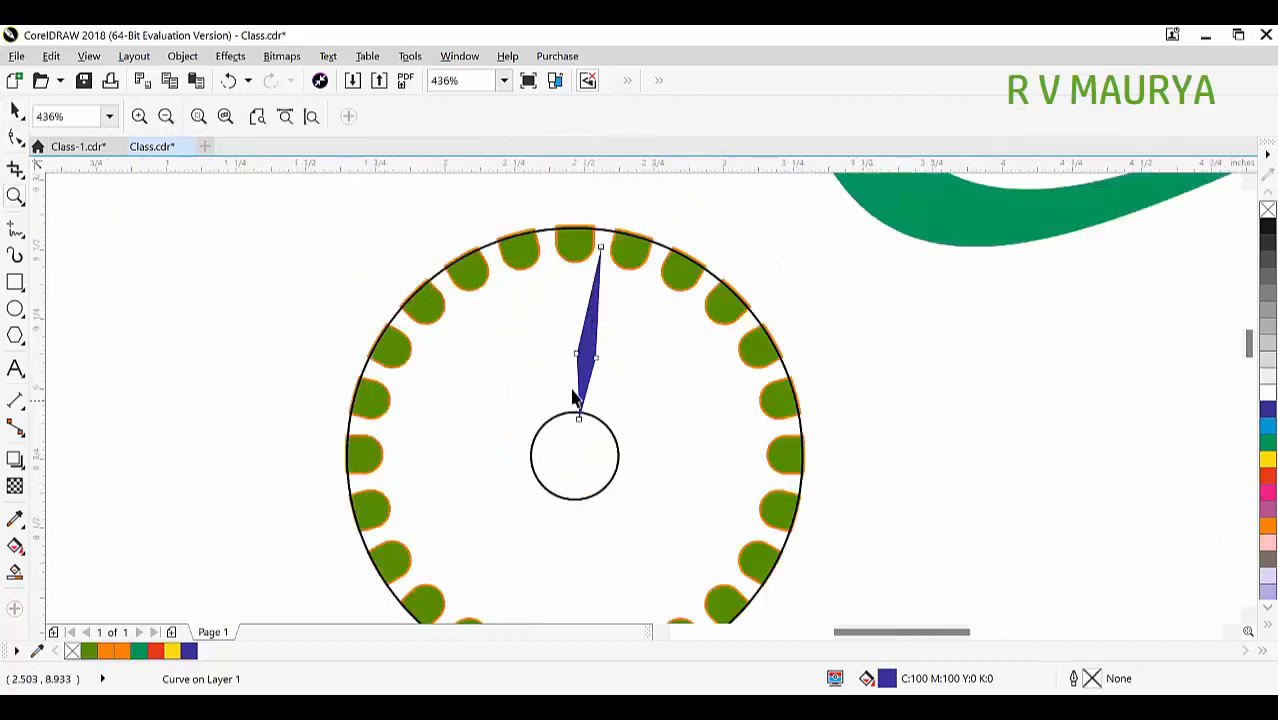
pyautogui.click(592, 330)
pyautogui.click(594, 335)
pyautogui.moveTo(620, 247); pyautogui.dragTo(664, 280)
pyautogui.hotkey('ctrl', 'r')
pyautogui.hotkey('ctrl', 'r')
pyautogui.hotkey('ctrl', 'r')
pyautogui.hotkey('ctrl', 'r')
pyautogui.hotkey('ctrl', 'r')
pyautogui.hotkey('ctrl', 'r')
pyautogui.hotkey('ctrl', 'r')
pyautogui.hotkey('ctrl', 'r')
pyautogui.hotkey('ctrl', 'r')
pyautogui.hotkey('ctrl', 'r')
pyautogui.hotkey('ctrl', 'r')
pyautogui.hotkey('ctrl', 'r')
pyautogui.hotkey('ctrl', 'r')
pyautogui.hotkey('ctrl', 'r')
pyautogui.hotkey('ctrl', 'r')
pyautogui.hotkey('ctrl', 'r')
pyautogui.hotkey('ctrl', 'r')
pyautogui.hotkey('ctrl', 'r')
pyautogui.hotkey('ctrl', 'r')
pyautogui.hotkey('ctrl', 'r')
pyautogui.hotkey('ctrl', 'r')
pyautogui.hotkey('ctrl', 'r')
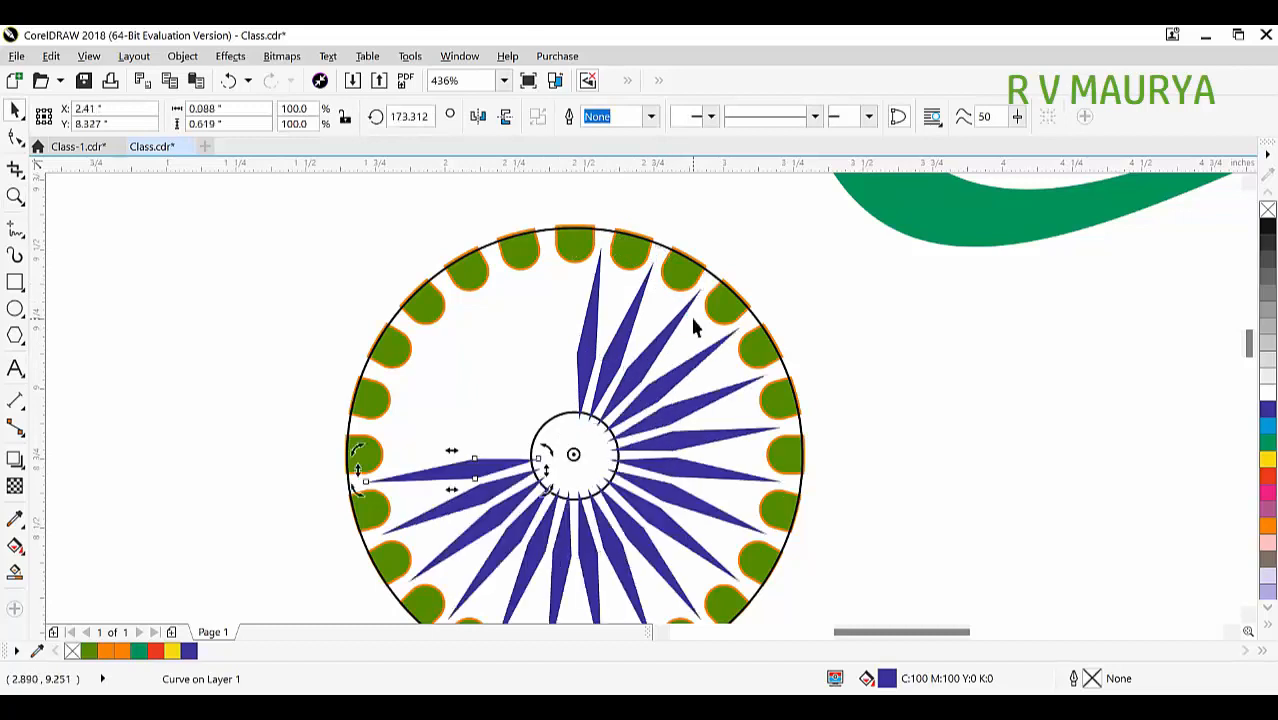
# Select the inner circle at the spokes' inner ends and fill it with the same blue as the spokes.
pyautogui.scroll(-4, 810, 365)
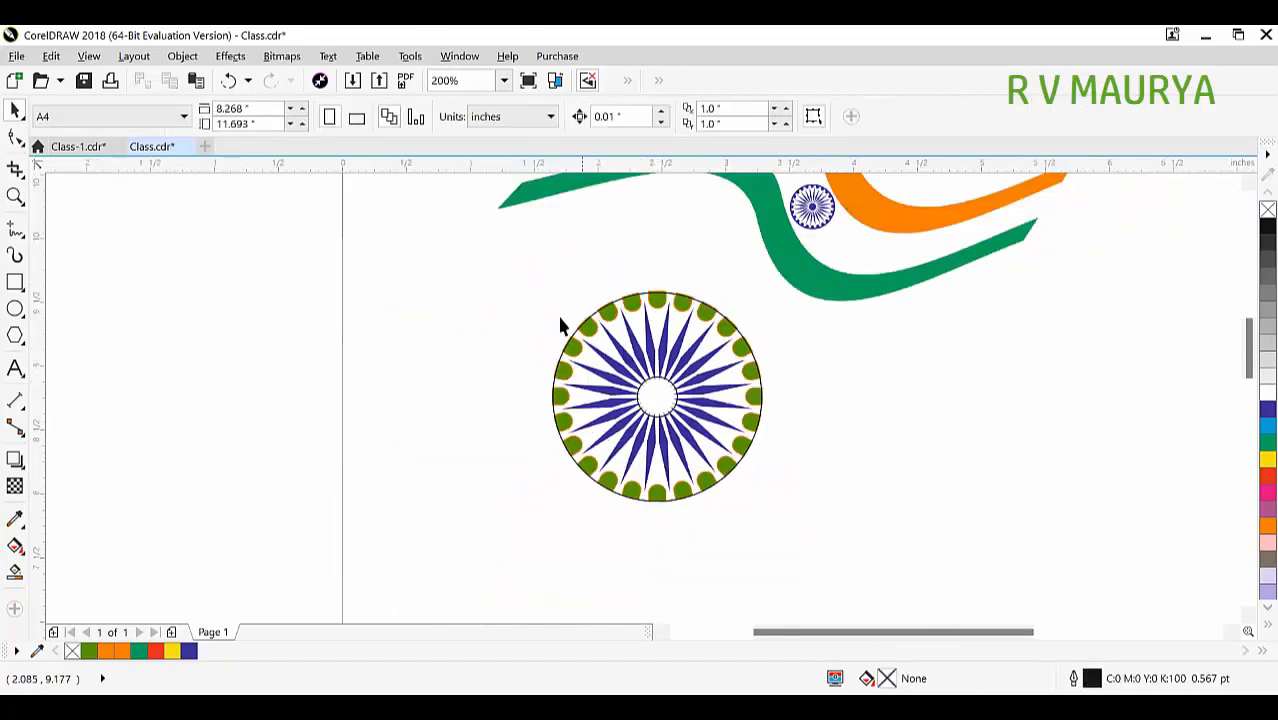
pyautogui.scroll(3, 700, 380)
pyautogui.click(694, 420)
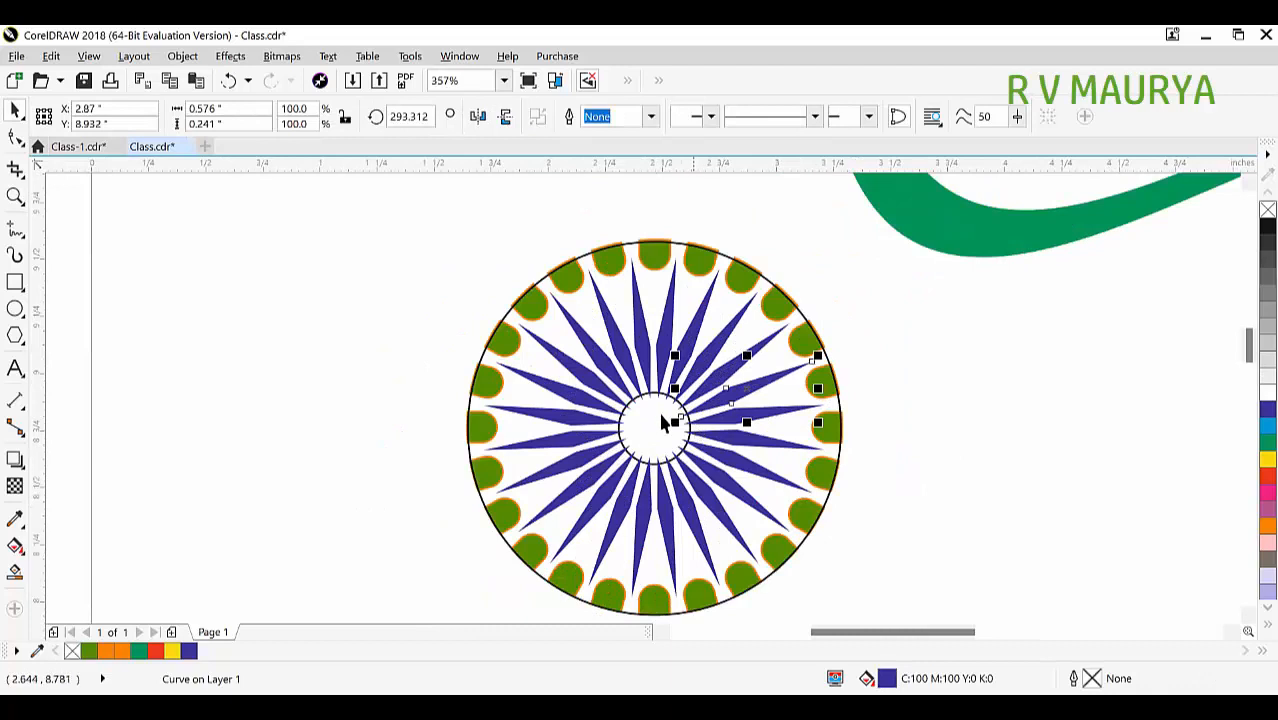
pyautogui.click(645, 404)
pyautogui.click(658, 398)
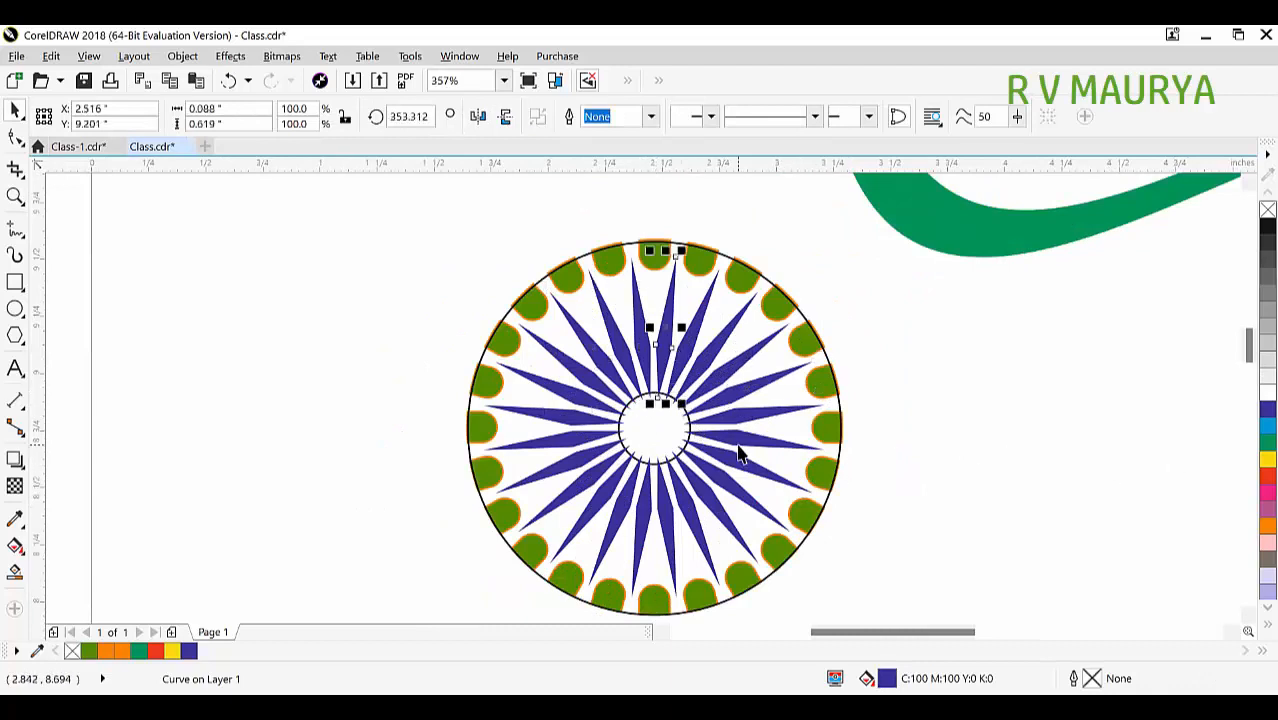
pyautogui.scroll(4, 685, 415)
pyautogui.click(683, 403)
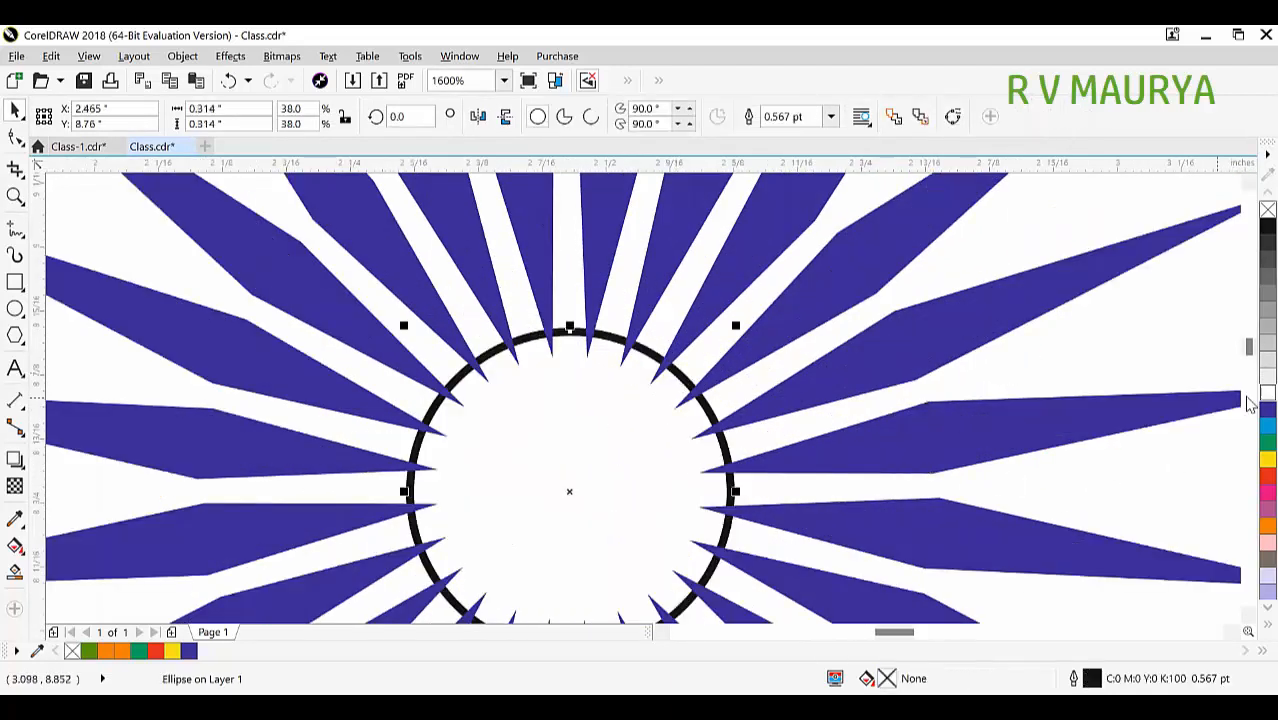
pyautogui.click(1265, 409)
pyautogui.scroll(-3, 804, 403)
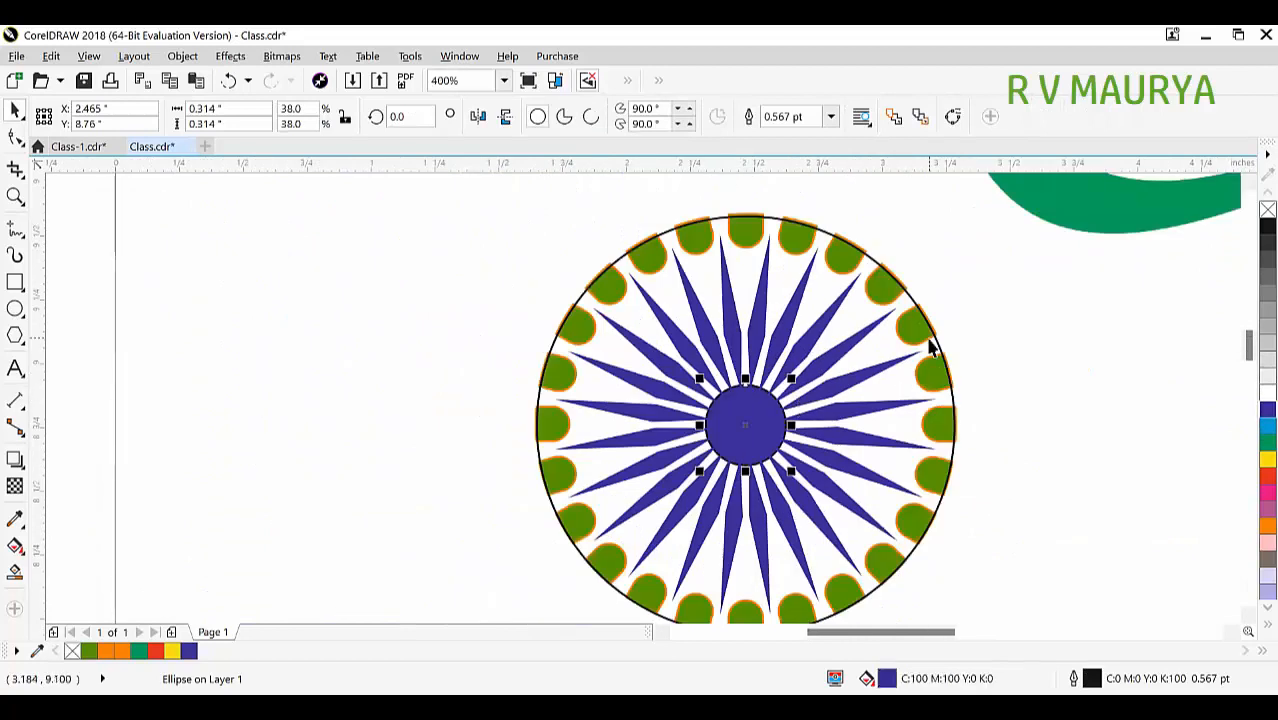
# Combine the outer circle with an enlarged concentric copy 1.758 inches across to form a rim, and fill it blue.
pyautogui.click(935, 342)
pyautogui.moveTo(955, 209); pyautogui.dragTo(977, 193)
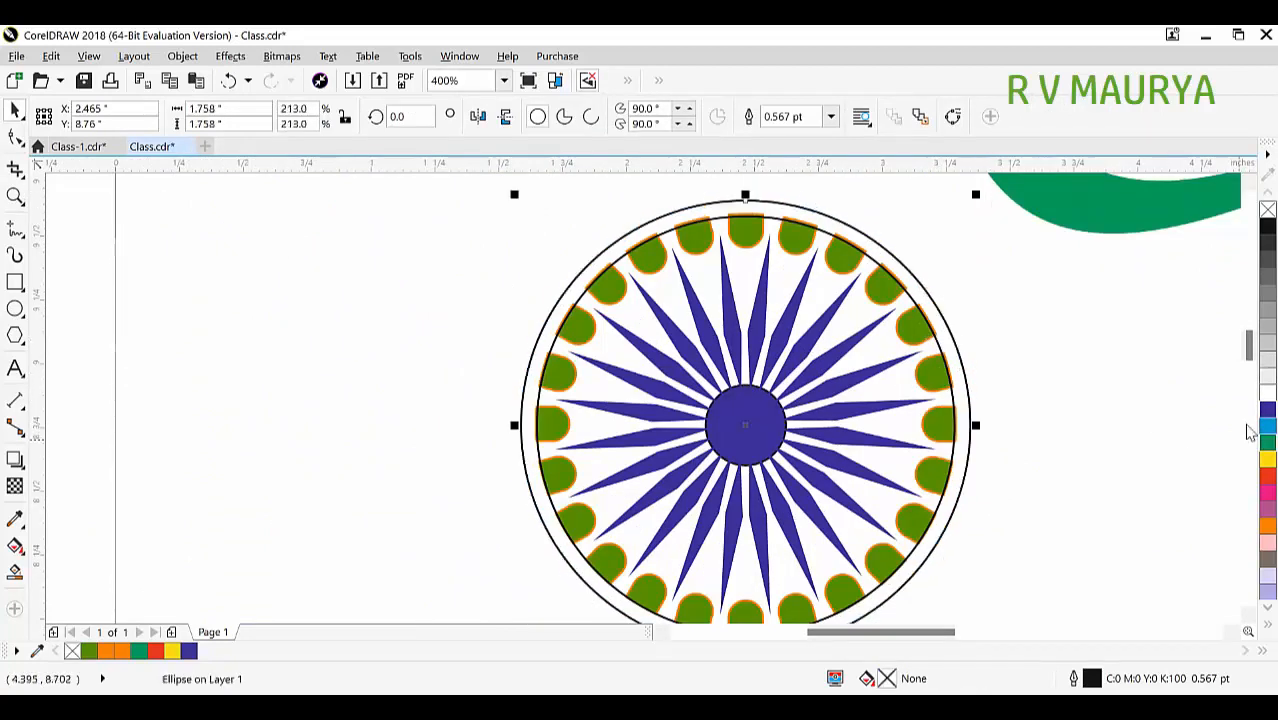
pyautogui.keyDown('shift'); pyautogui.click(914, 300); pyautogui.keyUp('shift')
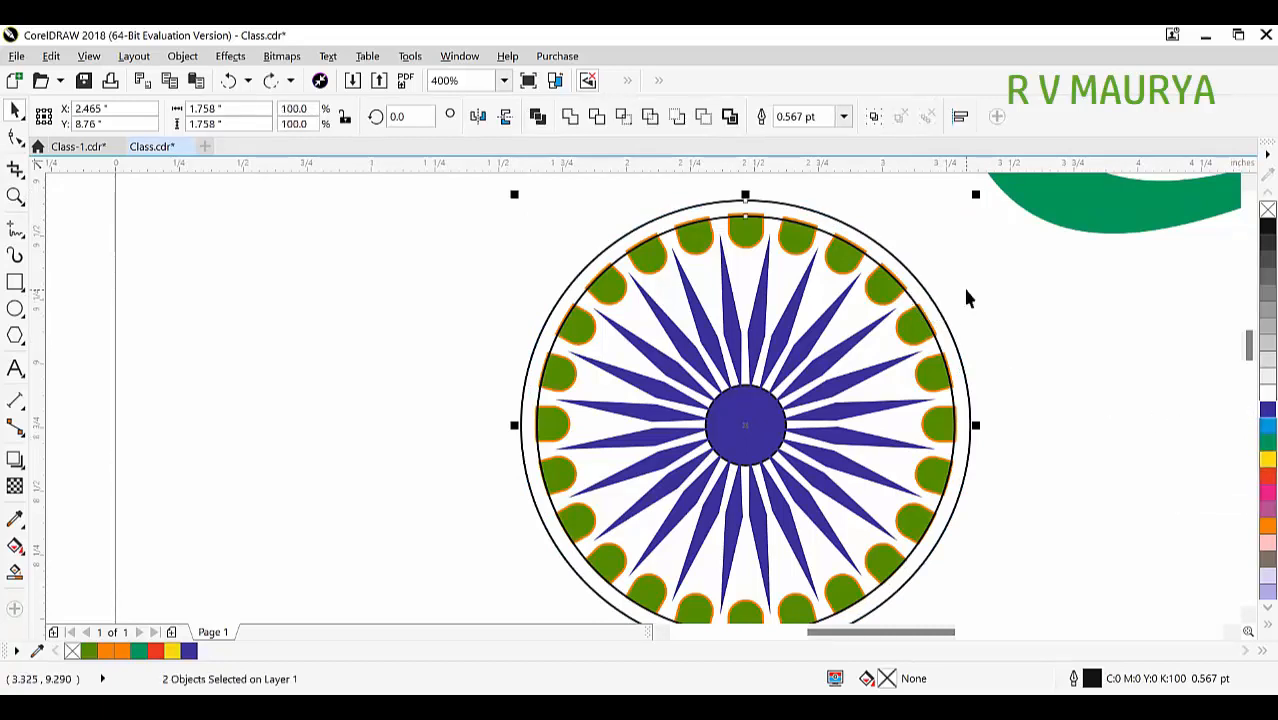
pyautogui.hotkey('ctrl', 'l')
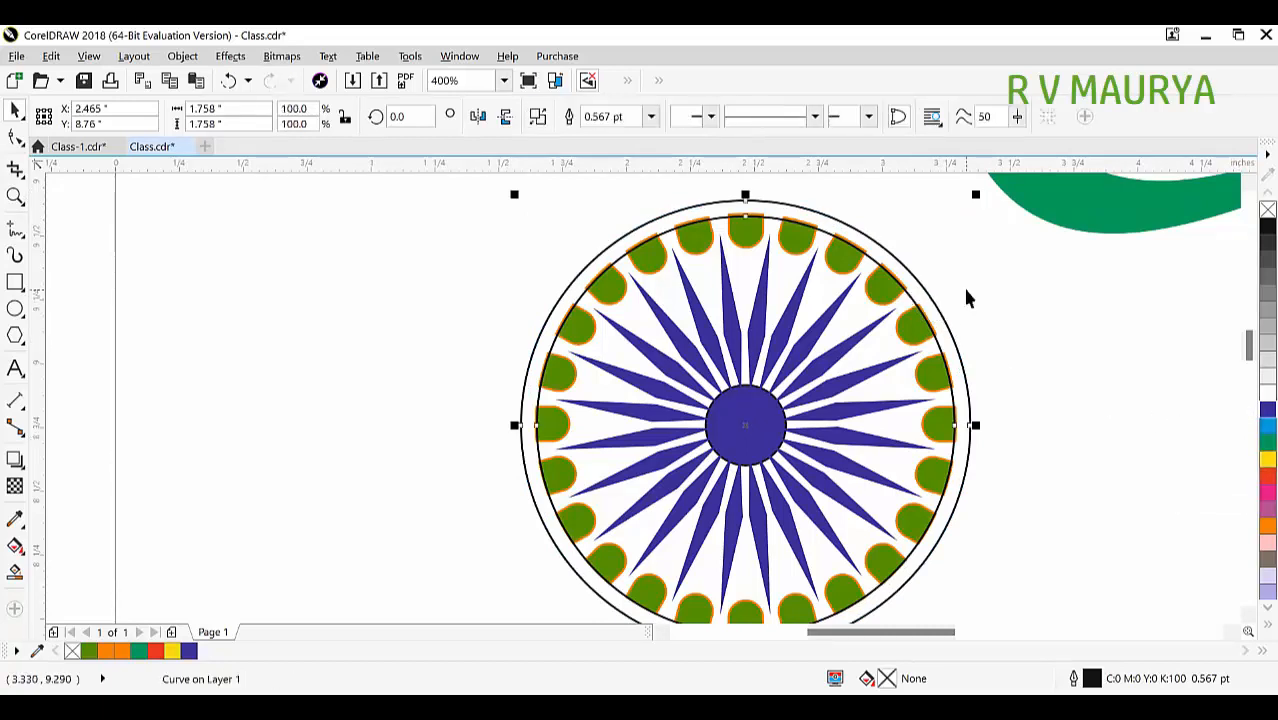
pyautogui.click(1267, 410)
pyautogui.click(1044, 354)
# Fill every part of the wheel with blue, remove all outlines, and move the wheel slightly down and left.
pyautogui.scroll(-1, 817, 381)
pyautogui.moveTo(959, 562); pyautogui.dragTo(606, 276)
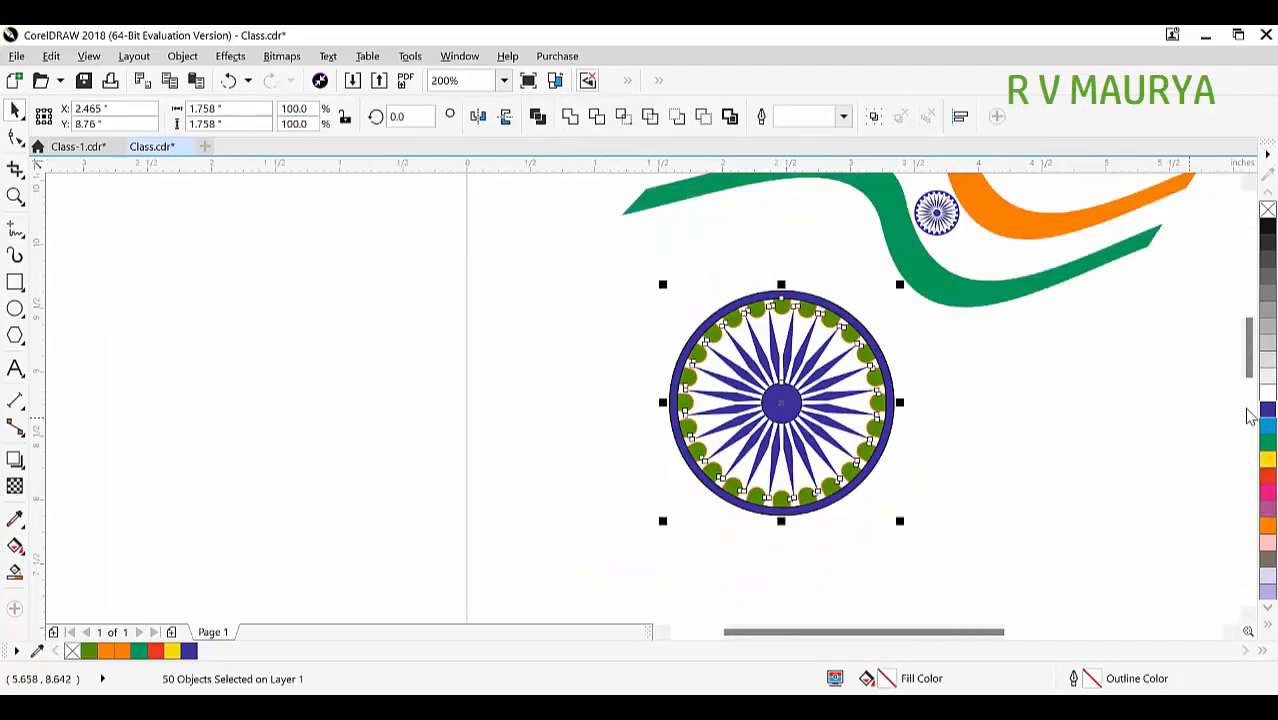
pyautogui.click(1266, 410)
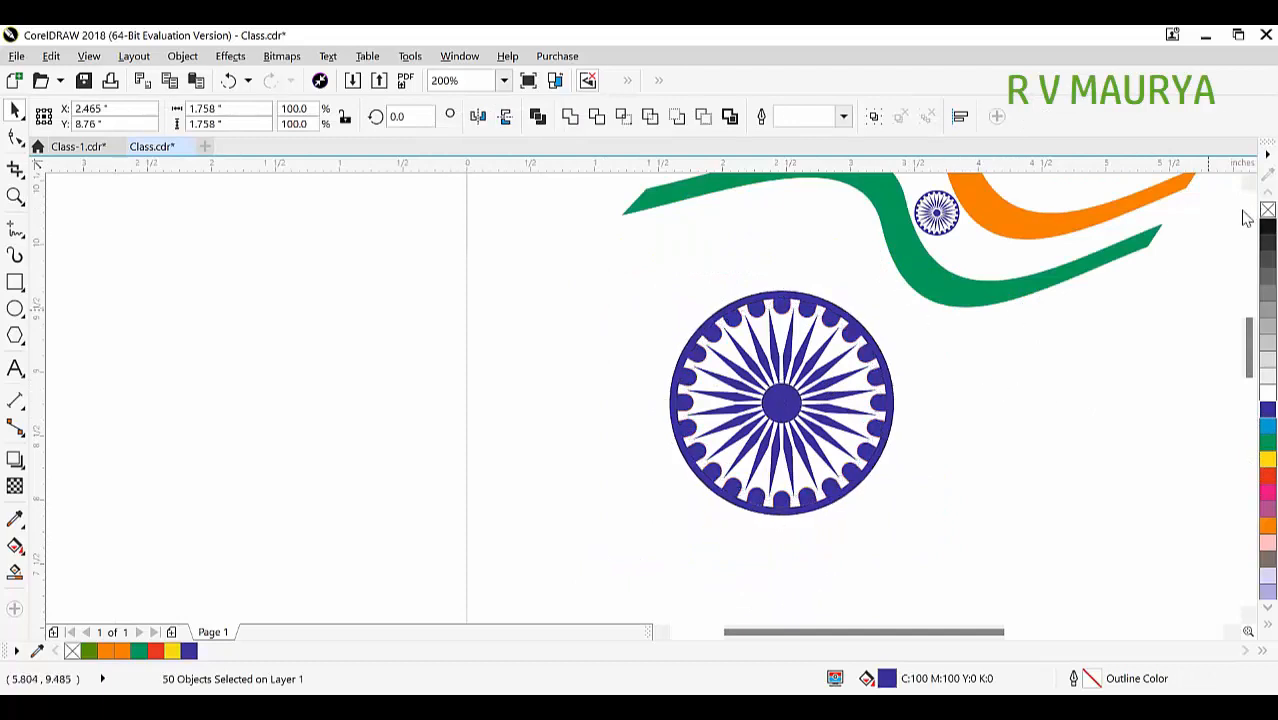
pyautogui.moveTo(845, 318); pyautogui.dragTo(786, 352)
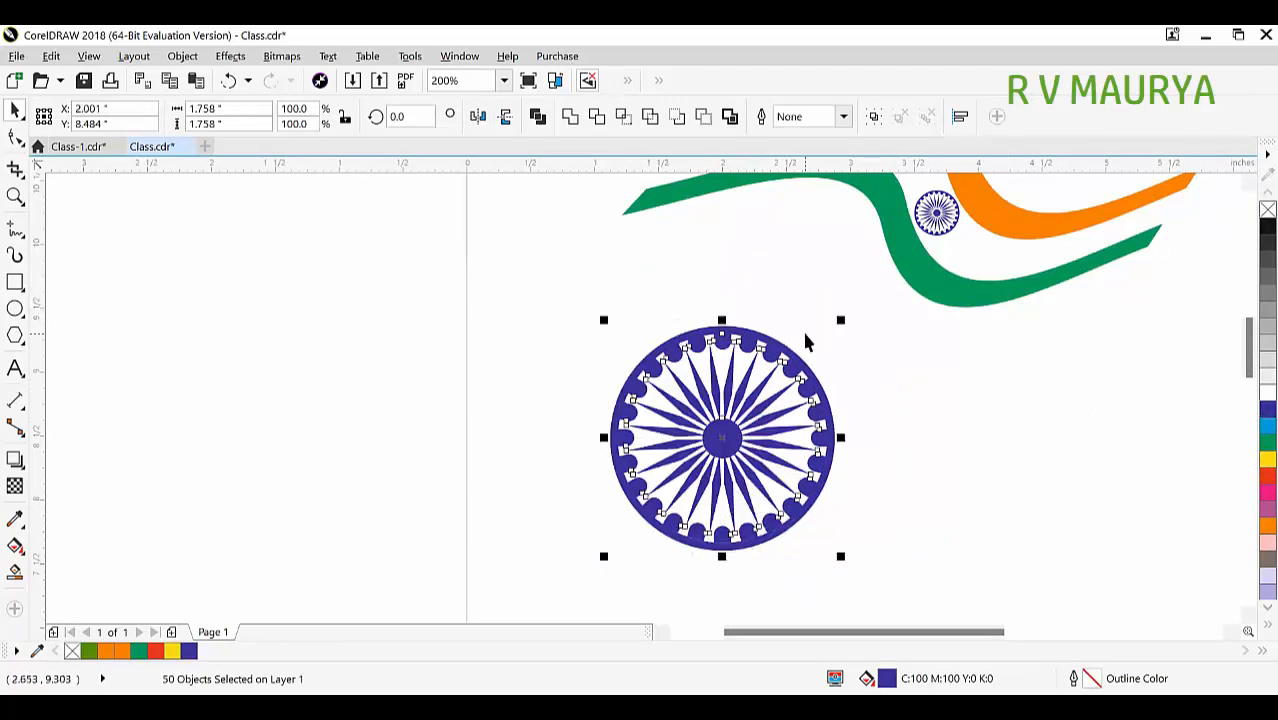
# Delete the large demonstration wheel and frame the orange and green band graphic with its small emblem.
pyautogui.click(652, 116)
pyautogui.press('Delete')
pyautogui.scroll(-2, 794, 358)
pyautogui.press('z')
pyautogui.moveTo(656, 204); pyautogui.dragTo(1096, 389)
pyautogui.press('space')
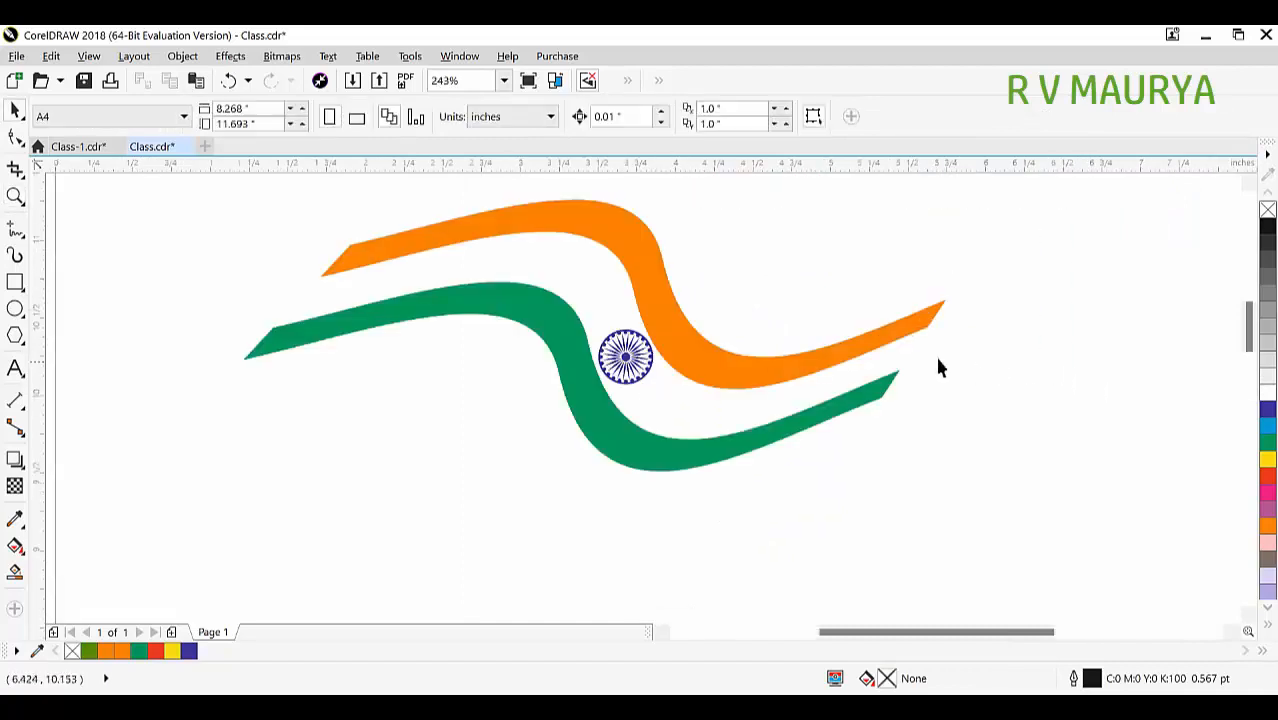
# Try centring the grouped orange and green bands on the page, and undo the move.
pyautogui.click(703, 350)
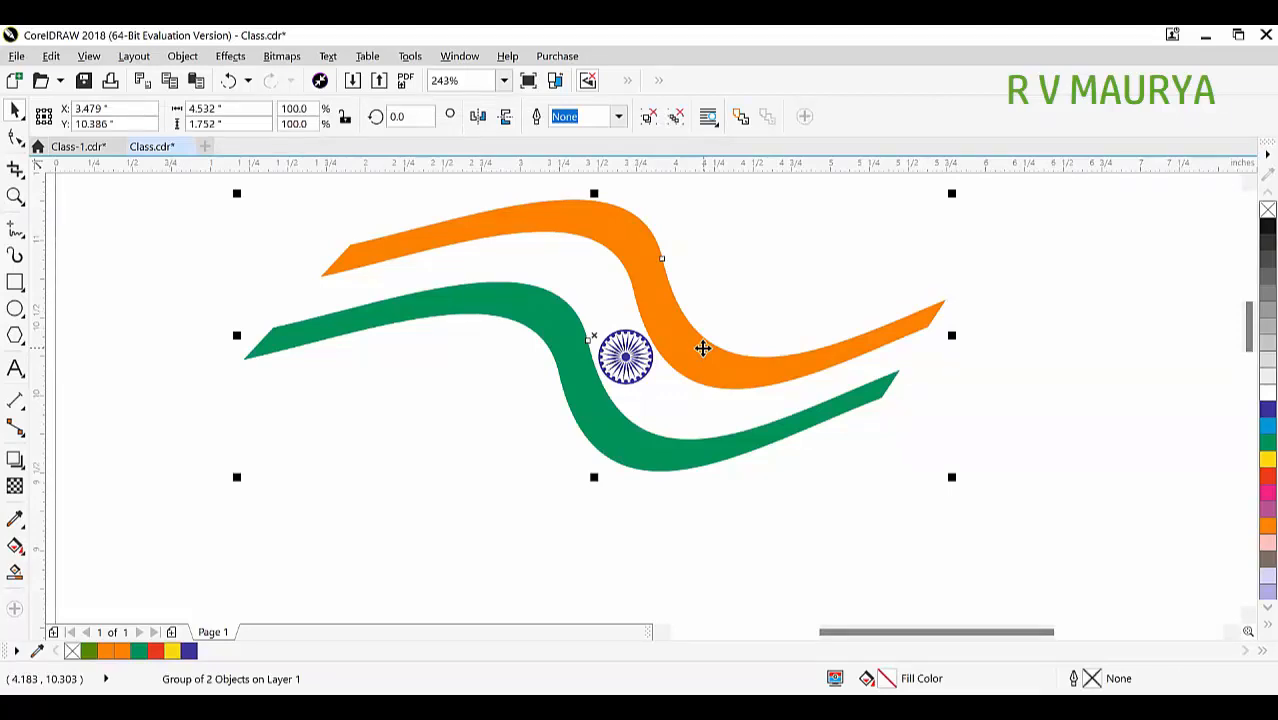
pyautogui.scroll(-4, 516, 283)
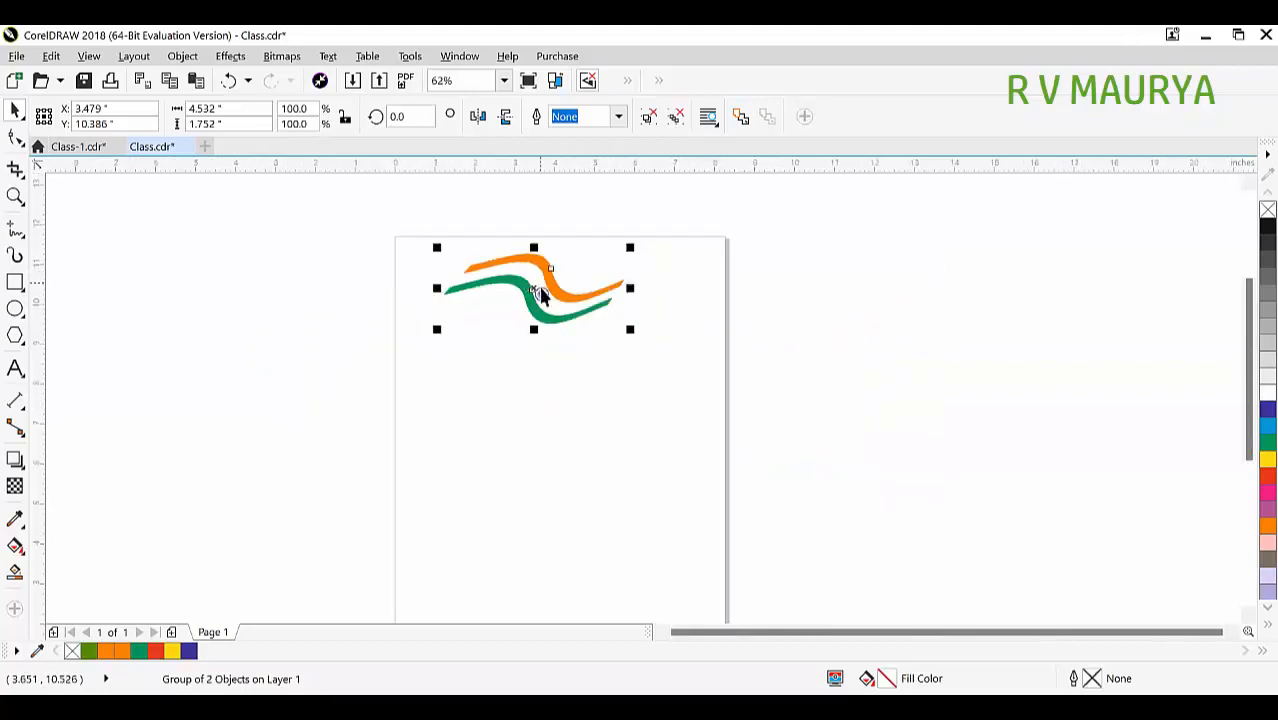
pyautogui.press('p')
pyautogui.click(648, 345)
pyautogui.hotkey('ctrl', 'z')
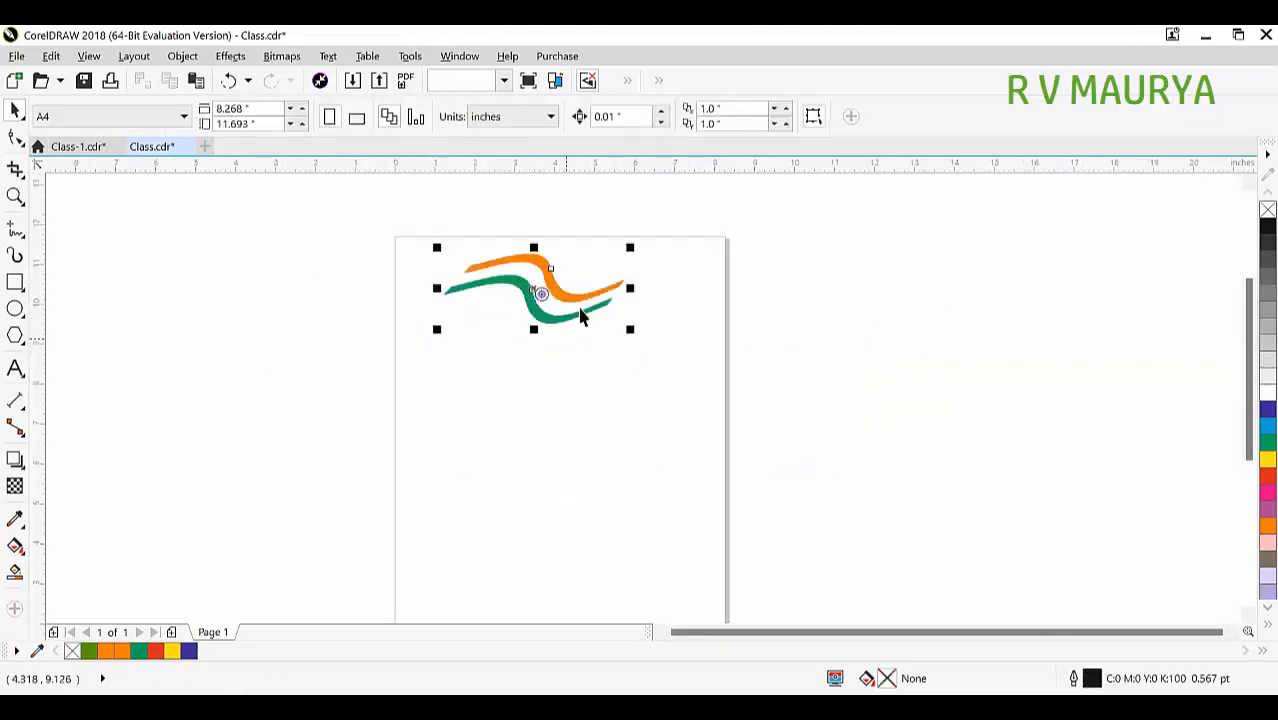
# Group the orange and green wave artwork and move it lower on the page, leaving the upper area free.
pyautogui.hotkey('ctrl', 'u')
pyautogui.hotkey('ctrl', 'g')
pyautogui.moveTo(510, 280); pyautogui.dragTo(483, 505)
pyautogui.press('z')
pyautogui.moveTo(288, 228); pyautogui.dragTo(881, 440)
pyautogui.moveTo(198, 198); pyautogui.dragTo(1084, 508)
pyautogui.press('space')
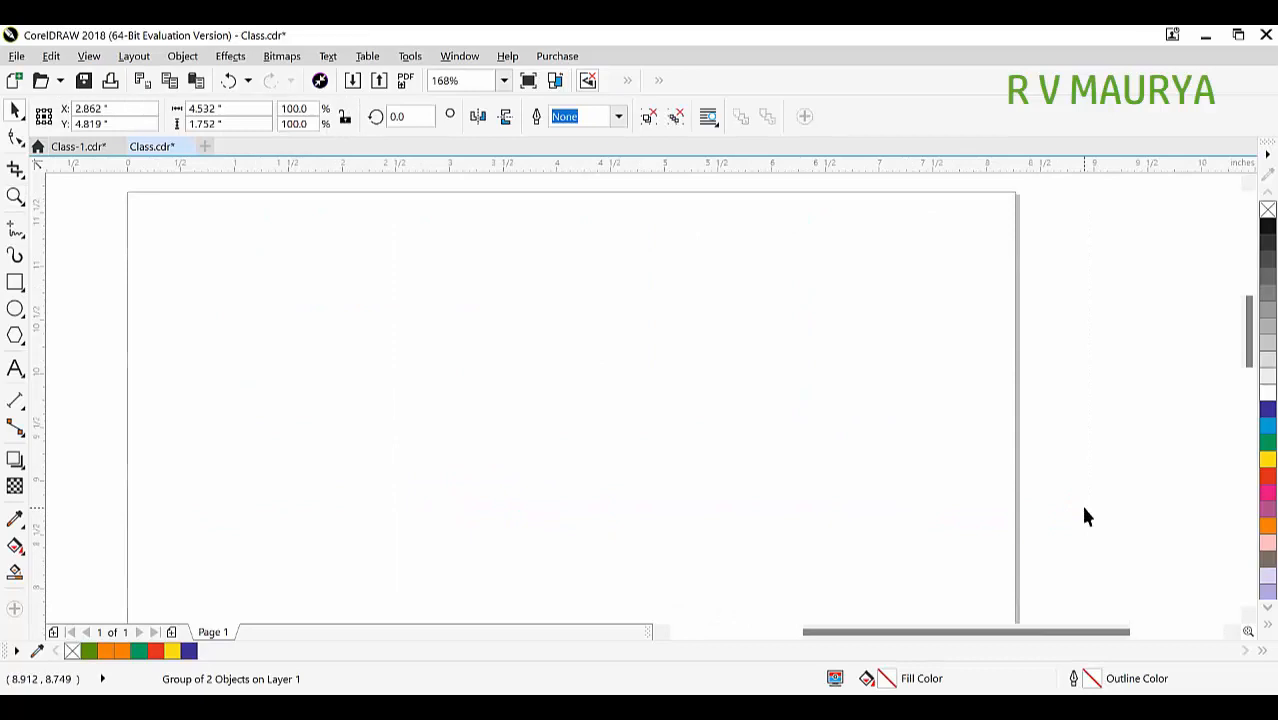
# Draw a rectangle about 1.18 by 1.07 in near the page's upper middle and place a partly overlapping copy on it.
pyautogui.click(15, 283)
pyautogui.moveTo(397, 293); pyautogui.dragTo(524, 407)
pyautogui.moveTo(451, 357); pyautogui.dragTo(525, 376)
pyautogui.rightClick(525, 376)
pyautogui.keyDown('shift'); pyautogui.click(427, 331); pyautogui.keyUp('shift')
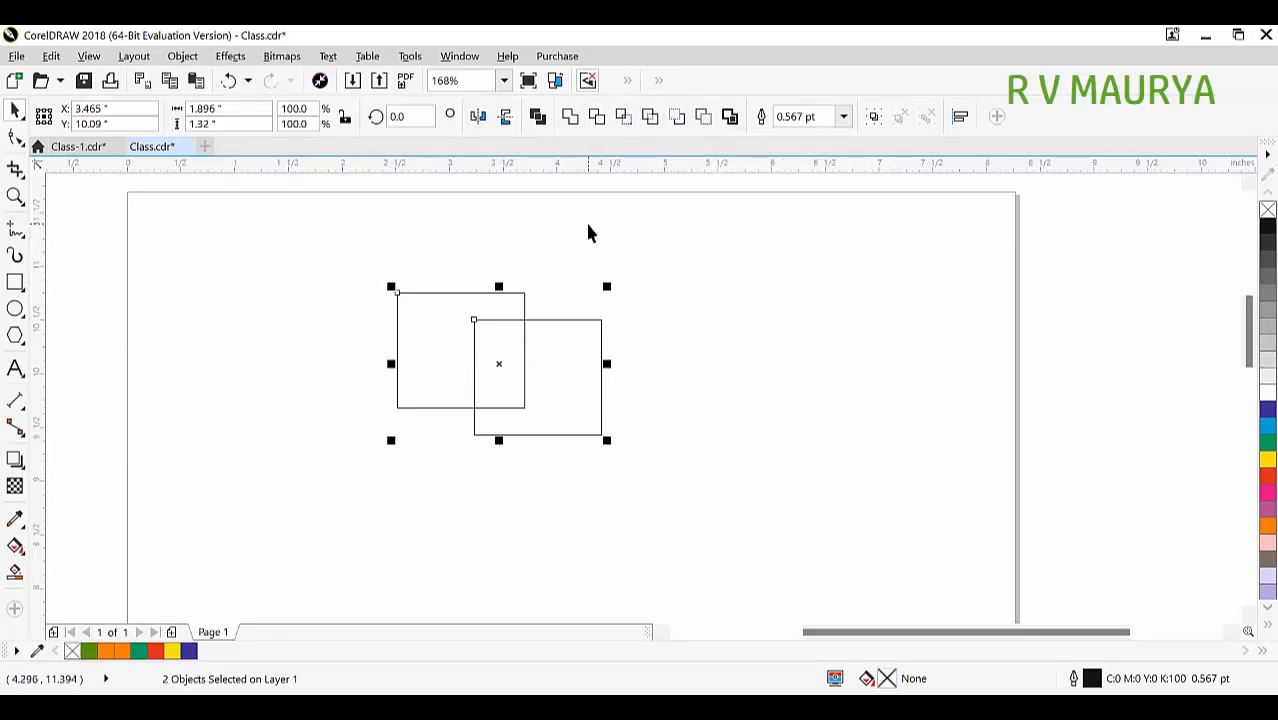
# Delete the overlapping copy and move the remaining rectangle toward the page's upper-left area.
pyautogui.click(679, 359)
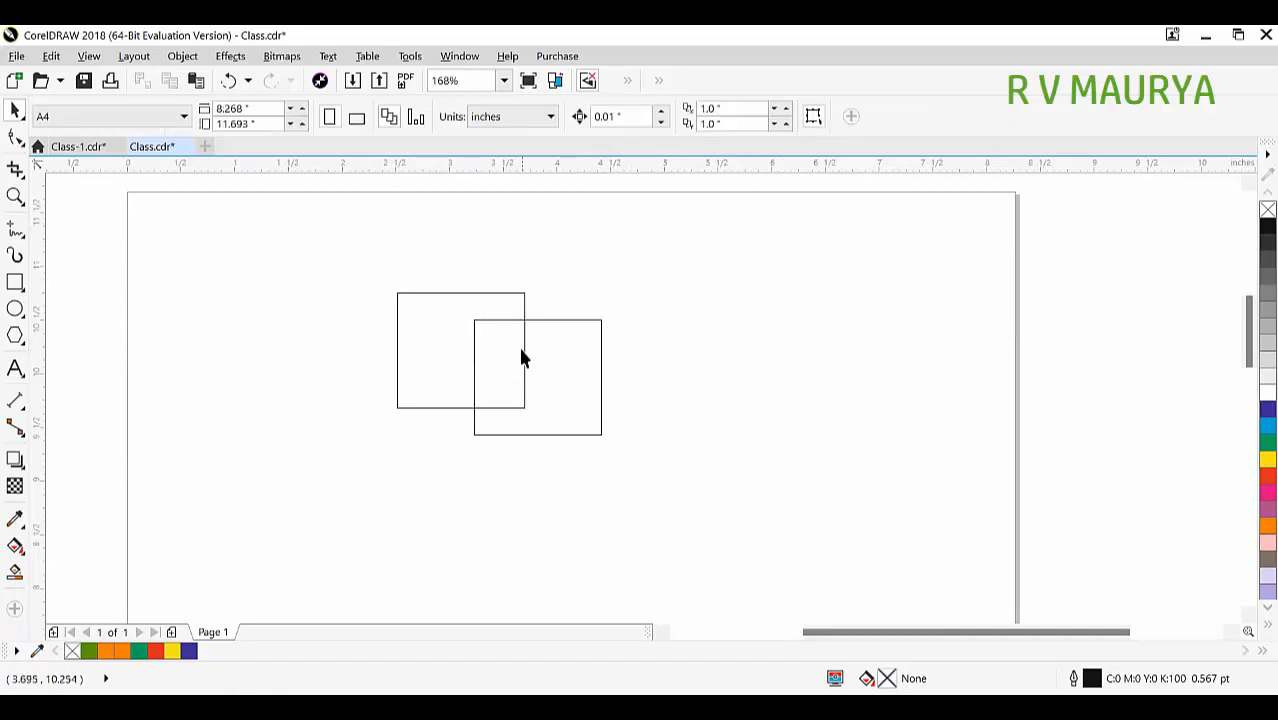
pyautogui.click(542, 343)
pyautogui.moveTo(542, 343); pyautogui.dragTo(613, 394)
pyautogui.press('Delete')
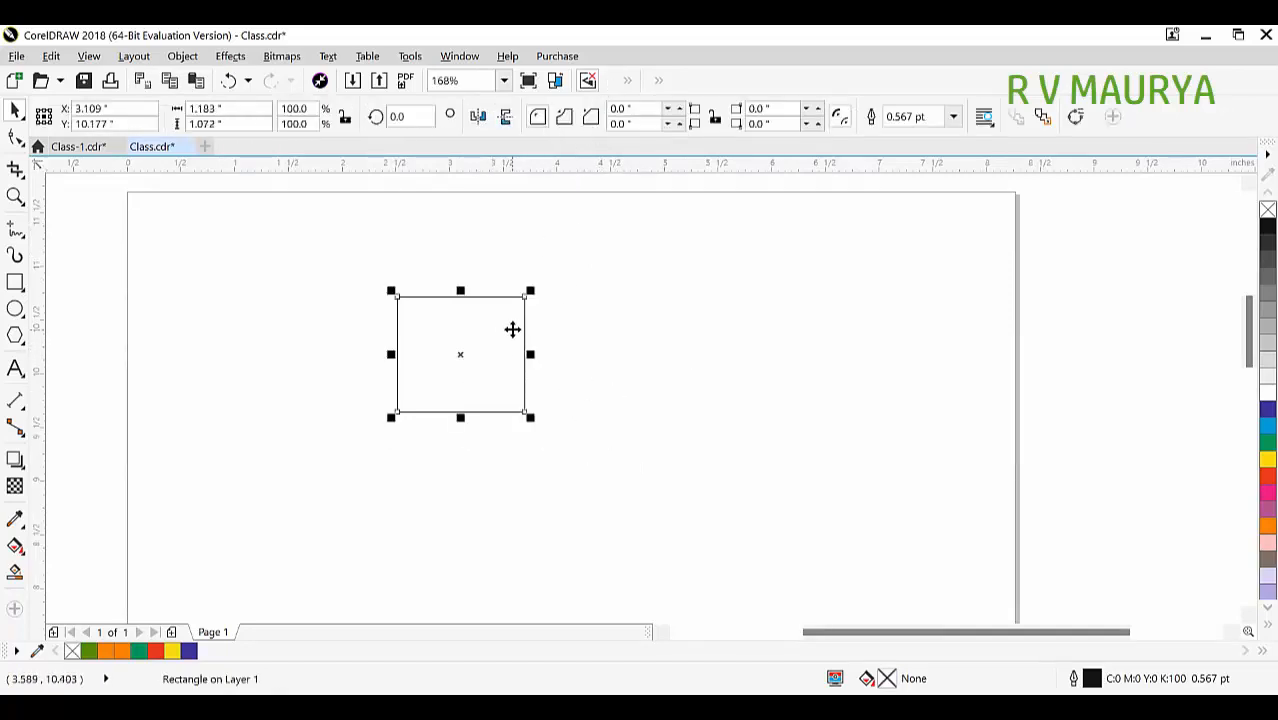
pyautogui.moveTo(513, 328); pyautogui.dragTo(466, 312)
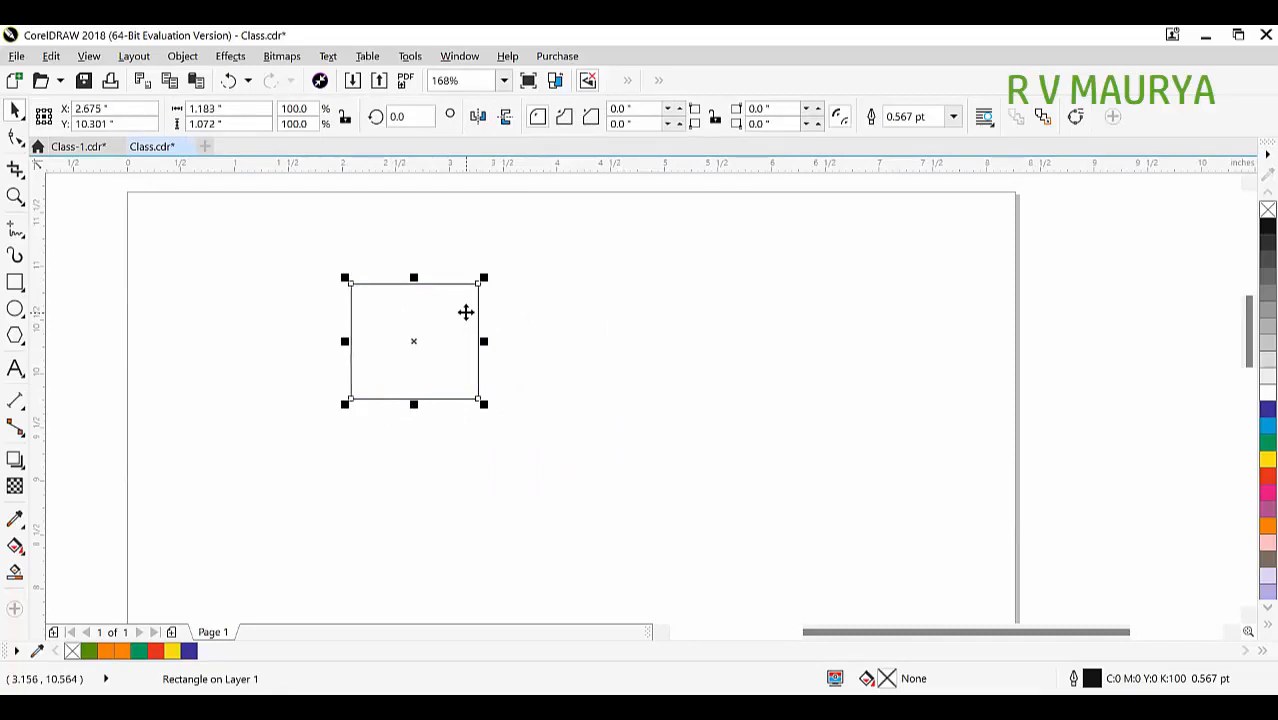
pyautogui.moveTo(431, 331); pyautogui.dragTo(367, 321)
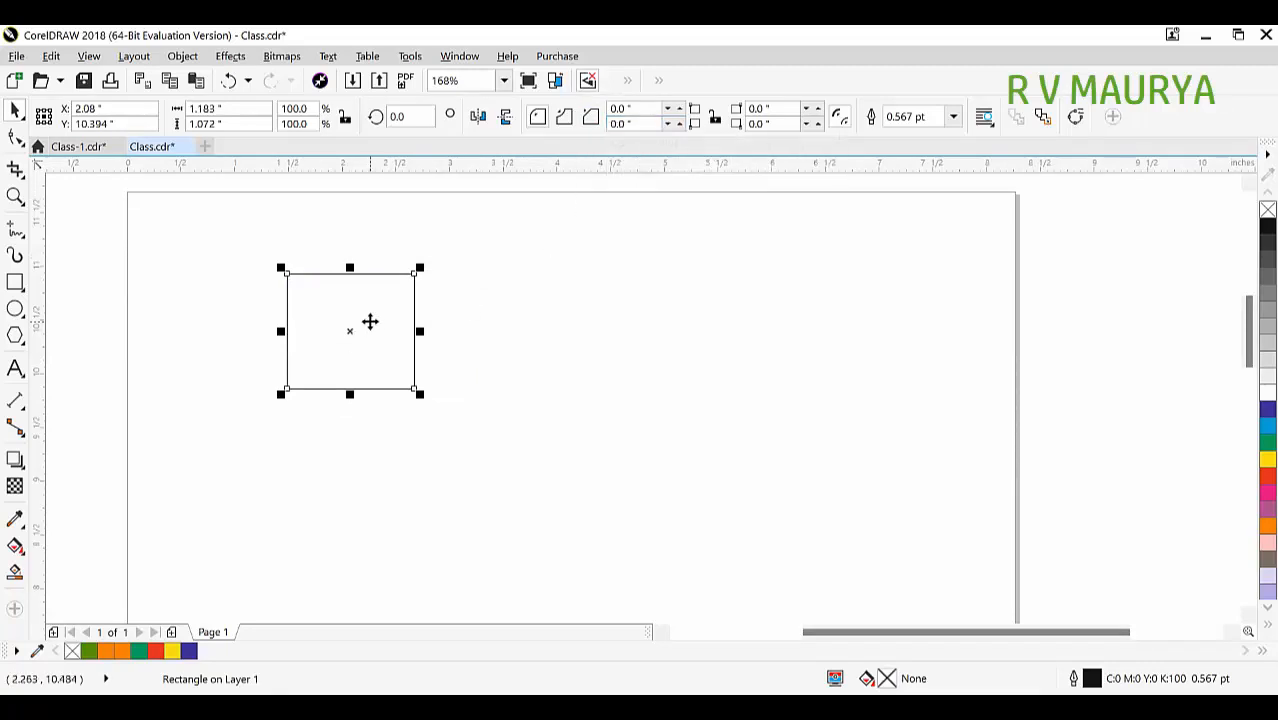
# Duplicate the rectangle diagonally down and to the right so that the copy overlaps the original.
pyautogui.moveTo(346, 307); pyautogui.dragTo(402, 359)
pyautogui.rightClick(402, 359)
pyautogui.keyDown('shift'); pyautogui.click(314, 302); pyautogui.keyUp('shift')
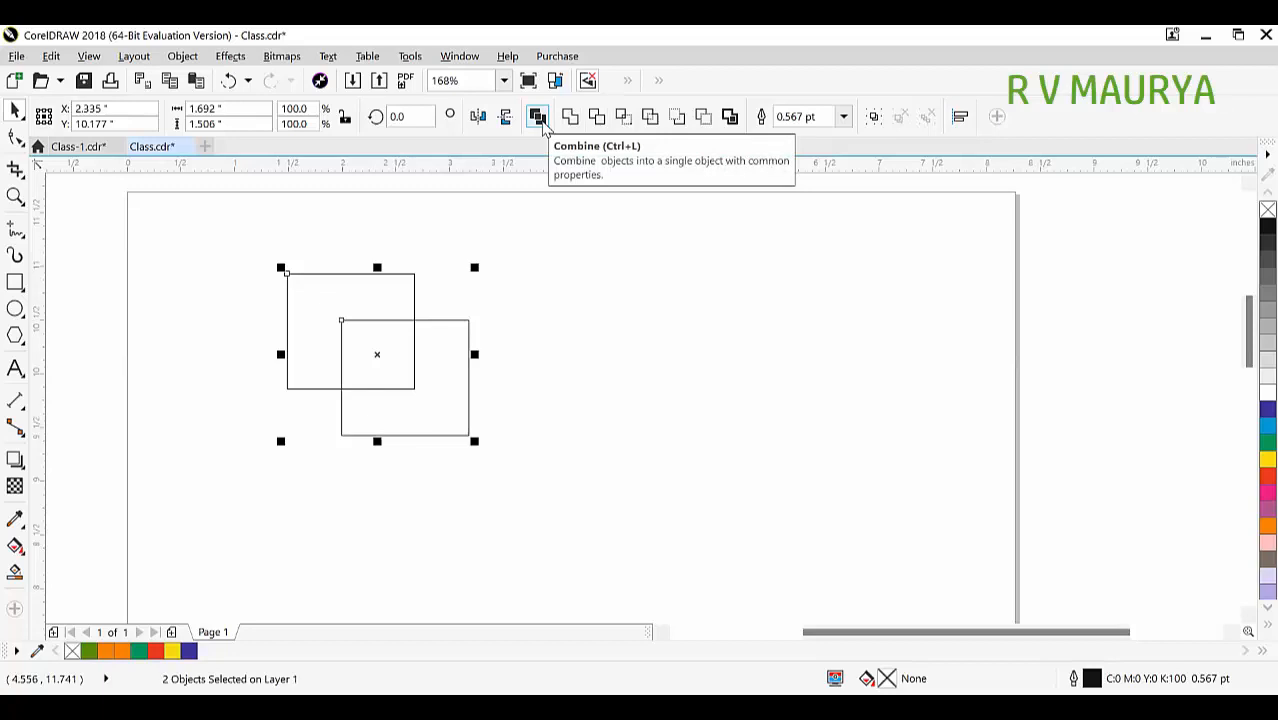
pyautogui.click(490, 327)
# Fill both overlapping rectangles with red and apply Combine to them.
pyautogui.click(442, 323)
pyautogui.keyDown('shift'); pyautogui.click(361, 275); pyautogui.keyUp('shift')
pyautogui.click(1266, 476)
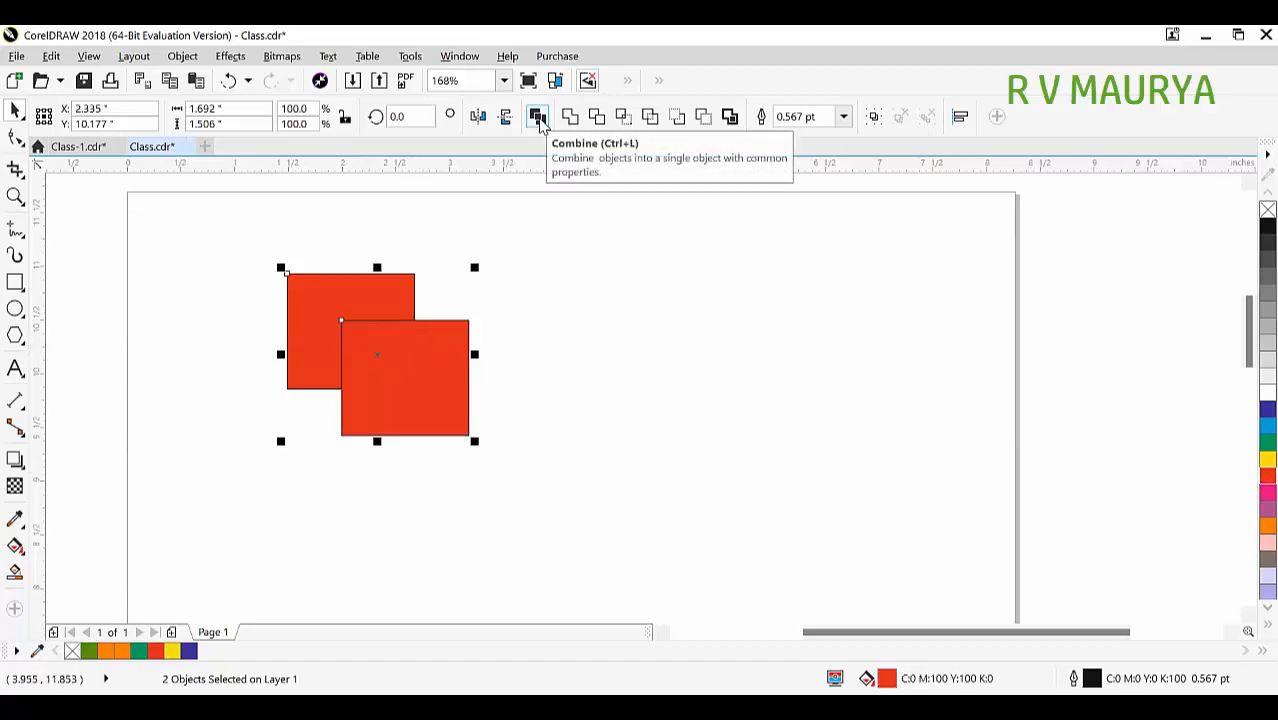
pyautogui.click(538, 117)
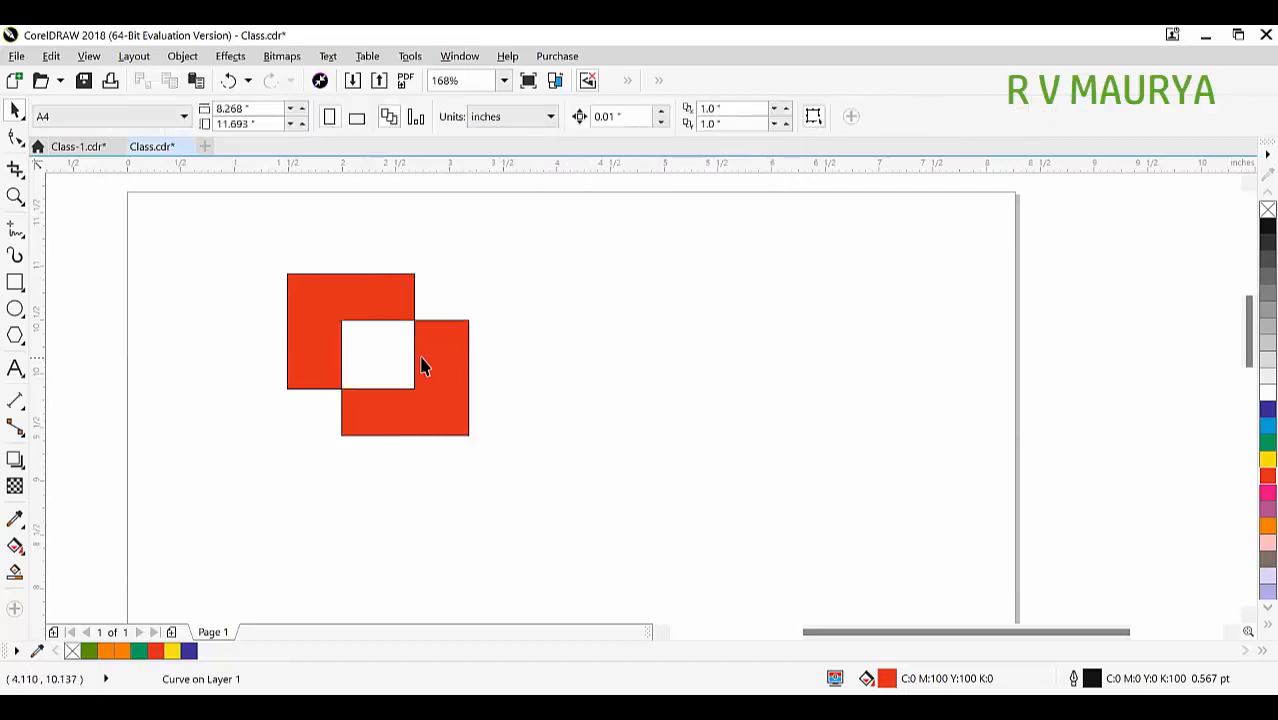
# Try moving the combined red shape as one object, and undo the moves and the Combine operation.
pyautogui.moveTo(425, 355); pyautogui.dragTo(718, 423)
pyautogui.hotkey('ctrl', 'z')
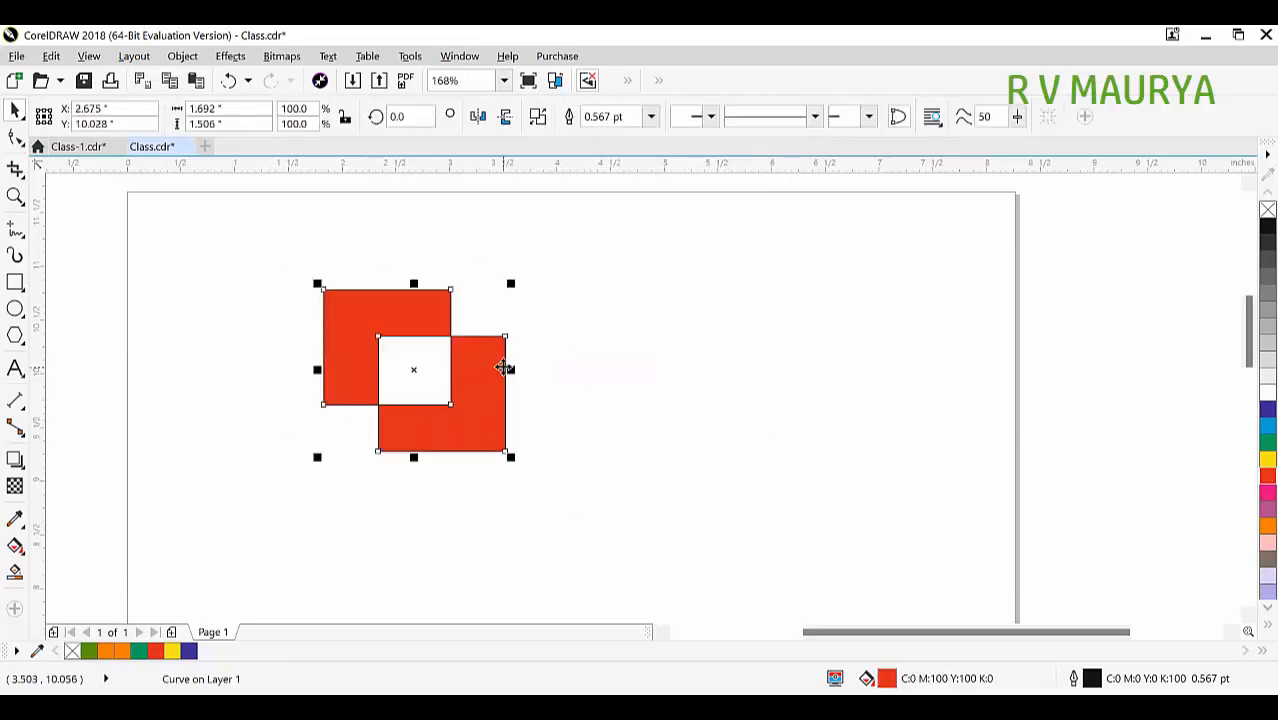
pyautogui.hotkey('ctrl', 'shift', 'z')
pyautogui.hotkey('ctrl', 'z')
pyautogui.hotkey('ctrl', 'z')
# Move the front red rectangle beside the other one and align their top edges.
pyautogui.moveTo(455, 380); pyautogui.dragTo(465, 305)
pyautogui.keyDown('shift'); pyautogui.click(390, 308); pyautogui.keyUp('shift')
pyautogui.press('t')
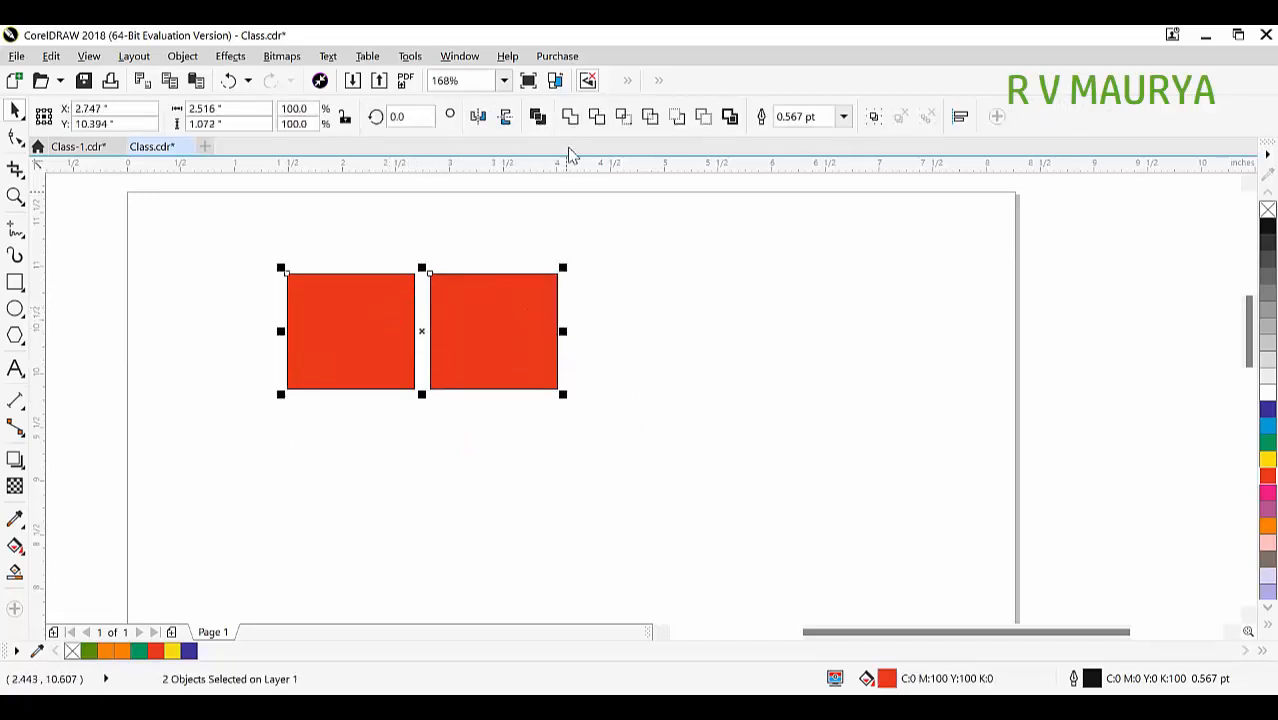
# Try combining the two separated rectangles and moving the result, and undo both the moves and the Combine.
pyautogui.click(538, 118)
pyautogui.moveTo(512, 317); pyautogui.dragTo(762, 427)
pyautogui.hotkey('ctrl', 'z')
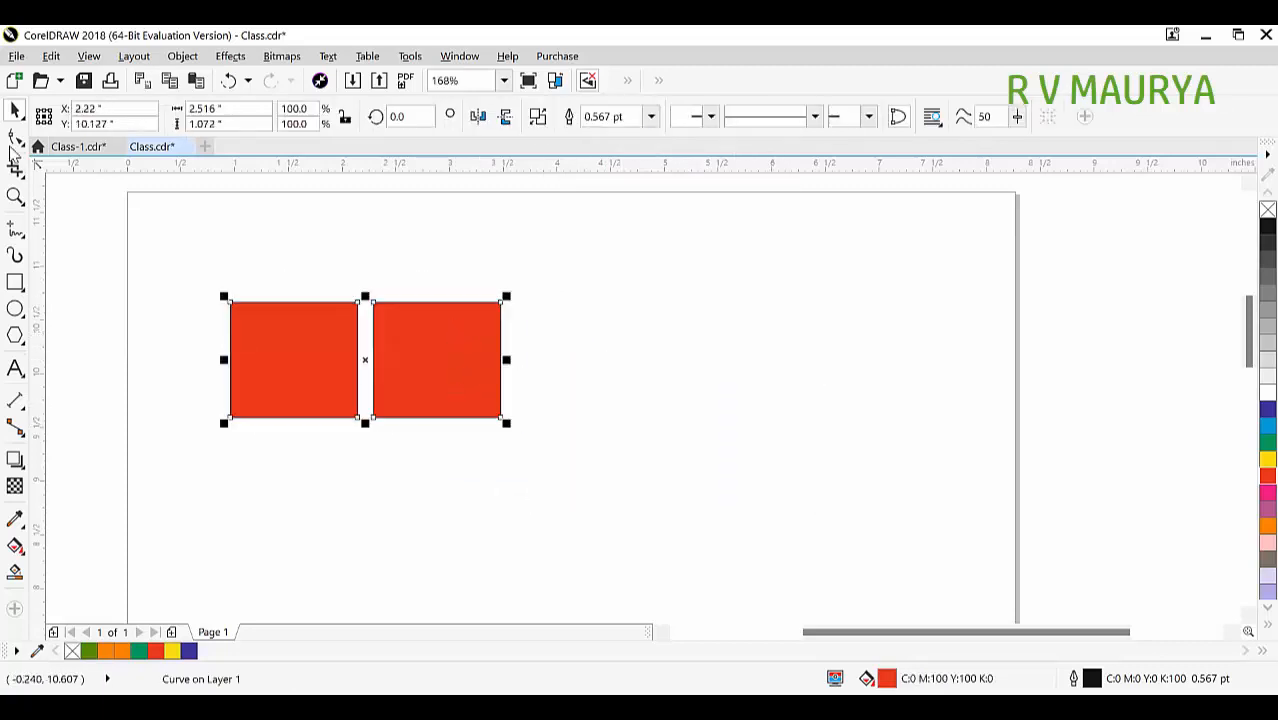
pyautogui.hotkey('ctrl', 'z')
pyautogui.hotkey('ctrl', 'z')
pyautogui.hotkey('ctrl', 'z')
pyautogui.hotkey('ctrl', 'z')
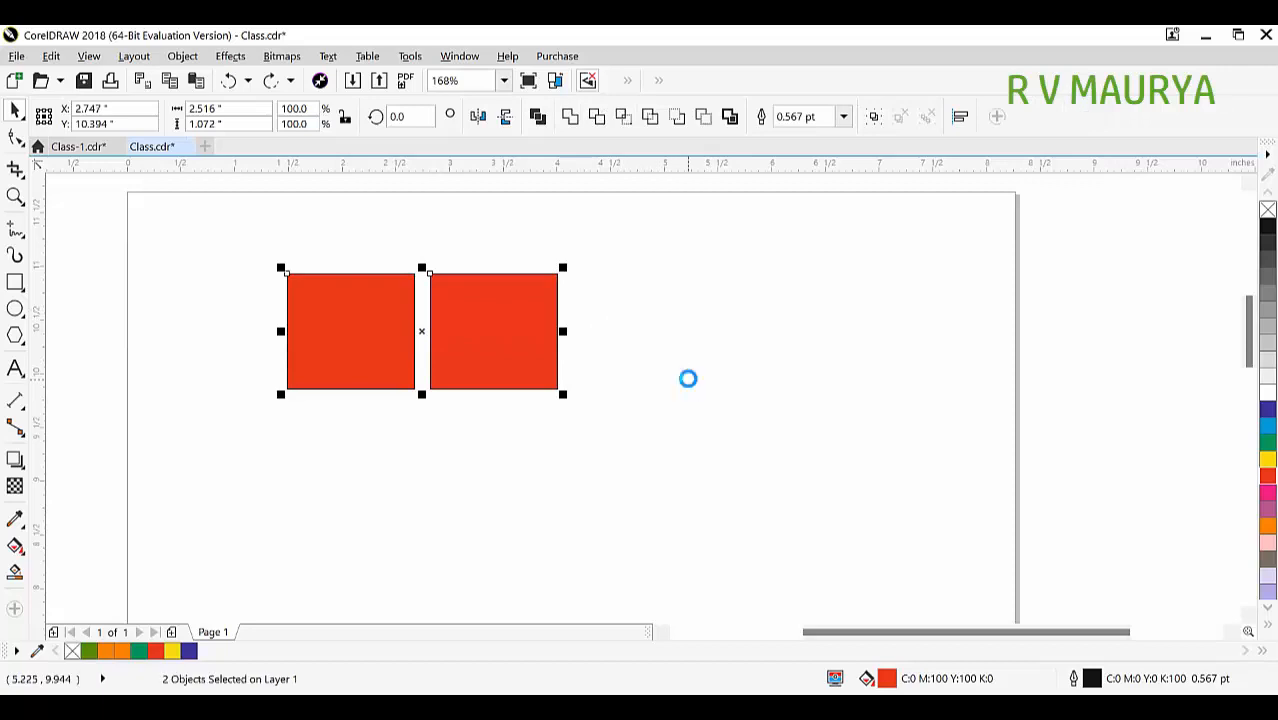
# Move the second red rectangle so it overlaps the first again, and select both for shaping.
pyautogui.click(708, 392)
pyautogui.moveTo(512, 346); pyautogui.dragTo(450, 334)
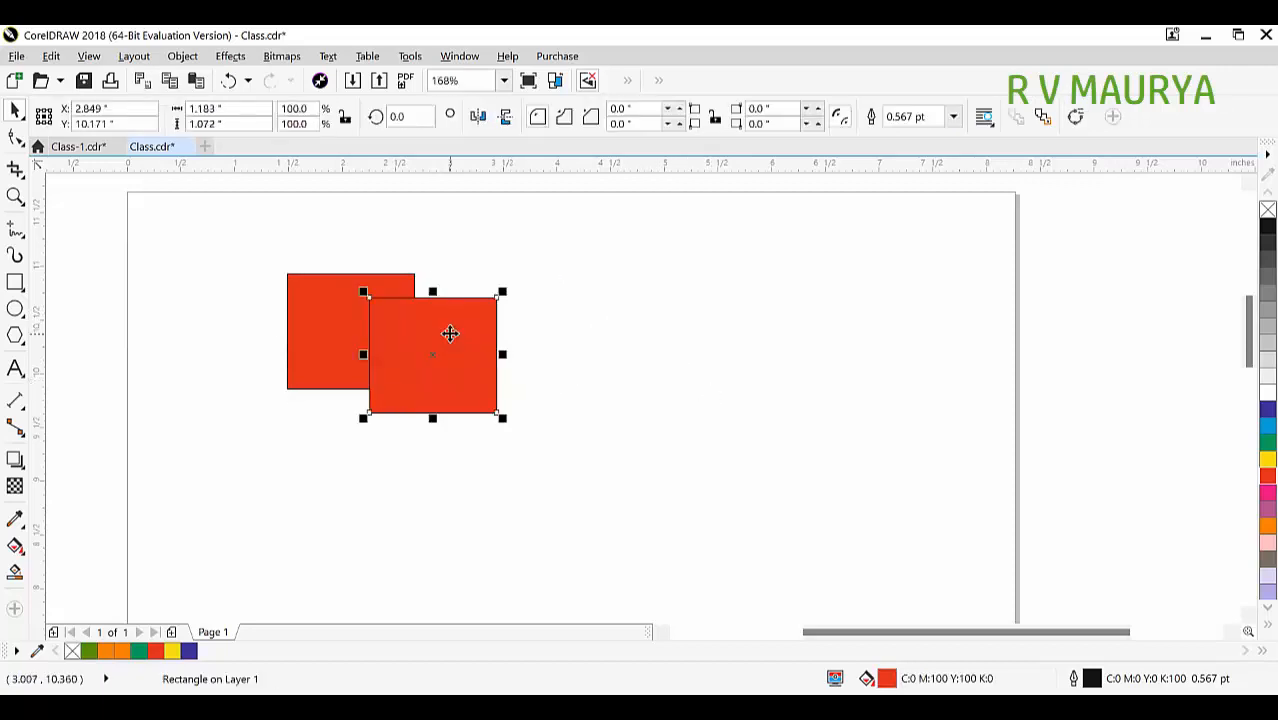
pyautogui.moveTo(550, 423); pyautogui.dragTo(263, 227)
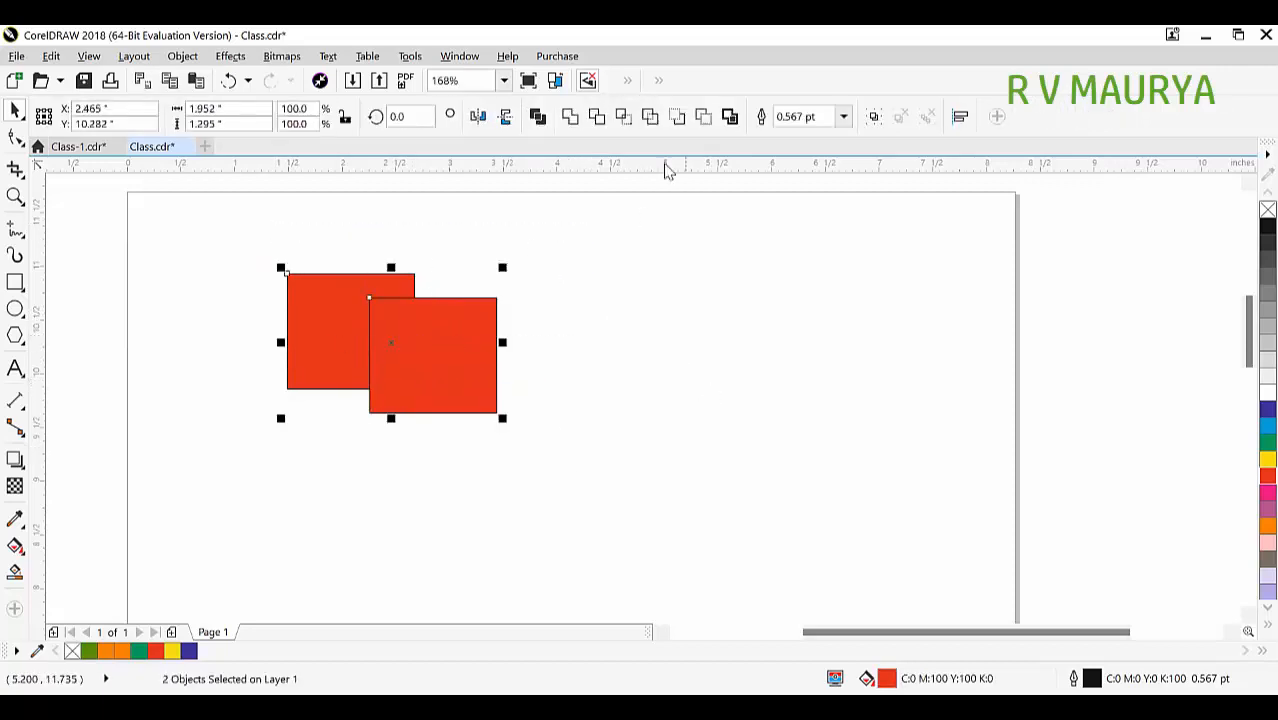
pyautogui.click(637, 350)
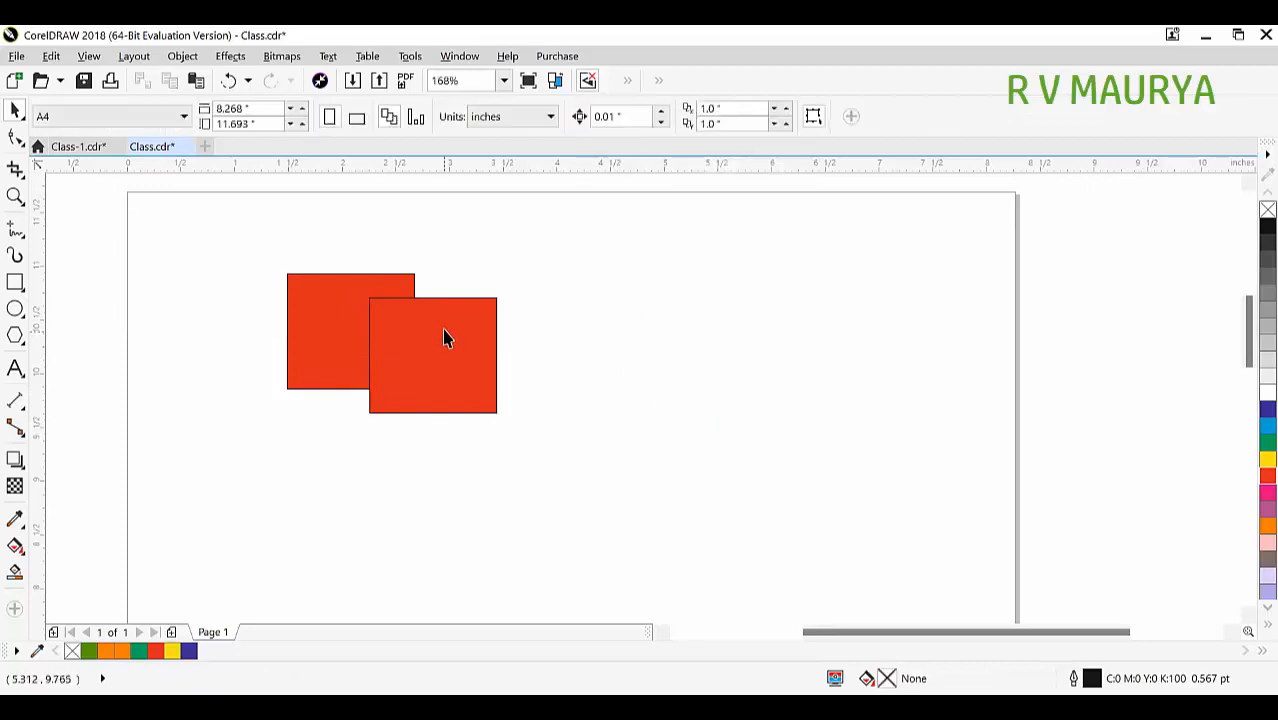
# Delete both red rectangles from the page.
pyautogui.click(446, 338)
pyautogui.press('Delete')
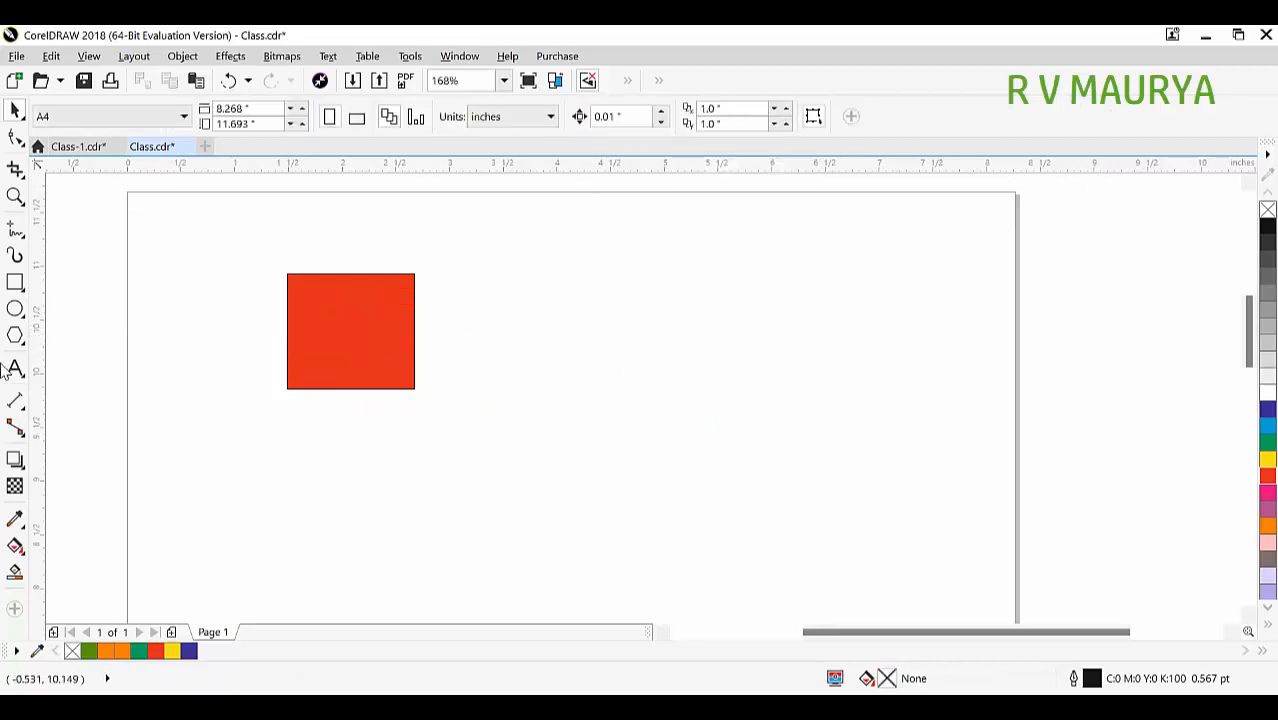
pyautogui.click(16, 308)
pyautogui.press('space')
pyautogui.moveTo(367, 330); pyautogui.dragTo(403, 357)
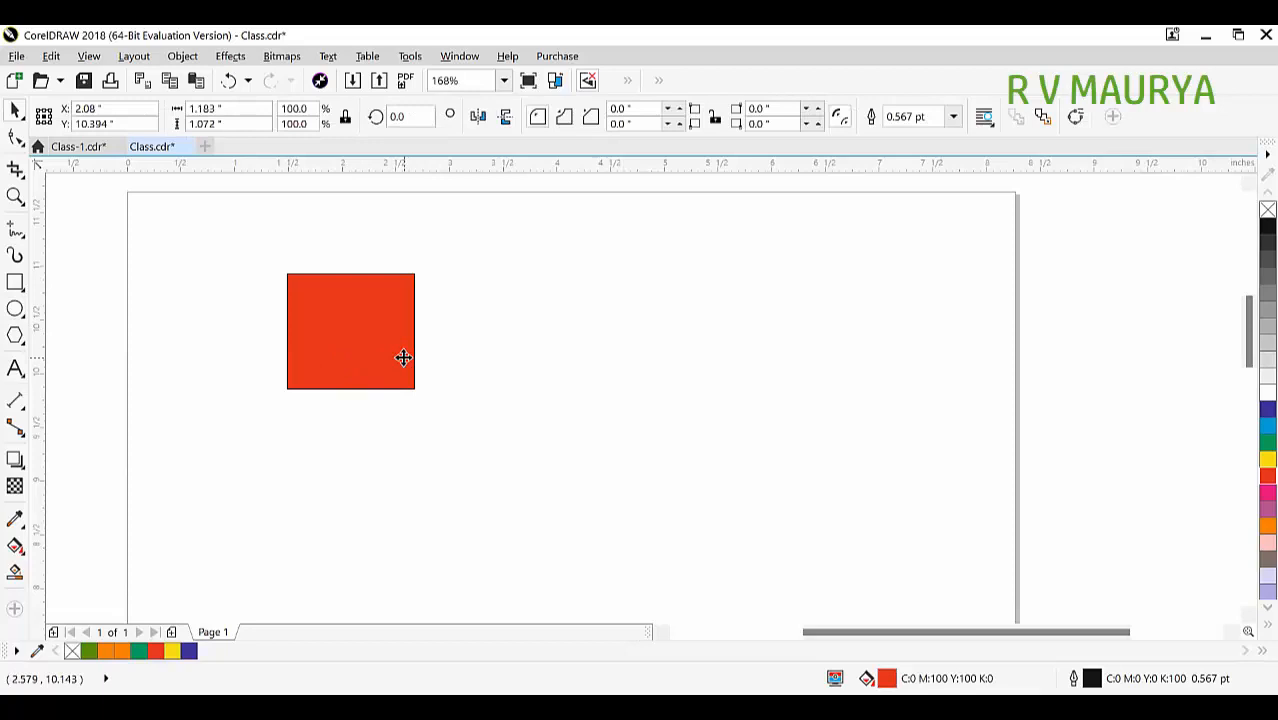
pyautogui.press('Delete')
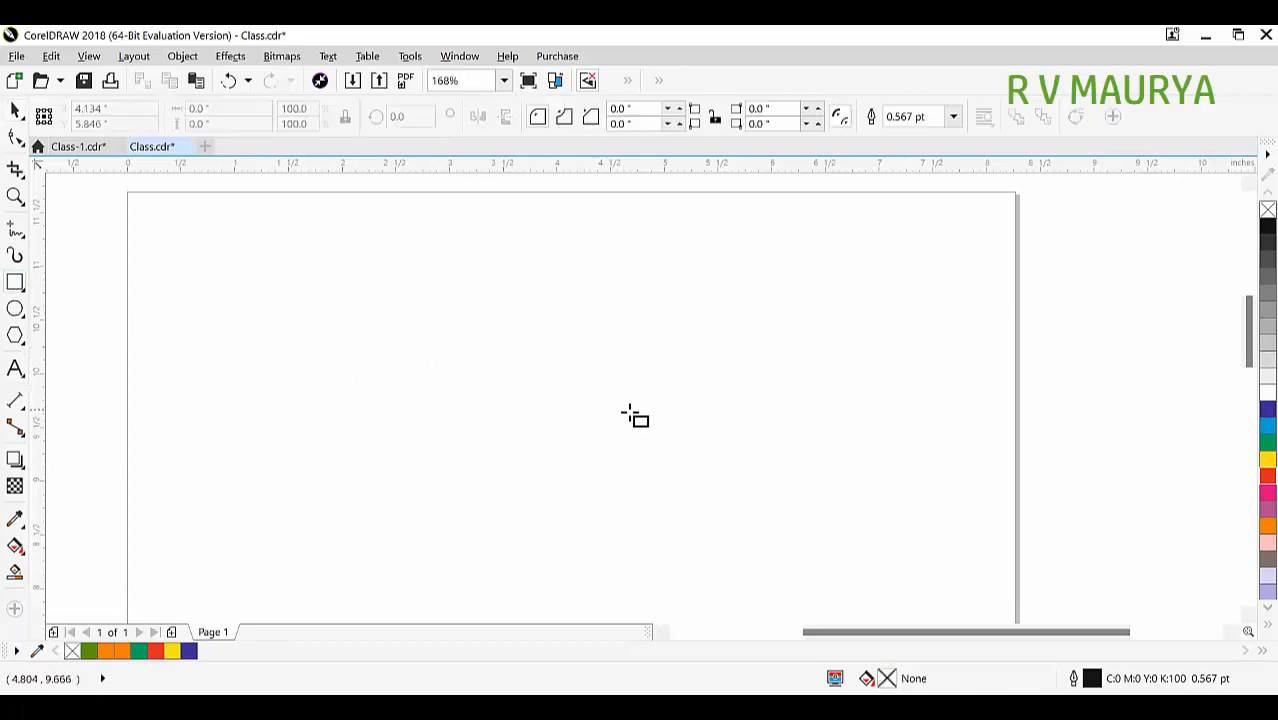
# Draw a rectangle about 2.62 by 1.46 in near the top of the page and round its corners to about 0.167 in.
pyautogui.moveTo(366, 270); pyautogui.dragTo(648, 428)
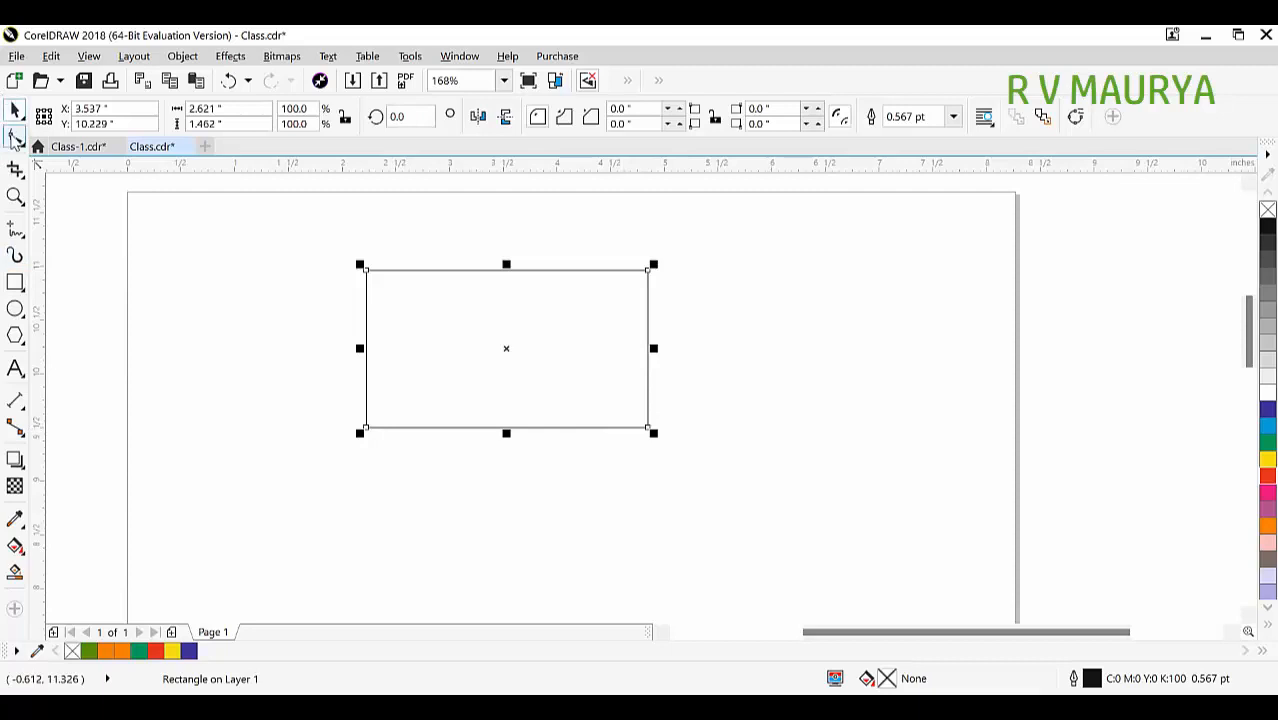
pyautogui.click(14, 137)
pyautogui.moveTo(364, 272); pyautogui.dragTo(366, 291)
pyautogui.press('space')
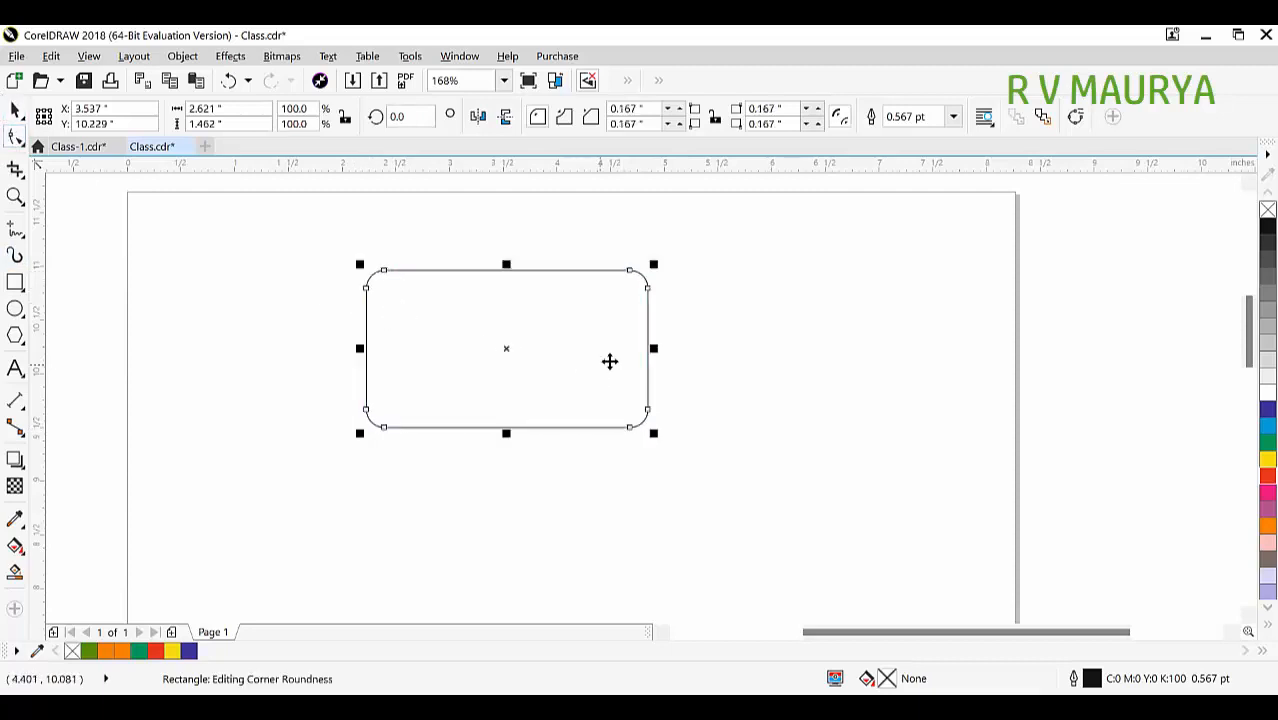
# Create a wider, flatter centred copy of the rounded rectangle and round its ends fully into semicircles.
pyautogui.moveTo(655, 349); pyautogui.dragTo(696, 374)
pyautogui.moveTo(507, 266); pyautogui.dragTo(511, 295)
pyautogui.press('space')
pyautogui.moveTo(335, 303); pyautogui.dragTo(725, 347)
pyautogui.press('space')
# Create another centred copy of the original rounded rectangle as a thin bar about 4.06 in wide and 0.50 in tall.
pyautogui.click(555, 271)
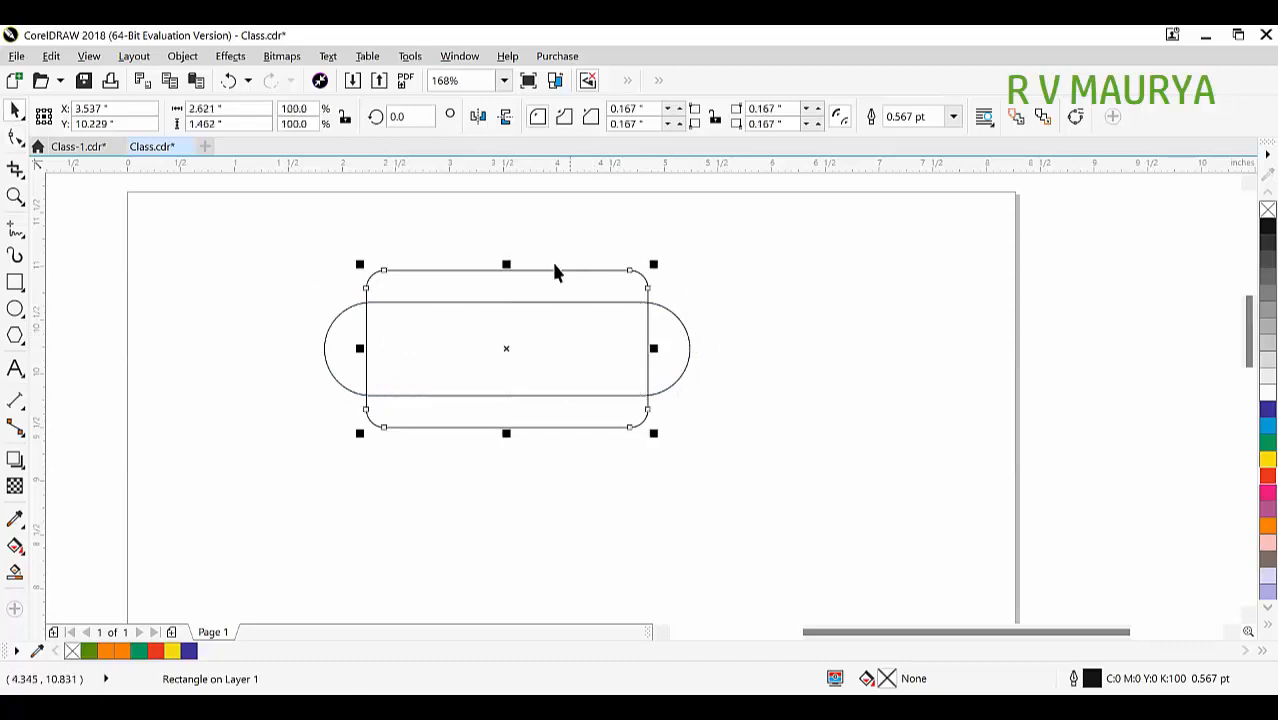
pyautogui.moveTo(506, 262); pyautogui.dragTo(520, 313)
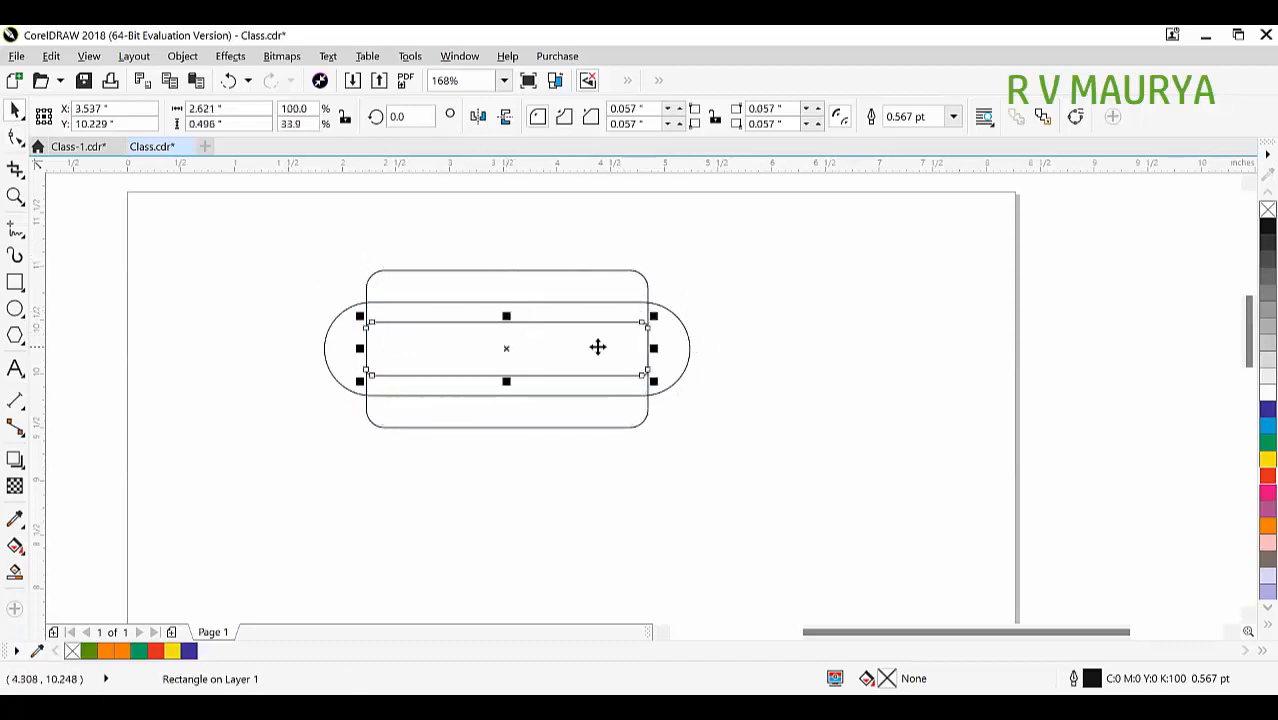
pyautogui.moveTo(650, 348); pyautogui.dragTo(727, 372)
# Round the thin bar's corners to about 0.248 in, switch them to scalloped corners, and narrow the bar slightly.
pyautogui.click(15, 137)
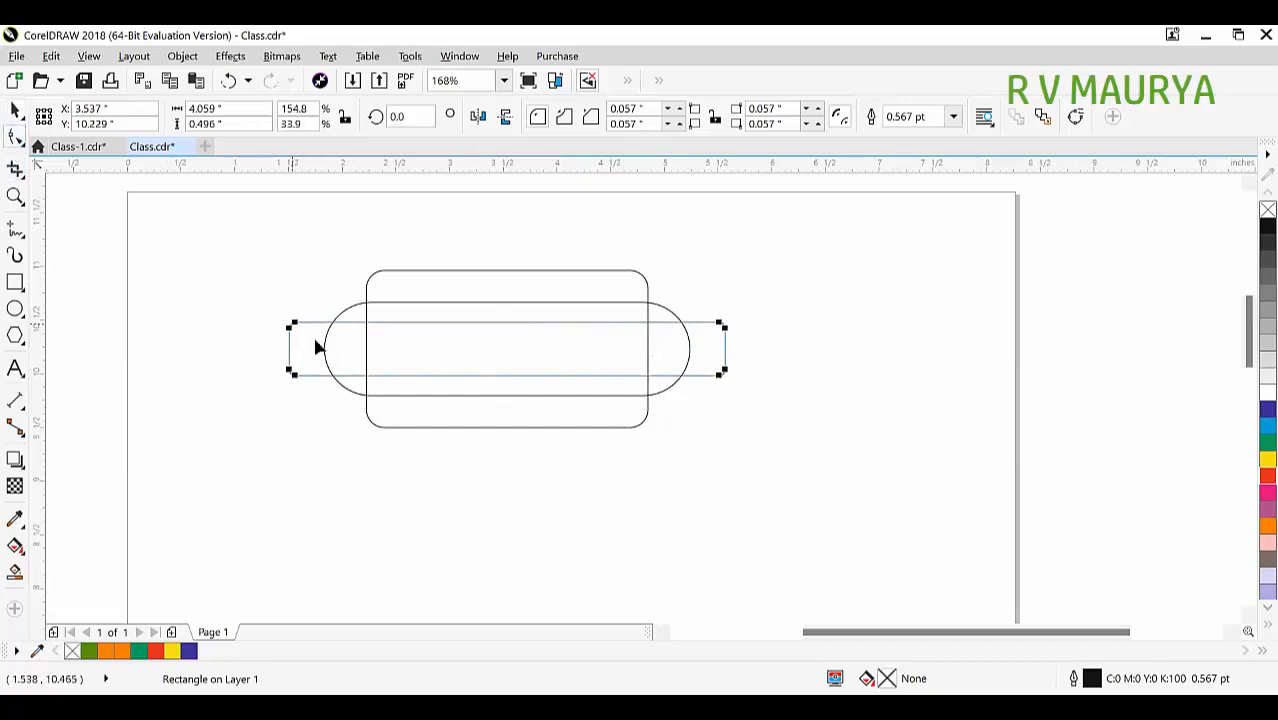
pyautogui.moveTo(294, 324); pyautogui.dragTo(434, 374)
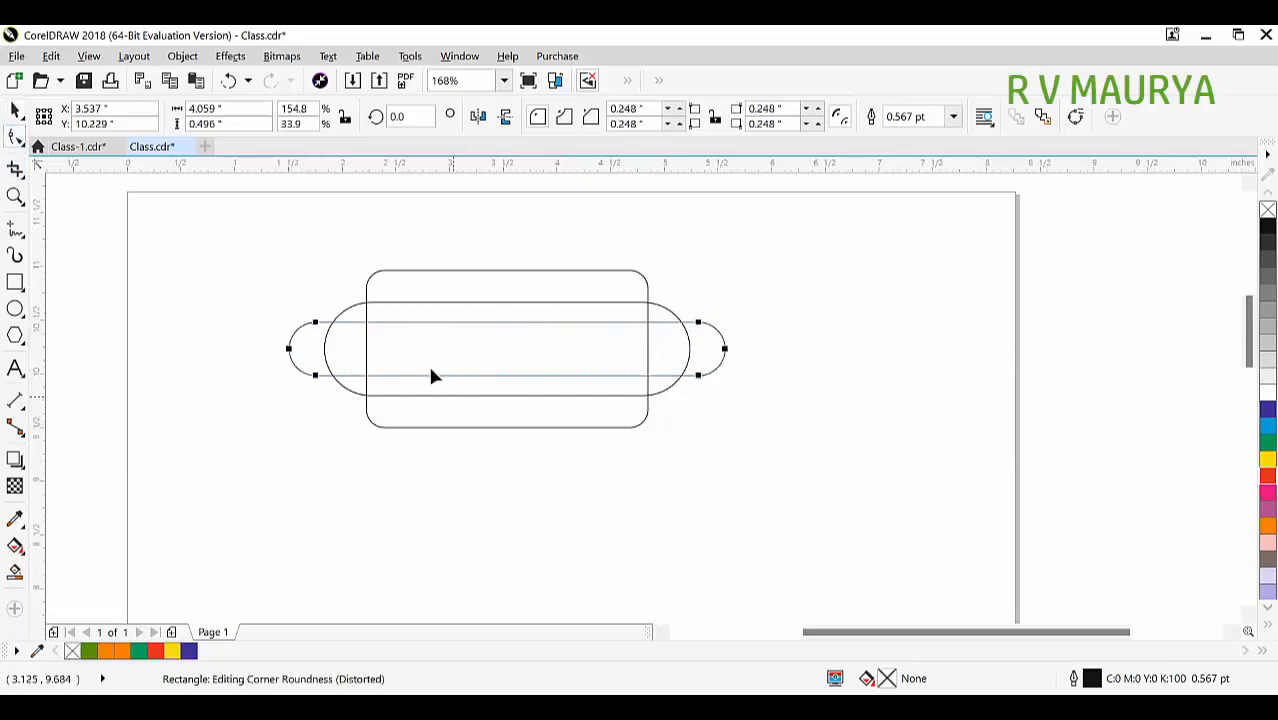
pyautogui.click(565, 118)
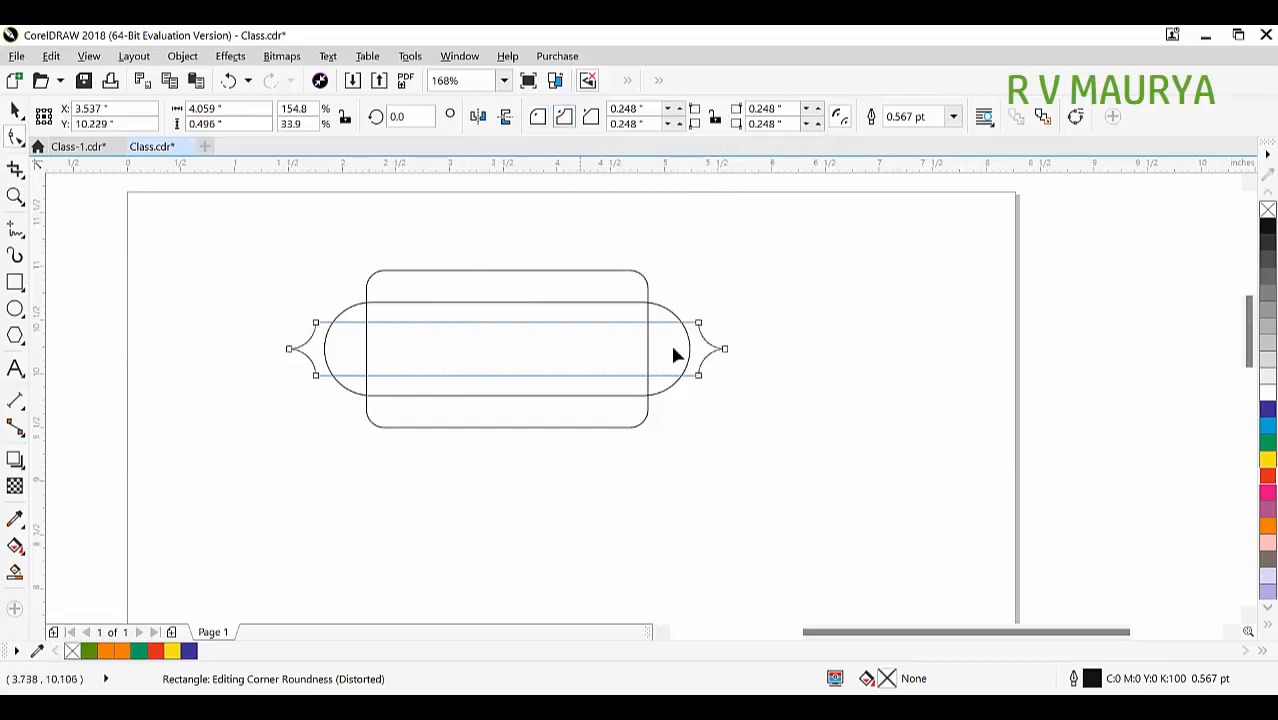
pyautogui.press('space')
pyautogui.moveTo(731, 348); pyautogui.dragTo(726, 362)
pyautogui.click(783, 409)
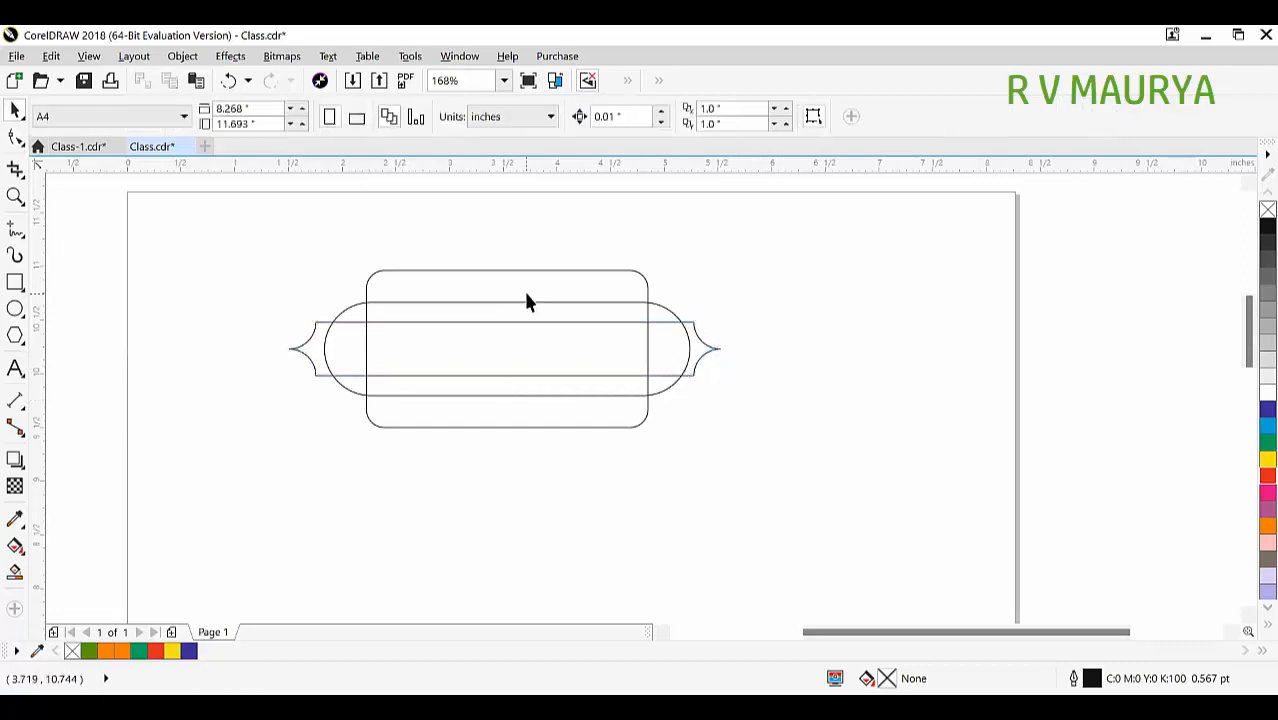
# Add an ellipse about 1.90 in wide and 2.01 in tall, centred horizontally over the stacked rectangles.
pyautogui.click(15, 309)
pyautogui.moveTo(417, 242)
pyautogui.mouseDown()
pyautogui.moveTo(493, 350)
pyautogui.moveTo(622, 465)
pyautogui.moveTo(625, 451)
pyautogui.mouseUp()
pyautogui.press('space')
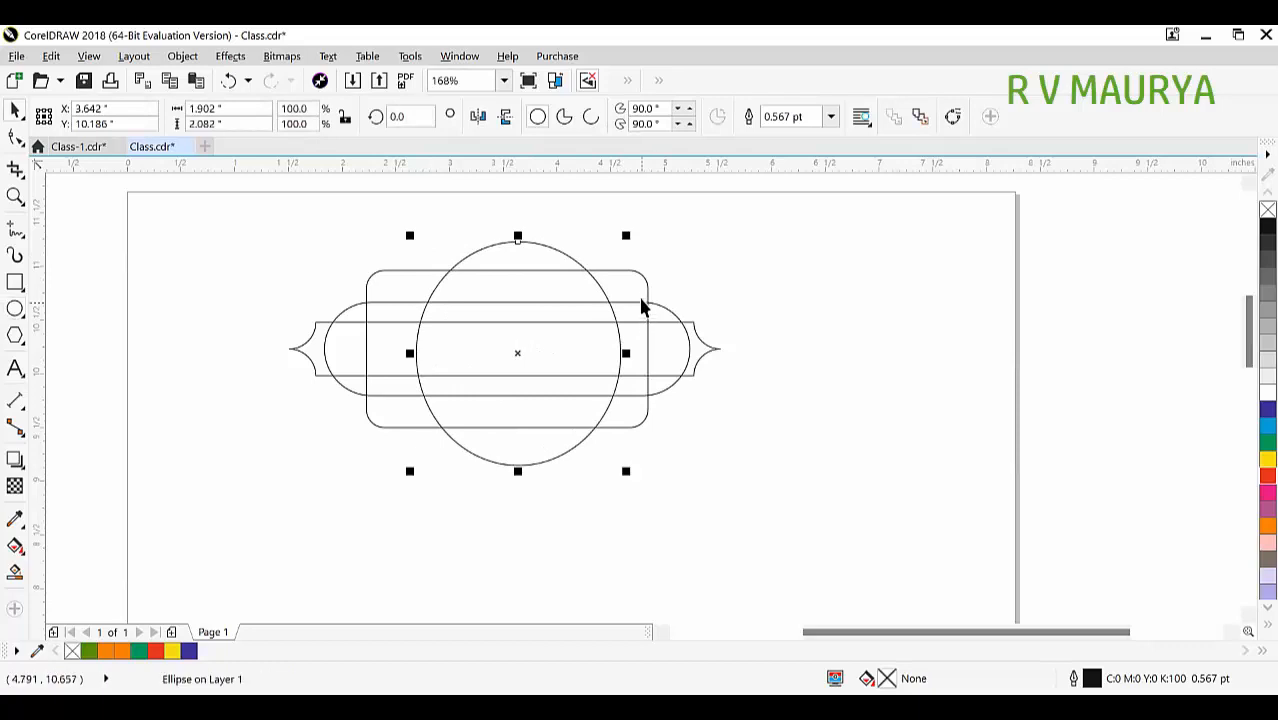
pyautogui.keyDown('shift'); pyautogui.click(643, 302); pyautogui.keyUp('shift')
pyautogui.press('c')
pyautogui.press('Escape')
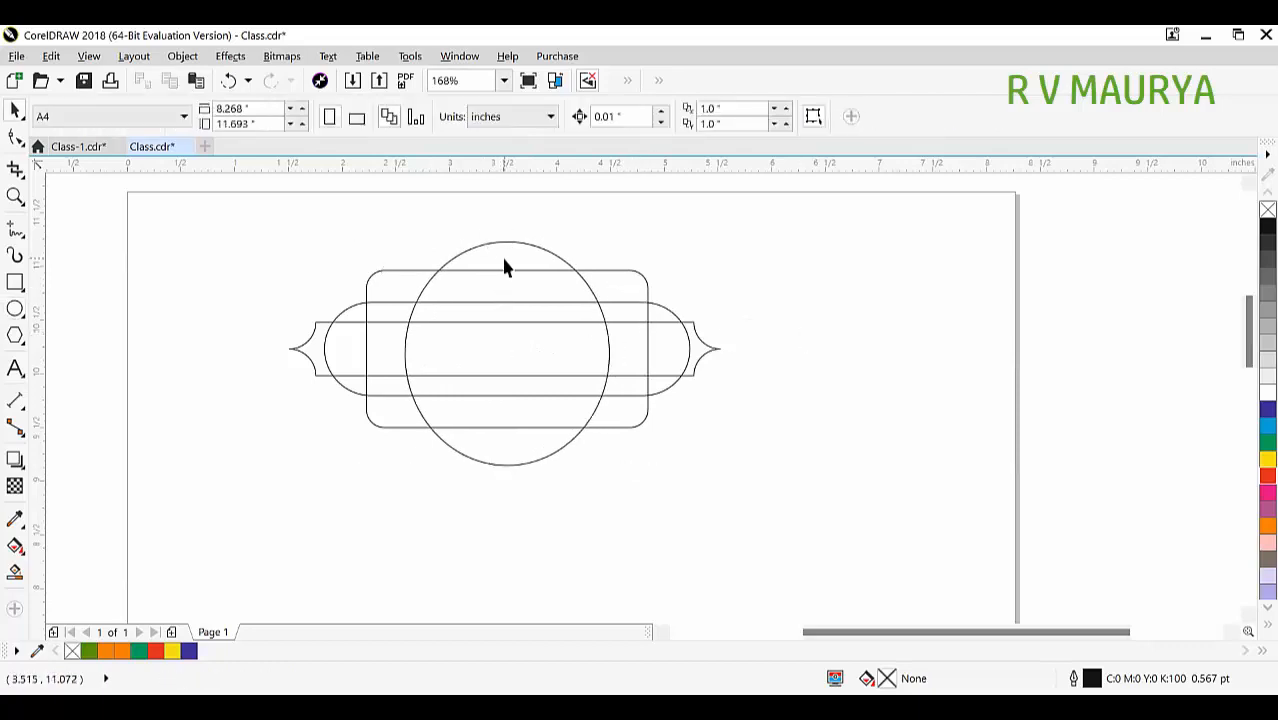
pyautogui.click(516, 243)
pyautogui.moveTo(505, 235); pyautogui.dragTo(508, 240)
# Weld the ellipse and three rectangles into one frame shape and give it a red fill with no outline.
pyautogui.moveTo(907, 229); pyautogui.dragTo(159, 512)
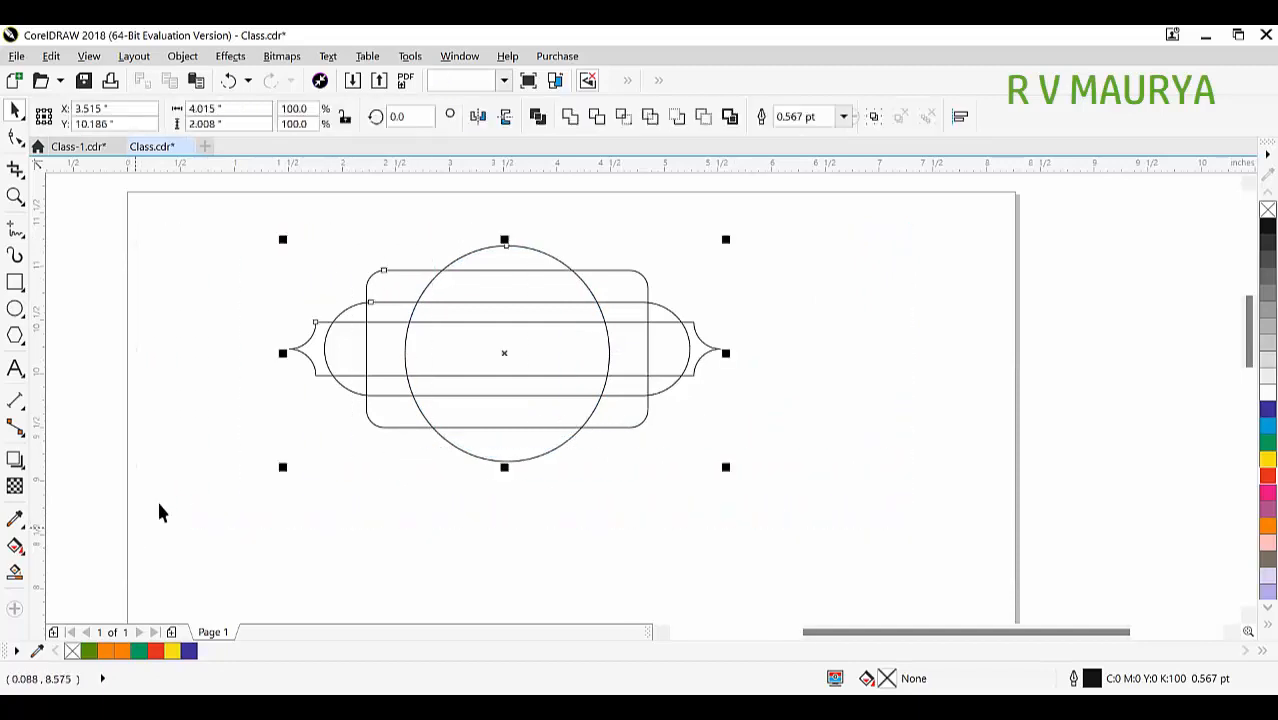
pyautogui.click(569, 117)
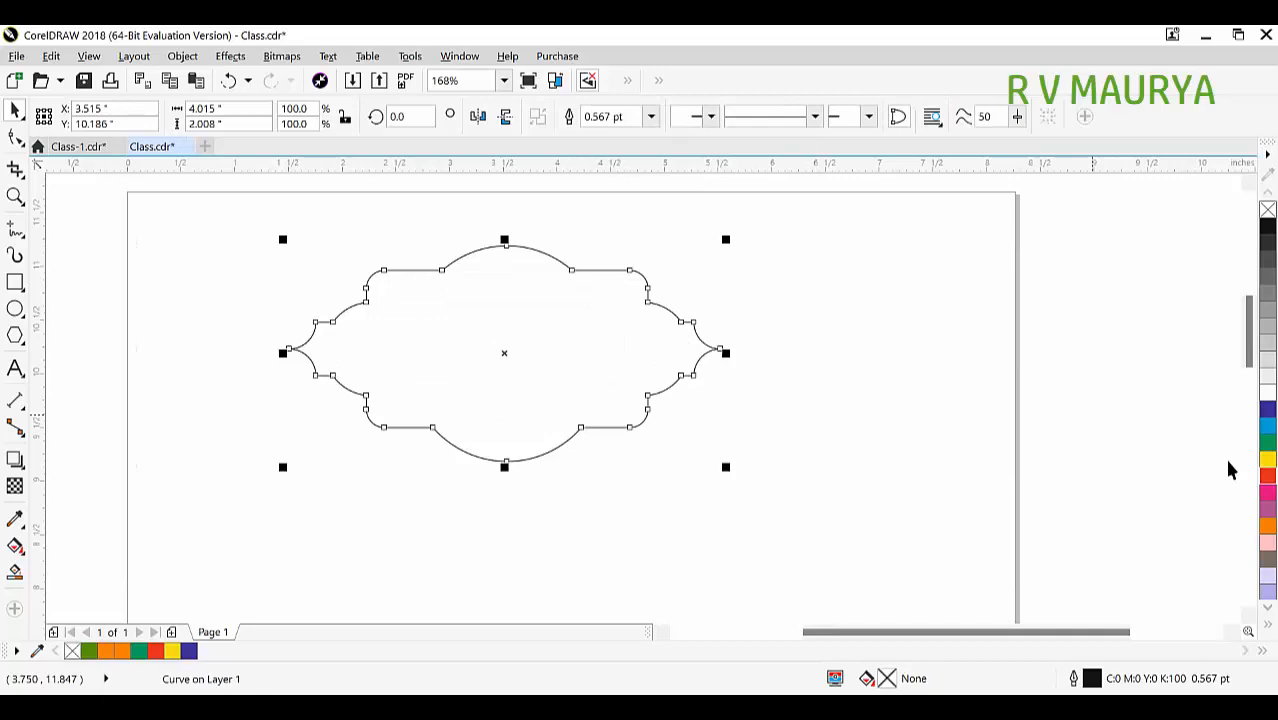
pyautogui.click(1266, 476)
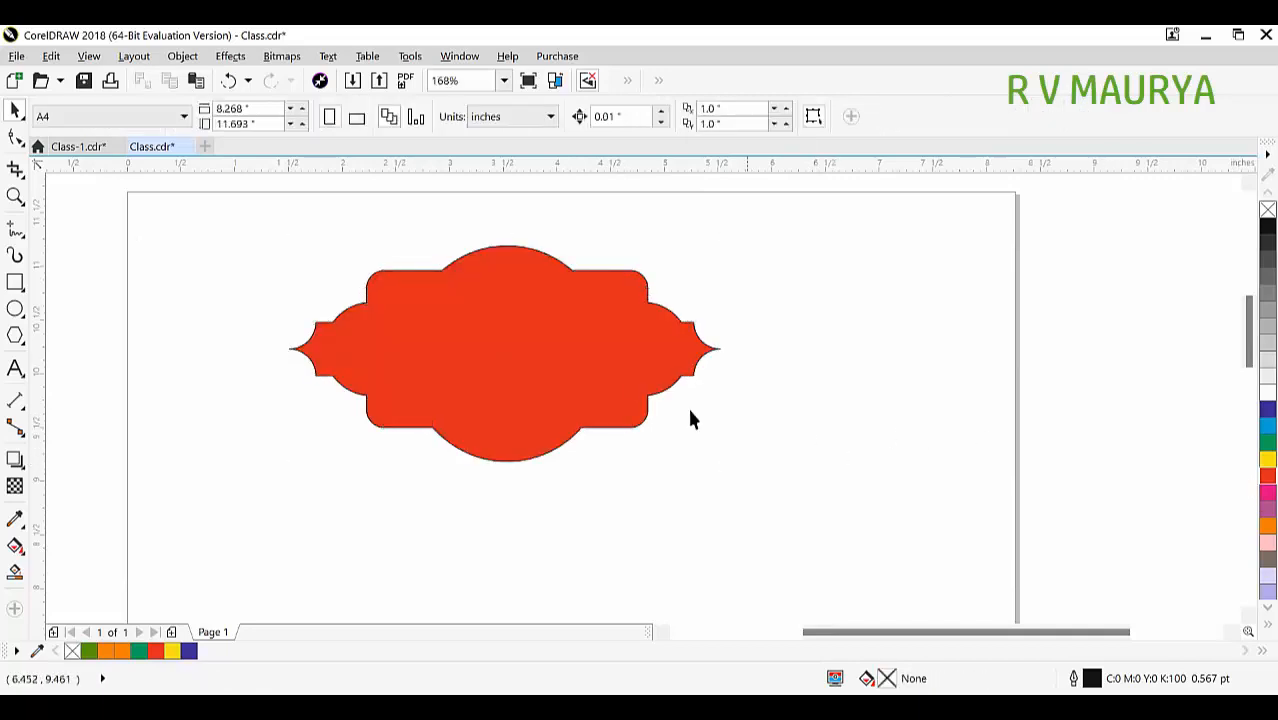
pyautogui.click(991, 357)
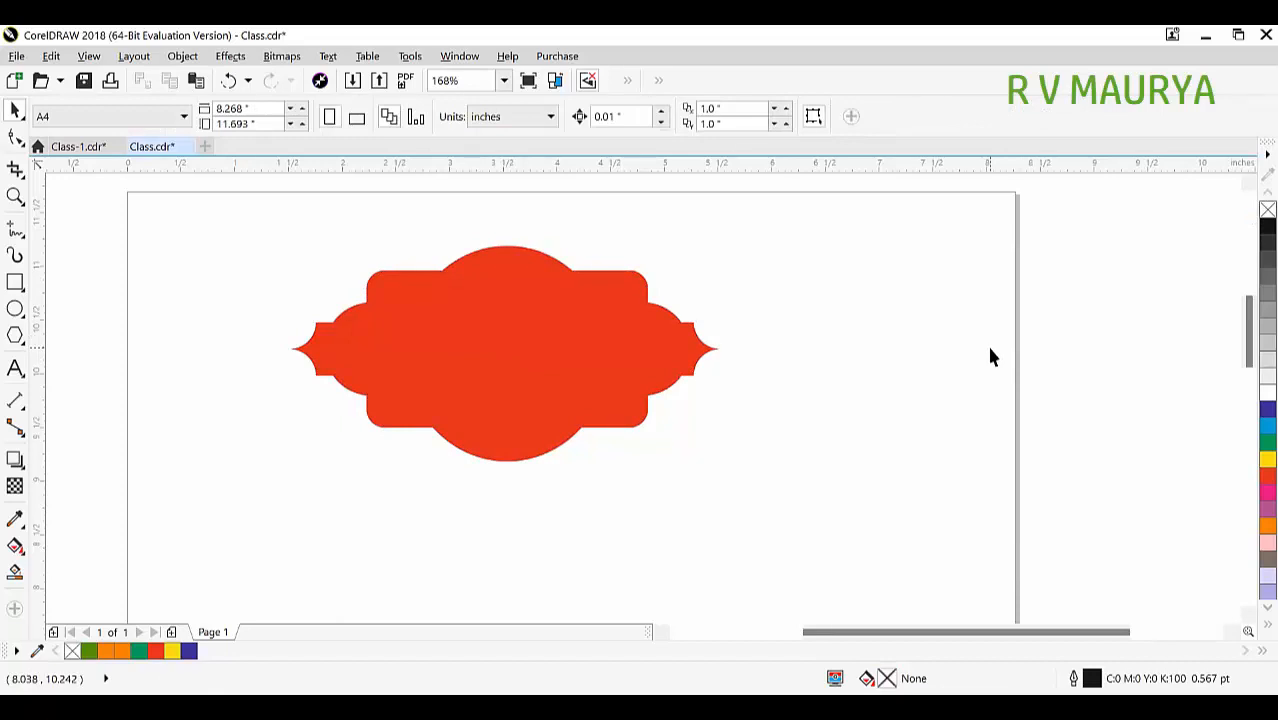
# Narrow the red frame shape while keeping its height, and move it toward the left side of the page.
pyautogui.click(465, 372)
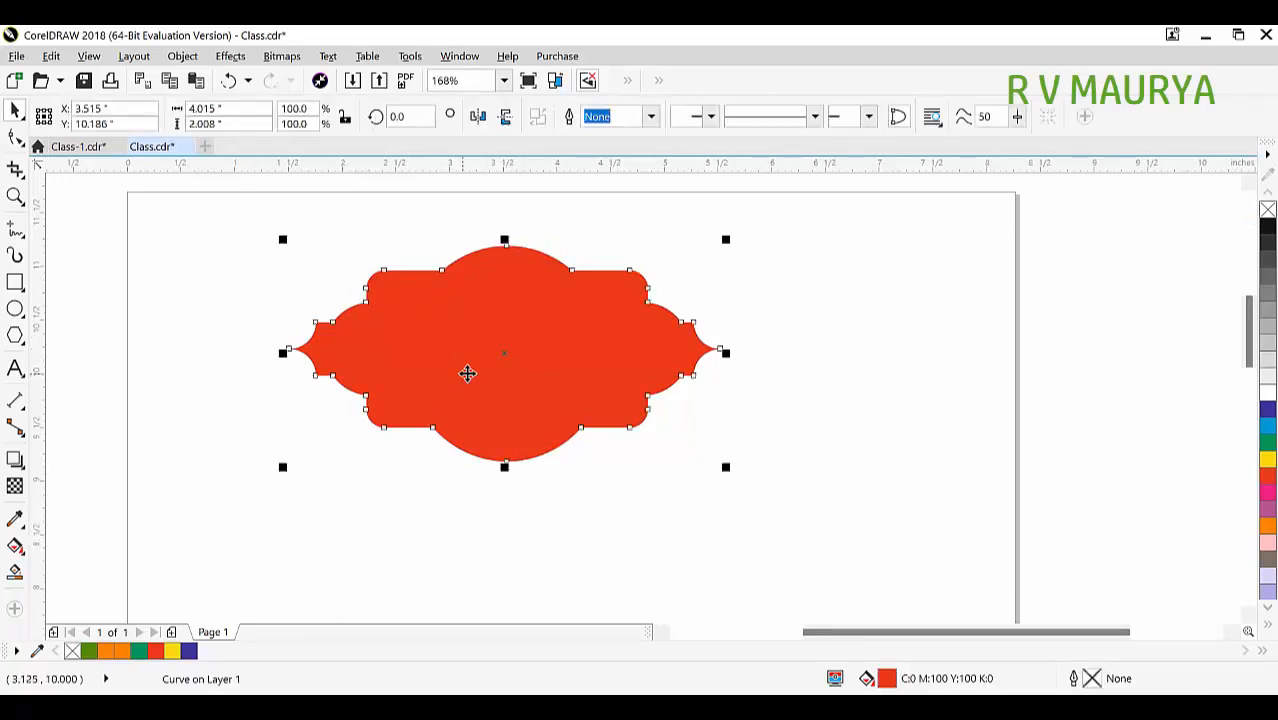
pyautogui.moveTo(727, 353); pyautogui.dragTo(688, 360)
pyautogui.moveTo(590, 327); pyautogui.dragTo(505, 331)
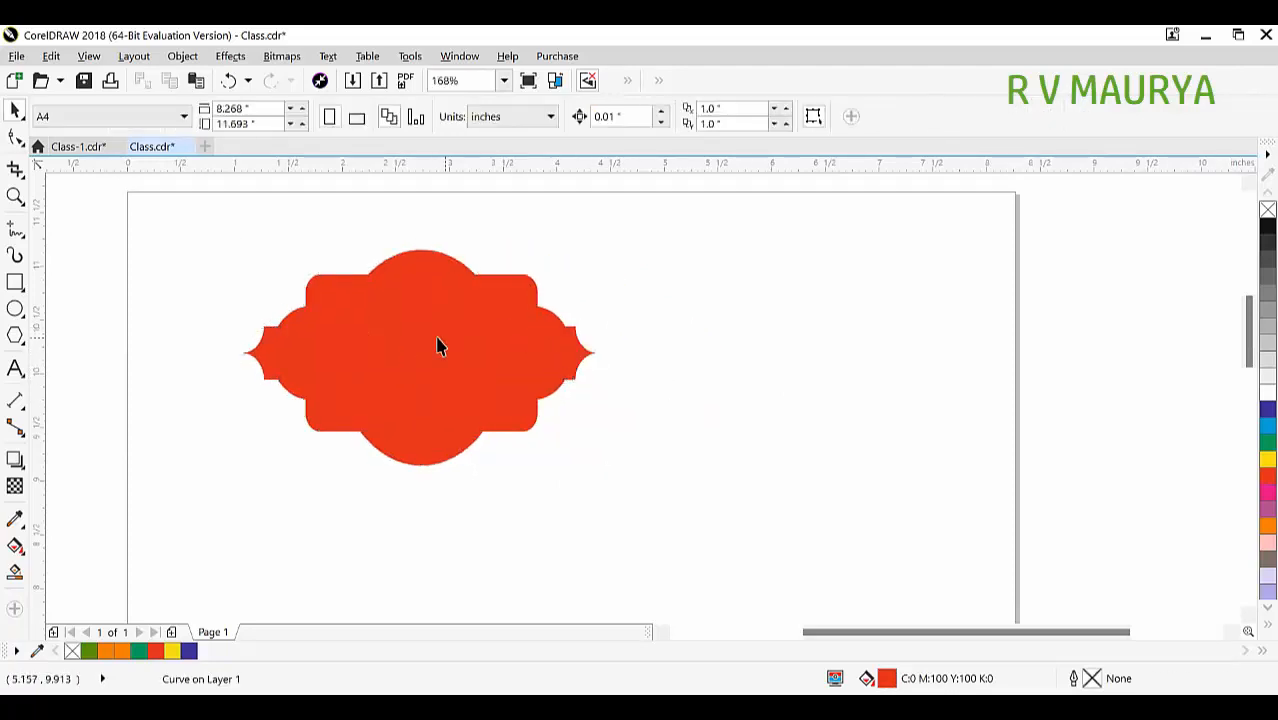
# Delete the red frame shape from the page.
pyautogui.click(531, 299)
pyautogui.moveTo(602, 245); pyautogui.dragTo(528, 419)
pyautogui.hotkey('ctrl', 'z')
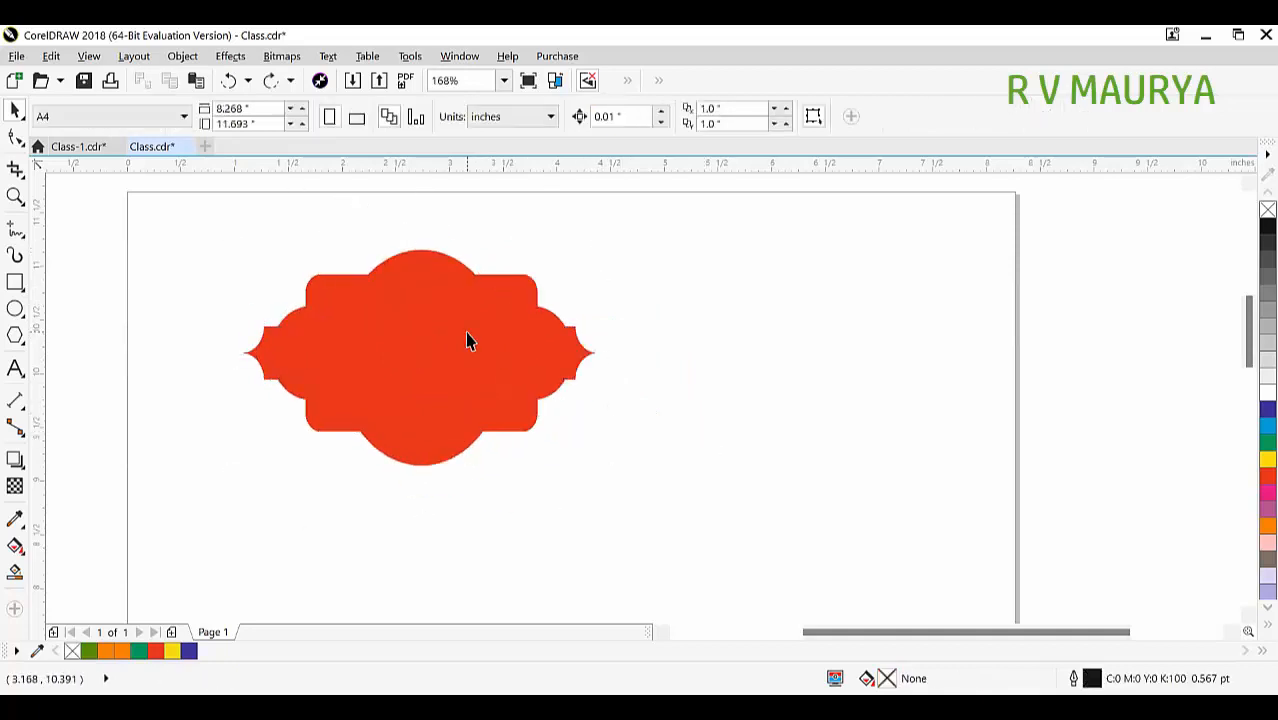
pyautogui.click(466, 331)
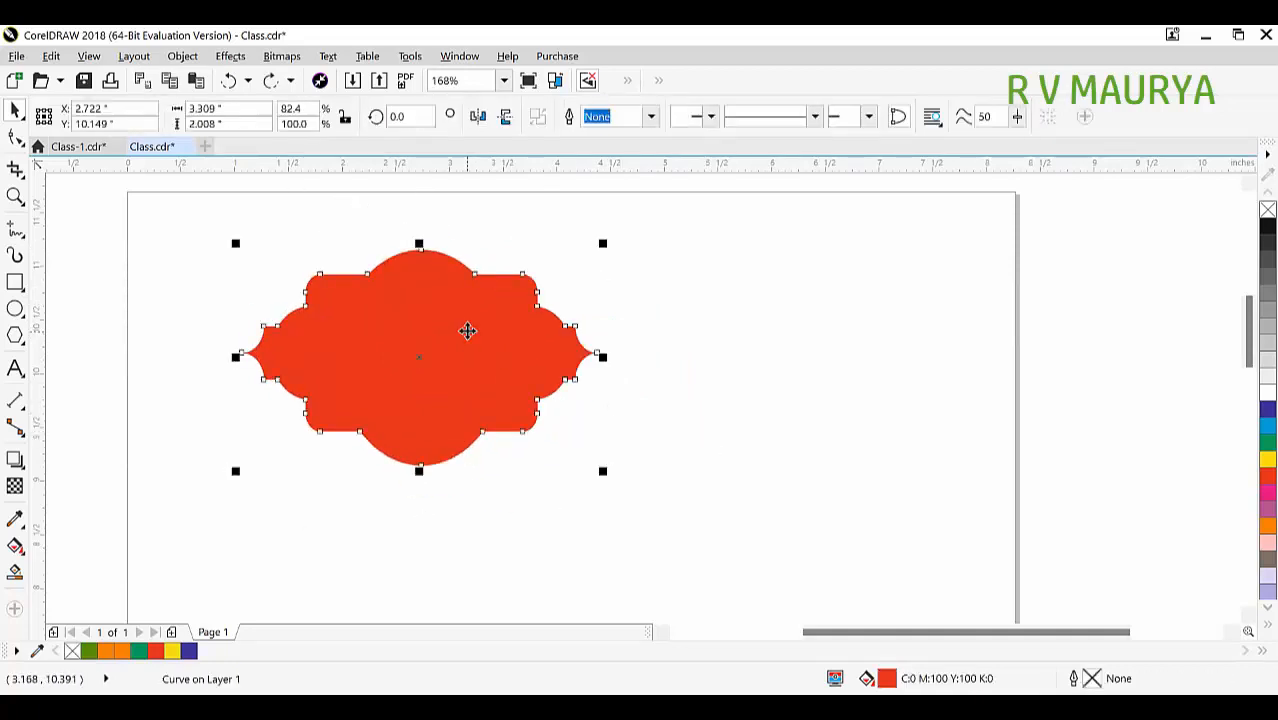
pyautogui.press('Delete')
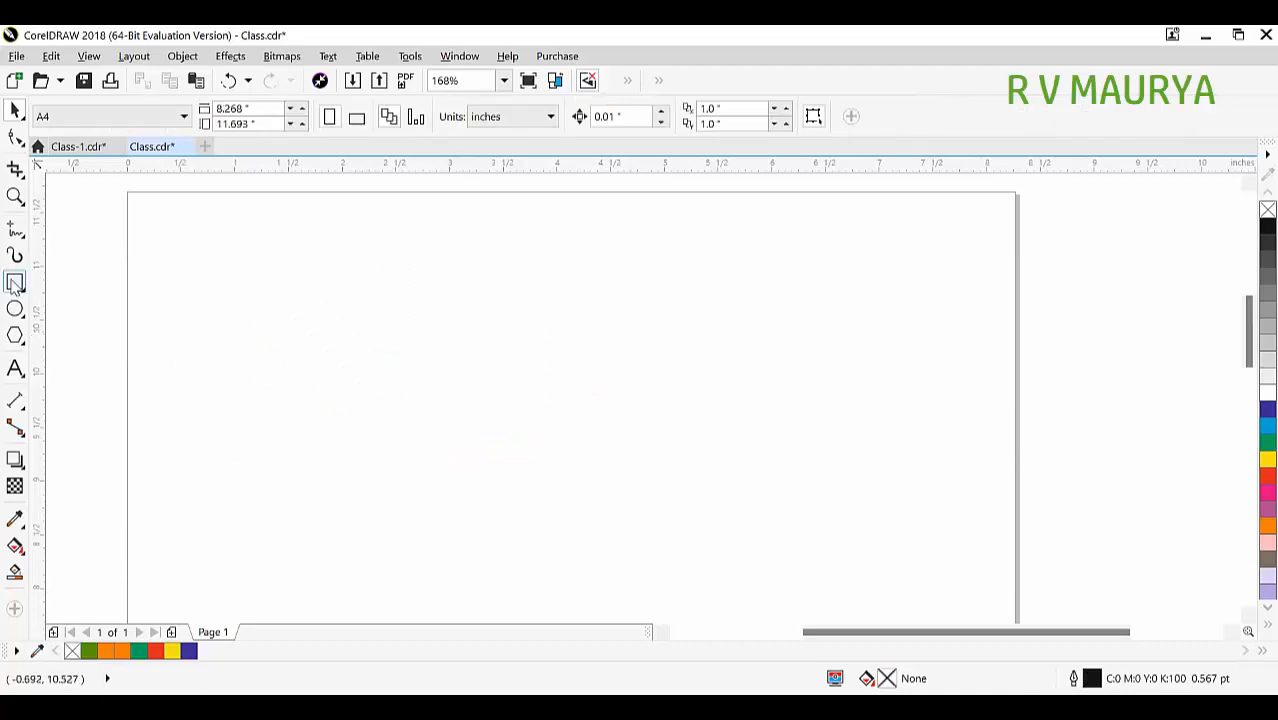
# Draw a rectangle about 1.30 by 1.07 in and a circle about 1.65 in across overlapping its lower-right corner.
pyautogui.click(15, 283)
pyautogui.moveTo(414, 264); pyautogui.dragTo(555, 381)
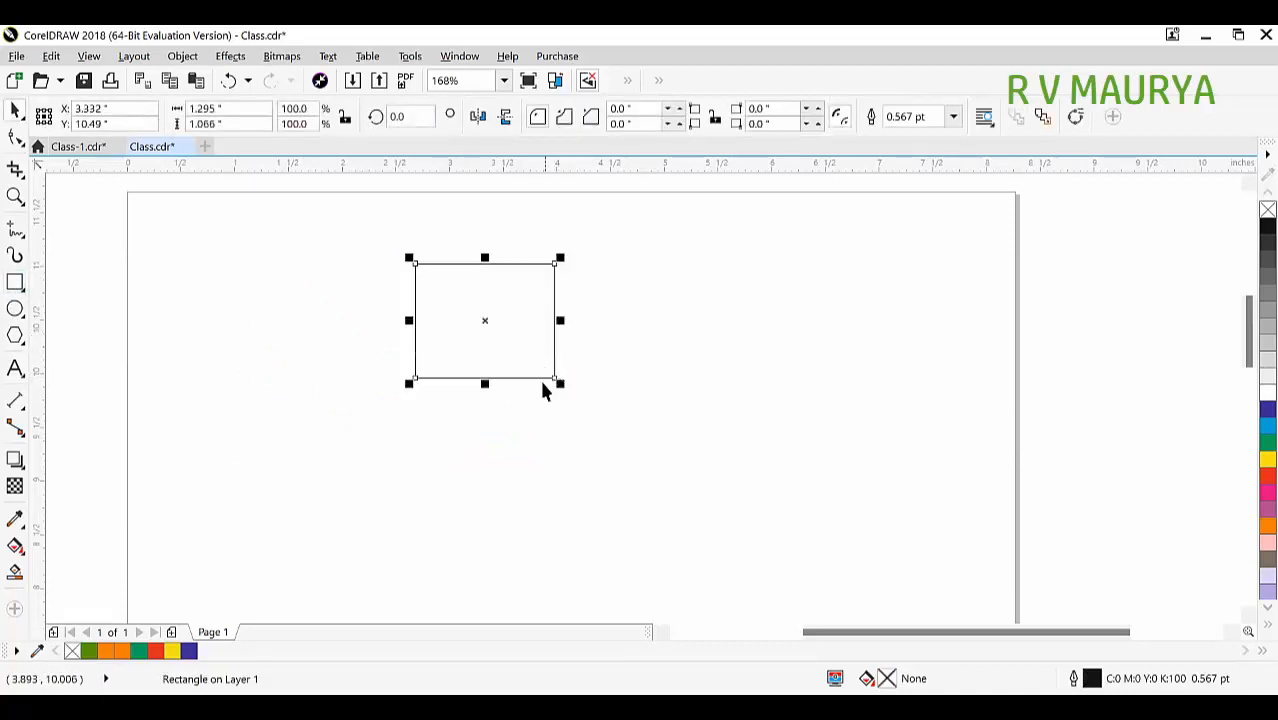
pyautogui.click(15, 309)
pyautogui.moveTo(466, 283); pyautogui.dragTo(656, 468)
pyautogui.press('space')
# Trim the unfilled rectangle with the overlapping circle, and undo the trim.
pyautogui.keyDown('shift'); pyautogui.click(499, 291); pyautogui.keyUp('shift')
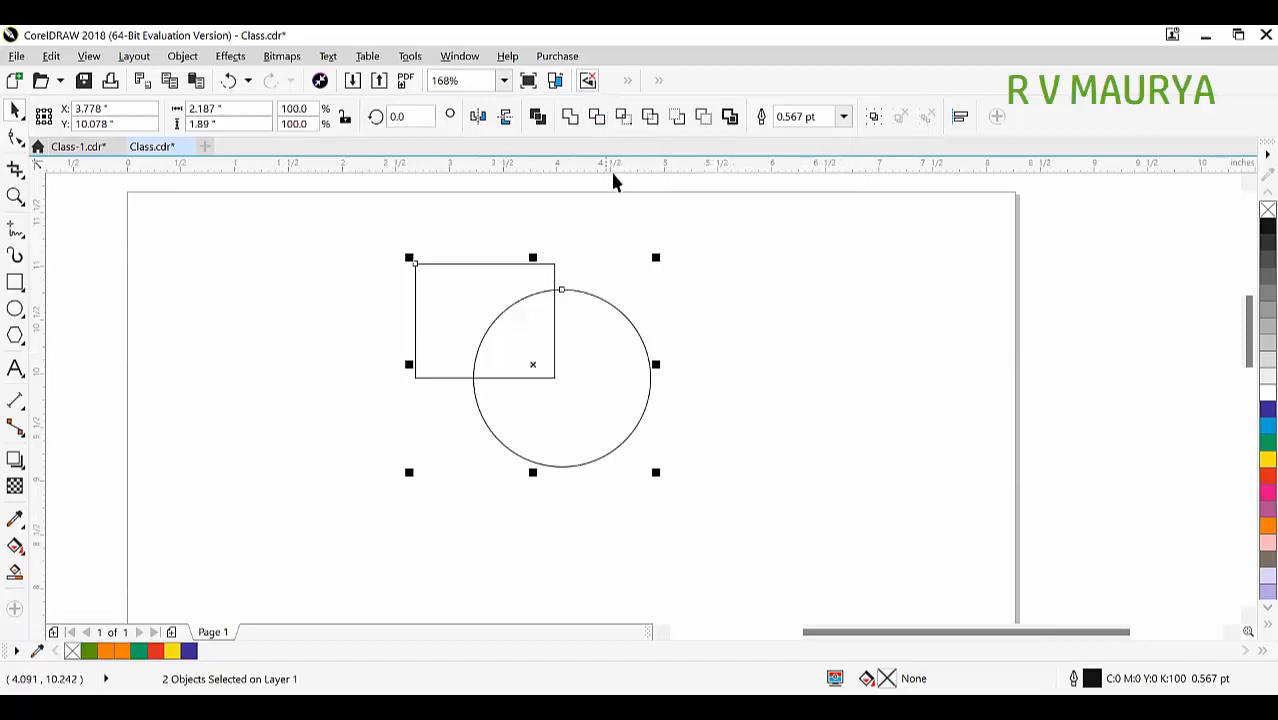
pyautogui.click(597, 117)
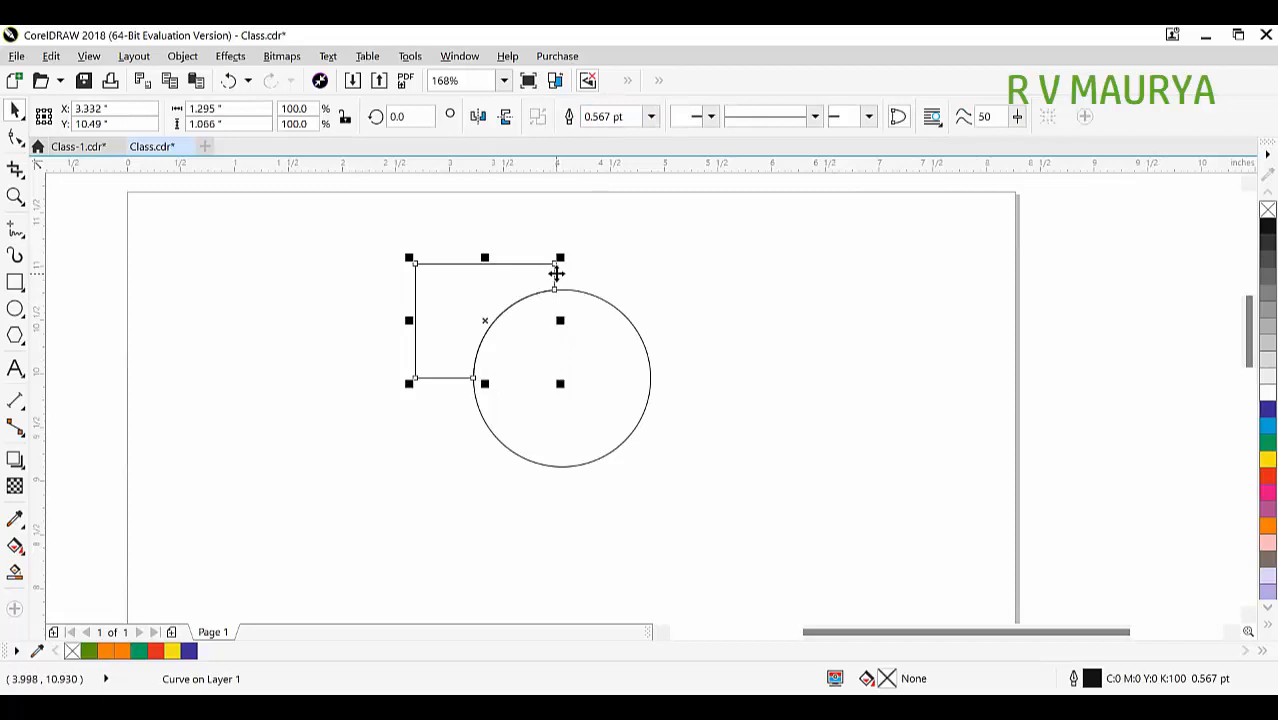
pyautogui.hotkey('ctrl', 'z')
pyautogui.click(610, 285)
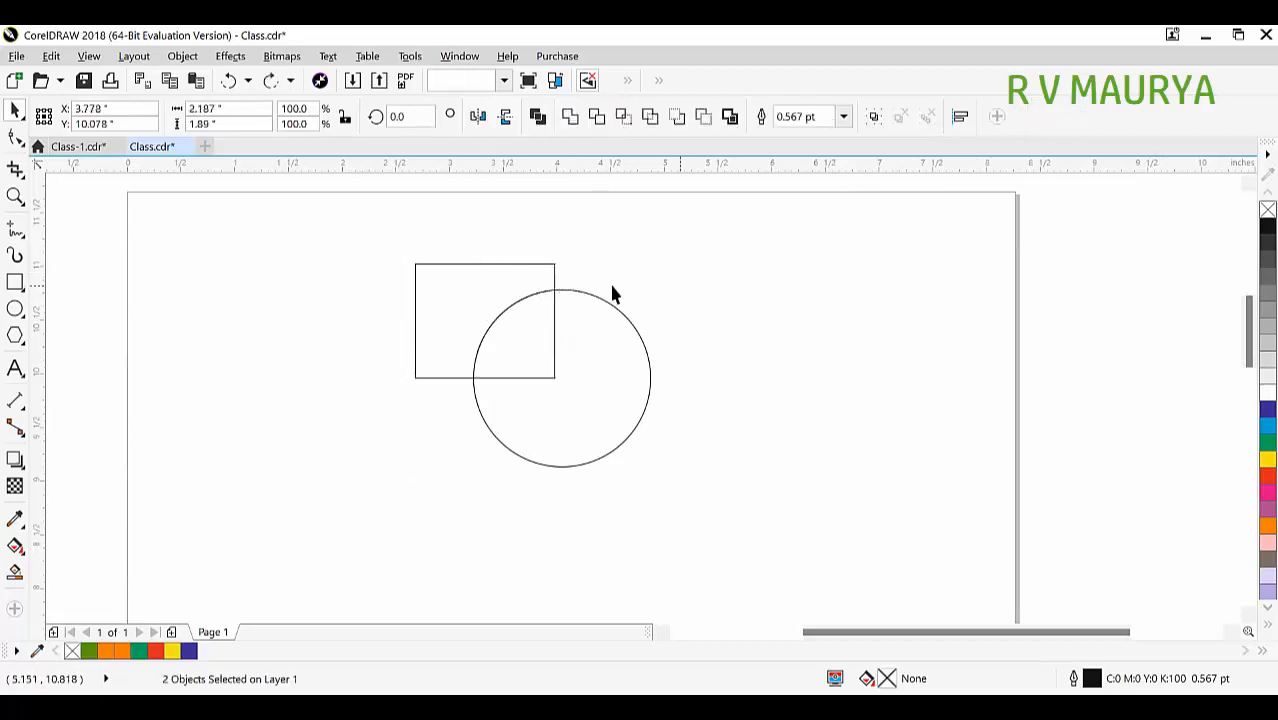
# Fill the rectangle yellow and the overlapping circle light blue.
pyautogui.click(530, 287)
pyautogui.moveTo(507, 292); pyautogui.dragTo(559, 273)
pyautogui.hotkey('ctrl', 'z')
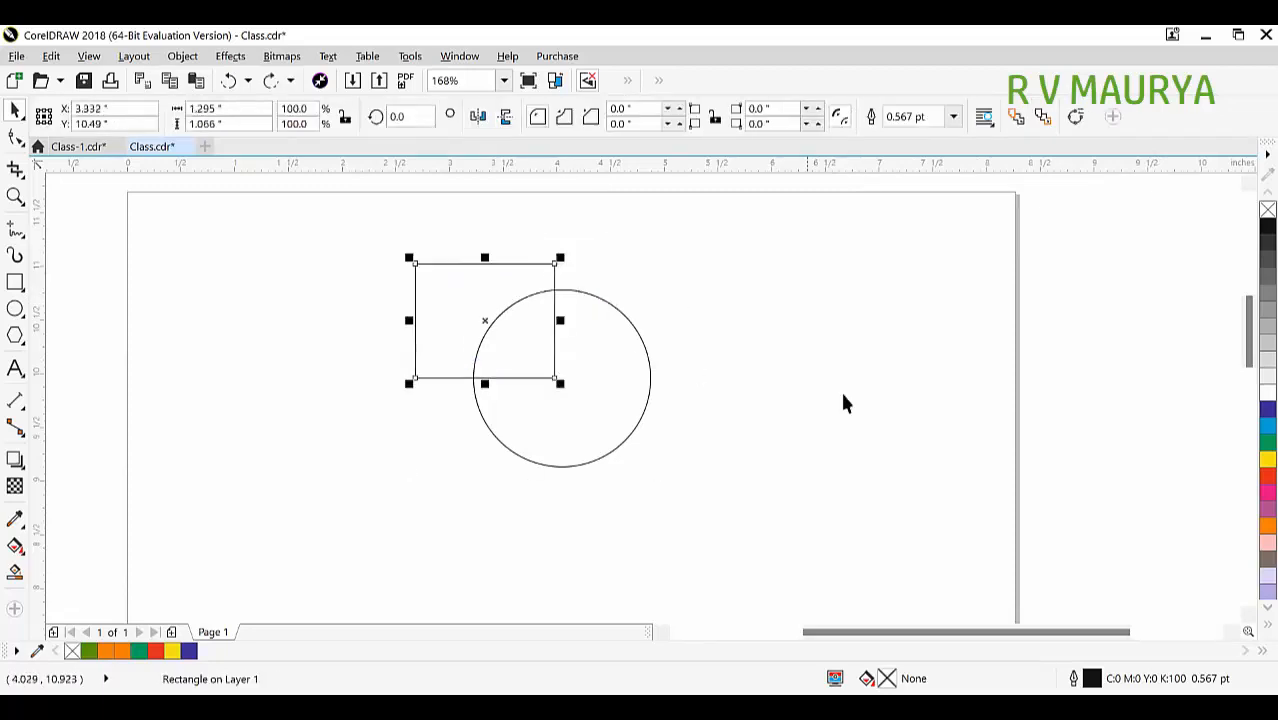
pyautogui.click(1267, 459)
pyautogui.click(646, 352)
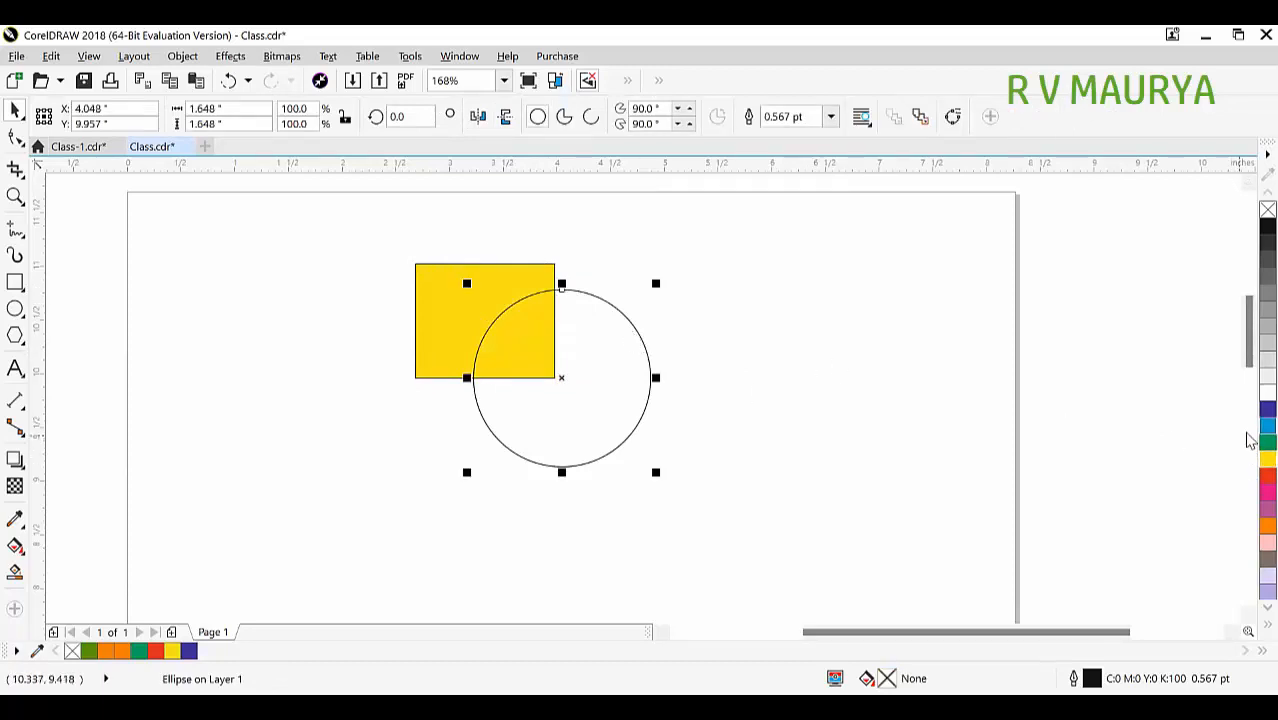
pyautogui.click(1266, 426)
pyautogui.click(954, 370)
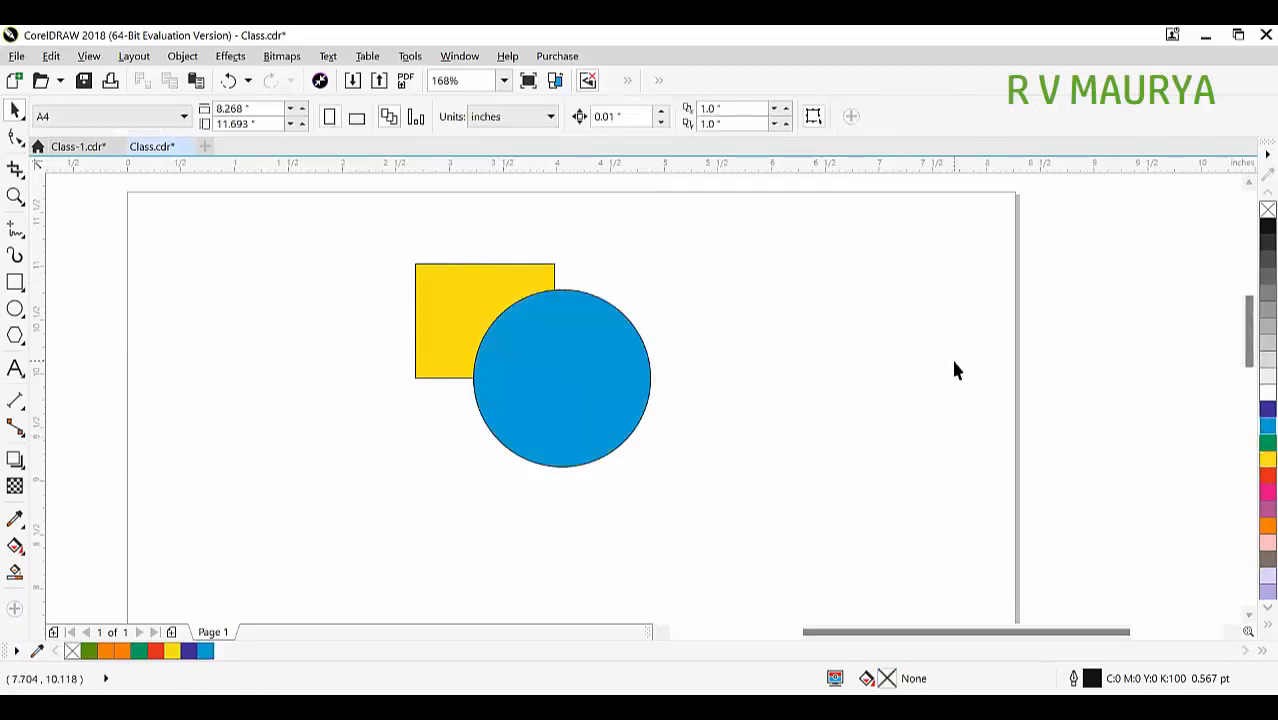
# Trim the yellow rectangle with the blue circle, and move the trimmed piece up and left, clear of the circle.
pyautogui.click(563, 343)
pyautogui.keyDown('shift'); pyautogui.click(515, 280); pyautogui.keyUp('shift')
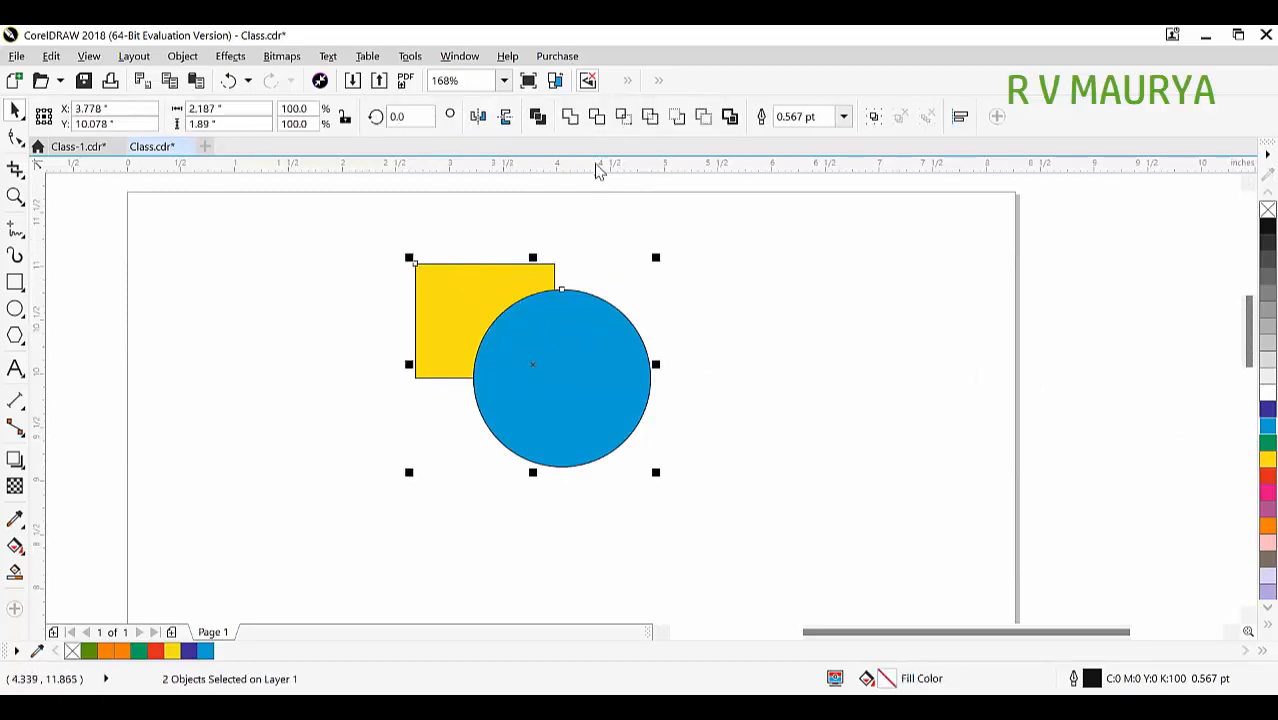
pyautogui.click(563, 289)
pyautogui.click(563, 292)
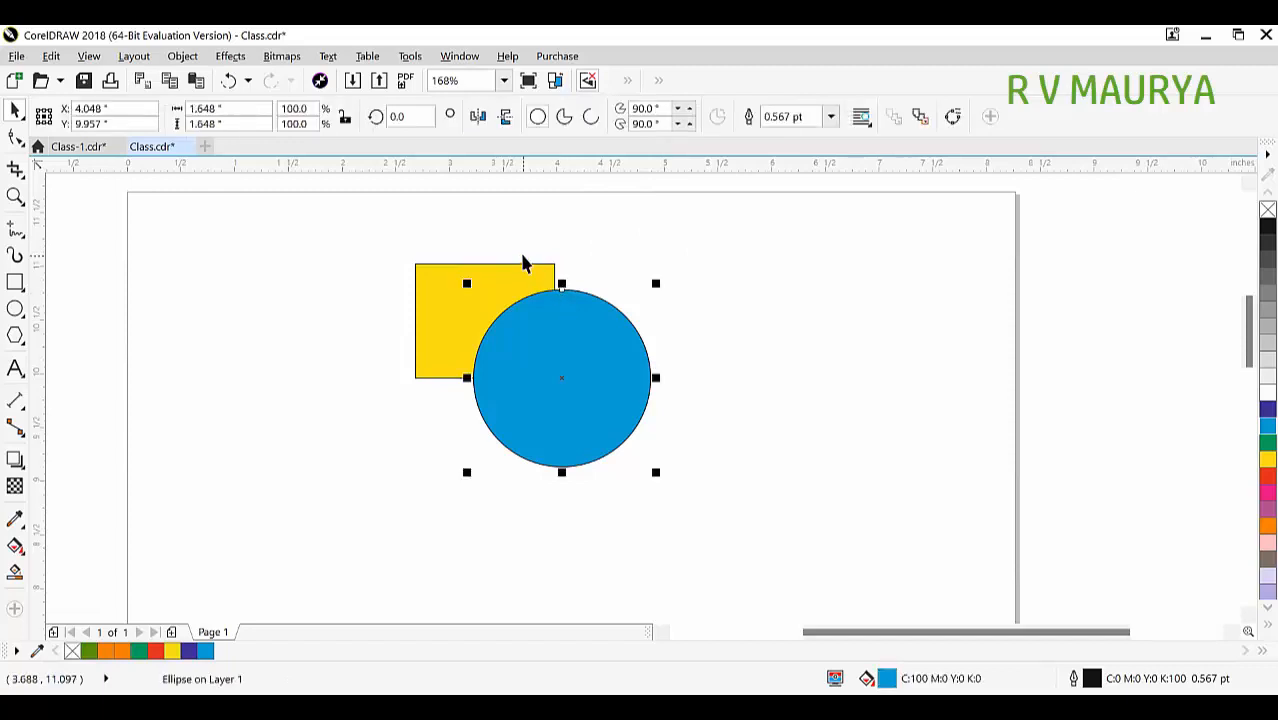
pyautogui.keyDown('shift'); pyautogui.click(520, 268); pyautogui.keyUp('shift')
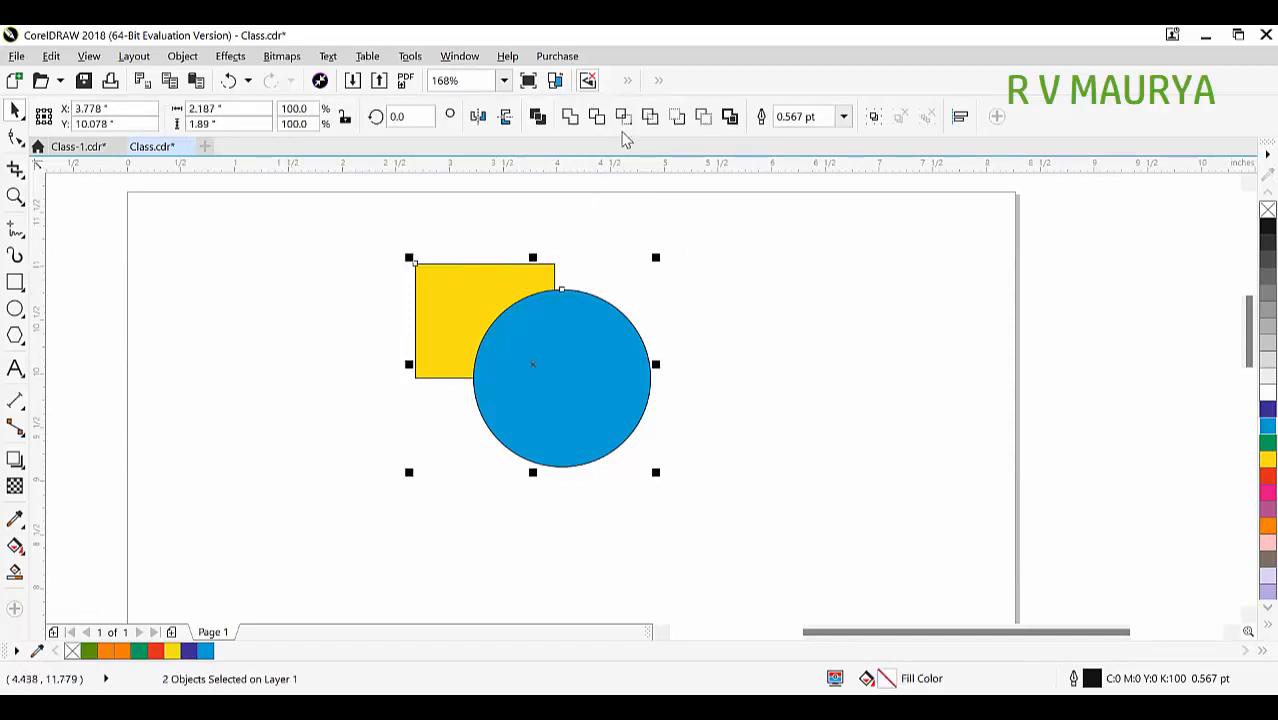
pyautogui.click(603, 122)
pyautogui.click(650, 305)
pyautogui.moveTo(533, 288); pyautogui.dragTo(416, 259)
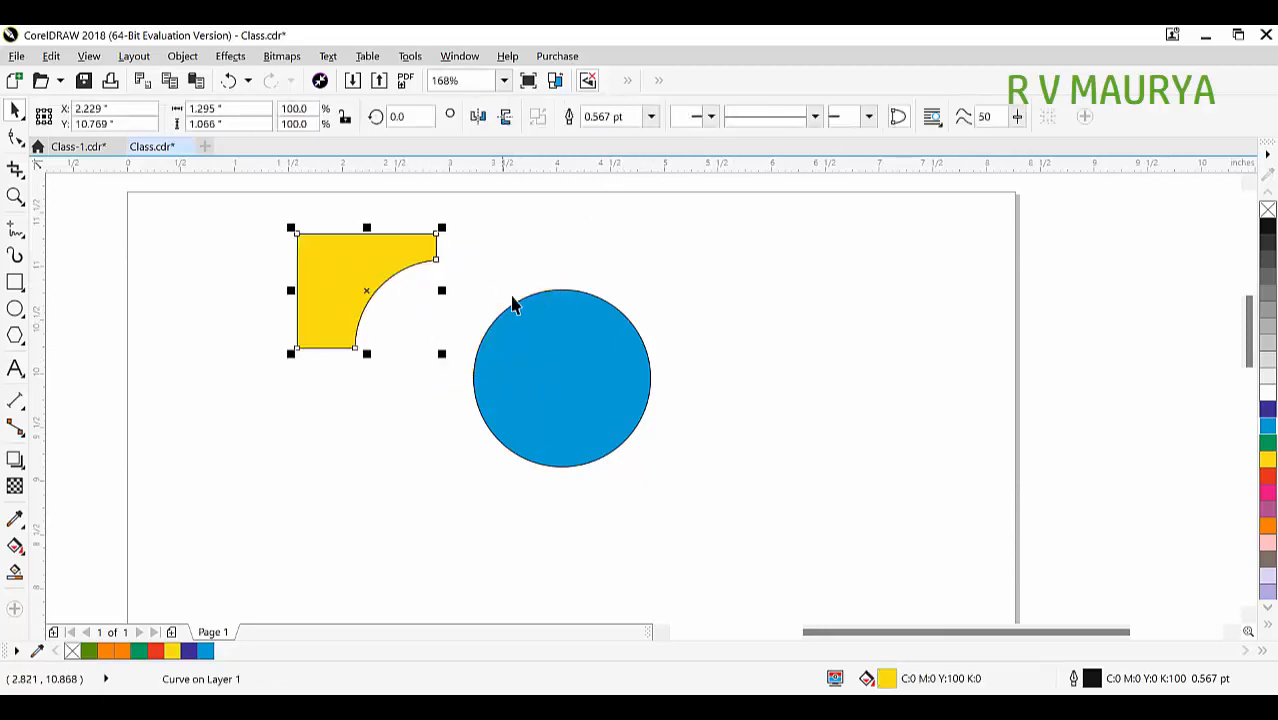
# Undo the move and the trim of the yellow rectangle.
pyautogui.hotkey('ctrl', 'z')
pyautogui.hotkey('ctrl', 'z')
pyautogui.moveTo(507, 285); pyautogui.dragTo(425, 260)
pyautogui.hotkey('ctrl', 'z')
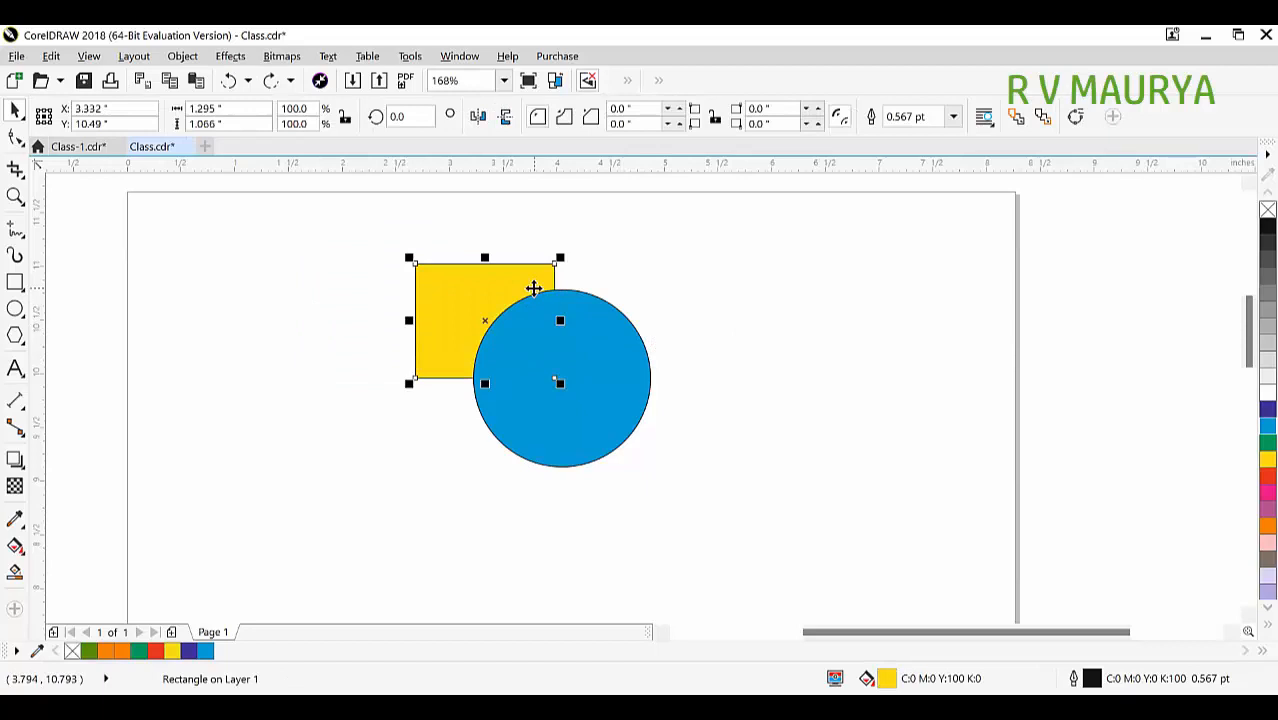
# Bring the yellow rectangle to the front, trim the blue circle with it, and move the cut circle away.
pyautogui.hotkey('shift', 'pageup')
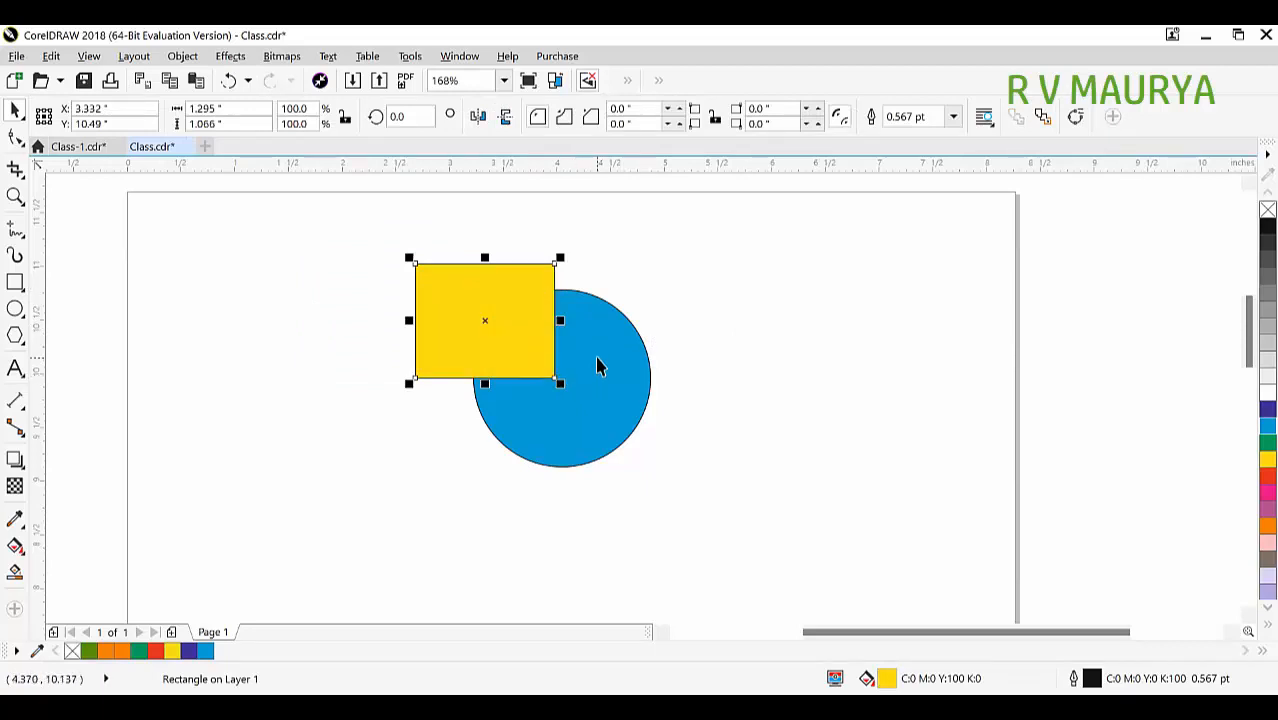
pyautogui.keyDown('shift'); pyautogui.click(595, 368); pyautogui.keyUp('shift')
pyautogui.click(596, 118)
pyautogui.moveTo(645, 346); pyautogui.dragTo(752, 388)
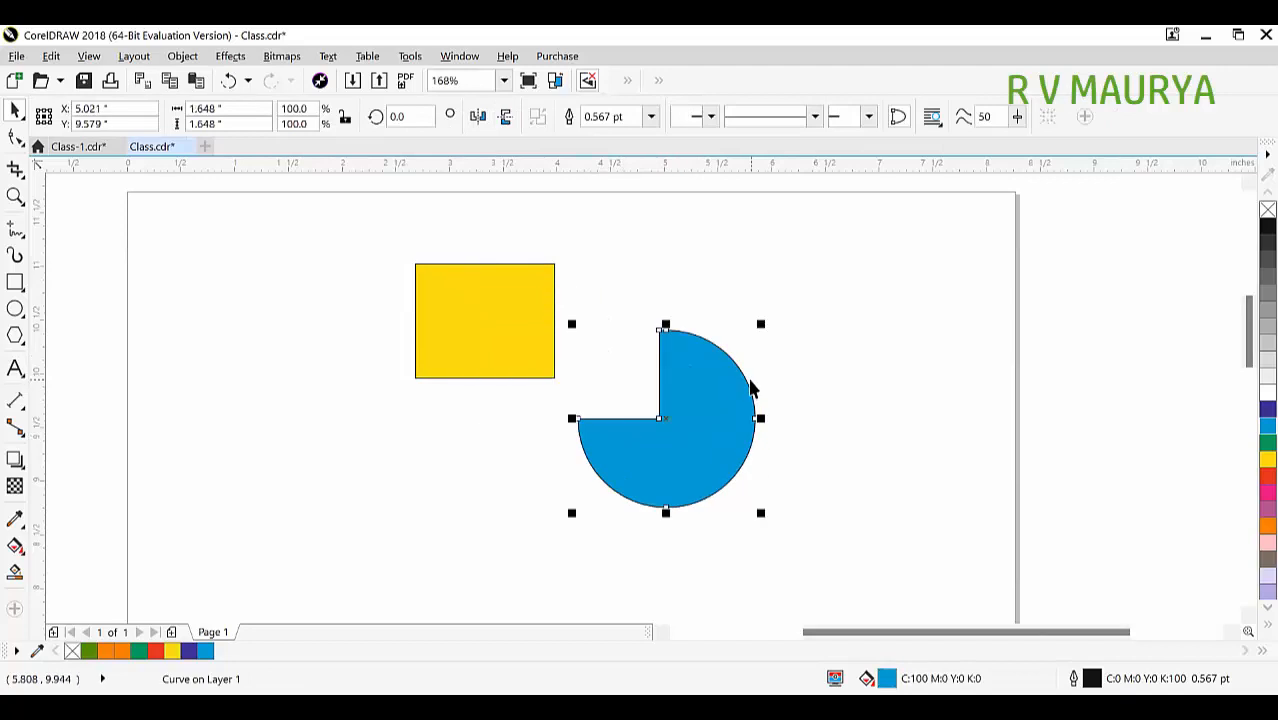
# Undo the move and trim of the blue circle, and bring the circle in front of the rectangle.
pyautogui.hotkey('ctrl', 'z')
pyautogui.hotkey('ctrl', 'z')
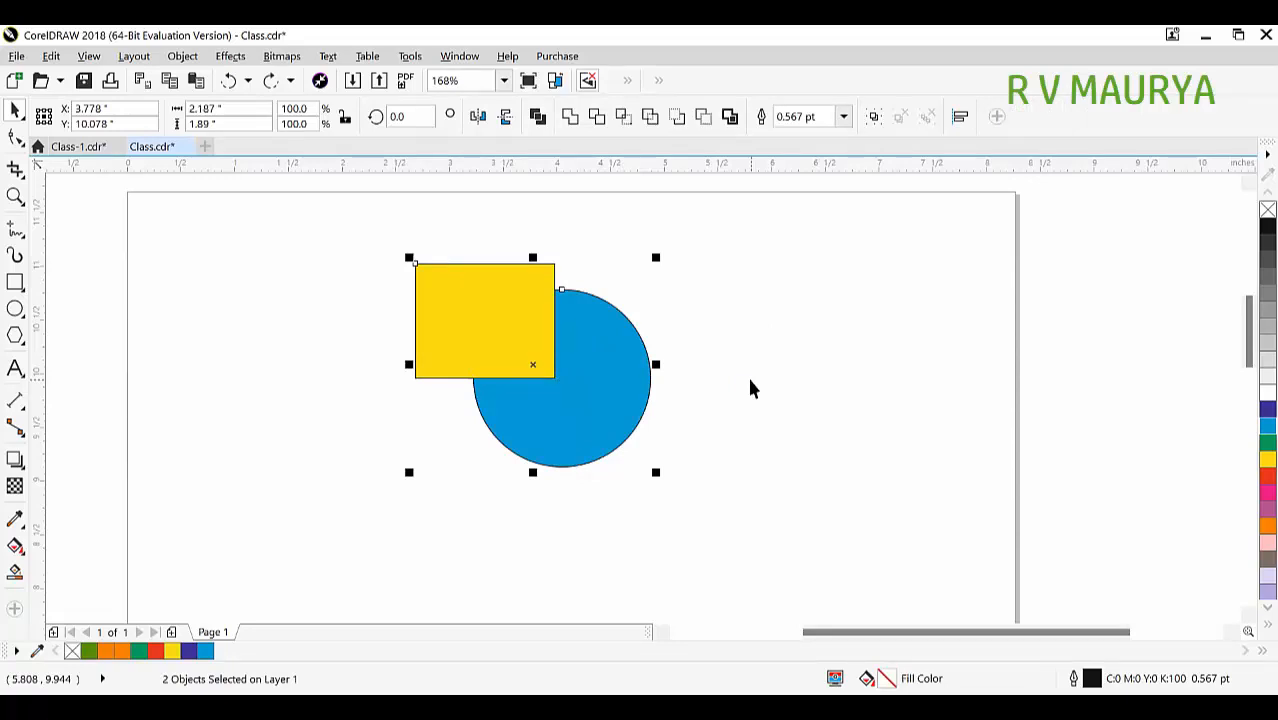
pyautogui.click(694, 387)
pyautogui.moveTo(498, 316); pyautogui.dragTo(434, 305)
pyautogui.hotkey('ctrl', 'z')
pyautogui.keyDown('shift'); pyautogui.click(602, 337); pyautogui.keyUp('shift')
pyautogui.click(696, 343)
pyautogui.click(593, 328)
pyautogui.hotkey('shift', 'pageup')
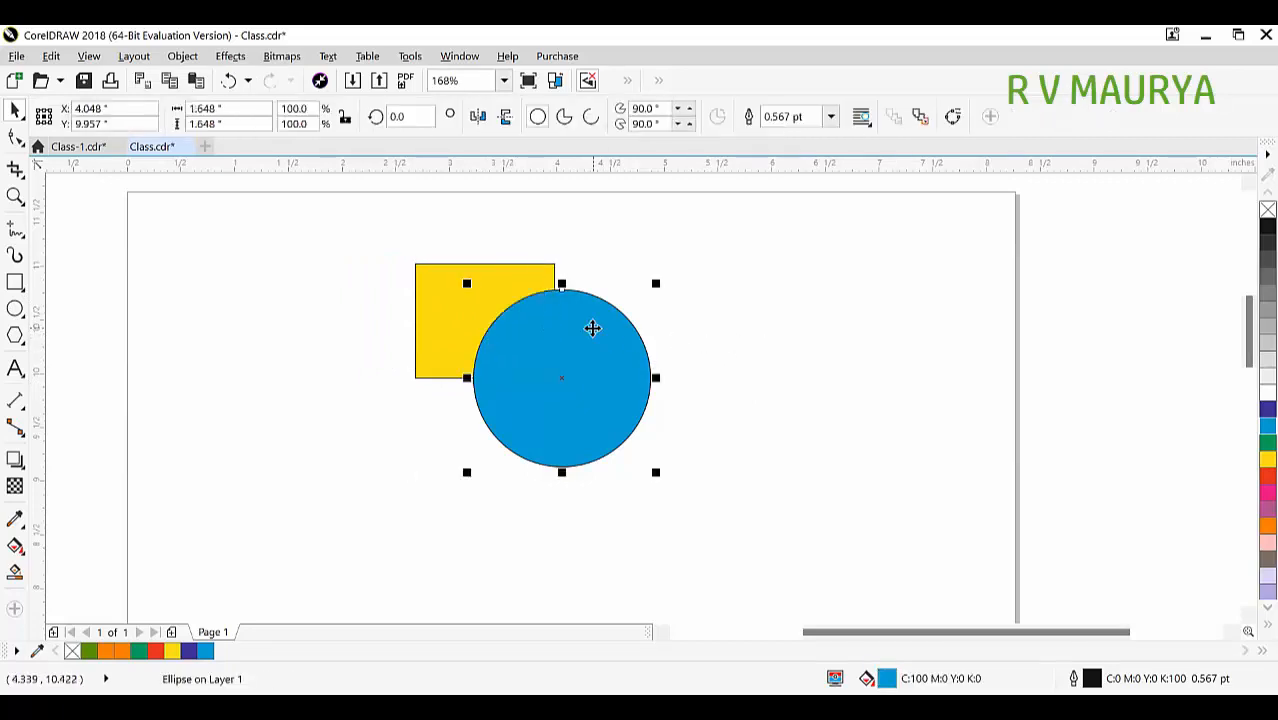
# Delete the yellow rectangle and the blue circle together.
pyautogui.keyDown('shift'); pyautogui.click(525, 288); pyautogui.keyUp('shift')
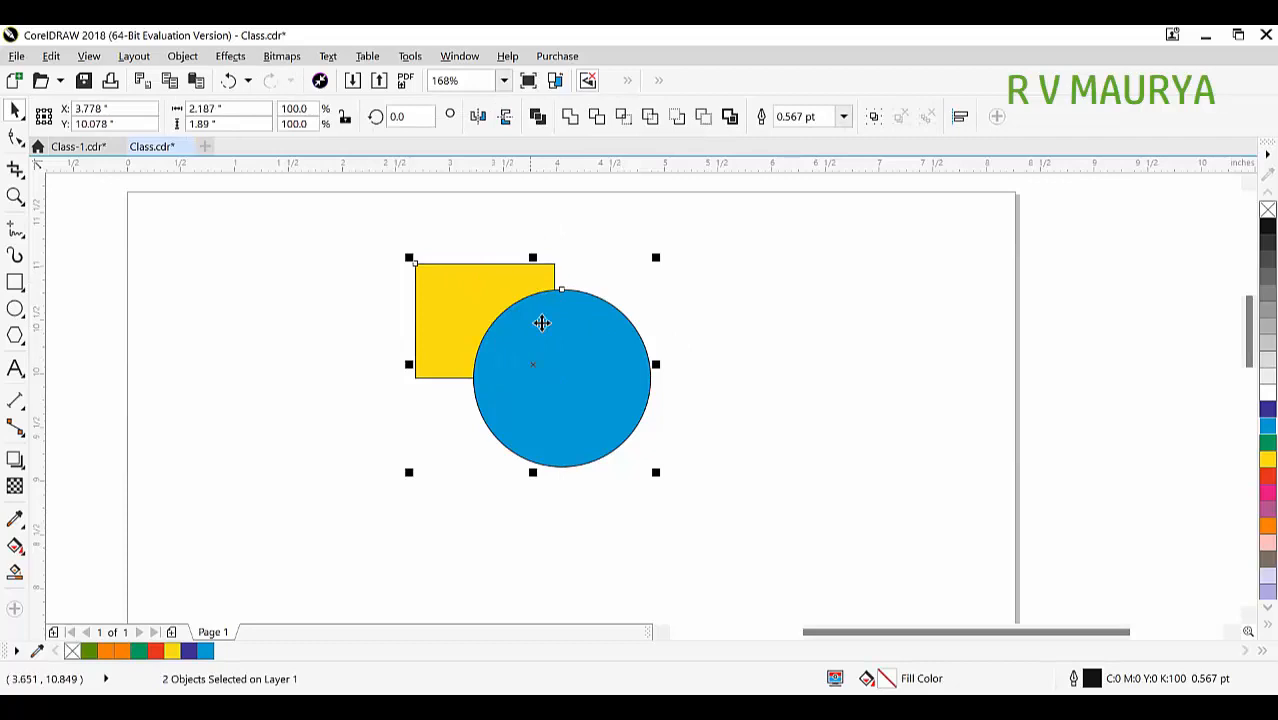
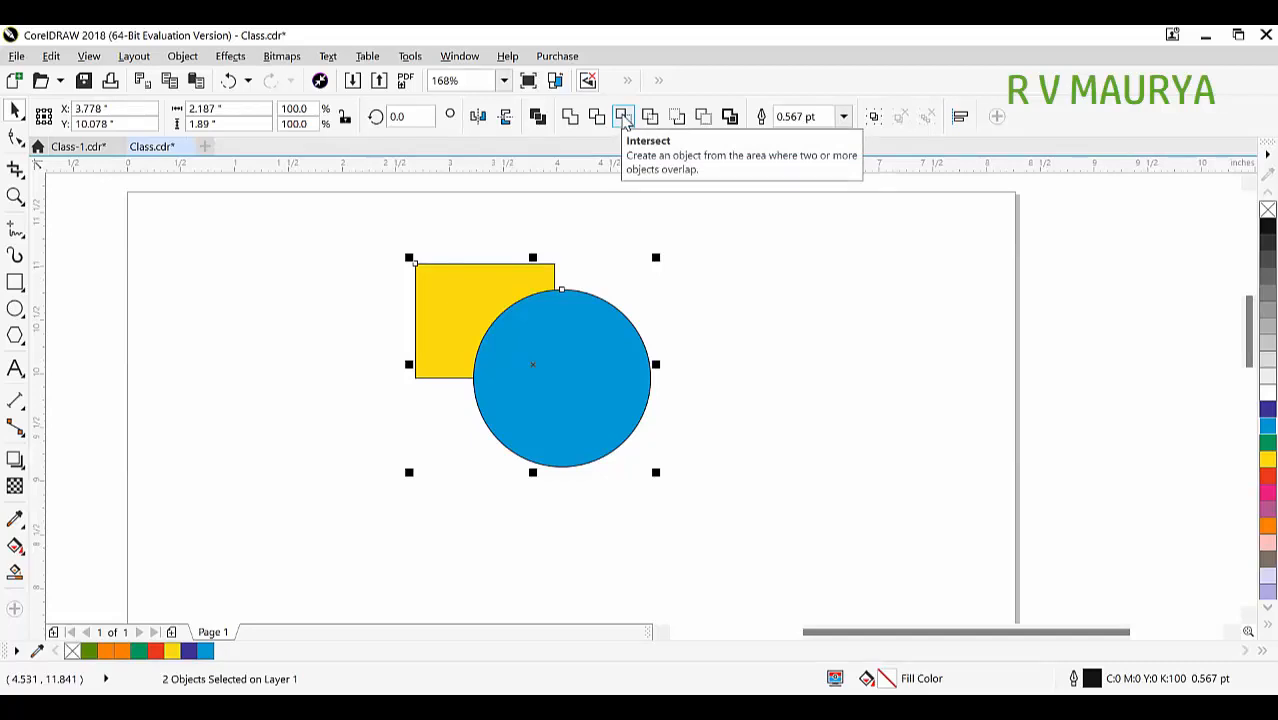
pyautogui.moveTo(742, 250); pyautogui.dragTo(330, 487)
pyautogui.press('Delete')
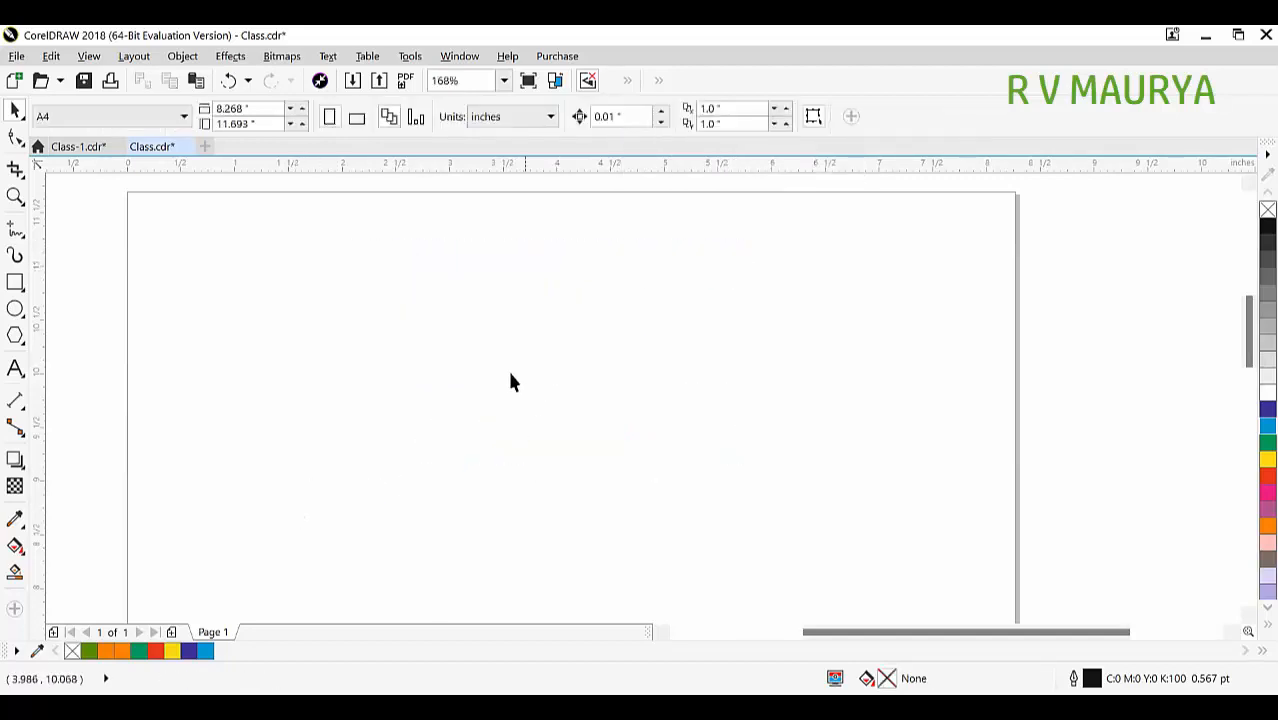
# Draw a circle about 1.87 in across and duplicate it horizontally to the right so the two circles overlap.
pyautogui.click(14, 309)
pyautogui.moveTo(378, 279); pyautogui.dragTo(676, 540)
pyautogui.moveTo(678, 280); pyautogui.dragTo(634, 324)
pyautogui.moveTo(522, 422); pyautogui.dragTo(646, 456)
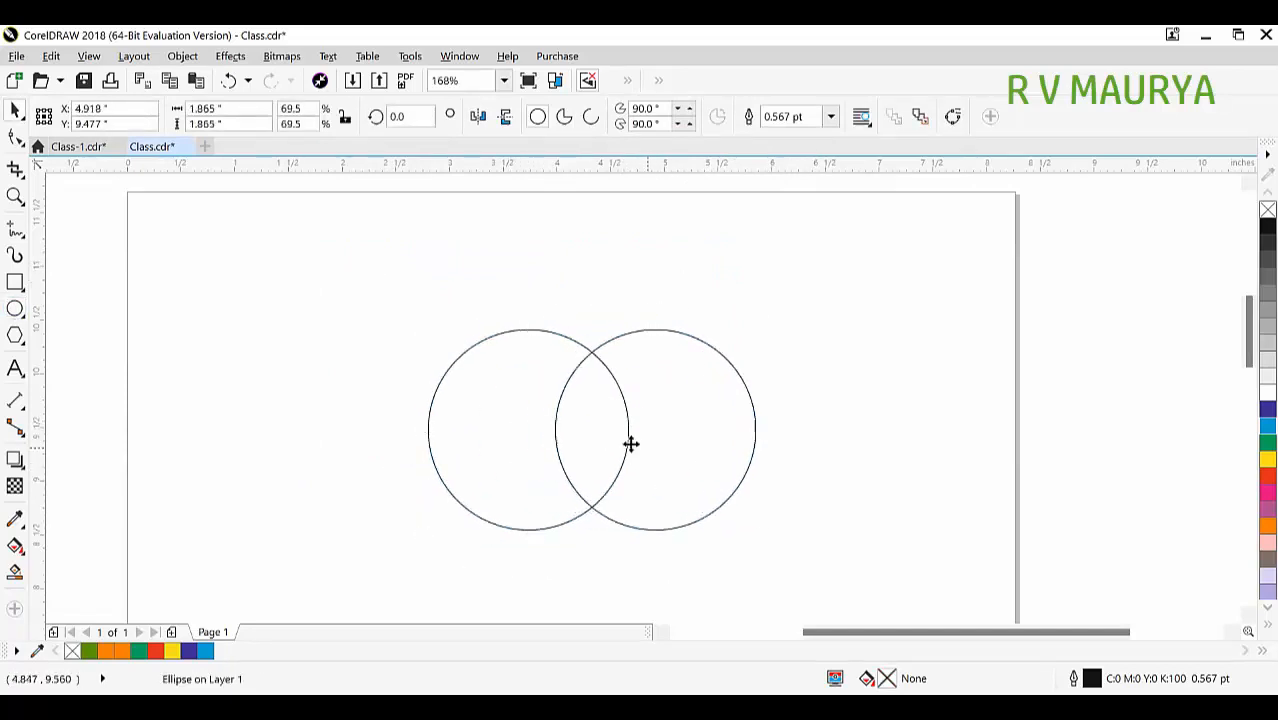
pyautogui.click(391, 272)
# Intersect the two overlapping circles and fill the resulting lens shape green.
pyautogui.moveTo(372, 283); pyautogui.dragTo(859, 534)
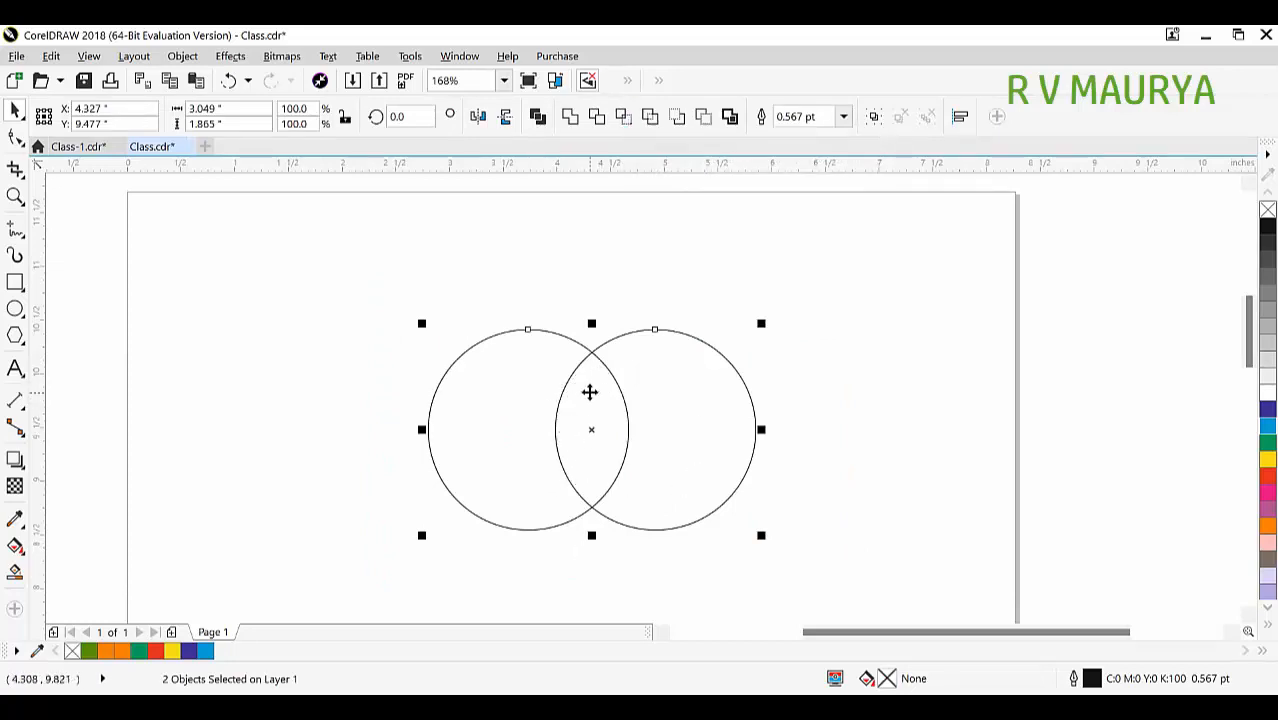
pyautogui.moveTo(905, 251); pyautogui.dragTo(340, 592)
pyautogui.click(603, 117)
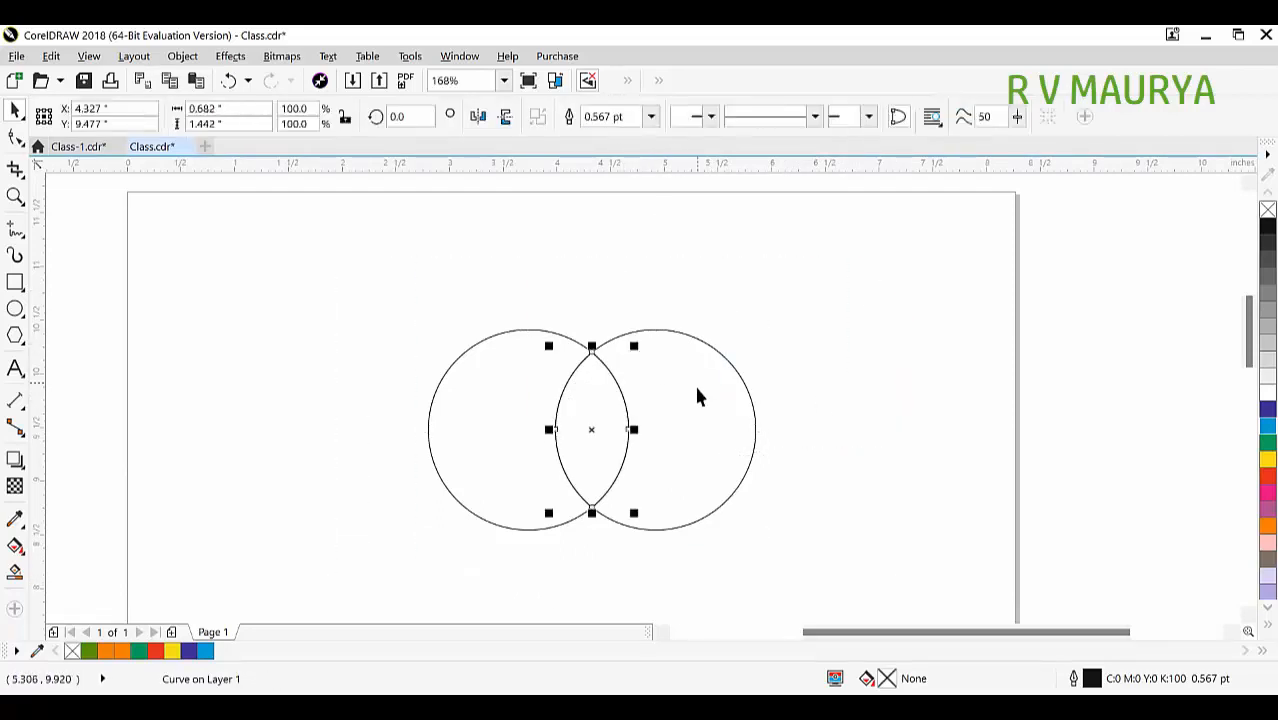
pyautogui.click(1266, 441)
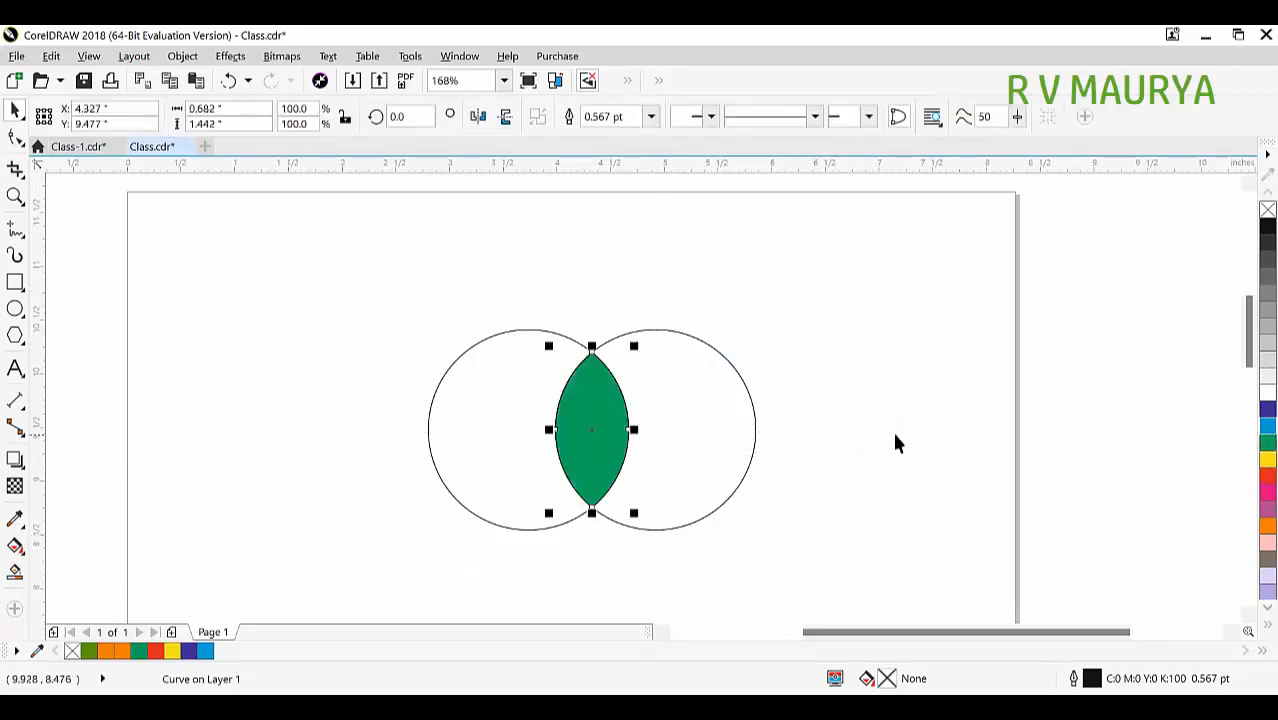
# Move the green lens clear of the two circles, delete both circles, and reposition the lens near the page's upper centre.
pyautogui.click(613, 427)
pyautogui.click(594, 335)
pyautogui.moveTo(596, 410); pyautogui.dragTo(886, 420)
pyautogui.moveTo(593, 436); pyautogui.dragTo(743, 370)
pyautogui.moveTo(821, 445); pyautogui.dragTo(557, 427)
pyautogui.moveTo(665, 591); pyautogui.dragTo(314, 270)
pyautogui.press('Delete')
pyautogui.moveTo(739, 342); pyautogui.dragTo(564, 345)
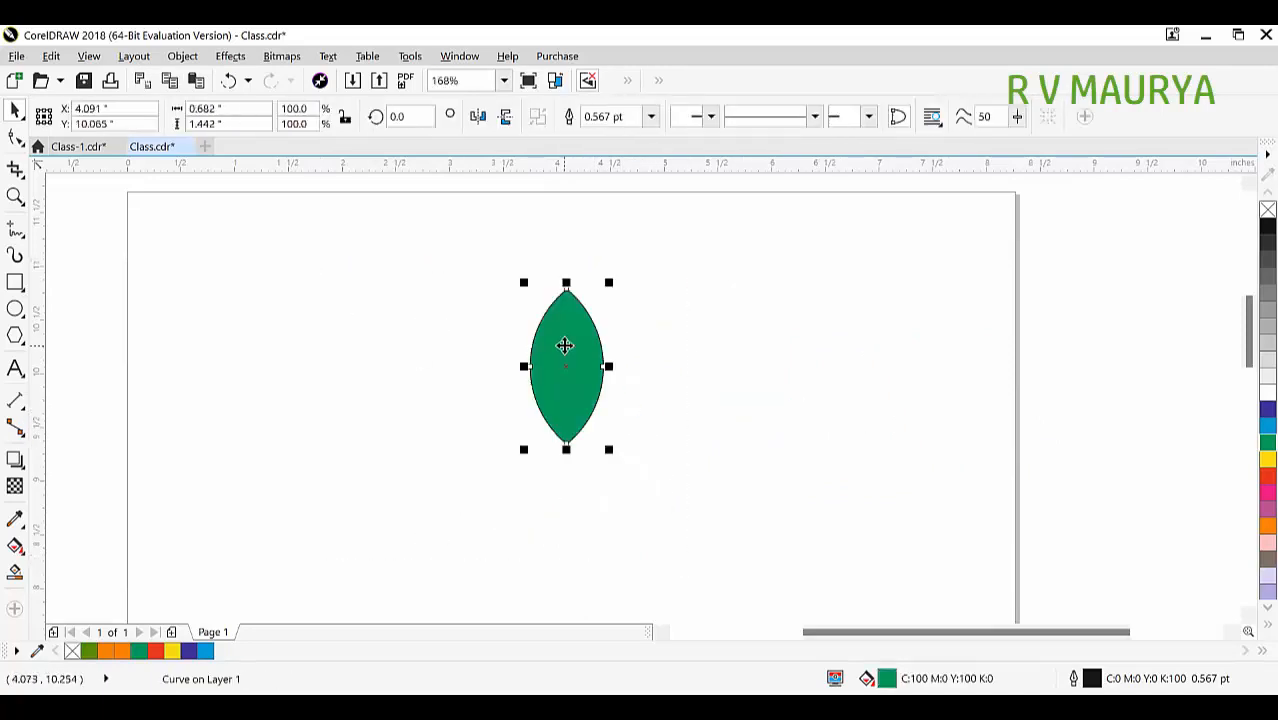
# Move the green petal's rotation centre to just below its bottom tip.
pyautogui.click(565, 364)
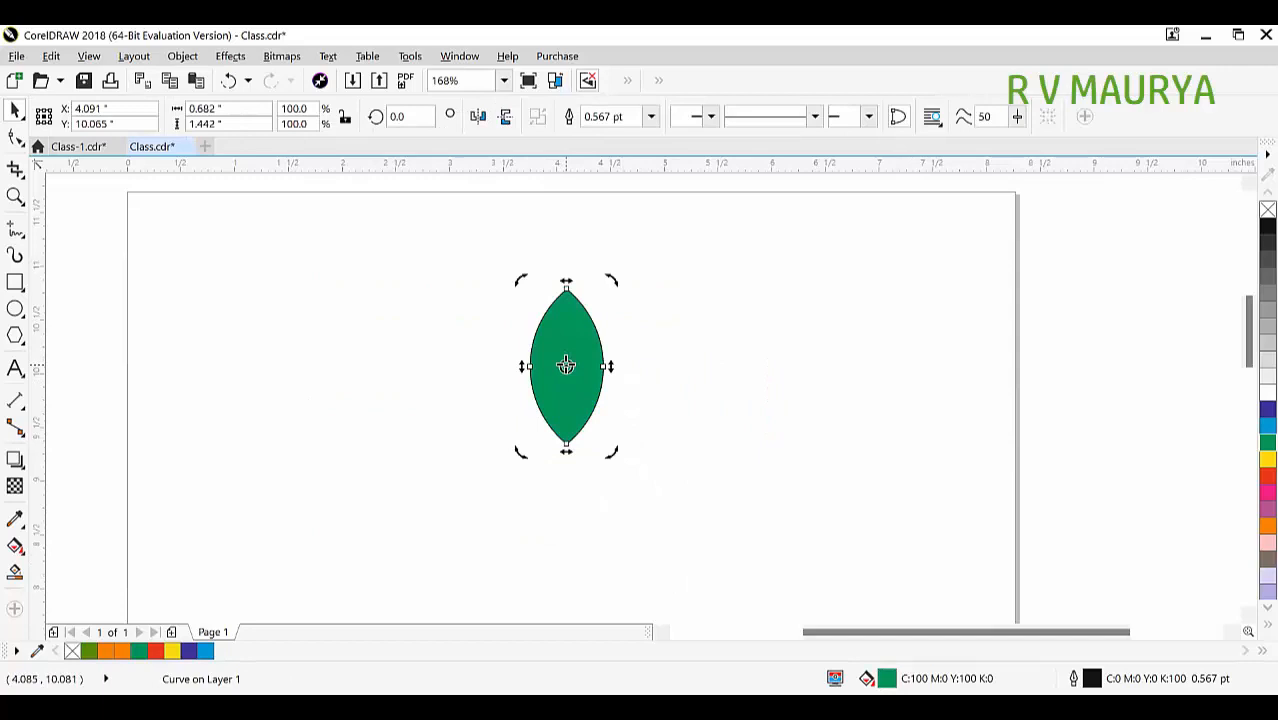
pyautogui.click(572, 356)
pyautogui.click(568, 362)
pyautogui.moveTo(567, 368); pyautogui.dragTo(567, 458)
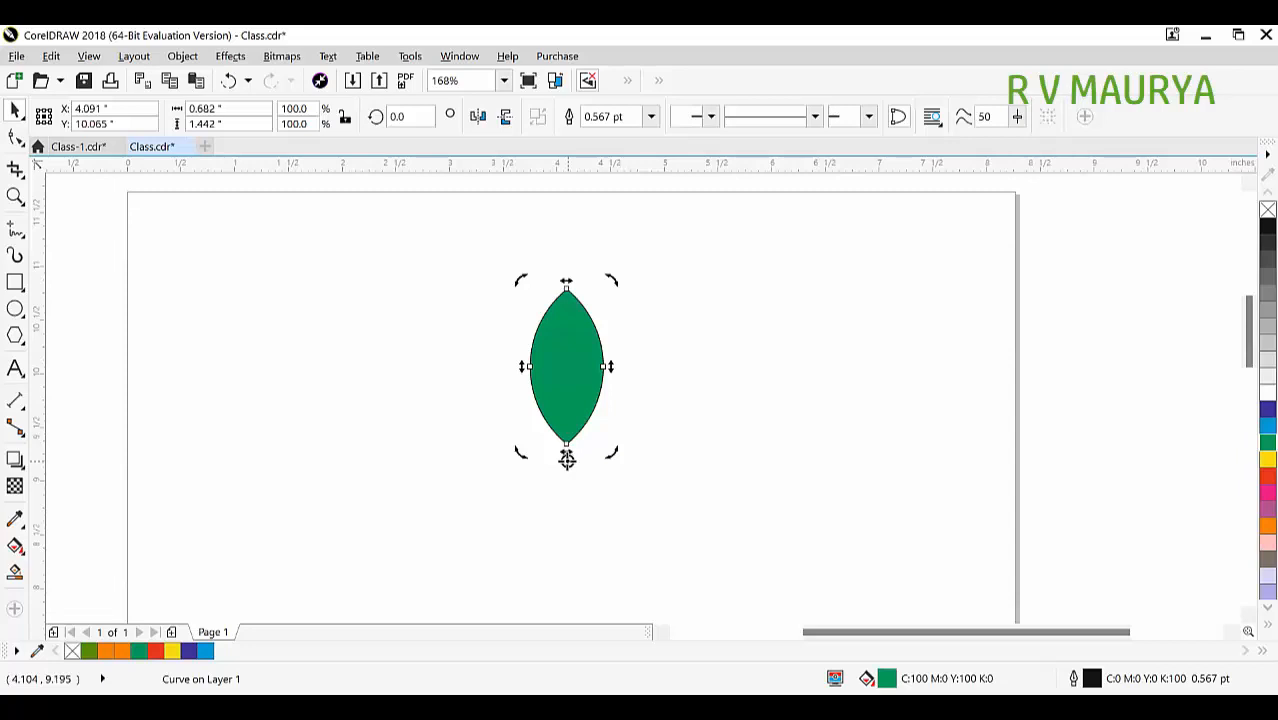
# Create a rotated copy of the green petal about the shifted centre and repeat the duplication around to form a flower.
pyautogui.moveTo(615, 298); pyautogui.dragTo(650, 334)
pyautogui.hotkey('ctrl', 'r')
pyautogui.hotkey('ctrl', 'r')
pyautogui.hotkey('ctrl', 'r')
pyautogui.hotkey('ctrl', 'r')
pyautogui.hotkey('ctrl', 'r')
pyautogui.hotkey('ctrl', 'r')
pyautogui.hotkey('ctrl', 'r')
pyautogui.hotkey('ctrl', 'r')
pyautogui.hotkey('ctrl', 'r')
pyautogui.hotkey('ctrl', 'r')
pyautogui.hotkey('ctrl', 'r')
pyautogui.hotkey('ctrl', 'r')
pyautogui.hotkey('ctrl', 'r')
pyautogui.hotkey('ctrl', 'r')
pyautogui.hotkey('ctrl', 'r')
pyautogui.hotkey('ctrl', 'r')
pyautogui.hotkey('ctrl', 'r')
pyautogui.hotkey('ctrl', 'r')
pyautogui.hotkey('ctrl', 'r')
pyautogui.hotkey('ctrl', 'r')
pyautogui.hotkey('ctrl', 'r')
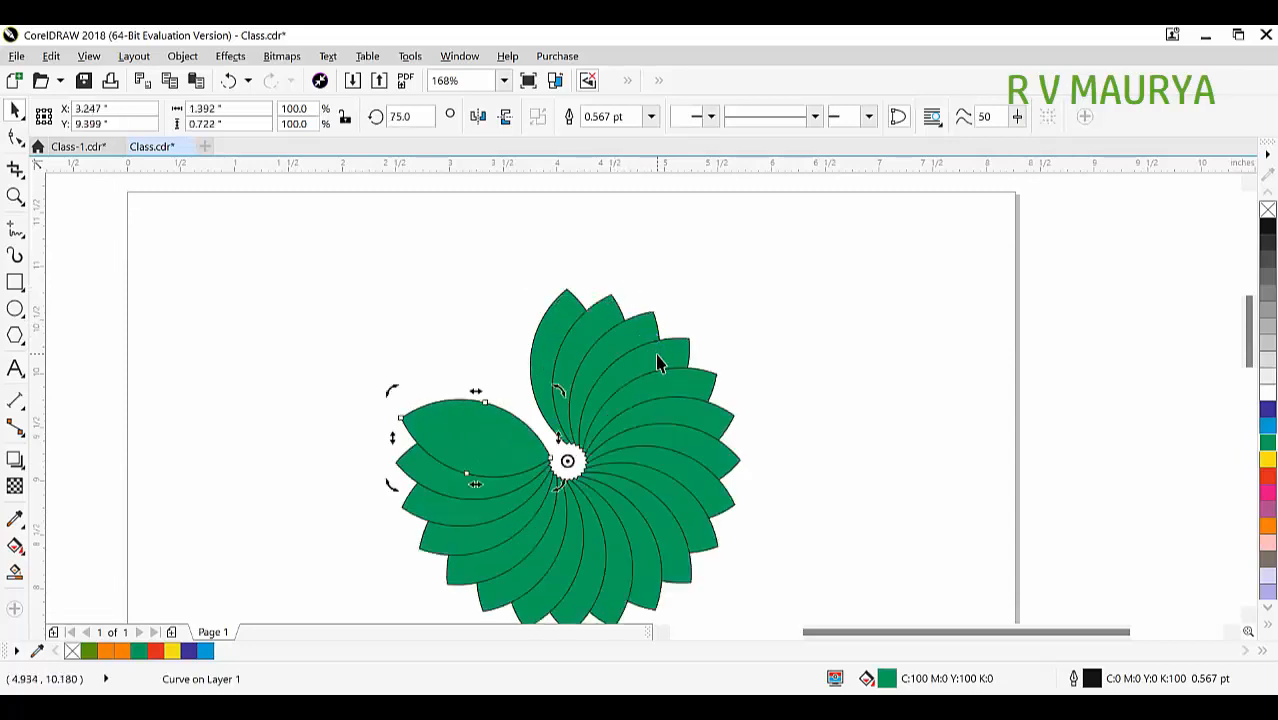
# Delete all the petals of the green flower to clear the page.
pyautogui.click(853, 388)
pyautogui.moveTo(360, 245); pyautogui.dragTo(790, 612)
pyautogui.press('Delete')
pyautogui.hotkey('ctrl', 'z')
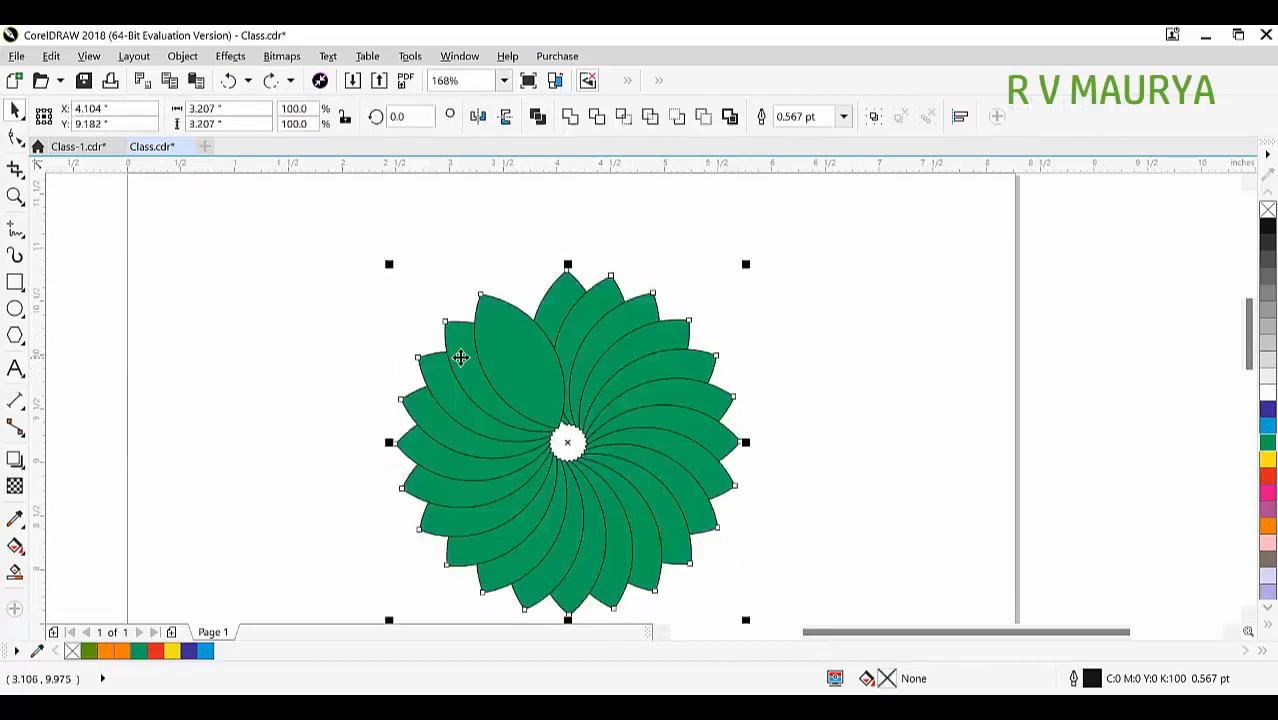
pyautogui.hotkey('ctrl', 'z')
pyautogui.hotkey('ctrl', 'z')
pyautogui.hotkey('ctrl', 'z')
pyautogui.hotkey('ctrl', 'shift', 'z')
pyautogui.hotkey('ctrl', 'shift', 'z')
pyautogui.hotkey('ctrl', 'shift', 'z')
pyautogui.hotkey('ctrl', 'shift', 'z')
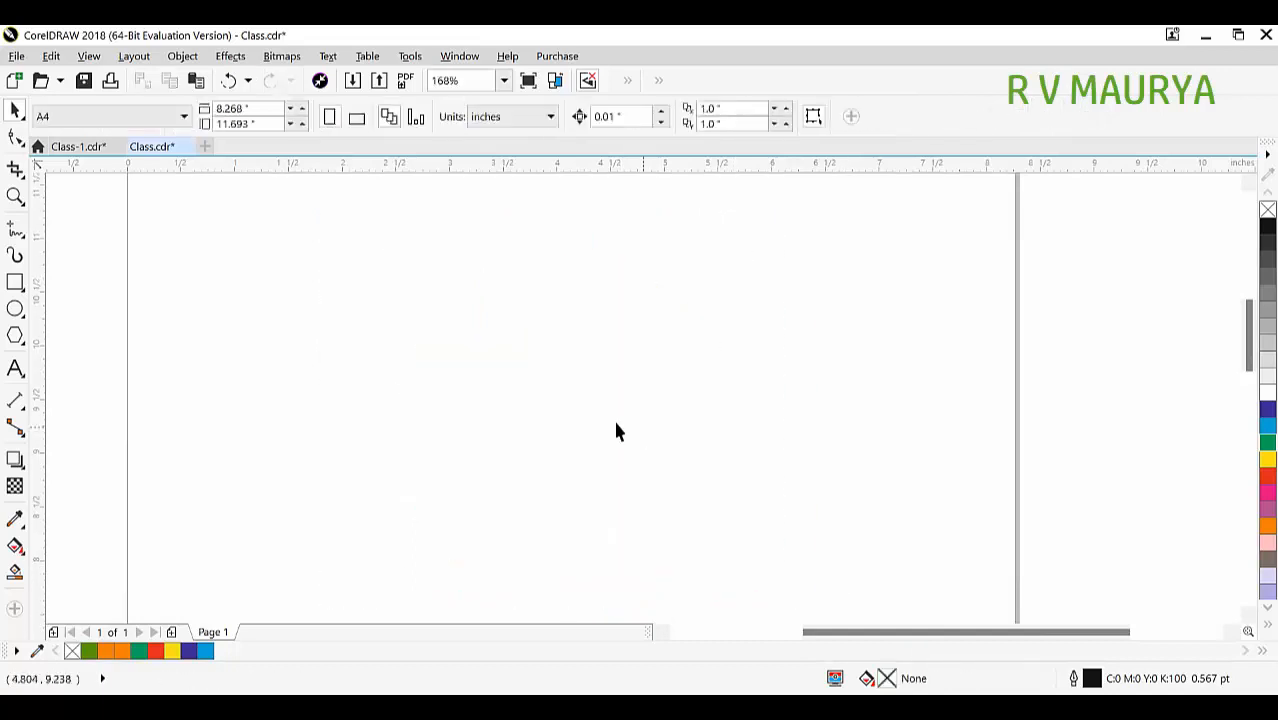
# Draw a circle about 1.62 in across and place an overlapping duplicate to its lower right.
pyautogui.click(16, 307)
pyautogui.moveTo(381, 298); pyautogui.dragTo(557, 474)
pyautogui.press('space')
pyautogui.moveTo(497, 342)
pyautogui.mouseDown()
pyautogui.moveTo(672, 380)
pyautogui.moveTo(612, 384)
pyautogui.mouseUp()
# Fill the lower-right circle of the overlapping pair green.
pyautogui.moveTo(818, 283); pyautogui.dragTo(236, 529)
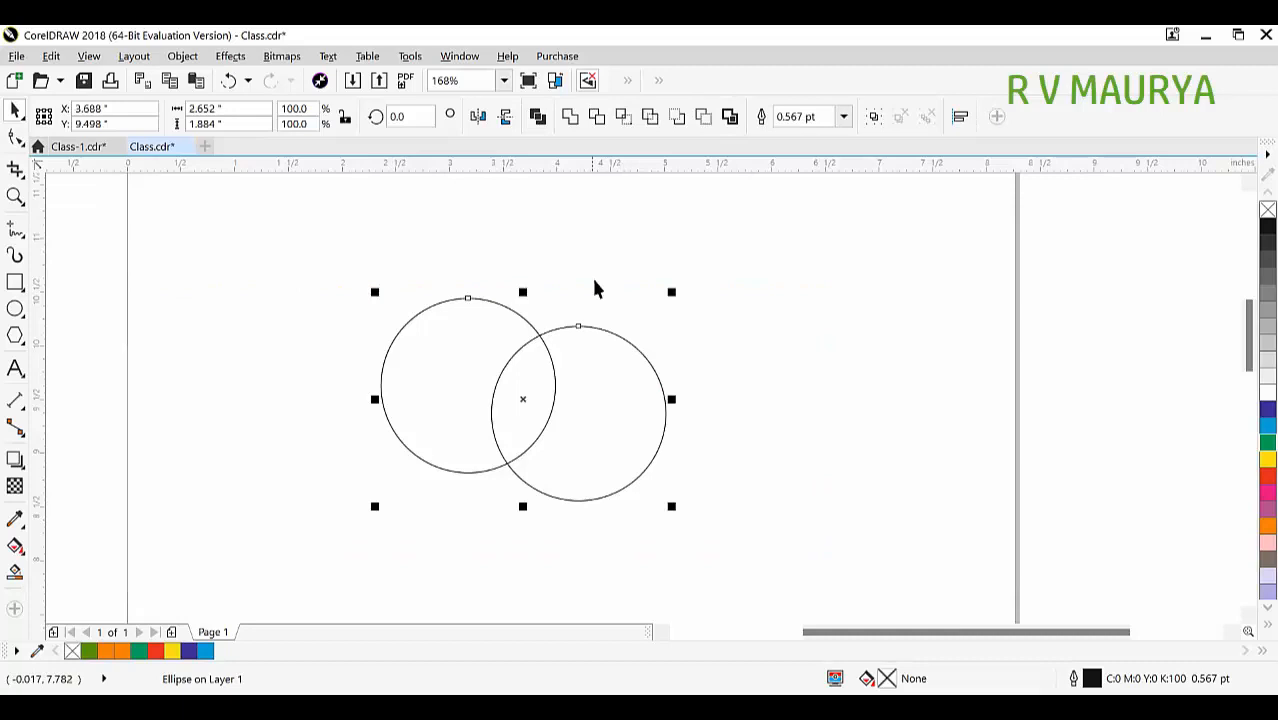
pyautogui.click(648, 118)
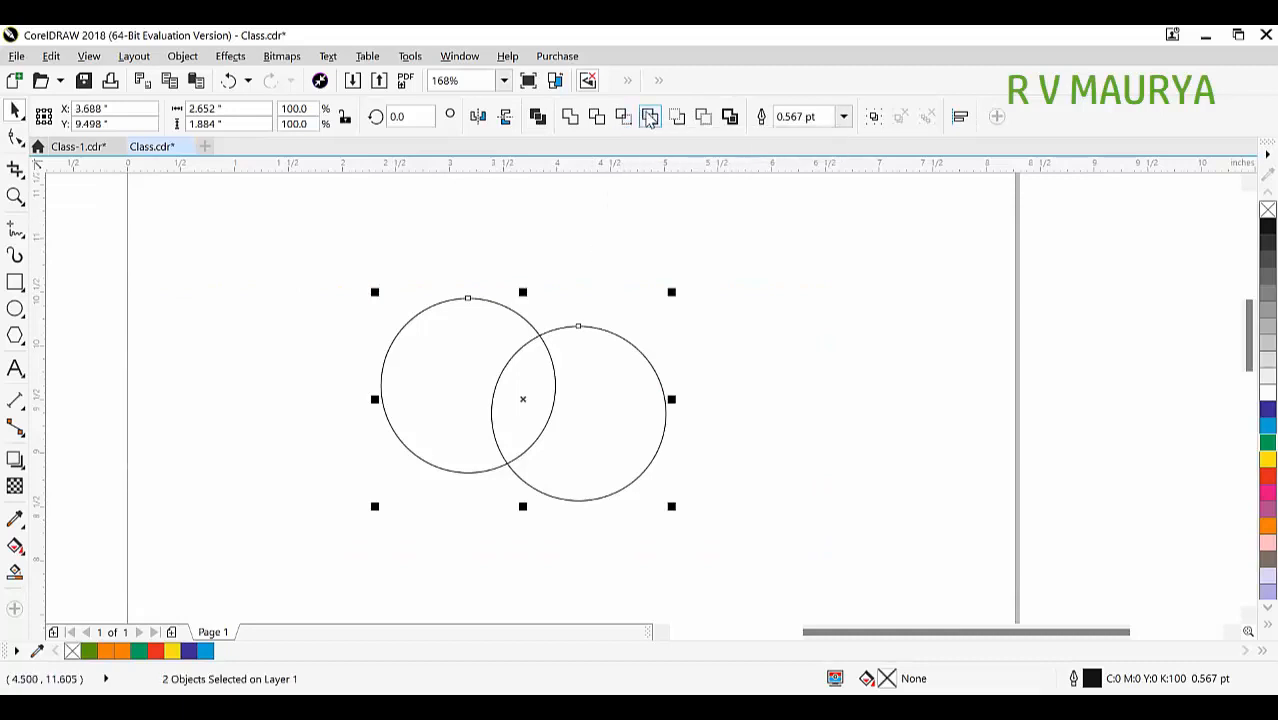
pyautogui.click(724, 449)
pyautogui.click(598, 385)
pyautogui.click(1267, 442)
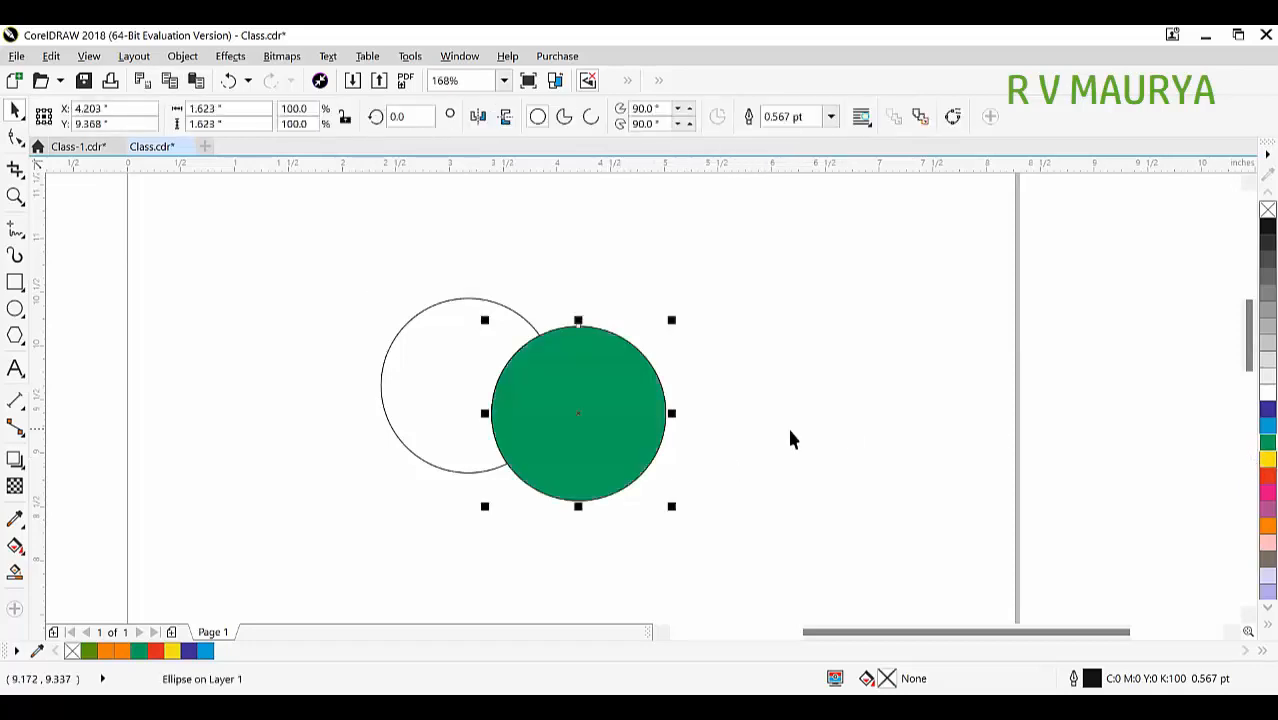
# Pull the cut white circle clear of the green circle, undo that move, and delete the white piece.
pyautogui.moveTo(470, 304); pyautogui.dragTo(337, 305)
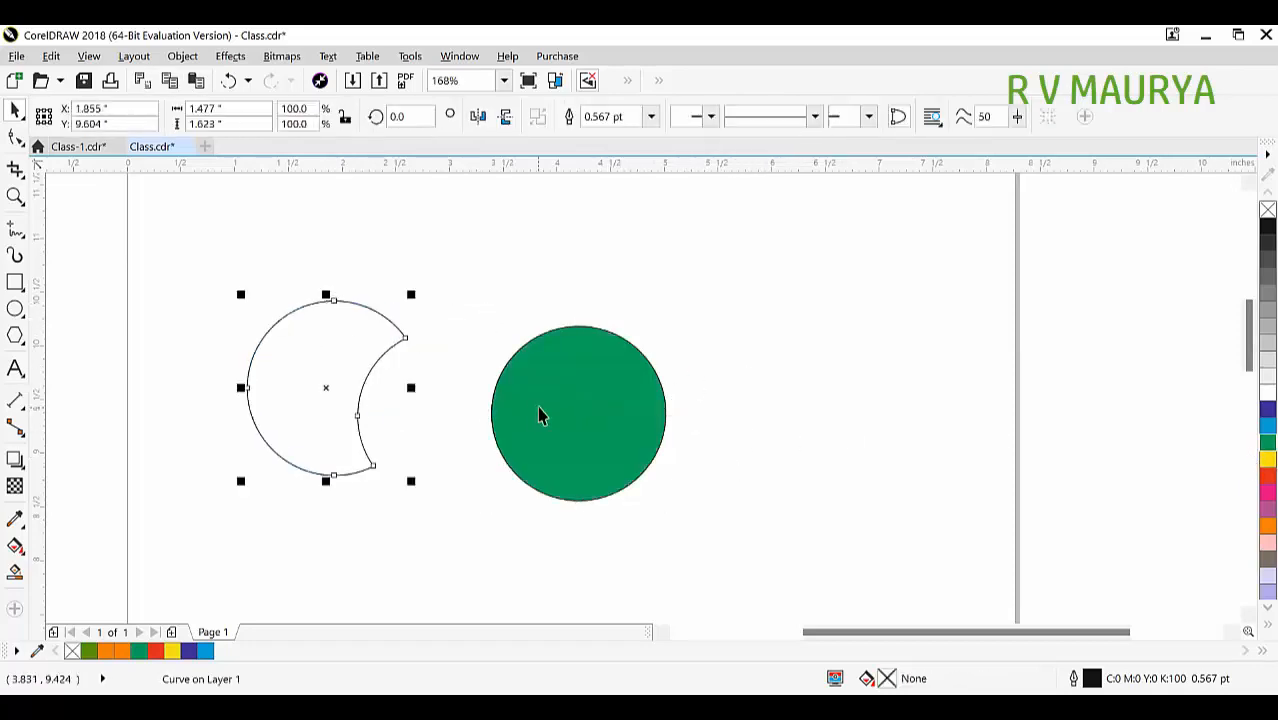
pyautogui.hotkey('ctrl', 'z')
pyautogui.press('Delete')
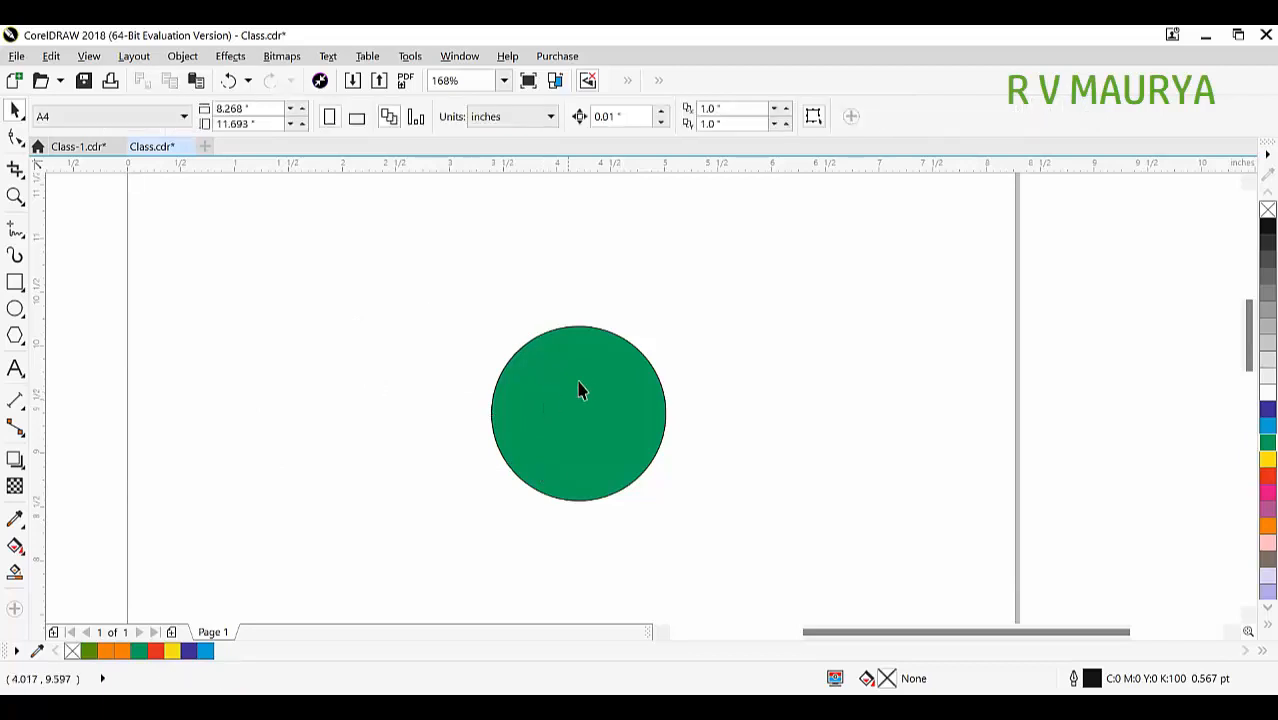
# Place an overlapping duplicate of the green circle to its lower right and fill the duplicate yellow.
pyautogui.click(596, 386)
pyautogui.moveTo(596, 386); pyautogui.dragTo(506, 412)
pyautogui.rightClick(506, 412)
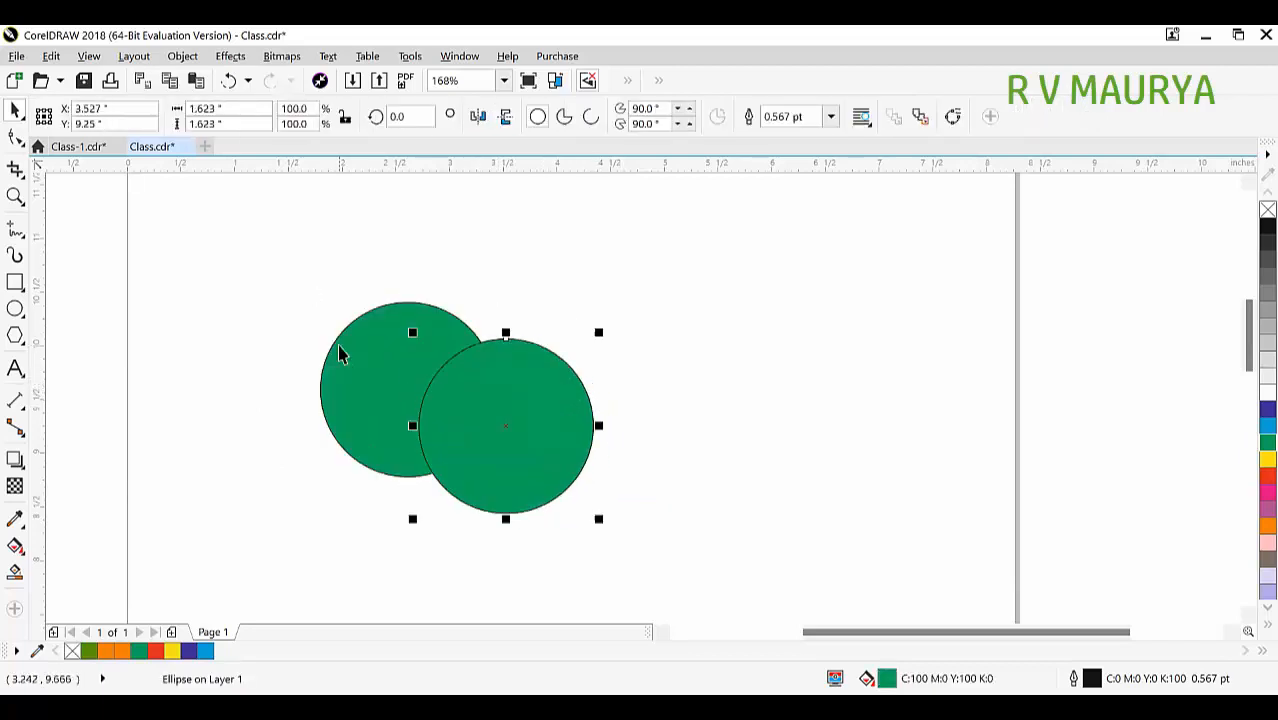
pyautogui.keyDown('shift'); pyautogui.click(340, 354); pyautogui.keyUp('shift')
pyautogui.click(559, 462)
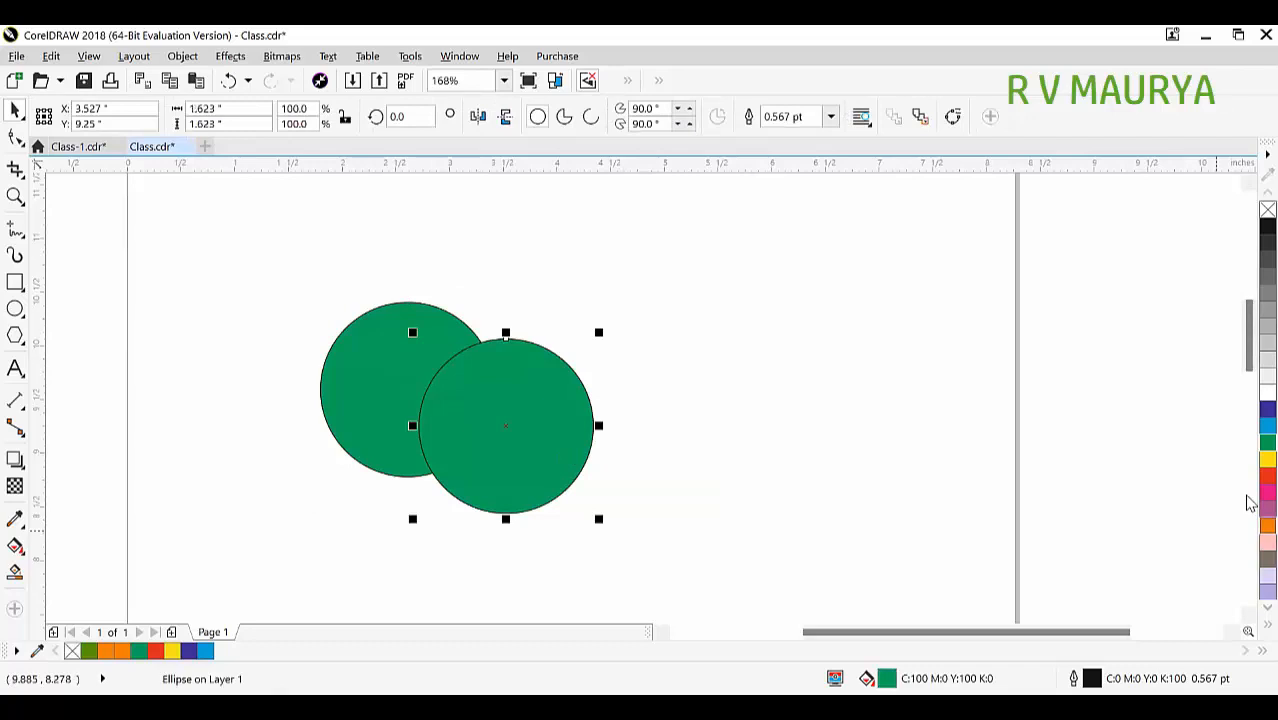
pyautogui.click(1264, 458)
pyautogui.press('Escape')
# Create an intersection object from the overlapping green and yellow circles.
pyautogui.click(391, 342)
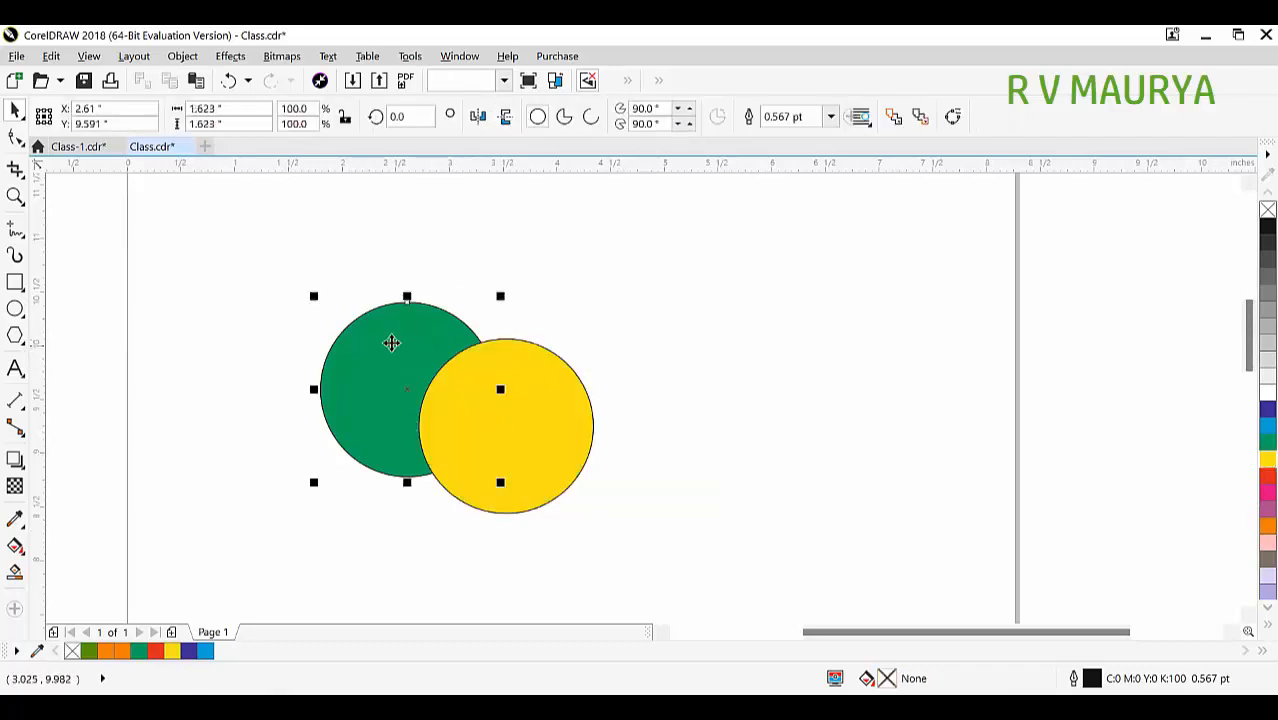
pyautogui.keyDown('shift'); pyautogui.click(542, 385); pyautogui.keyUp('shift')
pyautogui.click(622, 116)
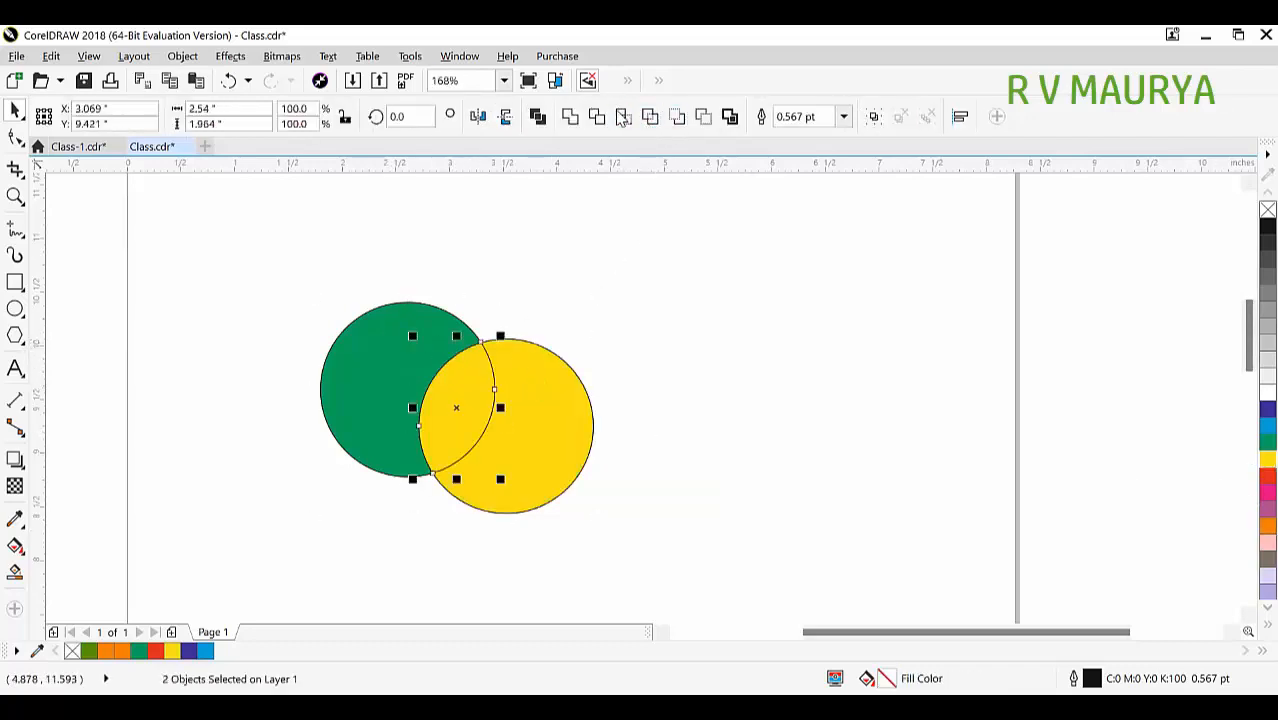
# Pull the circles and the overlap piece aside one at a time to examine the intersection, undoing each move.
pyautogui.moveTo(598, 414); pyautogui.dragTo(639, 462)
pyautogui.hotkey('ctrl', 'z')
pyautogui.press('Escape')
pyautogui.moveTo(389, 363); pyautogui.dragTo(288, 342)
pyautogui.hotkey('ctrl', 'z')
pyautogui.moveTo(472, 396); pyautogui.dragTo(397, 383)
pyautogui.hotkey('ctrl', 'z')
# Delete the green circle and the overlap piece, and place an overlapping duplicate of the yellow circle beside it.
pyautogui.keyDown('shift'); pyautogui.click(389, 367); pyautogui.keyUp('shift')
pyautogui.press('Delete')
pyautogui.moveTo(500, 391); pyautogui.dragTo(568, 416)
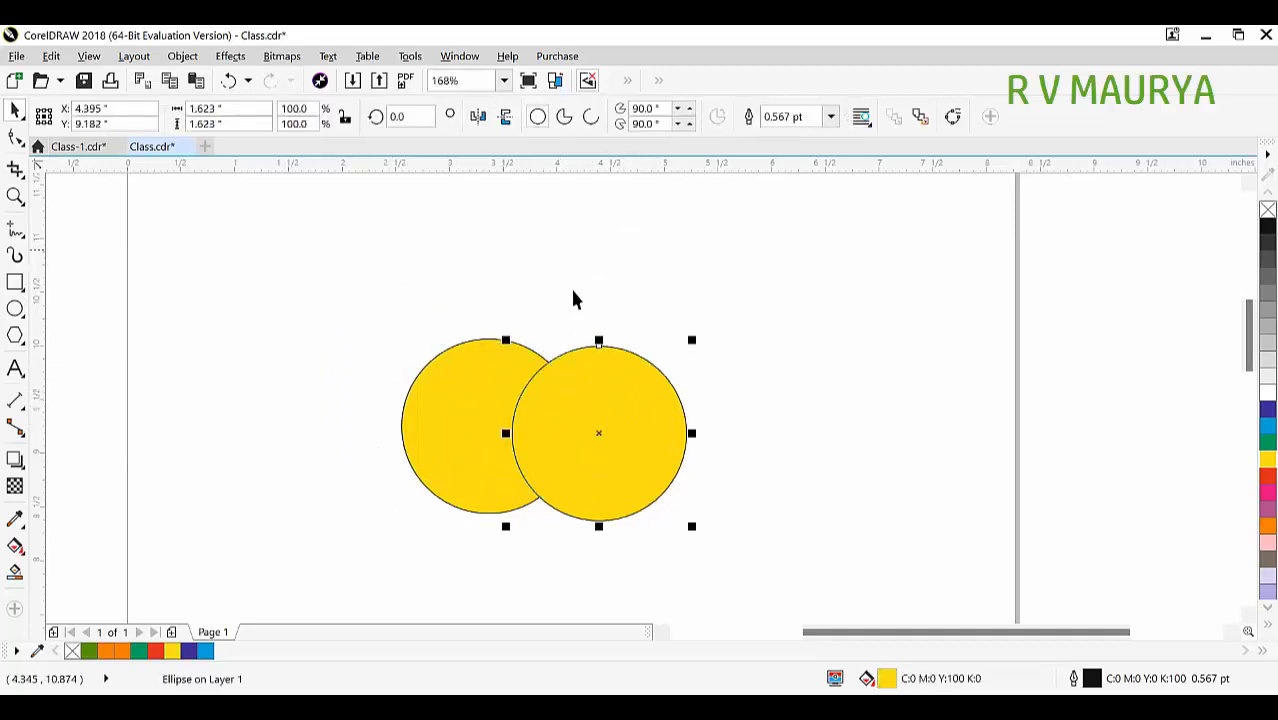
# Select both yellow circles and delete them to clear the page.
pyautogui.keyDown('shift'); pyautogui.click(525, 394); pyautogui.keyUp('shift')
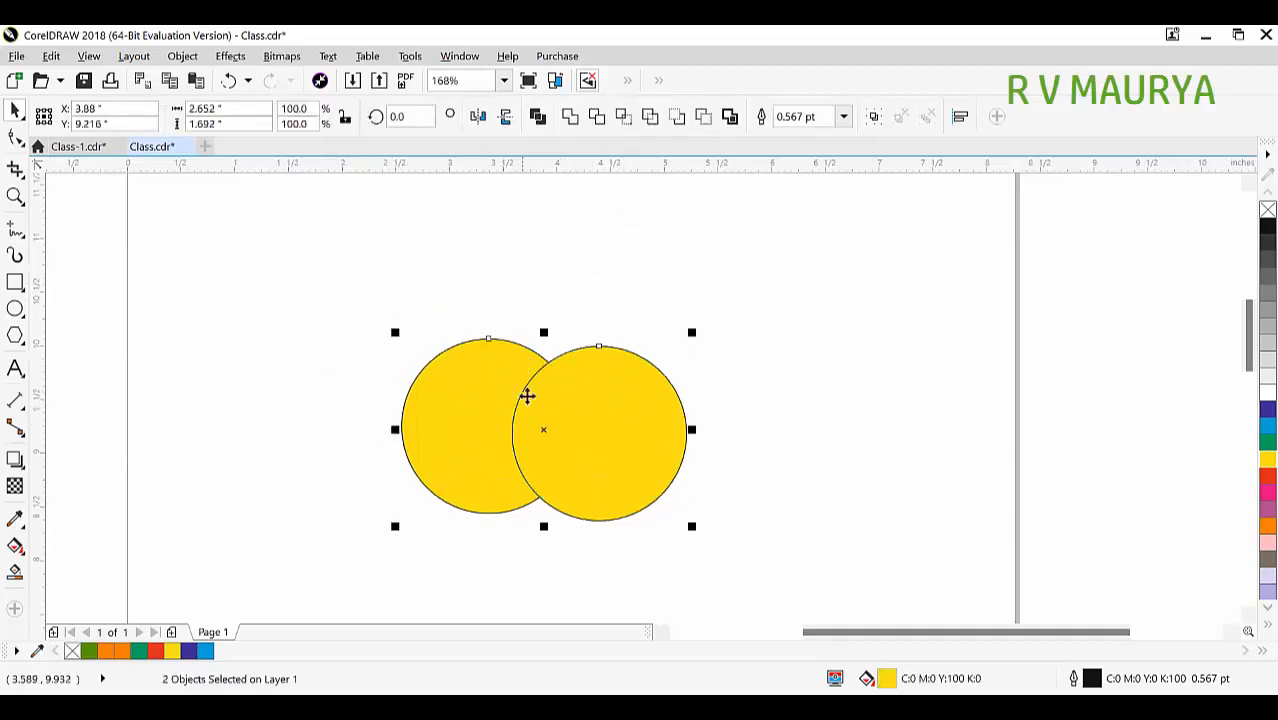
pyautogui.click(647, 117)
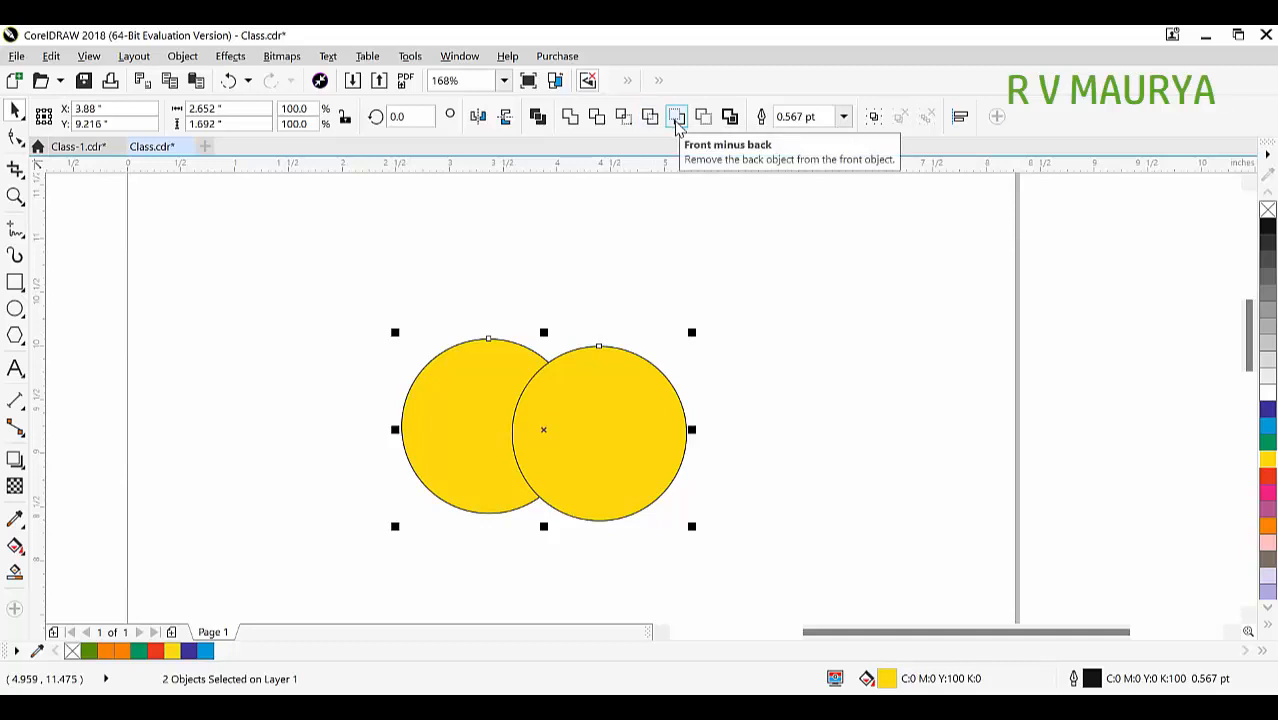
pyautogui.moveTo(778, 280); pyautogui.dragTo(280, 588)
pyautogui.press('Delete')
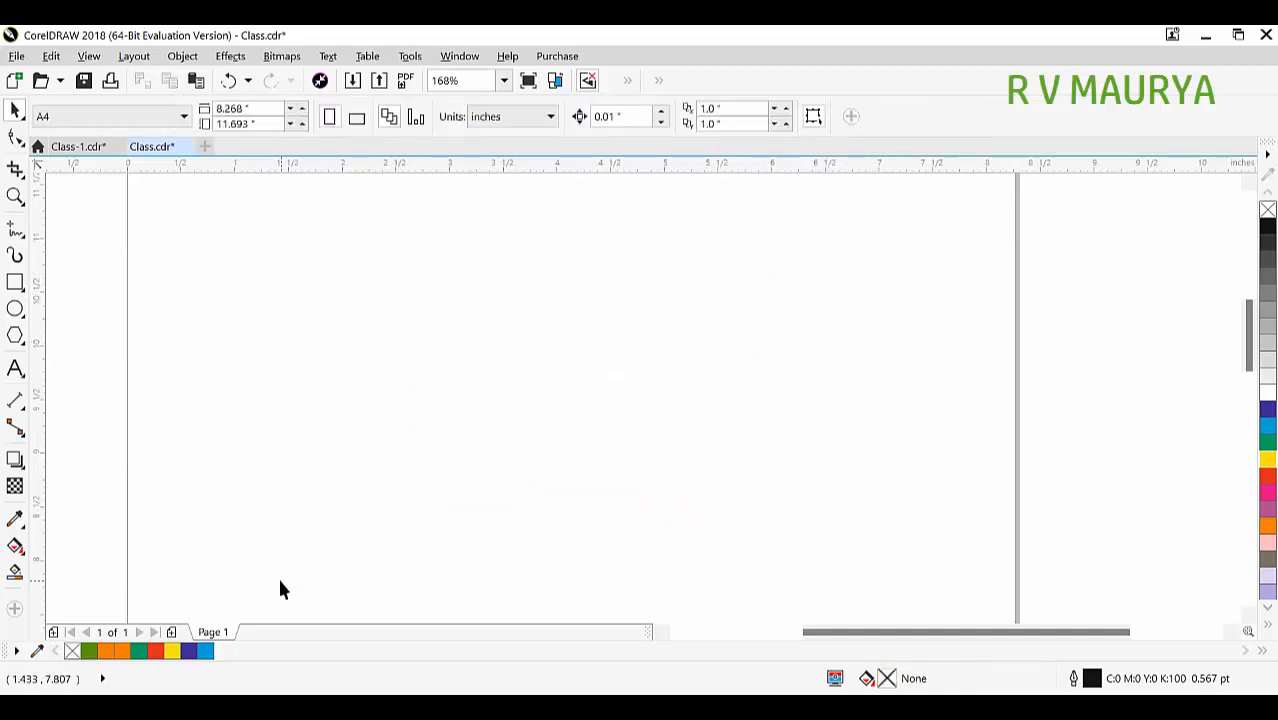
# Draw a rectangle about 2.53 by 1.36 in and a circle about 1.6 in across overlapping its lower-right corner.
pyautogui.click(15, 282)
pyautogui.moveTo(388, 316); pyautogui.dragTo(660, 462)
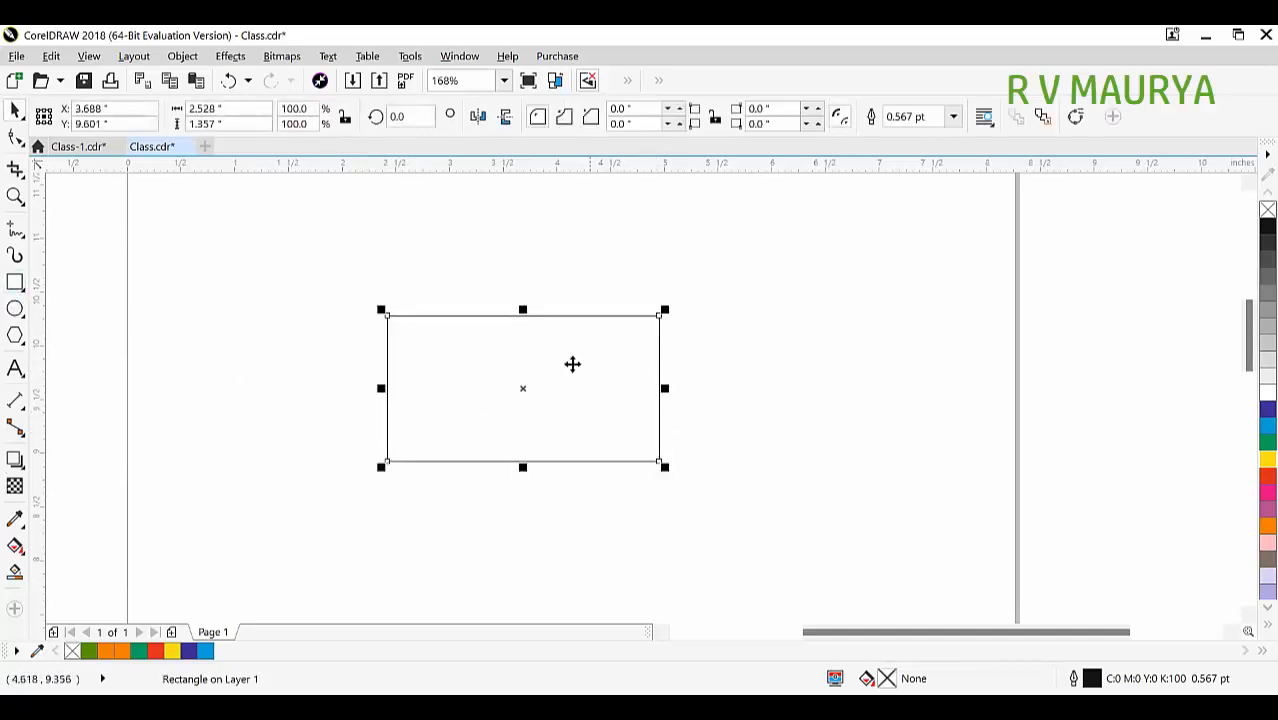
pyautogui.click(15, 308)
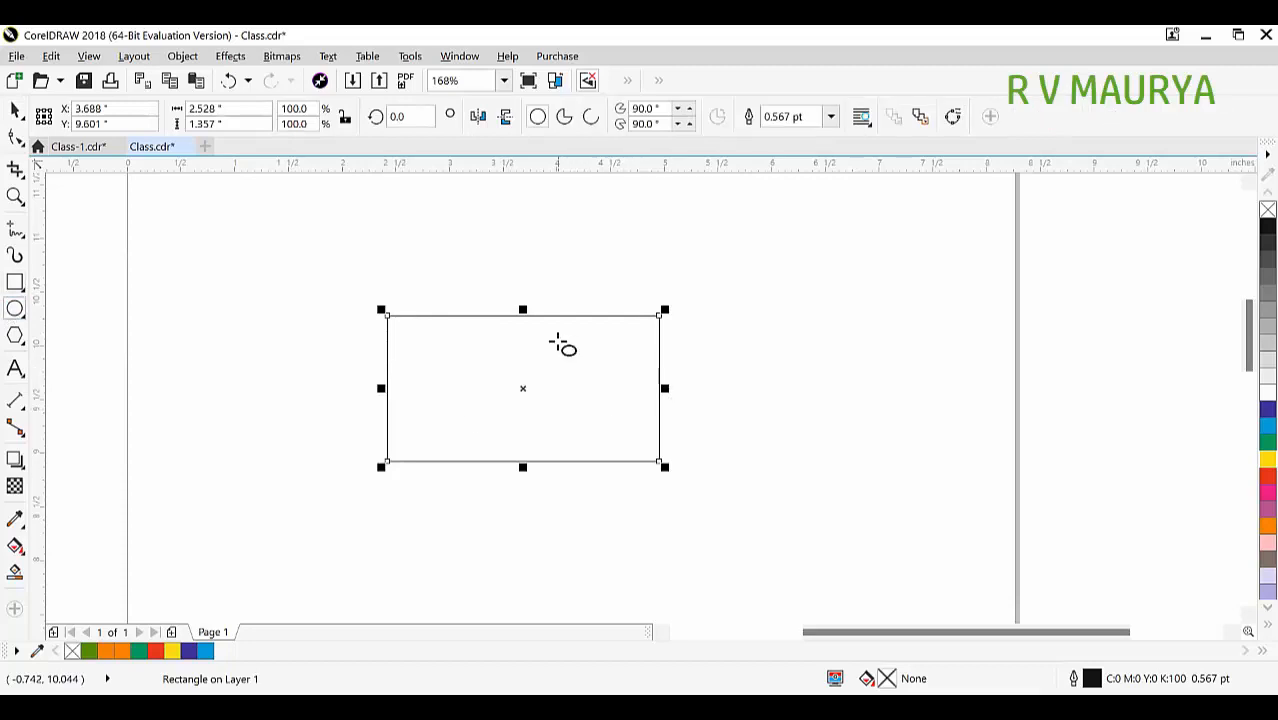
pyautogui.moveTo(558, 343); pyautogui.dragTo(726, 514)
pyautogui.hotkey('ctrl', 'a')
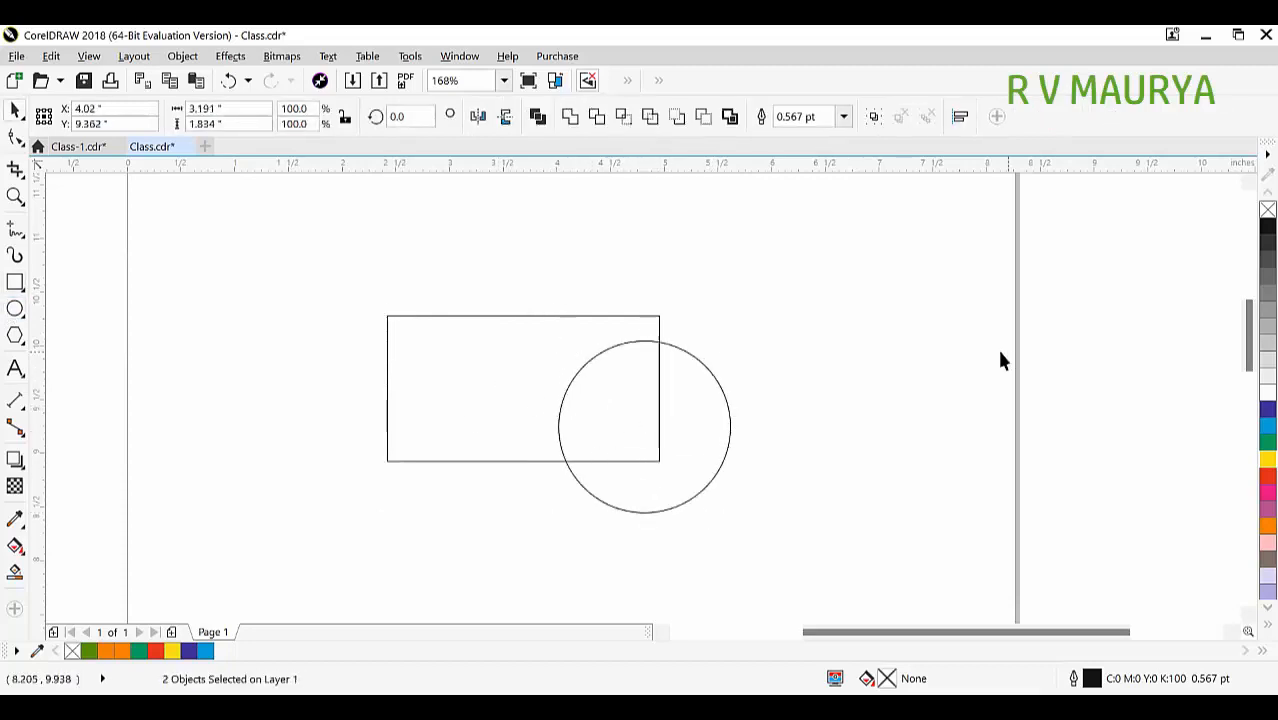
# Fill the rectangle green and the overlapping circle red.
pyautogui.click(660, 366)
pyautogui.click(1266, 442)
pyautogui.click(648, 406)
pyautogui.click(648, 406)
pyautogui.click(1262, 488)
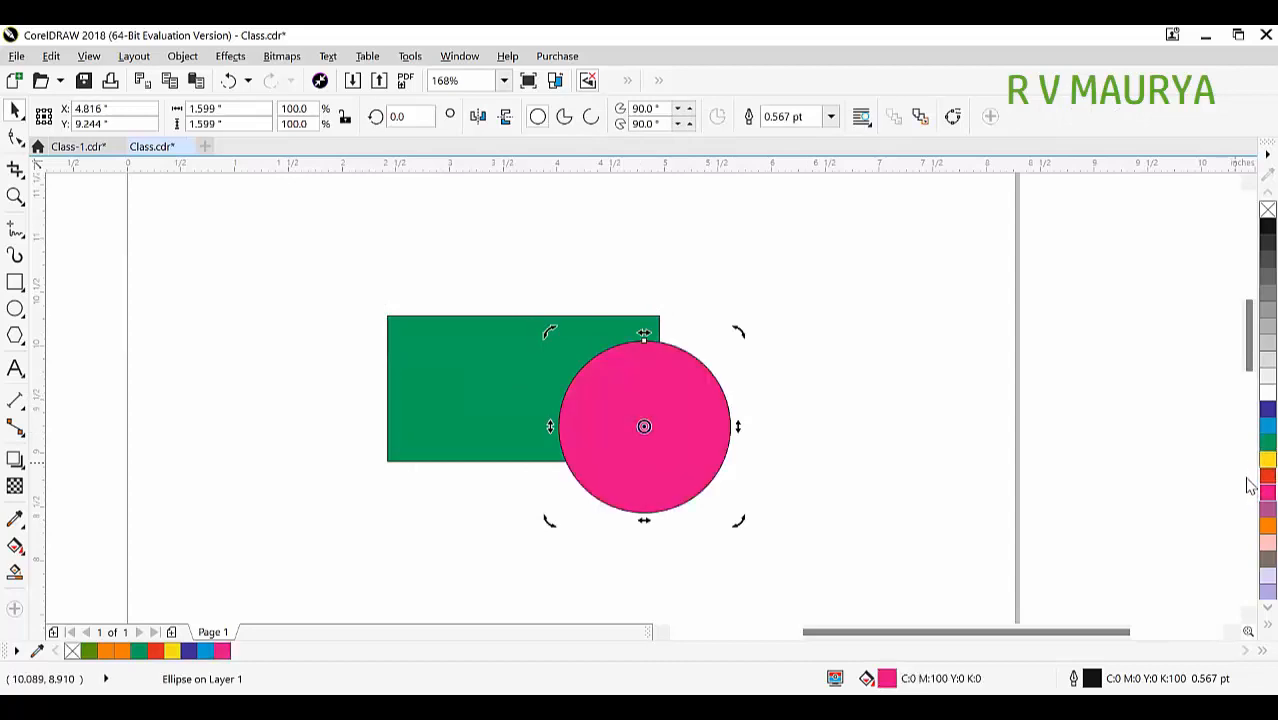
pyautogui.click(1266, 476)
pyautogui.press('Escape')
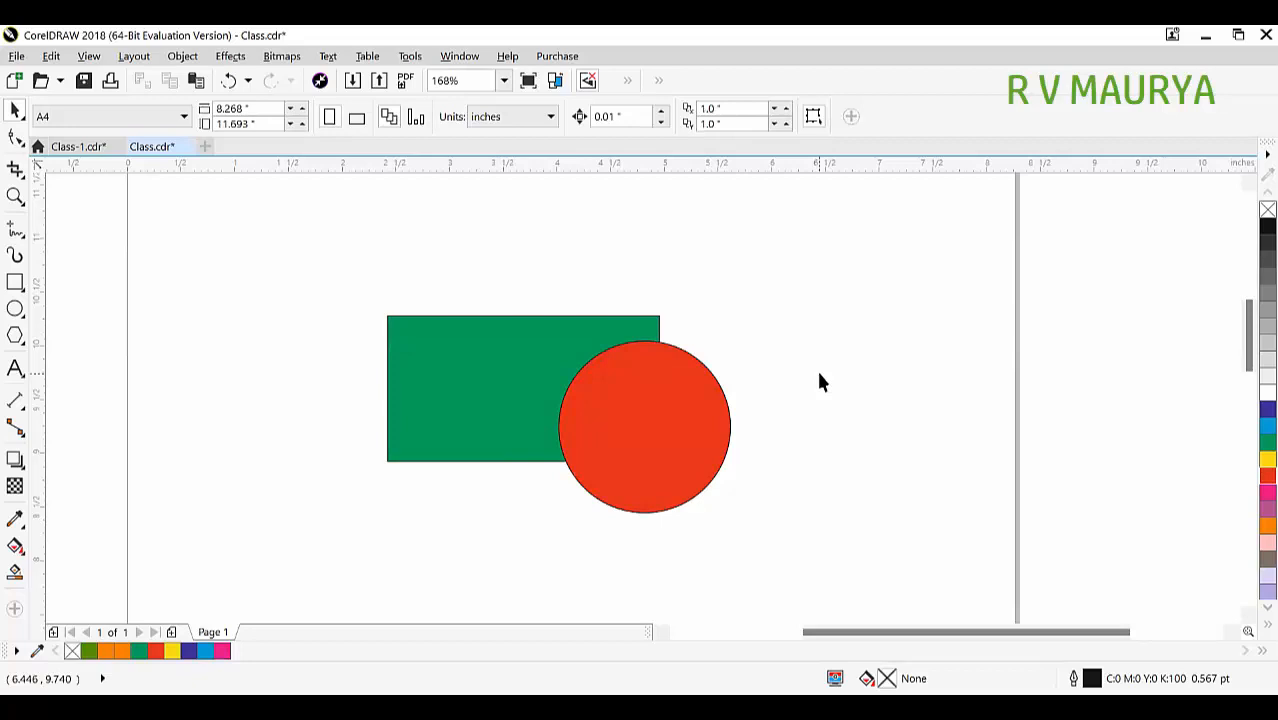
# Subtract the red circle from the green rectangle with Back minus front, then undo the cut and the circle's trial move.
pyautogui.click(682, 409)
pyautogui.keyDown('shift'); pyautogui.click(460, 363); pyautogui.keyUp('shift')
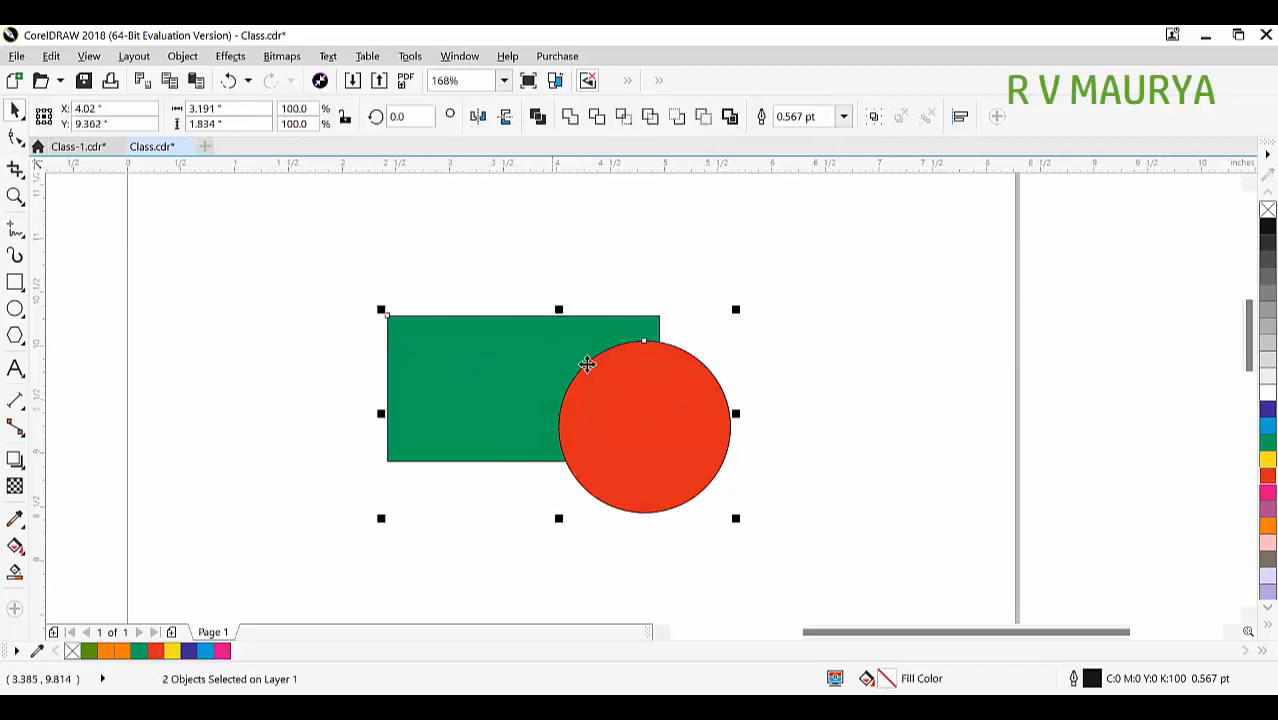
pyautogui.click(703, 118)
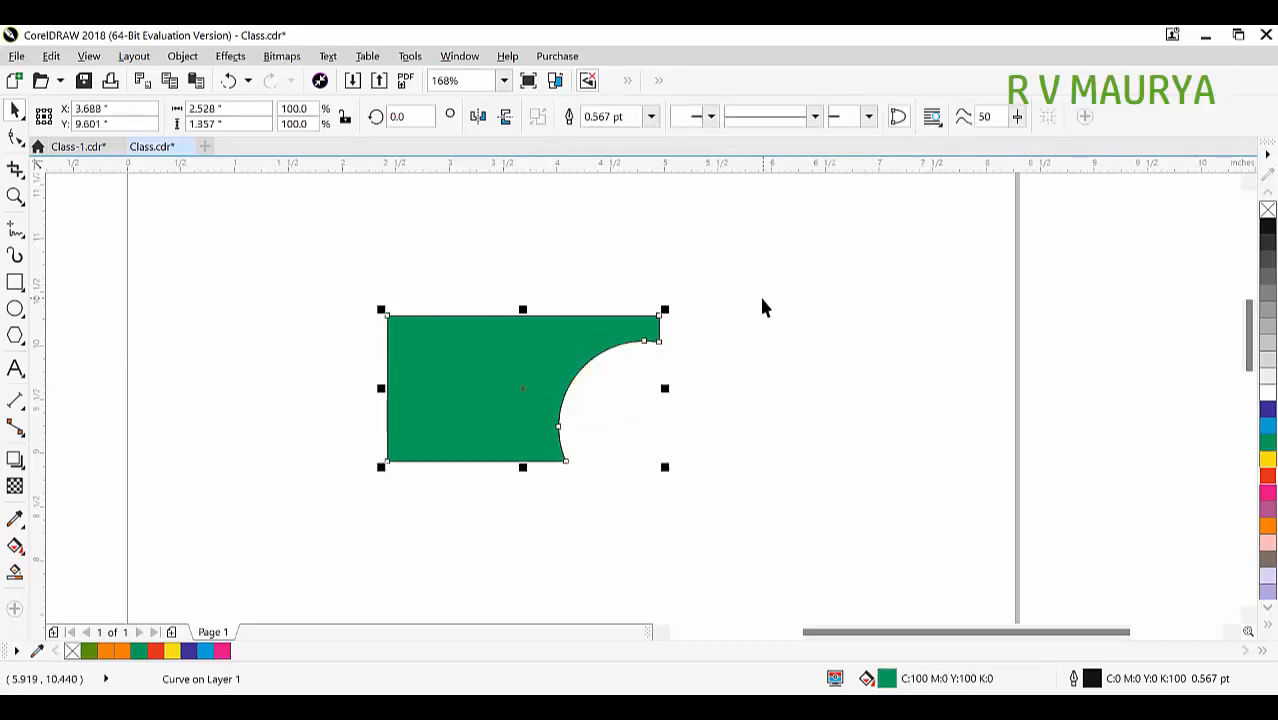
pyautogui.hotkey('ctrl', 'z')
pyautogui.moveTo(608, 404); pyautogui.dragTo(738, 408)
pyautogui.hotkey('ctrl', 'z')
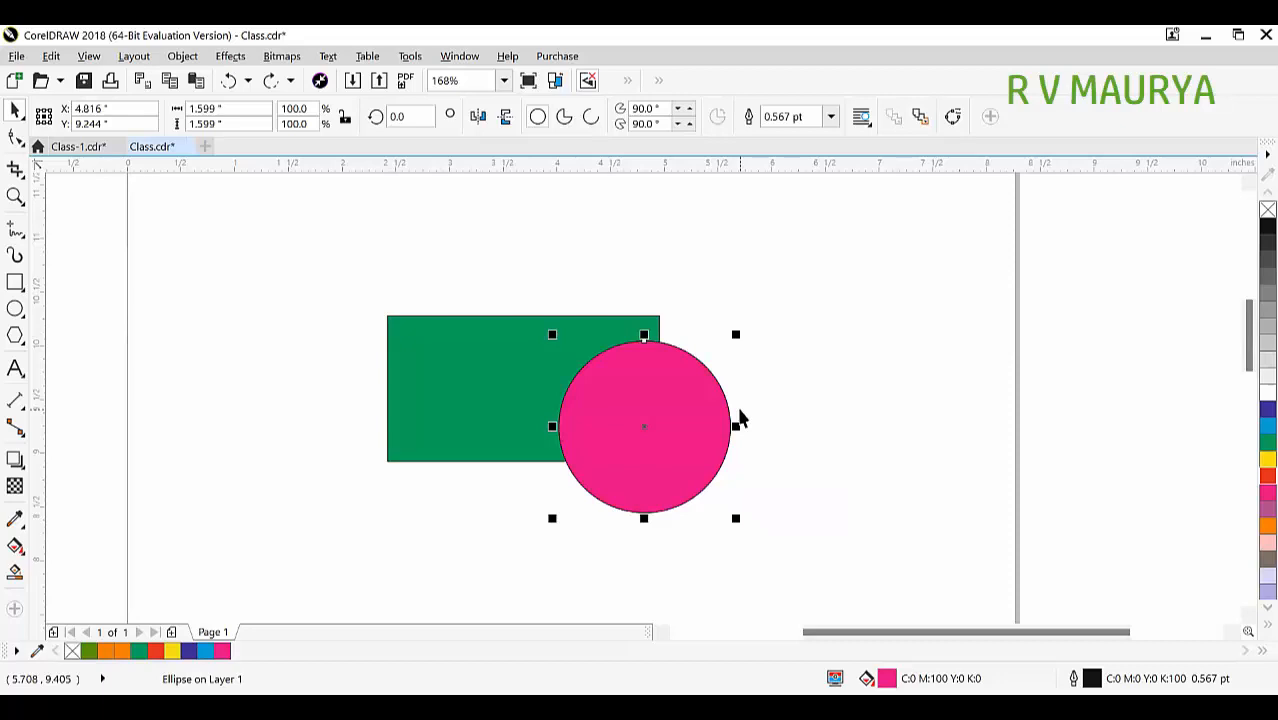
# Subtract the green rectangle from the magenta circle with Front minus back, then undo the cut and the circle's fill.
pyautogui.keyDown('shift'); pyautogui.click(519, 337); pyautogui.keyUp('shift')
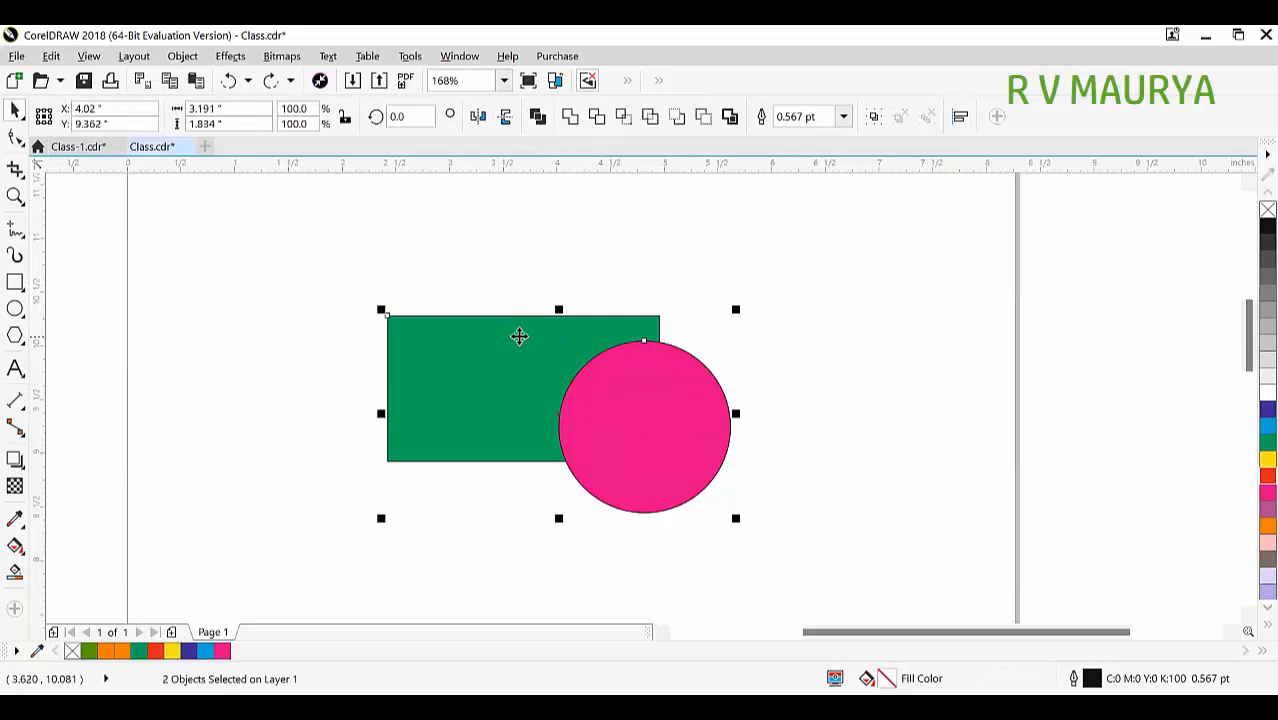
pyautogui.click(677, 117)
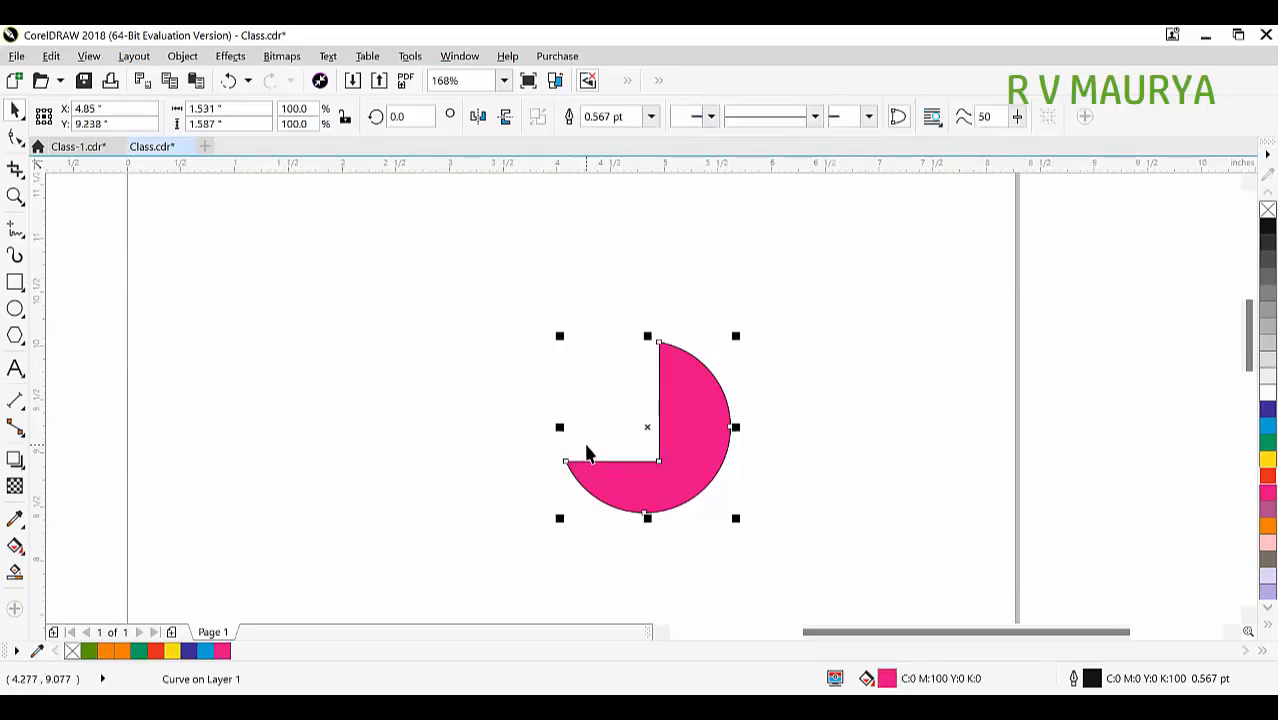
pyautogui.hotkey('ctrl', 'z')
pyautogui.hotkey('ctrl', 'z')
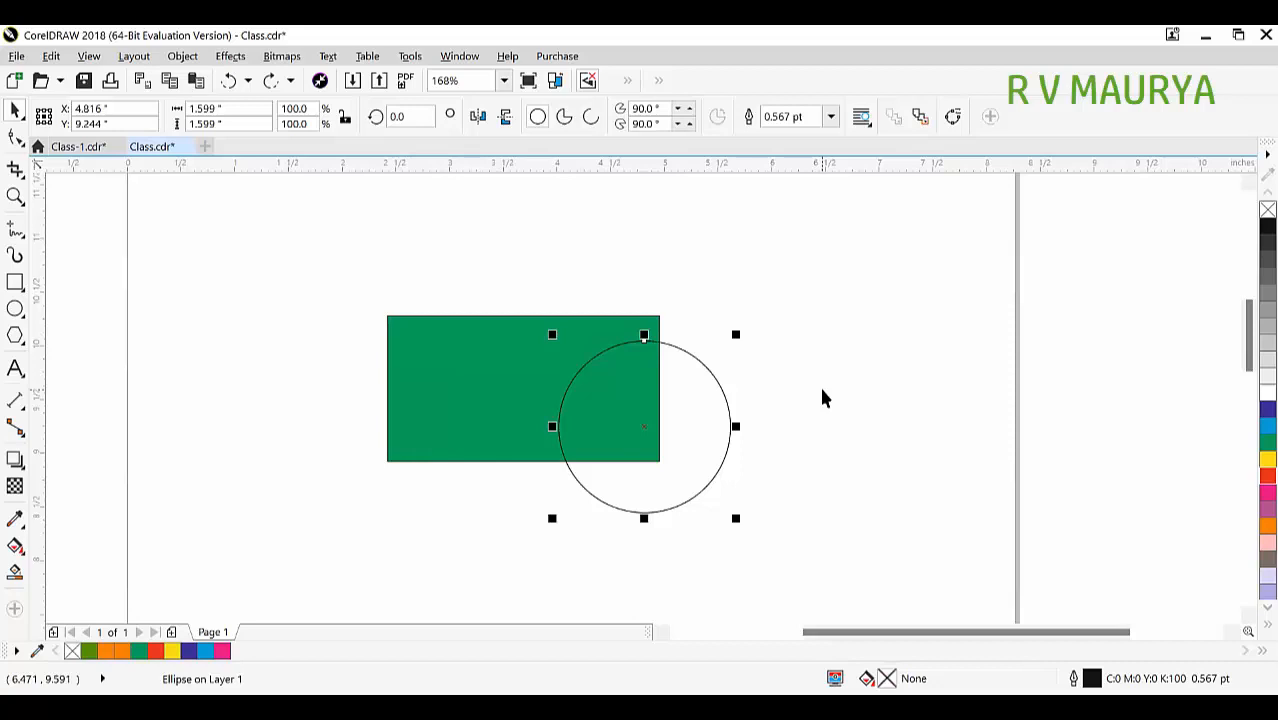
pyautogui.click(20, 141)
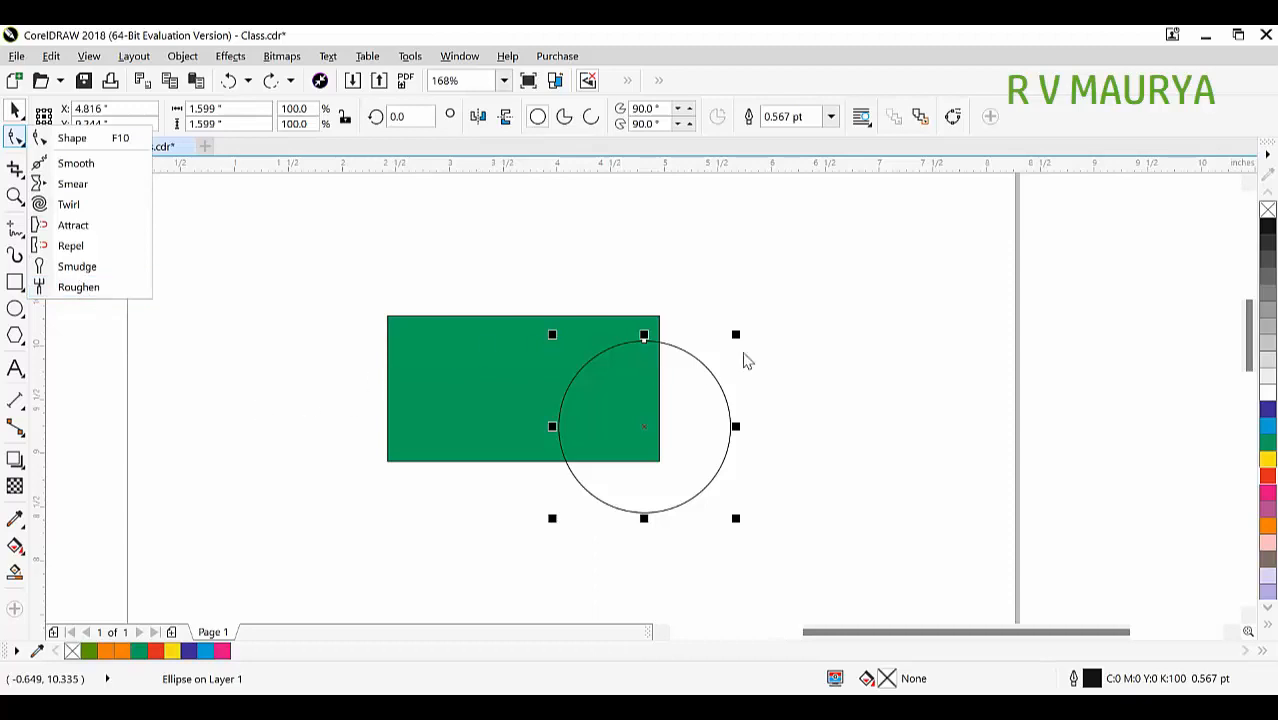
pyautogui.click(788, 348)
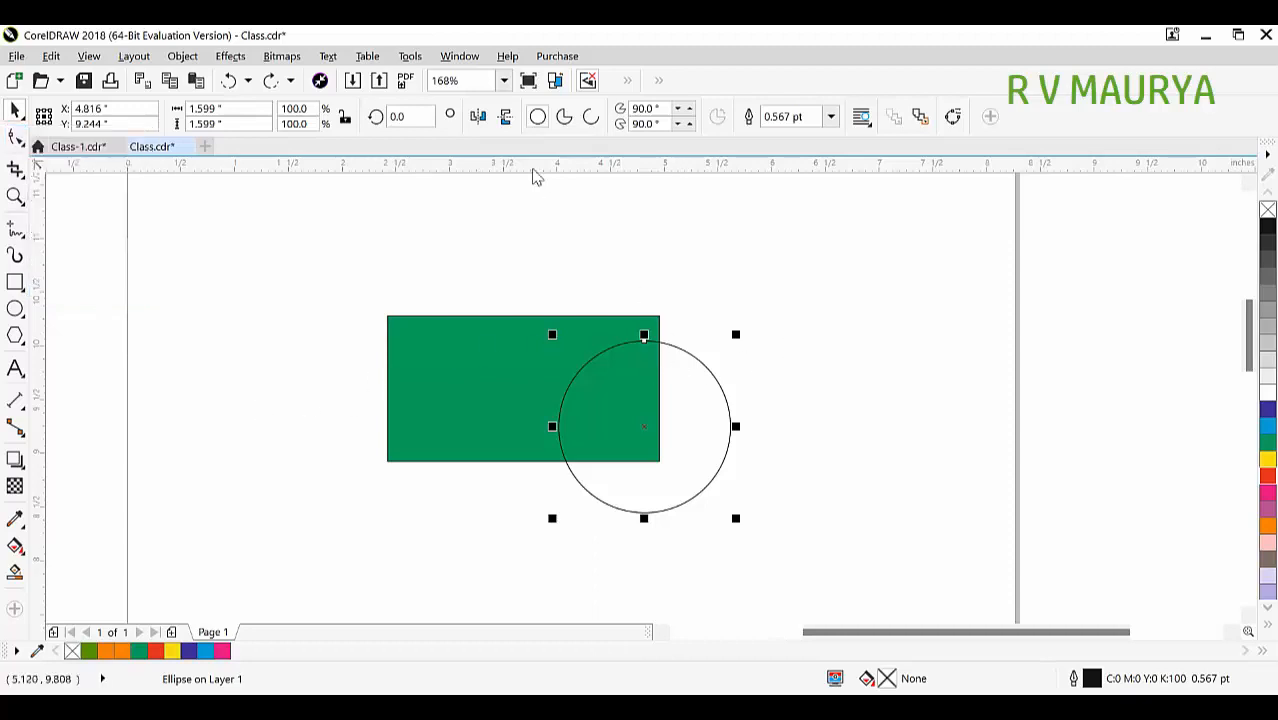
pyautogui.click(717, 400)
pyautogui.moveTo(727, 404); pyautogui.dragTo(750, 420)
pyautogui.hotkey('ctrl', 'z')
# Delete the circle, place an overlapping duplicate of the green rectangle to its lower right, and select both rectangles.
pyautogui.press('Delete')
pyautogui.click(598, 397)
pyautogui.rightClick(652, 407)
pyautogui.moveTo(522, 371); pyautogui.dragTo(653, 408)
pyautogui.keyDown('shift'); pyautogui.click(420, 358); pyautogui.keyUp('shift')
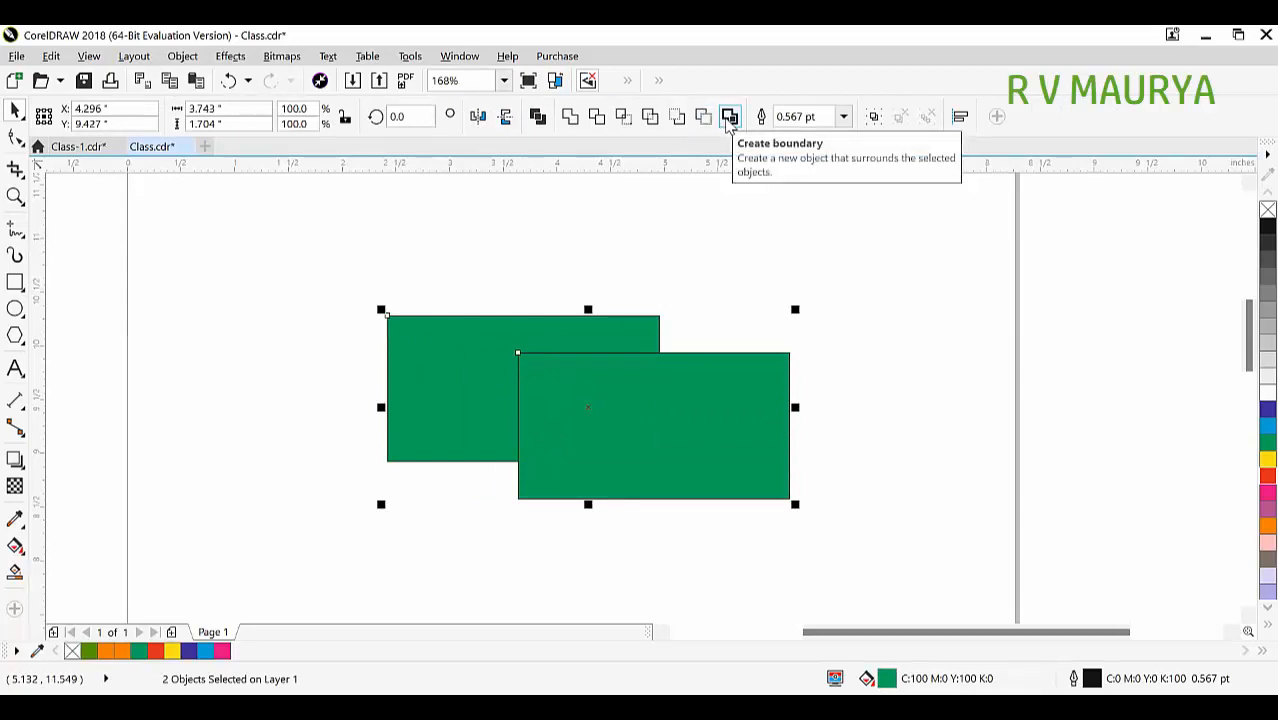
# Delete both green rectangles and draw a yellow-filled rectangle about 1.55 by 1.34 in near the page's upper-left corner.
pyautogui.moveTo(905, 288); pyautogui.dragTo(328, 580)
pyautogui.press('Delete')
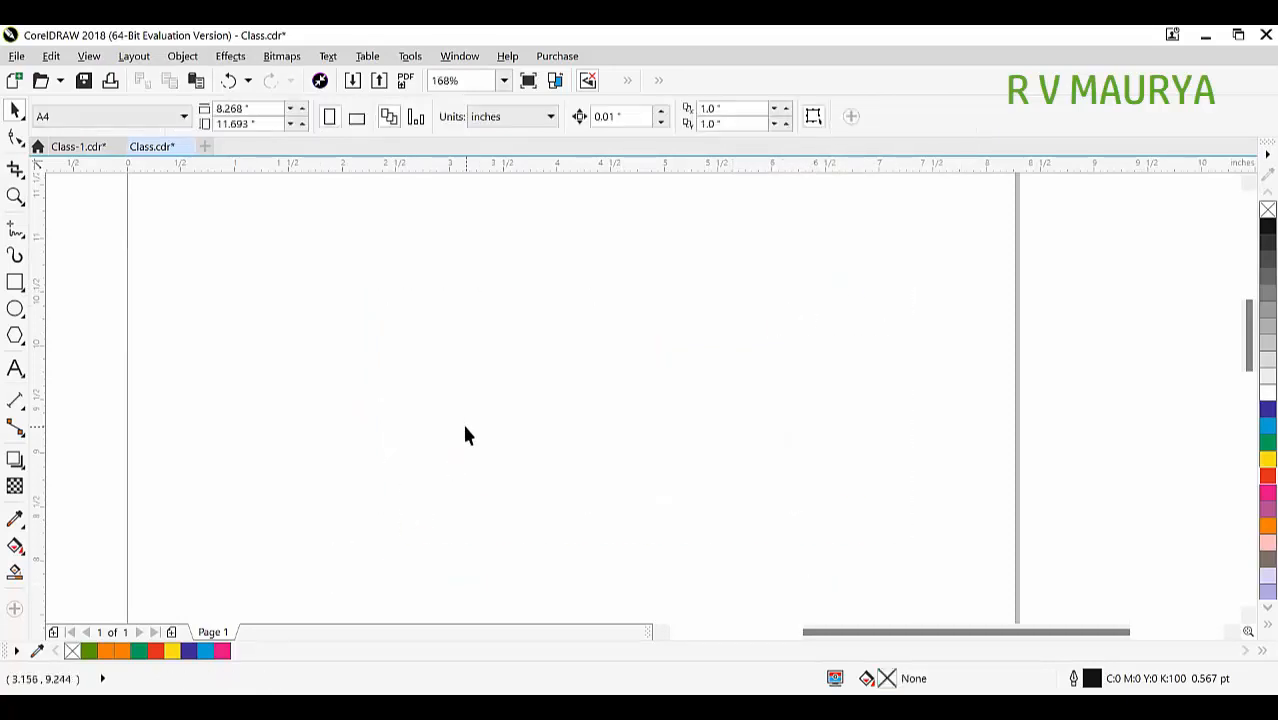
pyautogui.click(15, 283)
pyautogui.moveTo(250, 230)
pyautogui.mouseDown()
pyautogui.moveTo(340, 345)
pyautogui.moveTo(390, 386)
pyautogui.moveTo(418, 376)
pyautogui.mouseUp()
pyautogui.press('space')
pyautogui.click(1267, 459)
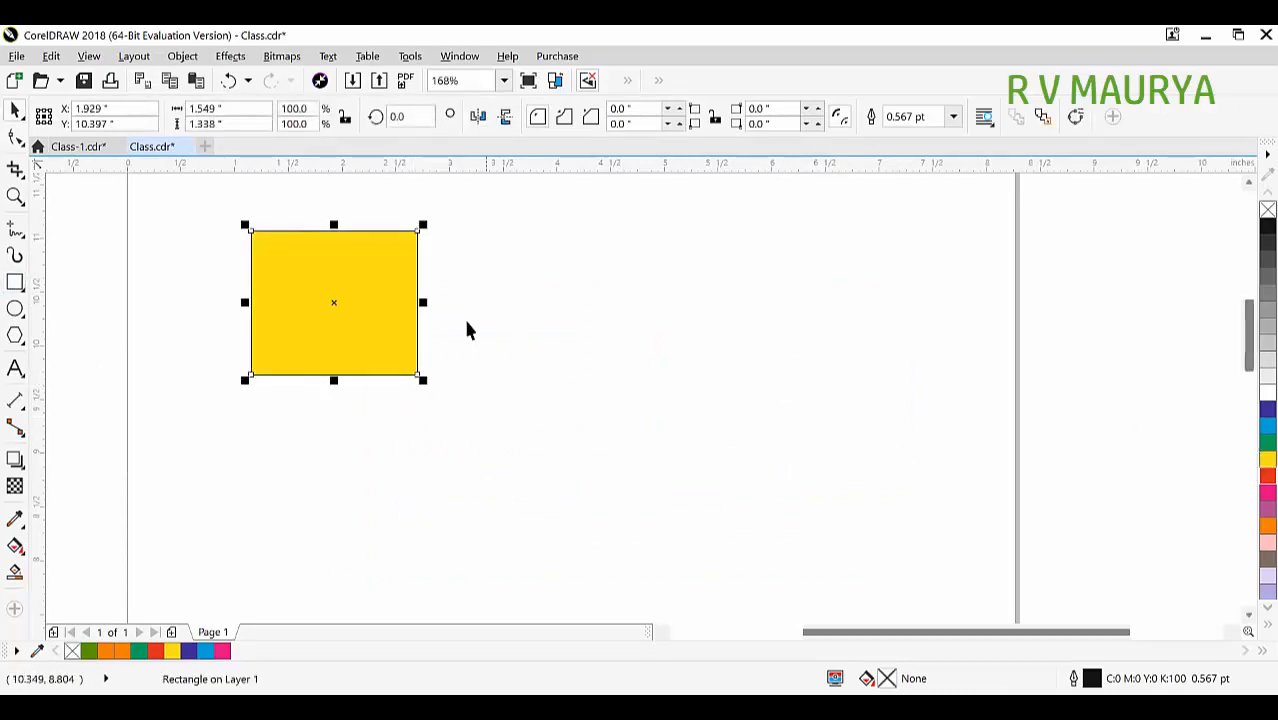
# Draw a circle about 1.82 in across over the yellow rectangle's lower-right corner and fill it blue.
pyautogui.click(15, 309)
pyautogui.moveTo(291, 265); pyautogui.dragTo(498, 473)
pyautogui.press('space')
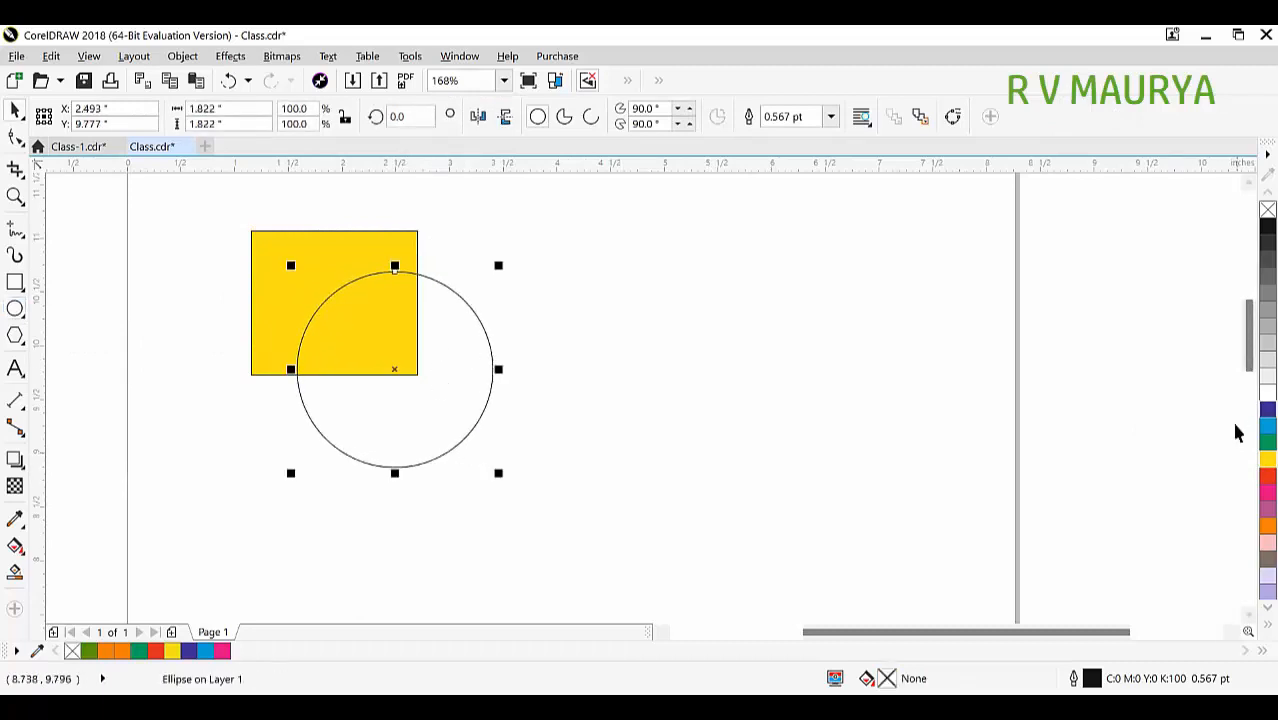
pyautogui.click(1267, 424)
# Create a boundary around the yellow rectangle and blue circle and move the outline to the right of them.
pyautogui.keyDown('shift'); pyautogui.click(366, 262); pyautogui.keyUp('shift')
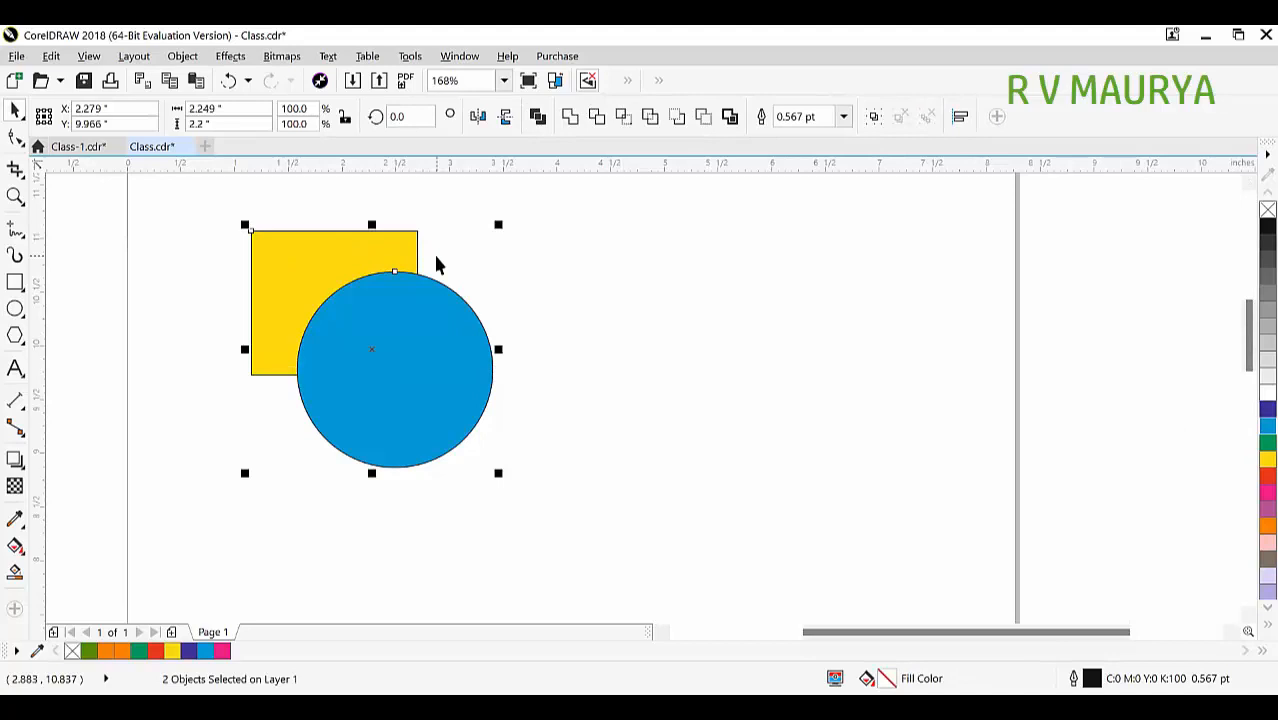
pyautogui.click(730, 116)
pyautogui.moveTo(422, 336); pyautogui.dragTo(793, 370)
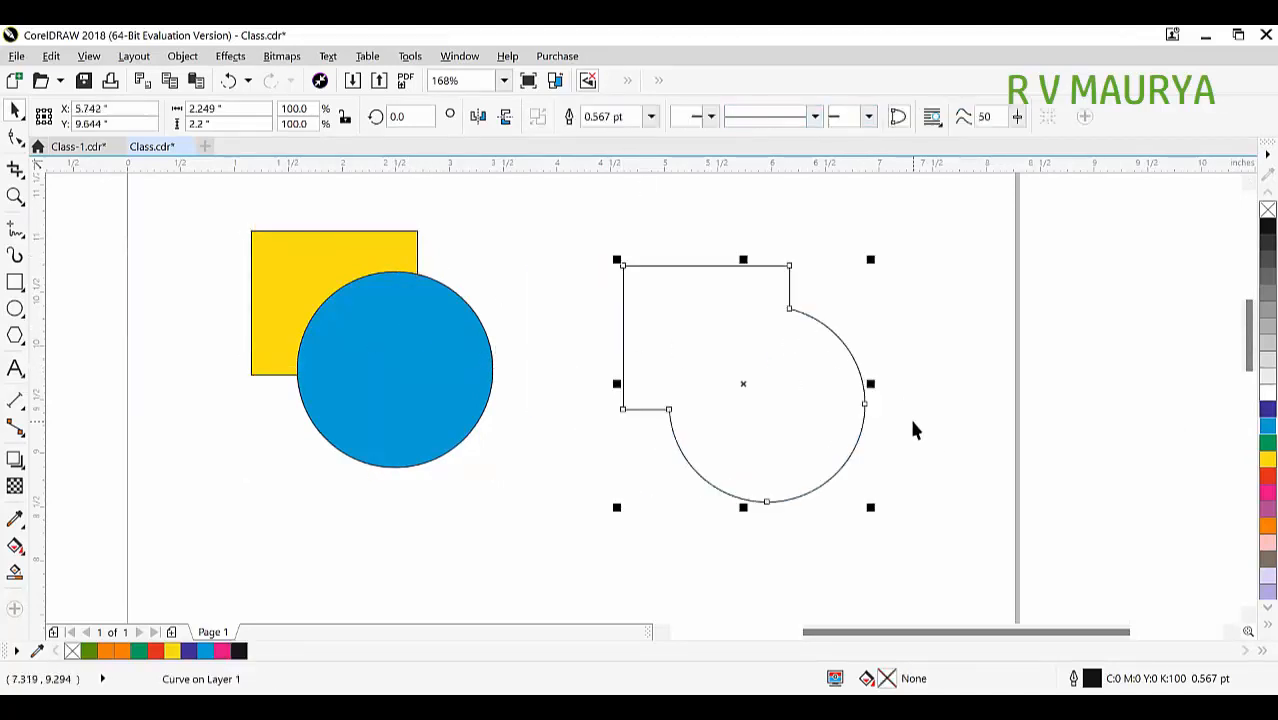
# Fill the separated boundary shape yellow.
pyautogui.click(1266, 426)
pyautogui.click(1266, 442)
pyautogui.click(1266, 458)
pyautogui.click(785, 428)
pyautogui.click(748, 342)
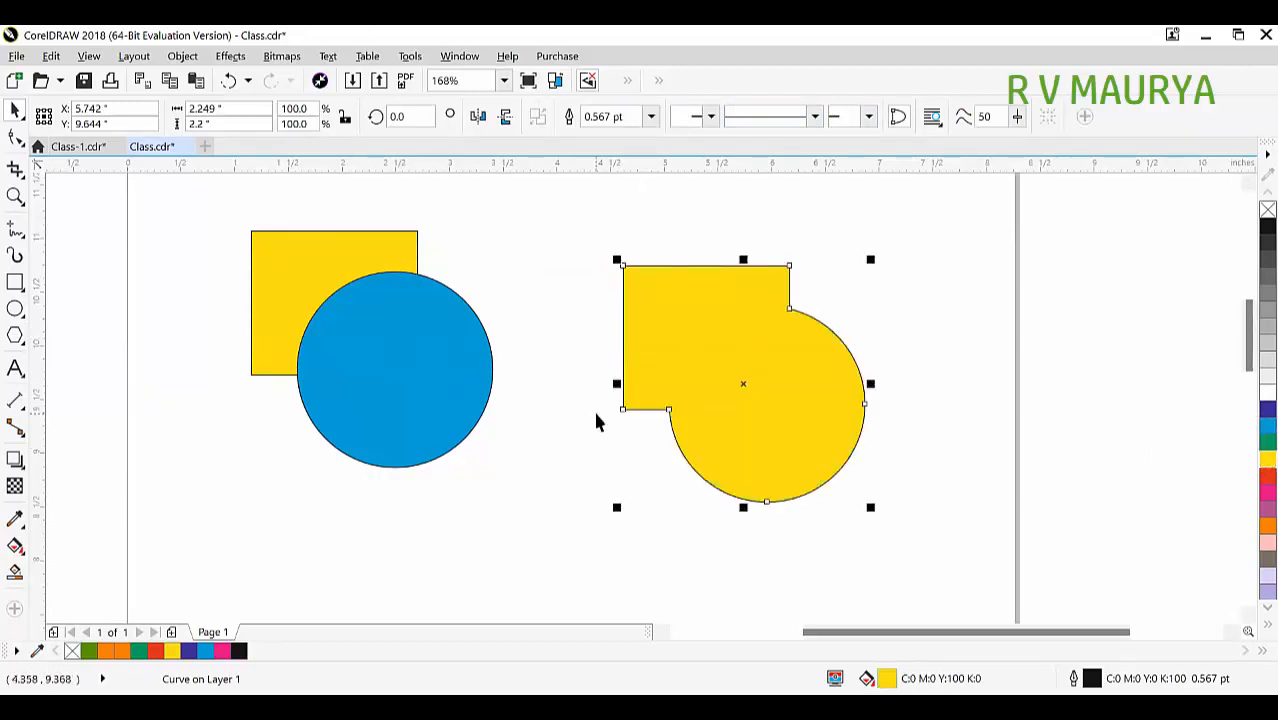
# Weld the blue circle and yellow rectangle to compare with the boundary shape, then undo the weld.
pyautogui.click(397, 282)
pyautogui.keyDown('shift'); pyautogui.click(354, 237); pyautogui.keyUp('shift')
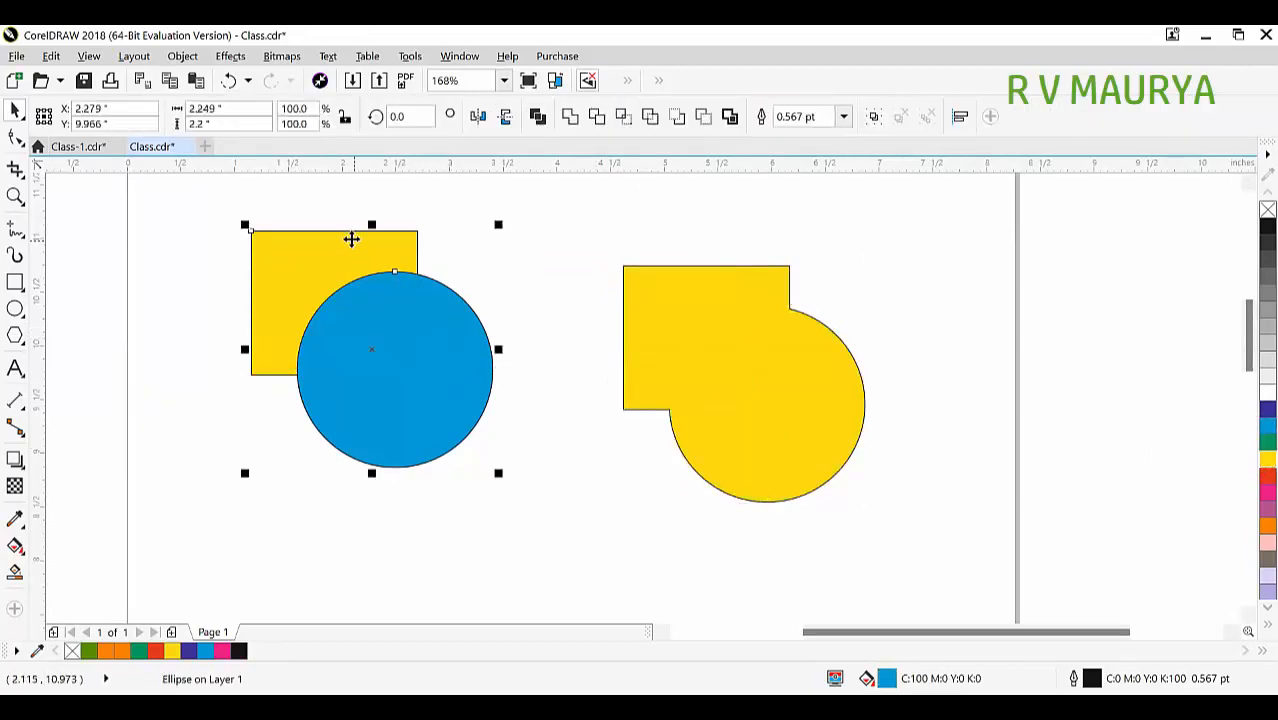
pyautogui.click(571, 116)
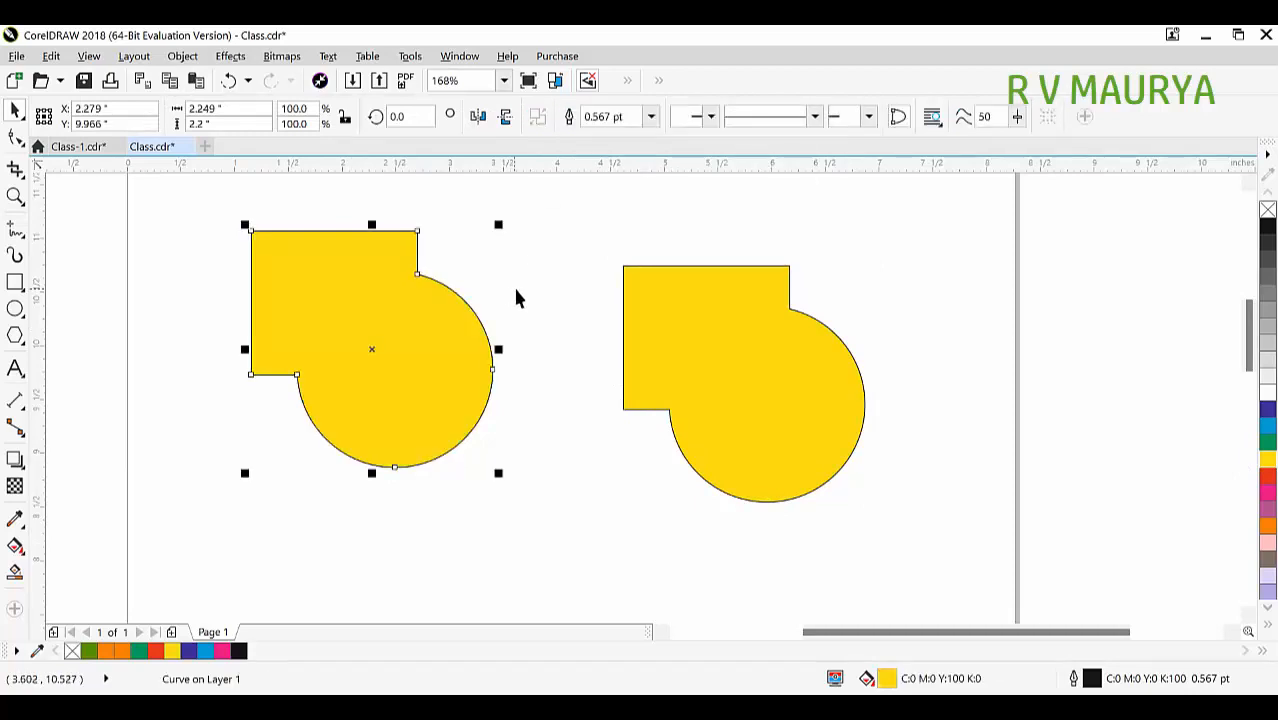
pyautogui.hotkey('ctrl', 'z')
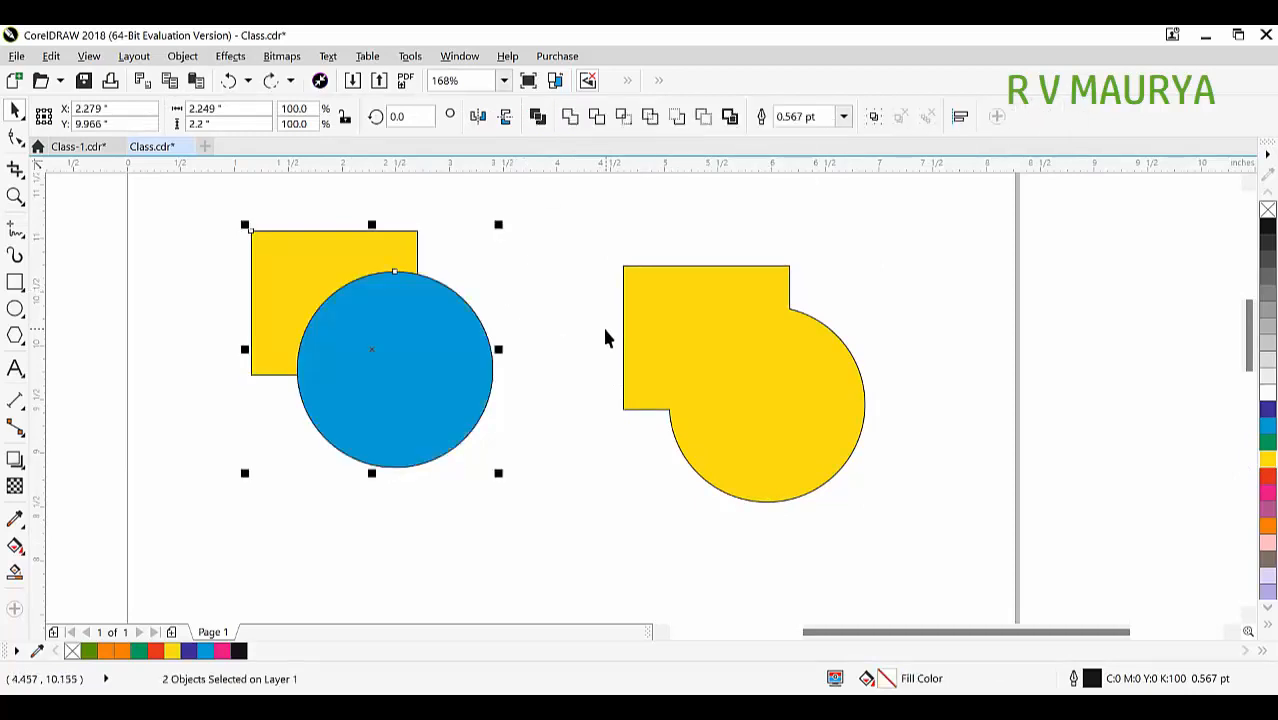
# Clear the page, draw a circle, and place two overlapping duplicates to its lower right and upper right.
pyautogui.press('Delete')
pyautogui.press('Delete')
pyautogui.click(15, 309)
pyautogui.moveTo(287, 297); pyautogui.dragTo(389, 403)
pyautogui.rightClick(400, 385)
pyautogui.moveTo(360, 351); pyautogui.dragTo(400, 394)
pyautogui.rightClick(452, 371)
pyautogui.moveTo(398, 386); pyautogui.dragTo(439, 320)
# Create a boundary around the three overlapping circles.
pyautogui.moveTo(562, 522); pyautogui.dragTo(257, 228)
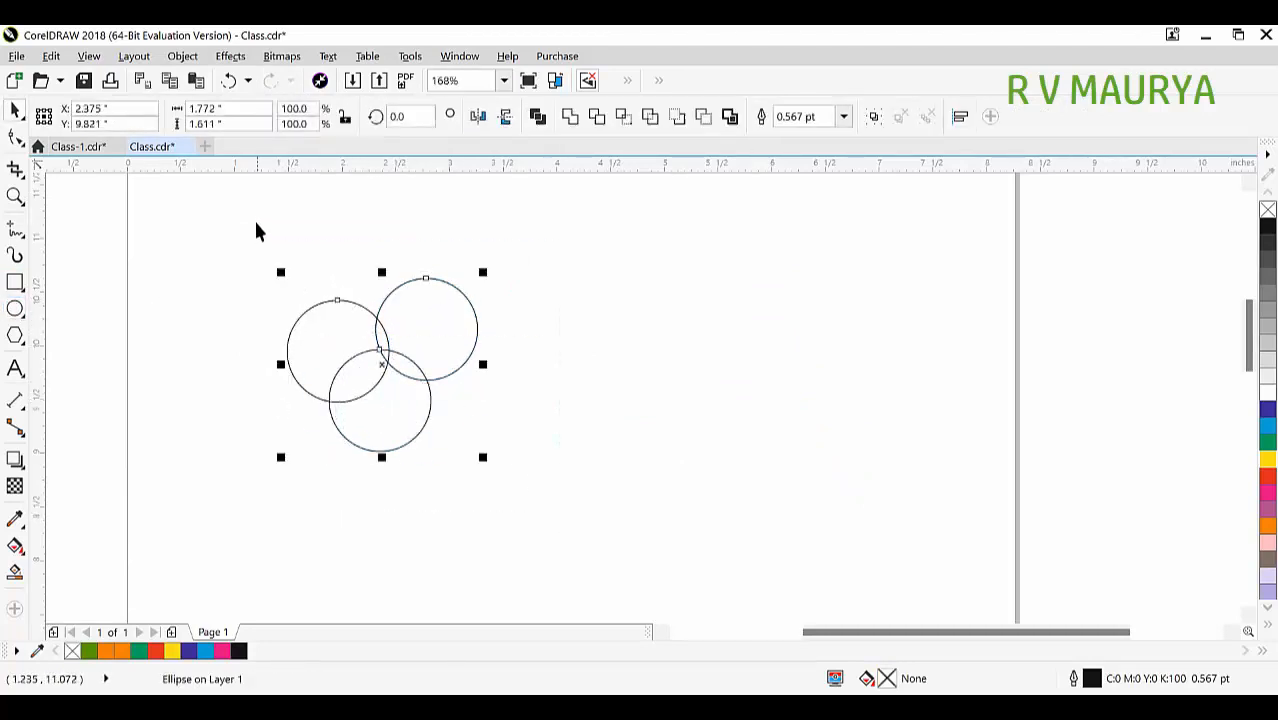
pyautogui.click(730, 116)
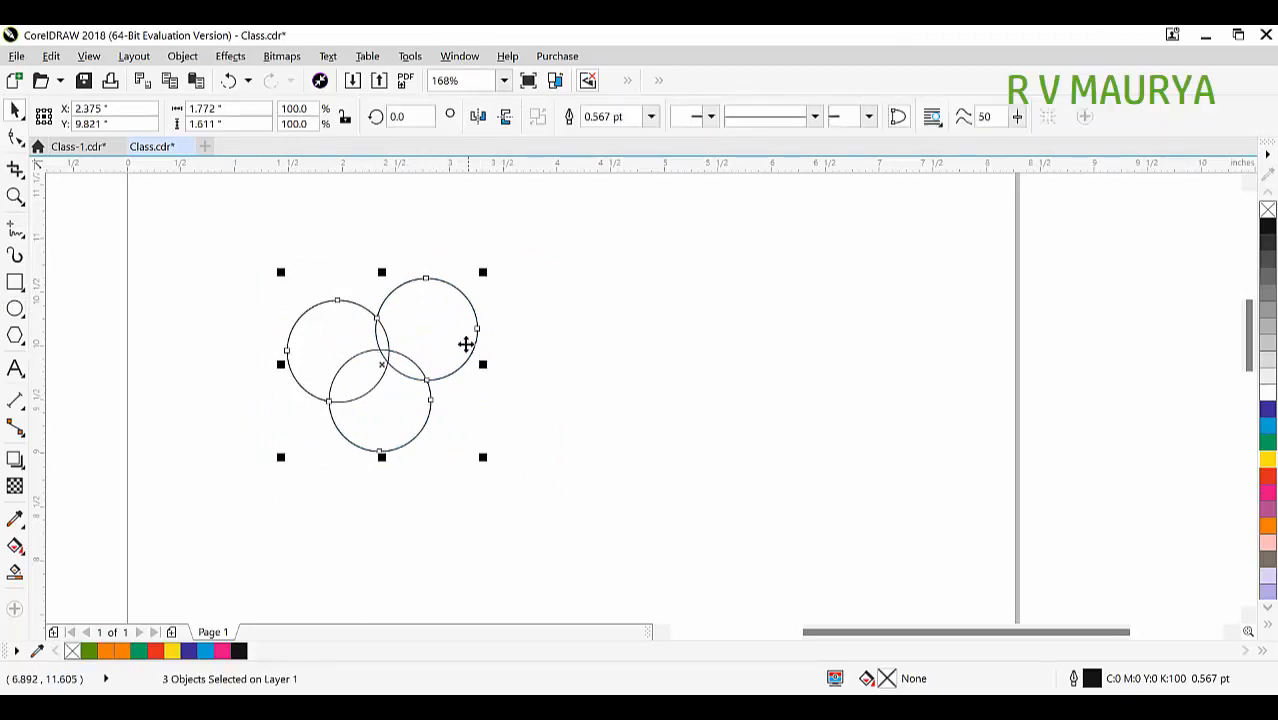
# Move the boundary shape to the right of the three circles and fill it with cyan.
pyautogui.moveTo(777, 341); pyautogui.dragTo(777, 341)
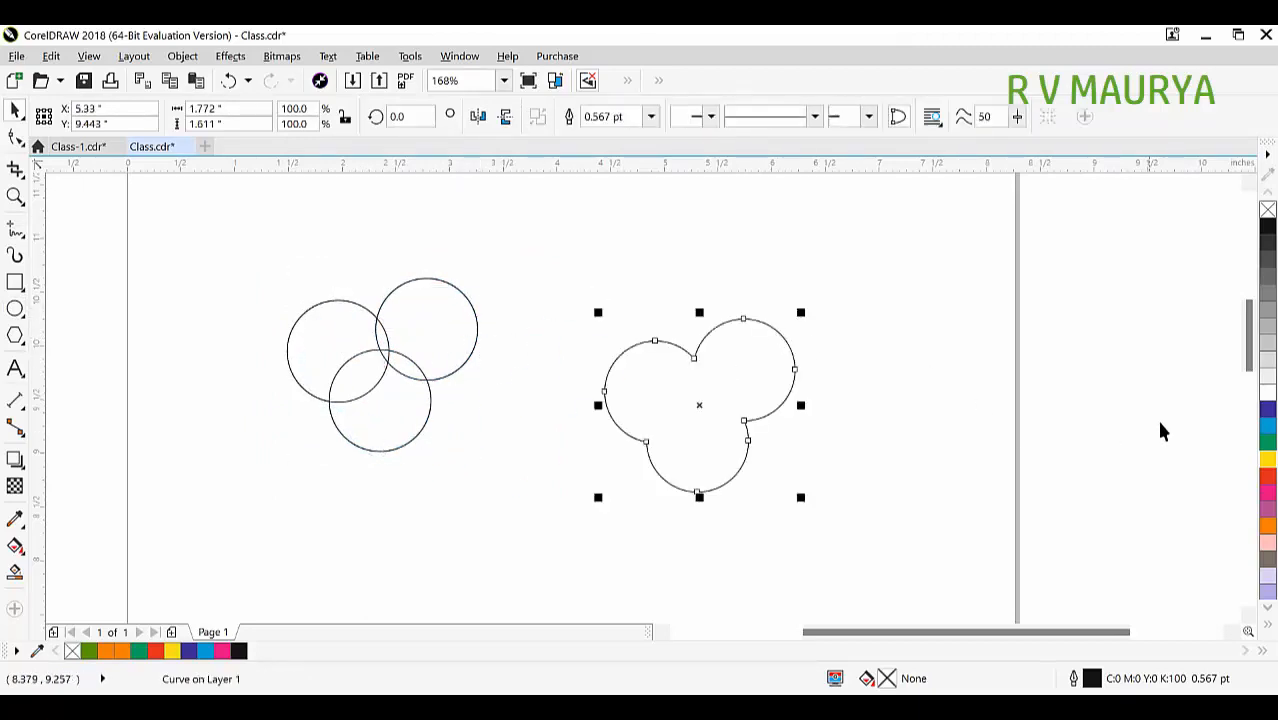
pyautogui.click(1250, 426)
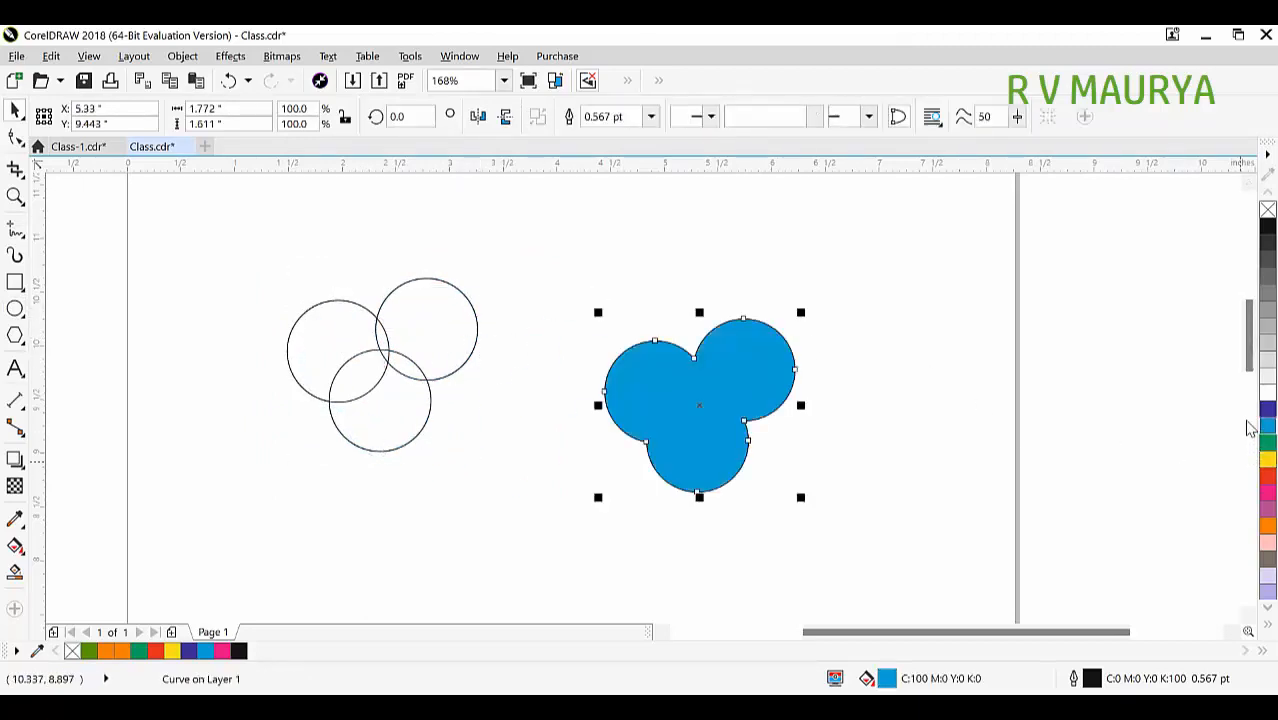
pyautogui.click(900, 396)
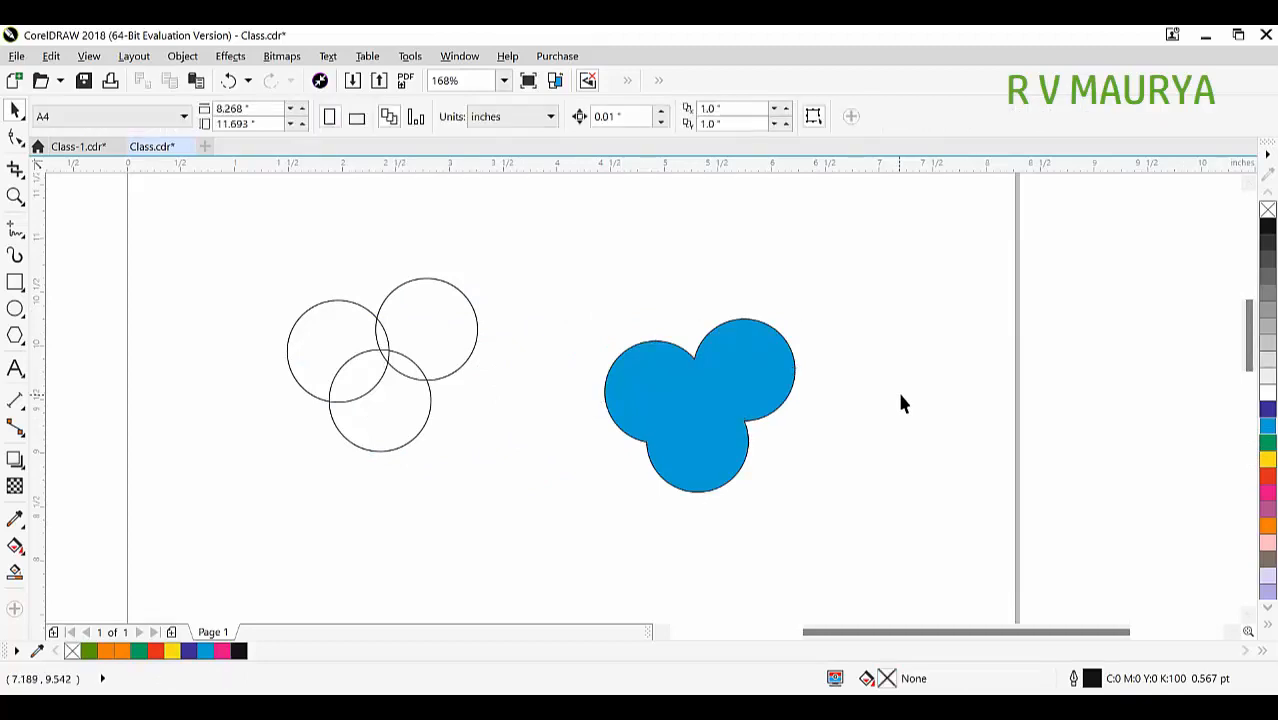
# Delete the three circles and the cyan boundary shape to clear the page.
pyautogui.hotkey('ctrl', 'a')
pyautogui.press('Delete')
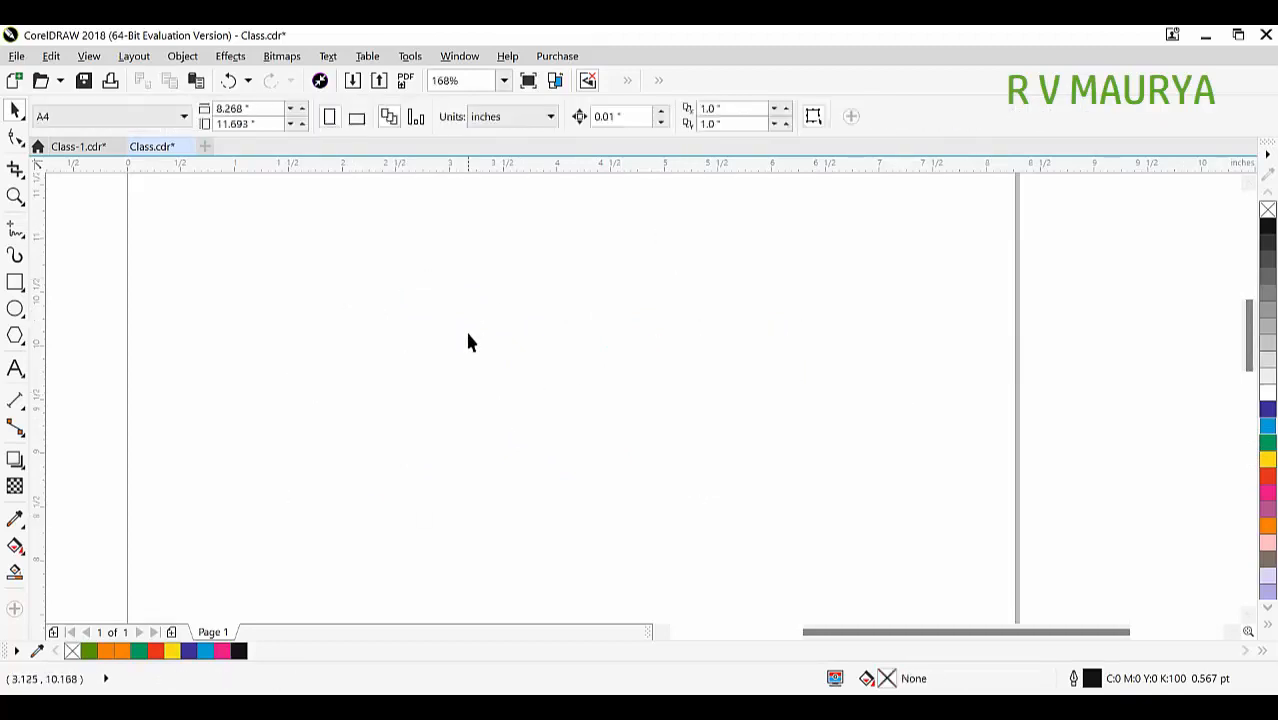
pyautogui.hotkey('ctrl', 'z')
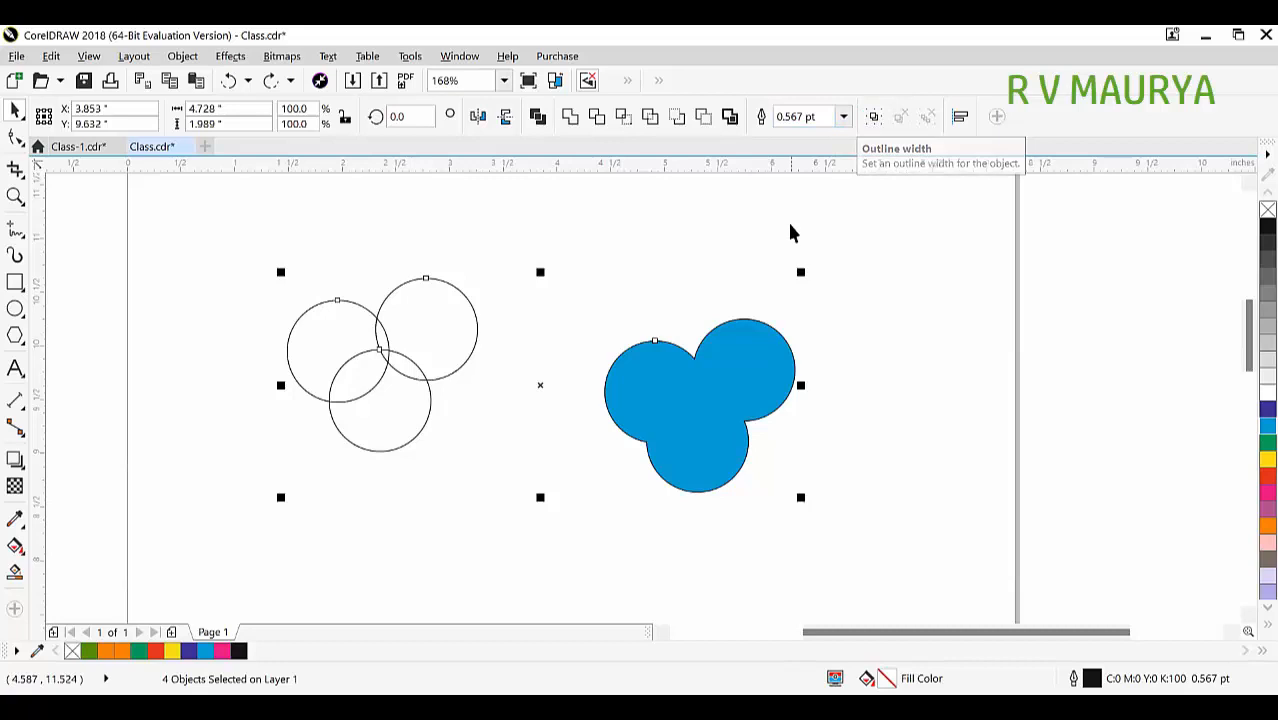
pyautogui.moveTo(226, 268); pyautogui.dragTo(857, 534)
pyautogui.press('Delete')
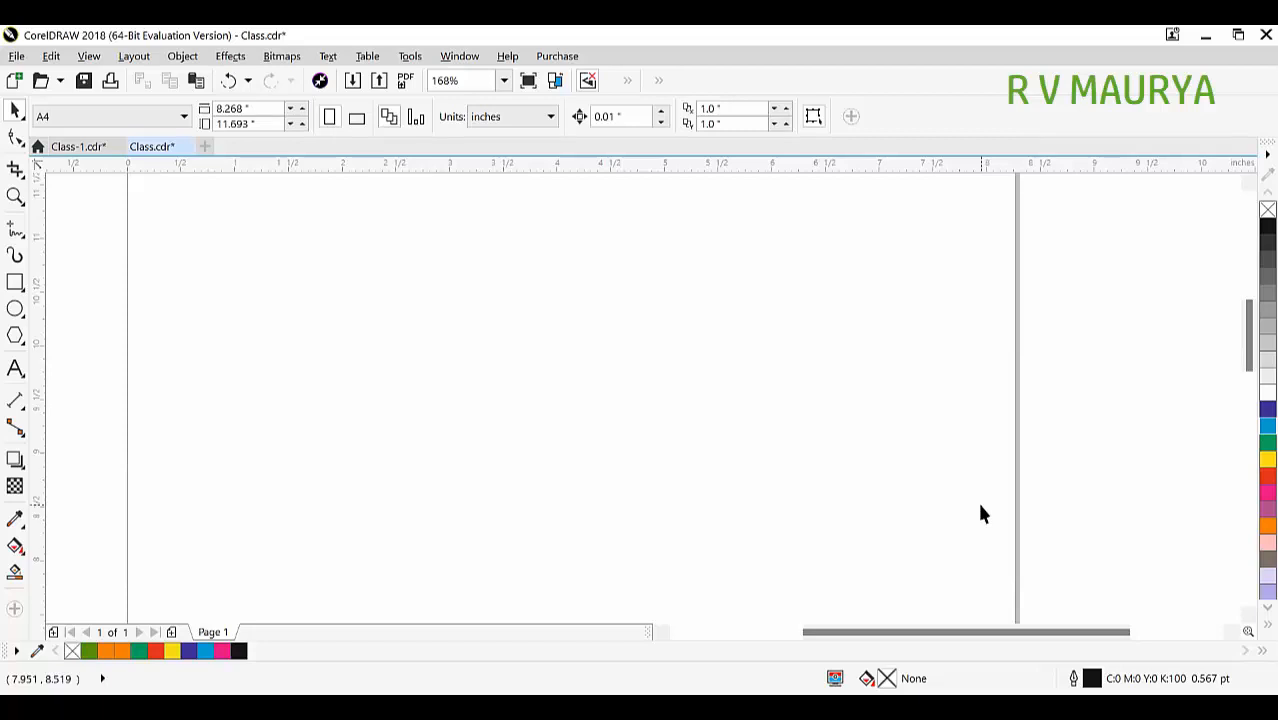
# Ungroup all objects in the flag artwork so the orange ribbon, green ribbon and wheel become separate.
pyautogui.scroll(-3, 585, 418)
pyautogui.press('z')
pyautogui.moveTo(291, 328); pyautogui.dragTo(665, 536)
pyautogui.moveTo(516, 362); pyautogui.dragTo(921, 613)
pyautogui.moveTo(428, 340); pyautogui.dragTo(865, 588)
pyautogui.press('space')
pyautogui.moveTo(619, 343); pyautogui.dragTo(689, 348)
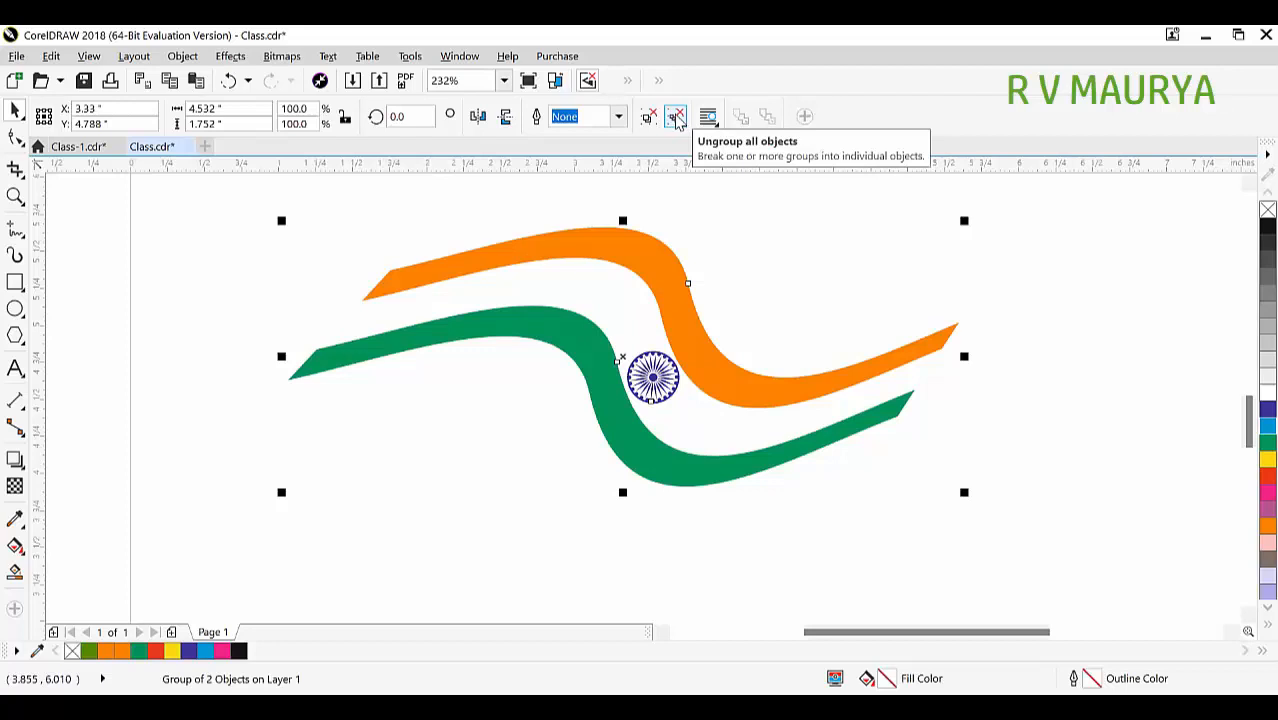
pyautogui.click(676, 118)
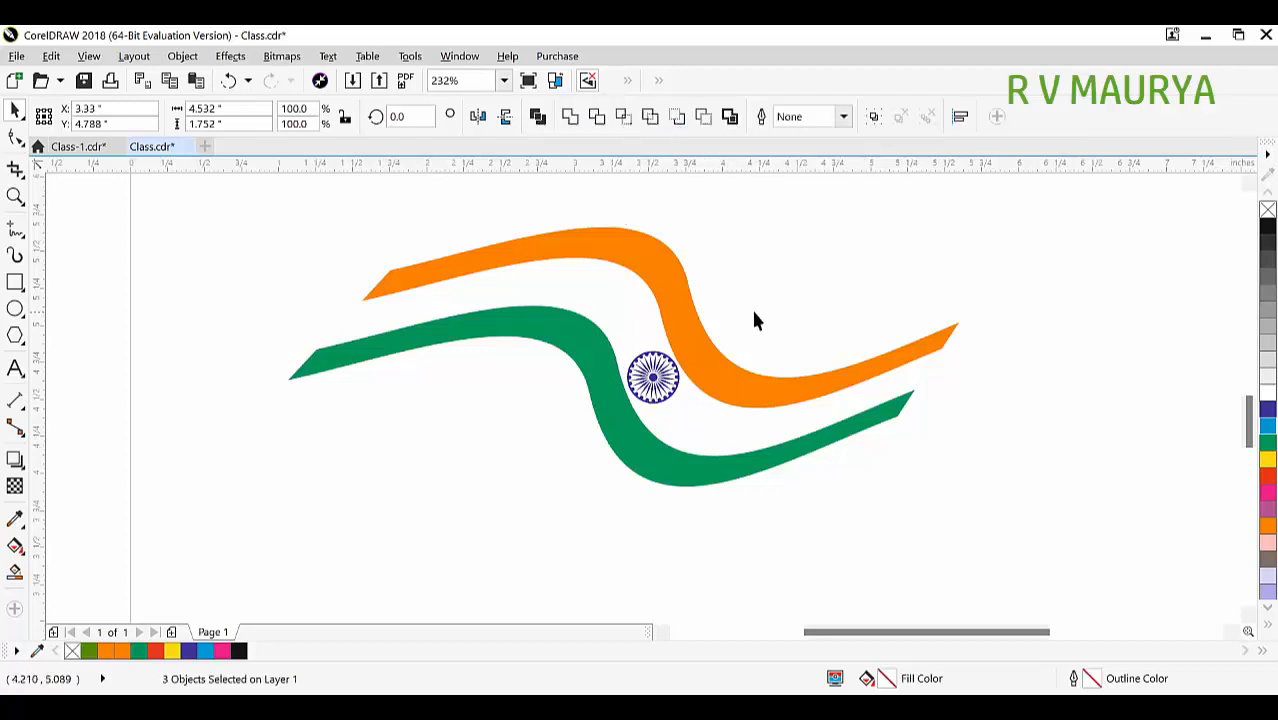
# Try moving the orange ribbon and the blue wheel independently, and revert the moves.
pyautogui.click(670, 288)
pyautogui.moveTo(670, 288); pyautogui.dragTo(740, 281)
pyautogui.hotkey('ctrl', 'z')
pyautogui.moveTo(656, 366); pyautogui.dragTo(460, 374)
pyautogui.press('Escape')
# Duplicate the blue wheel around the ribbons, adding two small copies and two enlarged copies about 1.03 inches wide.
pyautogui.moveTo(652, 376); pyautogui.dragTo(450, 403)
pyautogui.hotkey('ctrl', 'z')
pyautogui.rightClick(450, 403)
pyautogui.moveTo(454, 400); pyautogui.dragTo(850, 360)
pyautogui.rightClick(646, 497)
pyautogui.moveTo(729, 390); pyautogui.dragTo(611, 428)
pyautogui.moveTo(667, 388); pyautogui.dragTo(603, 452)
pyautogui.moveTo(530, 506); pyautogui.dragTo(313, 257)
pyautogui.rightClick(313, 257)
pyautogui.moveTo(661, 376); pyautogui.dragTo(805, 288)
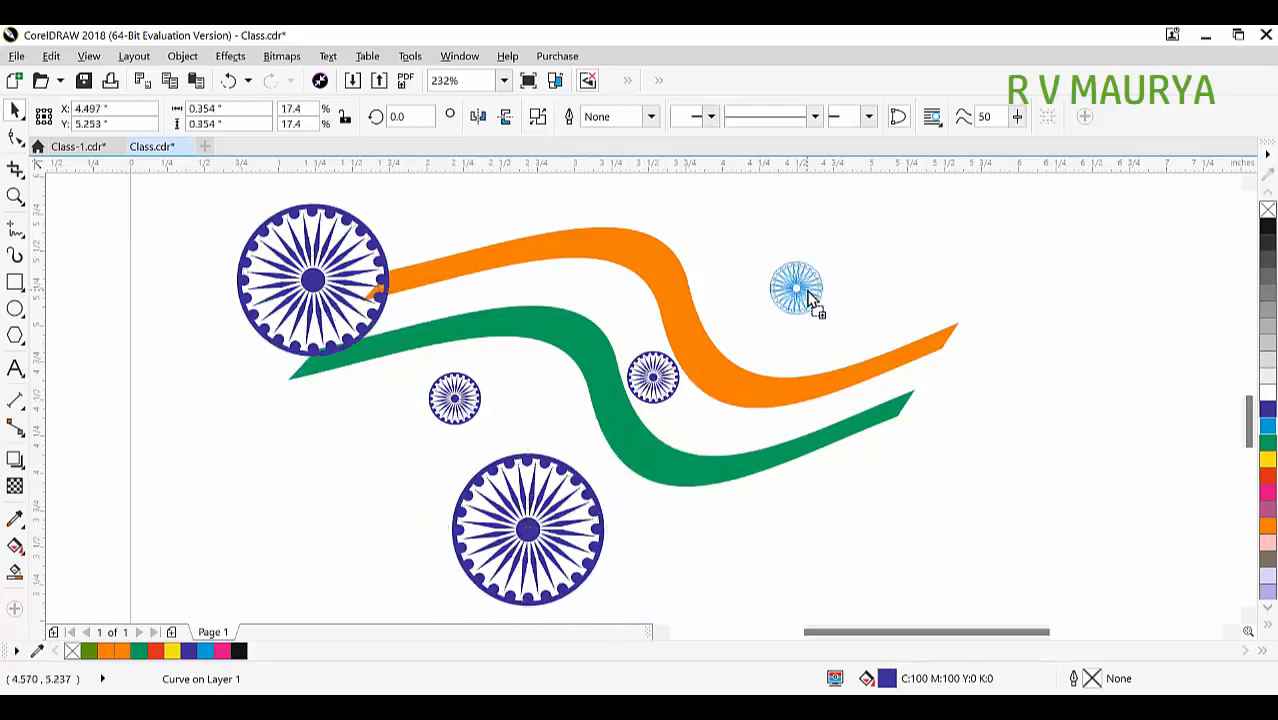
pyautogui.rightClick(805, 288)
# Group both ribbons and all five wheels into a single group.
pyautogui.scroll(-2, 609, 397)
pyautogui.press('z')
pyautogui.moveTo(446, 284); pyautogui.dragTo(771, 483)
pyautogui.moveTo(930, 556); pyautogui.dragTo(280, 171)
pyautogui.moveTo(379, 228); pyautogui.dragTo(930, 568)
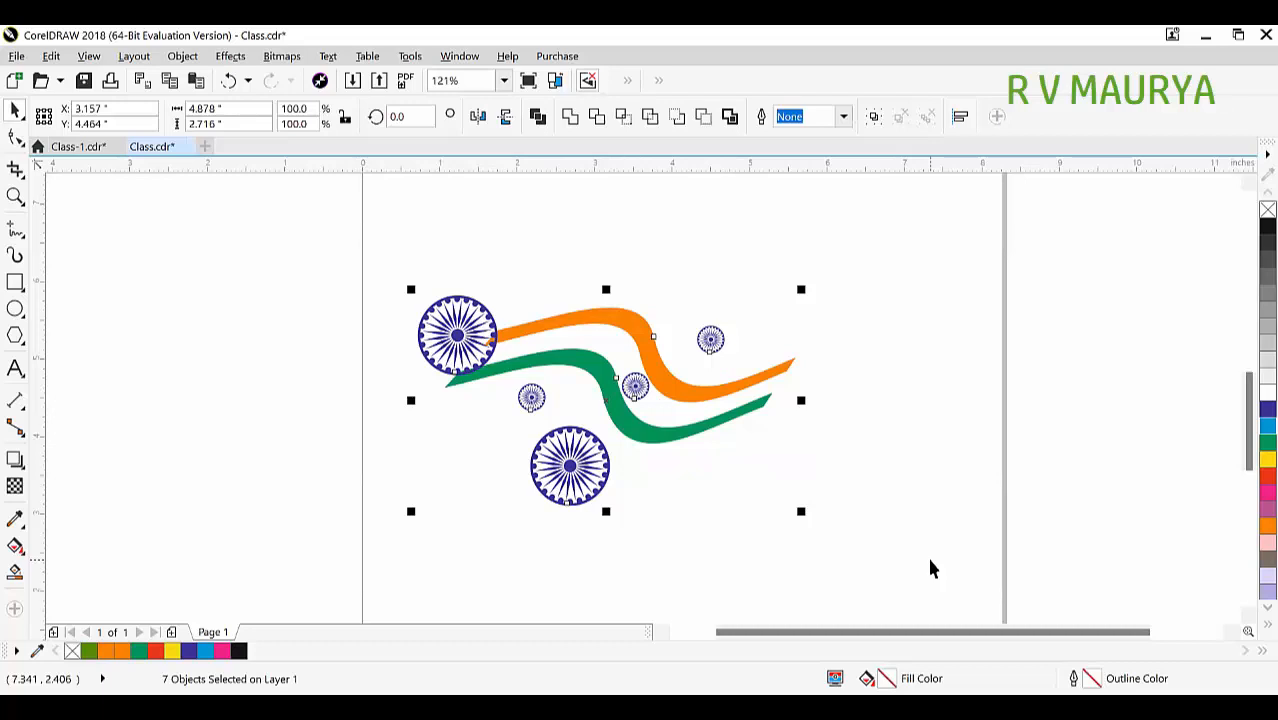
pyautogui.click(871, 117)
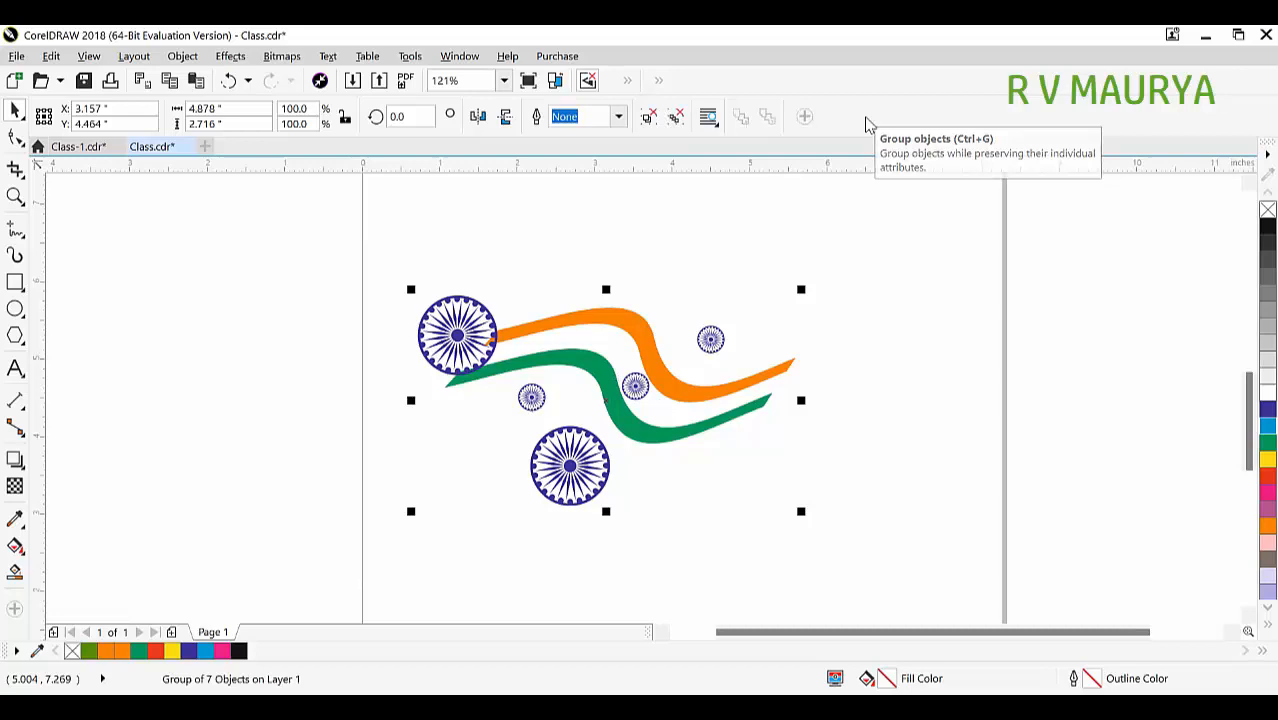
# Set up two copies of the grouped artwork, one to the upper right of the other, and group them together.
pyautogui.moveTo(636, 323); pyautogui.dragTo(822, 280)
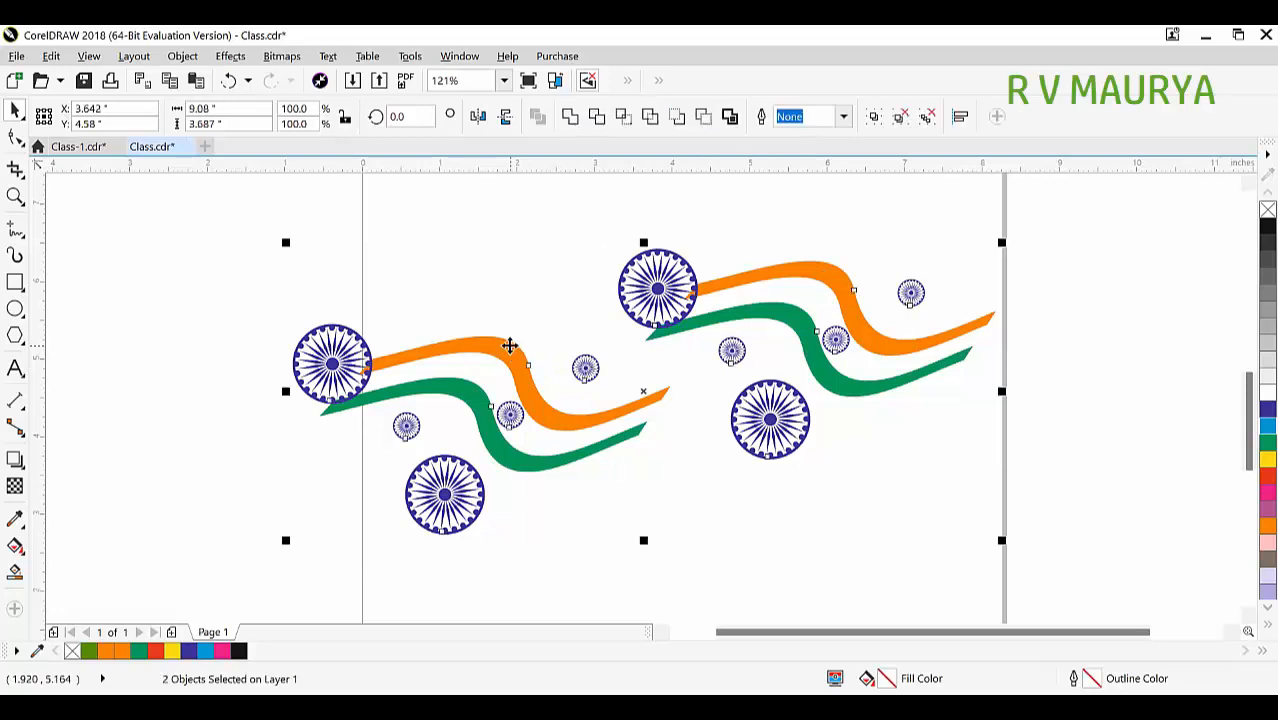
pyautogui.hotkey('ctrl', 'g')
pyautogui.click(542, 257)
pyautogui.click(650, 277)
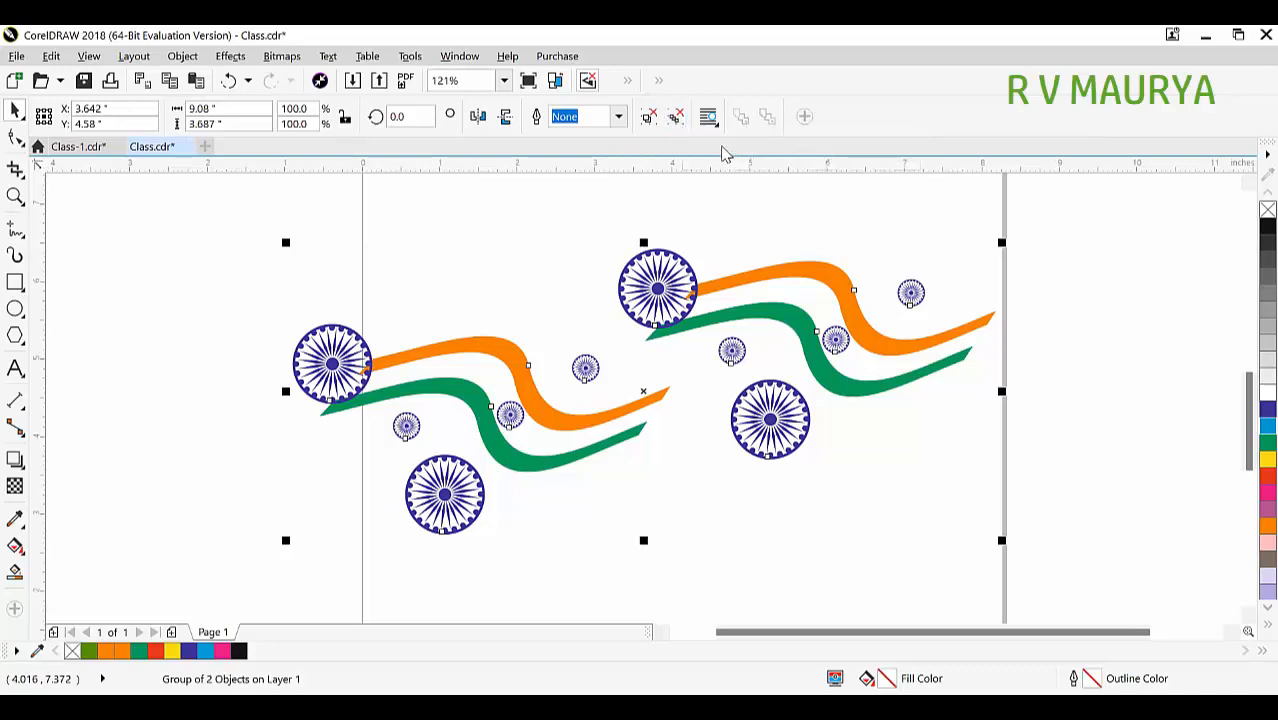
# Ungroup the outer group by one level and reposition the two artwork groups independently.
pyautogui.click(647, 118)
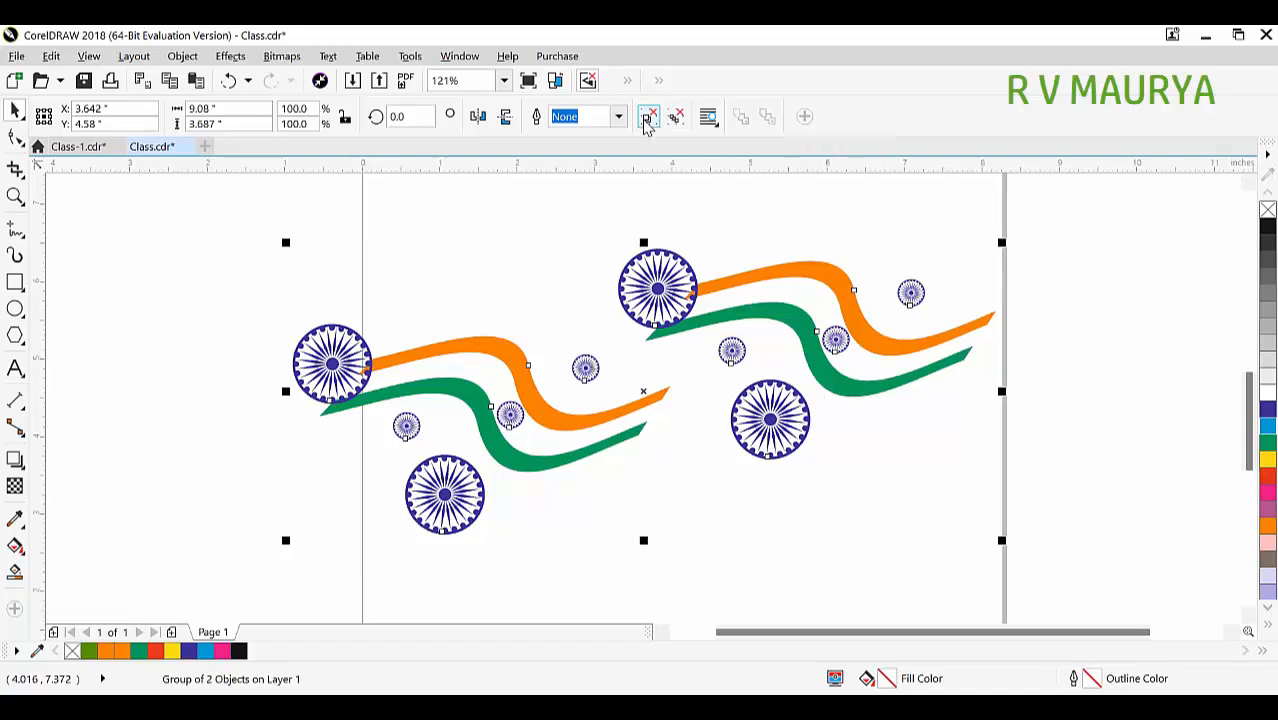
pyautogui.click(620, 236)
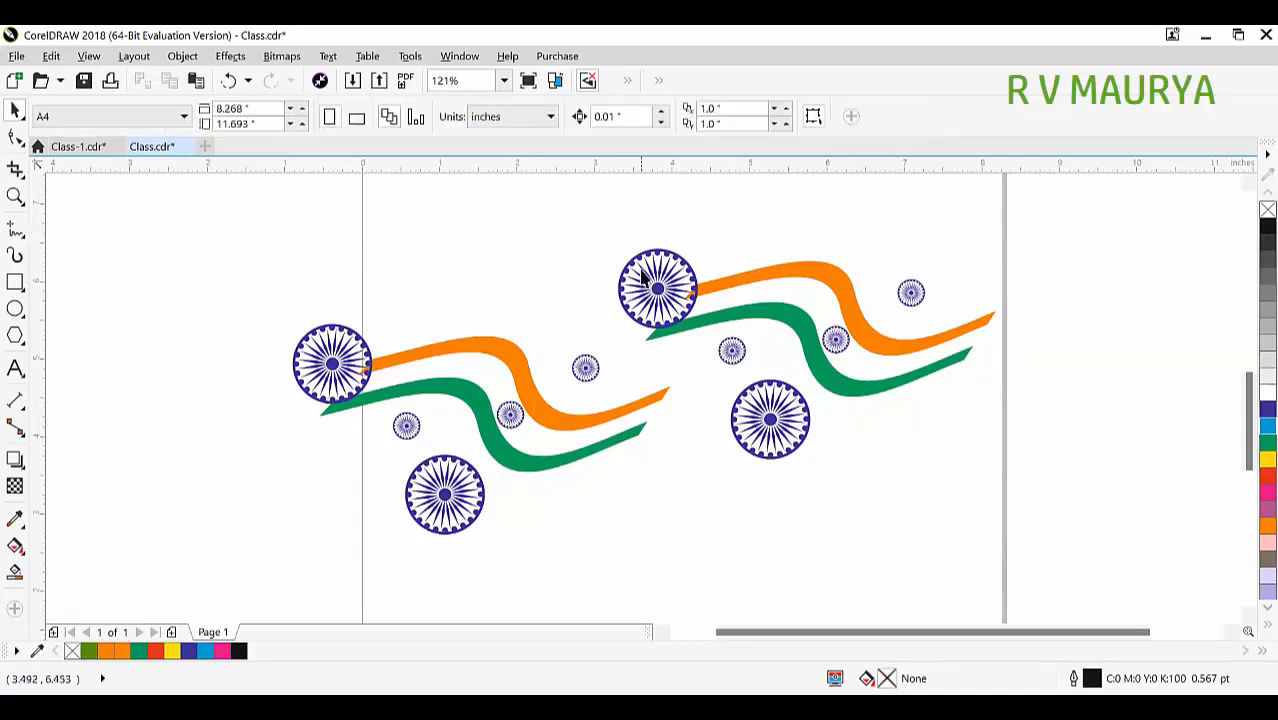
pyautogui.moveTo(650, 272); pyautogui.dragTo(768, 264)
pyautogui.moveTo(502, 357); pyautogui.dragTo(408, 331)
pyautogui.hotkey('ctrl', 'z')
pyautogui.moveTo(741, 296); pyautogui.dragTo(657, 297)
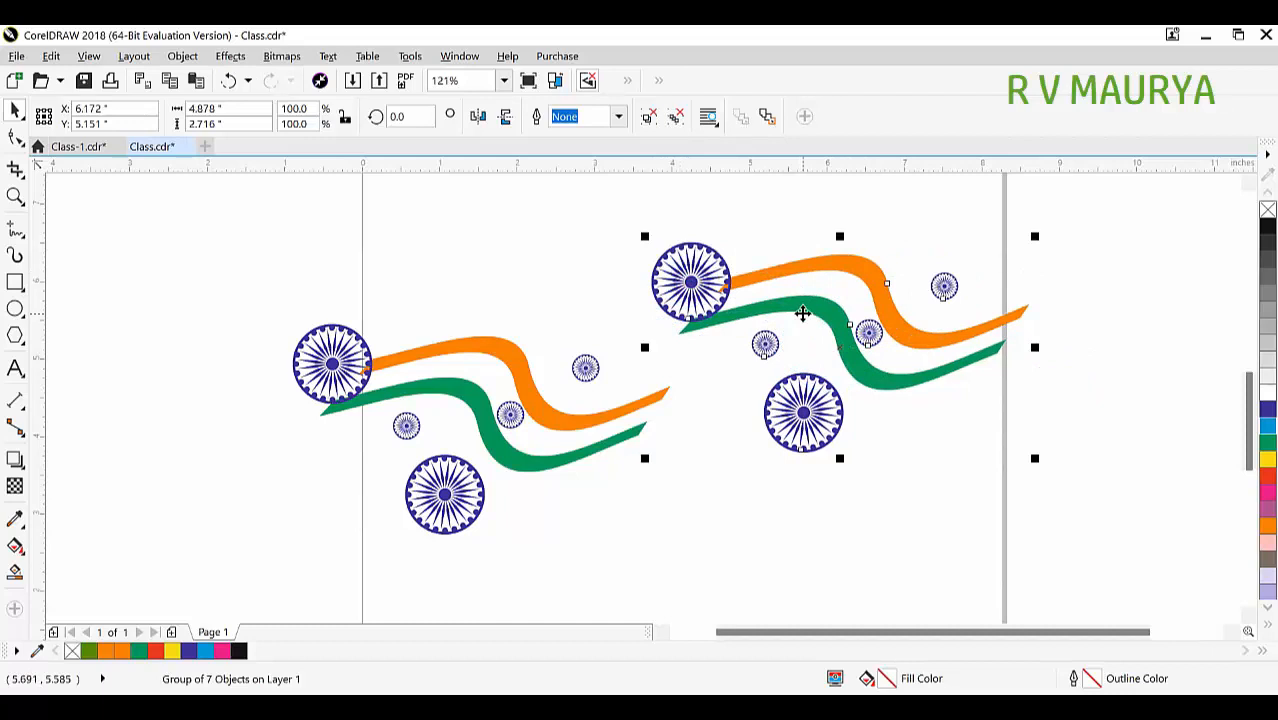
pyautogui.moveTo(706, 299); pyautogui.dragTo(774, 289)
pyautogui.moveTo(508, 362); pyautogui.dragTo(592, 352)
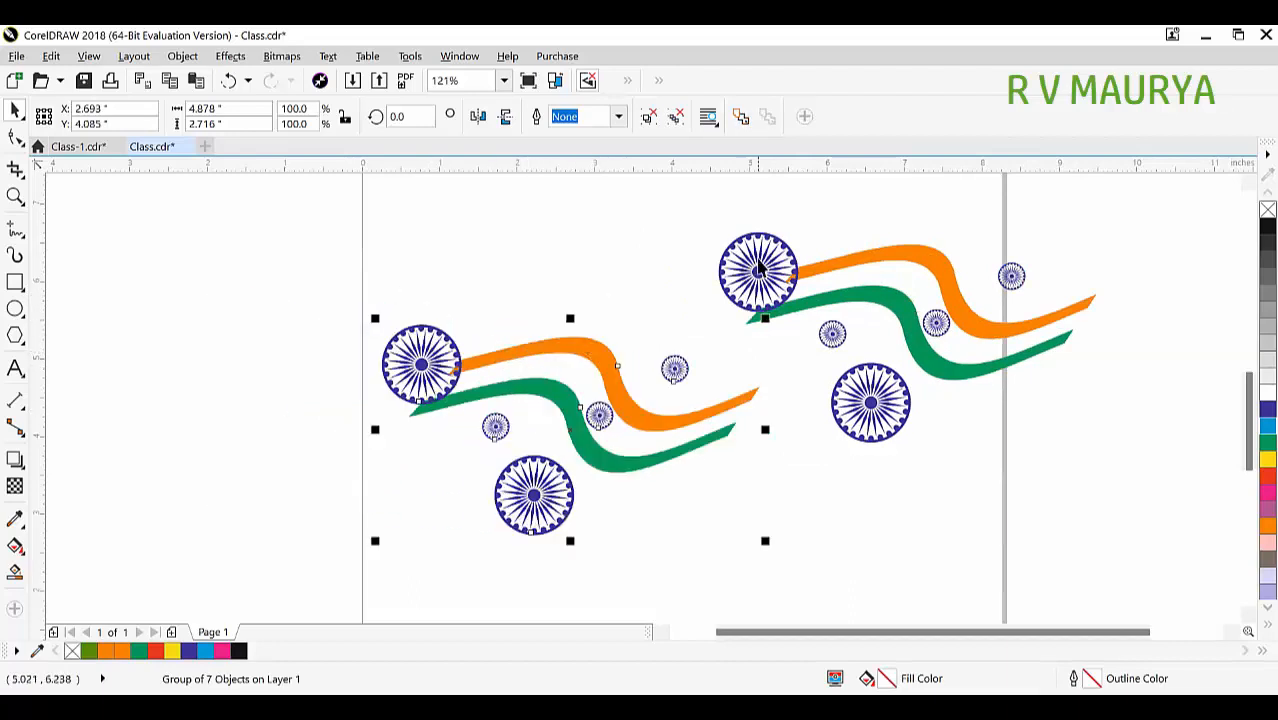
pyautogui.moveTo(756, 258); pyautogui.dragTo(731, 262)
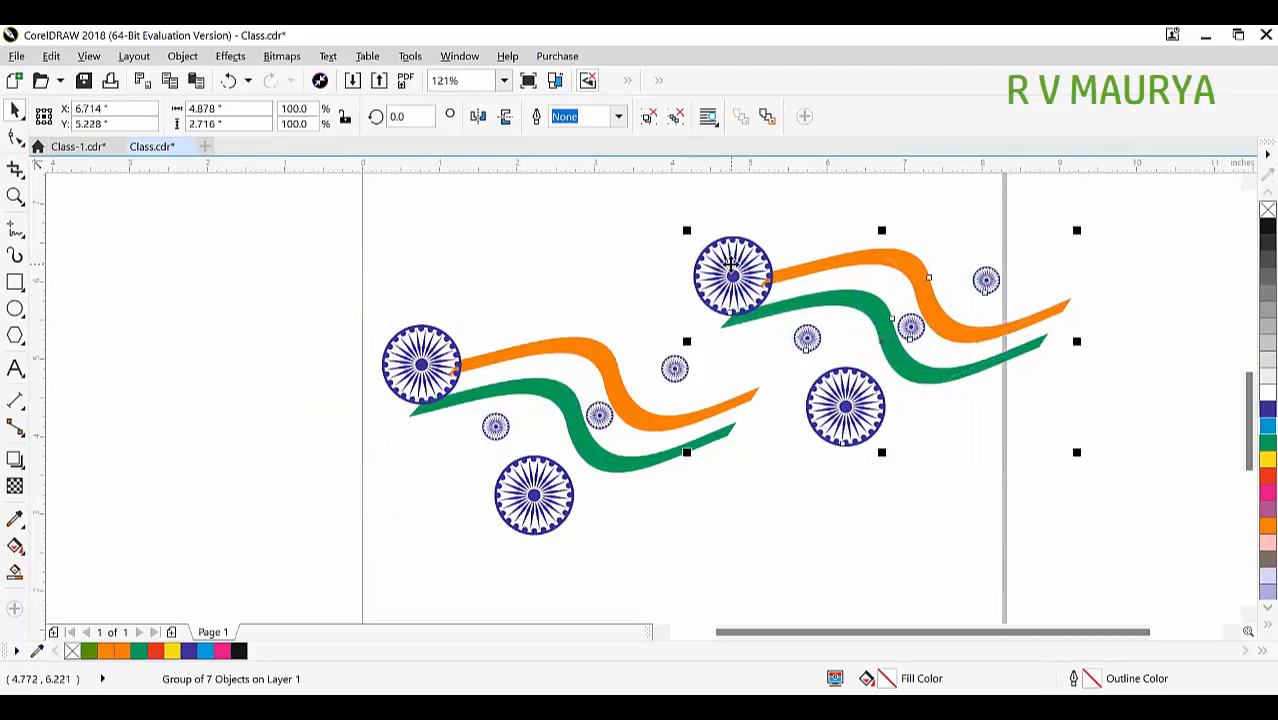
# Ungroup both artwork groups completely into individual objects.
pyautogui.click(1000, 552)
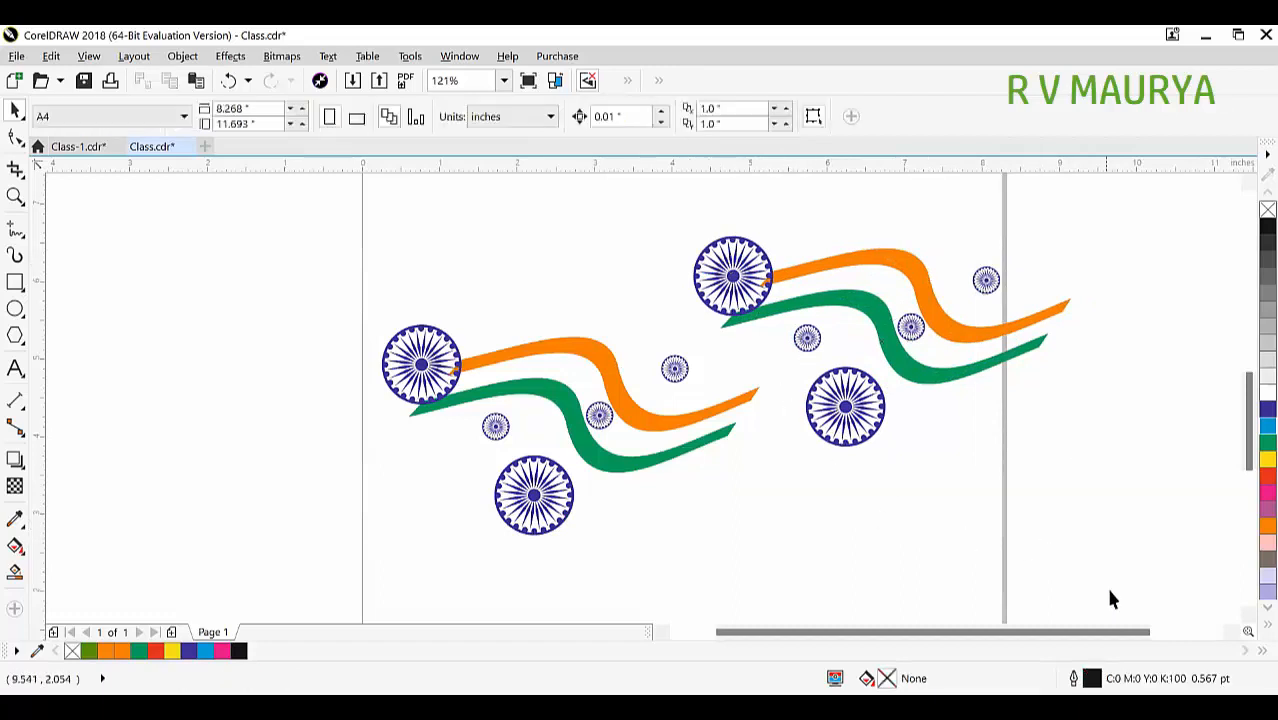
pyautogui.moveTo(1127, 586); pyautogui.dragTo(290, 219)
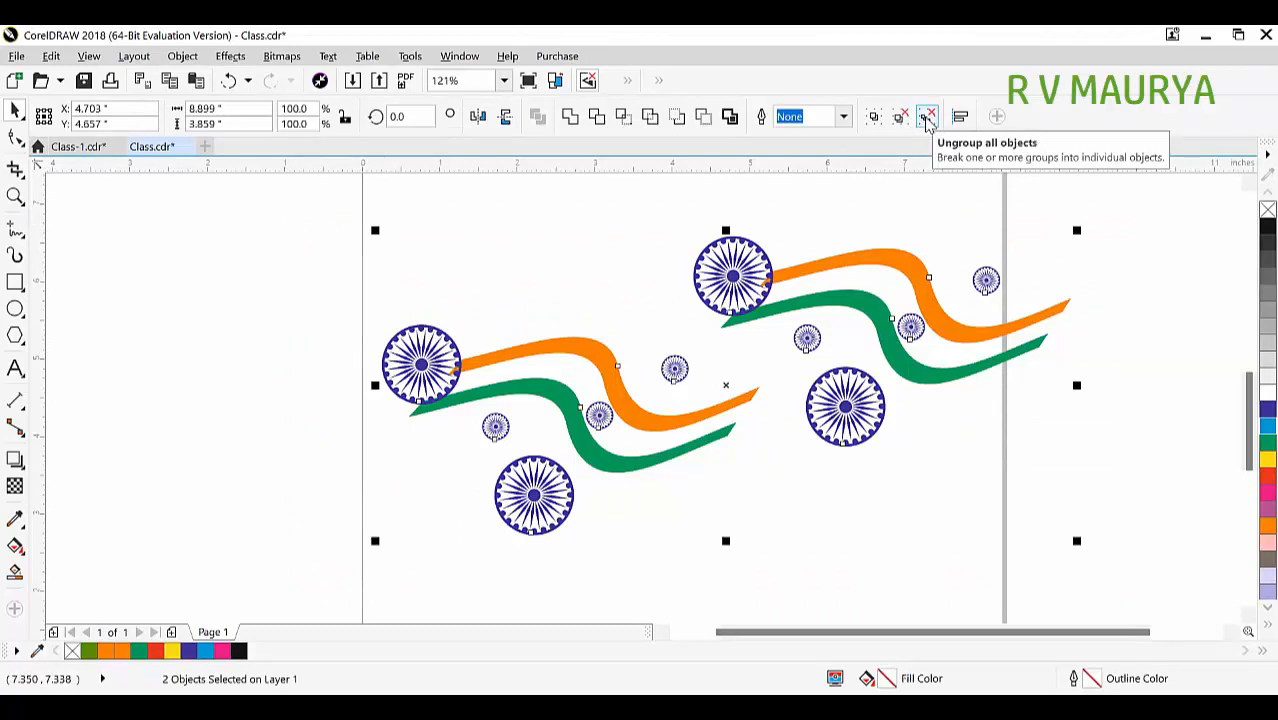
pyautogui.click(927, 118)
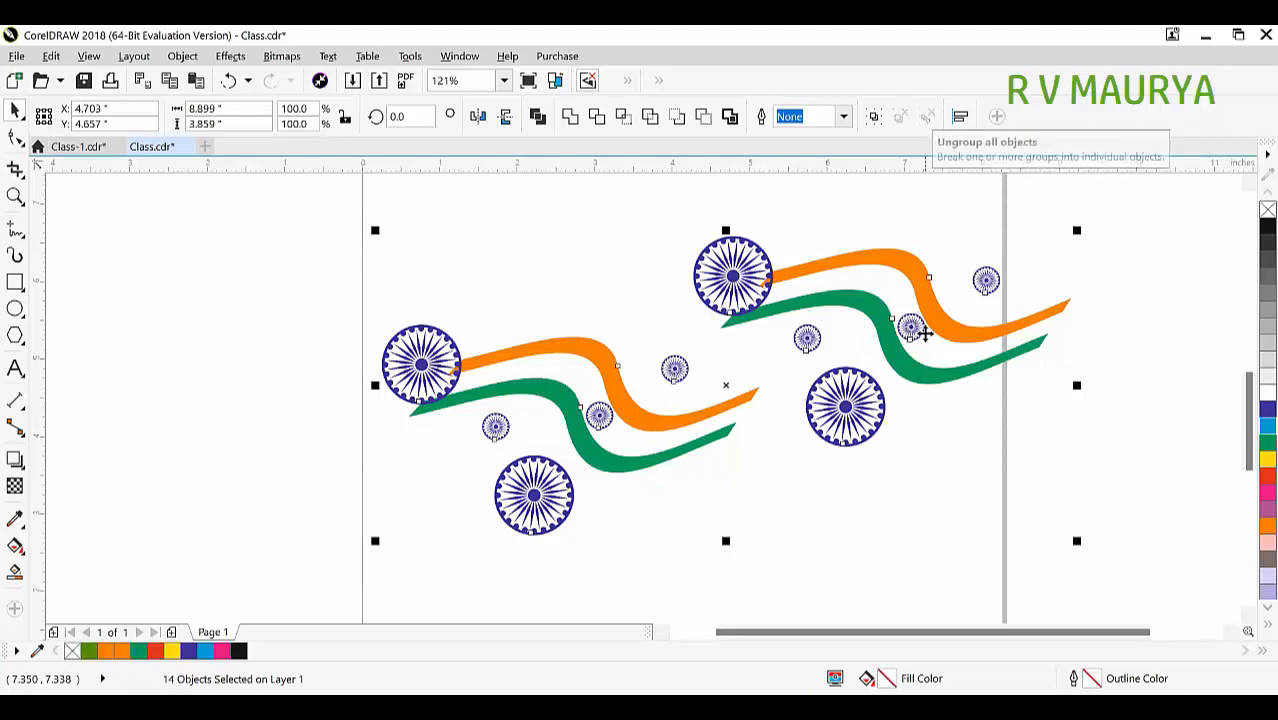
# Move individual ribbons and wheels to new positions on the page, bringing an orange and a green ribbon together.
pyautogui.click(976, 298)
pyautogui.moveTo(979, 288); pyautogui.dragTo(1005, 265)
pyautogui.moveTo(914, 328); pyautogui.dragTo(893, 284)
pyautogui.moveTo(745, 398); pyautogui.dragTo(798, 354)
pyautogui.moveTo(698, 455); pyautogui.dragTo(738, 488)
pyautogui.moveTo(845, 408); pyautogui.dragTo(779, 425)
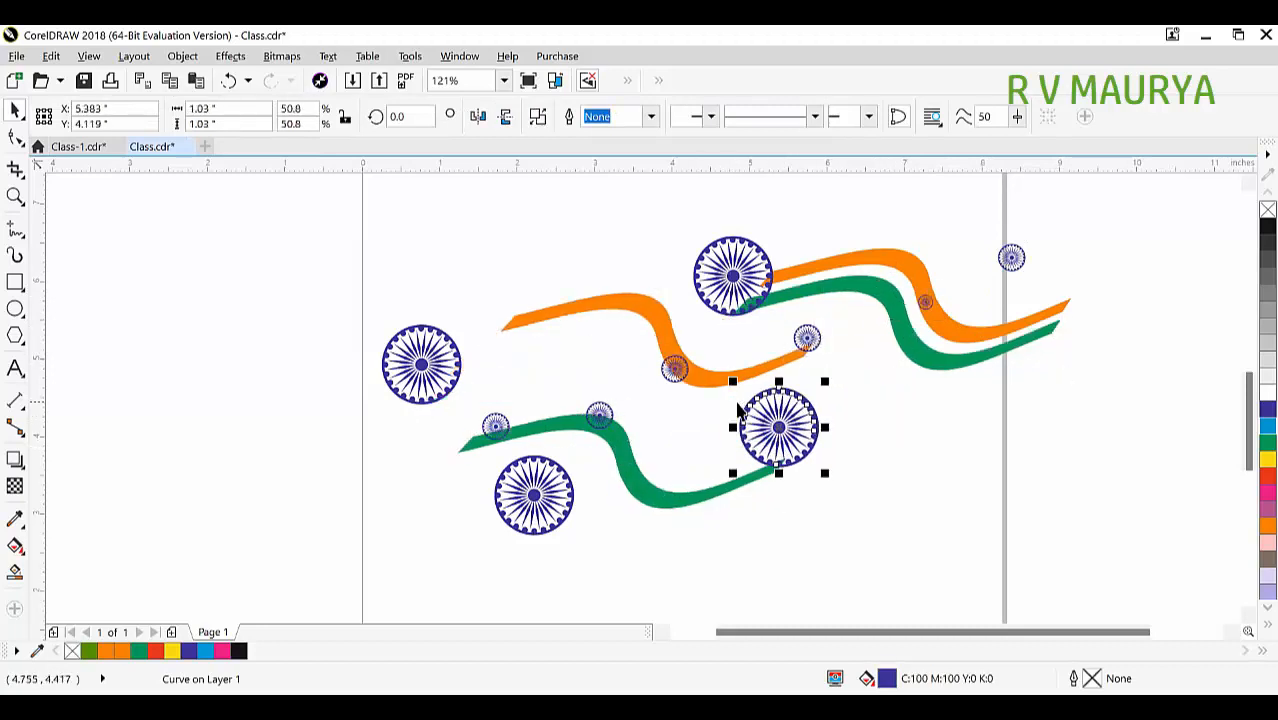
pyautogui.scroll(4, 780, 420)
pyautogui.scroll(-3, 803, 418)
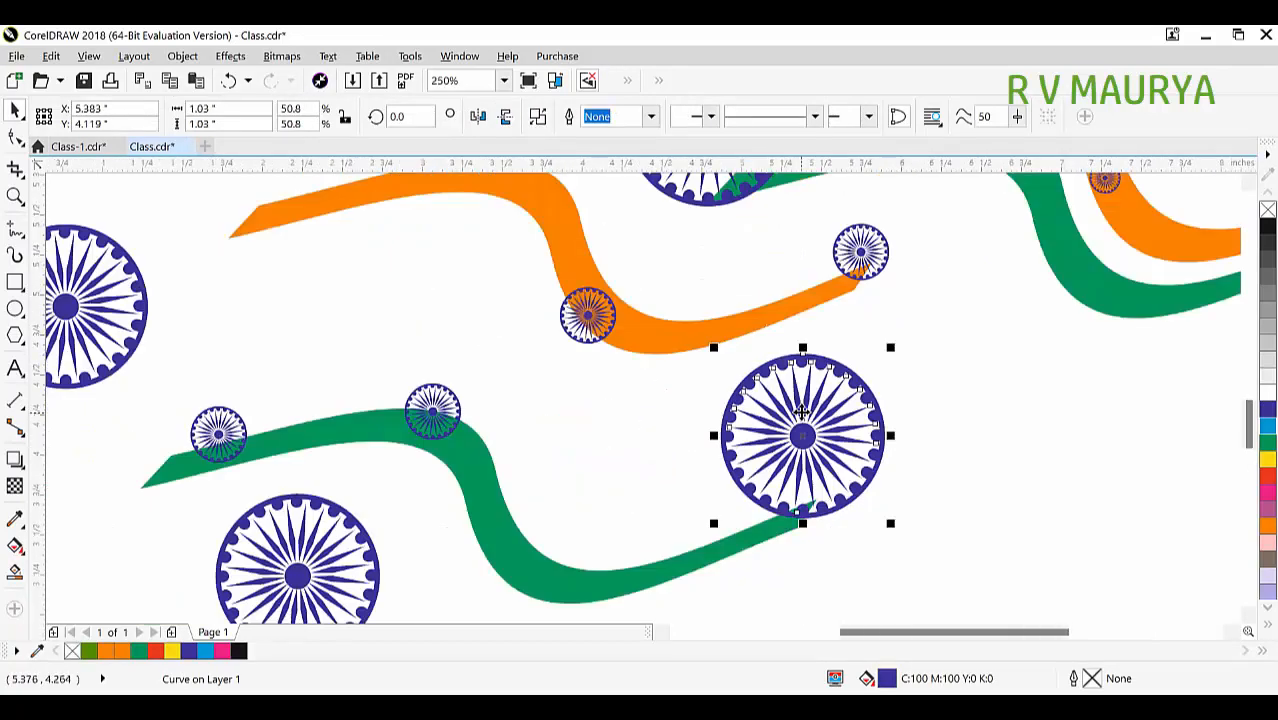
pyautogui.scroll(-3, 790, 350)
pyautogui.moveTo(781, 350); pyautogui.dragTo(789, 314)
pyautogui.moveTo(625, 394); pyautogui.dragTo(648, 351)
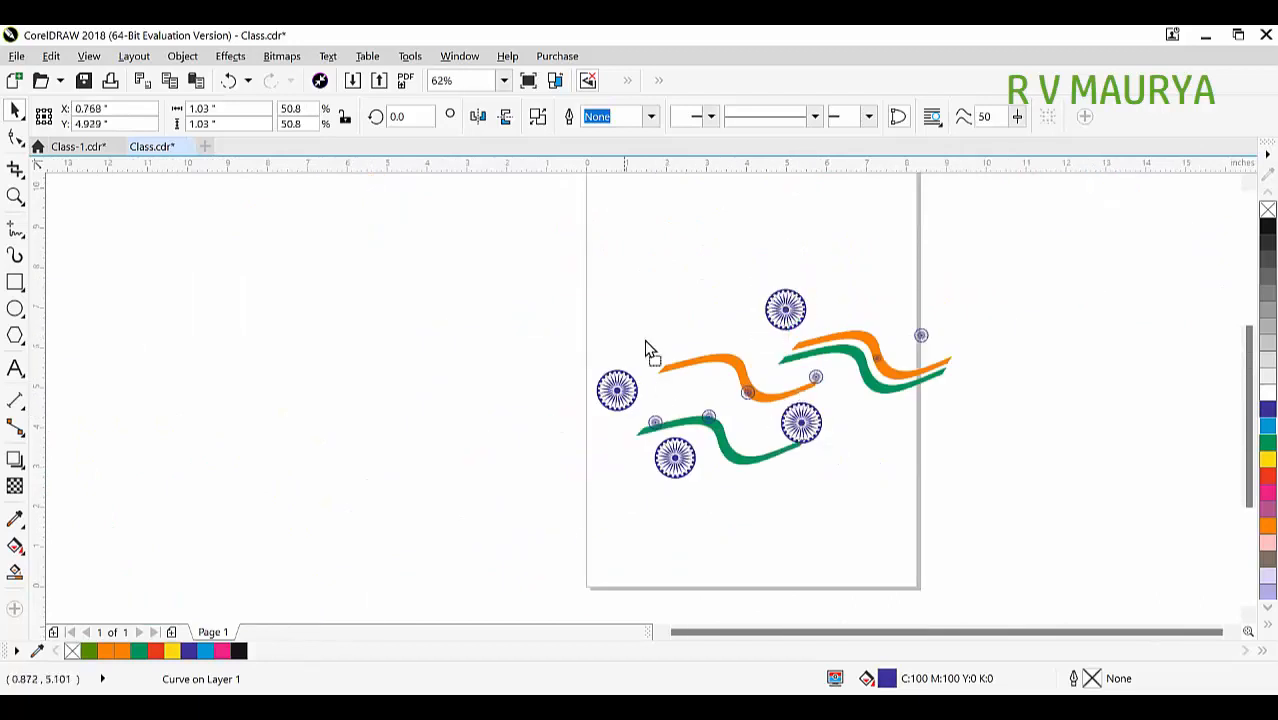
pyautogui.moveTo(733, 365); pyautogui.dragTo(775, 350)
pyautogui.moveTo(853, 340); pyautogui.dragTo(770, 357)
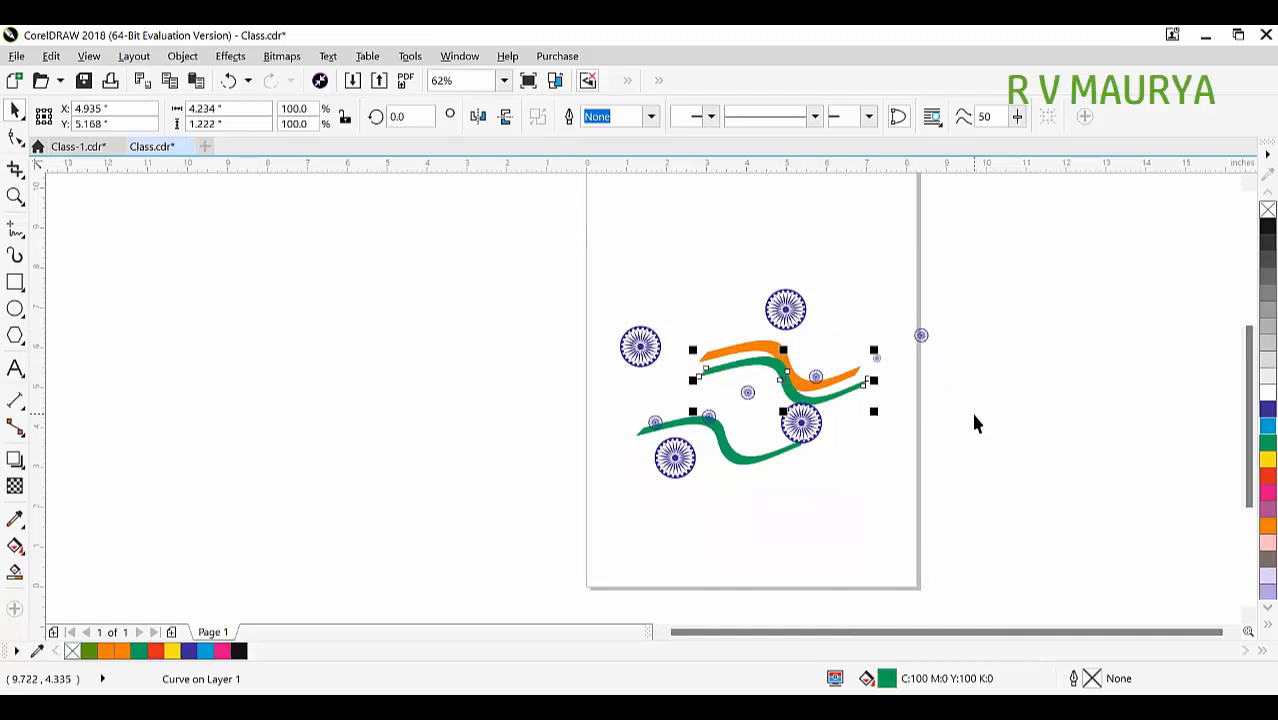
# Delete all the ribbons and wheels to clear the page.
pyautogui.moveTo(545, 223); pyautogui.dragTo(1050, 541)
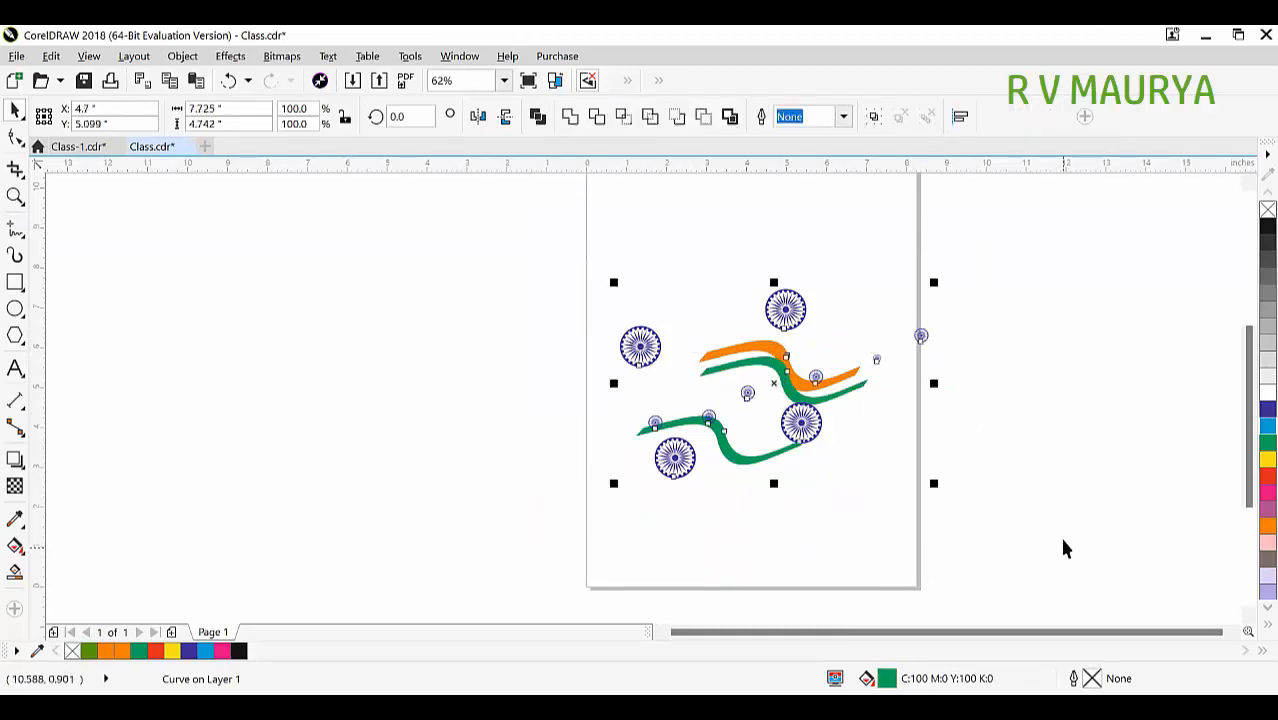
pyautogui.press('Delete')
pyautogui.hotkey('ctrl', 'z')
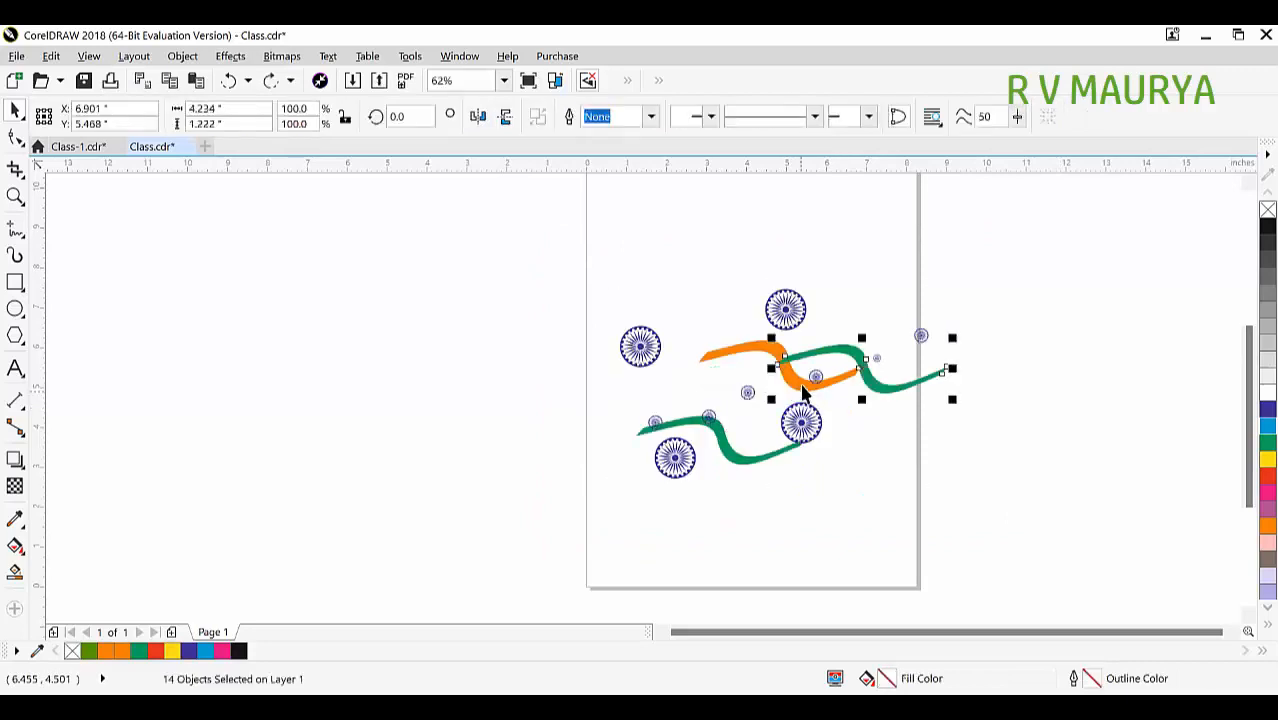
pyautogui.moveTo(1055, 214); pyautogui.dragTo(468, 573)
pyautogui.press('Delete')
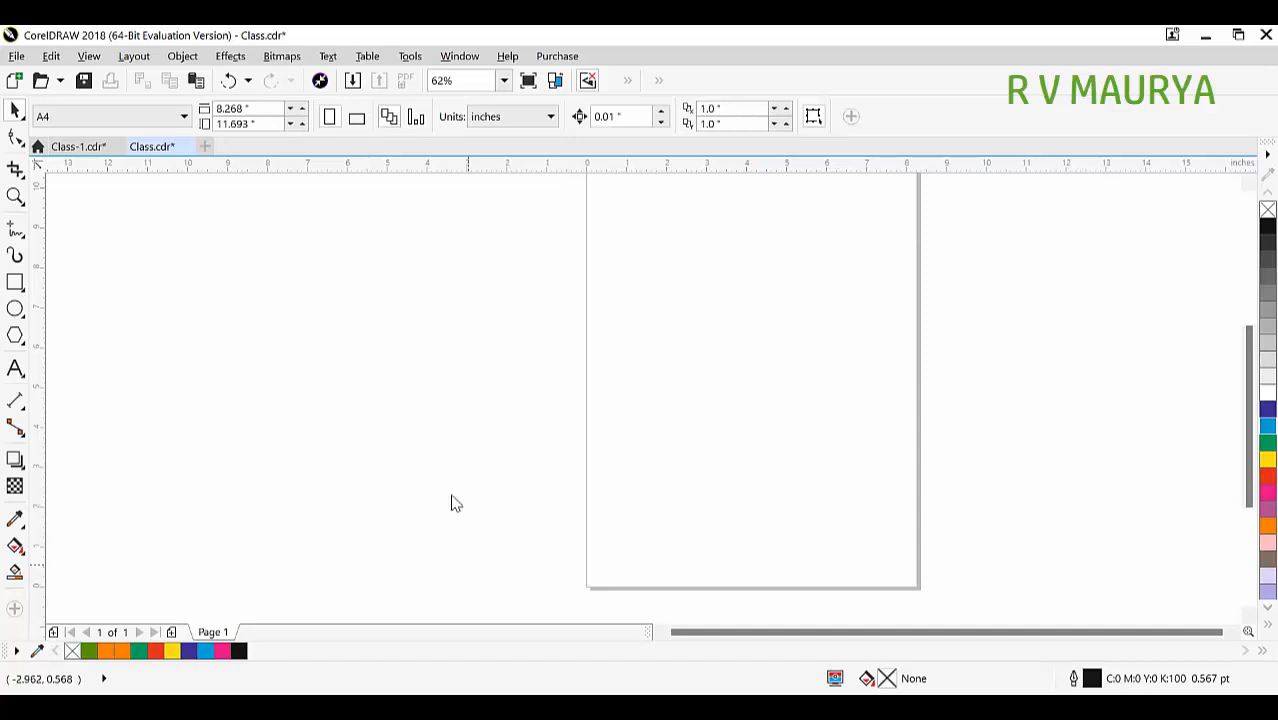
# Import the rv image from the Desktop and place it on the page.
pyautogui.hotkey('ctrl', 'i')
pyautogui.click(648, 278)
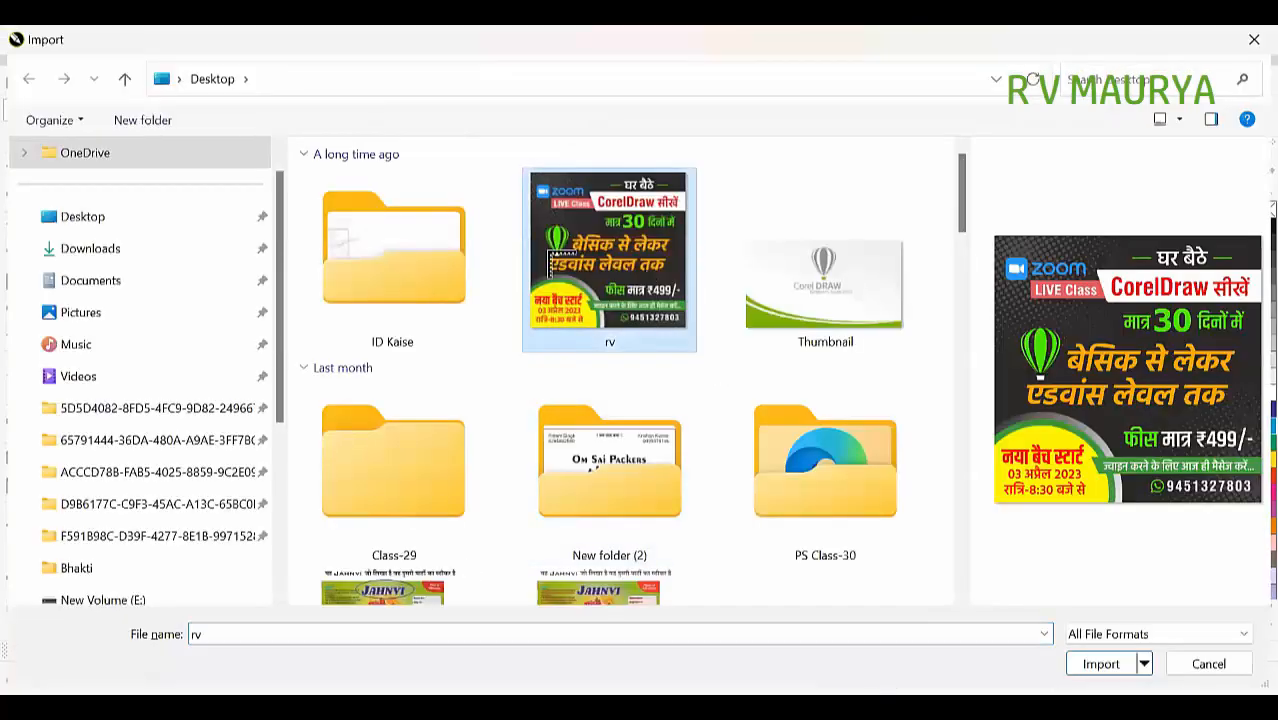
pyautogui.press('Return')
pyautogui.press('Return')
pyautogui.press('space')
pyautogui.click(889, 411)
pyautogui.click(779, 343)
pyautogui.press('space')
pyautogui.moveTo(510, 238); pyautogui.dragTo(1053, 463)
pyautogui.press('space')
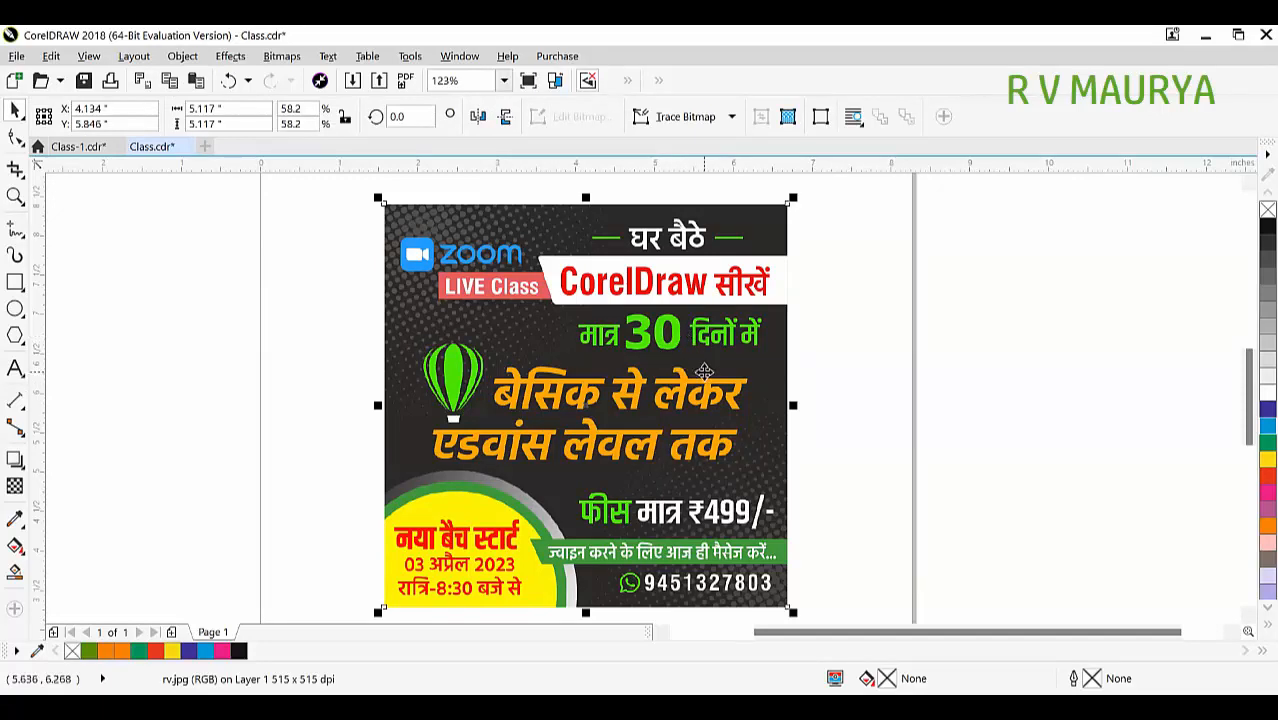
# Scale the imported poster down to about 2.96 inches square and place a duplicate to its left.
pyautogui.moveTo(718, 368); pyautogui.dragTo(763, 368)
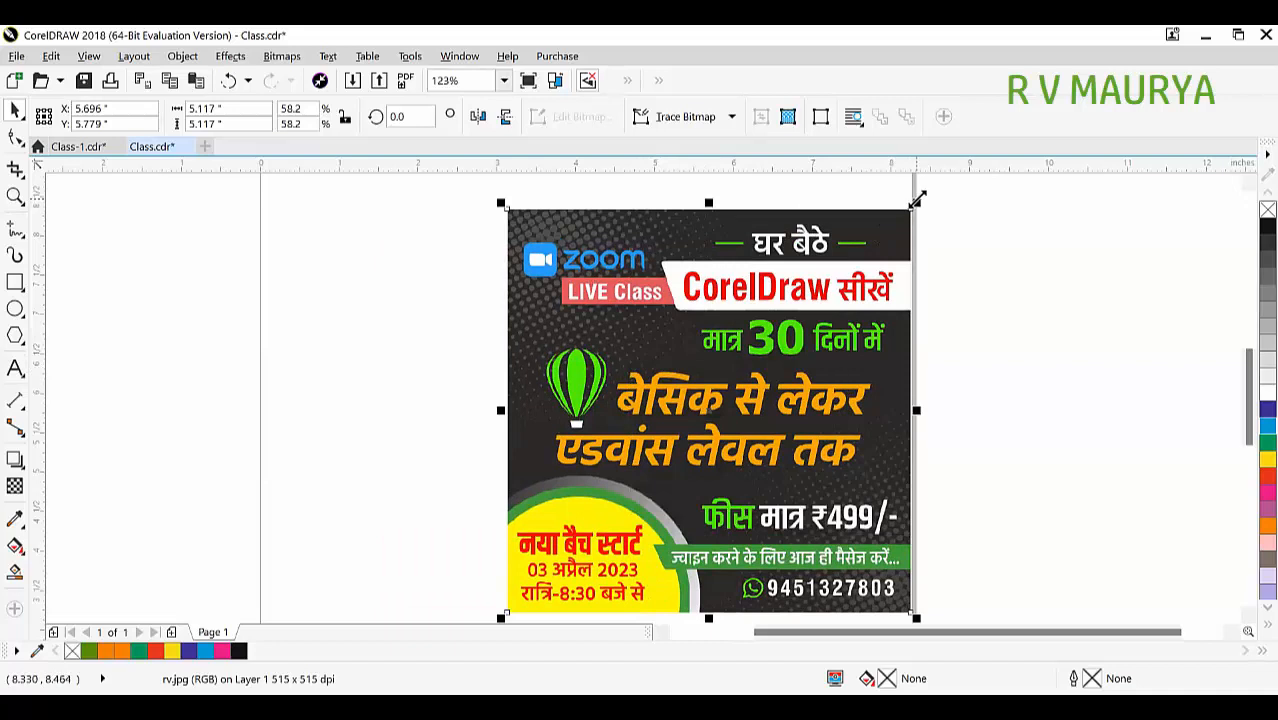
pyautogui.moveTo(917, 203); pyautogui.dragTo(747, 373)
pyautogui.moveTo(696, 446); pyautogui.dragTo(545, 337)
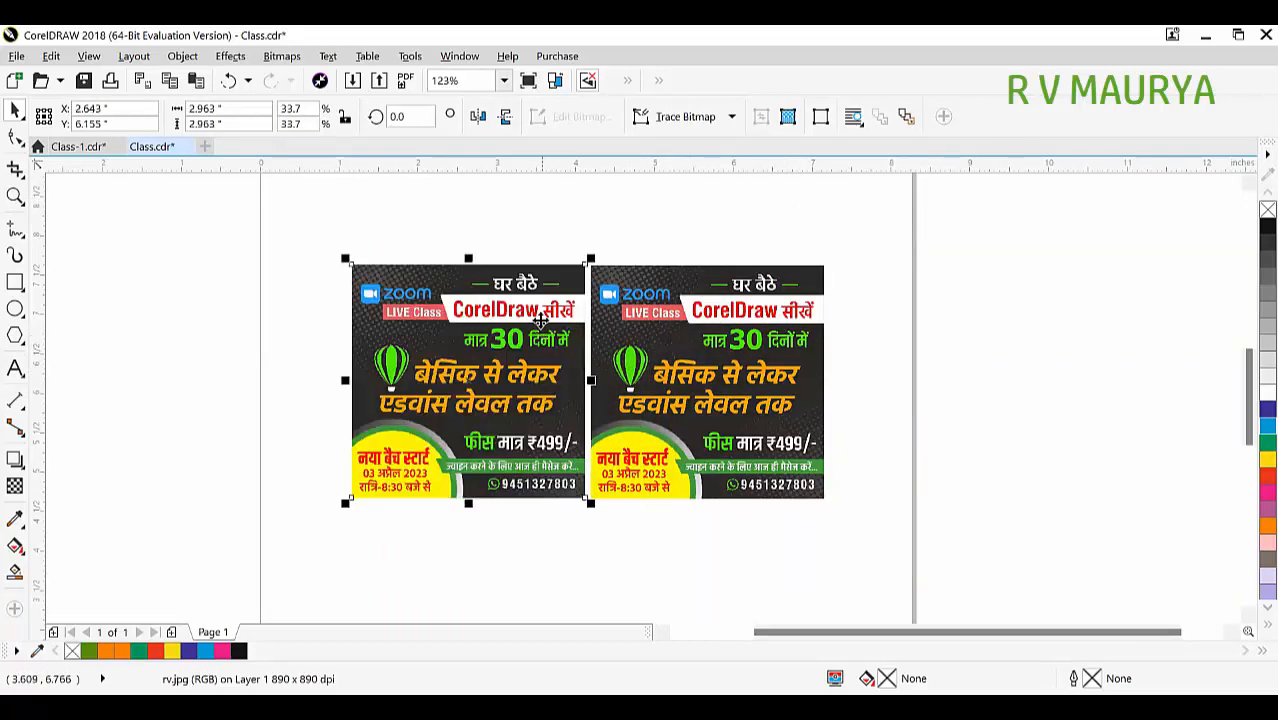
# Mirror the left poster horizontally, mirror it vertically, and reverse the horizontal mirroring.
pyautogui.click(477, 117)
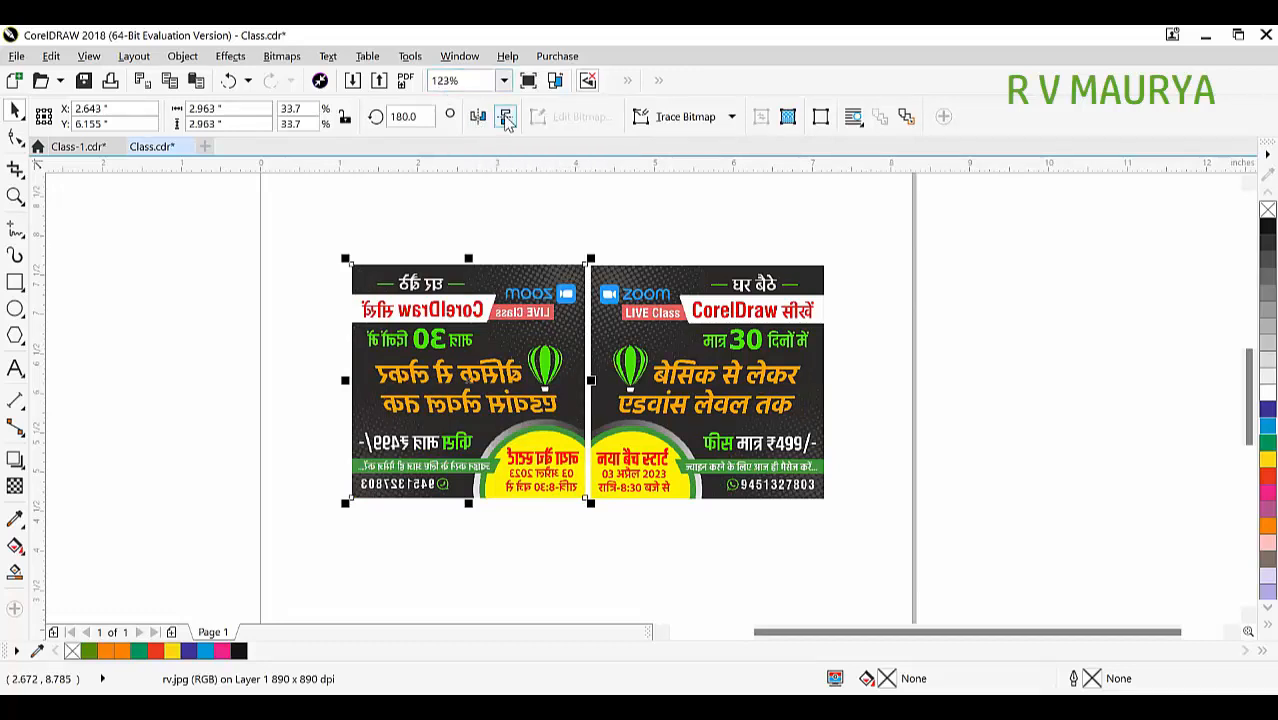
pyautogui.click(506, 117)
pyautogui.click(477, 117)
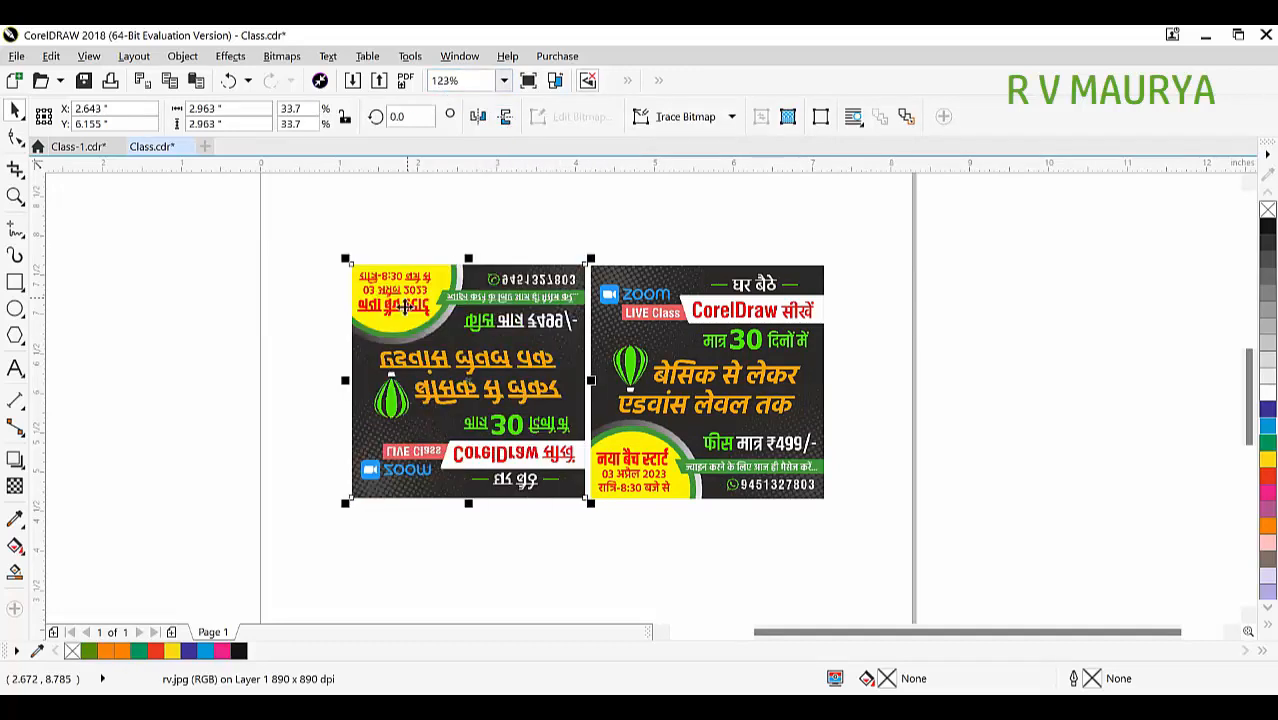
# Replace the mirrored poster with an unmirrored copy to the left of the original.
pyautogui.press('Delete')
pyautogui.hotkey('ctrl', 'z')
pyautogui.moveTo(471, 362); pyautogui.dragTo(427, 364)
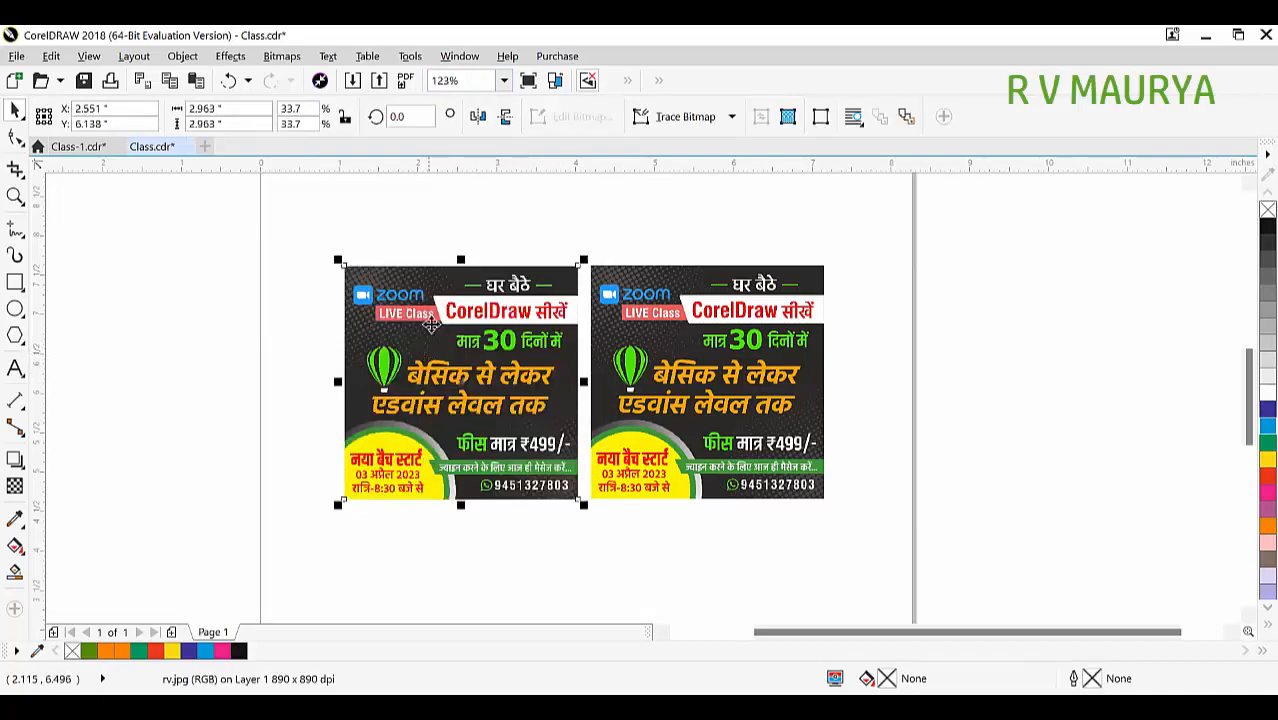
# Mirror the left poster vertically, mirror it horizontally, and reverse the vertical mirroring.
pyautogui.click(506, 118)
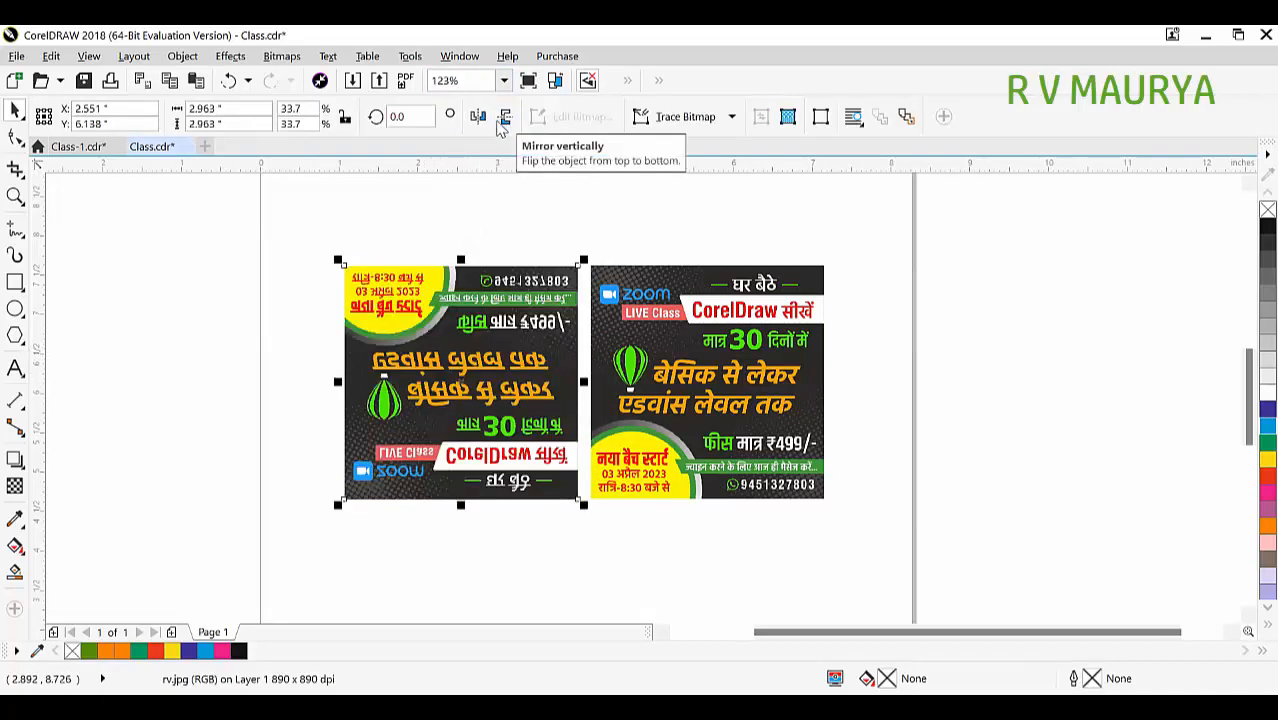
pyautogui.click(479, 118)
pyautogui.click(506, 118)
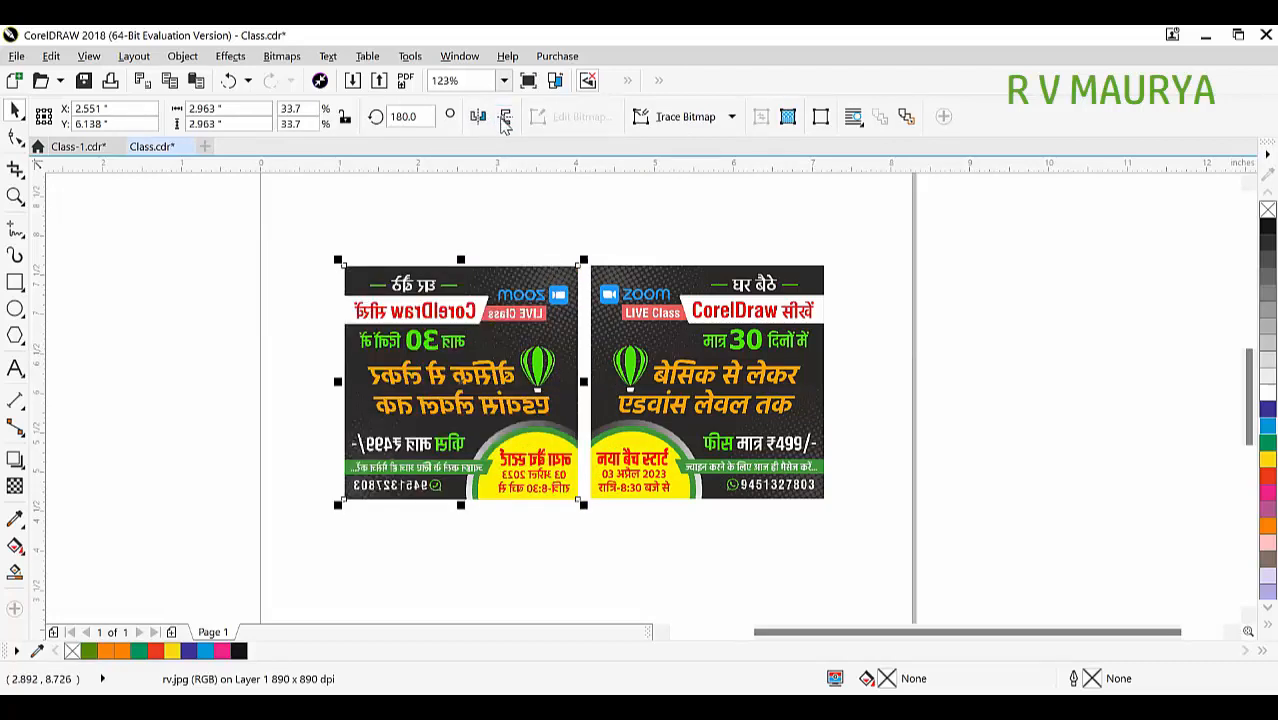
# Delete both posters from the page.
pyautogui.hotkey('ctrl', 'a')
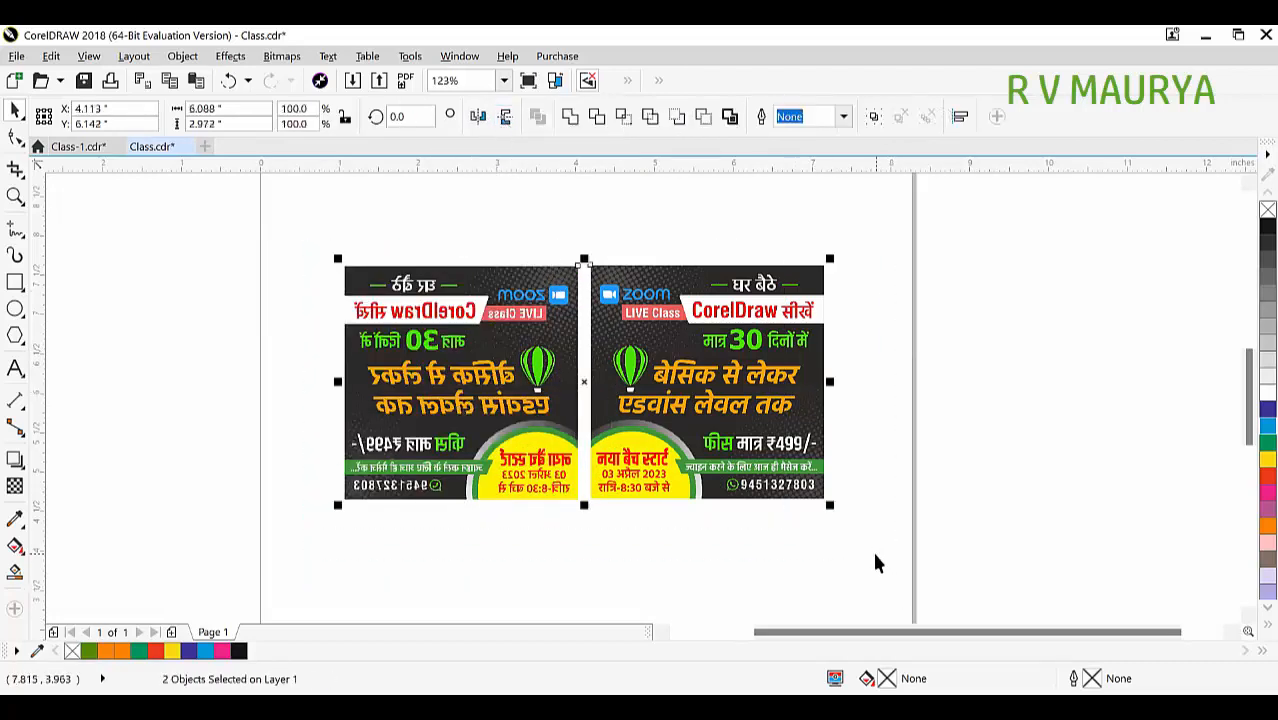
pyautogui.press('Delete')
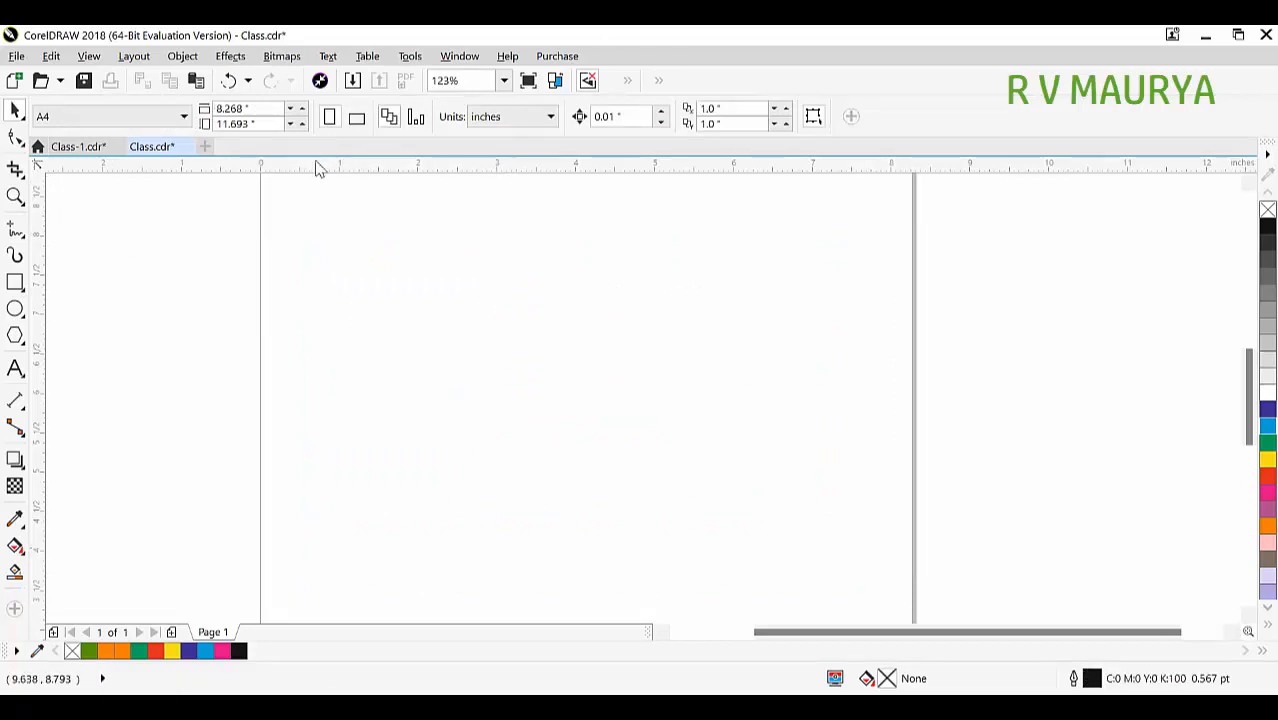
# Draw a rectangle about 3.6 × 2.2 inches on the page and convert it to curves.
pyautogui.click(14, 136)
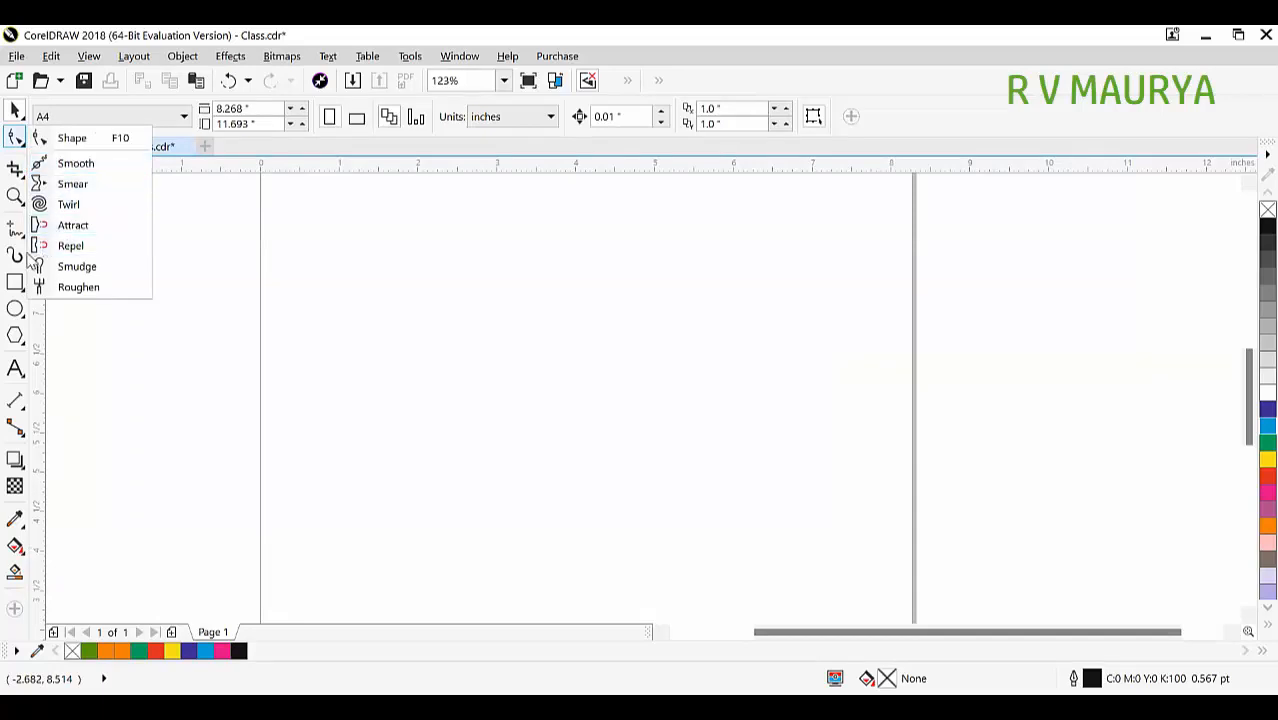
pyautogui.click(15, 284)
pyautogui.moveTo(425, 285); pyautogui.dragTo(710, 460)
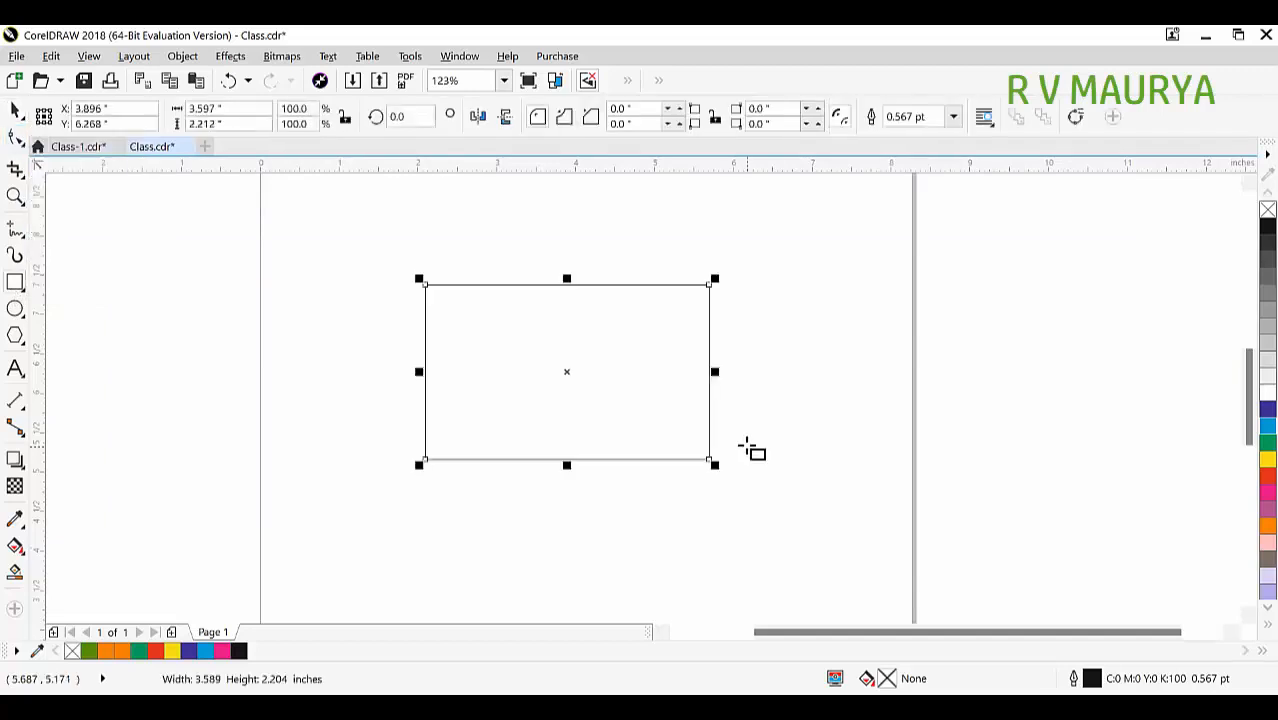
pyautogui.hotkey('ctrl', 'q')
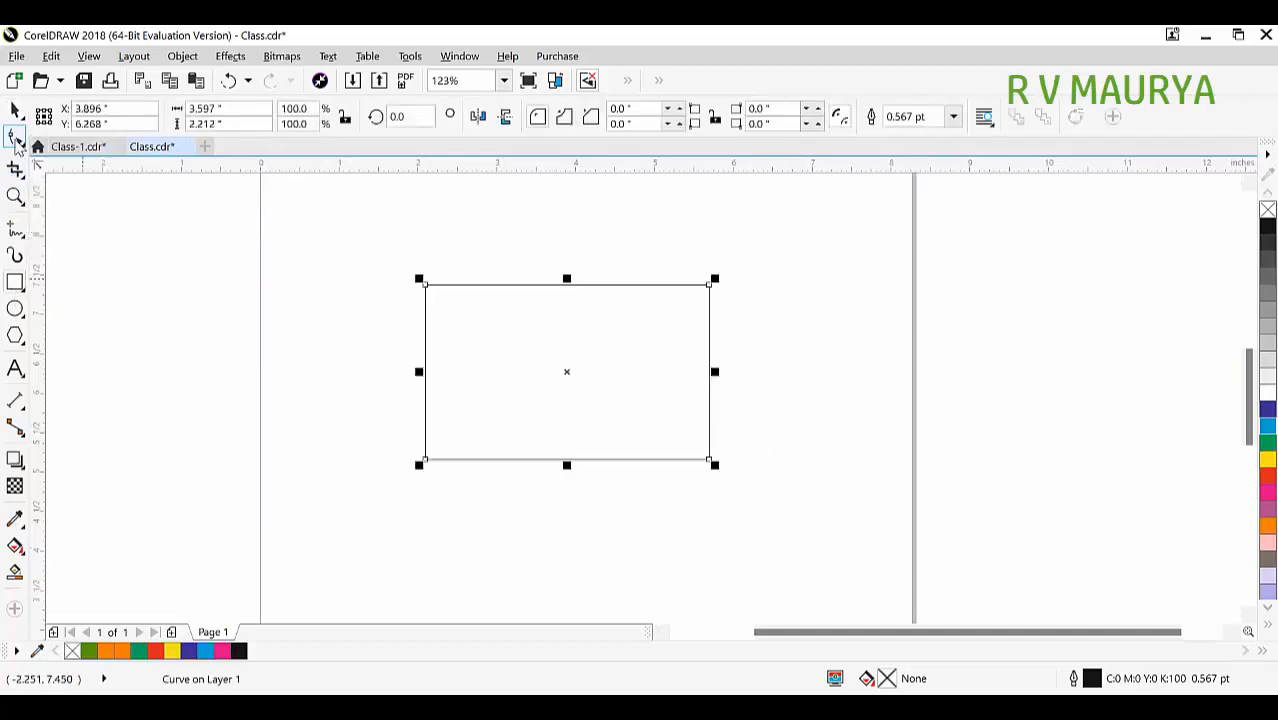
# Add a node at the middle of the rectangle's upper edge and pull it down into a V-shaped notch.
pyautogui.click(15, 140)
pyautogui.moveTo(419, 243); pyautogui.dragTo(779, 493)
pyautogui.press('space')
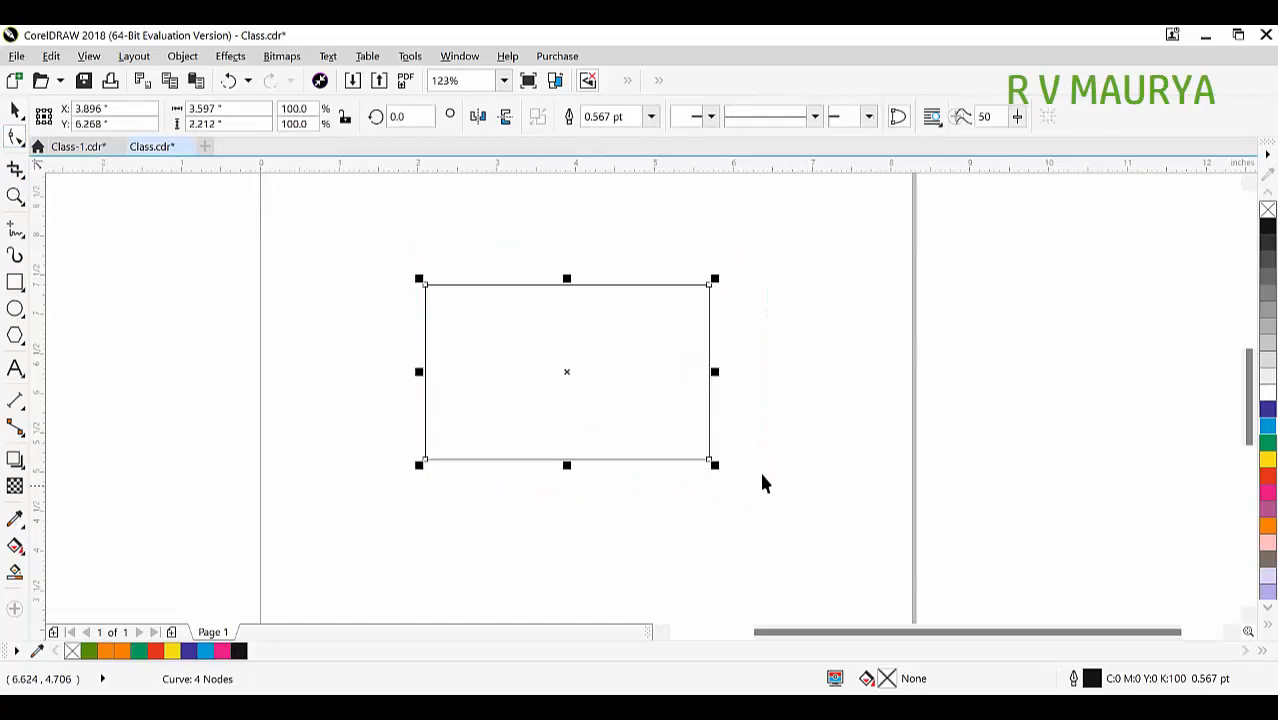
pyautogui.scroll(4, 430, 281)
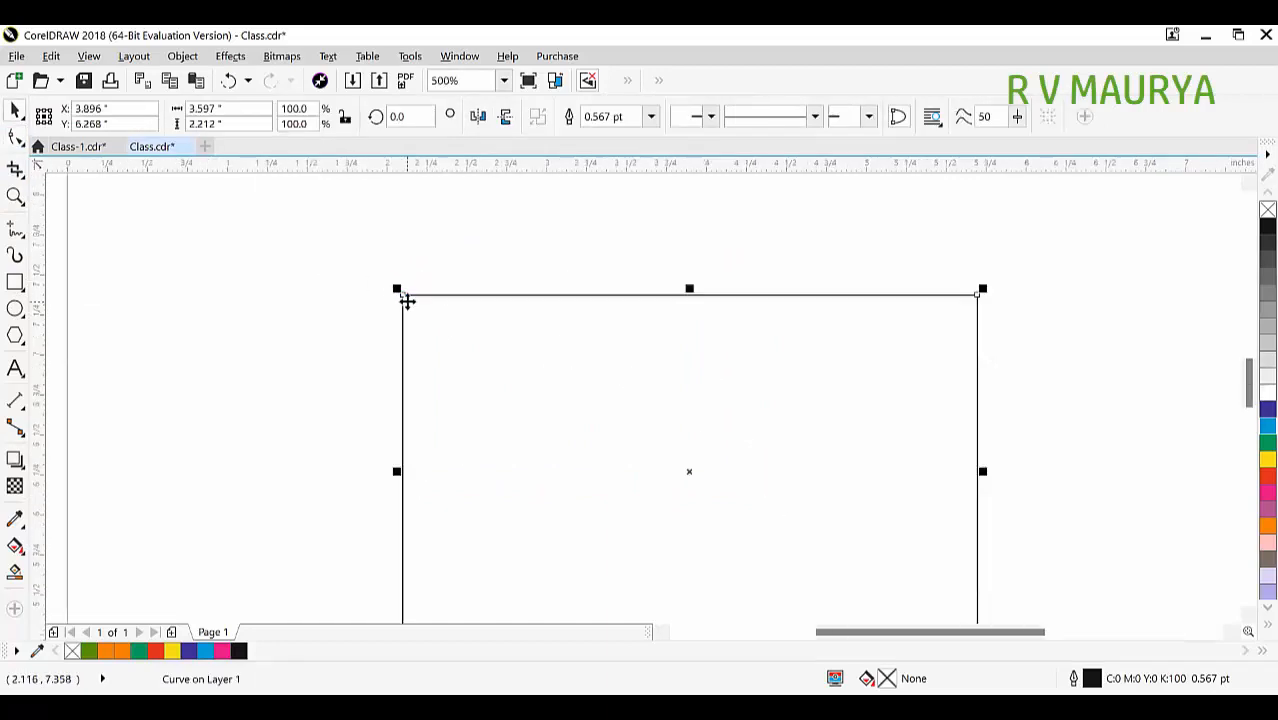
pyautogui.scroll(2, 528, 320)
pyautogui.click(279, 251)
pyautogui.click(280, 268)
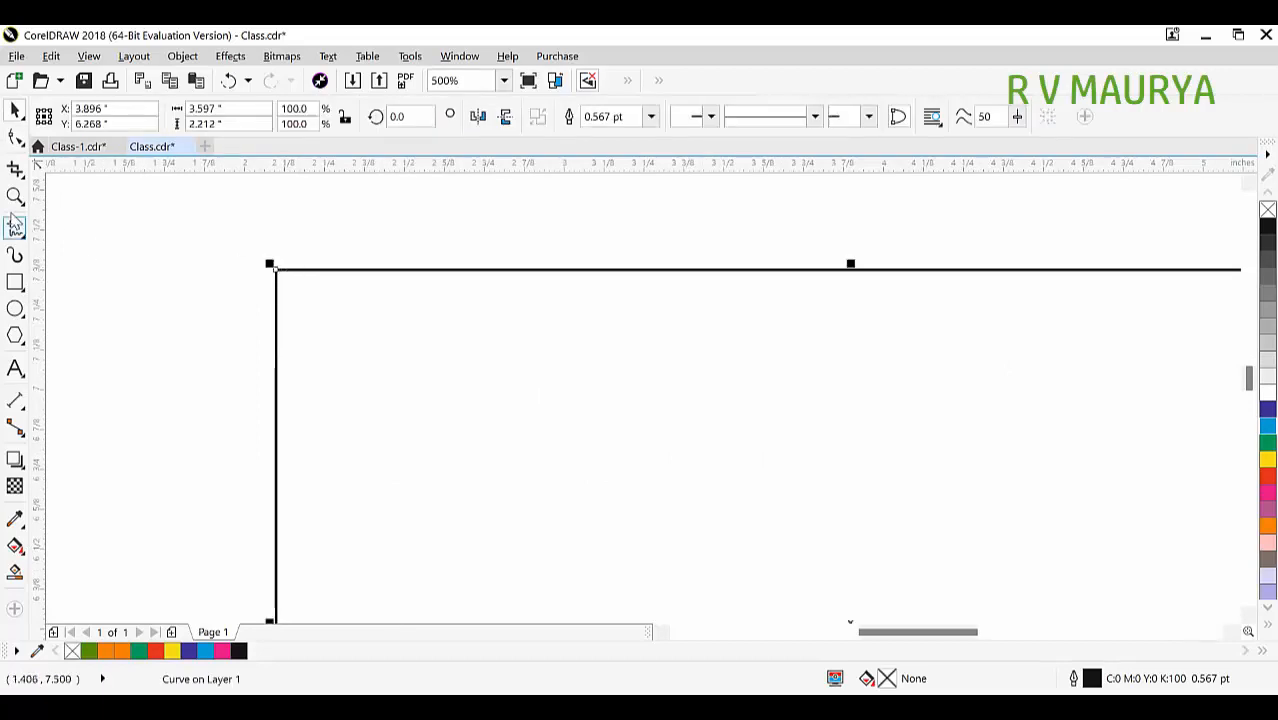
pyautogui.doubleClick(864, 279)
pyautogui.moveTo(864, 279); pyautogui.dragTo(862, 445)
pyautogui.scroll(-1, 400, 292)
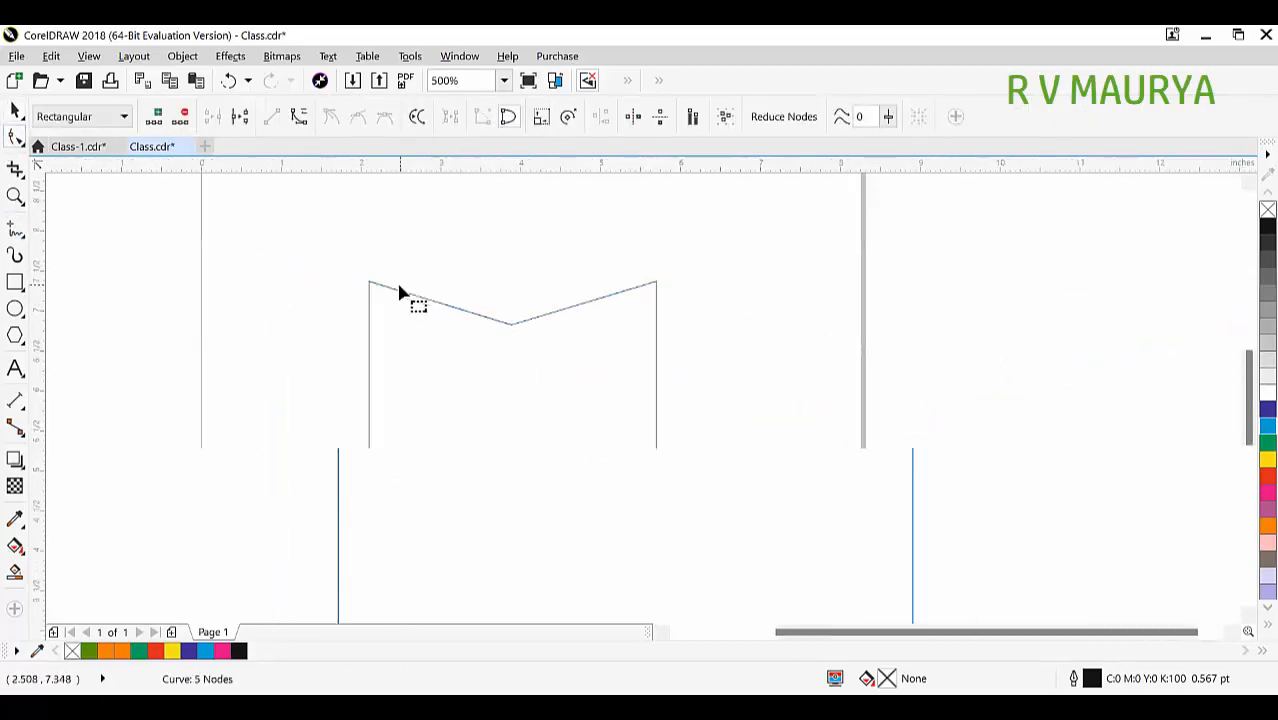
# Add a node on the right edge and pull it inward, and pull a new node beside the upper notch up into a peak.
pyautogui.doubleClick(655, 380)
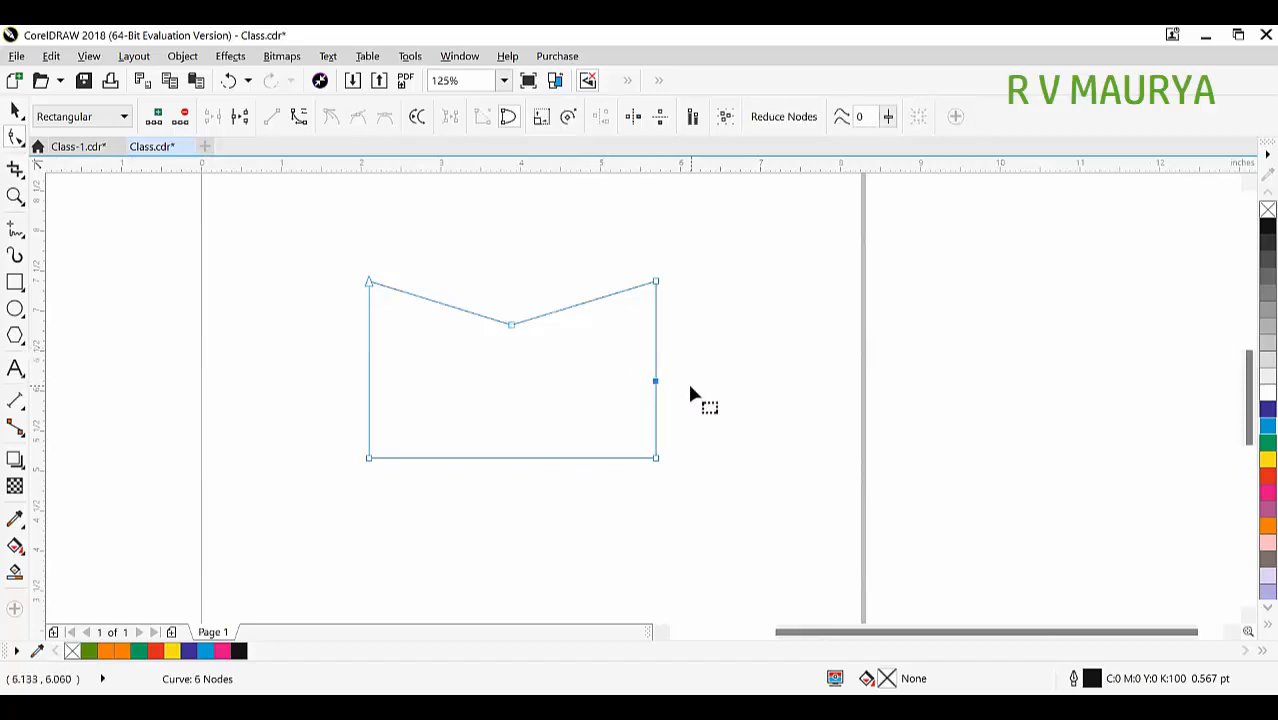
pyautogui.moveTo(657, 381); pyautogui.dragTo(556, 381)
pyautogui.doubleClick(564, 312)
pyautogui.moveTo(564, 312); pyautogui.dragTo(531, 241)
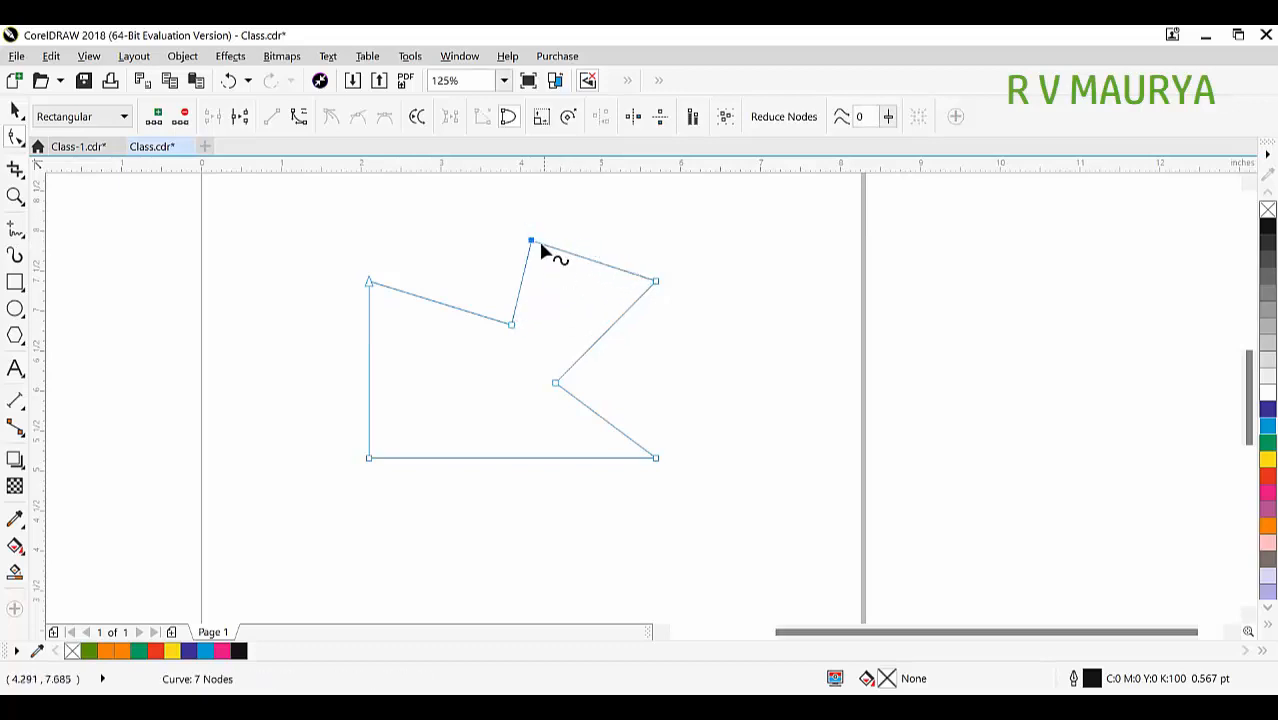
# Round the raised peak of the curve with the Smooth tool.
pyautogui.scroll(4, 541, 252)
pyautogui.press('space')
pyautogui.press('Escape')
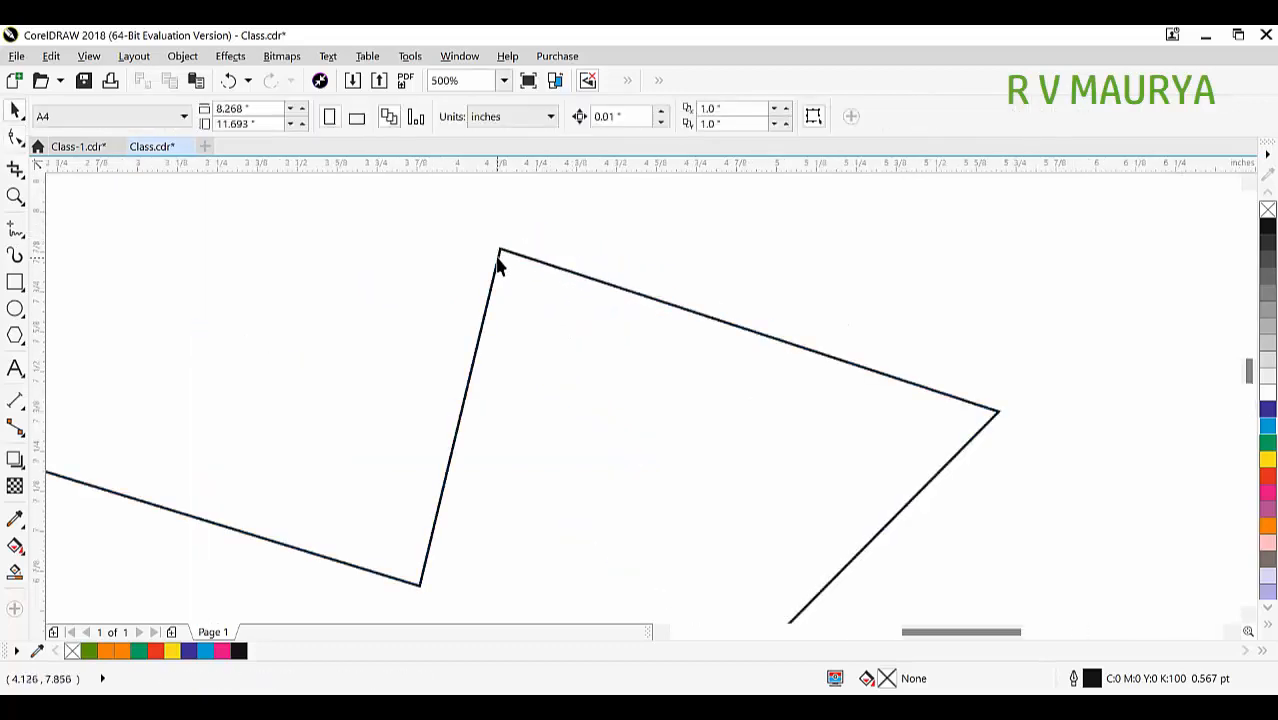
pyautogui.click(499, 254)
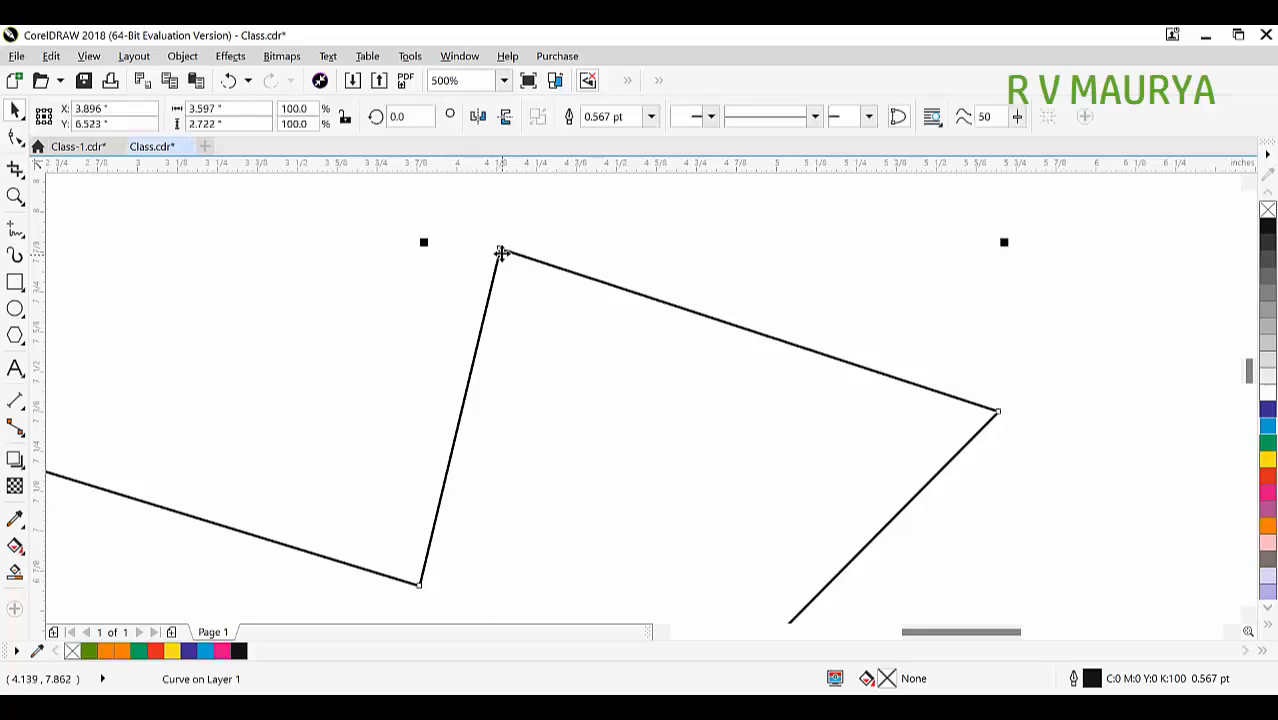
pyautogui.click(20, 141)
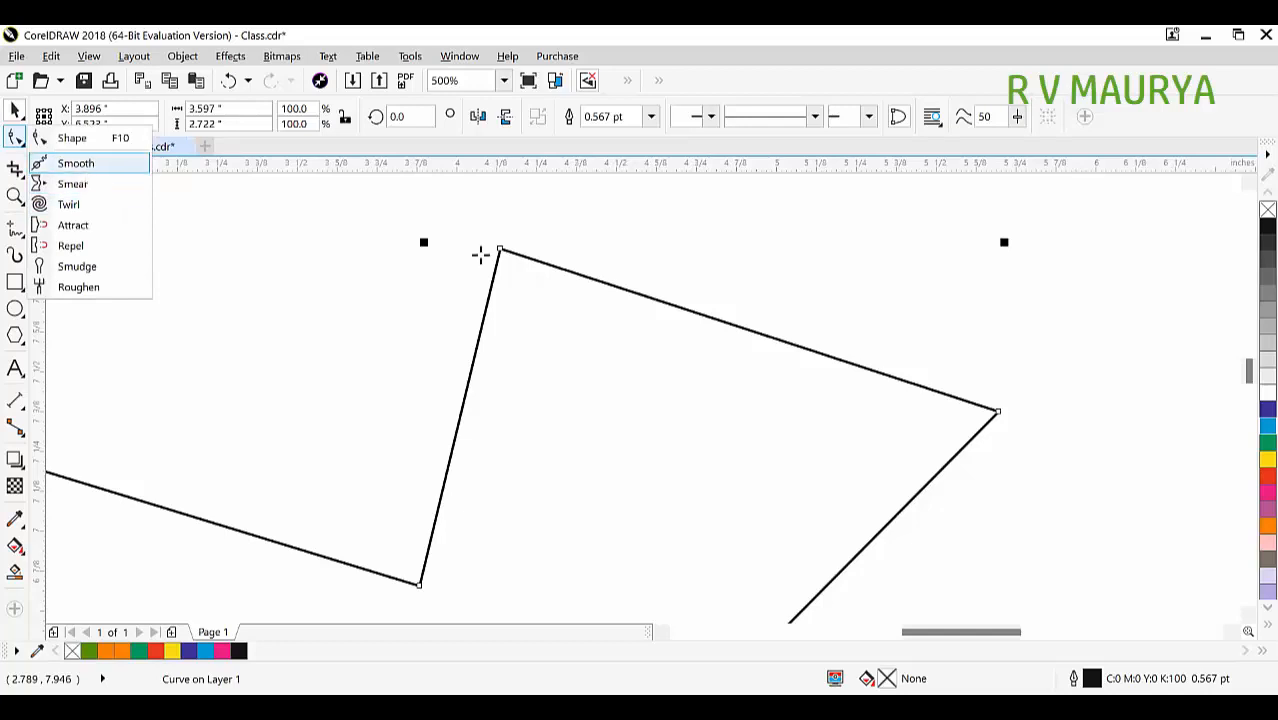
pyautogui.moveTo(499, 250)
pyautogui.mouseDown()
pyautogui.moveTo(516, 302)
pyautogui.moveTo(552, 342)
pyautogui.moveTo(508, 257)
pyautogui.moveTo(508, 297)
pyautogui.moveTo(482, 254)
pyautogui.mouseUp()
pyautogui.scroll(4, 500, 258)
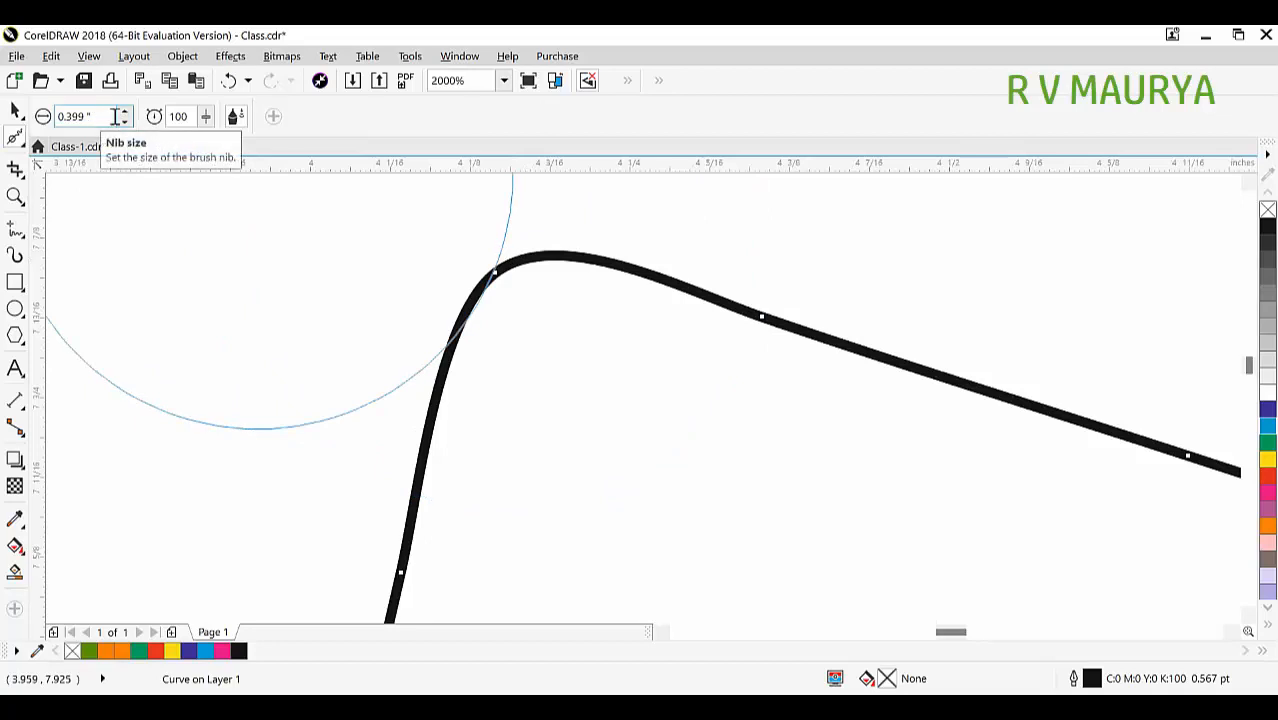
# Set the Smooth tool's nib size to 0.36 inches and smooth the peak further.
pyautogui.moveTo(125, 114); pyautogui.dragTo(126, 127)
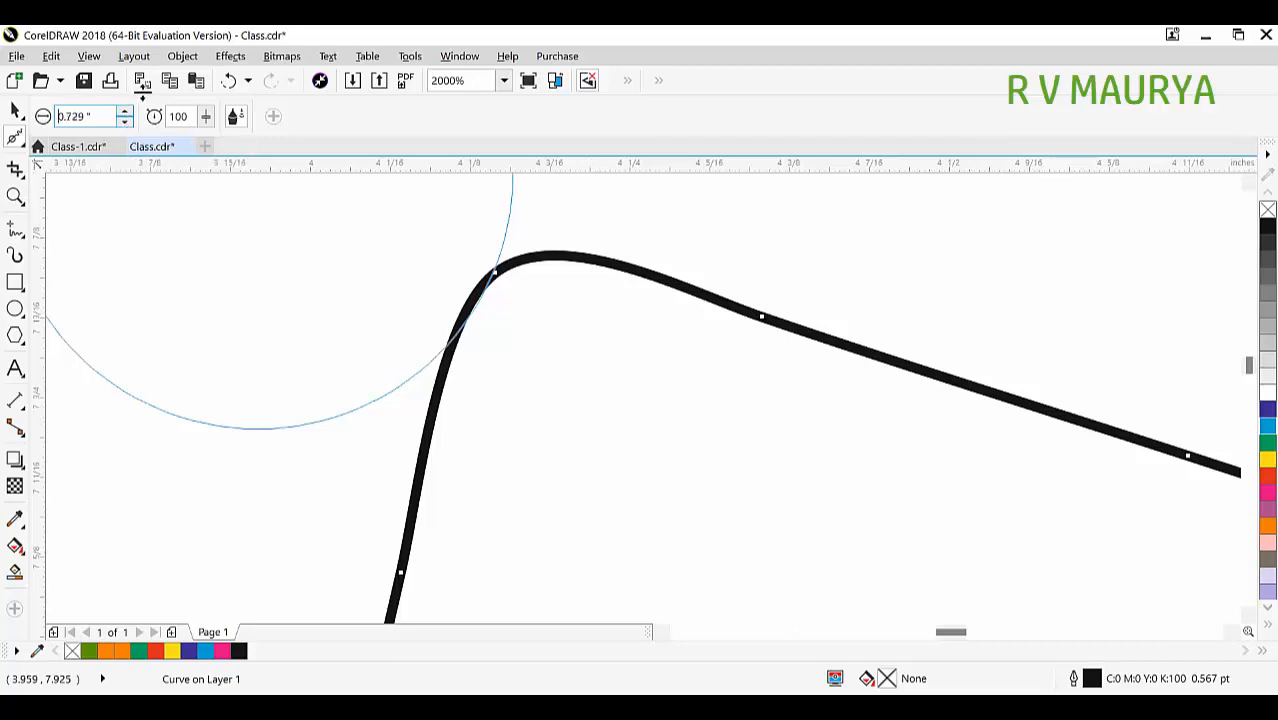
pyautogui.moveTo(123, 116); pyautogui.dragTo(130, 137)
pyautogui.moveTo(520, 260)
pyautogui.mouseDown()
pyautogui.moveTo(537, 322)
pyautogui.moveTo(578, 356)
pyautogui.mouseUp()
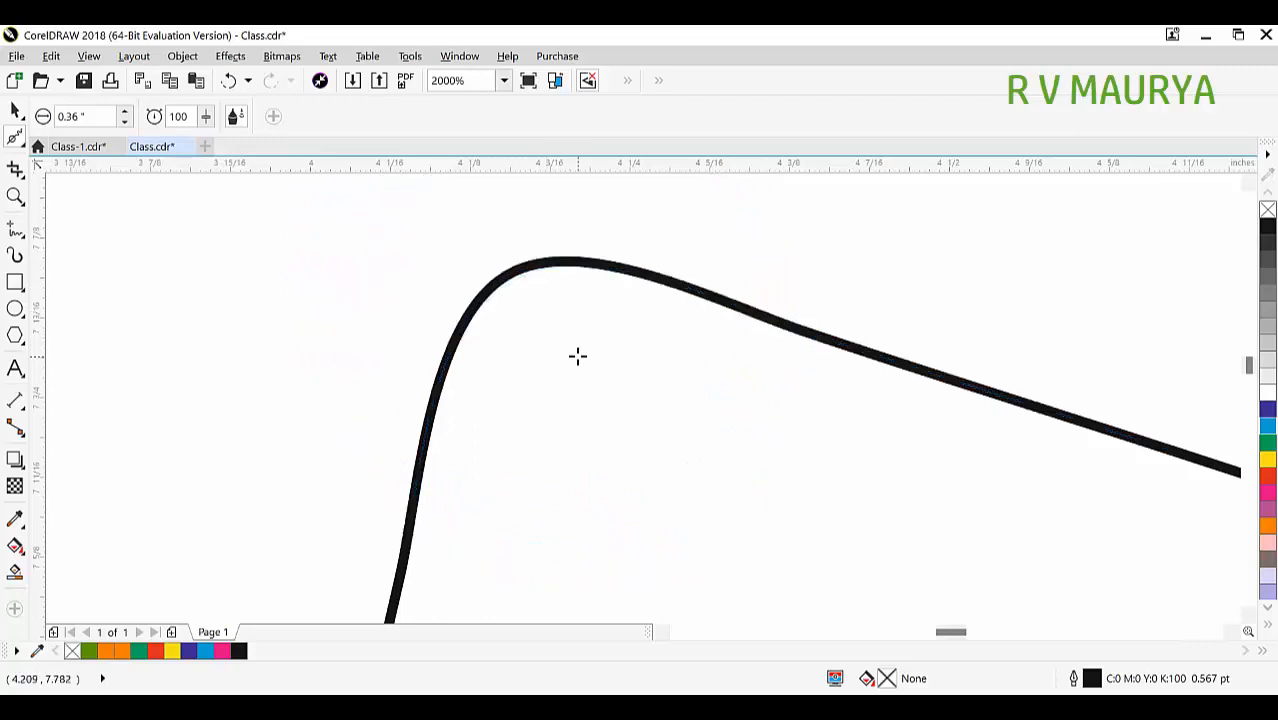
pyautogui.click(207, 117)
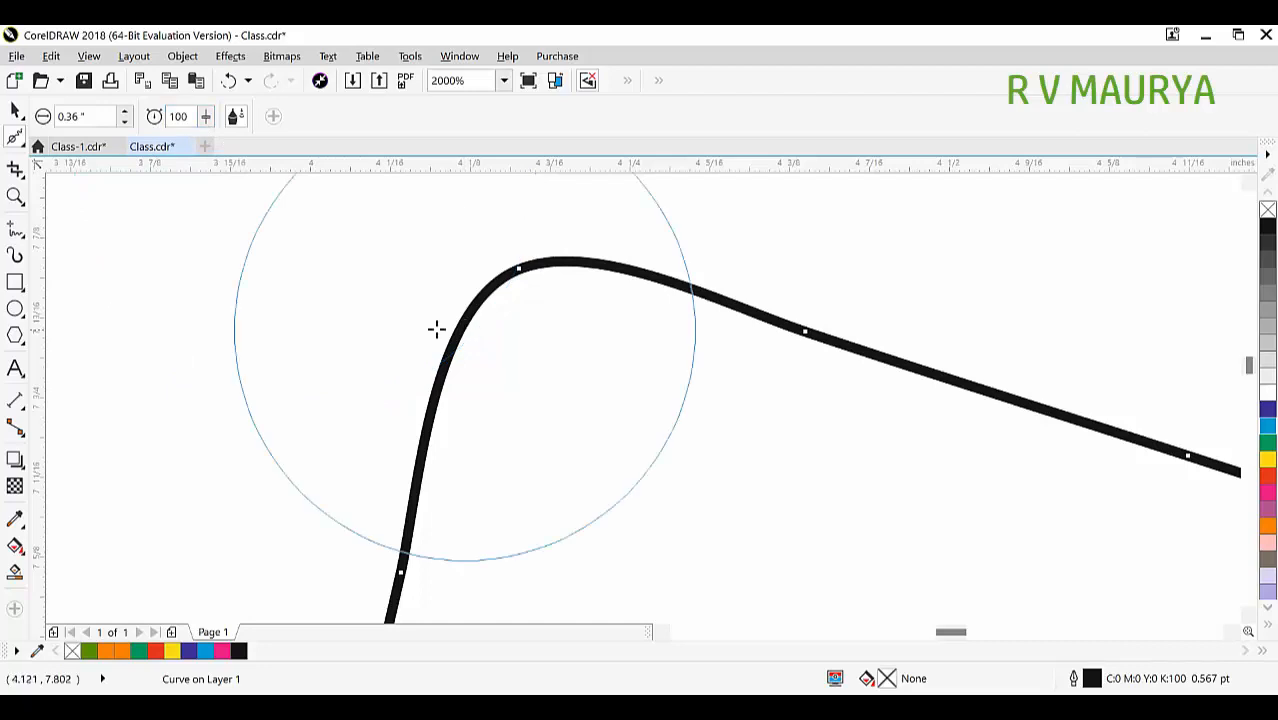
# Smooth the shape's upper-right corner and reduce the nib size to 0.2 inches.
pyautogui.scroll(-1, 342, 302)
pyautogui.scroll(-1, 588, 357)
pyautogui.scroll(1, 726, 412)
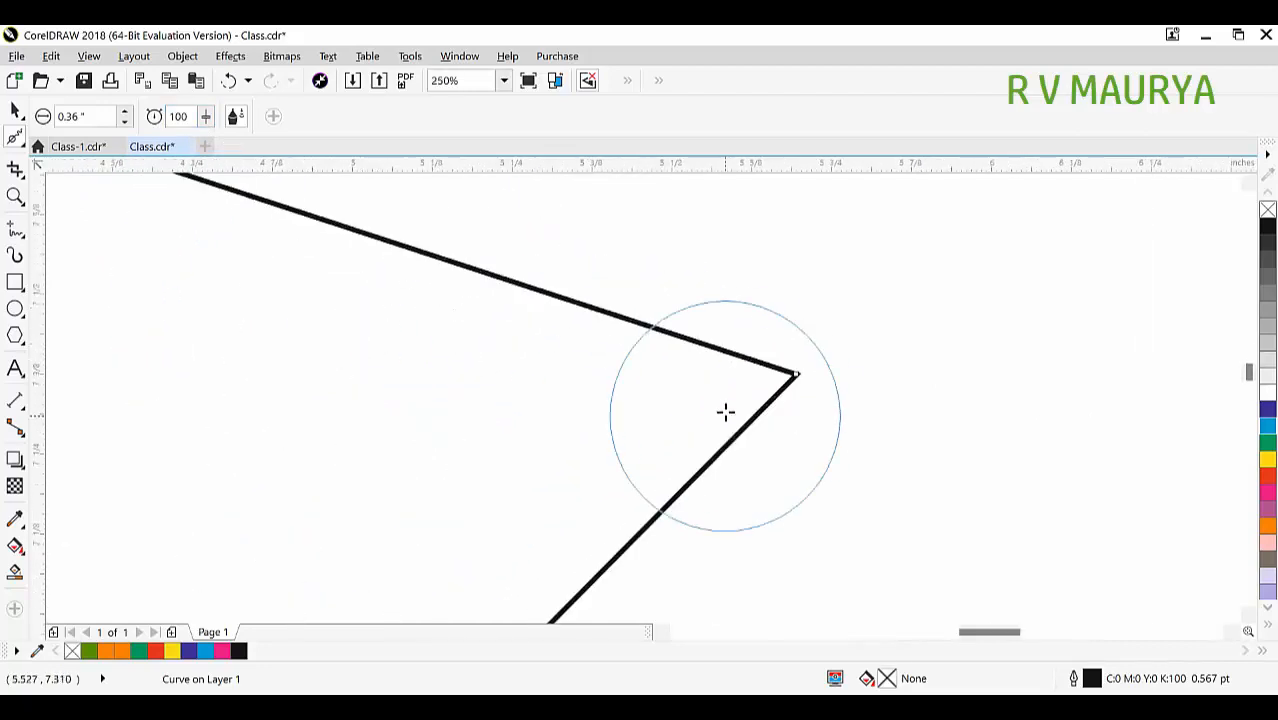
pyautogui.moveTo(796, 379); pyautogui.dragTo(705, 374)
pyautogui.moveTo(782, 378)
pyautogui.mouseDown()
pyautogui.moveTo(608, 374)
pyautogui.moveTo(450, 345)
pyautogui.mouseUp()
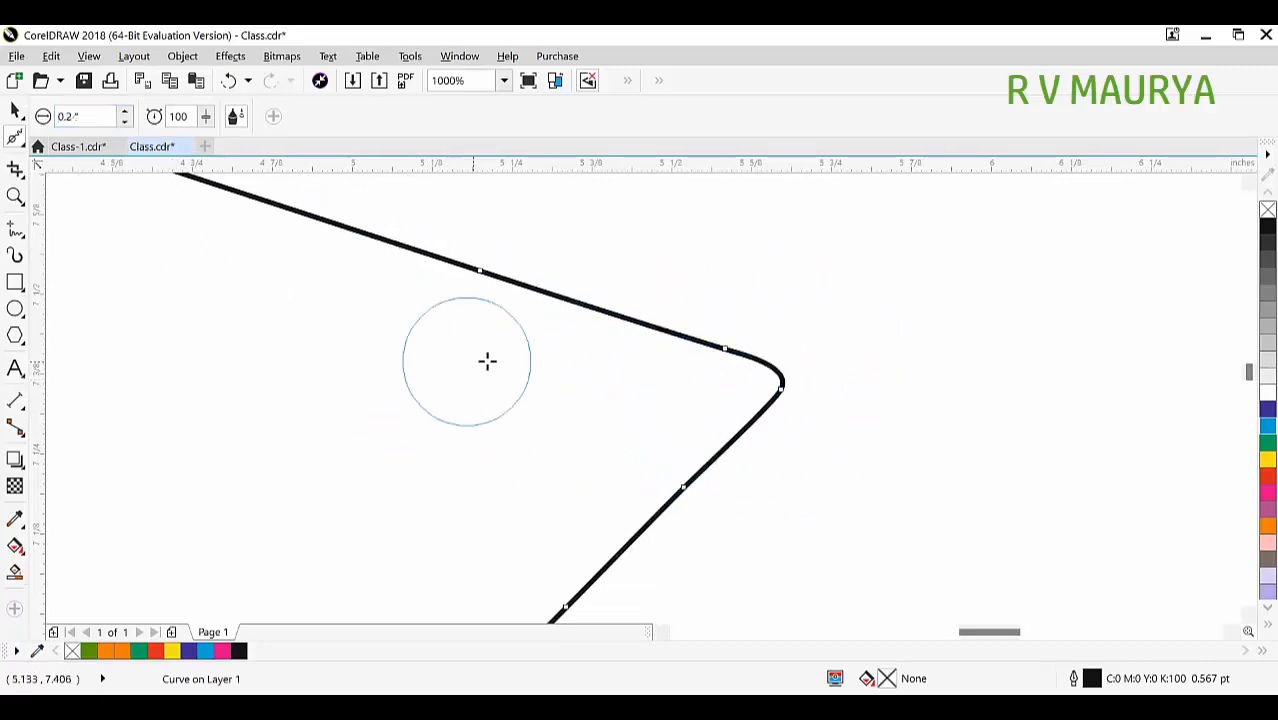
# Round the shape's upper-left corner with the Smooth tool using the 0.2-inch nib.
pyautogui.scroll(-3, 890, 312)
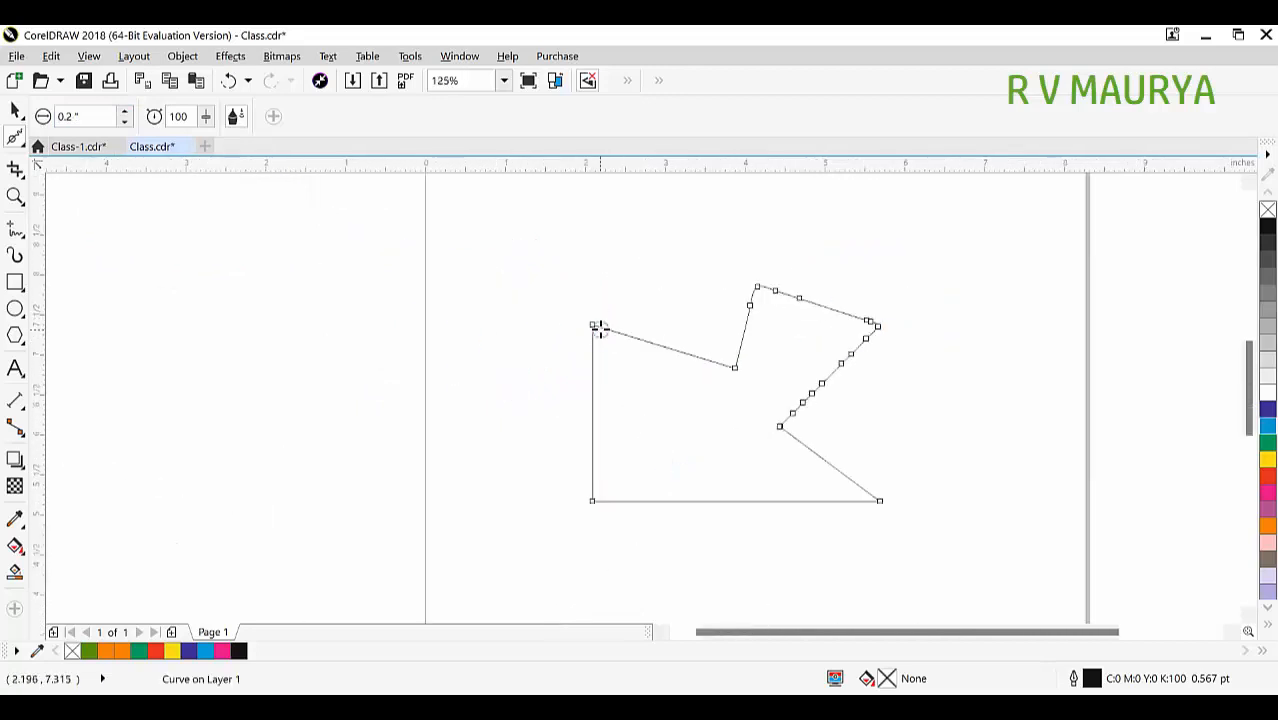
pyautogui.scroll(1, 598, 328)
pyautogui.scroll(1, 620, 350)
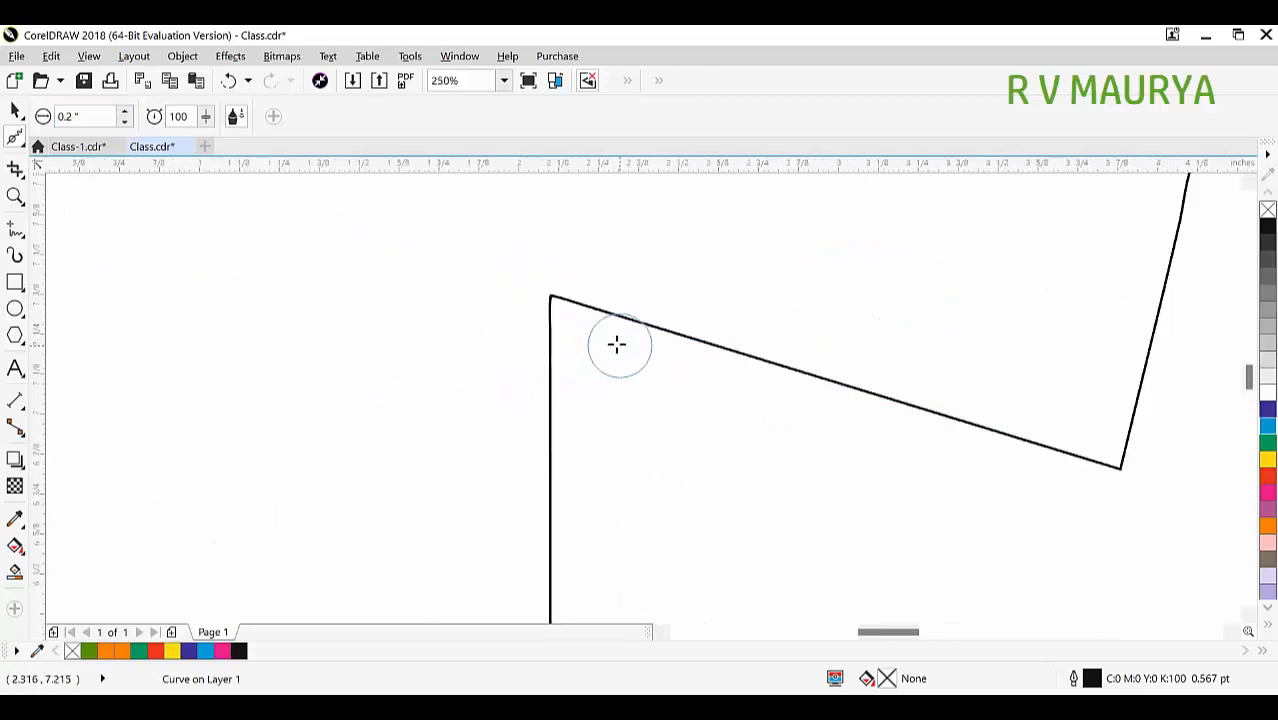
pyautogui.scroll(2, 616, 344)
pyautogui.moveTo(485, 245)
pyautogui.mouseDown()
pyautogui.moveTo(571, 277)
pyautogui.moveTo(559, 296)
pyautogui.moveTo(516, 271)
pyautogui.mouseUp()
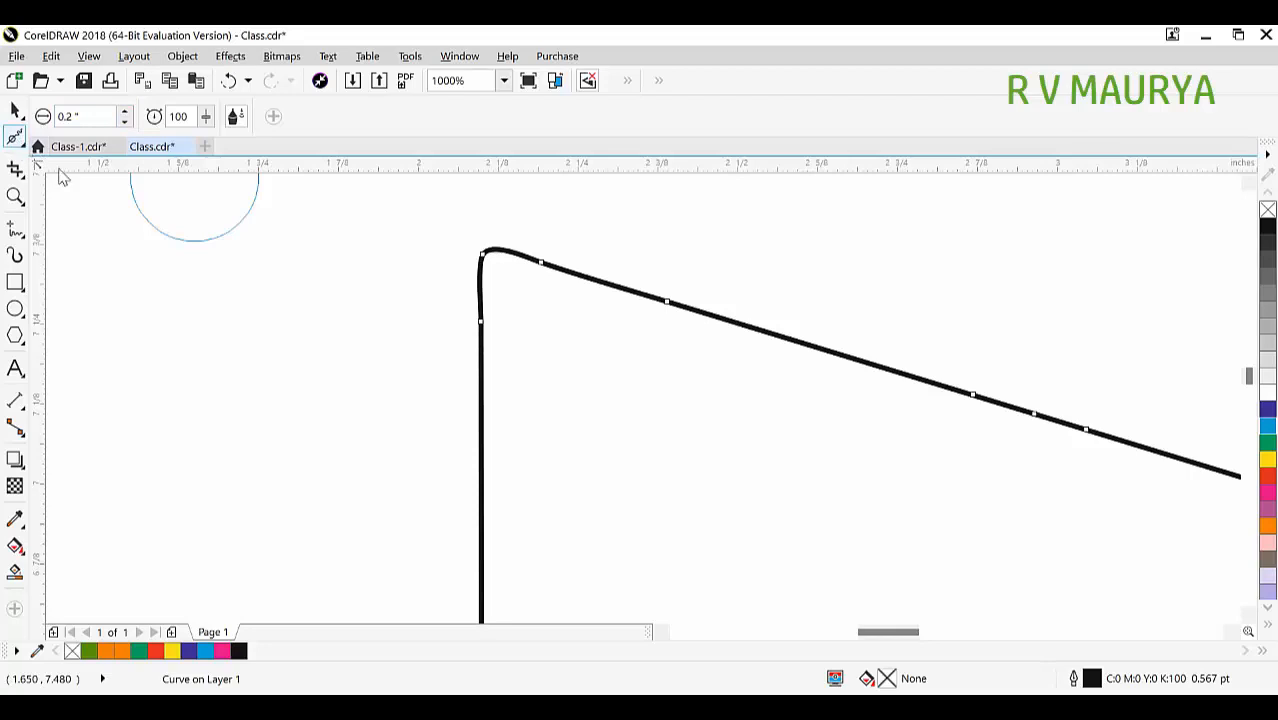
pyautogui.click(17, 138)
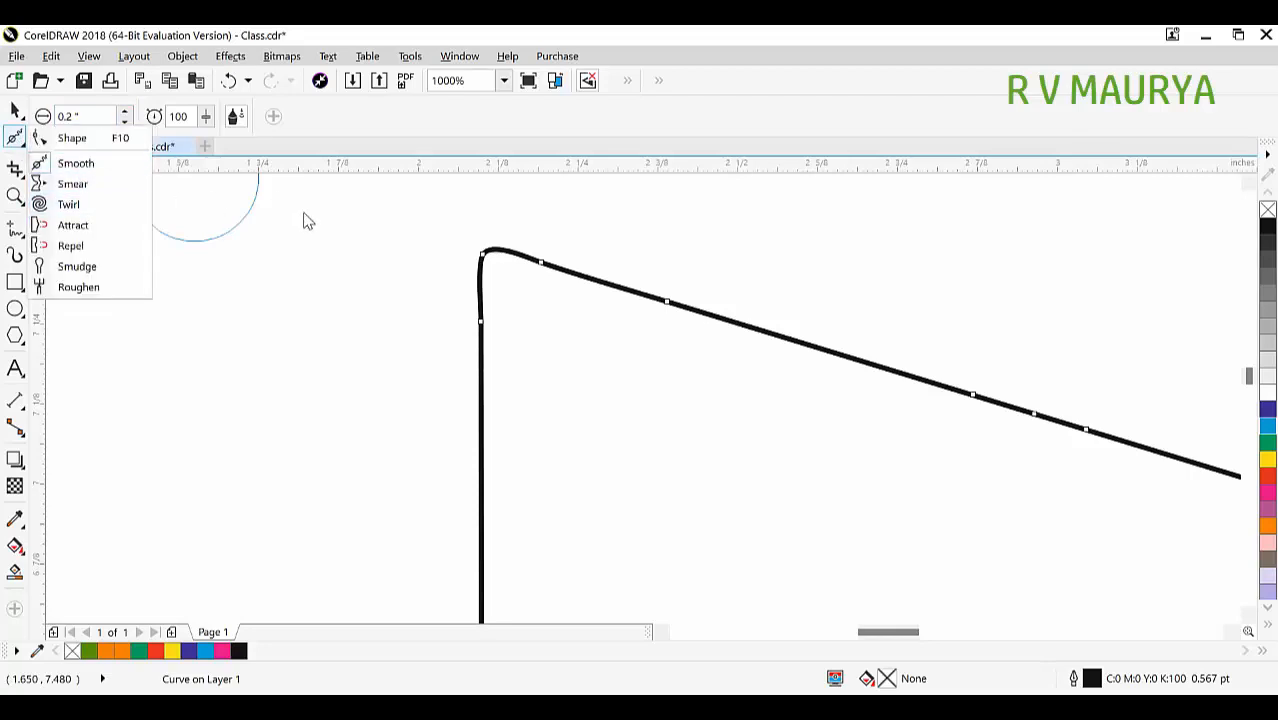
pyautogui.click(101, 118)
pyautogui.click(192, 116)
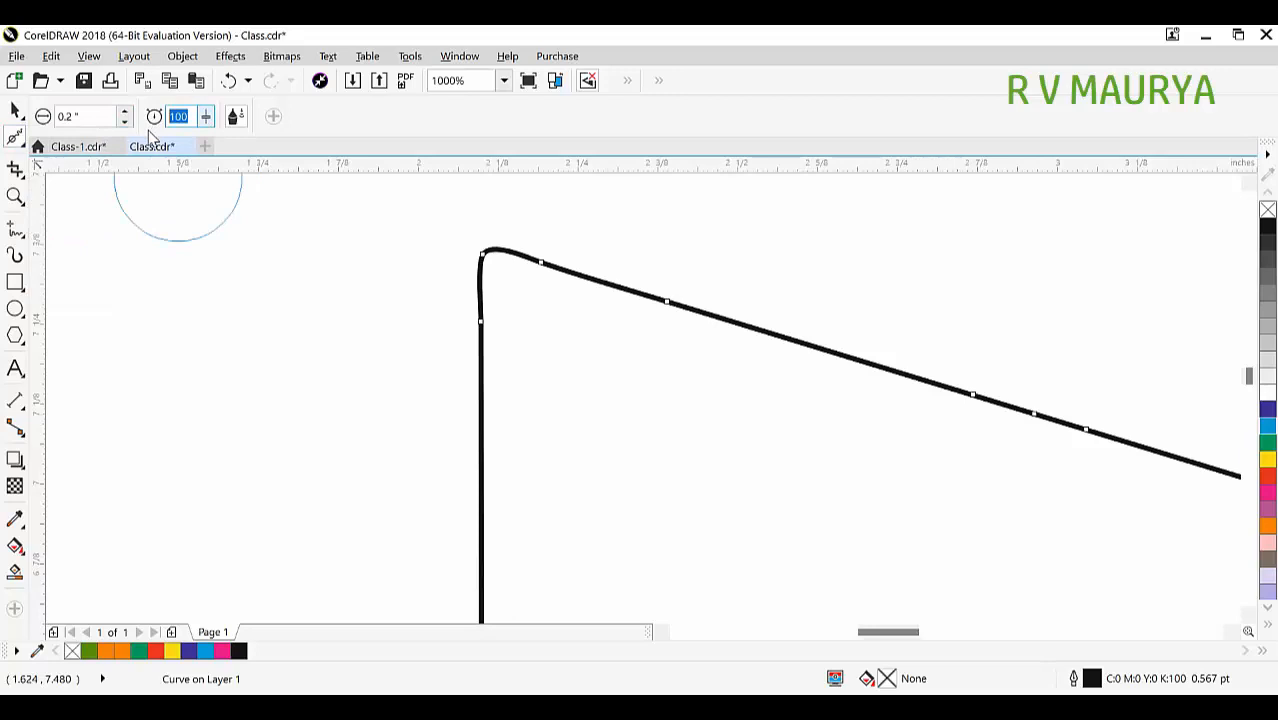
pyautogui.scroll(-2, 256, 238)
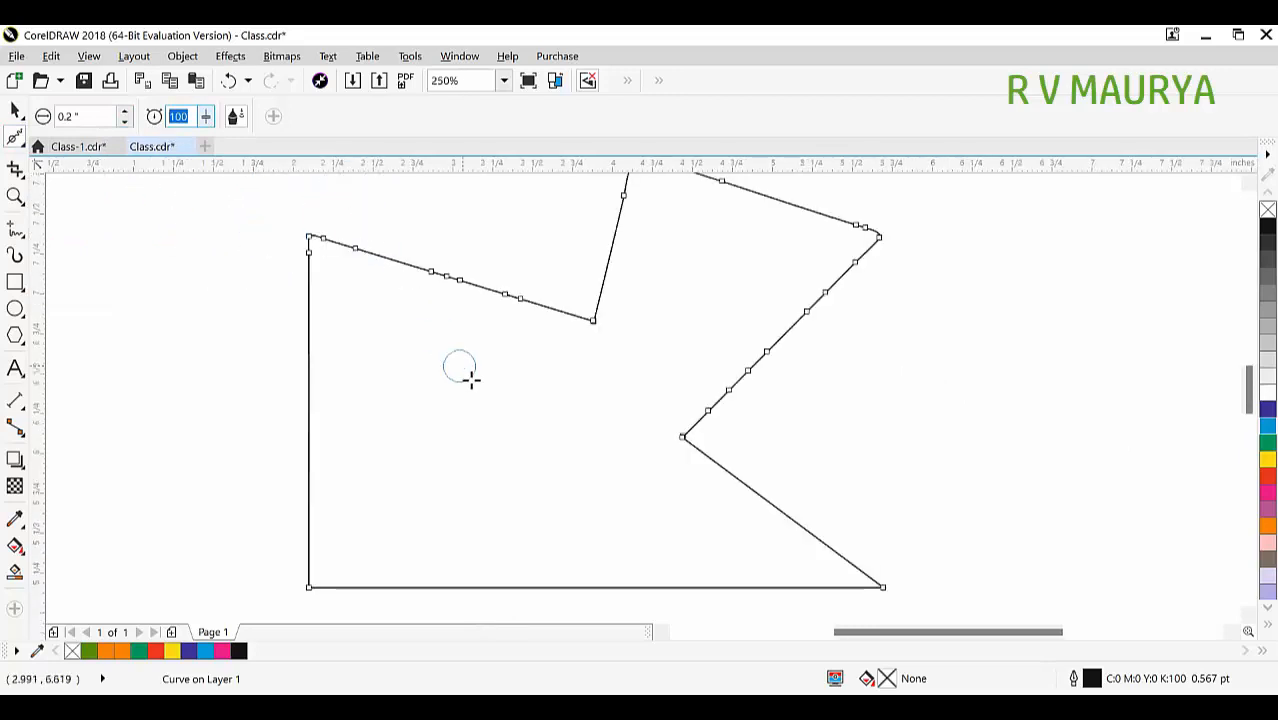
pyautogui.click(468, 325)
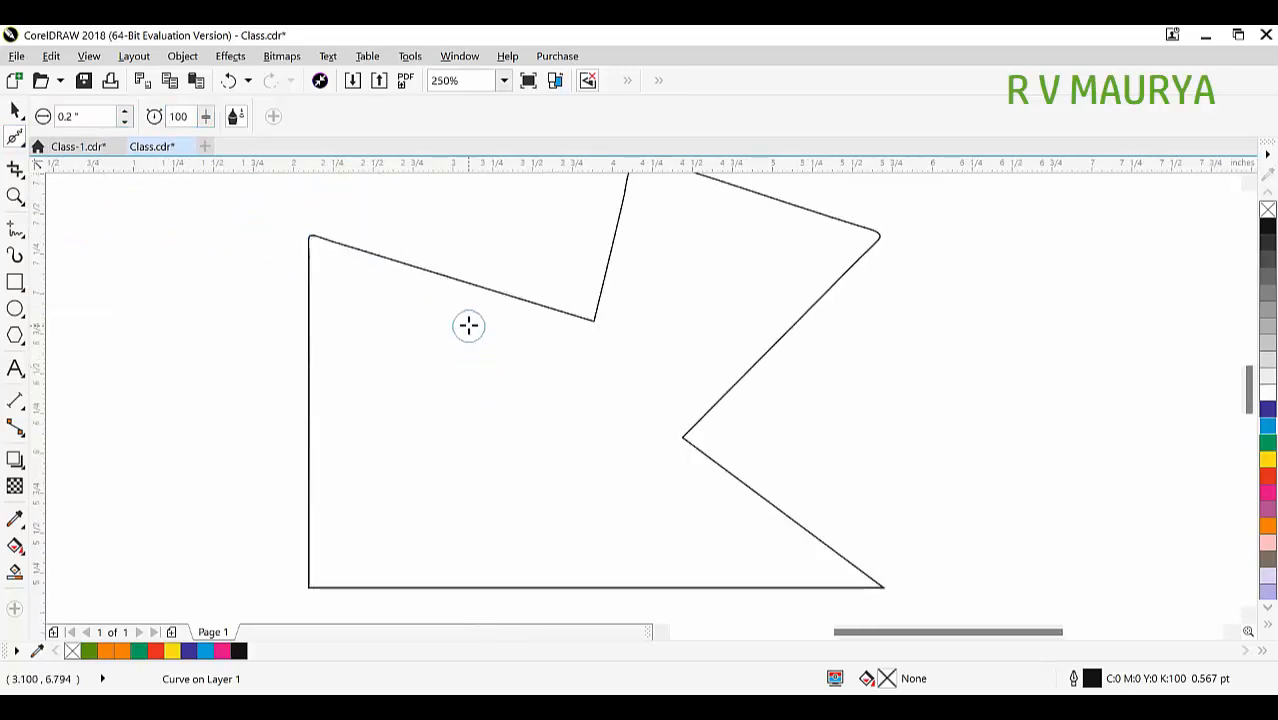
# Replace the smoothed shape with a green-filled rectangle about 4.18 inches wide and 1.4 inches high.
pyautogui.press('Delete')
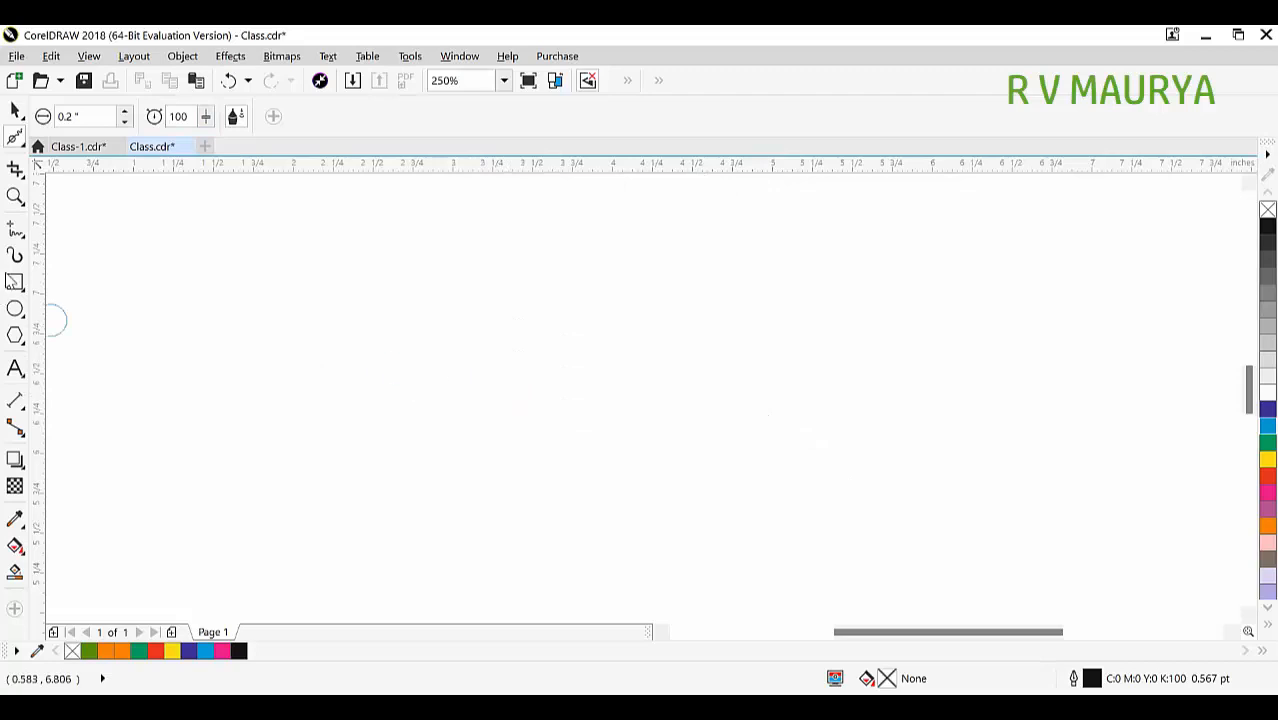
pyautogui.press('F6')
pyautogui.moveTo(314, 285); pyautogui.dragTo(982, 510)
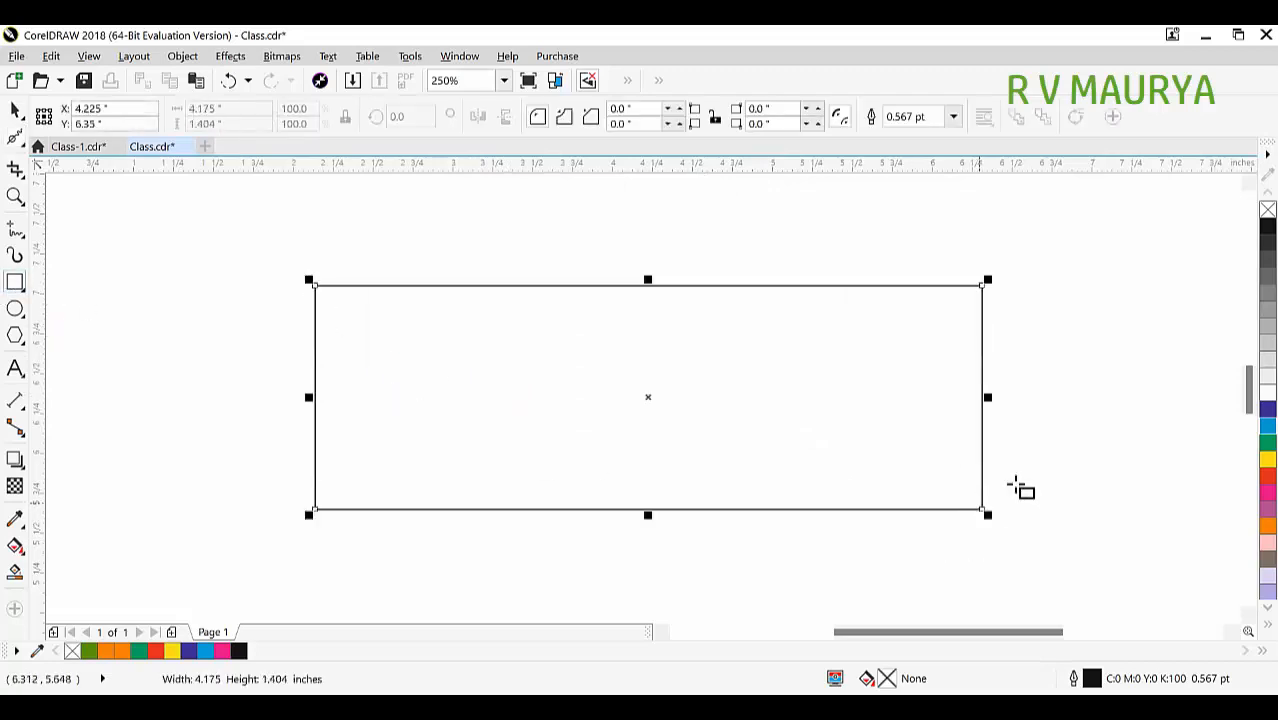
pyautogui.click(1267, 443)
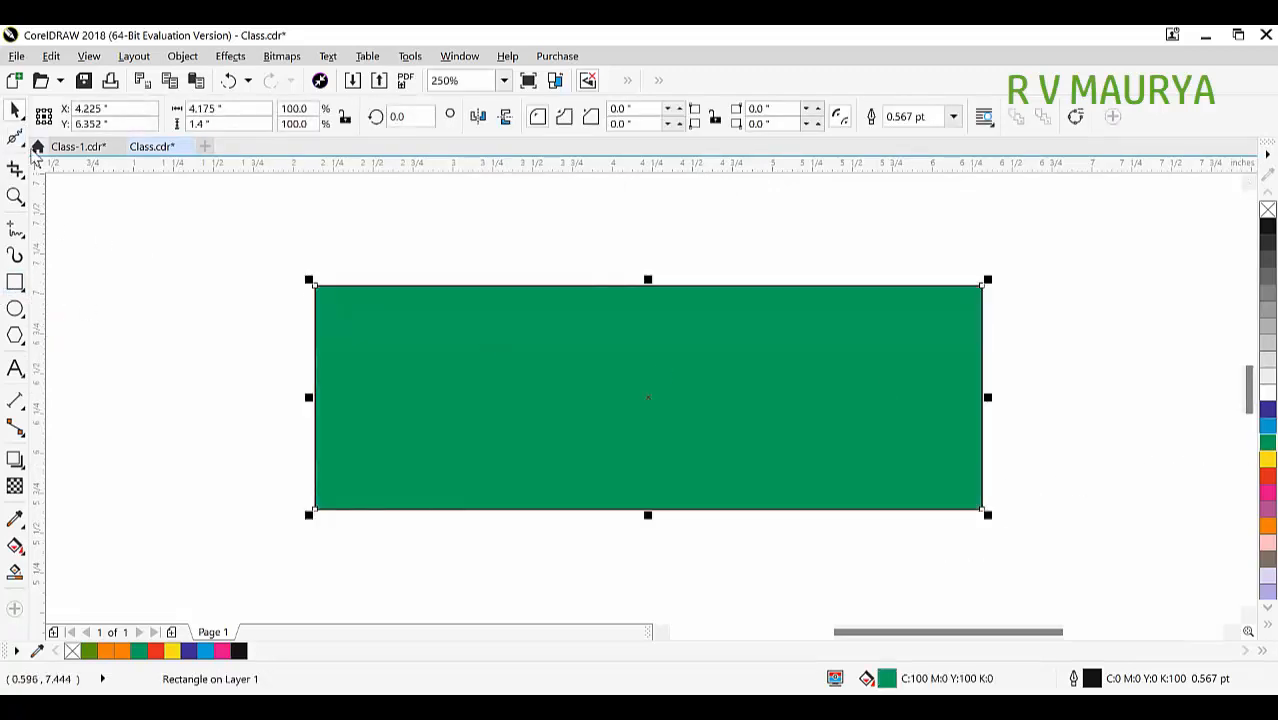
# Smear the green rectangle's outline outward around its upper-left corner with the Smear tool.
pyautogui.click(20, 141)
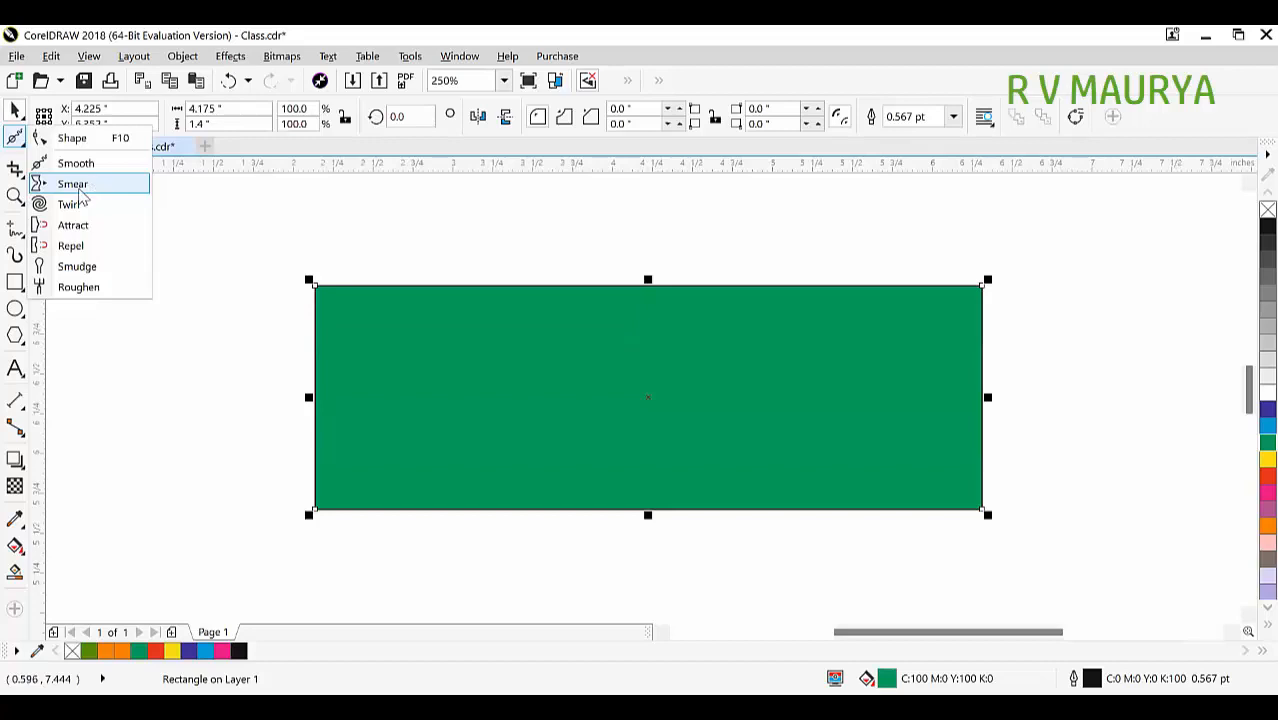
pyautogui.click(72, 183)
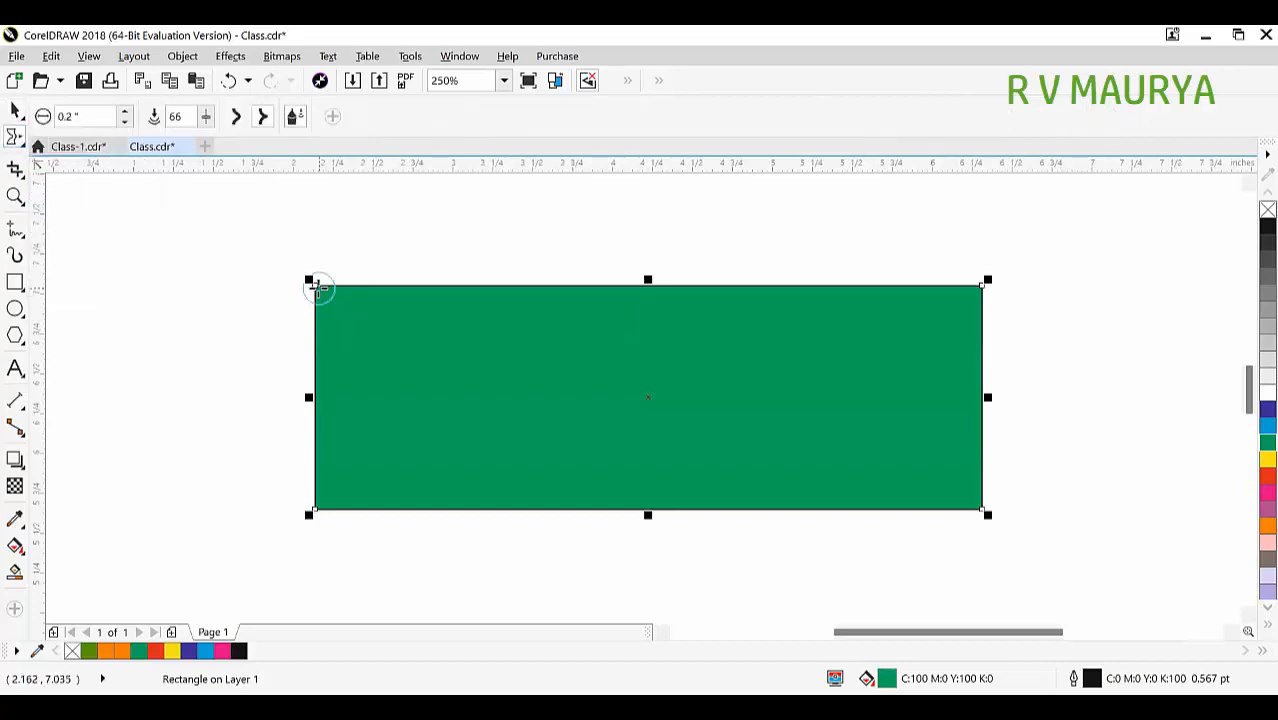
pyautogui.moveTo(323, 364)
pyautogui.mouseDown()
pyautogui.moveTo(249, 352)
pyautogui.moveTo(322, 351)
pyautogui.moveTo(332, 338)
pyautogui.moveTo(280, 321)
pyautogui.moveTo(349, 319)
pyautogui.moveTo(289, 305)
pyautogui.moveTo(350, 305)
pyautogui.moveTo(377, 264)
pyautogui.moveTo(420, 245)
pyautogui.mouseUp()
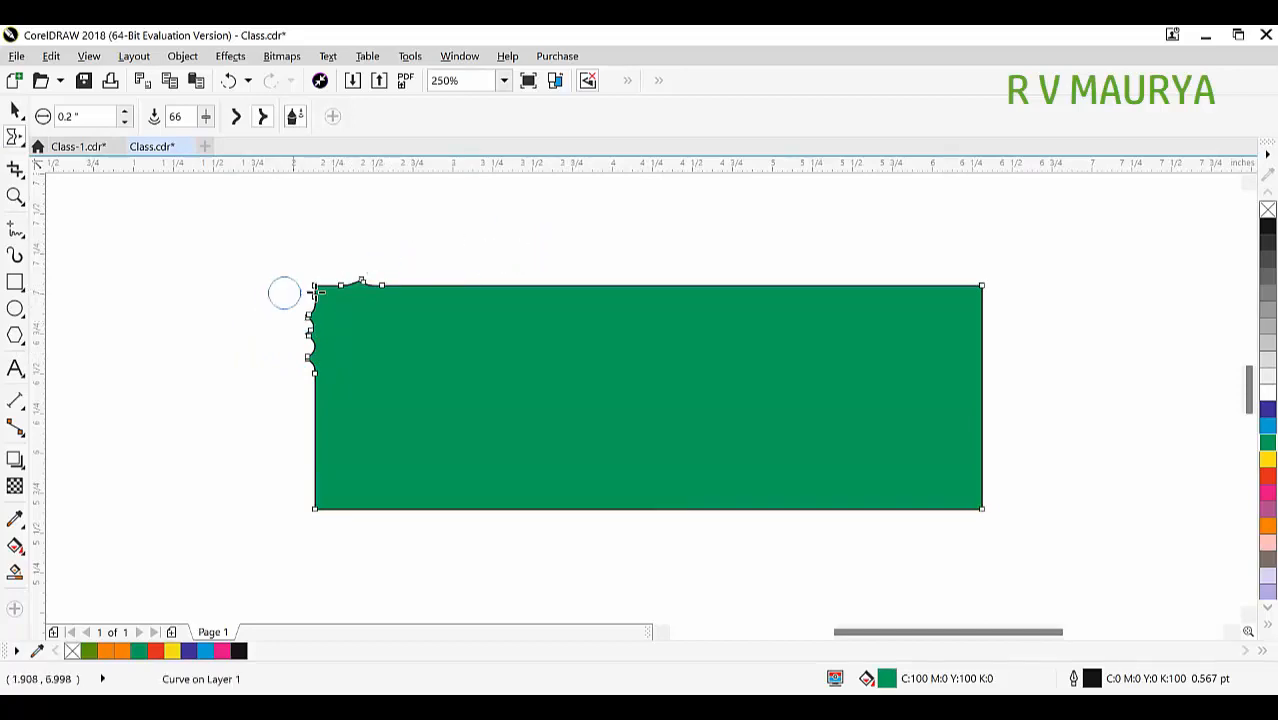
# Smear the green rectangle's top edge near its upper-left corner and increase the nib size to 0.38 inches.
pyautogui.scroll(2, 410, 283)
pyautogui.moveTo(385, 304)
pyautogui.mouseDown()
pyautogui.moveTo(402, 286)
pyautogui.moveTo(690, 264)
pyautogui.mouseUp()
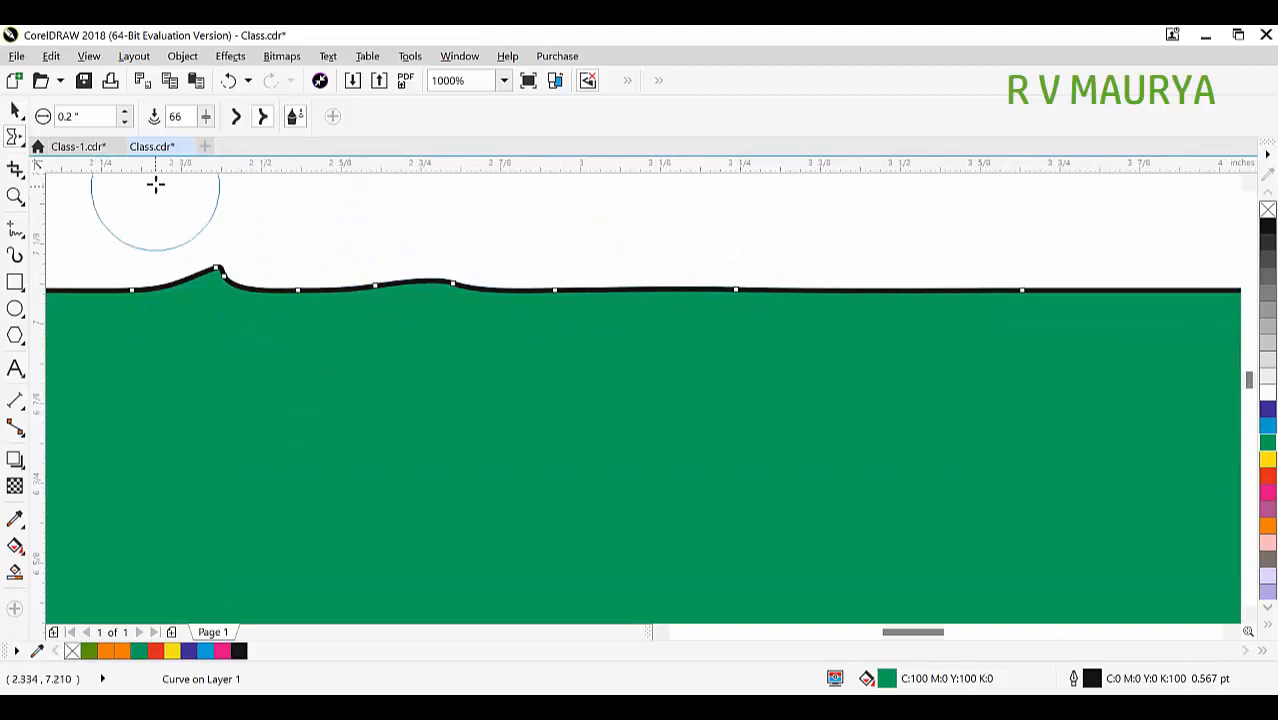
pyautogui.scroll(-1, 155, 183)
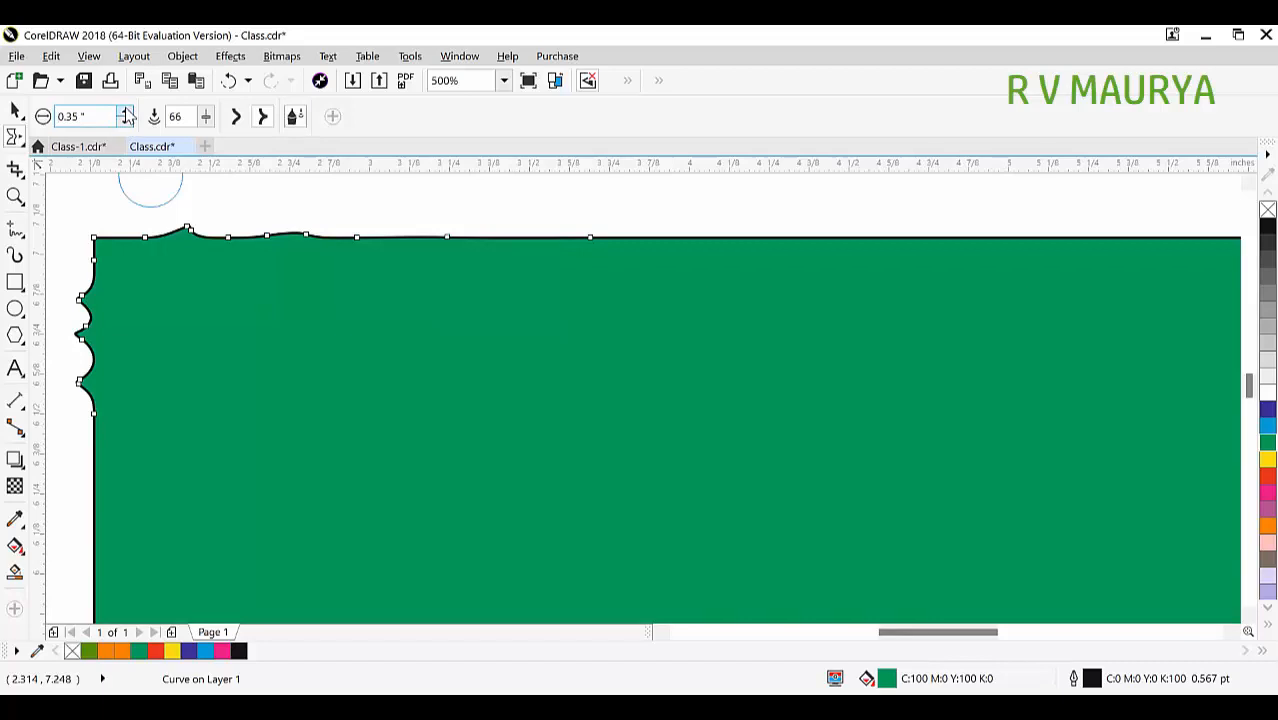
pyautogui.scroll(-3, 260, 226)
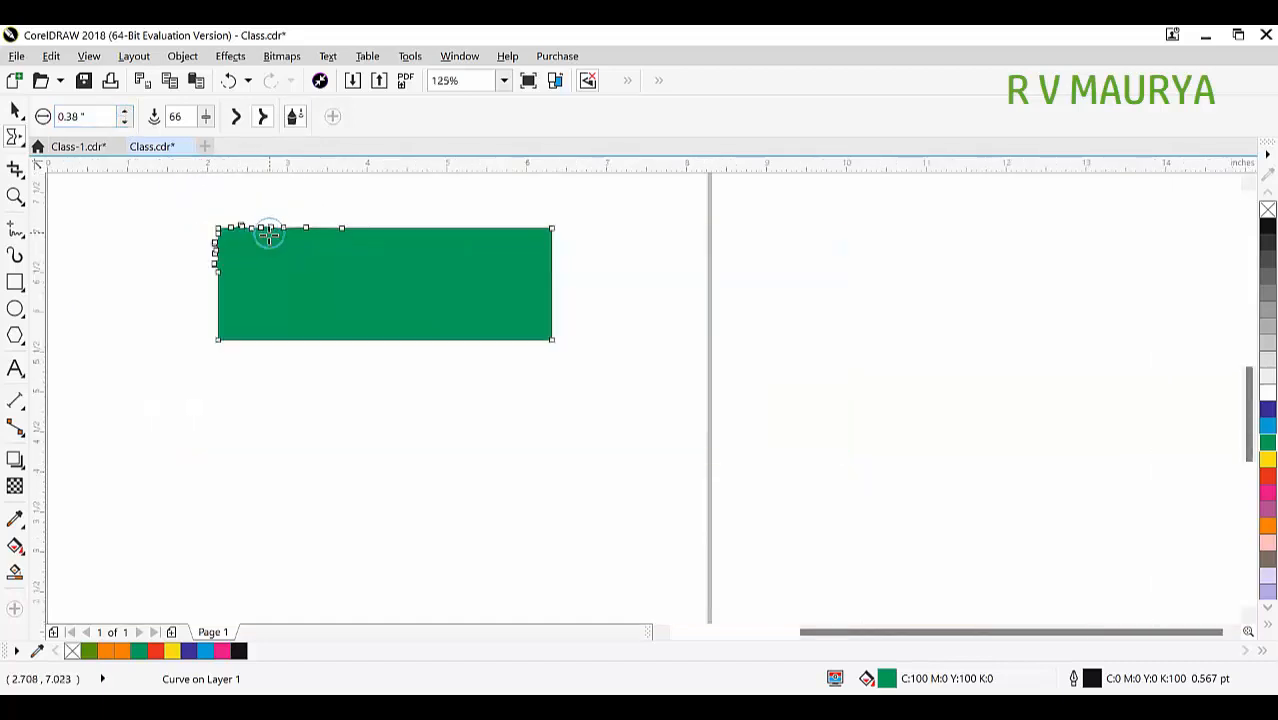
# Set the smear pressure to 100 and pull a row of long spikes outward from the rectangle's right edge.
pyautogui.scroll(3, 463, 251)
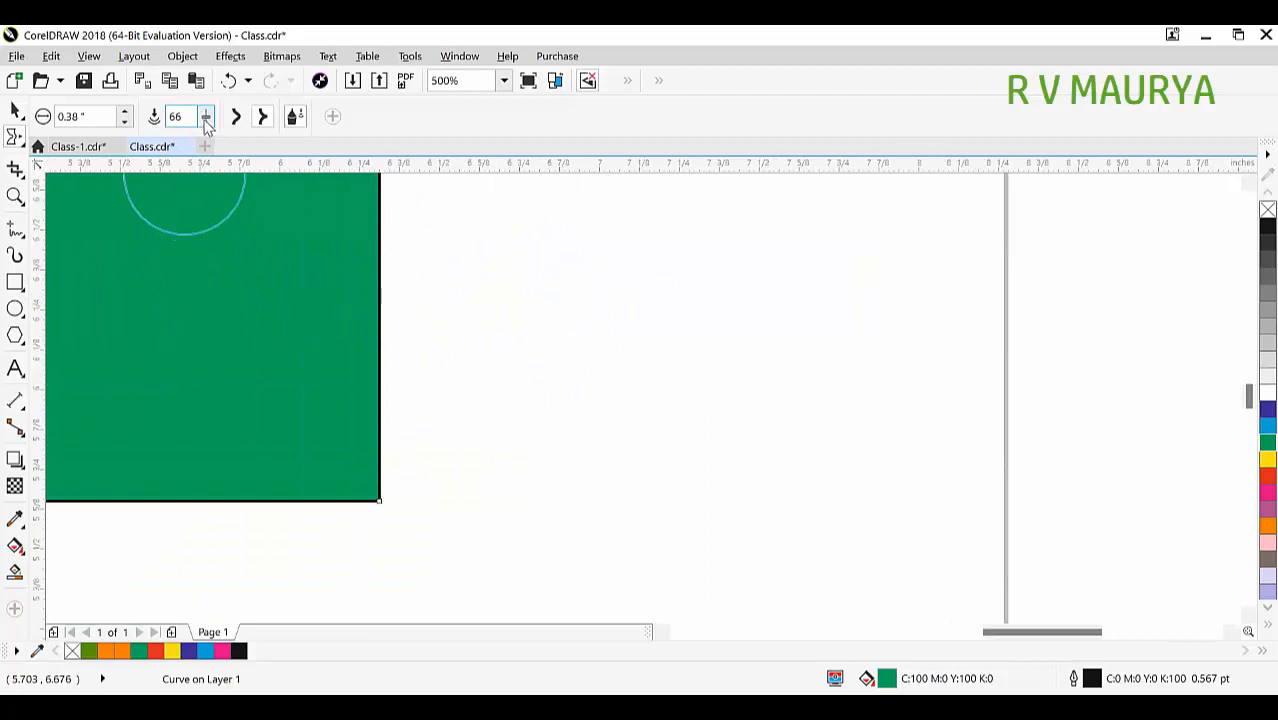
pyautogui.click(206, 120)
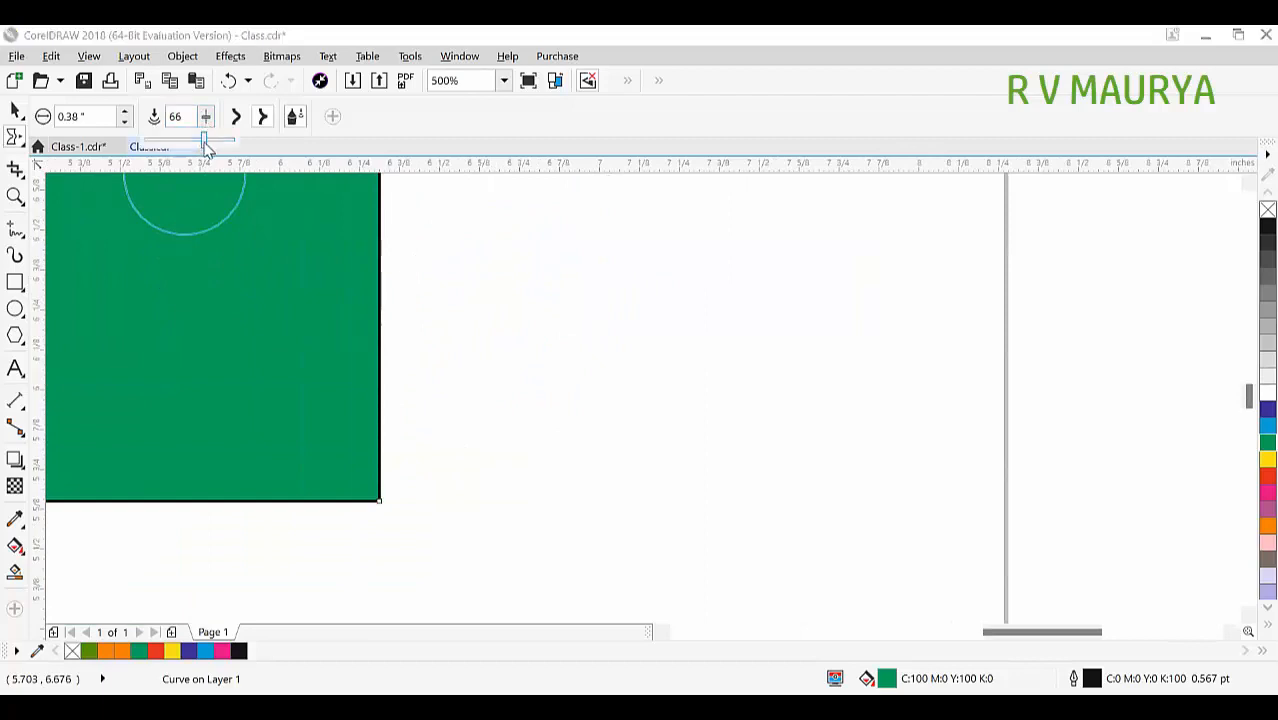
pyautogui.click(372, 307)
pyautogui.moveTo(374, 306); pyautogui.dragTo(500, 320)
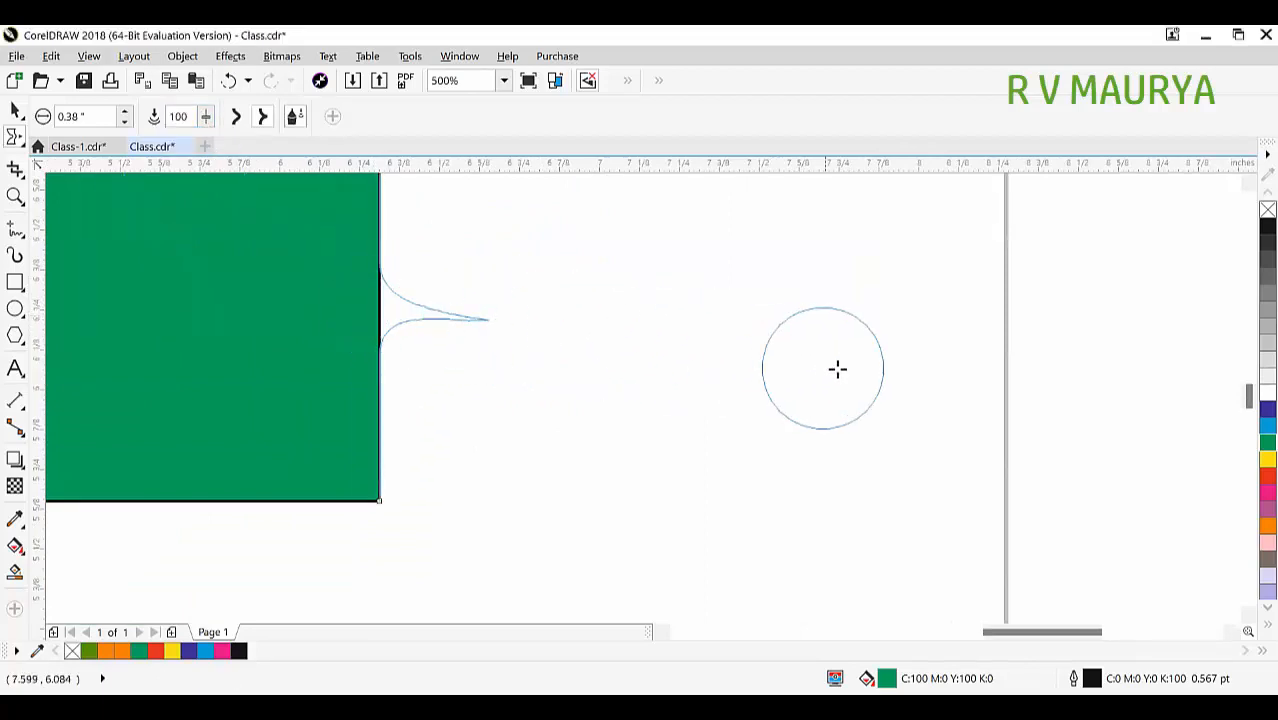
pyautogui.moveTo(379, 402)
pyautogui.mouseDown()
pyautogui.moveTo(579, 408)
pyautogui.moveTo(528, 439)
pyautogui.mouseUp()
pyautogui.scroll(-3, 463, 442)
pyautogui.scroll(3, 451, 377)
pyautogui.moveTo(385, 408); pyautogui.dragTo(637, 410)
pyautogui.moveTo(342, 322); pyautogui.dragTo(600, 341)
pyautogui.moveTo(371, 271); pyautogui.dragTo(640, 282)
pyautogui.scroll(-2, 515, 297)
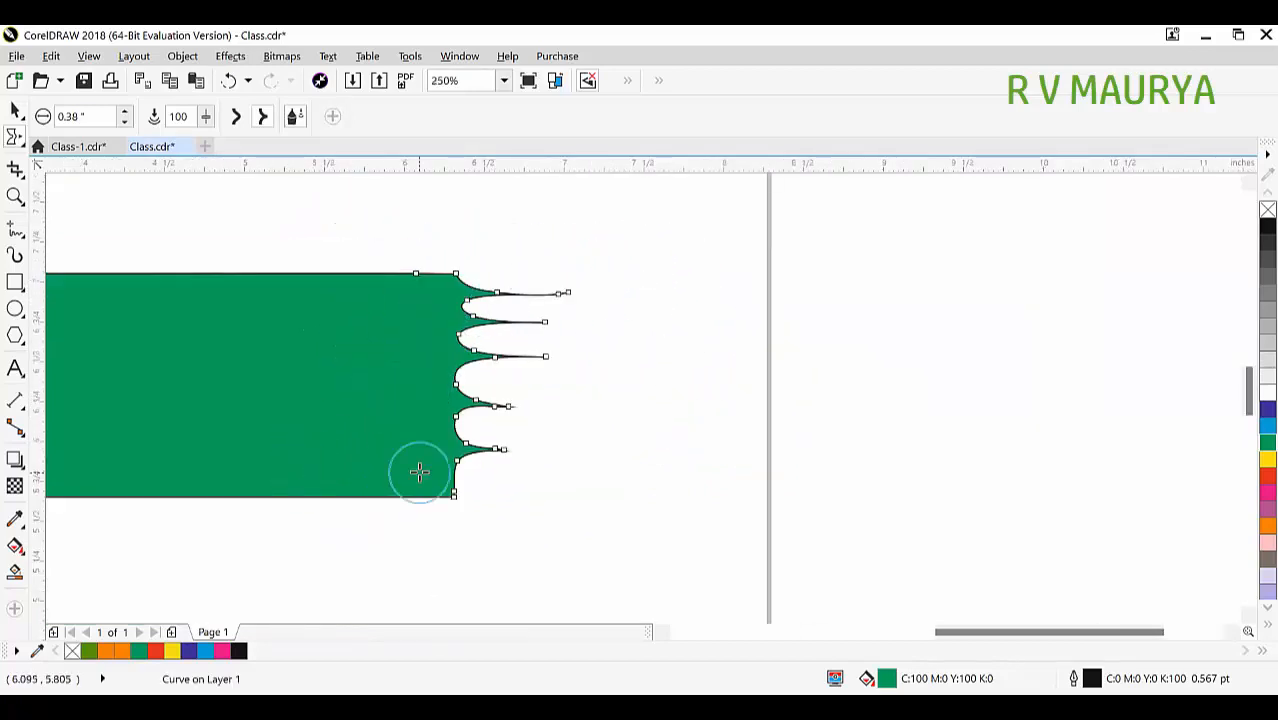
# Smear the lower-right corner outward and lengthen the spikes along the right edge.
pyautogui.moveTo(449, 490); pyautogui.dragTo(590, 463)
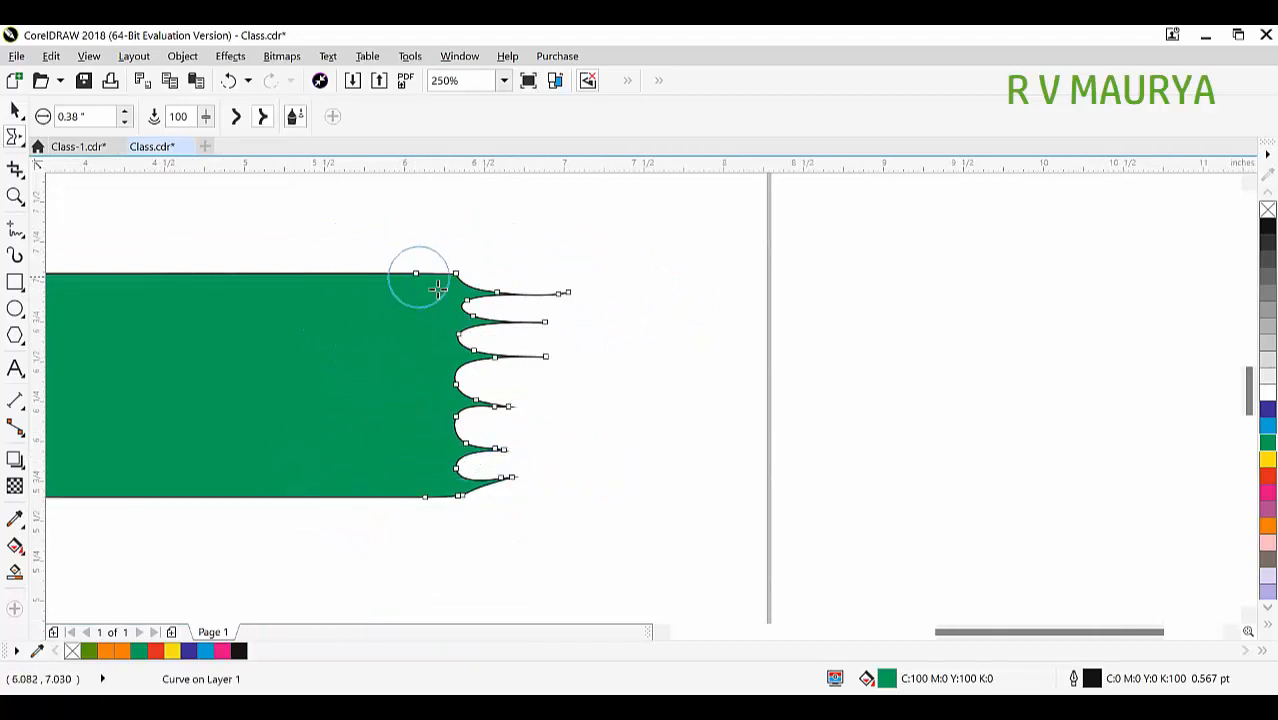
pyautogui.moveTo(448, 282); pyautogui.dragTo(602, 288)
pyautogui.moveTo(463, 329); pyautogui.dragTo(606, 332)
pyautogui.moveTo(481, 404); pyautogui.dragTo(600, 412)
pyautogui.moveTo(462, 452)
pyautogui.mouseDown()
pyautogui.moveTo(616, 454)
pyautogui.moveTo(645, 483)
pyautogui.mouseUp()
pyautogui.moveTo(451, 474); pyautogui.dragTo(672, 505)
pyautogui.moveTo(470, 306); pyautogui.dragTo(633, 320)
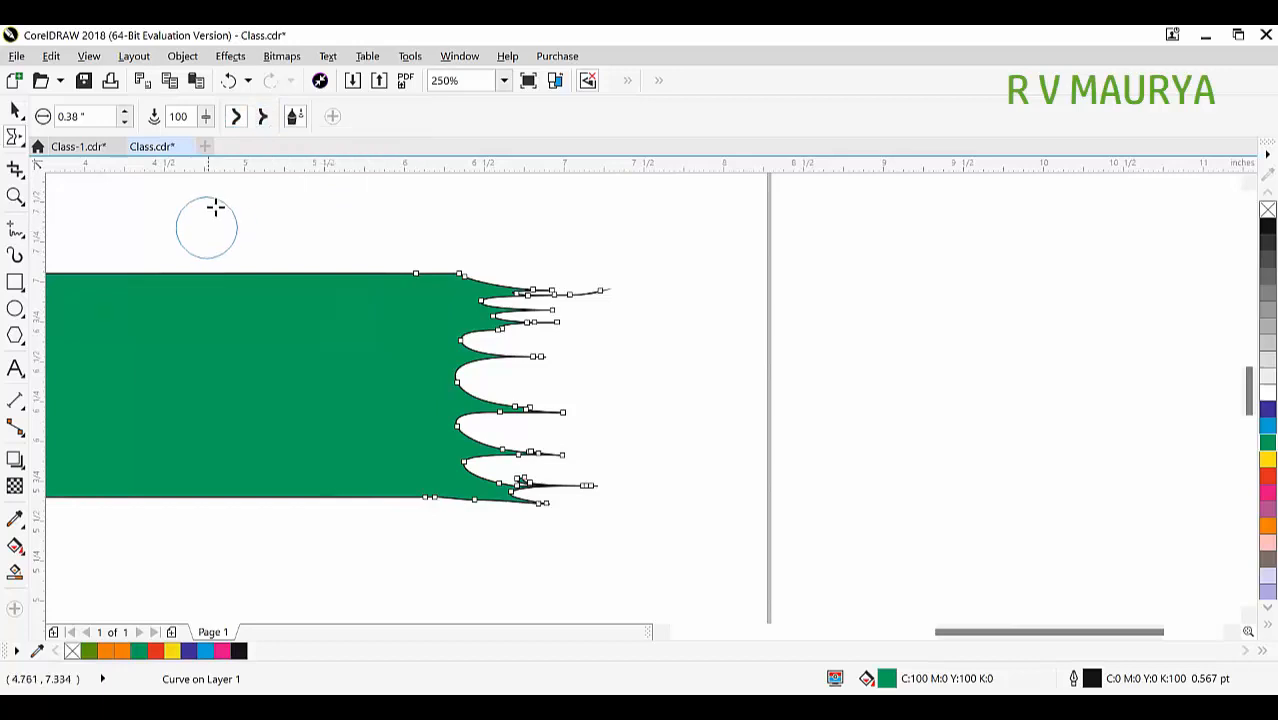
# Switch to the pointy smear and pull spikes from the bottom and top edges near the shape's right end.
pyautogui.click(264, 116)
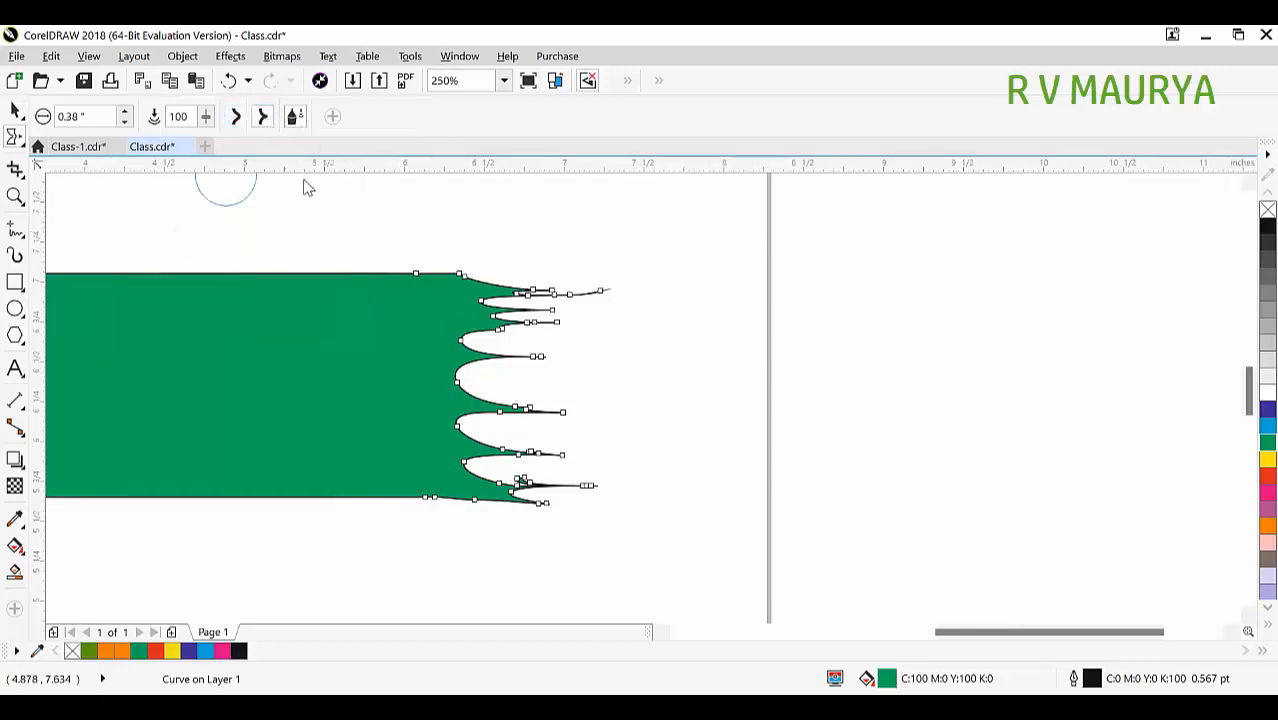
pyautogui.moveTo(345, 485)
pyautogui.mouseDown()
pyautogui.moveTo(400, 568)
pyautogui.moveTo(396, 555)
pyautogui.mouseUp()
pyautogui.moveTo(250, 497); pyautogui.dragTo(320, 537)
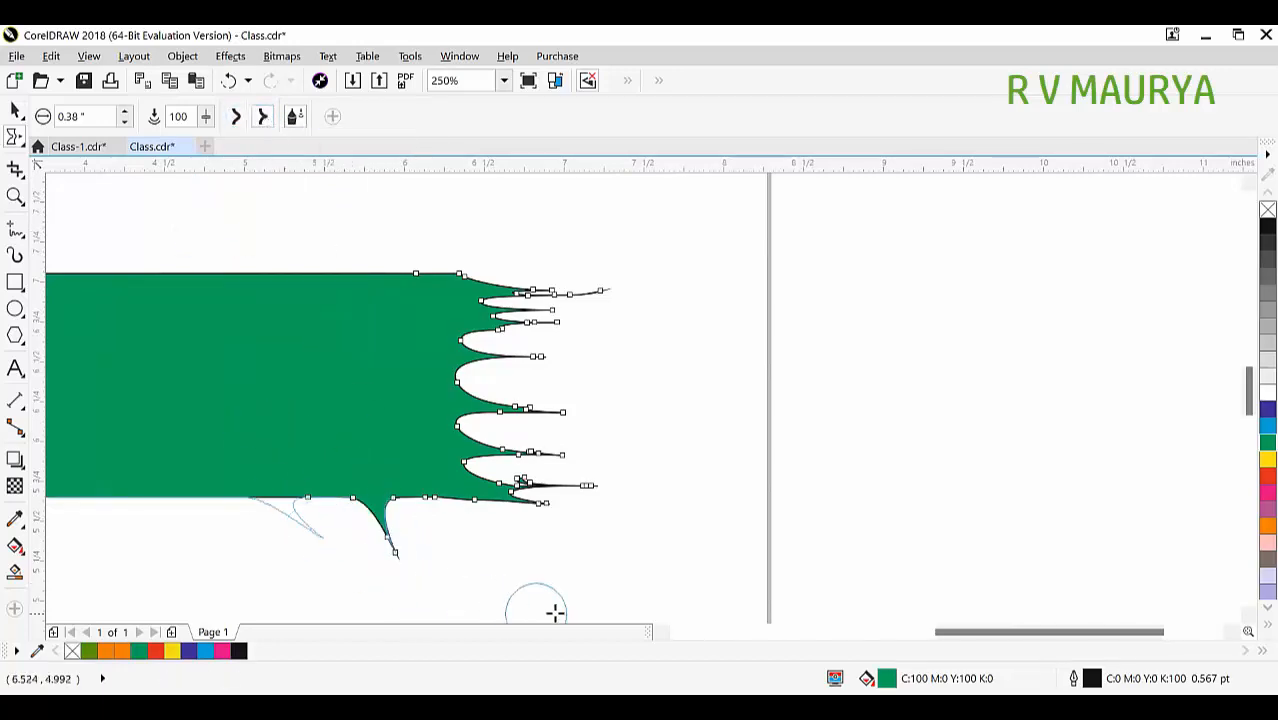
pyautogui.moveTo(400, 498); pyautogui.dragTo(525, 524)
pyautogui.moveTo(360, 273); pyautogui.dragTo(550, 223)
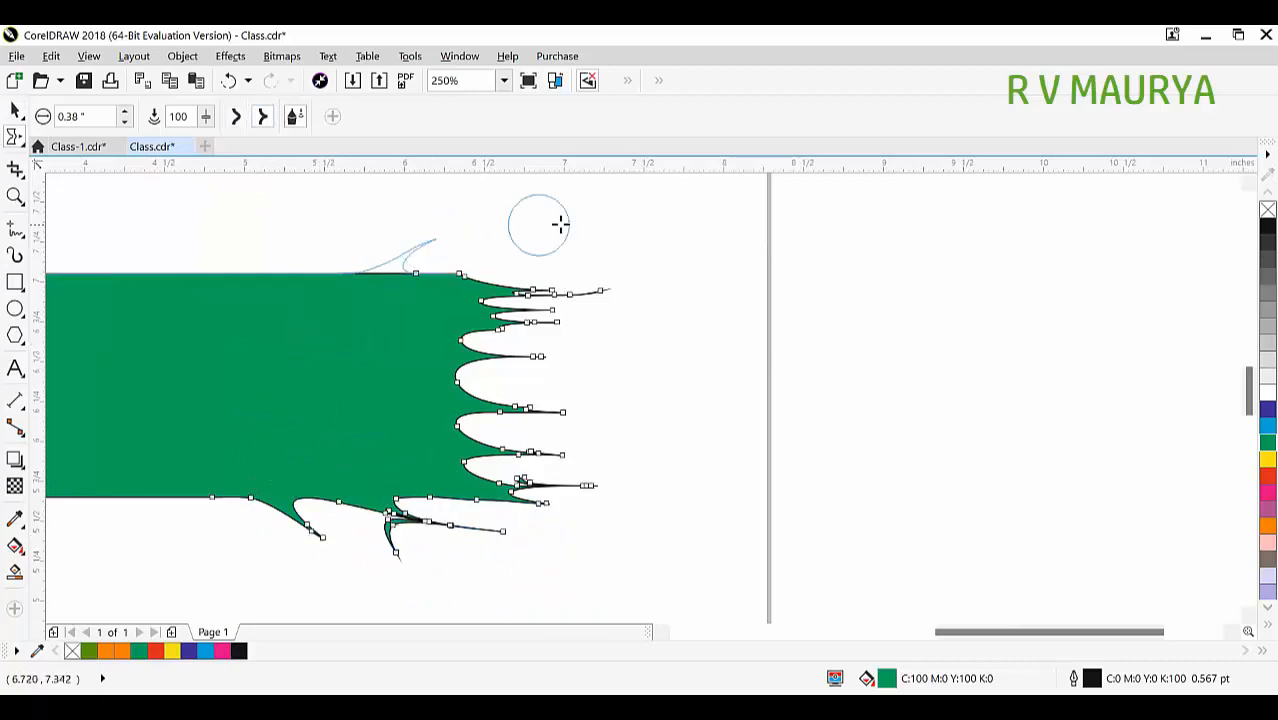
pyautogui.moveTo(470, 275); pyautogui.dragTo(641, 253)
pyautogui.moveTo(456, 283); pyautogui.dragTo(639, 220)
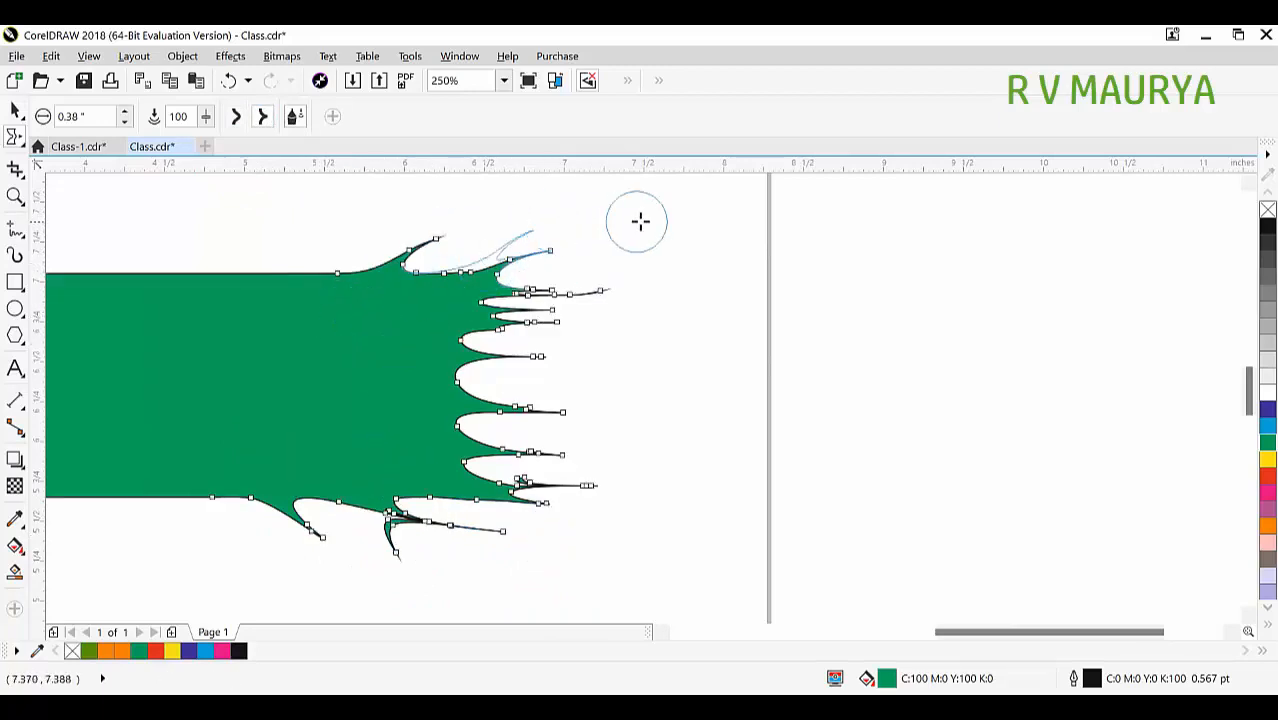
# Smear a row of slanted, wave-like spikes upward along the rest of the shape's top edge.
pyautogui.moveTo(292, 288); pyautogui.dragTo(508, 203)
pyautogui.moveTo(214, 287)
pyautogui.mouseDown()
pyautogui.moveTo(400, 251)
pyautogui.moveTo(234, 246)
pyautogui.moveTo(338, 200)
pyautogui.mouseUp()
pyautogui.moveTo(155, 295)
pyautogui.mouseDown()
pyautogui.moveTo(202, 216)
pyautogui.moveTo(265, 197)
pyautogui.mouseUp()
pyautogui.scroll(-2, 357, 337)
pyautogui.scroll(2, 322, 310)
pyautogui.moveTo(255, 405)
pyautogui.mouseDown()
pyautogui.moveTo(540, 237)
pyautogui.moveTo(632, 256)
pyautogui.mouseUp()
pyautogui.moveTo(222, 469)
pyautogui.mouseDown()
pyautogui.moveTo(392, 240)
pyautogui.moveTo(440, 225)
pyautogui.mouseUp()
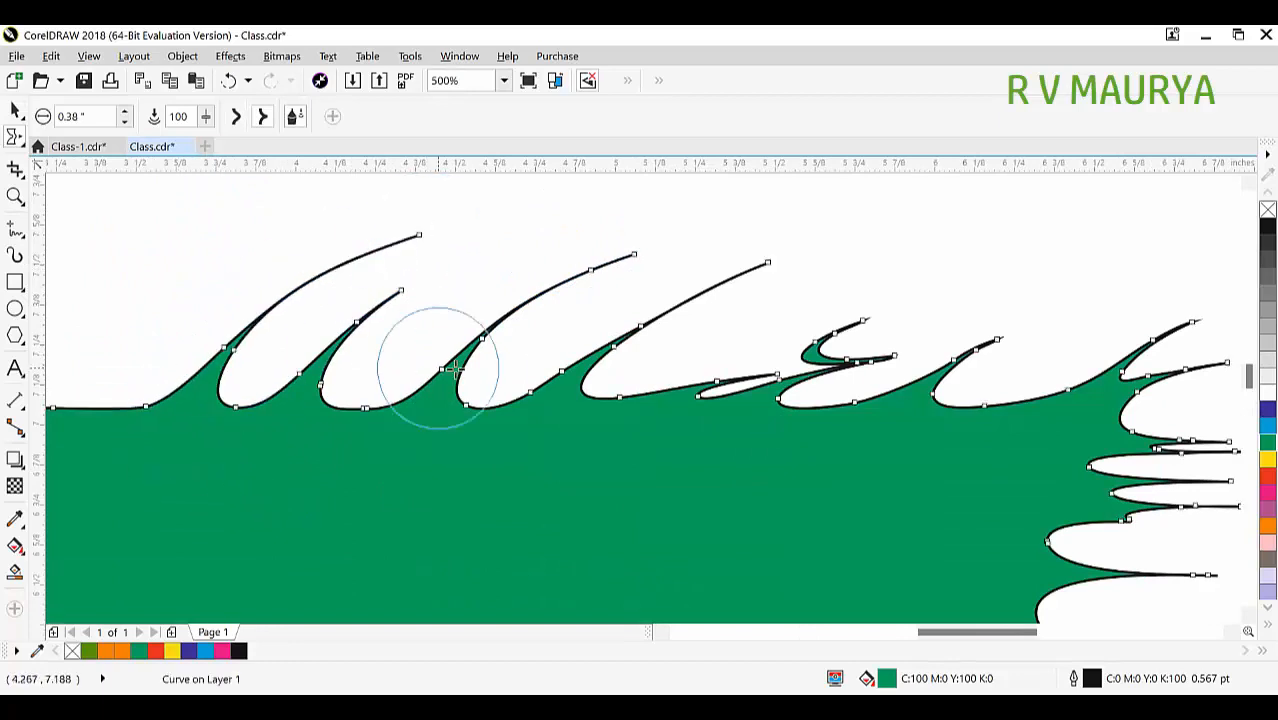
pyautogui.scroll(-2, 526, 399)
pyautogui.moveTo(369, 420)
pyautogui.mouseDown()
pyautogui.moveTo(431, 341)
pyautogui.moveTo(610, 285)
pyautogui.mouseUp()
pyautogui.moveTo(409, 428)
pyautogui.mouseDown()
pyautogui.moveTo(428, 364)
pyautogui.moveTo(509, 299)
pyautogui.mouseUp()
pyautogui.scroll(2, 423, 378)
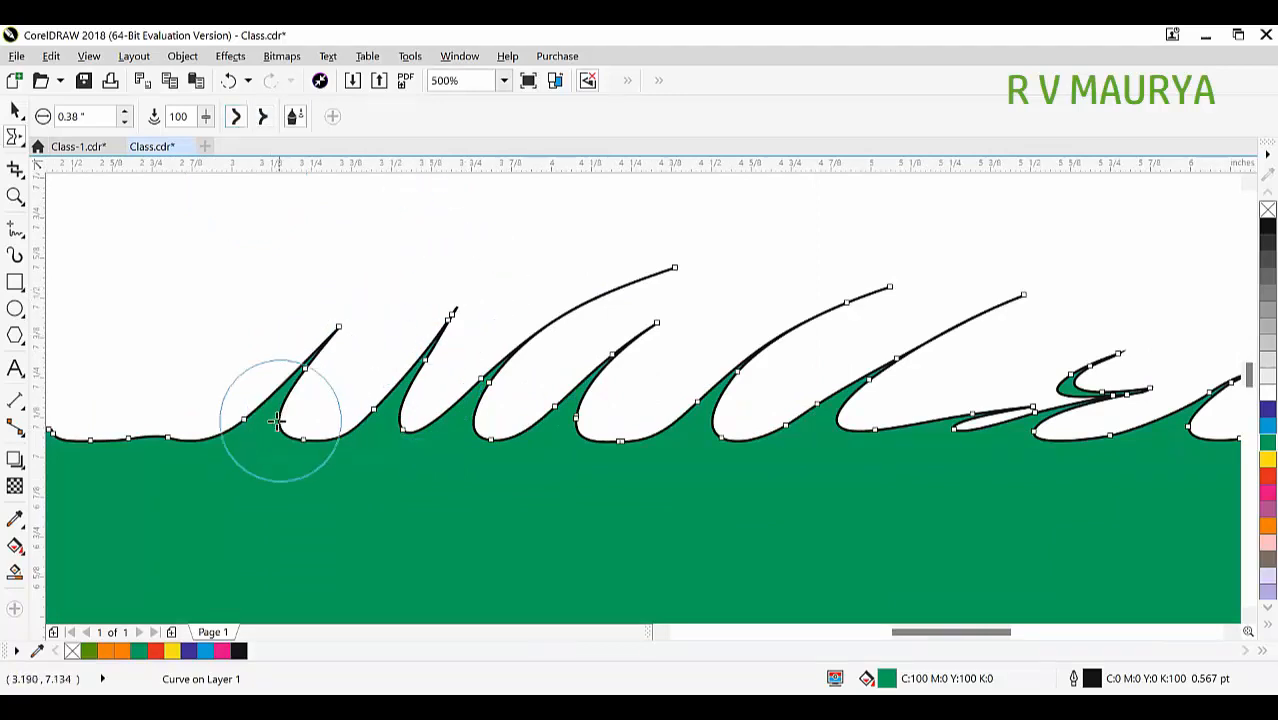
# Pull long curved tendrils from the shape's top and bottom edges and sweep its lower-right side upward with the Smear tool.
pyautogui.scroll(-1, 565, 433)
pyautogui.moveTo(343, 448)
pyautogui.mouseDown()
pyautogui.moveTo(391, 355)
pyautogui.moveTo(543, 295)
pyautogui.moveTo(1013, 322)
pyautogui.mouseUp()
pyautogui.scroll(-1, 723, 305)
pyautogui.moveTo(568, 460)
pyautogui.mouseDown()
pyautogui.moveTo(471, 561)
pyautogui.moveTo(376, 558)
pyautogui.moveTo(318, 475)
pyautogui.moveTo(364, 358)
pyautogui.moveTo(443, 319)
pyautogui.mouseUp()
pyautogui.moveTo(655, 475)
pyautogui.mouseDown()
pyautogui.moveTo(759, 574)
pyautogui.moveTo(1041, 491)
pyautogui.moveTo(1038, 324)
pyautogui.mouseUp()
pyautogui.moveTo(643, 473)
pyautogui.mouseDown()
pyautogui.moveTo(705, 519)
pyautogui.moveTo(823, 551)
pyautogui.moveTo(993, 501)
pyautogui.moveTo(997, 353)
pyautogui.mouseUp()
pyautogui.moveTo(665, 442)
pyautogui.mouseDown()
pyautogui.moveTo(767, 506)
pyautogui.moveTo(960, 469)
pyautogui.moveTo(973, 345)
pyautogui.mouseUp()
pyautogui.moveTo(703, 429)
pyautogui.mouseDown()
pyautogui.moveTo(855, 483)
pyautogui.moveTo(903, 428)
pyautogui.moveTo(902, 328)
pyautogui.mouseUp()
pyautogui.moveTo(722, 463)
pyautogui.mouseDown()
pyautogui.moveTo(909, 357)
pyautogui.moveTo(884, 272)
pyautogui.mouseUp()
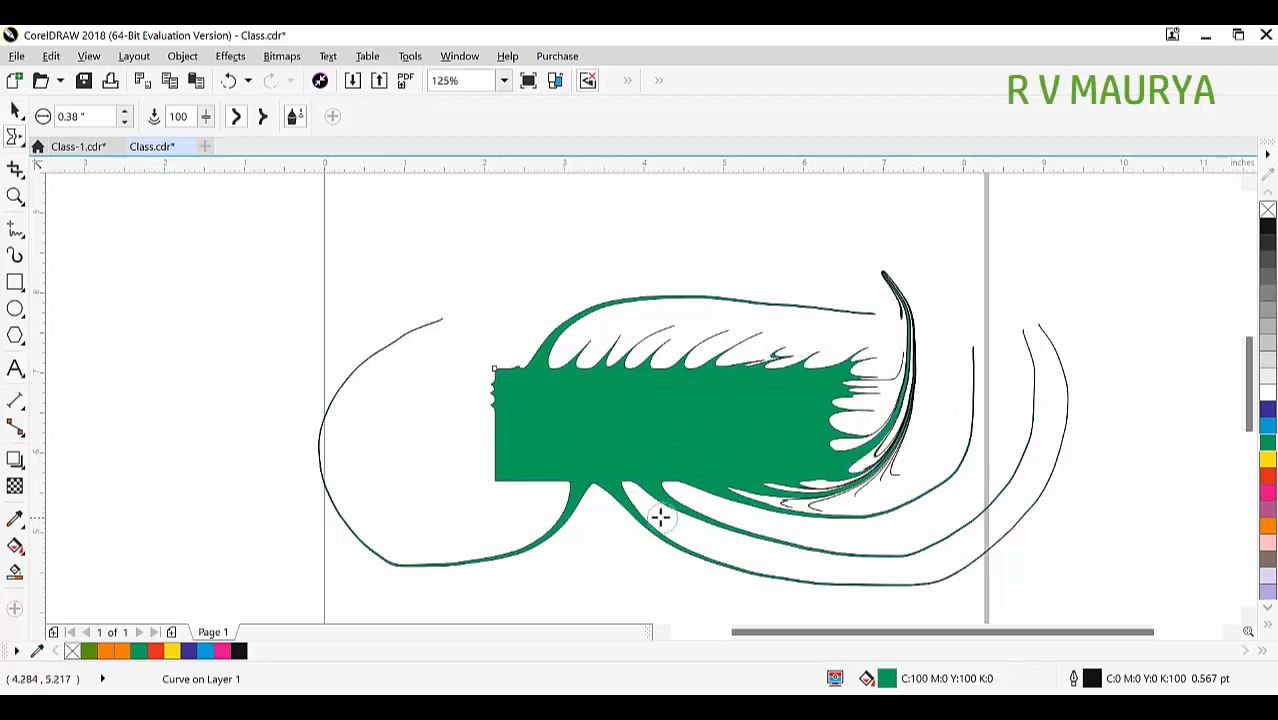
pyautogui.moveTo(545, 461)
pyautogui.mouseDown()
pyautogui.moveTo(442, 499)
pyautogui.moveTo(395, 452)
pyautogui.moveTo(471, 419)
pyautogui.moveTo(492, 272)
pyautogui.mouseUp()
# Replace the smeared shape with a blue-filled rectangle about 4.89 inches wide and 1.93 inches high near the page top.
pyautogui.press('space')
pyautogui.press('Delete')
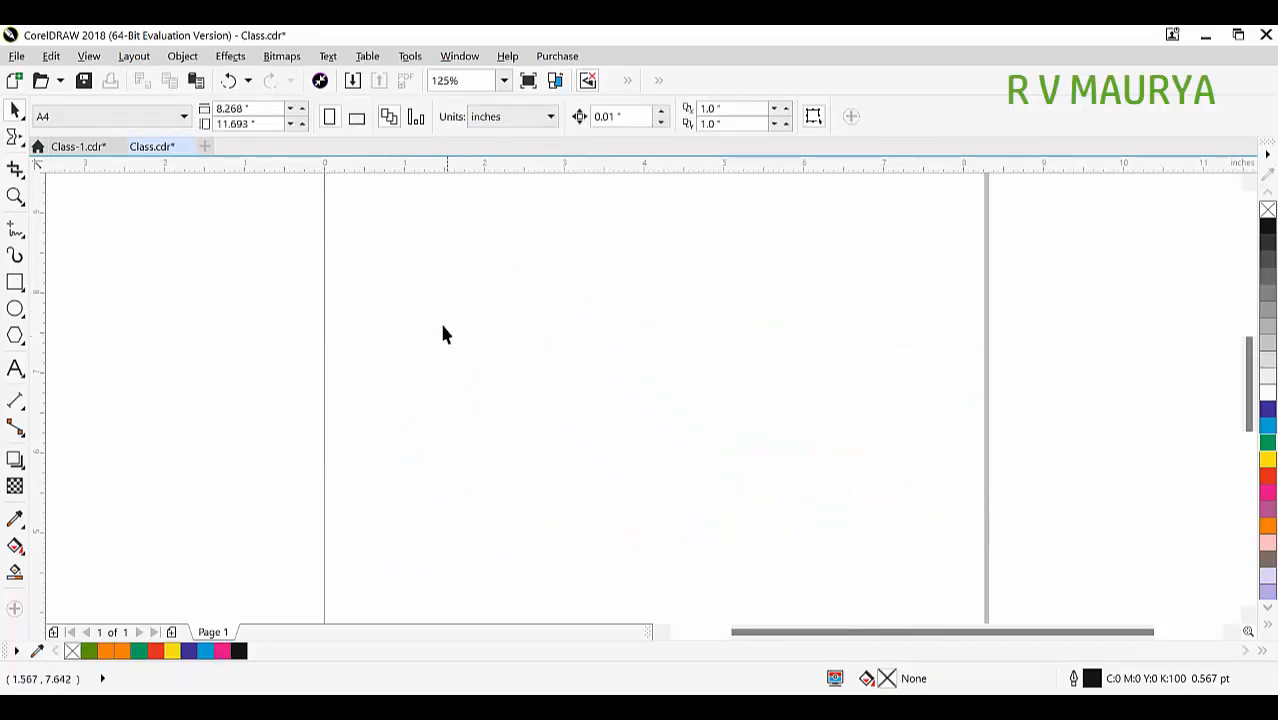
pyautogui.scroll(-1, 443, 335)
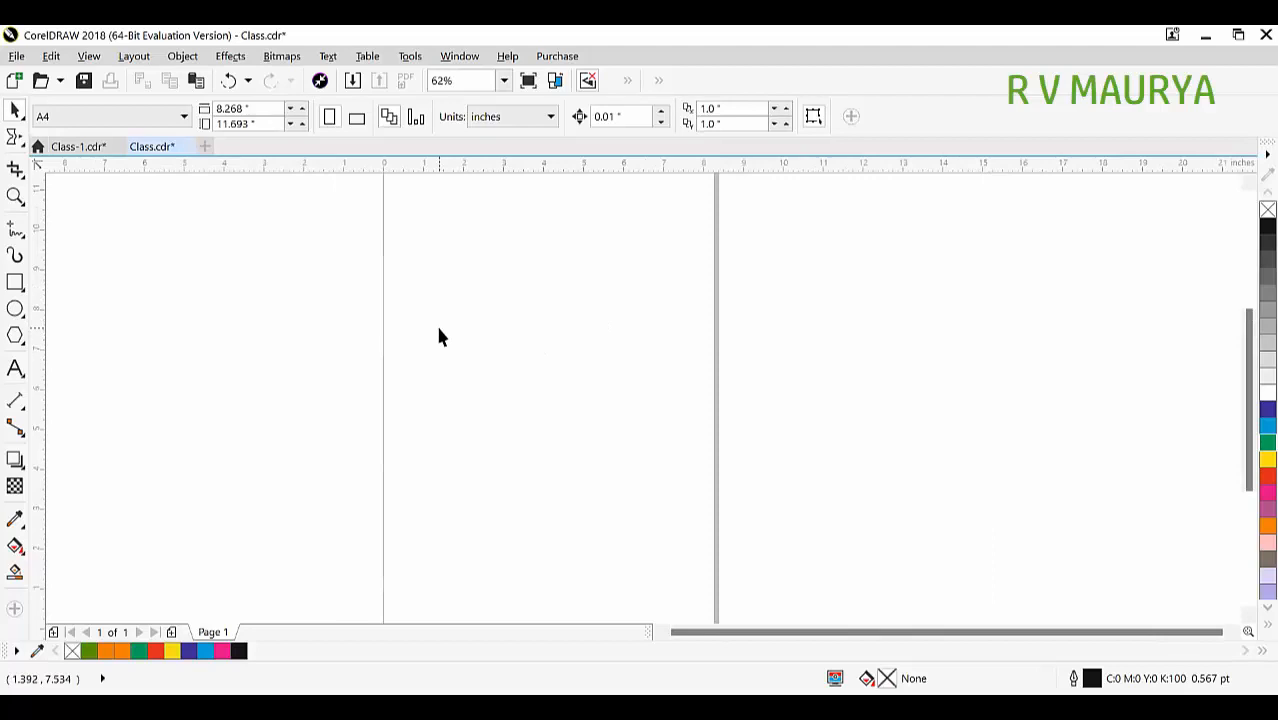
pyautogui.scroll(-2, 468, 380)
pyautogui.press('z')
pyautogui.moveTo(383, 244); pyautogui.dragTo(736, 371)
pyautogui.press('space')
pyautogui.click(15, 283)
pyautogui.moveTo(333, 282); pyautogui.dragTo(822, 476)
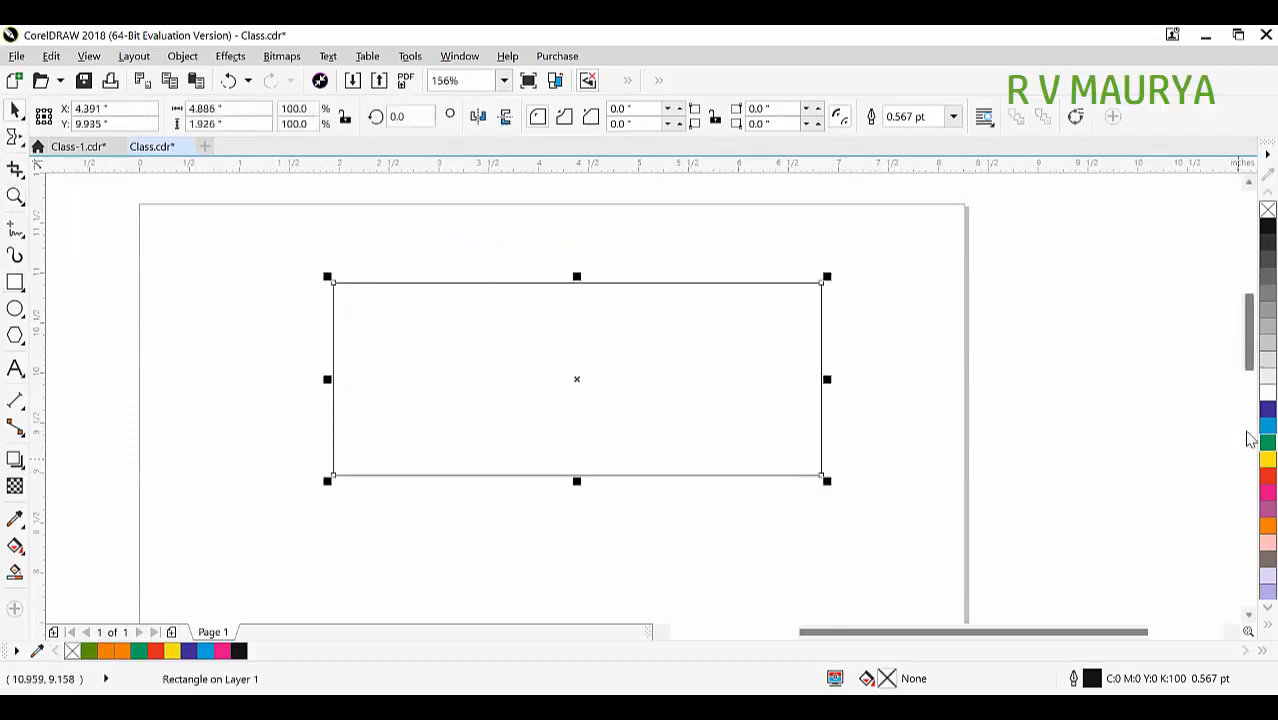
pyautogui.click(1268, 425)
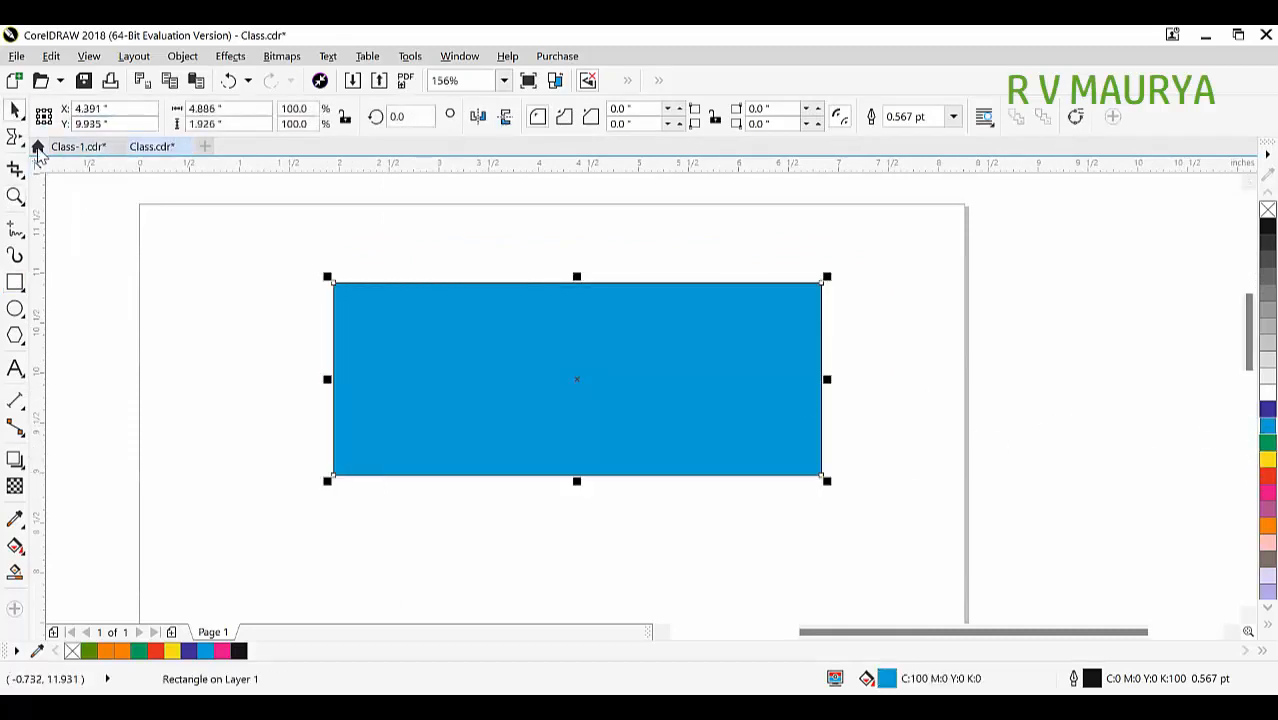
# Twirl the blue rectangle's upper-left corner into a spiral using the Twirl tool with a 0.55-inch nib.
pyautogui.click(20, 140)
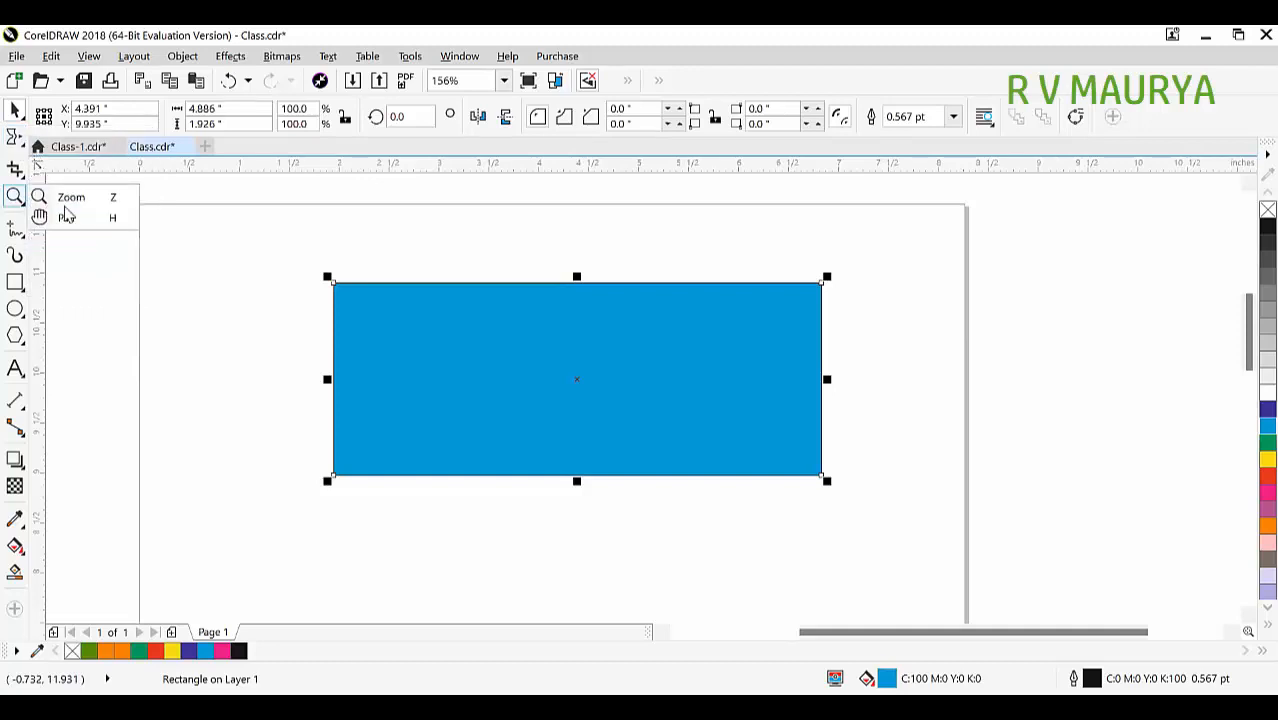
pyautogui.moveTo(15, 137)
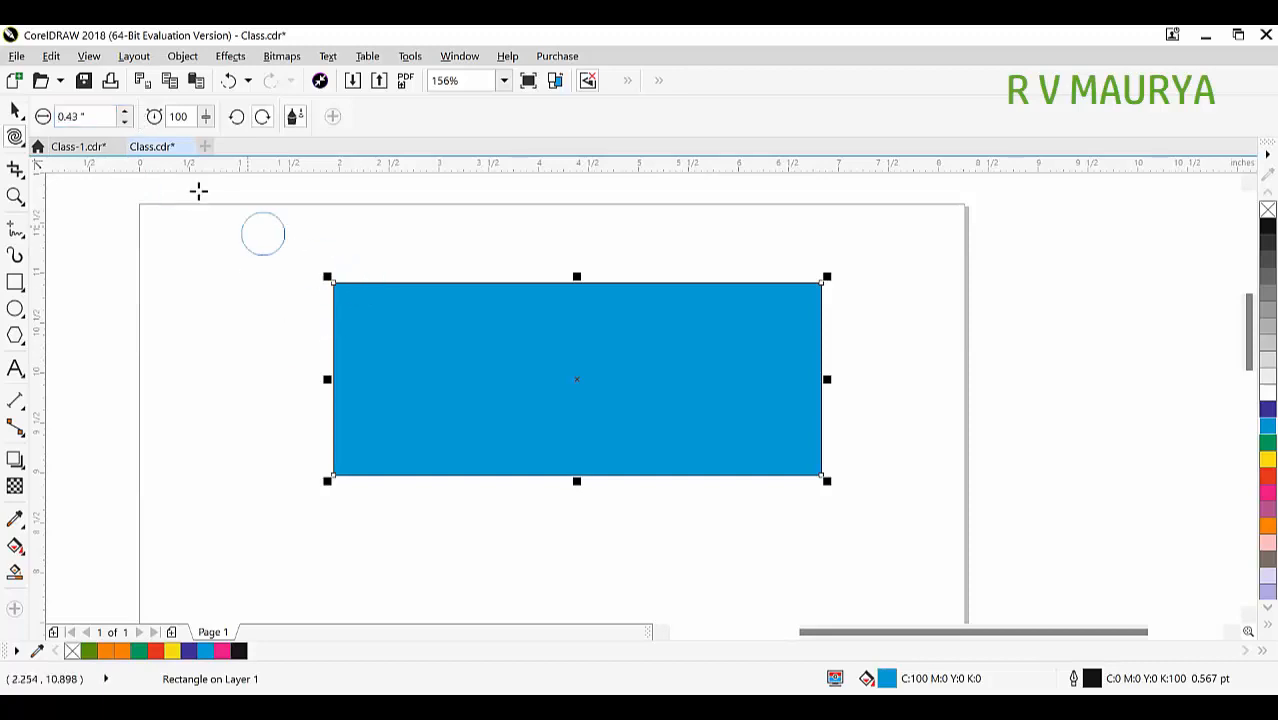
pyautogui.scroll(12, 126, 113)
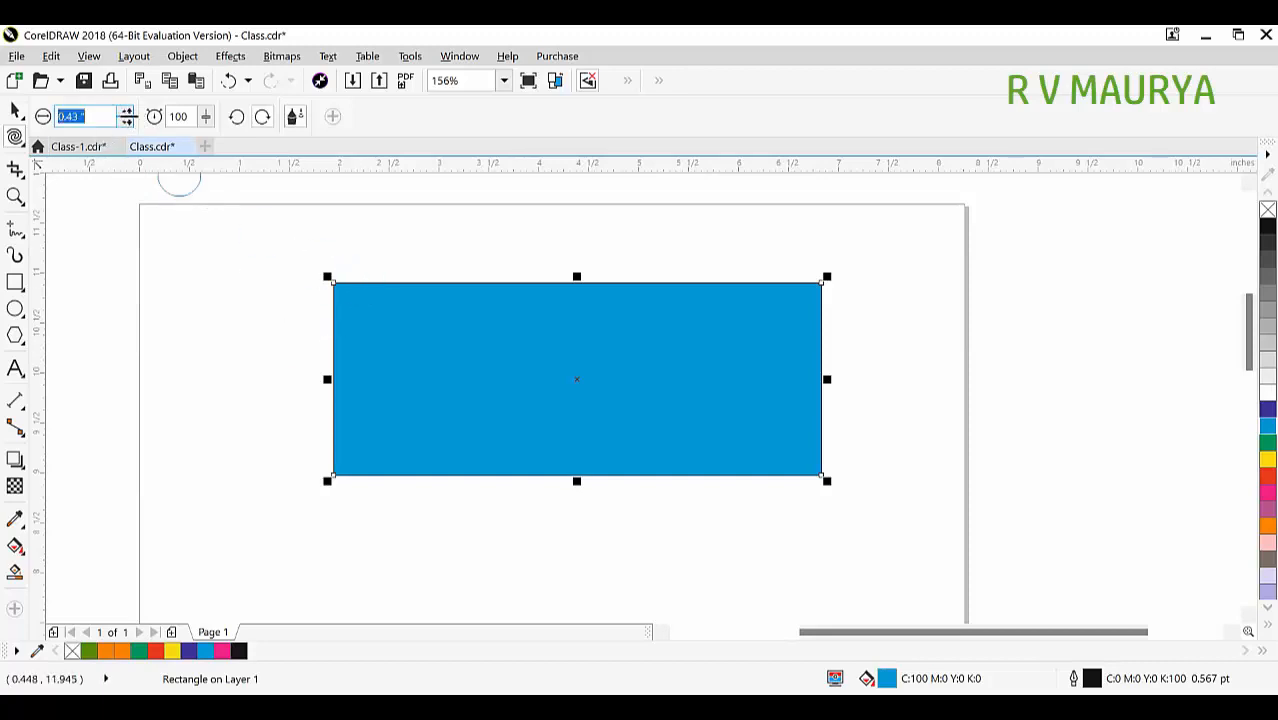
pyautogui.click(334, 279)
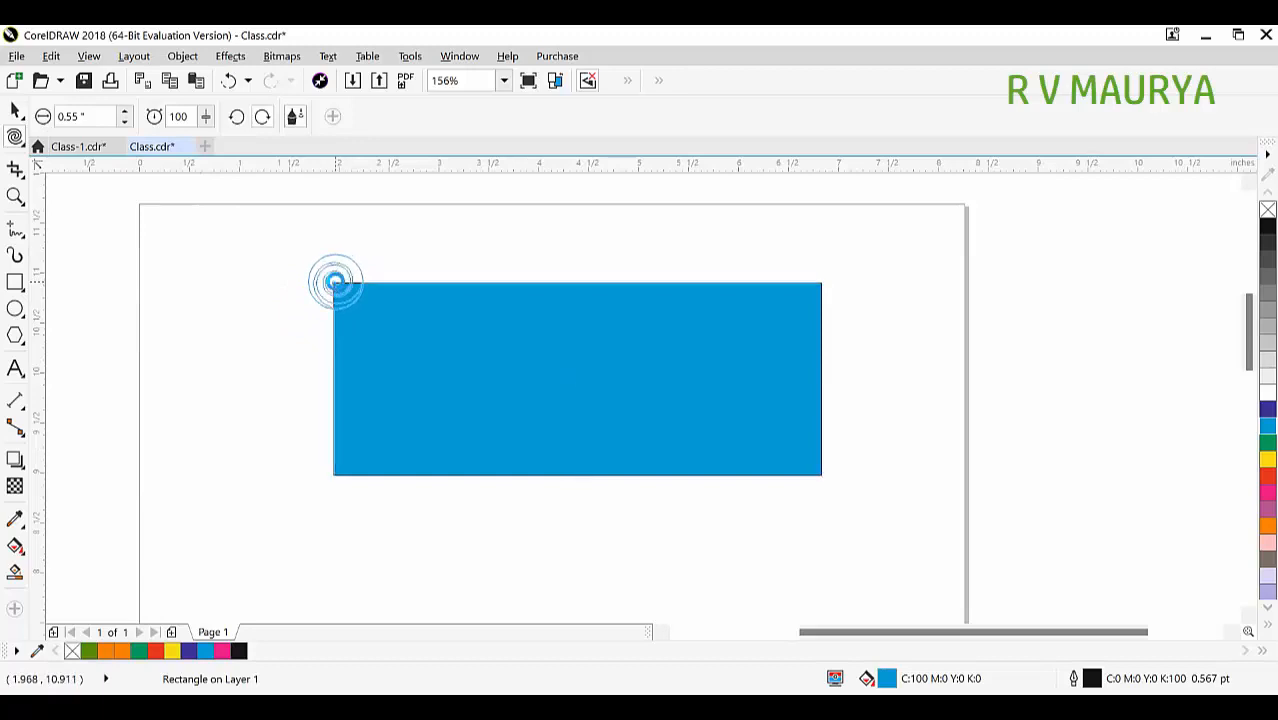
pyautogui.scroll(6, 375, 262)
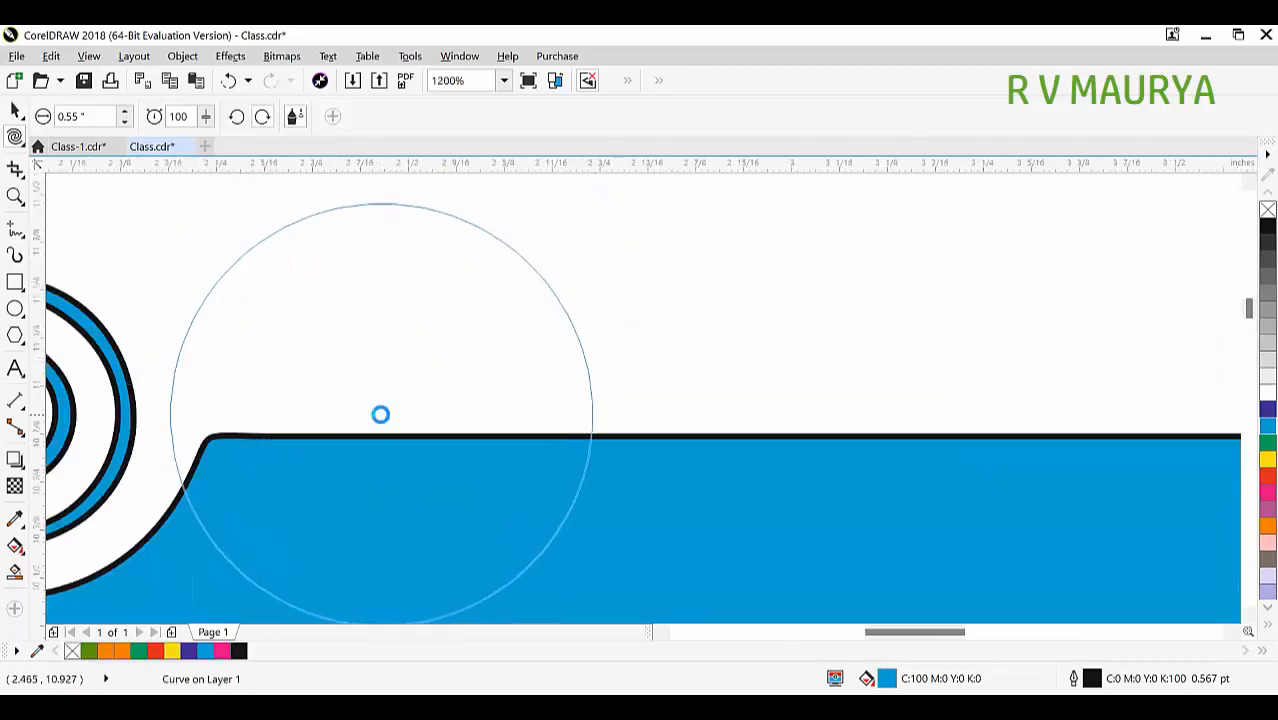
# Add five evenly spaced twirls along the top edge, continuing from the corner spiral toward the right.
pyautogui.scroll(-4, 379, 414)
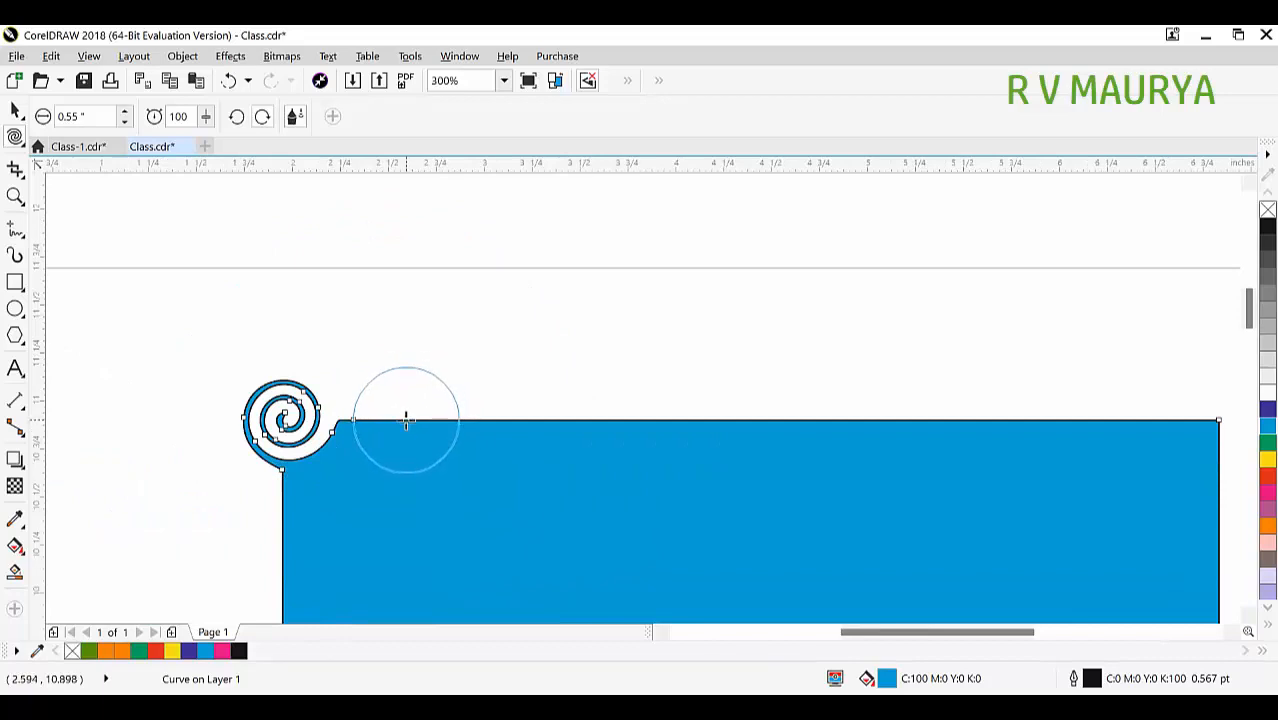
pyautogui.click(405, 418)
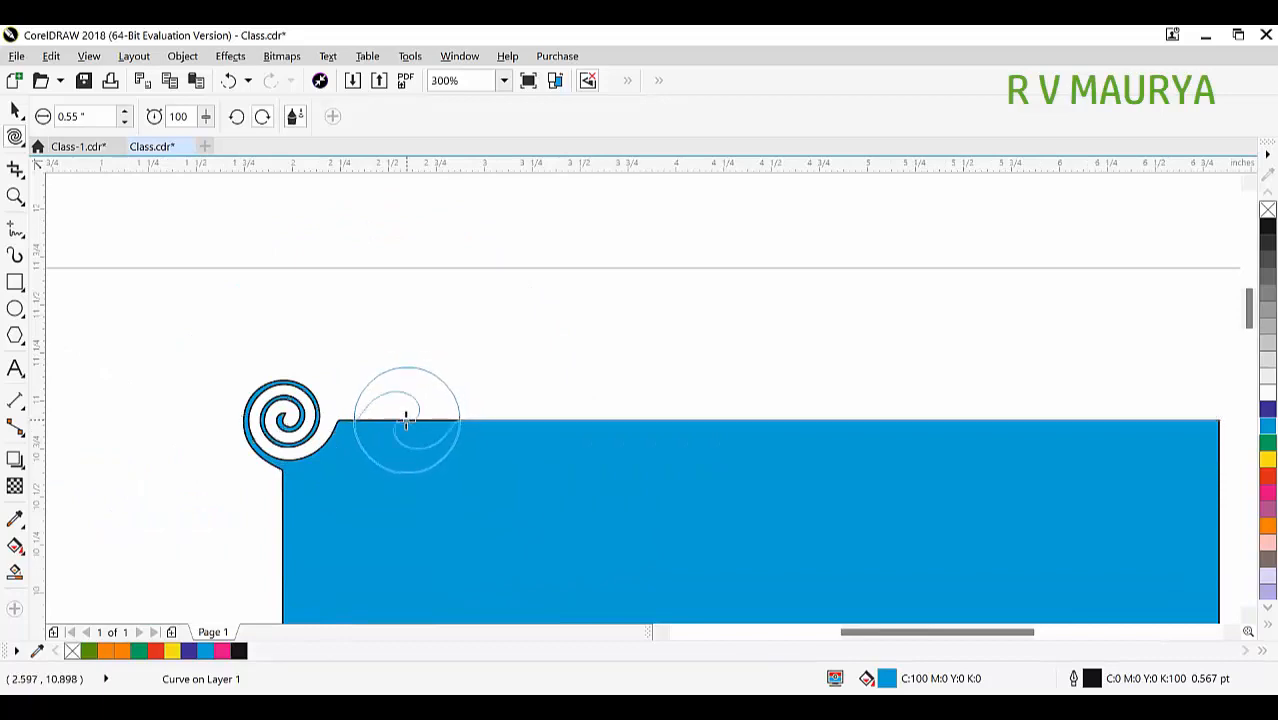
pyautogui.click(529, 418)
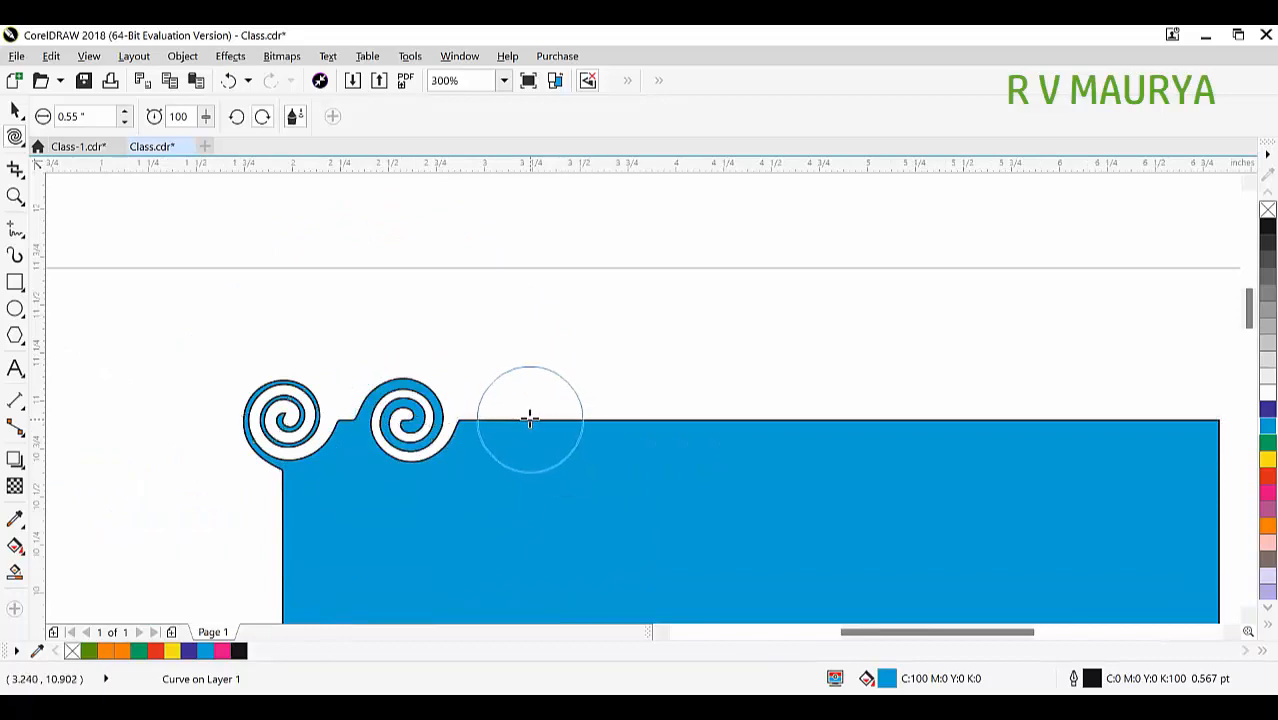
pyautogui.click(647, 420)
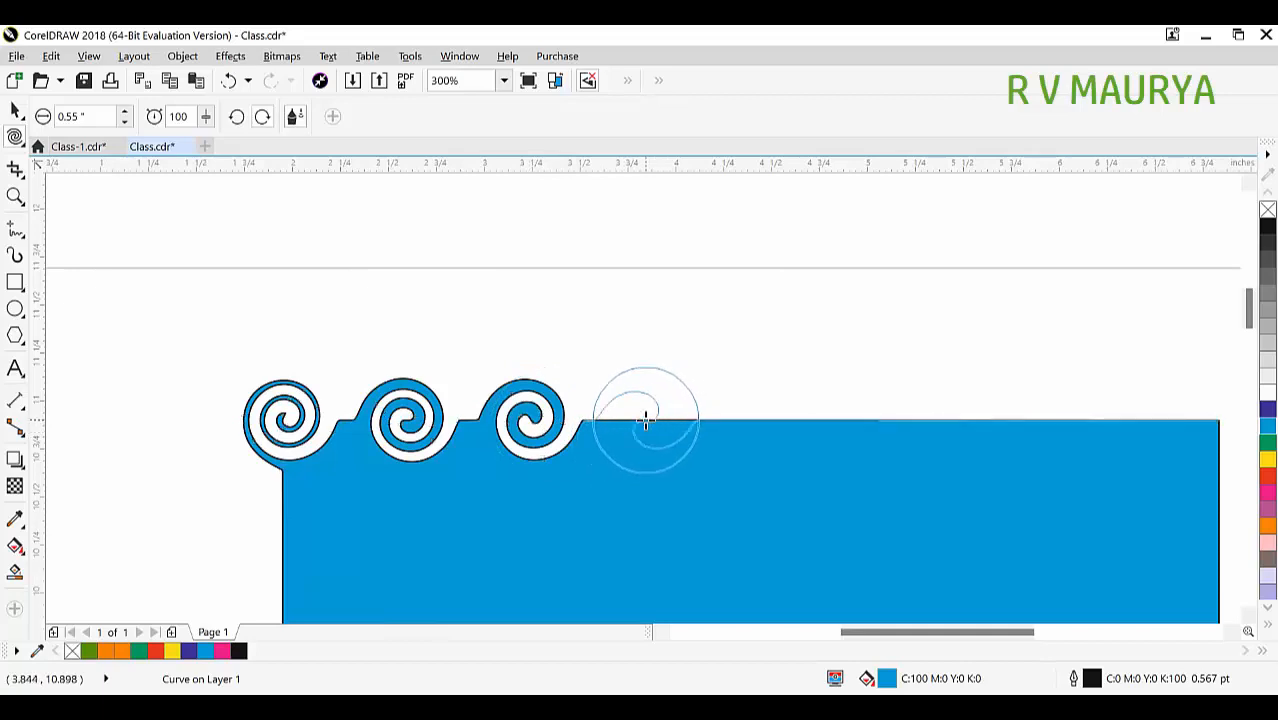
pyautogui.click(760, 418)
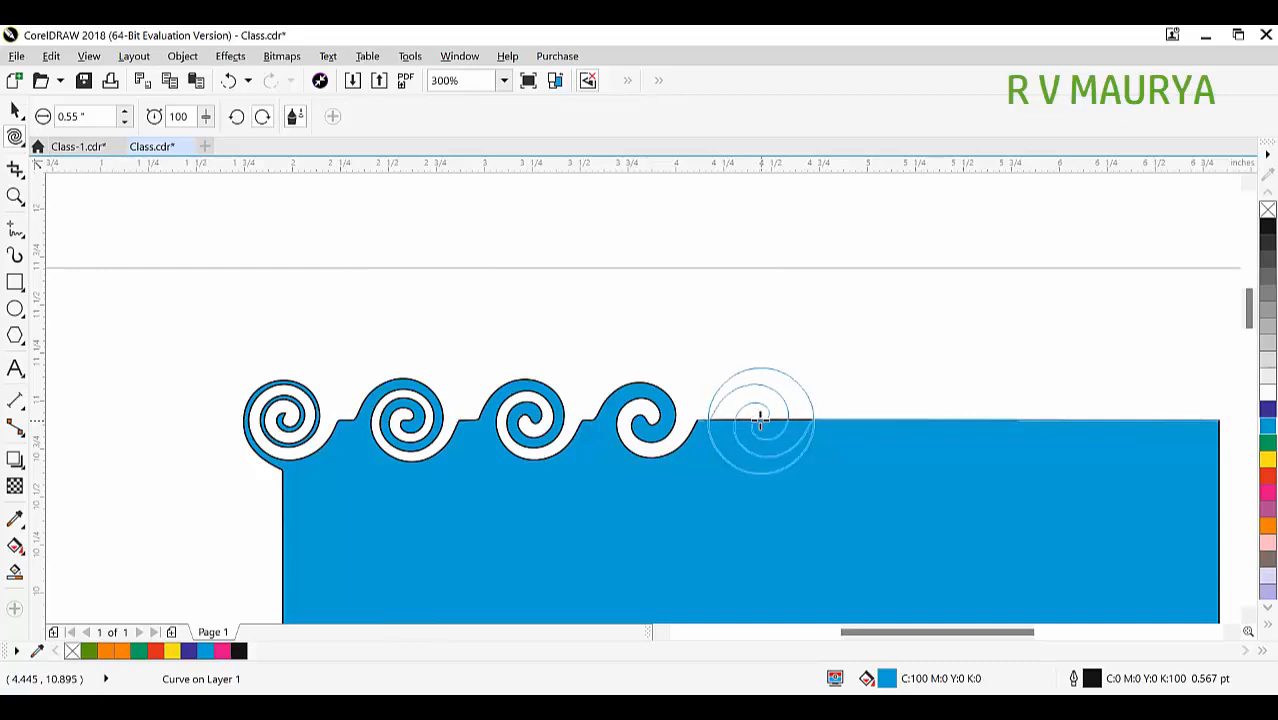
pyautogui.click(875, 420)
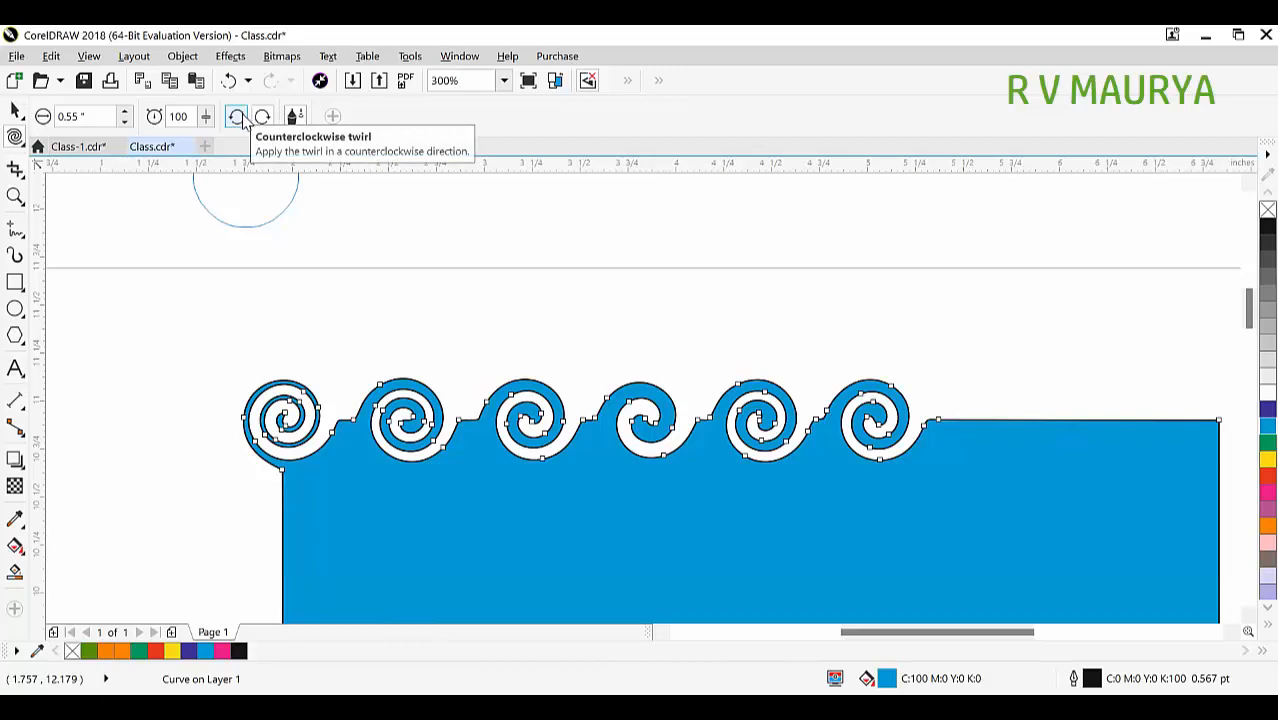
# Switch to the counterclockwise twirl, add two spirals near the top edge's right end, and return to the Pick tool.
pyautogui.click(1000, 421)
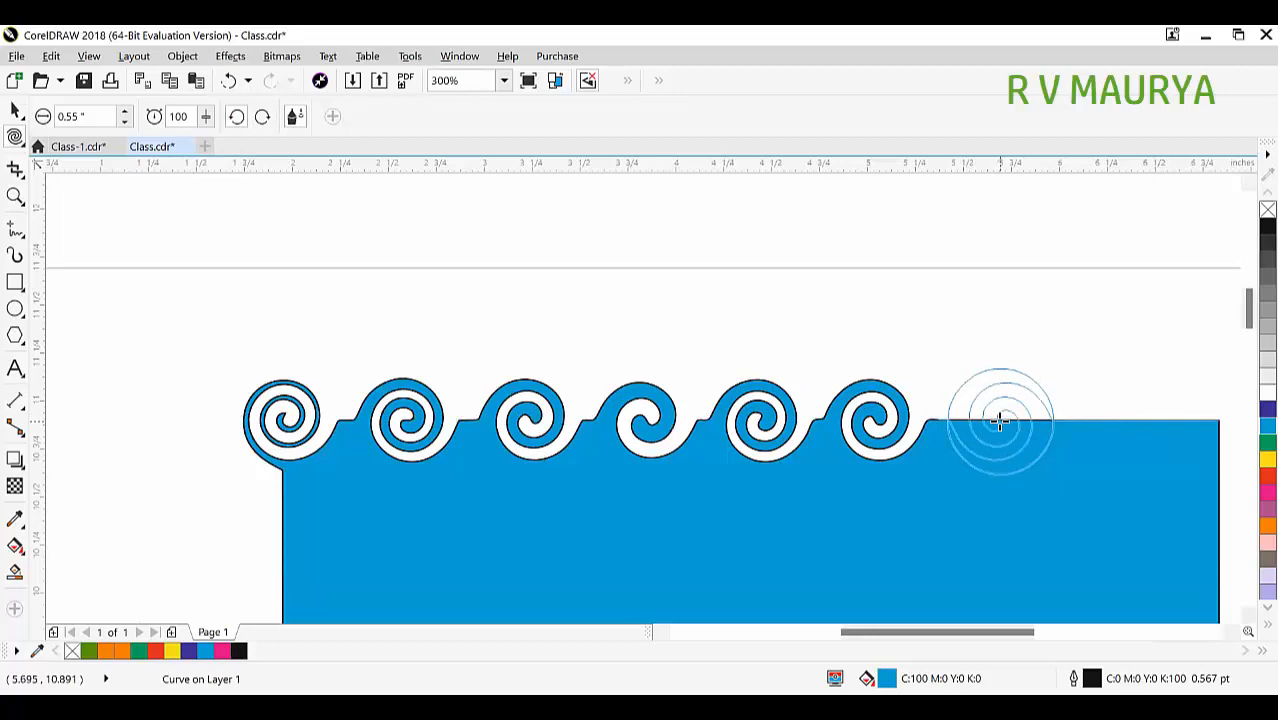
pyautogui.click(1115, 421)
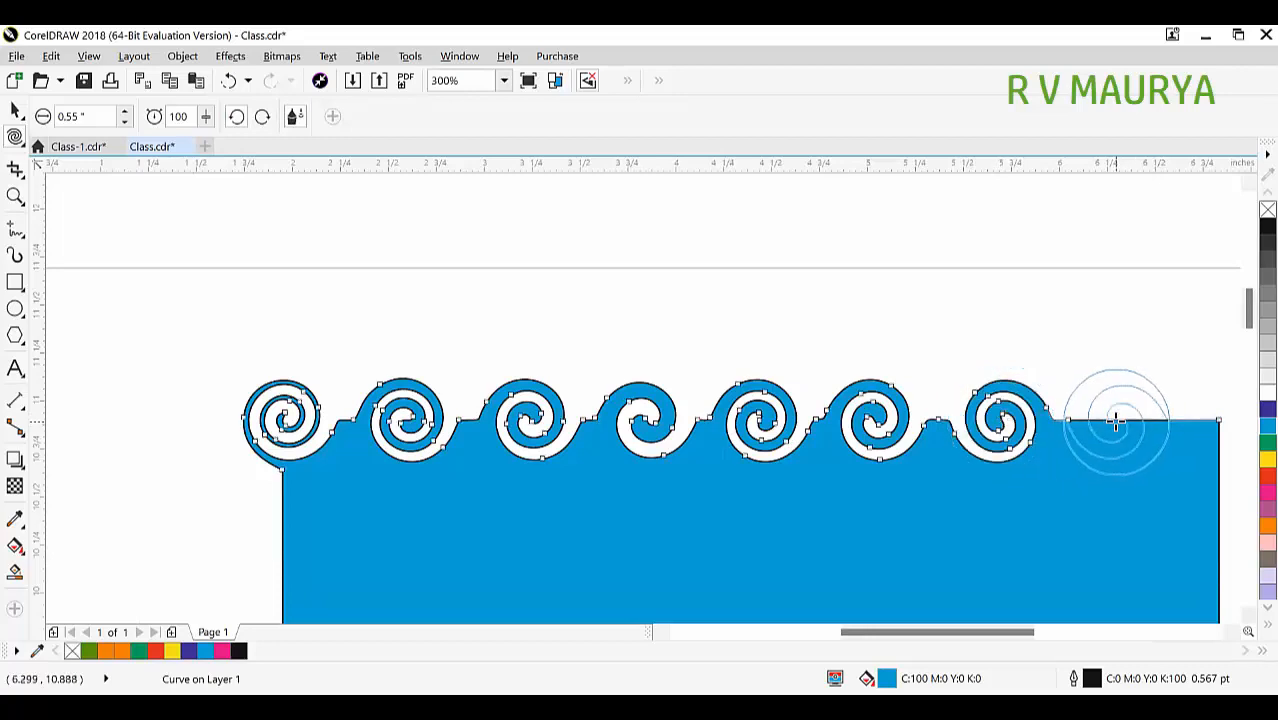
pyautogui.scroll(-3, 680, 377)
pyautogui.scroll(-1, 660, 450)
pyautogui.scroll(2, 639, 519)
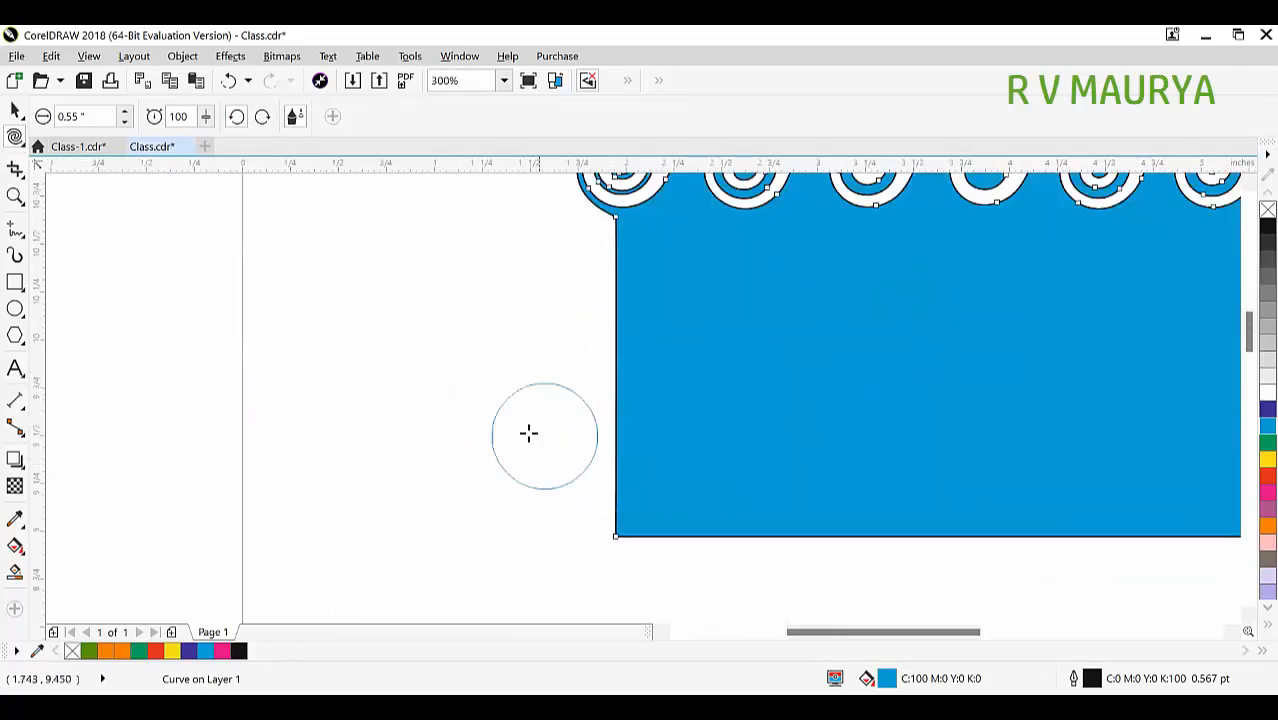
pyautogui.scroll(-1, 528, 431)
pyautogui.press('space')
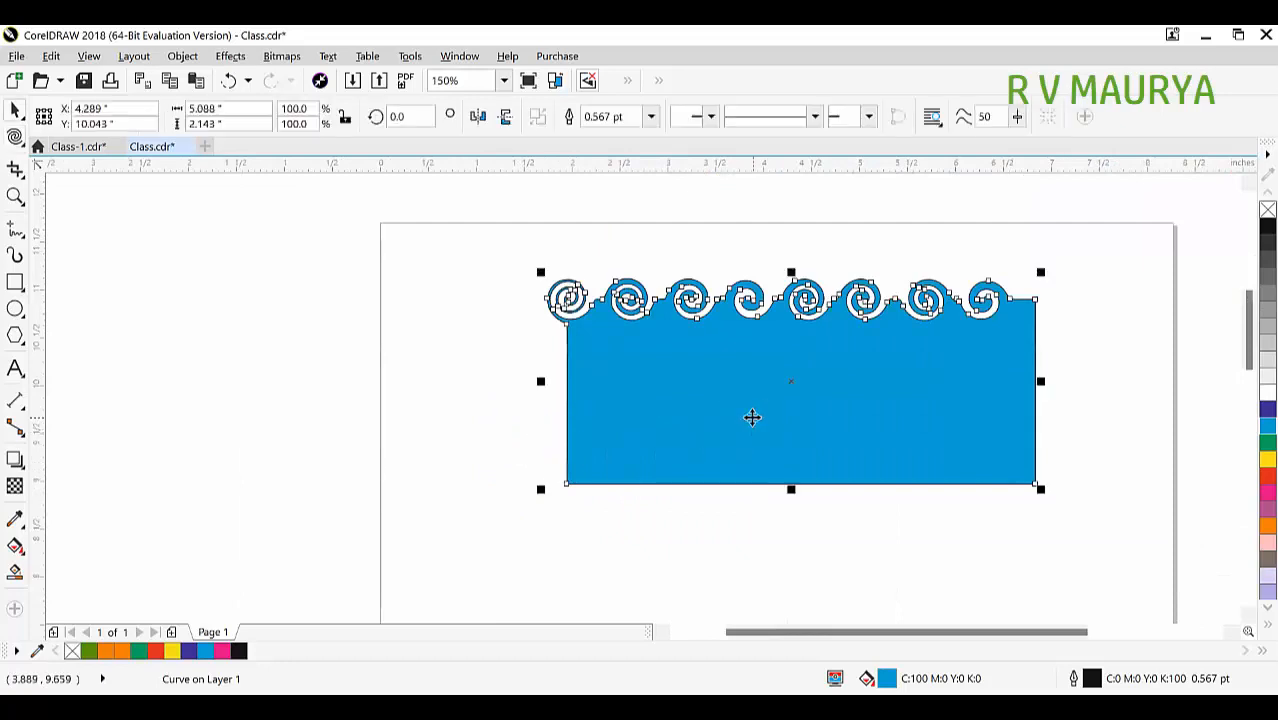
# Replace the twirled blue rectangle with a horizontal line about 3.41 inches long, with an outline width of 3.0 pt.
pyautogui.press('Delete')
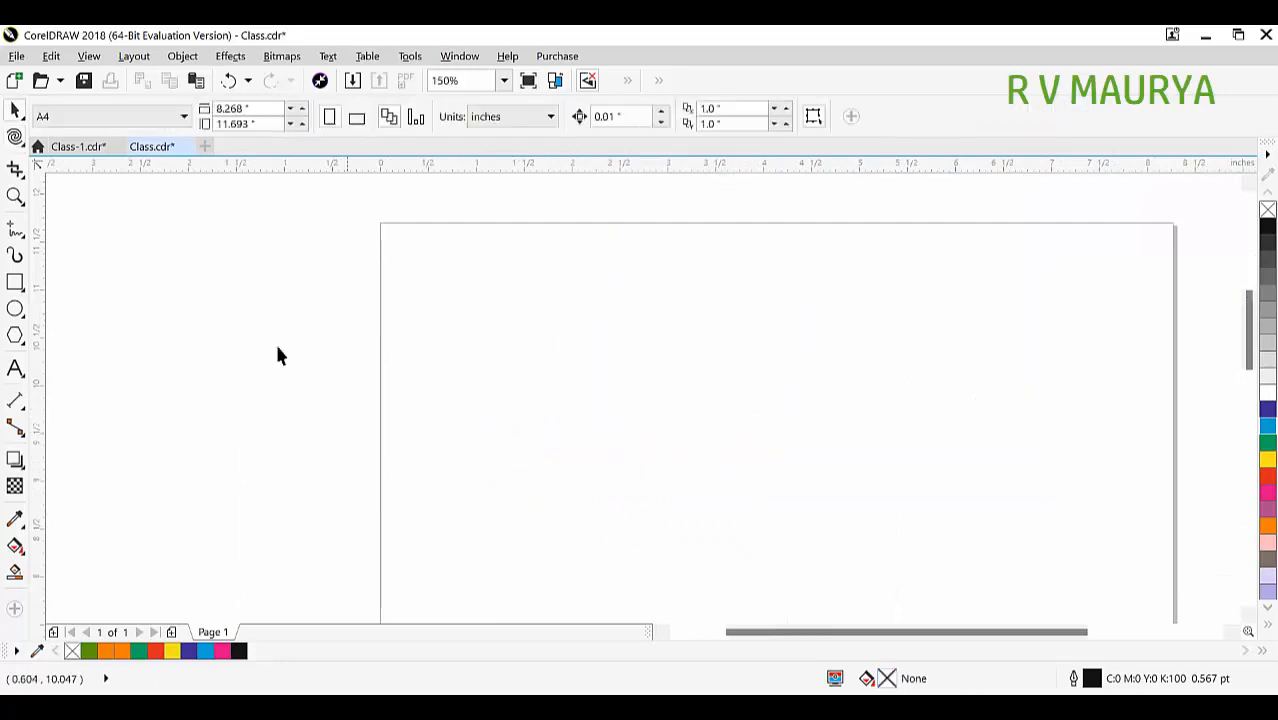
pyautogui.click(15, 230)
pyautogui.click(557, 360)
pyautogui.click(896, 360)
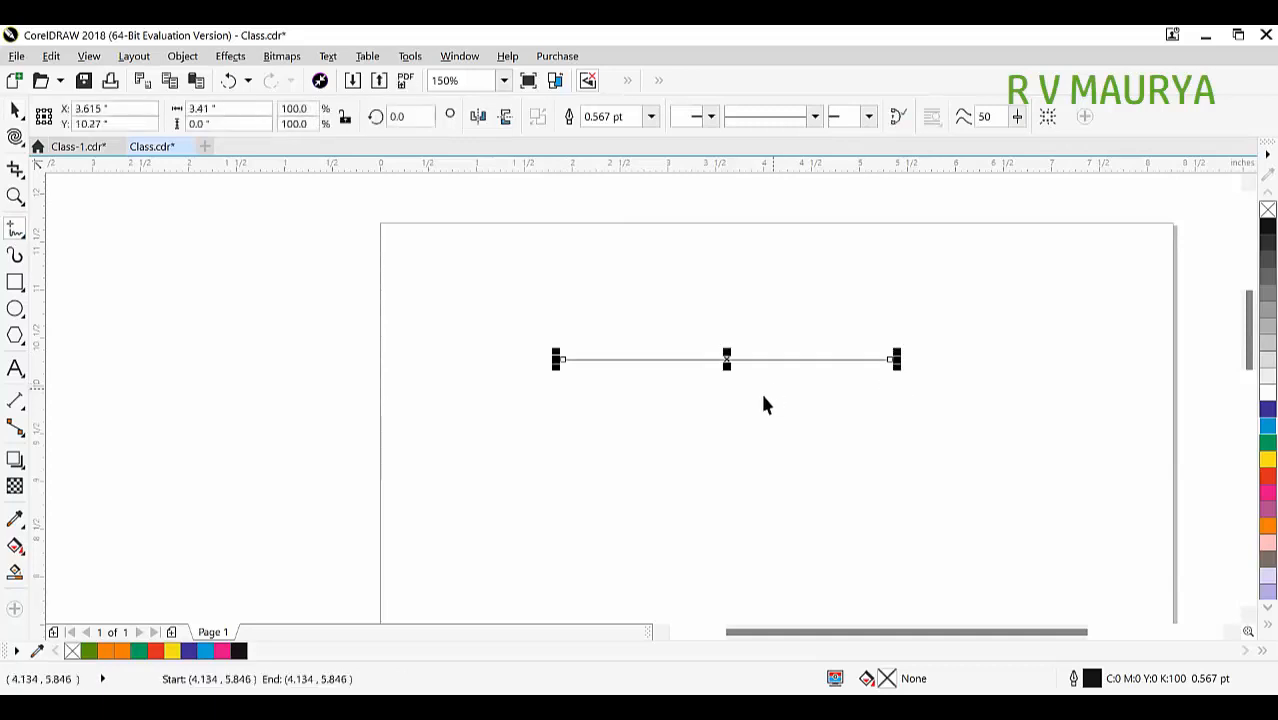
pyautogui.scroll(2, 707, 376)
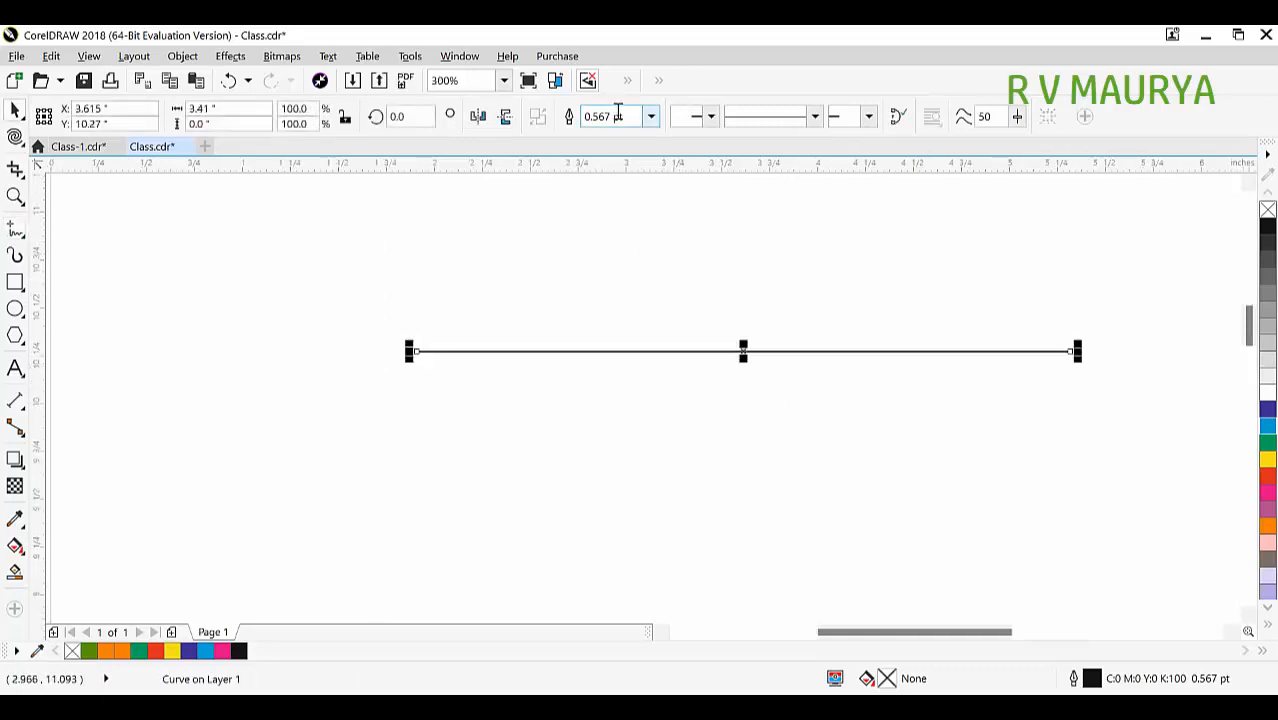
pyautogui.click(649, 118)
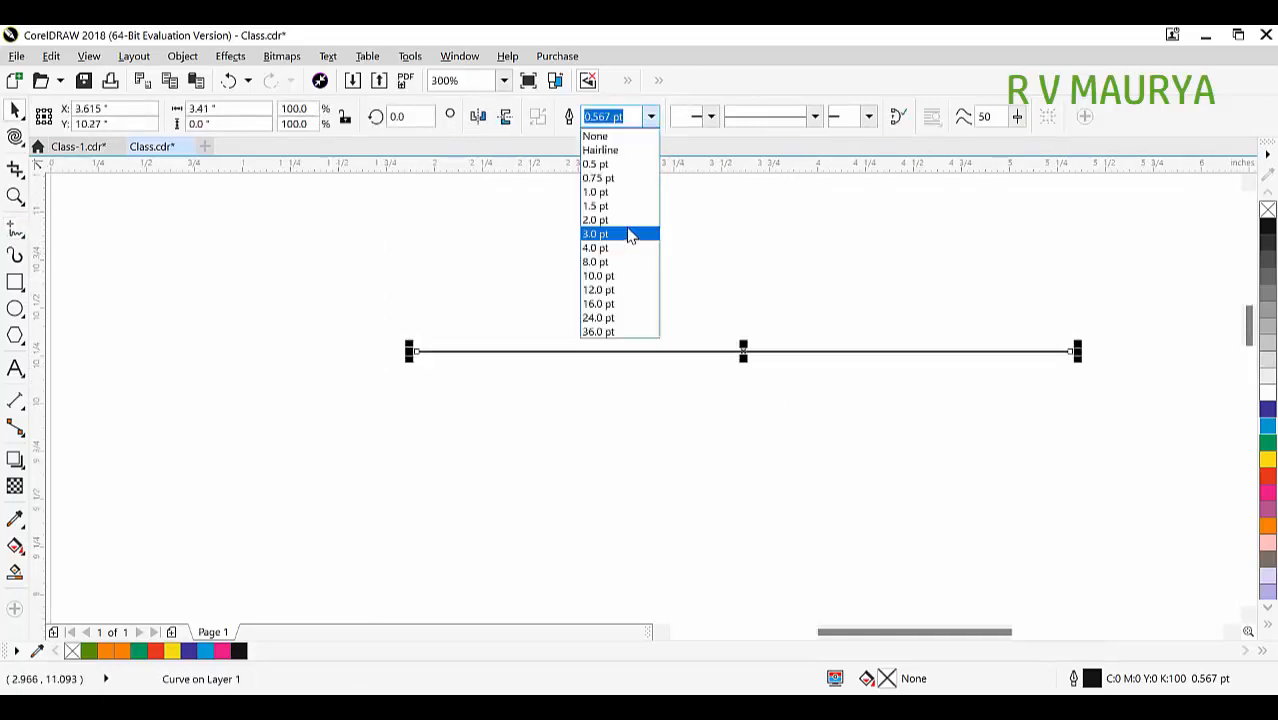
pyautogui.click(630, 235)
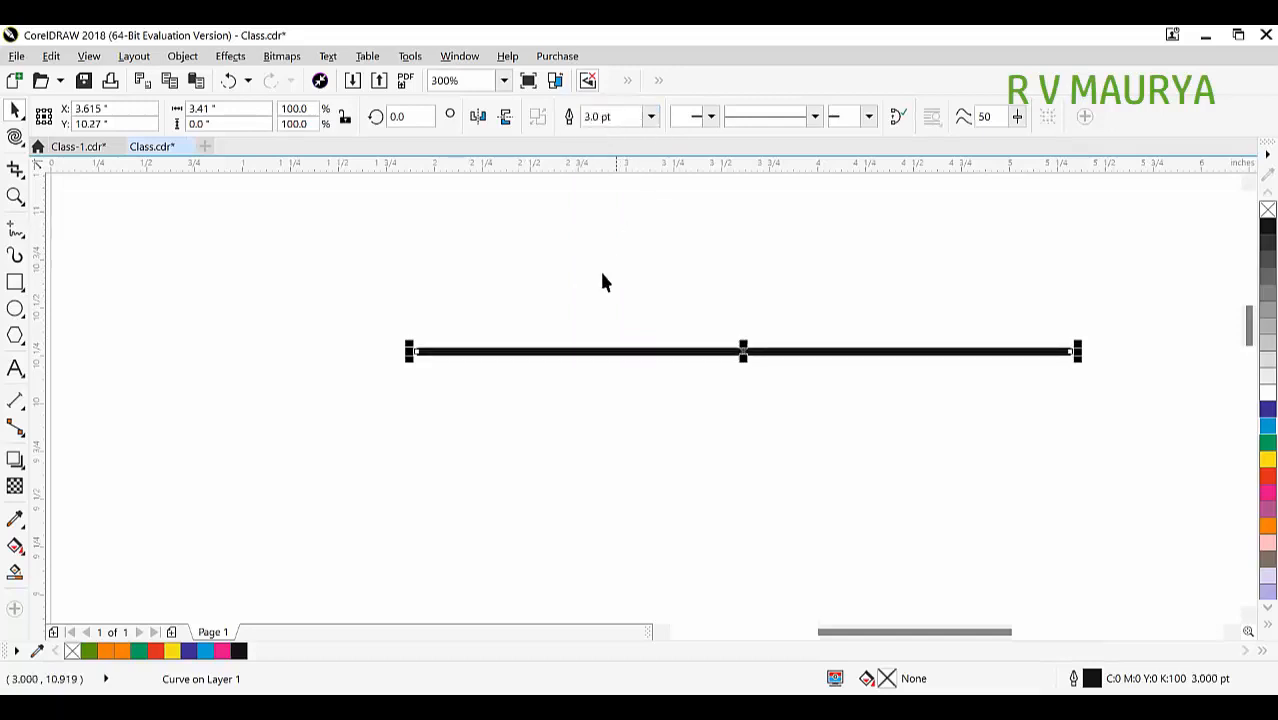
# Twirl the line's left end into a spiral with the 0.55-inch nib, and switch to the clockwise twirl.
pyautogui.click(15, 136)
pyautogui.moveTo(421, 355)
pyautogui.mouseDown()
pyautogui.moveTo(357, 380)
pyautogui.moveTo(432, 362)
pyautogui.mouseUp()
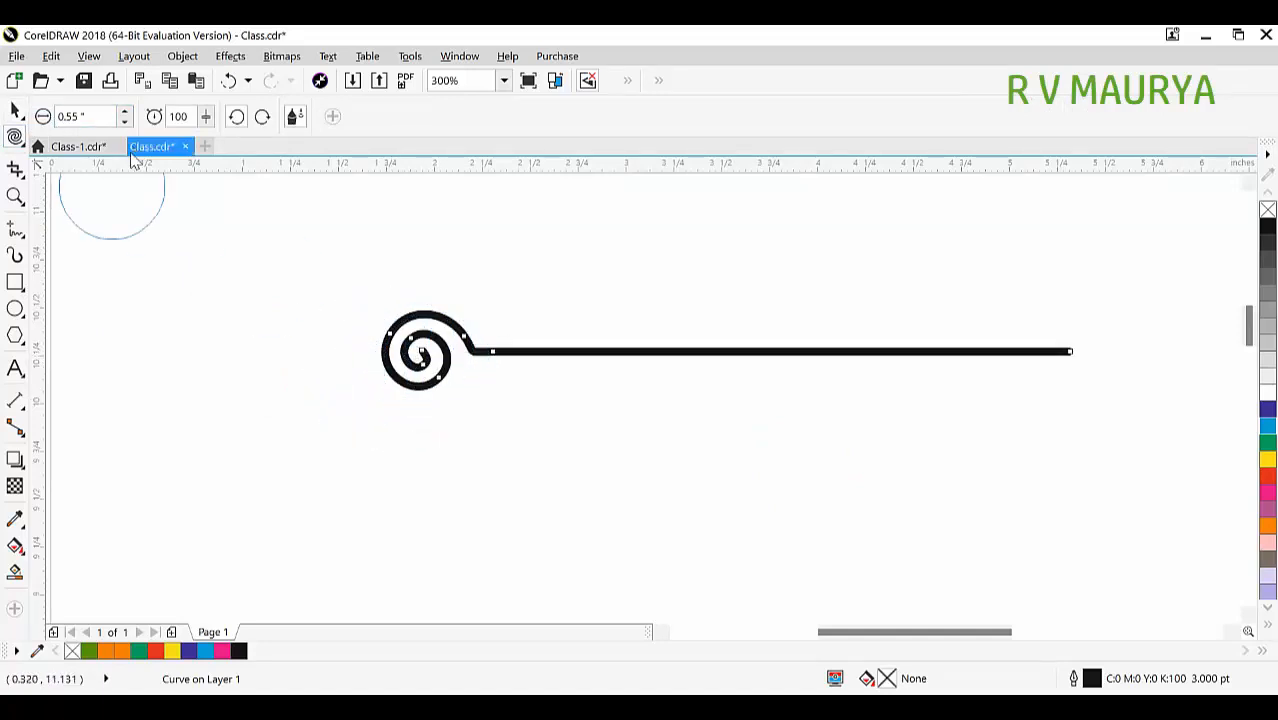
pyautogui.click(263, 122)
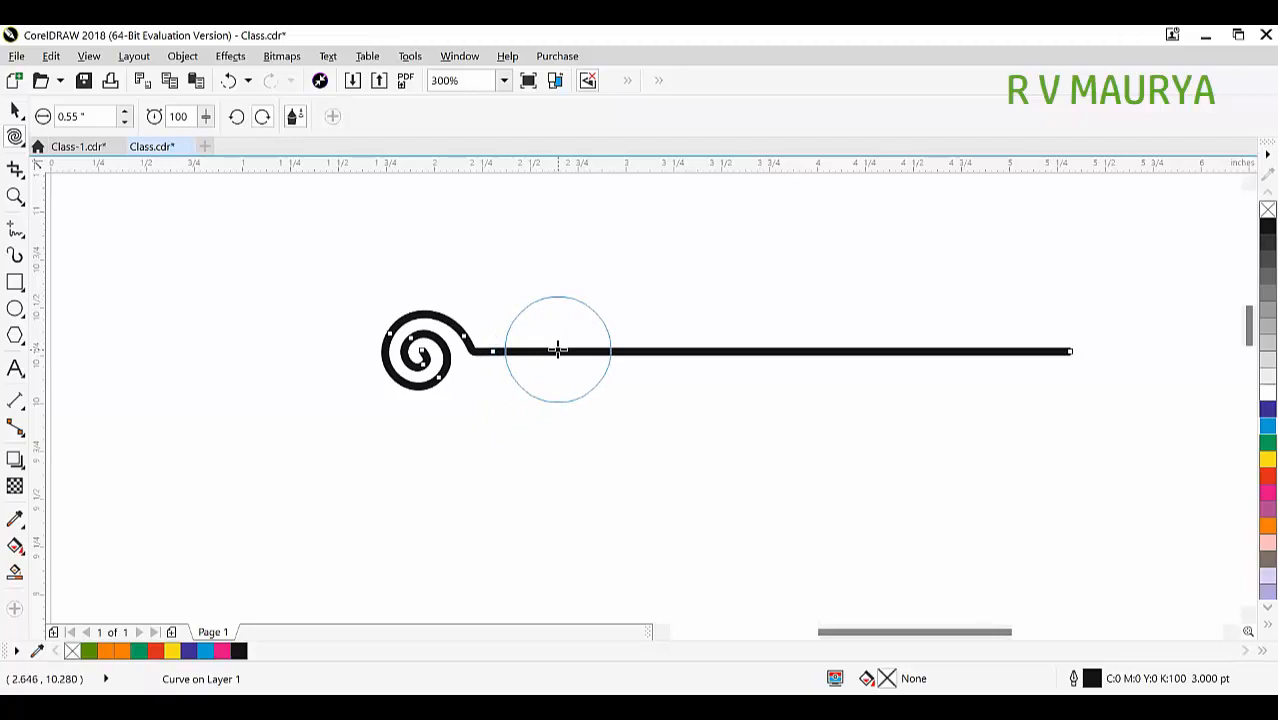
# Try tight clockwise twirls on the line just right of the end spiral, undoing each one.
pyautogui.moveTo(551, 351); pyautogui.dragTo(602, 371)
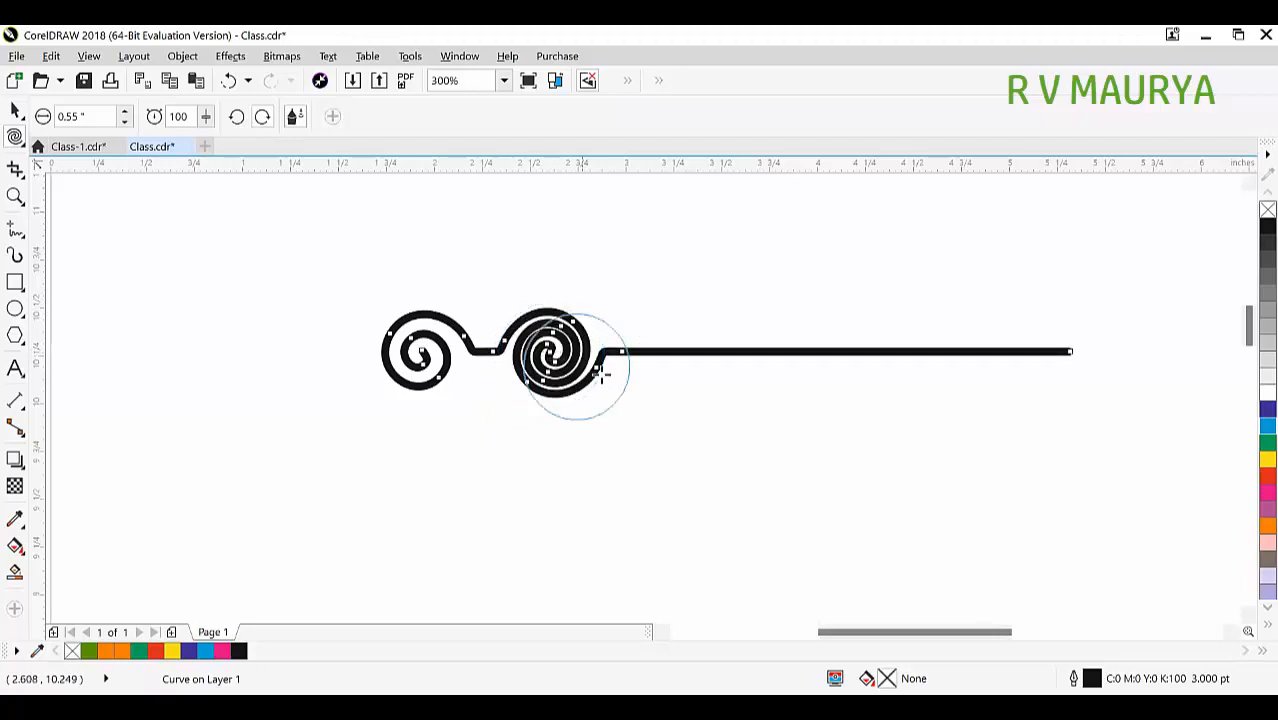
pyautogui.hotkey('ctrl', 'z')
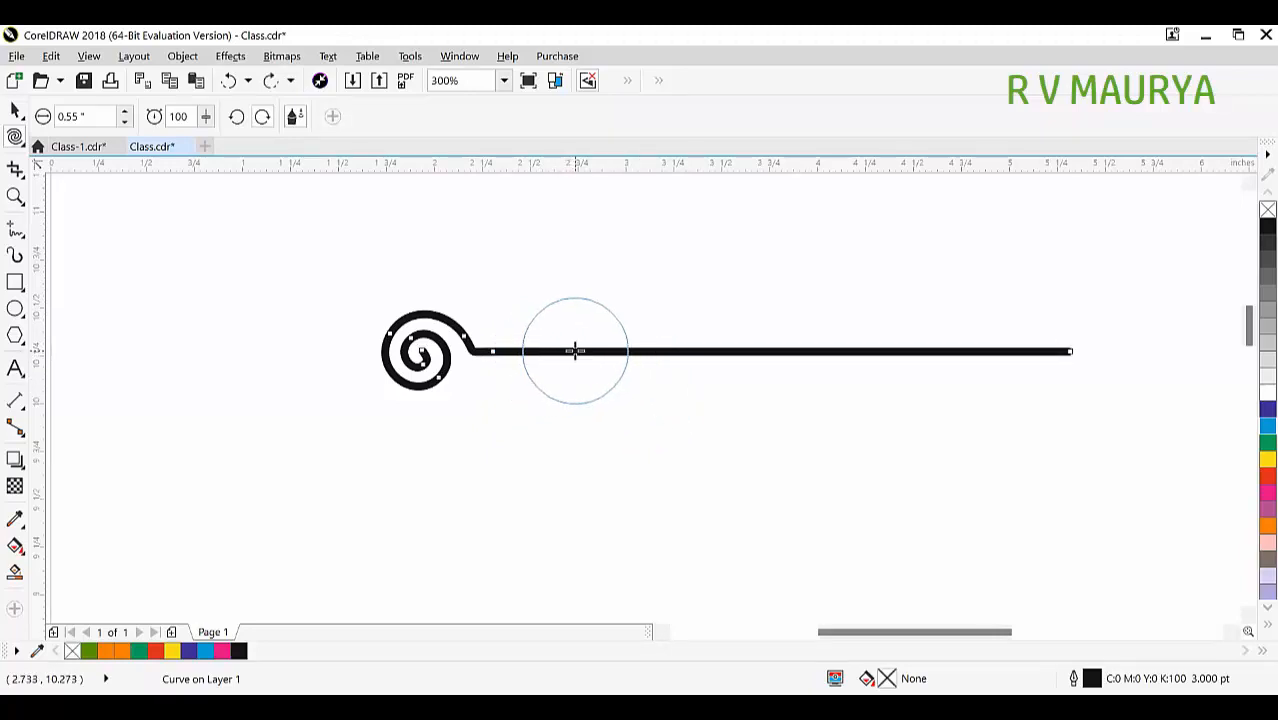
pyautogui.moveTo(575, 351)
pyautogui.mouseDown()
pyautogui.moveTo(653, 371)
pyautogui.moveTo(591, 350)
pyautogui.mouseUp()
pyautogui.hotkey('ctrl', 'z')
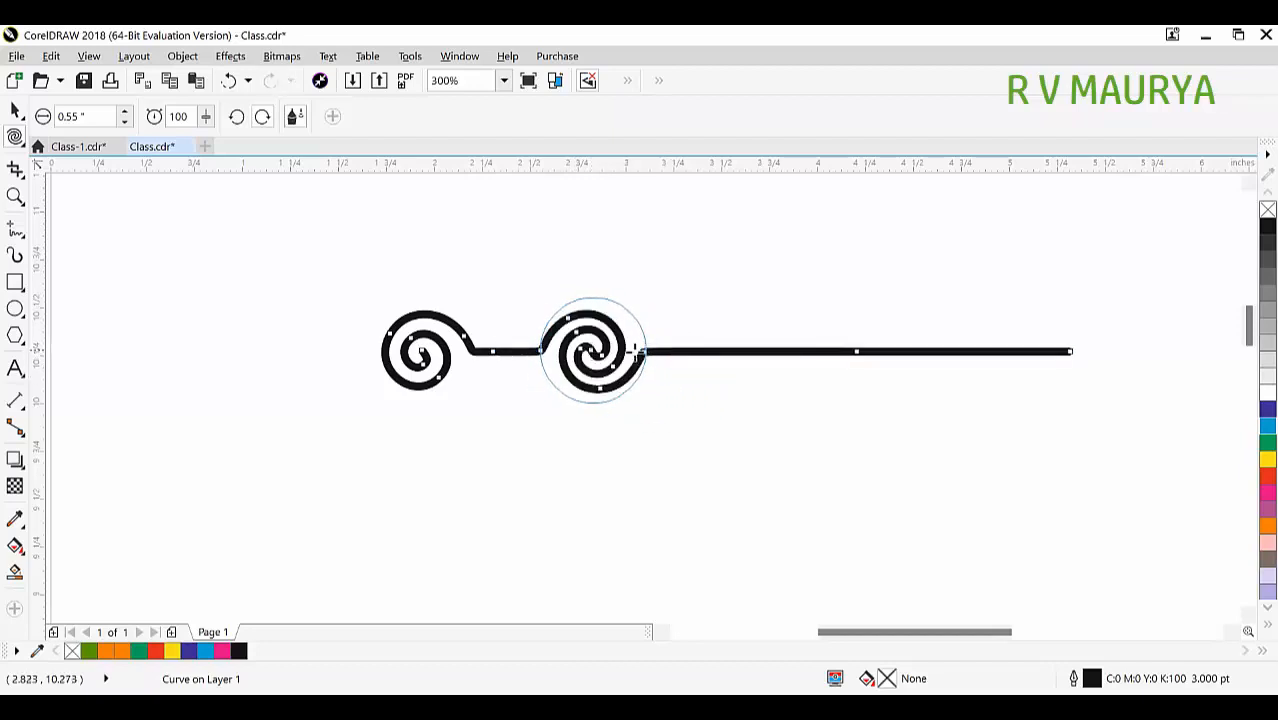
pyautogui.hotkey('ctrl', 'z')
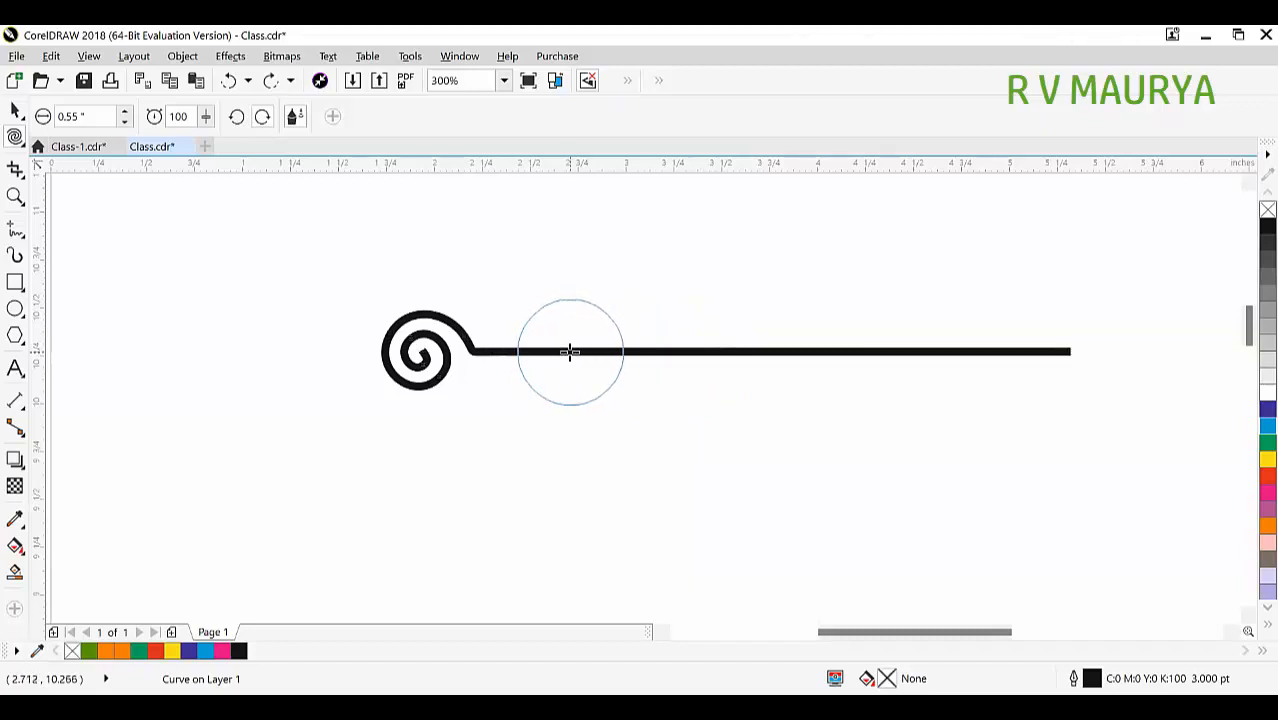
# Add a loose second spiral beside the first and delete the nodes of the remaining straight line with the Shape tool.
pyautogui.click(570, 351)
pyautogui.press('space')
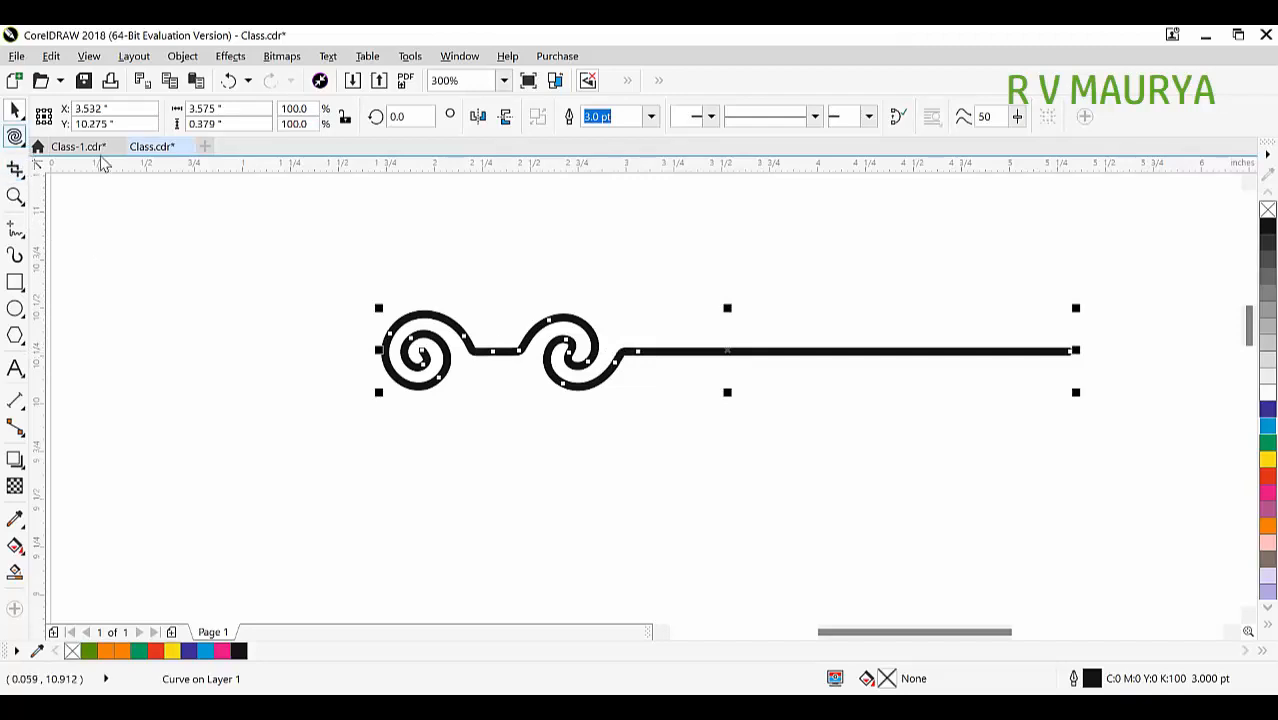
pyautogui.click(21, 142)
pyautogui.click(100, 139)
pyautogui.click(1071, 348)
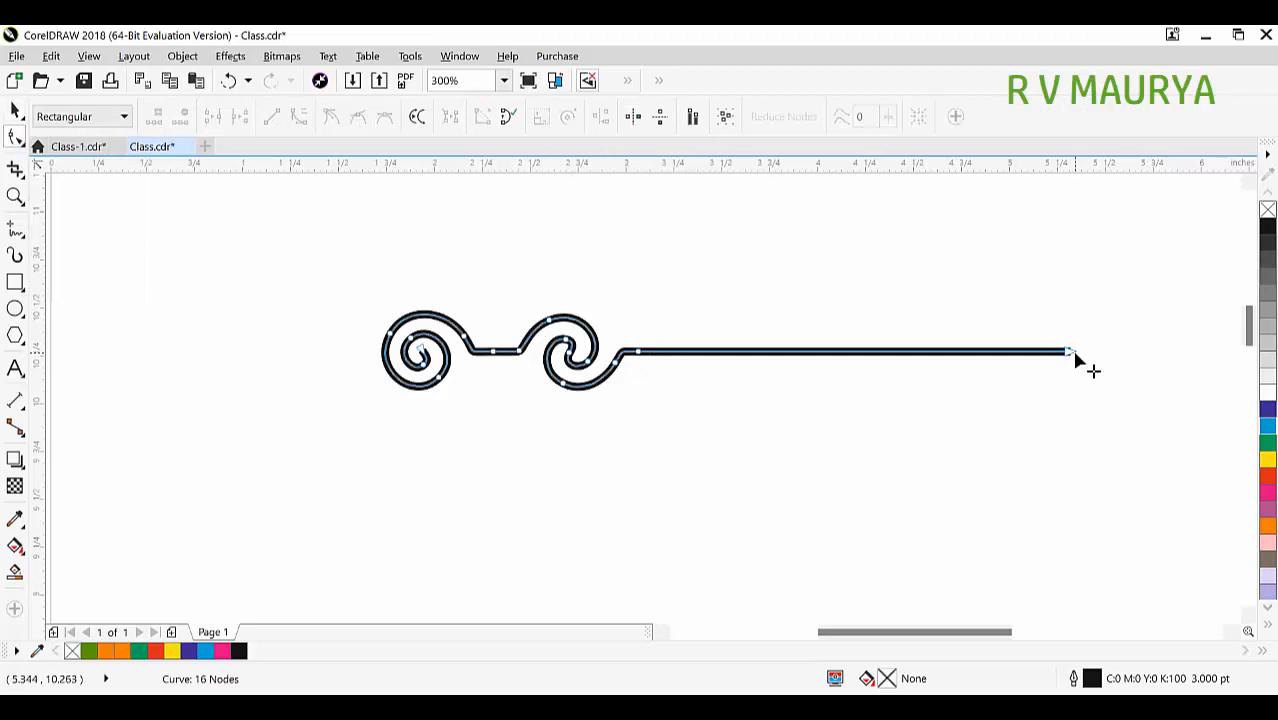
pyautogui.press('Delete')
pyautogui.click(638, 353)
pyautogui.press('Delete')
pyautogui.press('space')
# Add a copy of the double spiral rotated 270 degrees about its centre to form a cross.
pyautogui.click(628, 345)
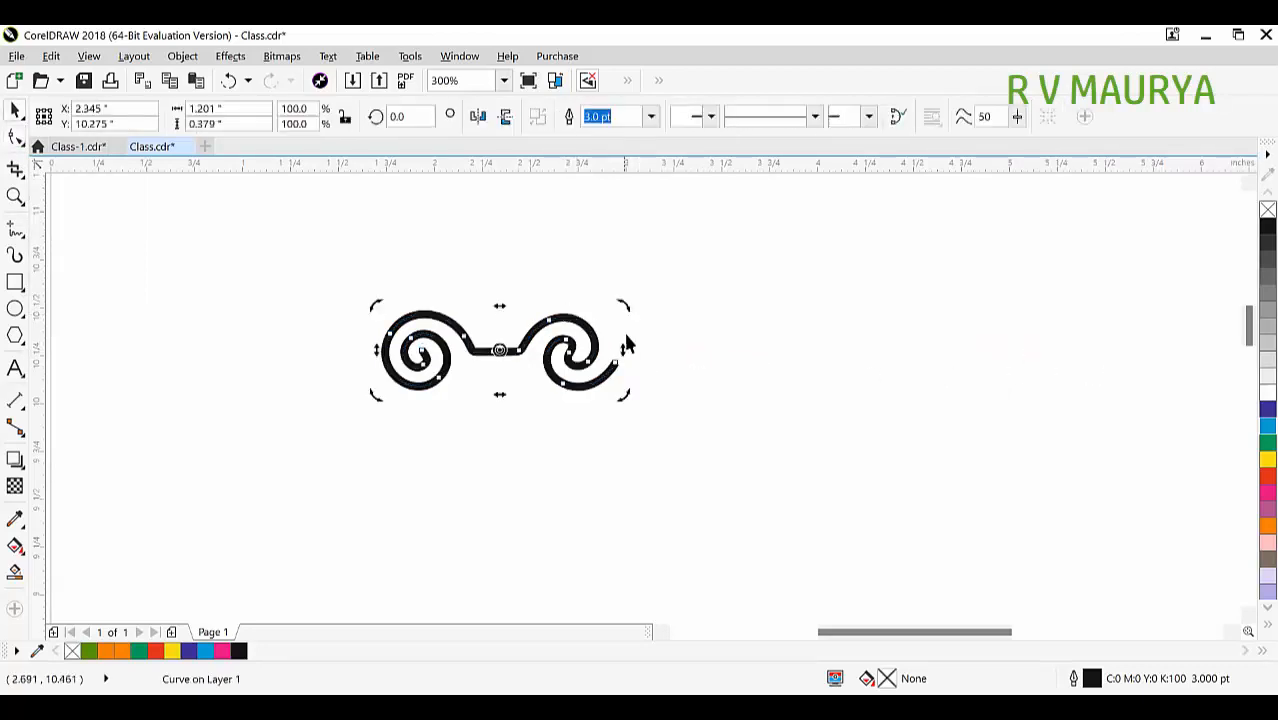
pyautogui.moveTo(633, 315); pyautogui.dragTo(533, 452)
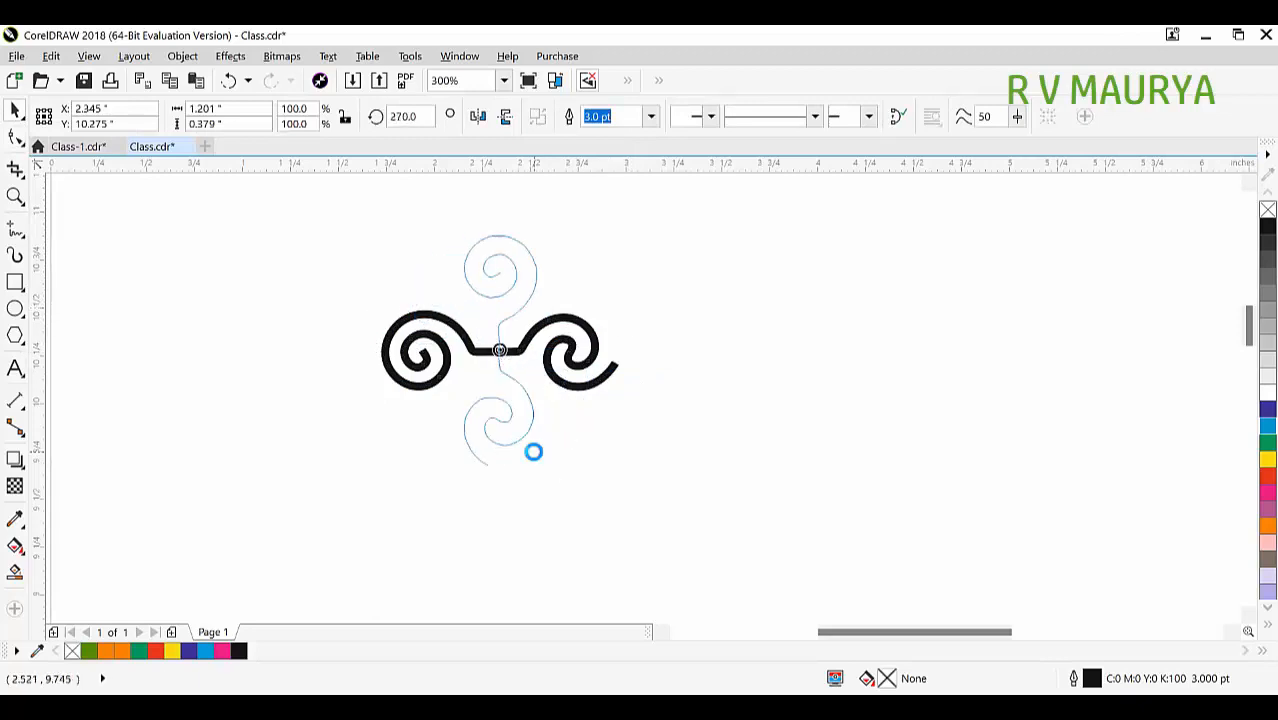
# Mirror a copy of the whole spiral cross to its right and repeat it into a row of six.
pyautogui.moveTo(727, 506)
pyautogui.mouseDown()
pyautogui.moveTo(640, 474)
pyautogui.moveTo(321, 194)
pyautogui.mouseUp()
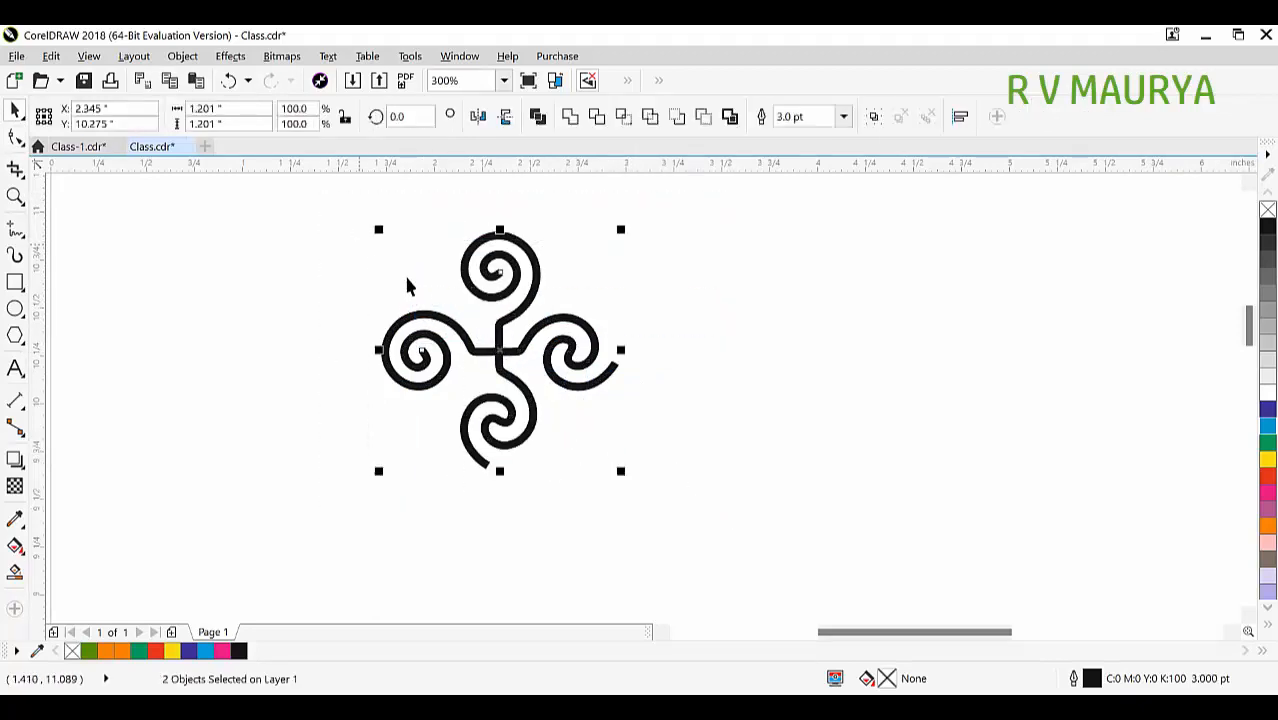
pyautogui.moveTo(379, 229); pyautogui.dragTo(640, 472)
pyautogui.hotkey('ctrl', 'z')
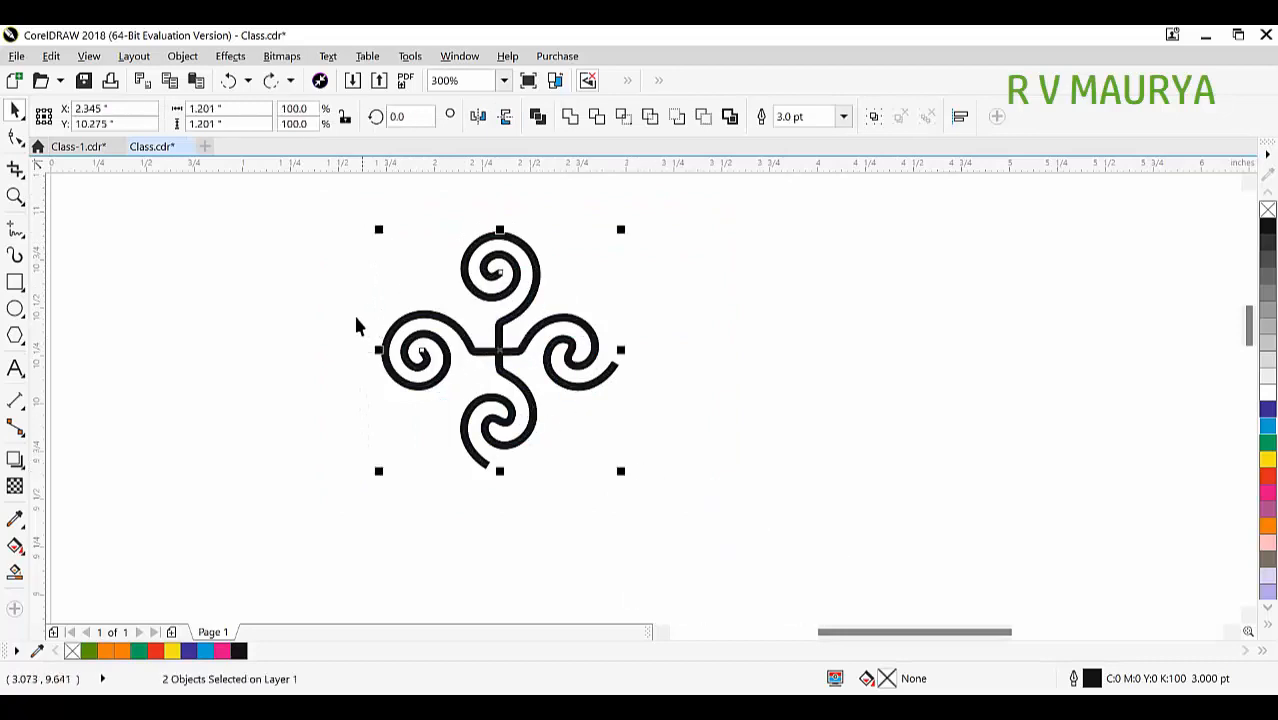
pyautogui.moveTo(378, 350); pyautogui.dragTo(671, 391)
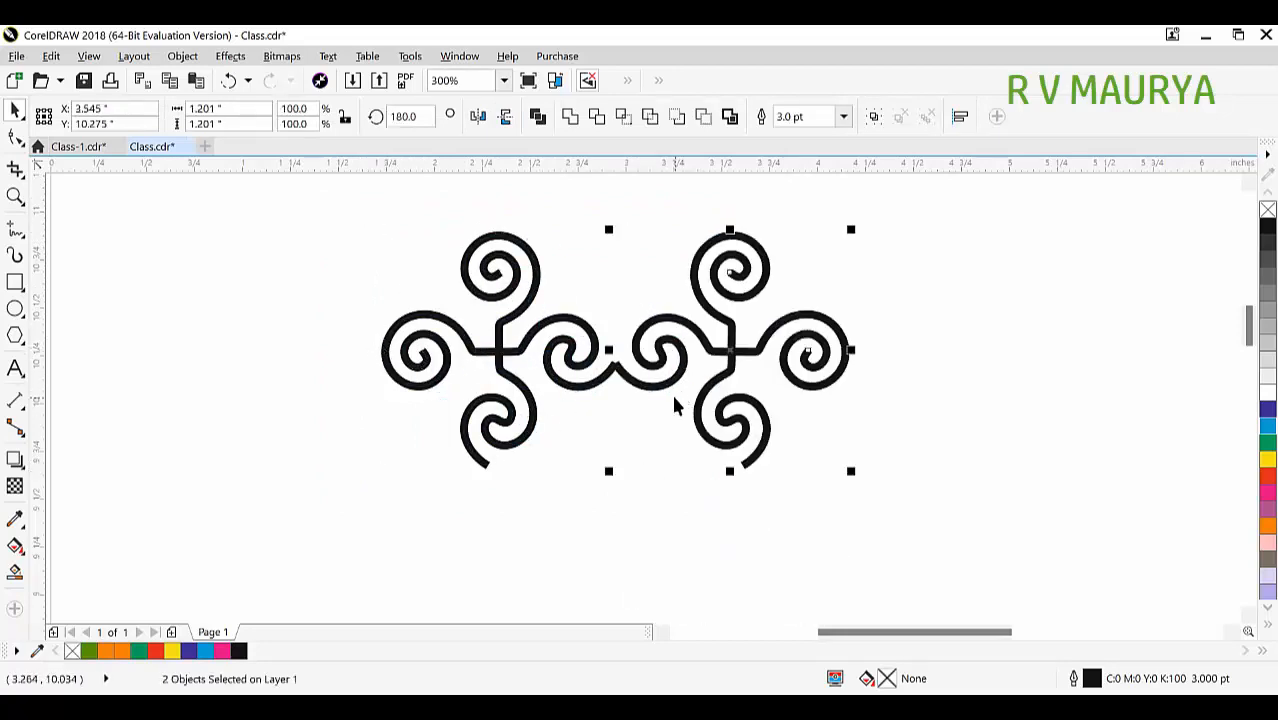
pyautogui.hotkey('ctrl', 'r')
pyautogui.hotkey('ctrl', 'r')
# Select the whole row of spiral crosses and mirror a copy of it directly below.
pyautogui.scroll(-3, 530, 397)
pyautogui.moveTo(300, 294); pyautogui.dragTo(775, 440)
pyautogui.scroll(2, 567, 357)
pyautogui.moveTo(625, 303); pyautogui.dragTo(578, 481)
# Repeat the row copy three times down the page and undo the repeats back to two rows.
pyautogui.hotkey('ctrl', 'r')
pyautogui.hotkey('ctrl', 'r')
pyautogui.hotkey('ctrl', 'r')
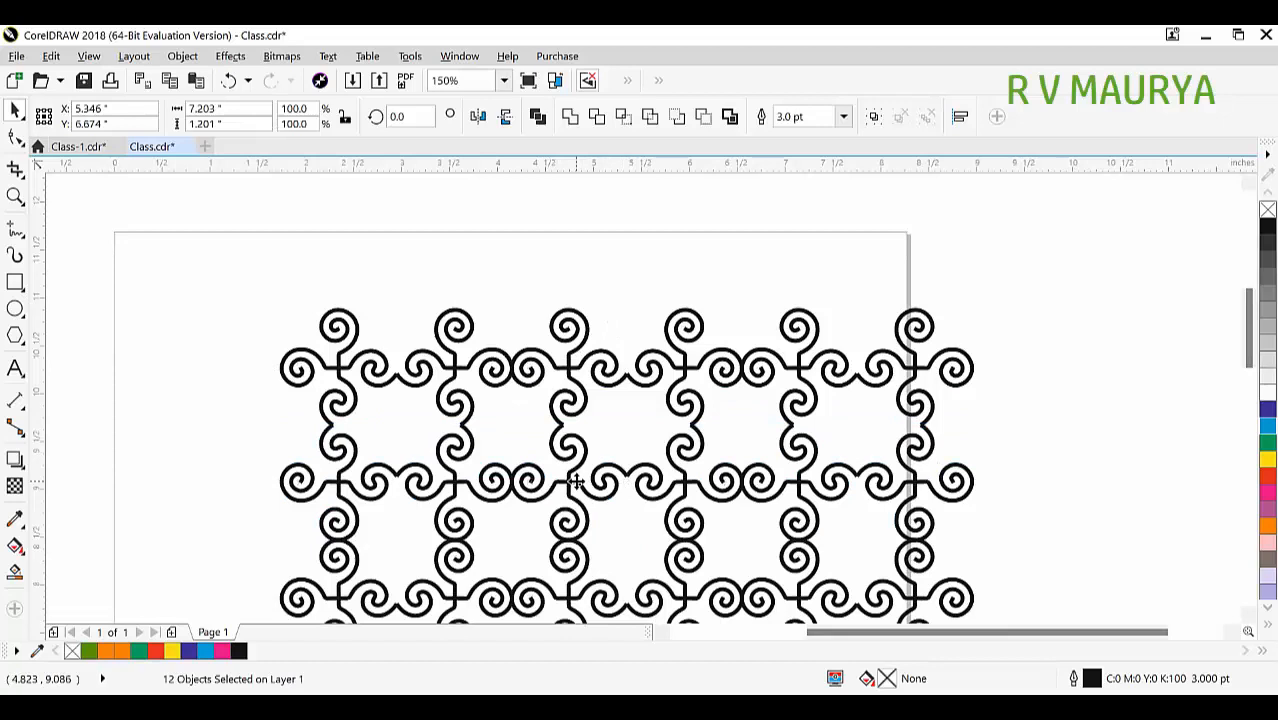
pyautogui.scroll(-2, 535, 373)
pyautogui.hotkey('ctrl', 'z')
pyautogui.hotkey('ctrl', 'z')
pyautogui.hotkey('ctrl', 'z')
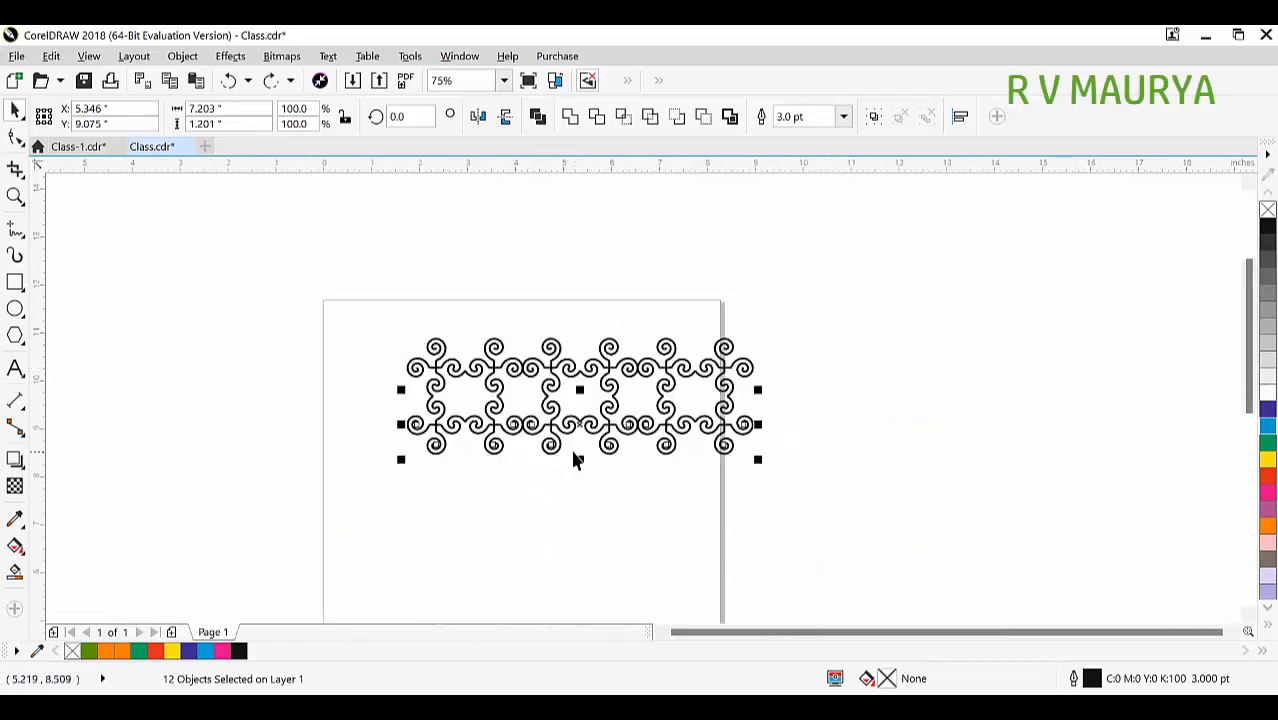
# Try dragging the lower row of spiral crosses upward, undo that, and delete the lower row.
pyautogui.press('z')
pyautogui.moveTo(659, 490); pyautogui.dragTo(663, 490)
pyautogui.press('space')
pyautogui.moveTo(554, 438); pyautogui.dragTo(542, 380)
pyautogui.hotkey('ctrl', 'z')
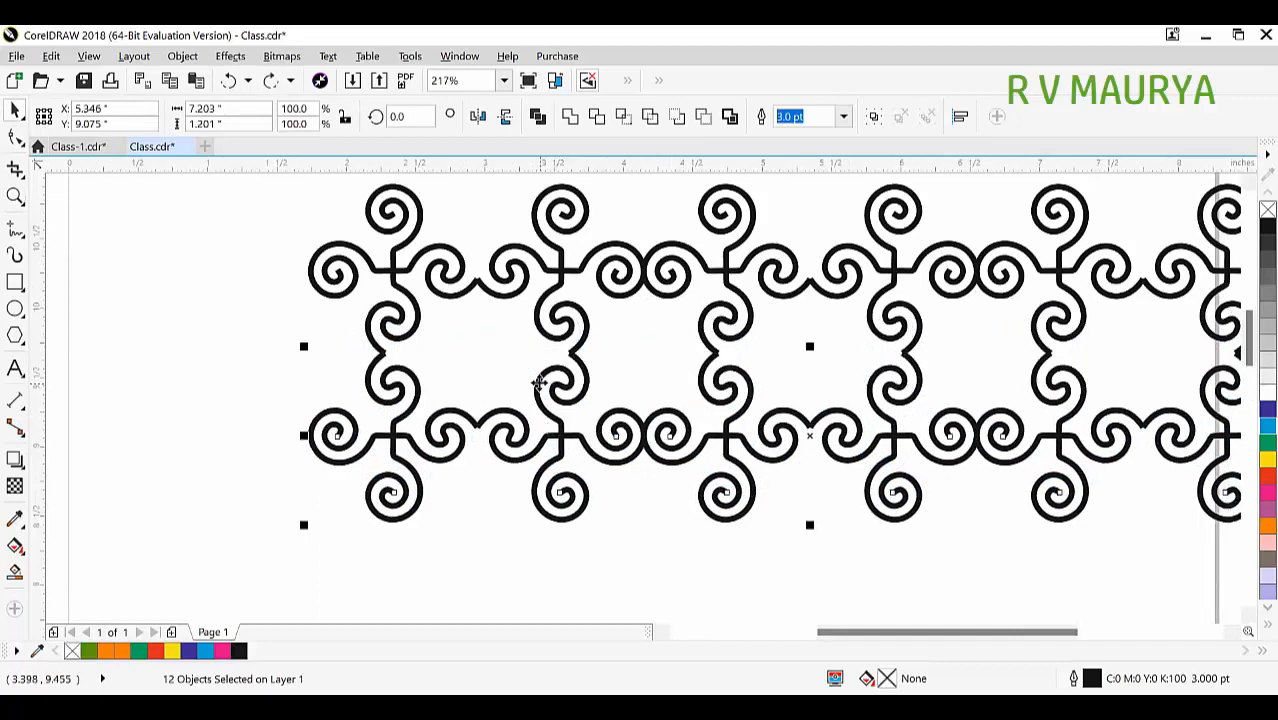
pyautogui.press('Delete')
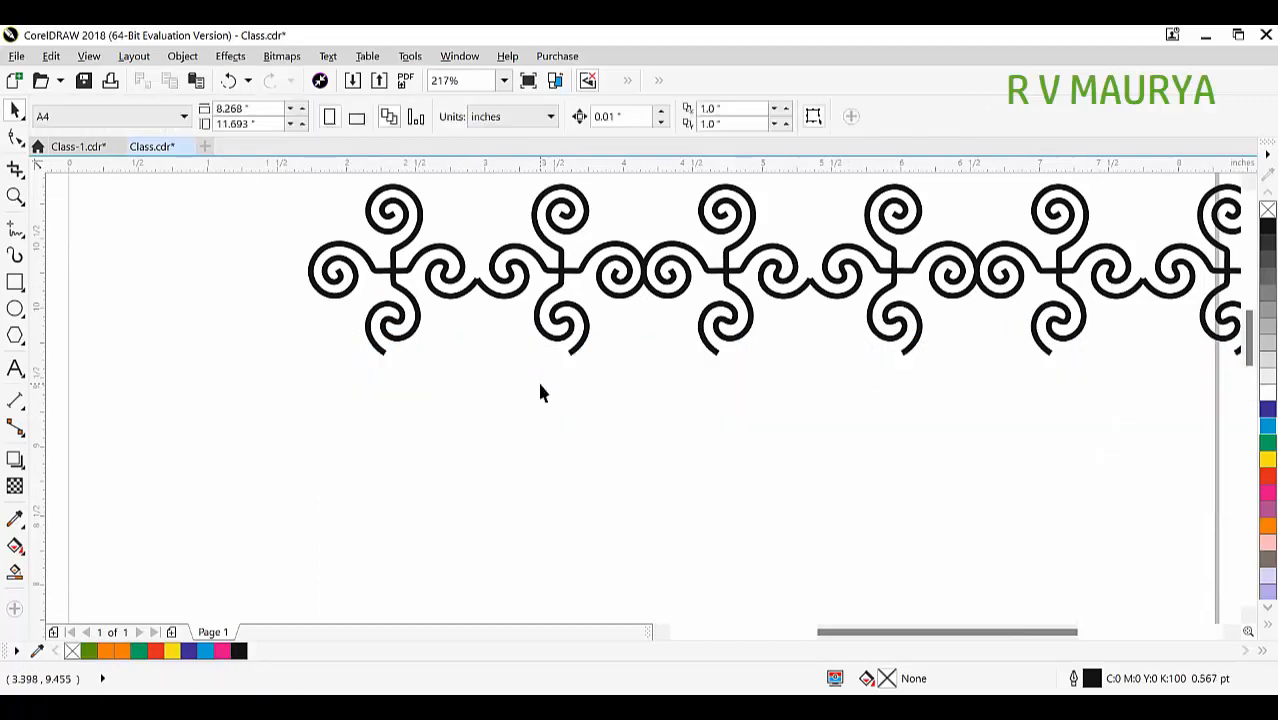
# Replace the remaining row of spirals with a green-filled rectangle about 6.7 inches wide and 1.37 inches high near the page top.
pyautogui.scroll(-2, 527, 466)
pyautogui.moveTo(367, 272); pyautogui.dragTo(957, 510)
pyautogui.press('Delete')
pyautogui.press('F2')
pyautogui.moveTo(218, 283); pyautogui.dragTo(823, 537)
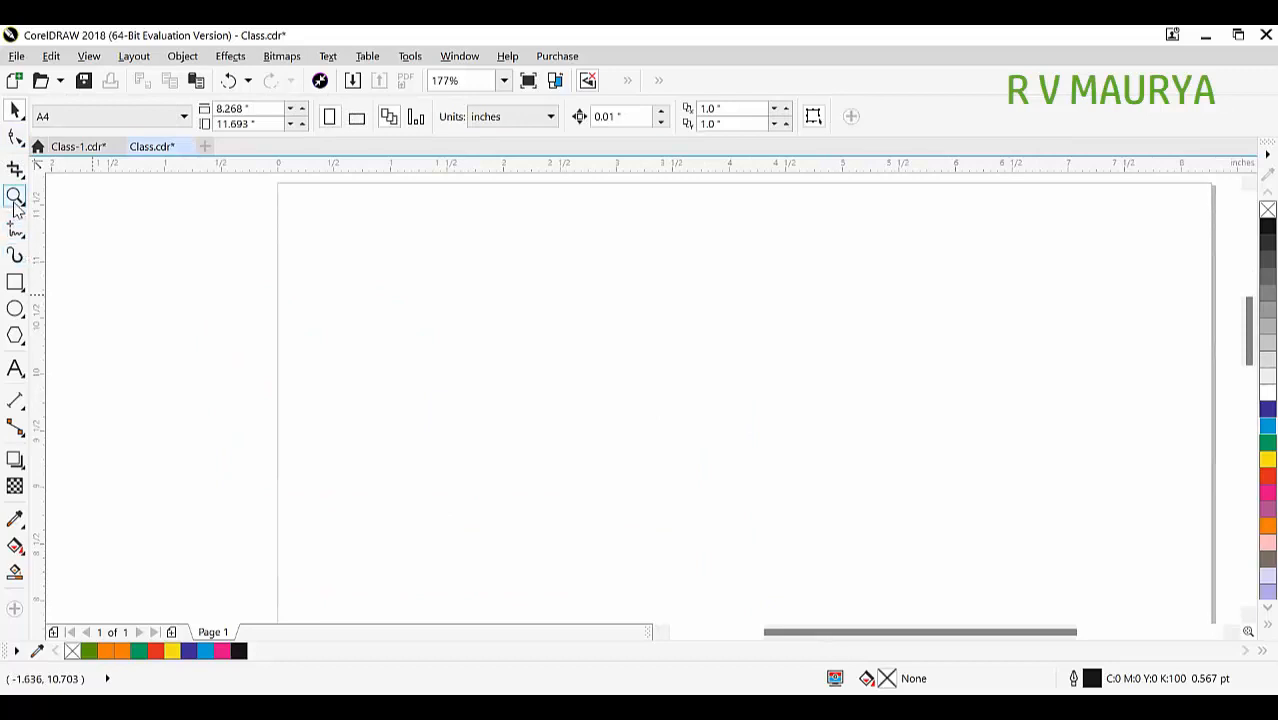
pyautogui.click(15, 282)
pyautogui.moveTo(409, 318); pyautogui.dragTo(1172, 474)
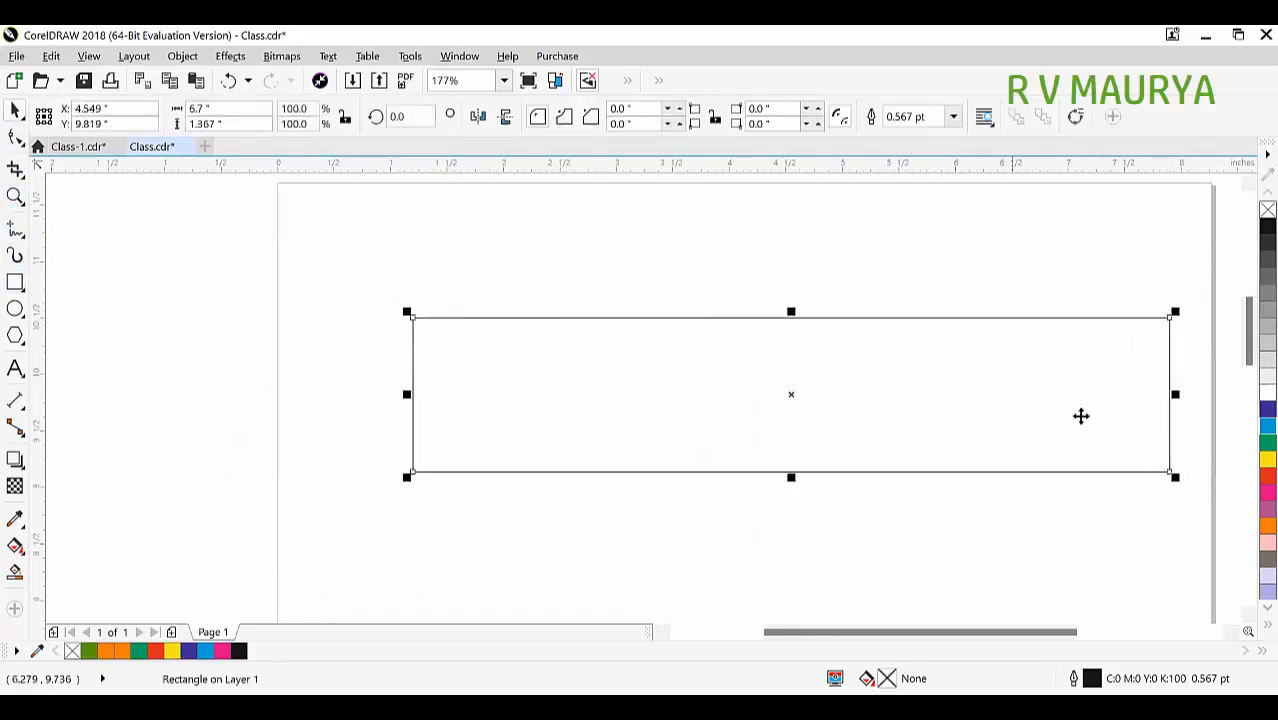
pyautogui.click(1267, 425)
pyautogui.click(1266, 441)
pyautogui.press('z')
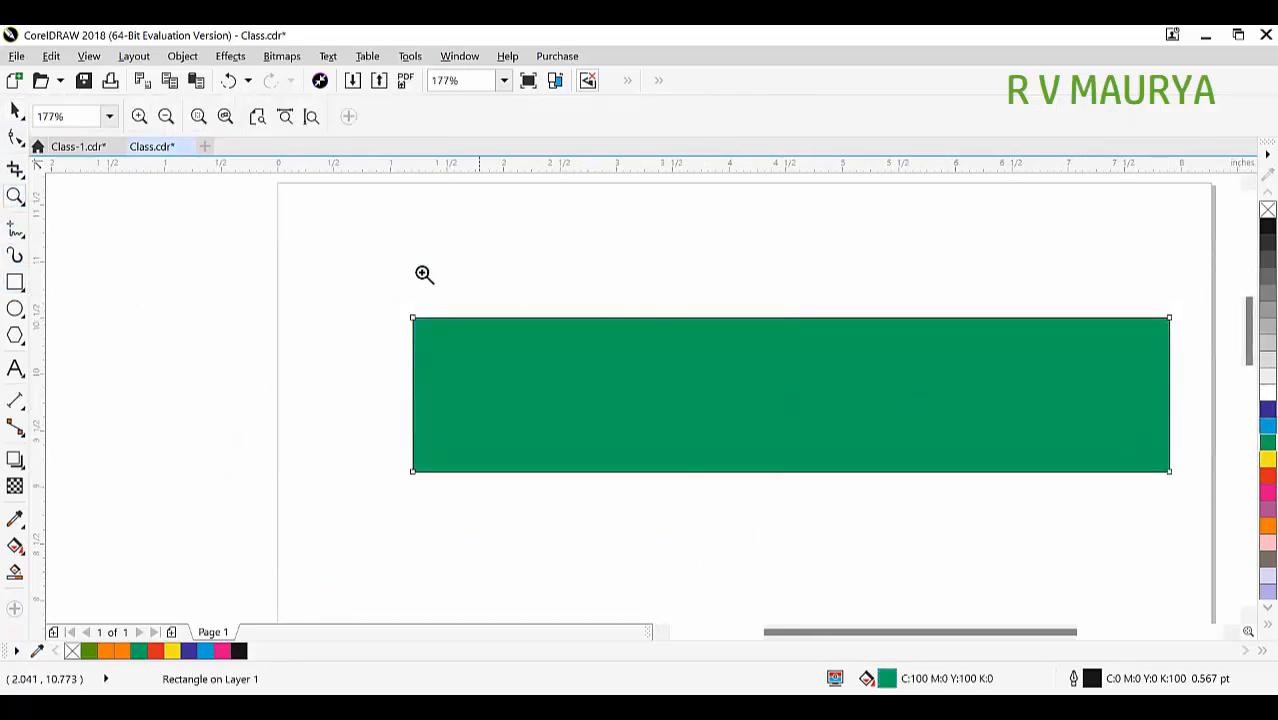